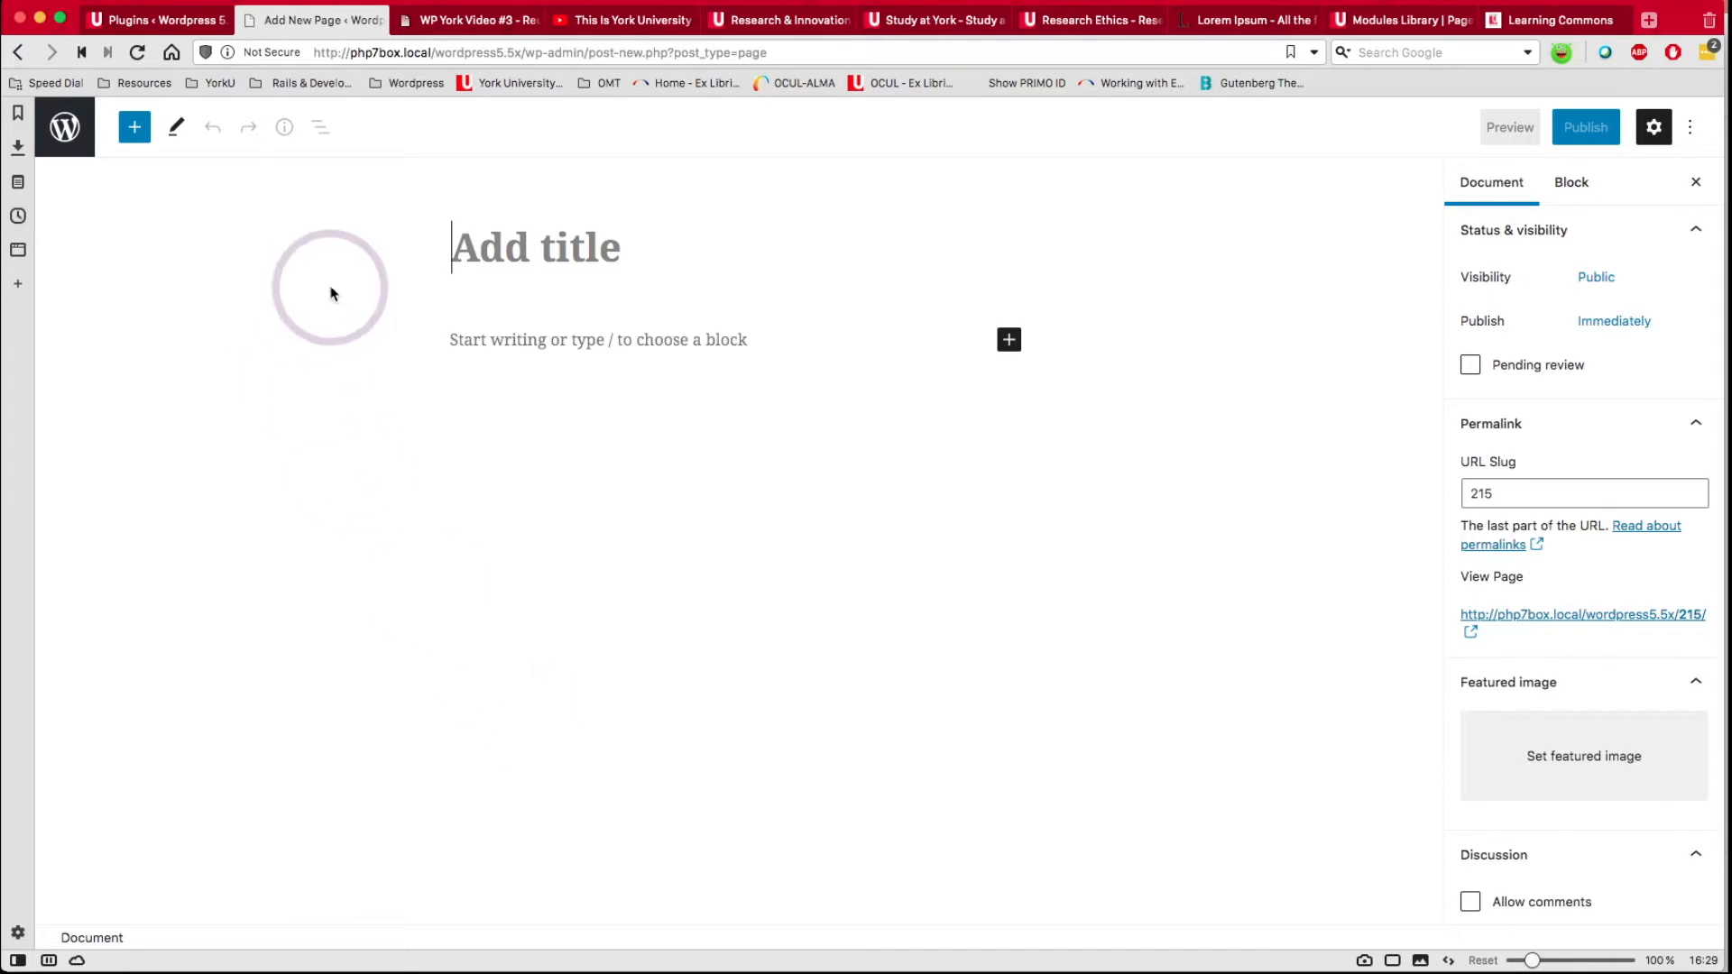
Browse the available block patterns, including the buttons, columns, gallery and headers categories.
click(136, 135)
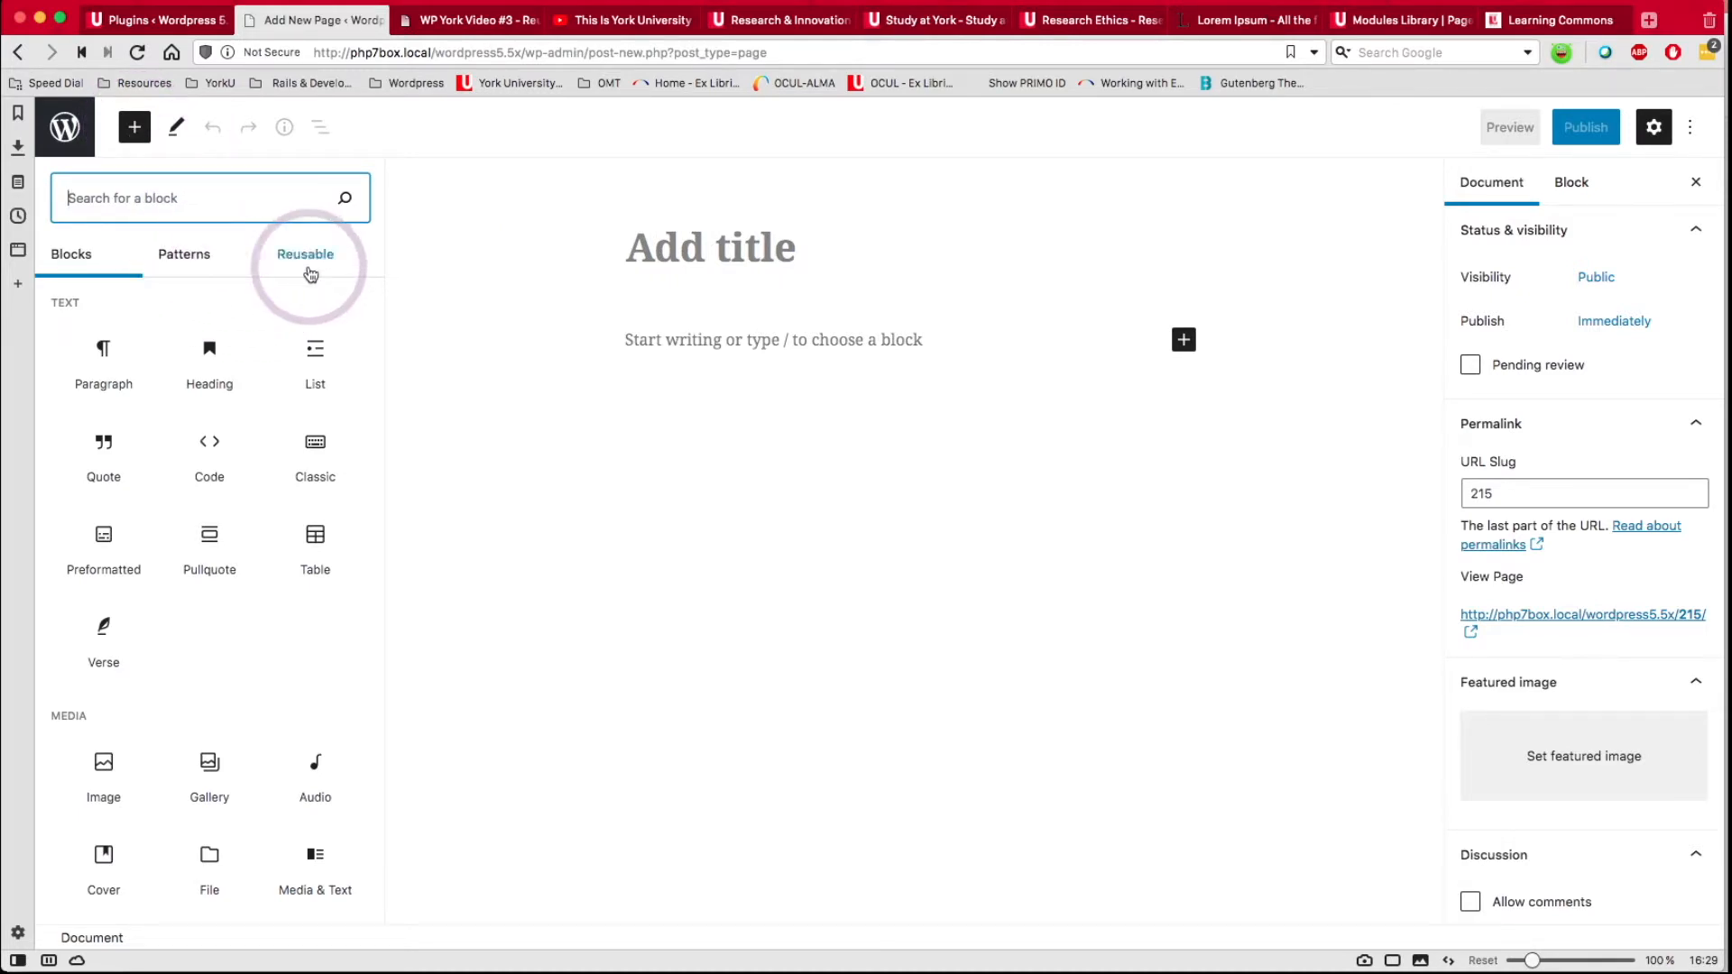
click(186, 262)
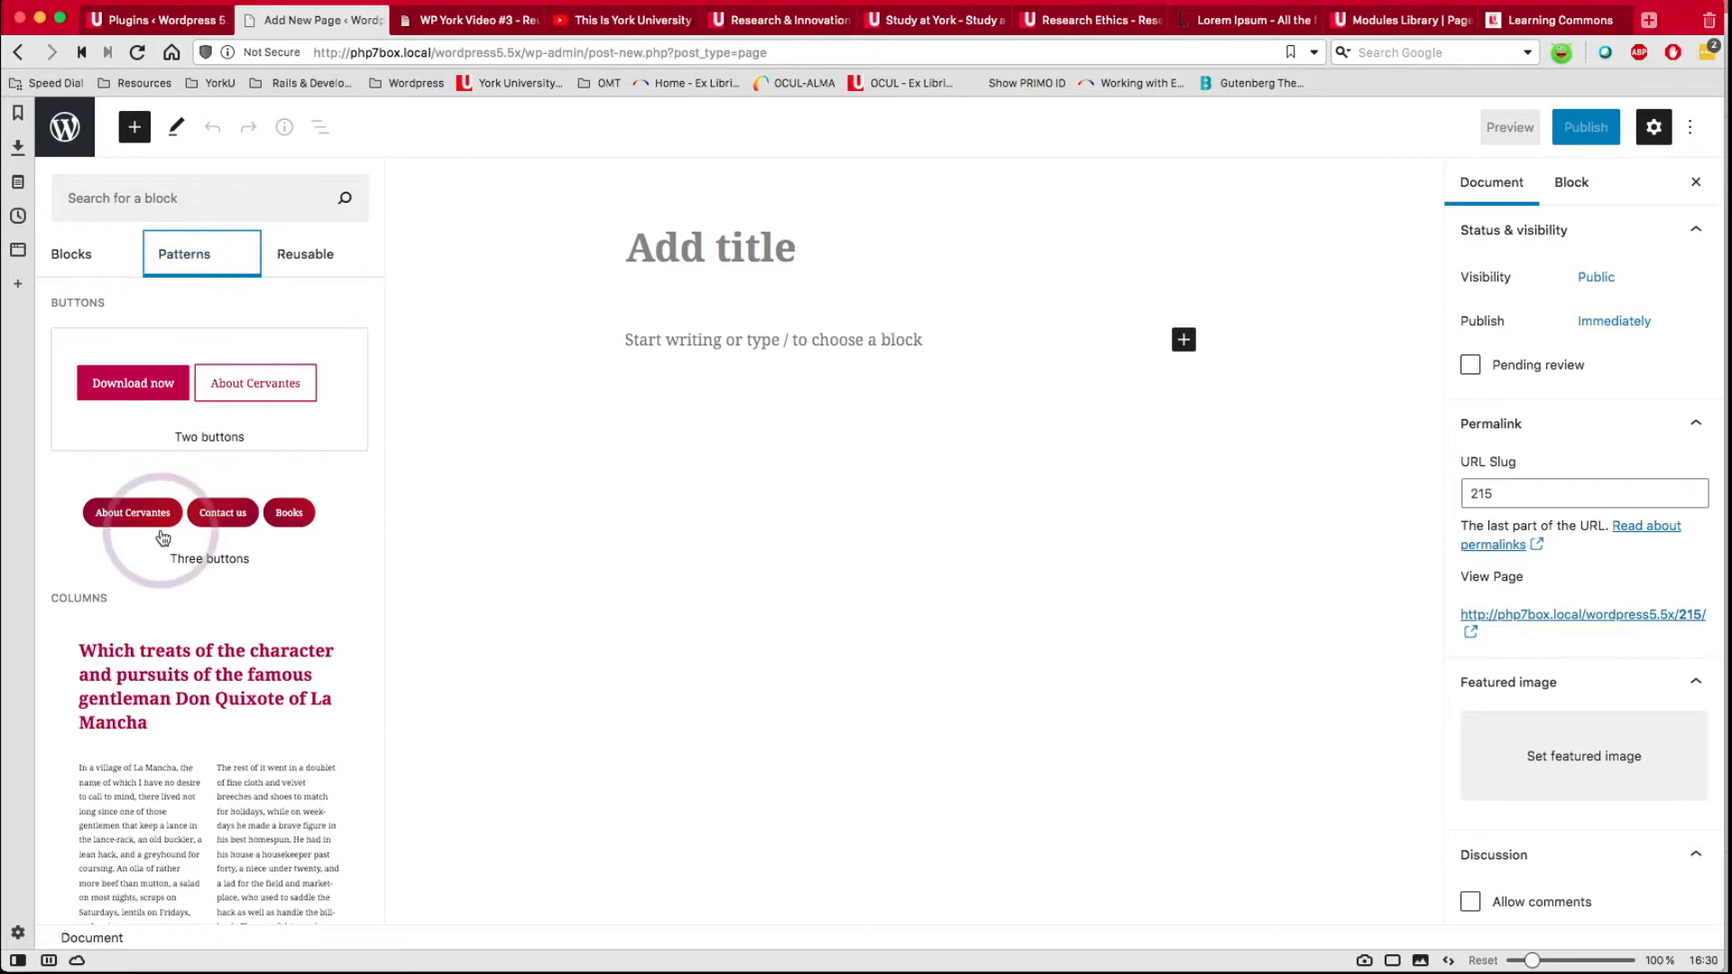
scroll(161, 689, down, 2)
scroll(161, 688, down, 10)
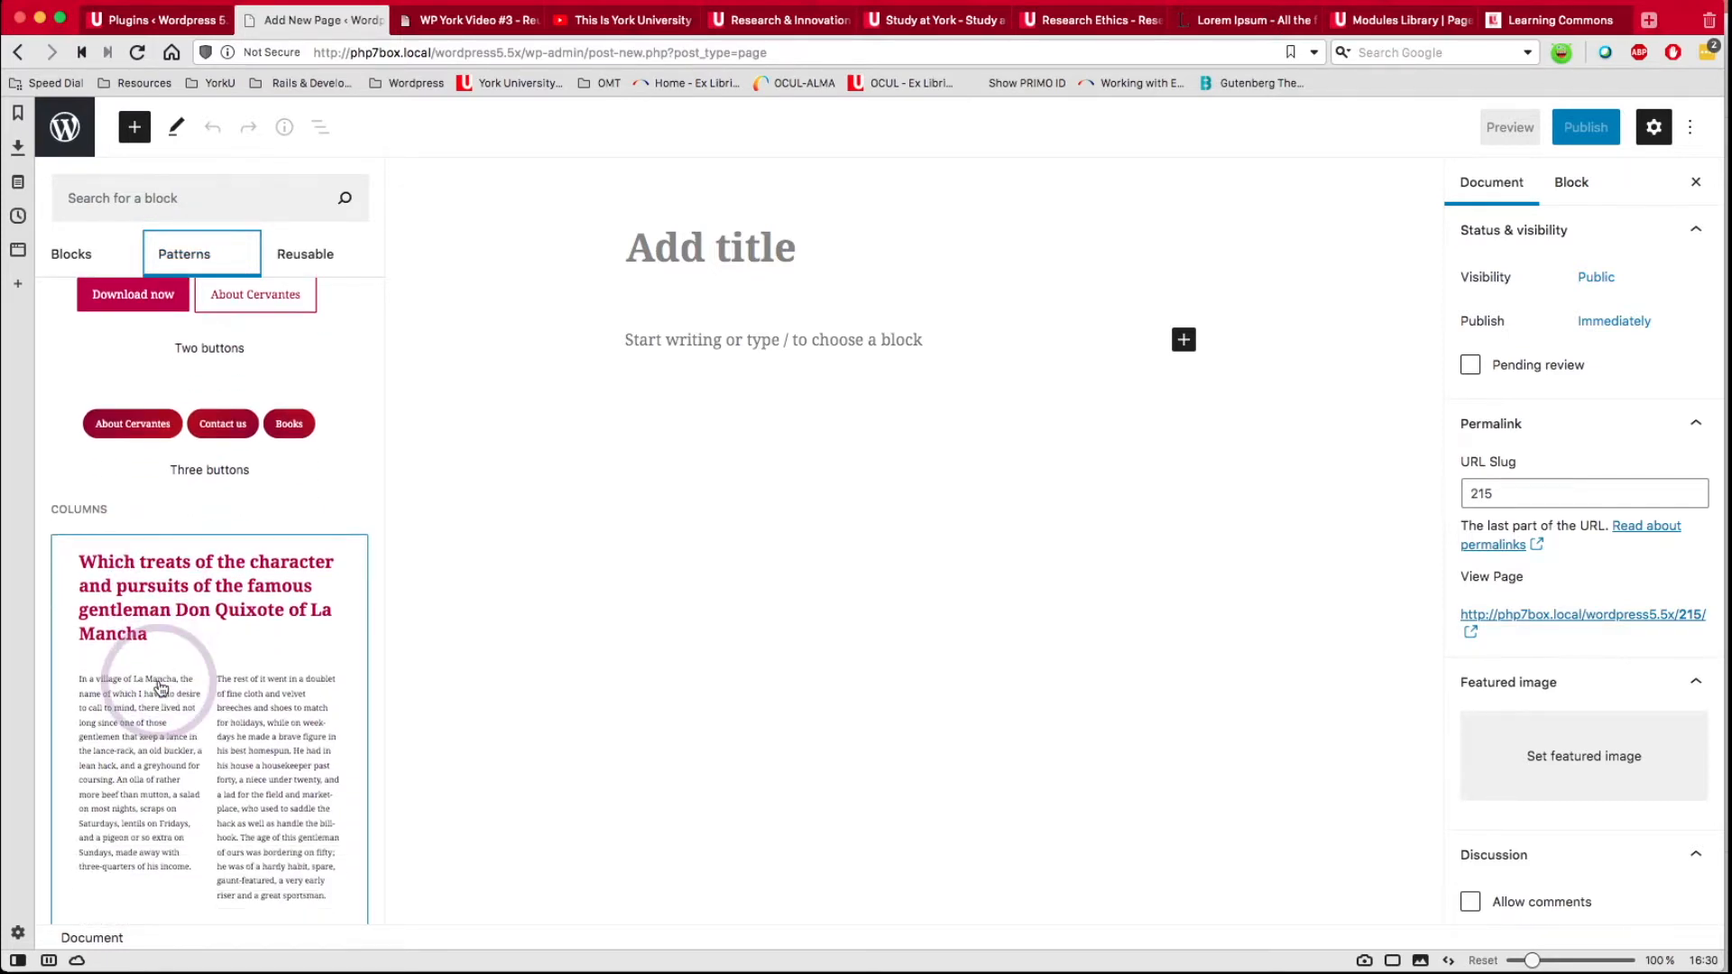
scroll(160, 688, down, 7)
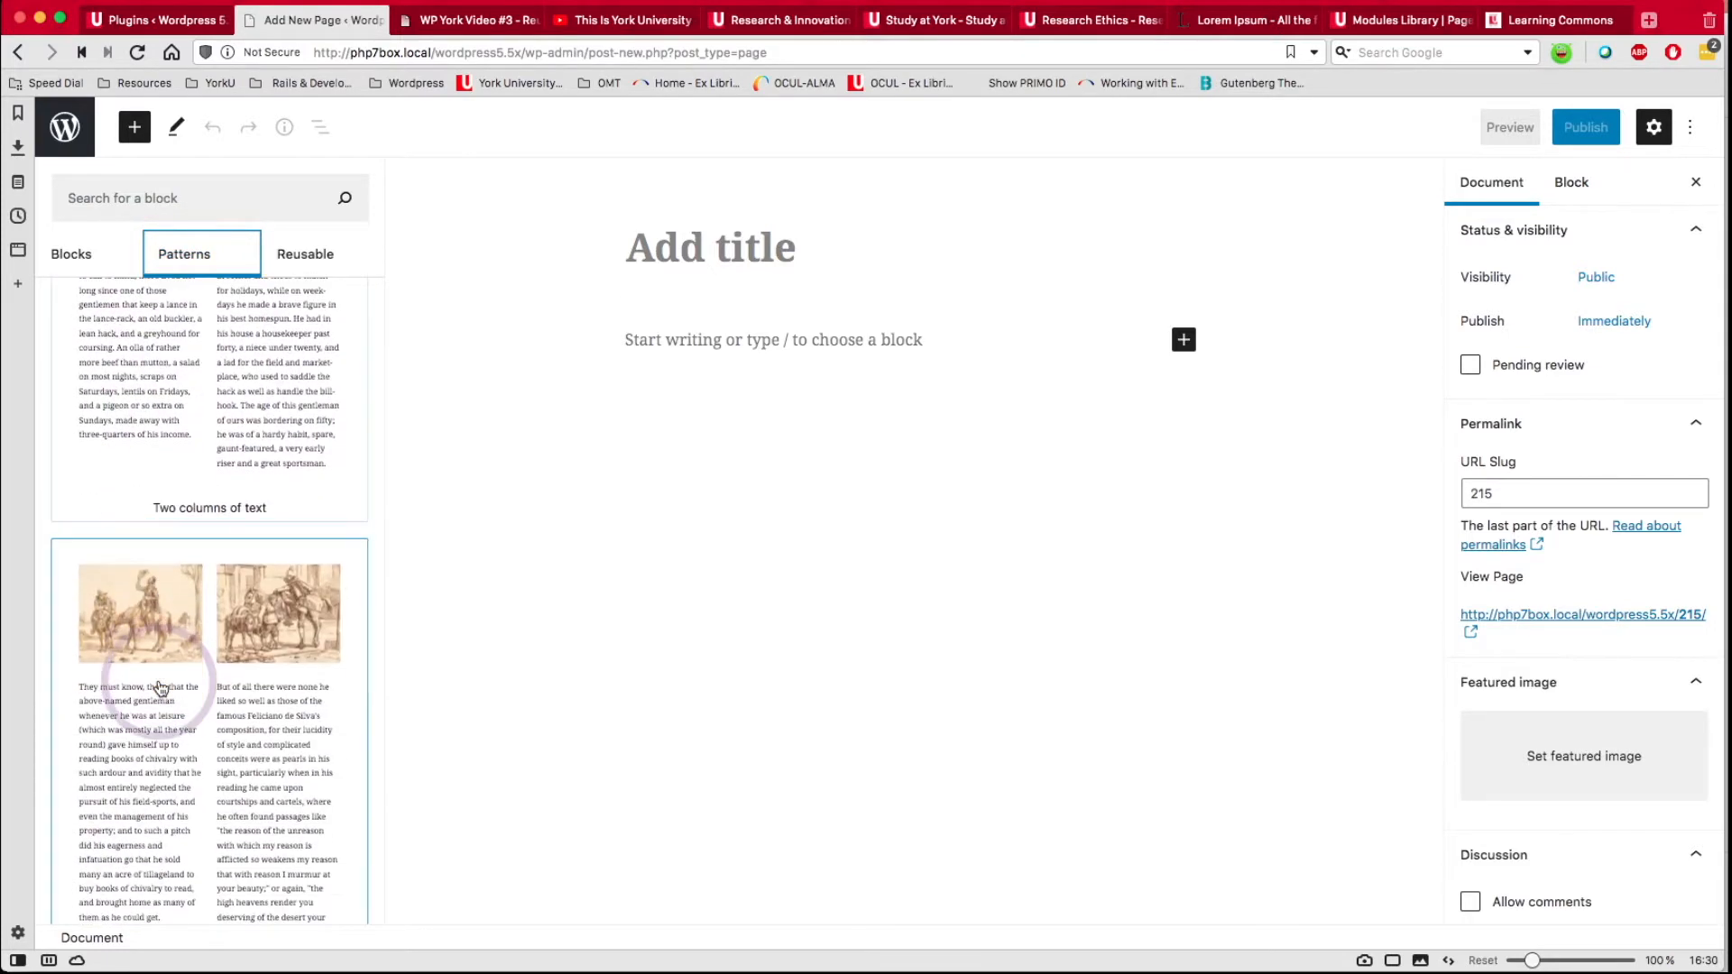
scroll(161, 688, down, 14)
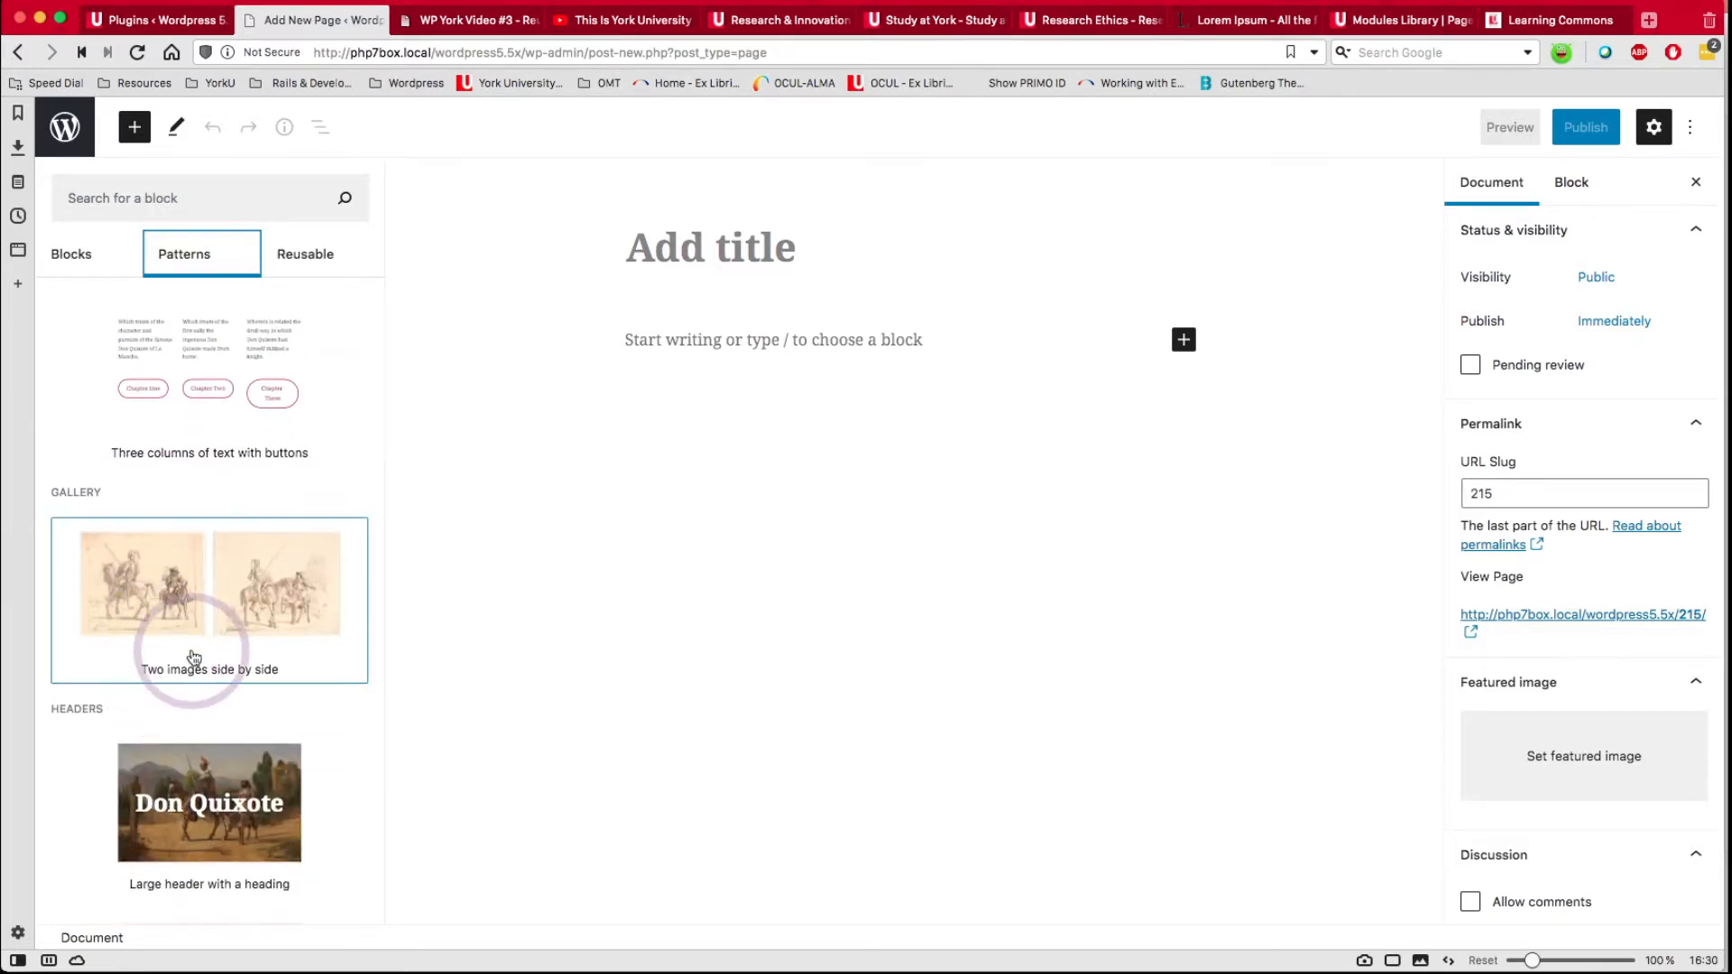
scroll(193, 655, down, 11)
scroll(193, 655, down, 2)
scroll(193, 655, up, 13)
scroll(193, 657, up, 15)
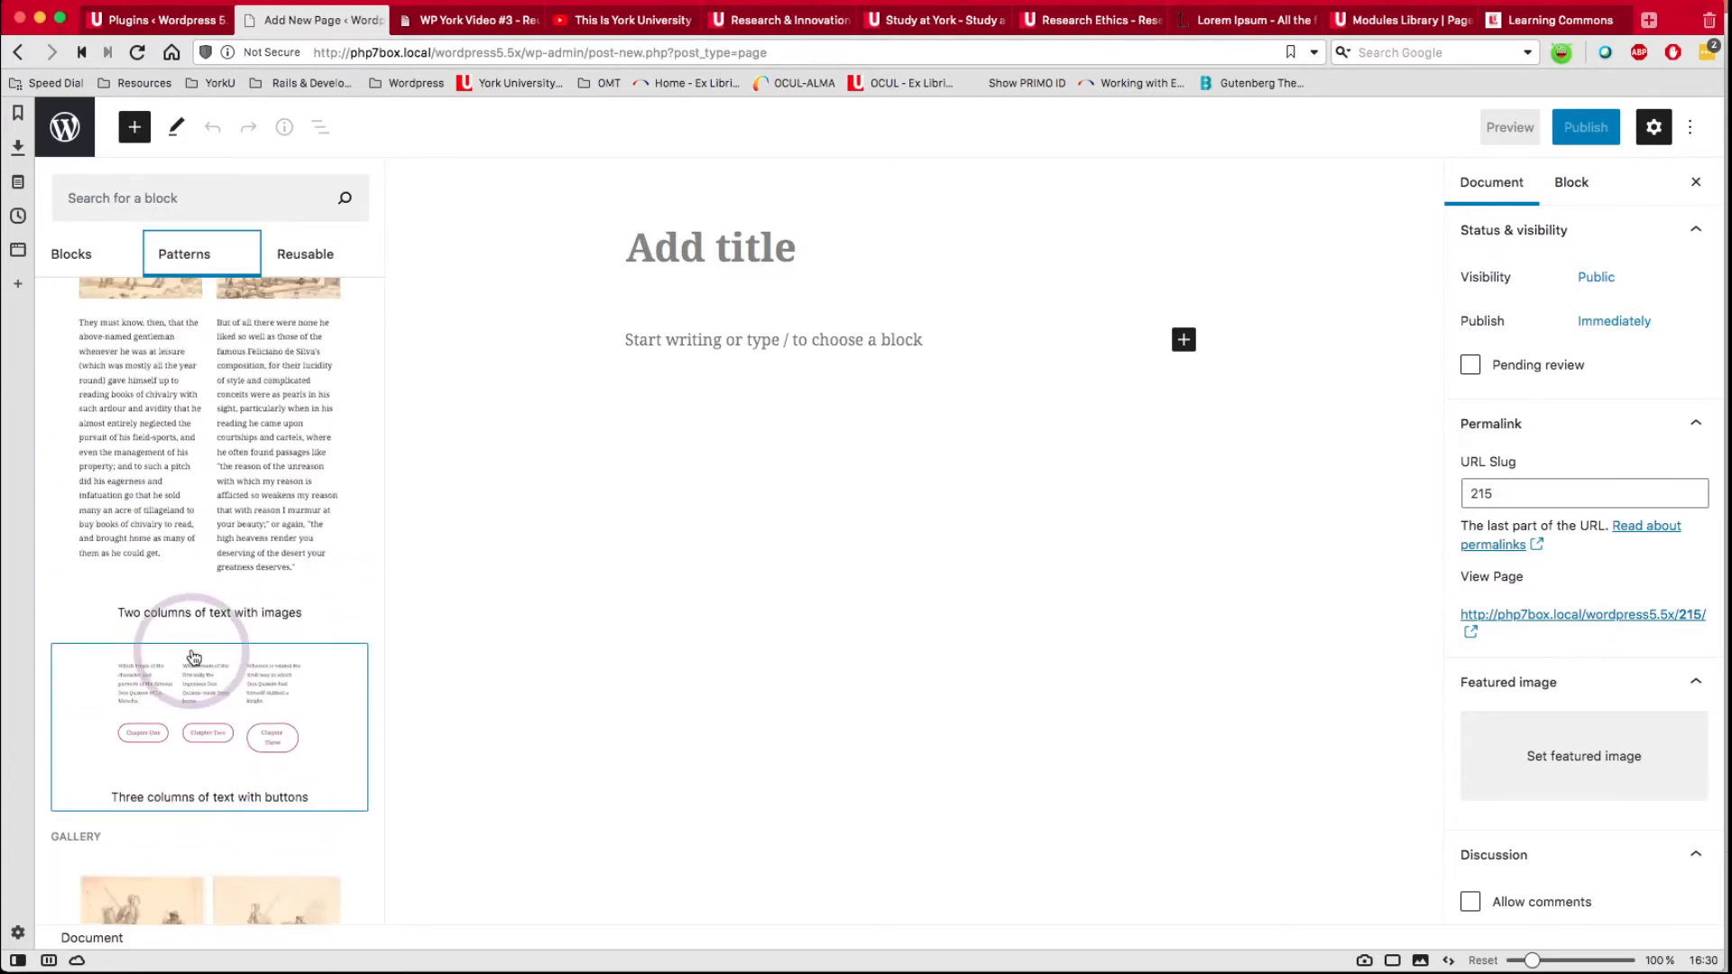
scroll(191, 632, up, 7)
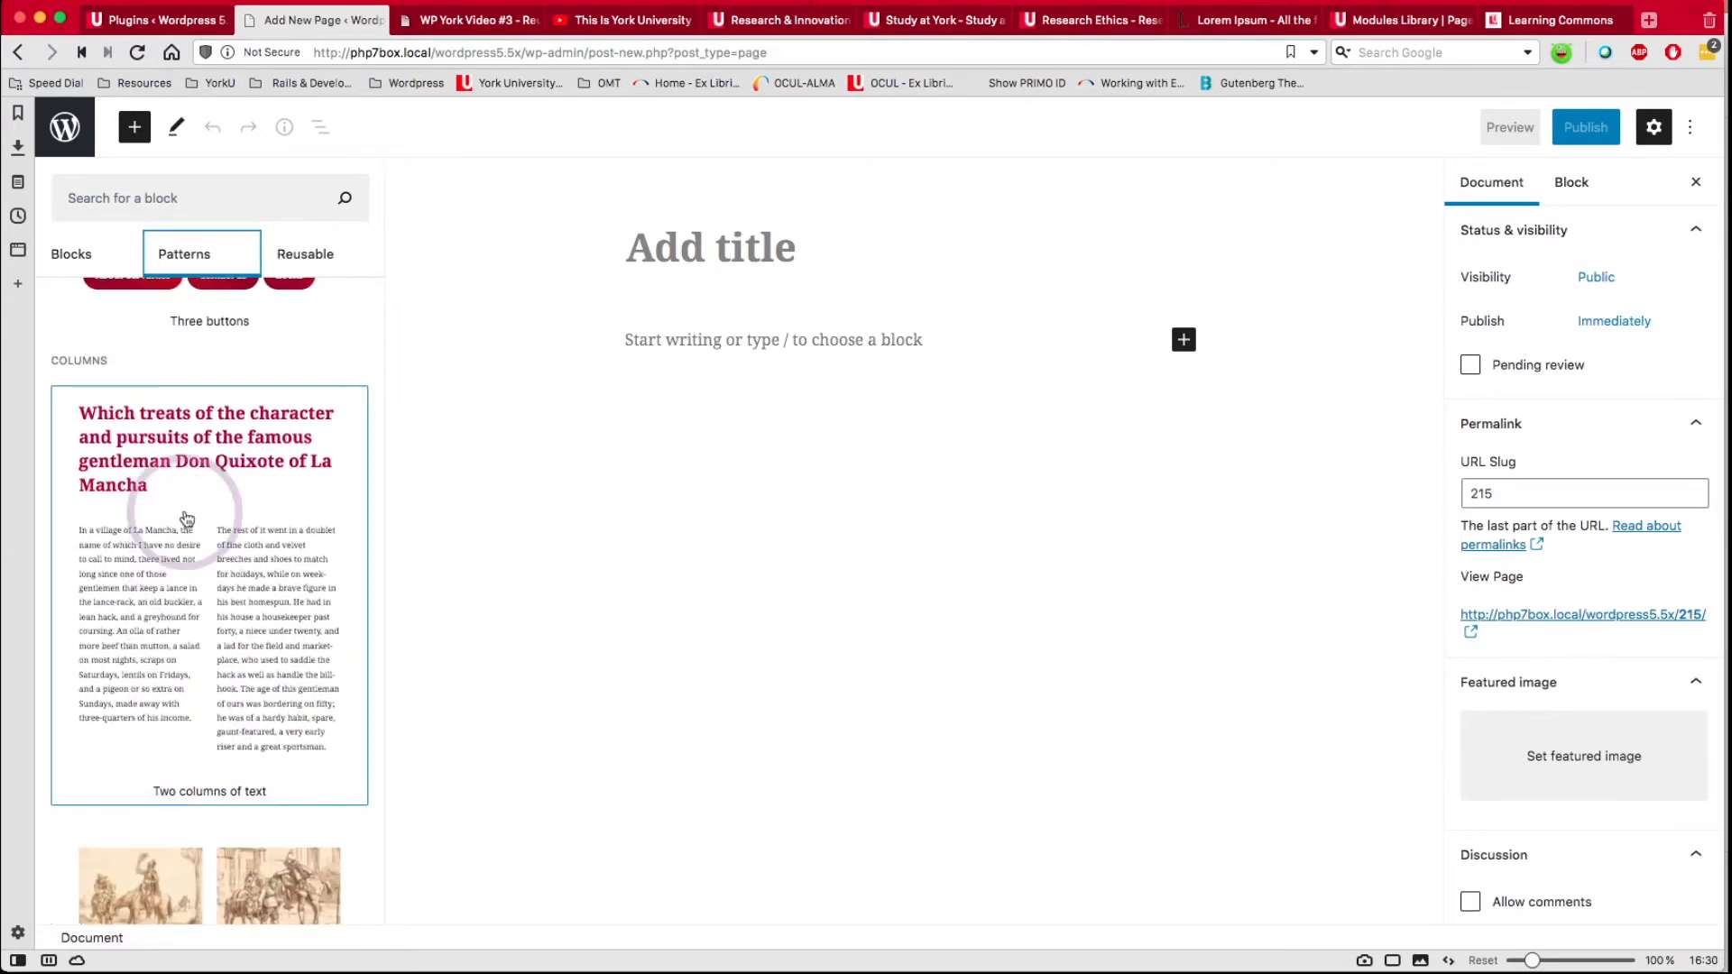
Insert the "Two columns of text" pattern into the page and remove its group block again.
click(184, 540)
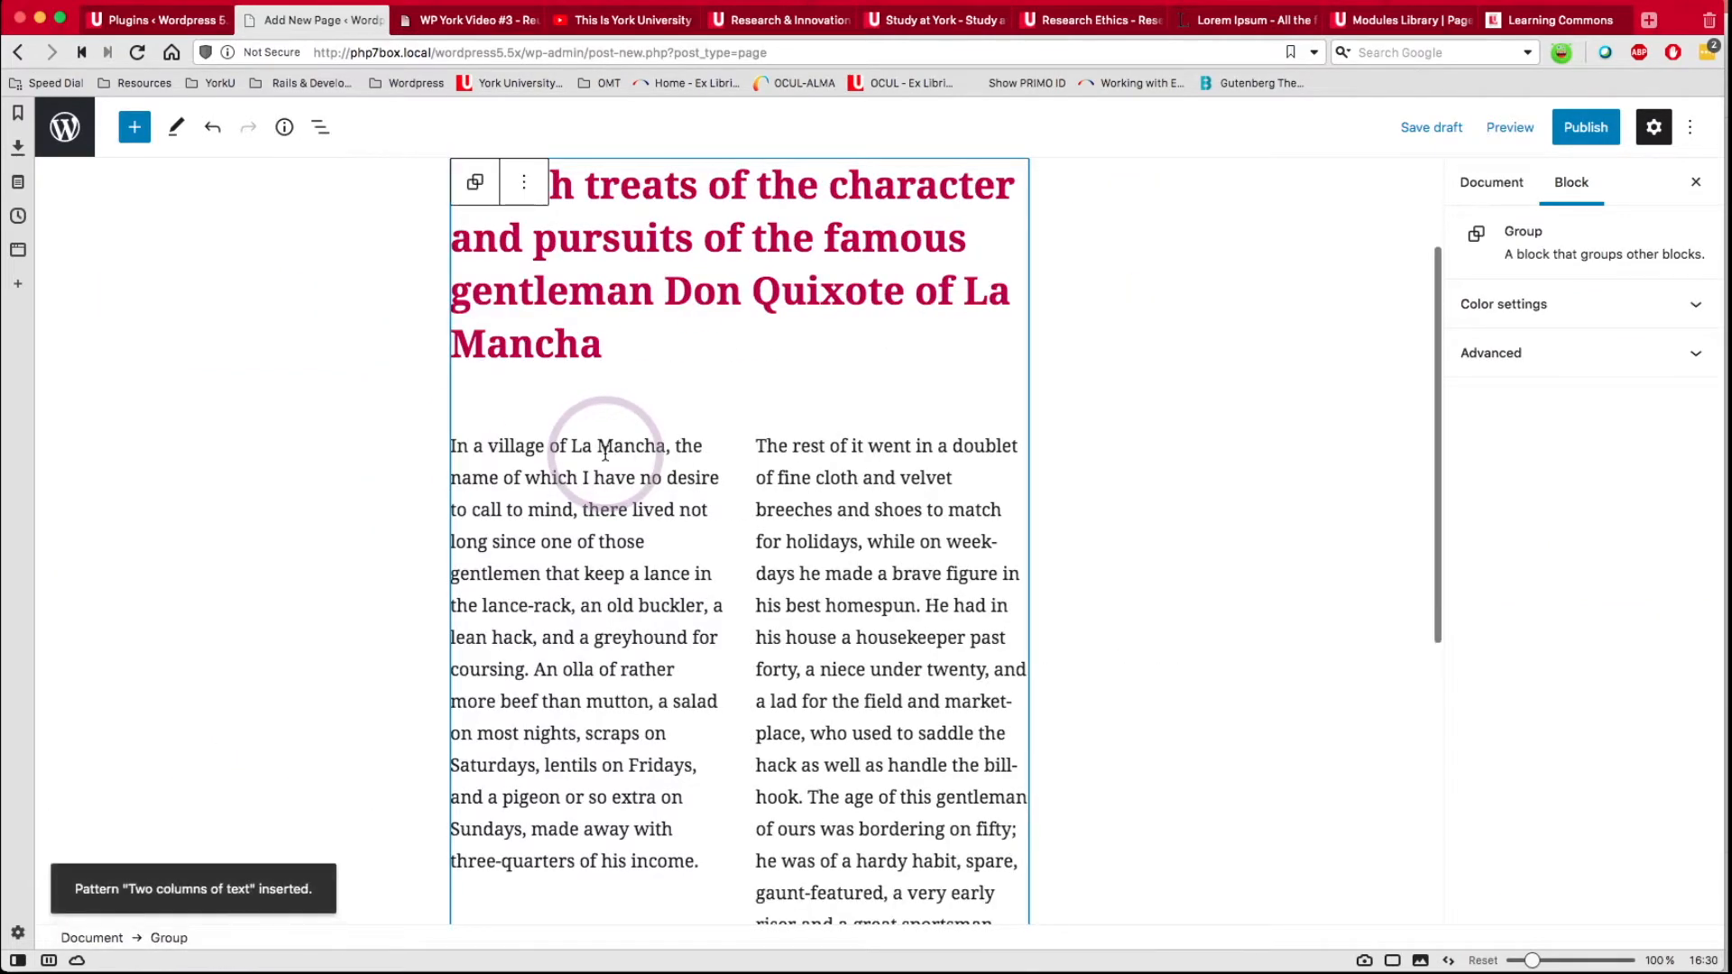
scroll(605, 452, up, 2)
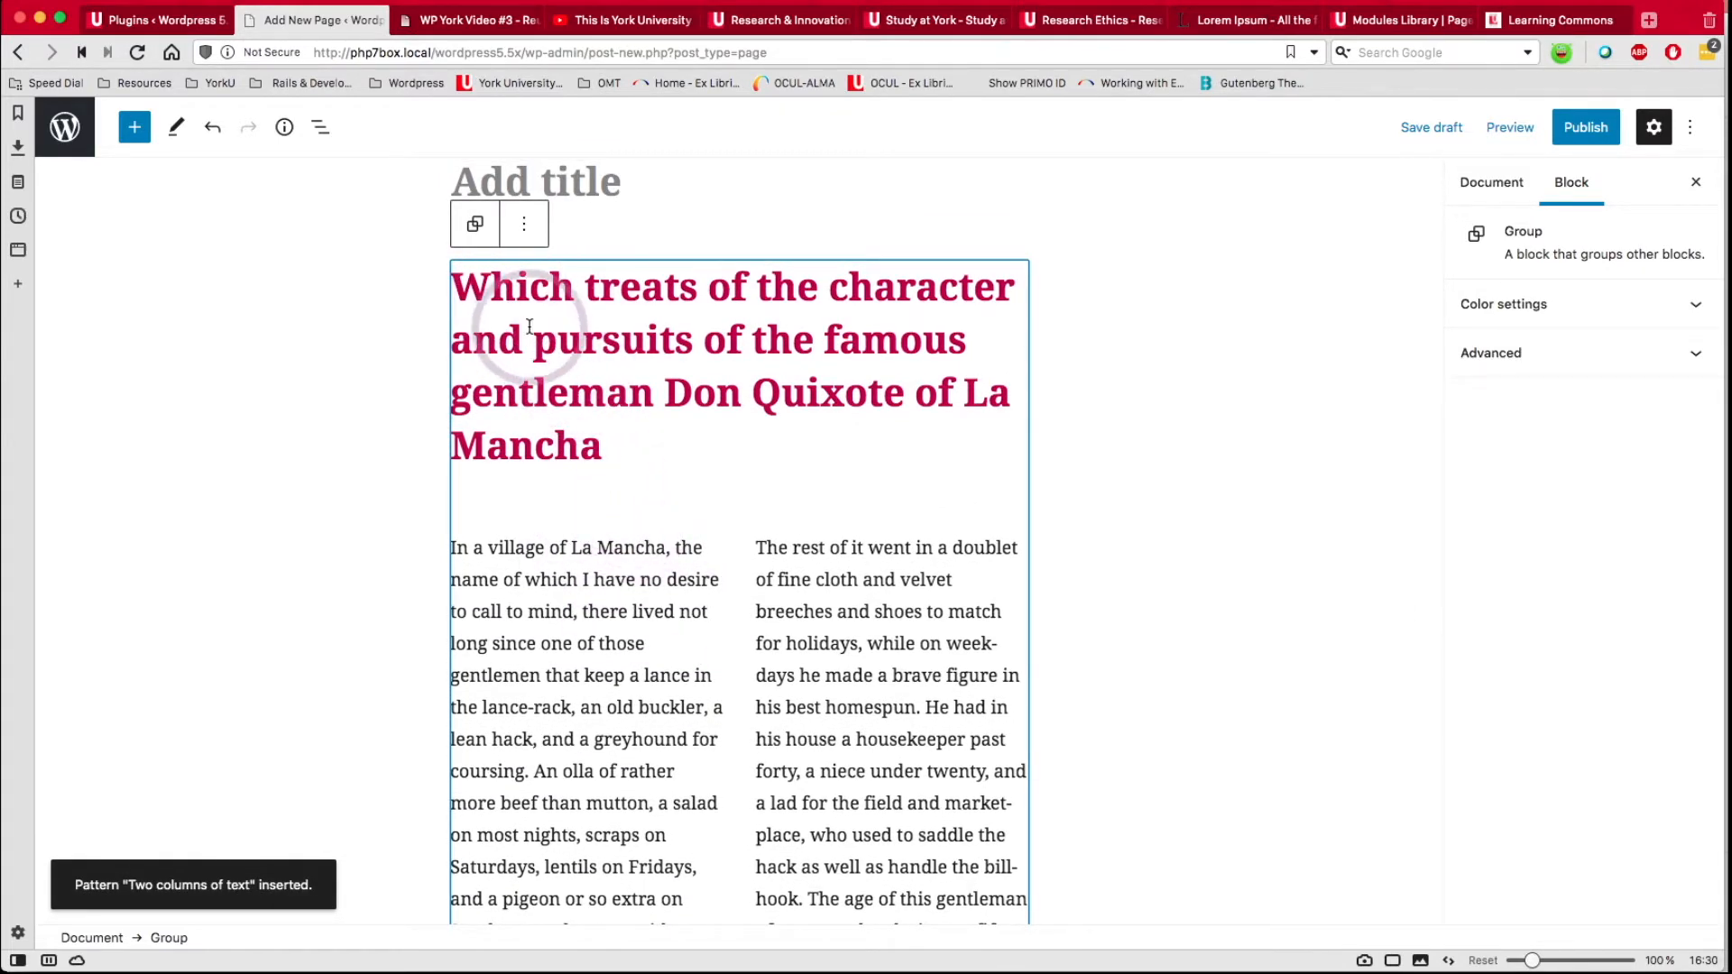
click(525, 228)
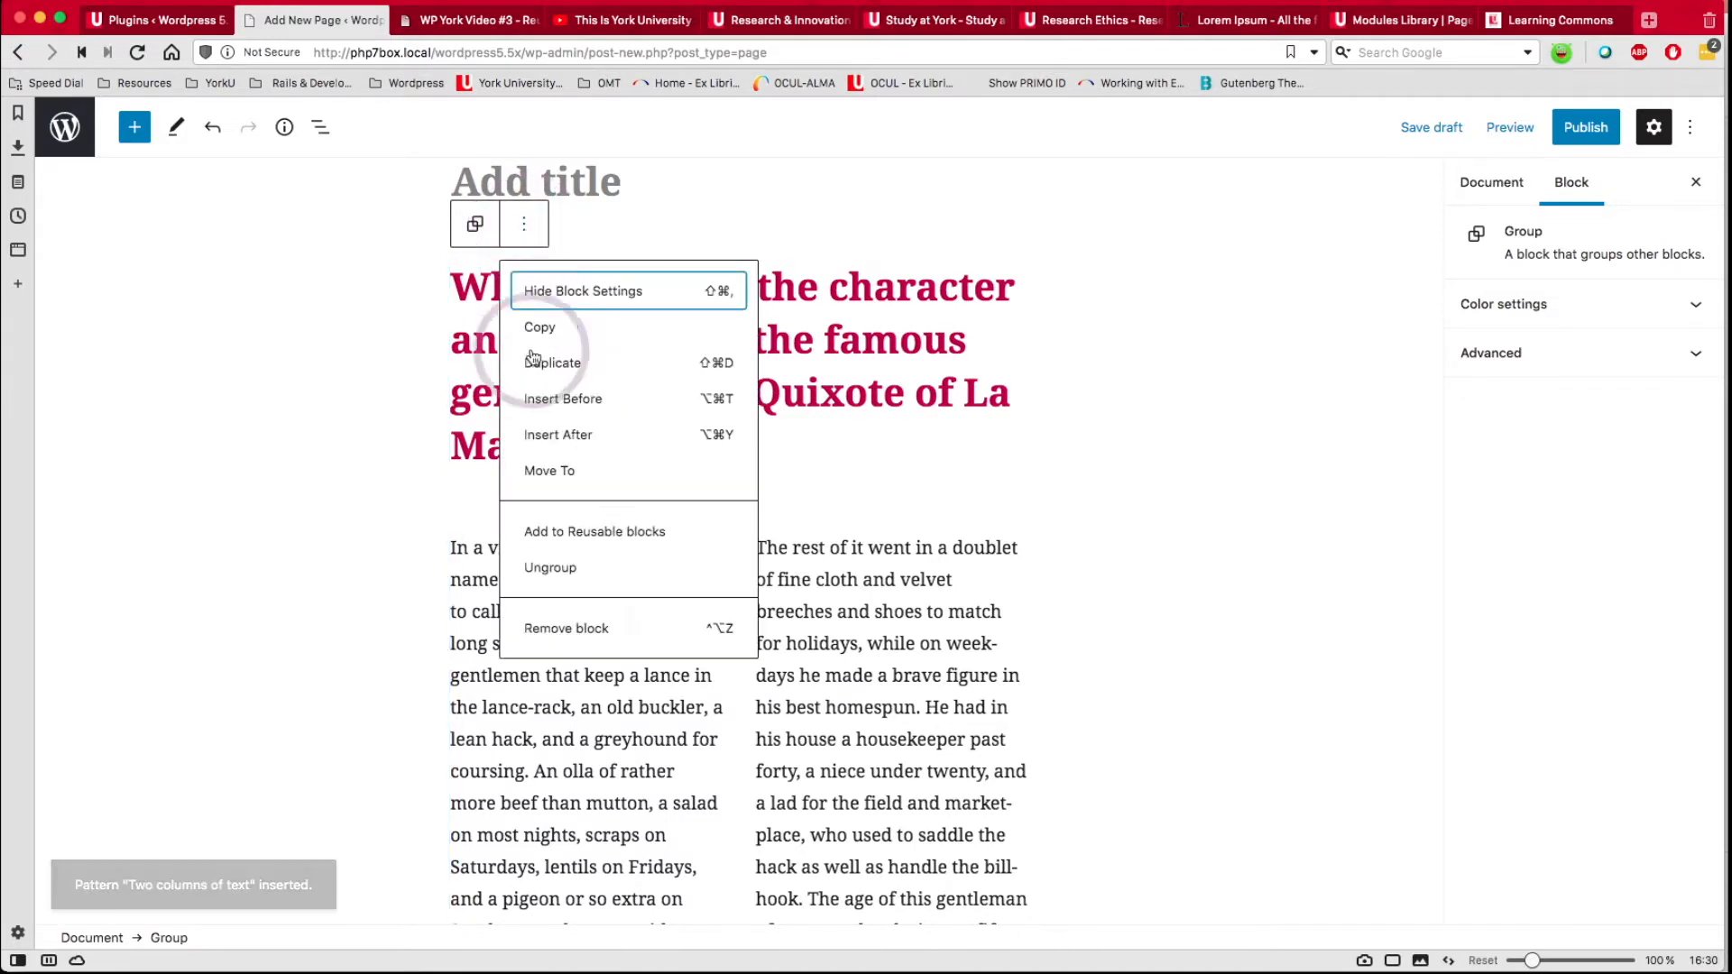
click(562, 630)
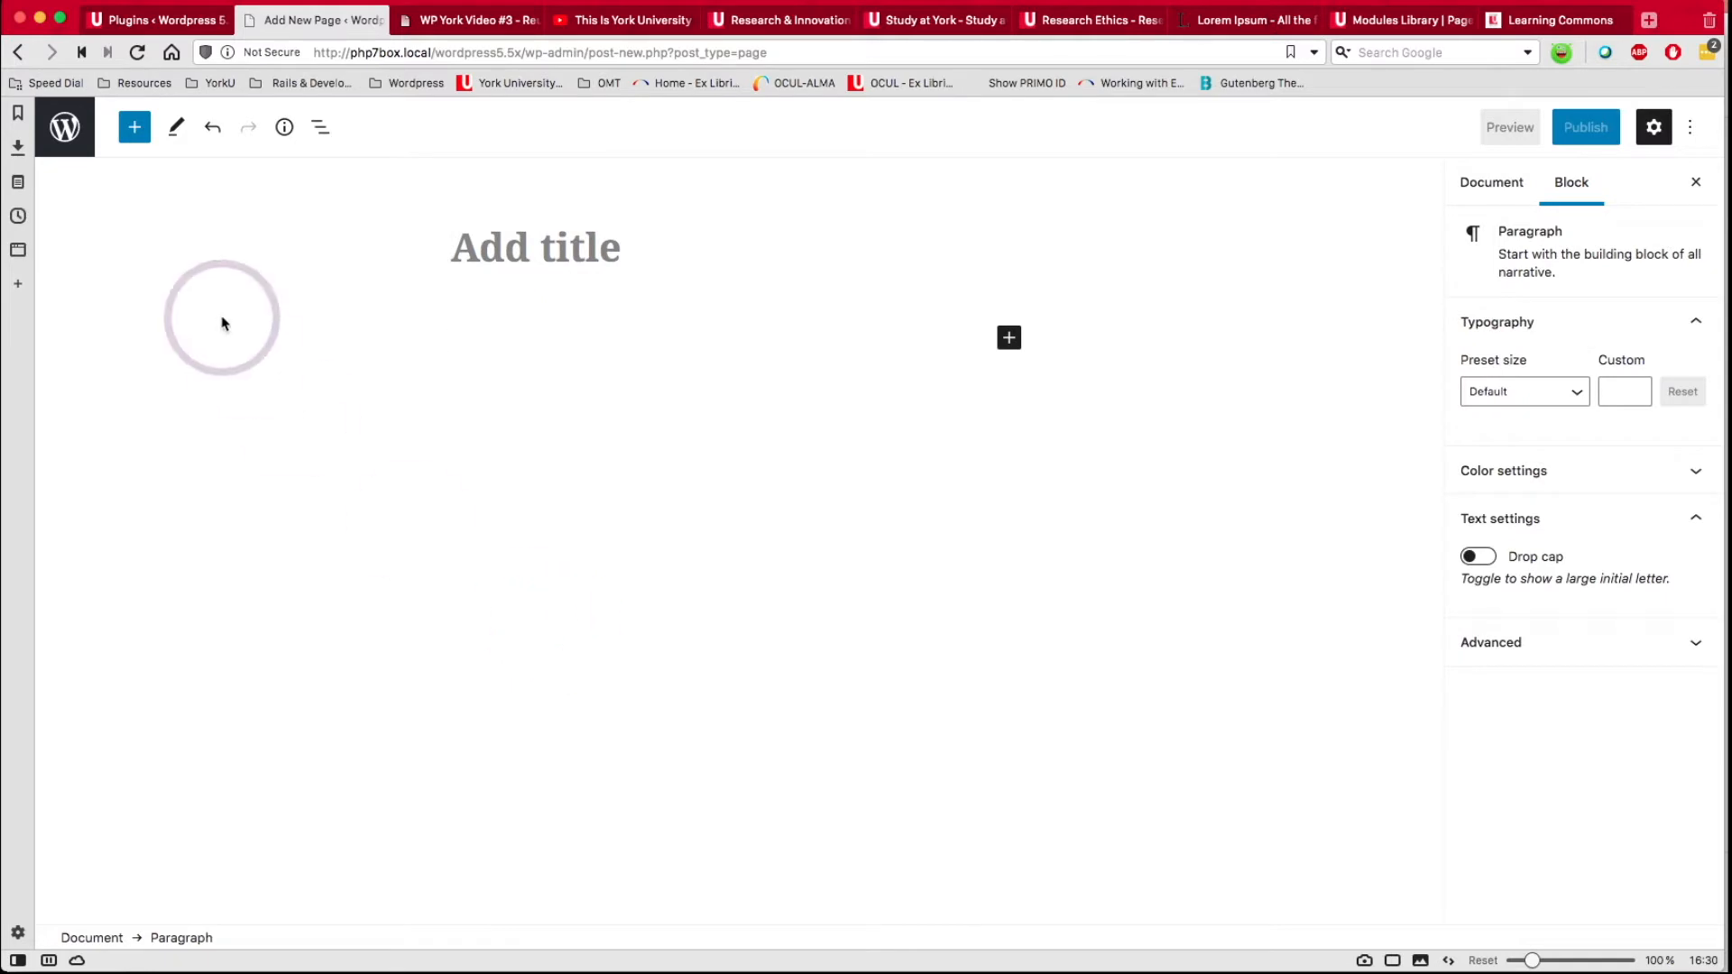
Examine the list of reusable blocks that can be inserted into the page.
click(134, 135)
click(187, 267)
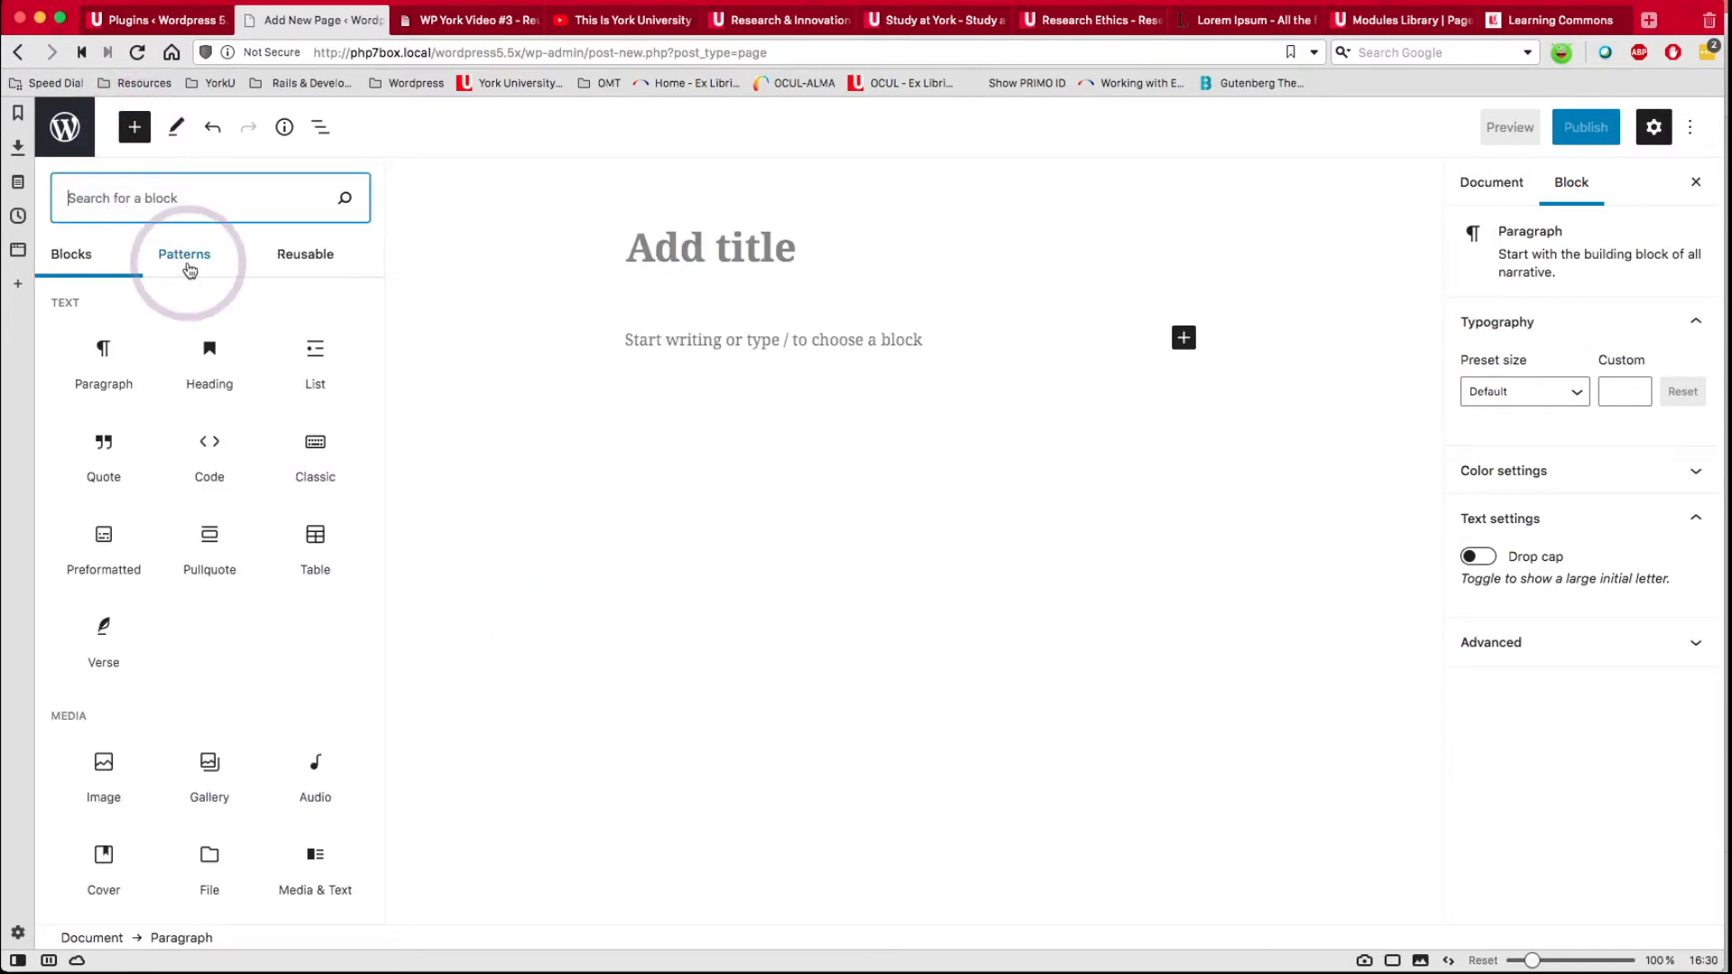
click(299, 256)
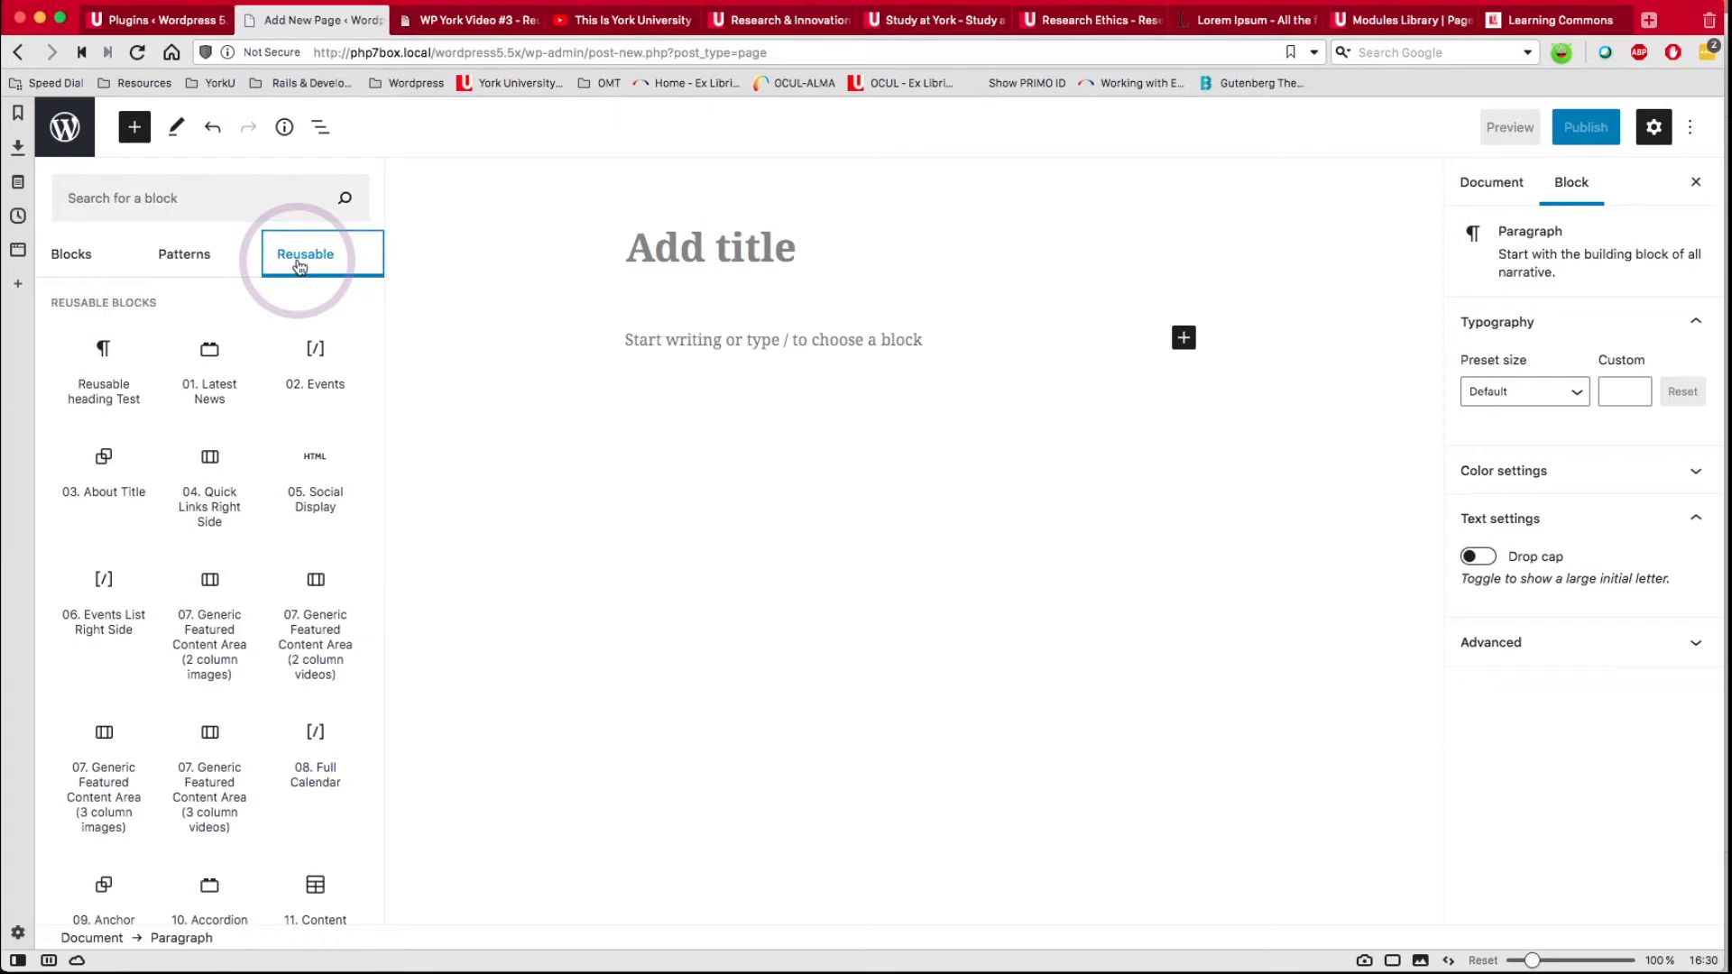
click(217, 383)
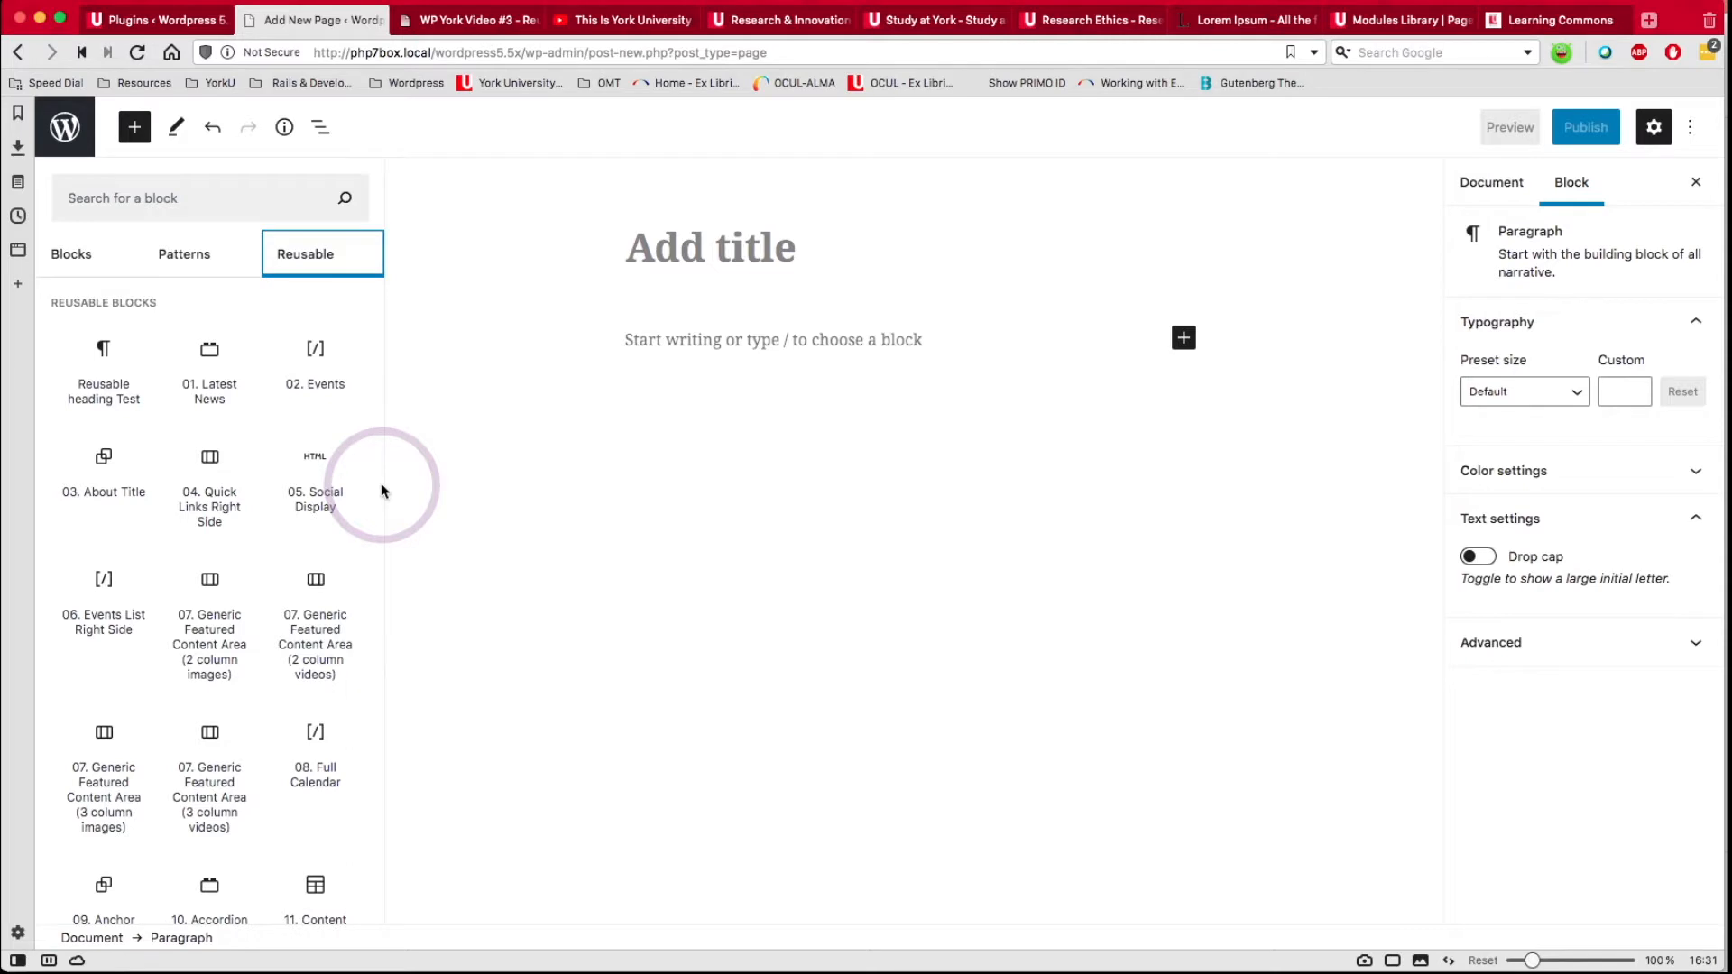
Title the new page "WP YorkU Reusable Block Example".
click(697, 251)
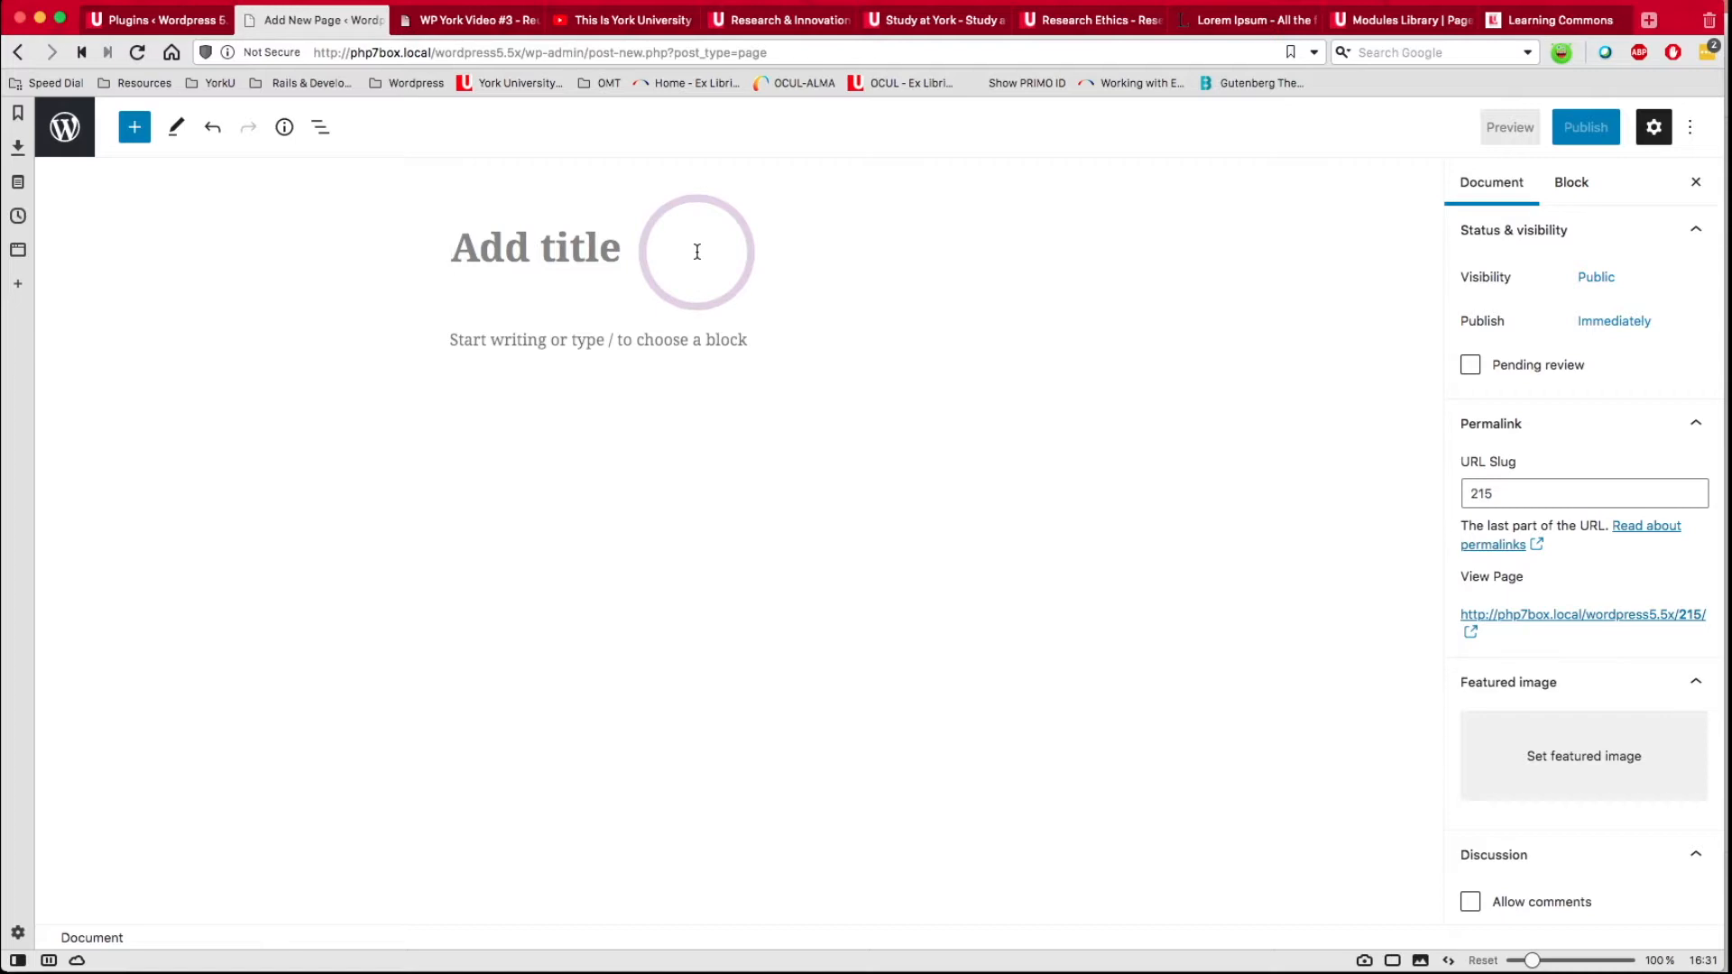
text(Wp)
key(BackSpace)
text(P YorkU )
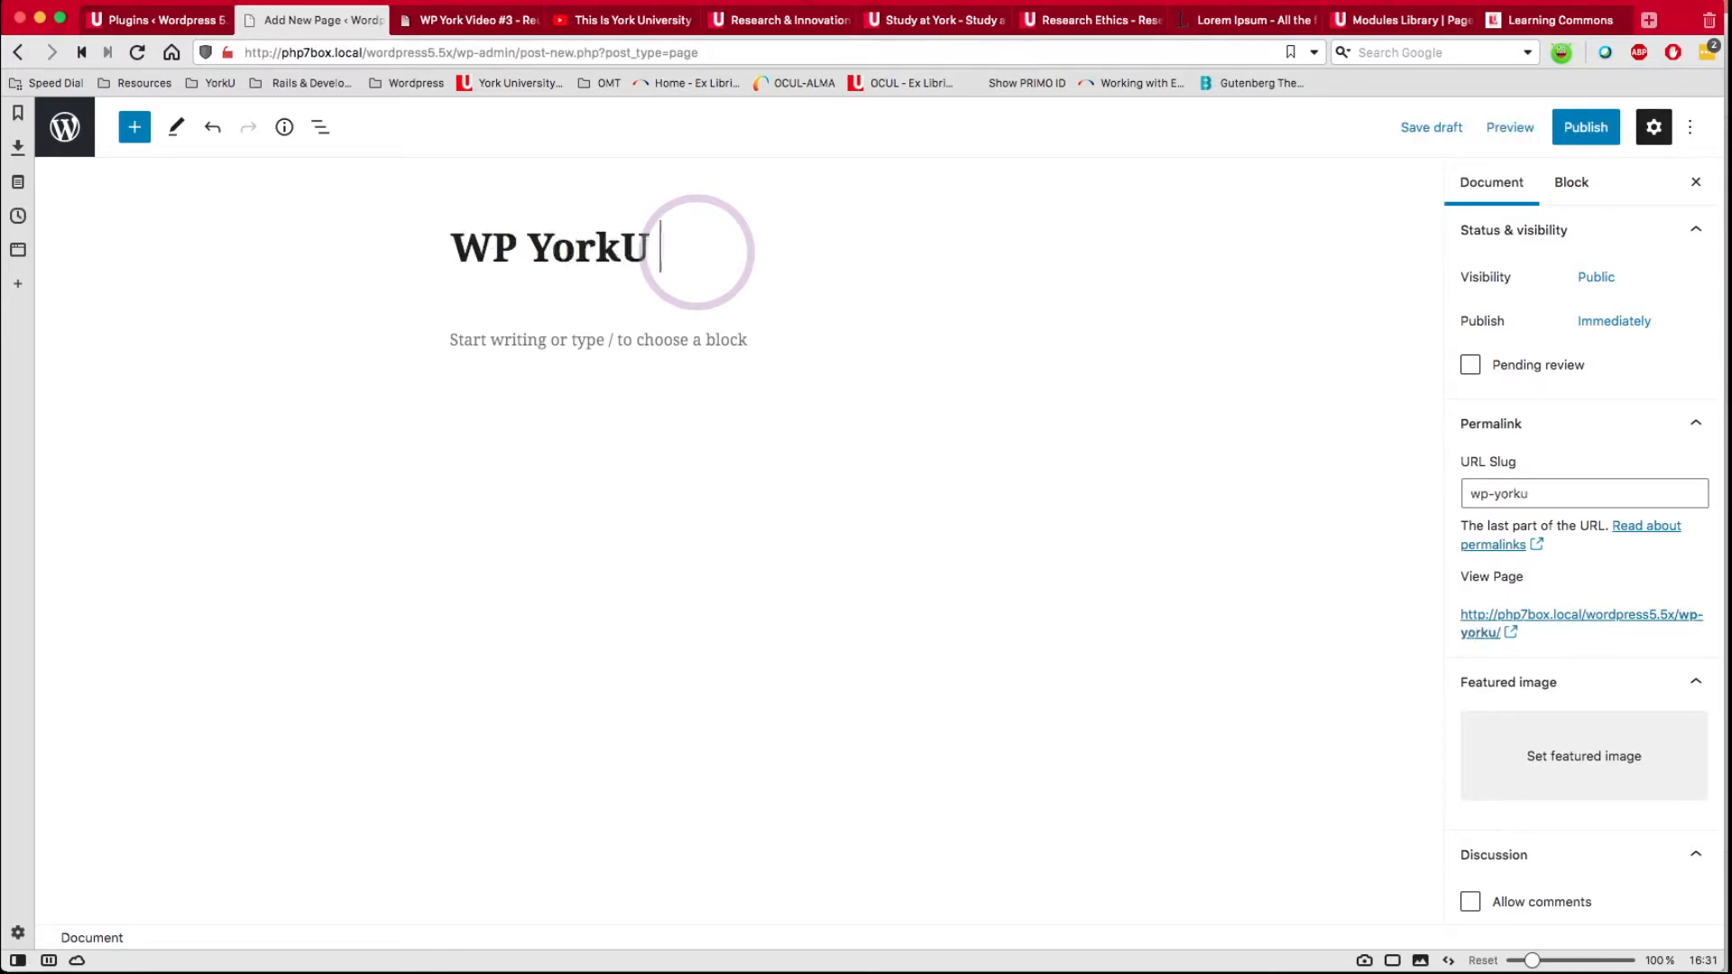
text(Reus)
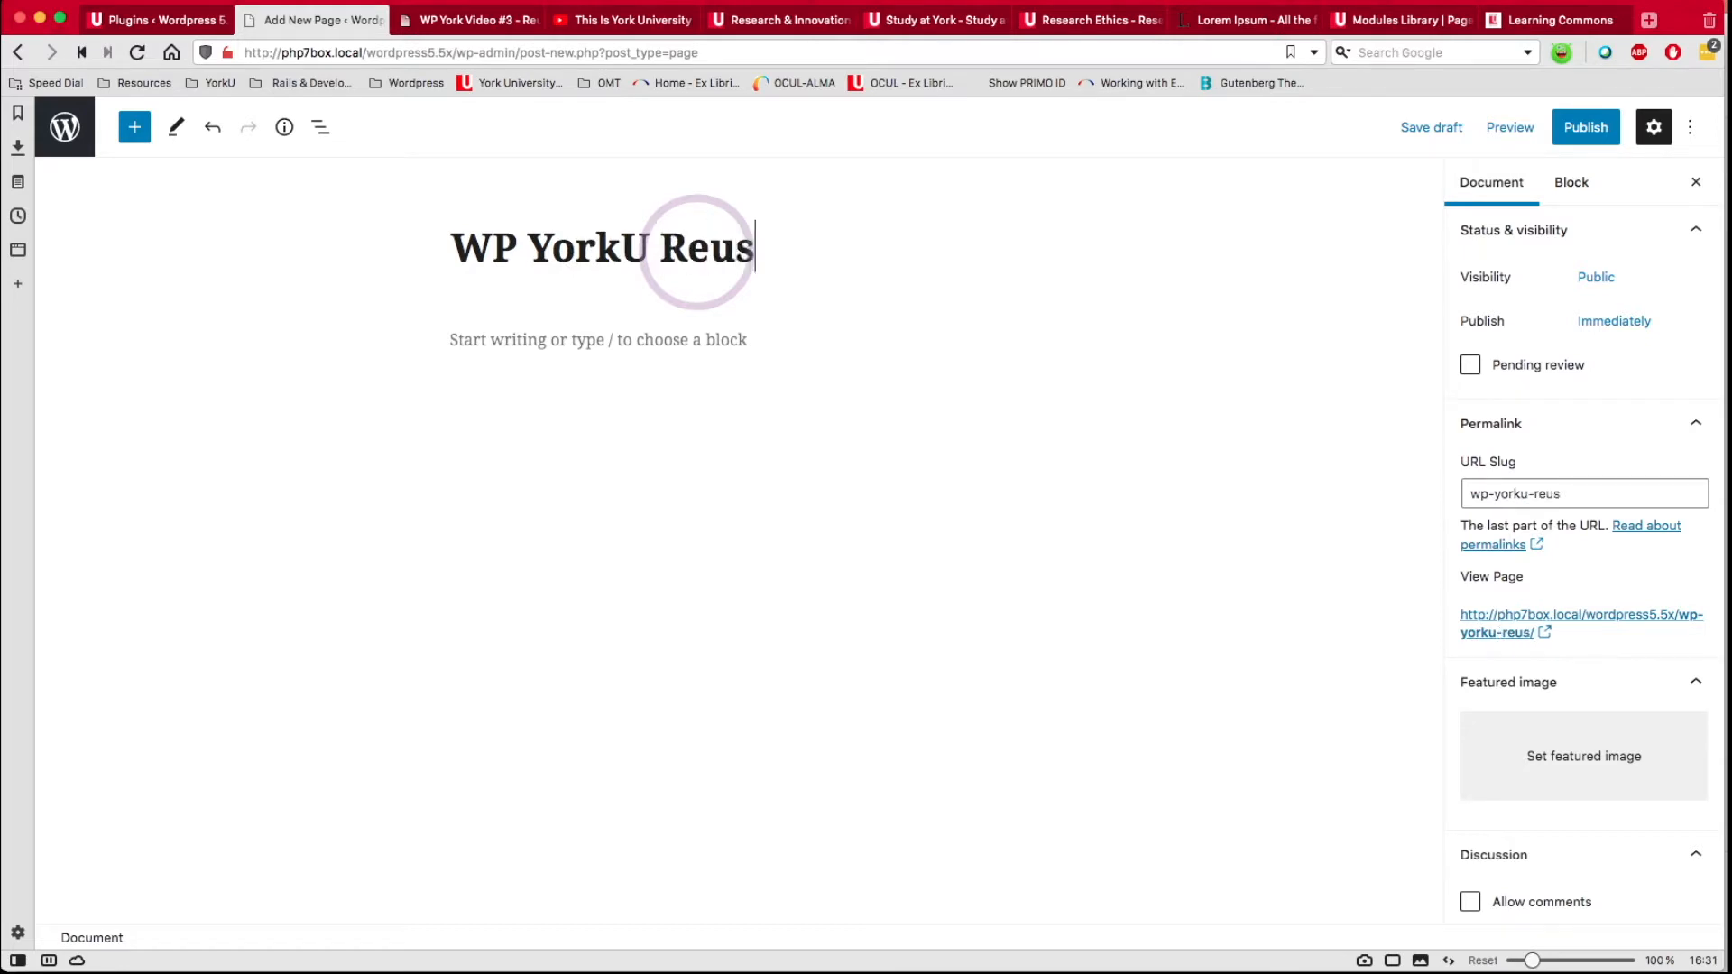
text(able Blokc)
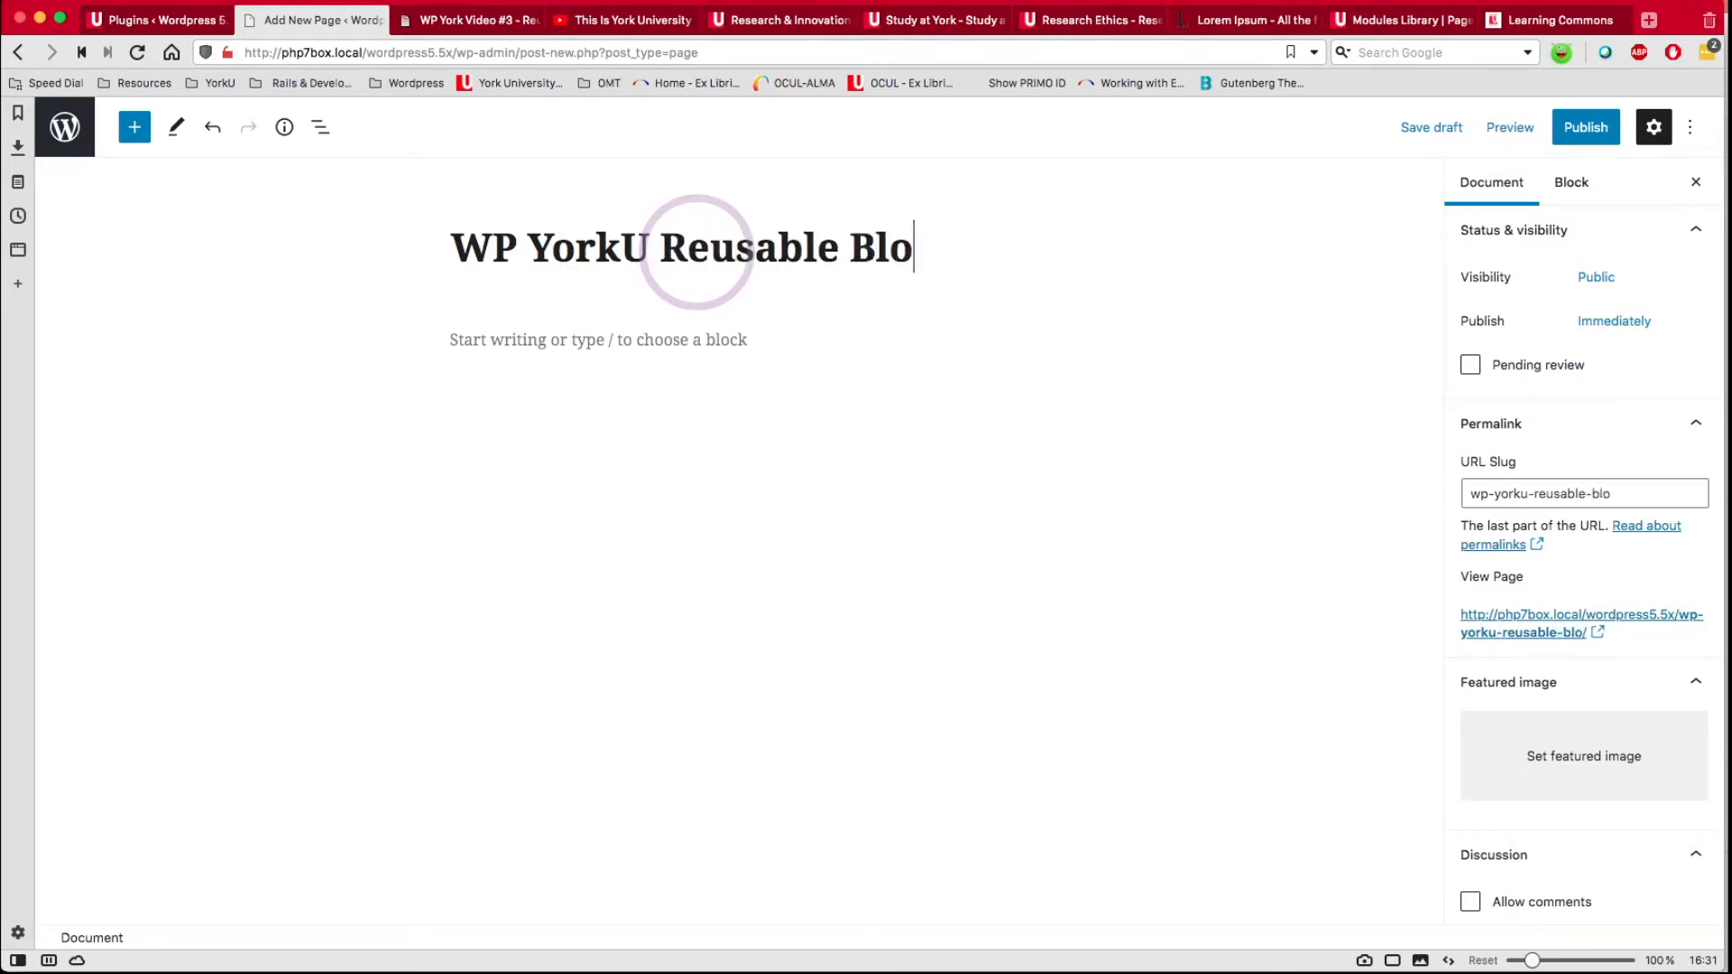
key(BackSpace)
key(BackSpace)
text(ck Example)
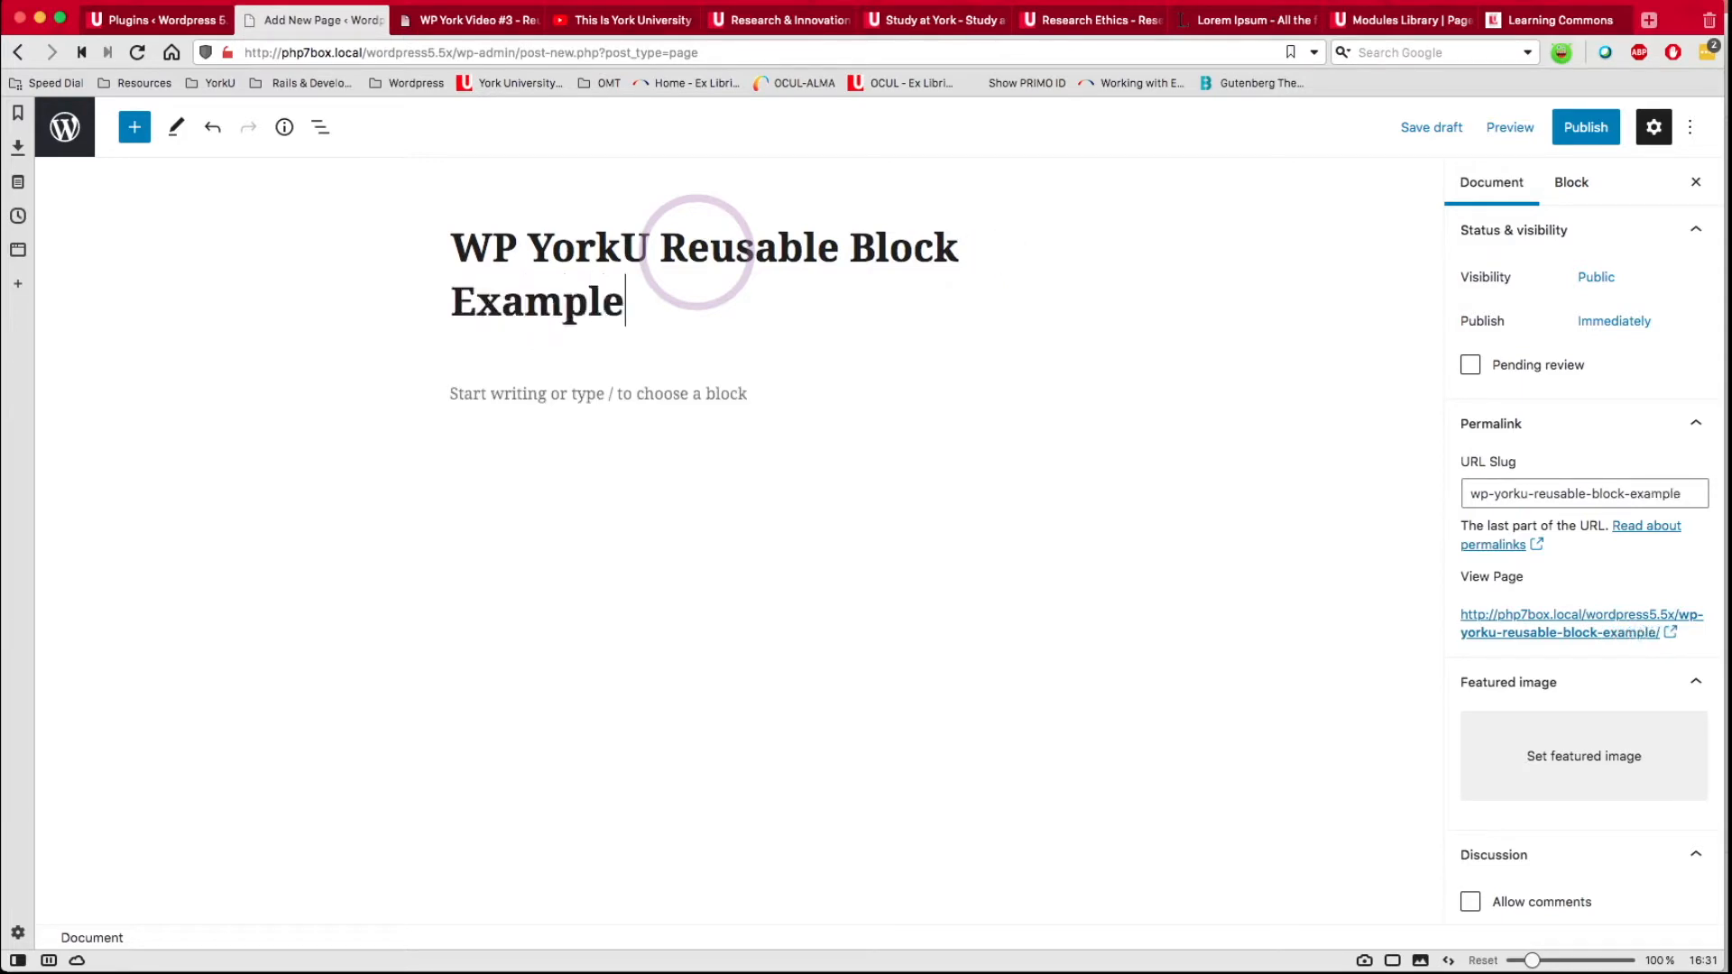
Insert a Columns block below the page title using the 50 / 50 variation.
click(517, 394)
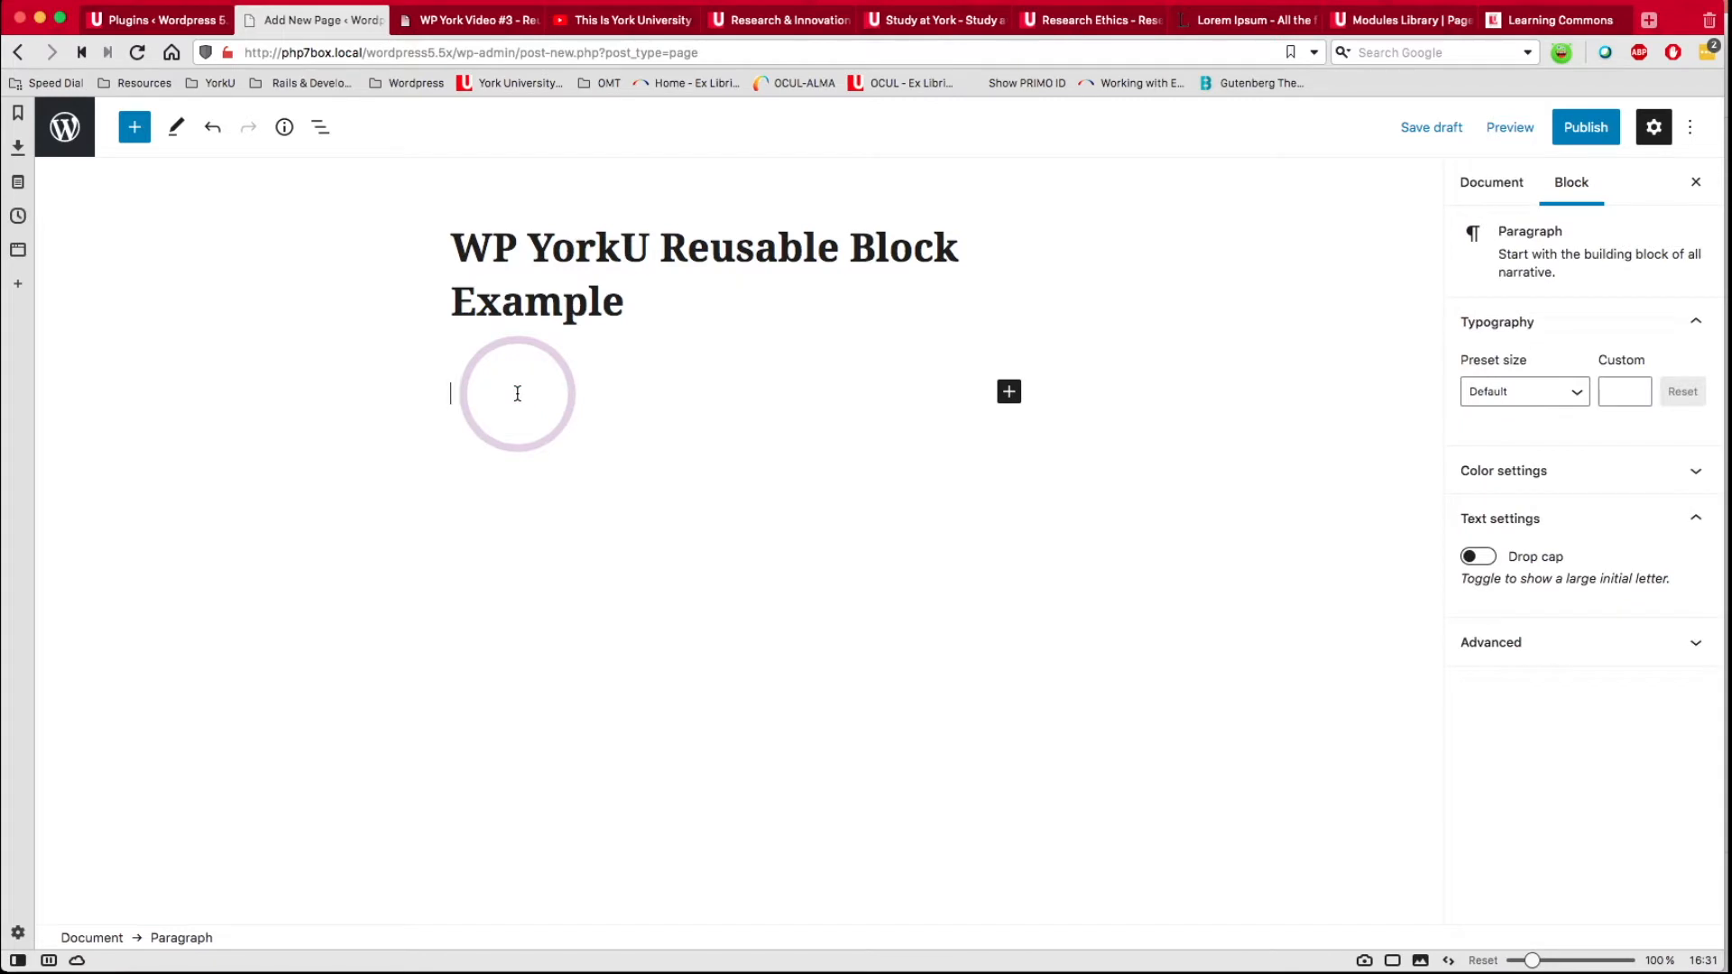
click(134, 131)
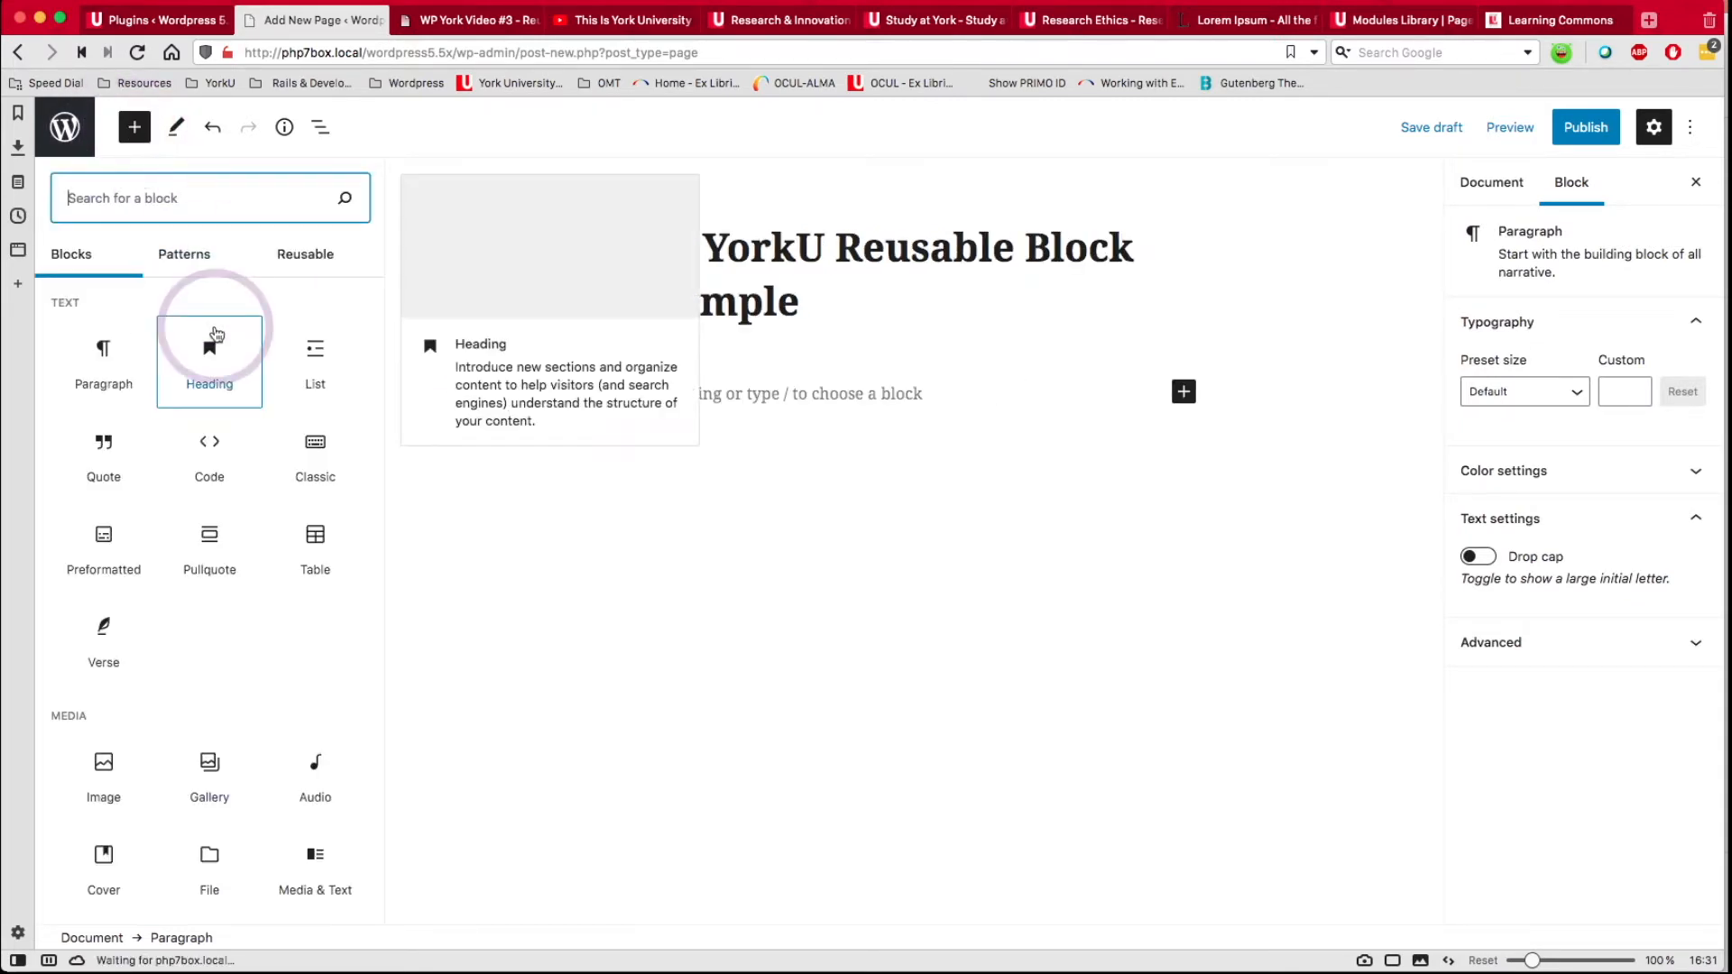
scroll(234, 619, down, 3)
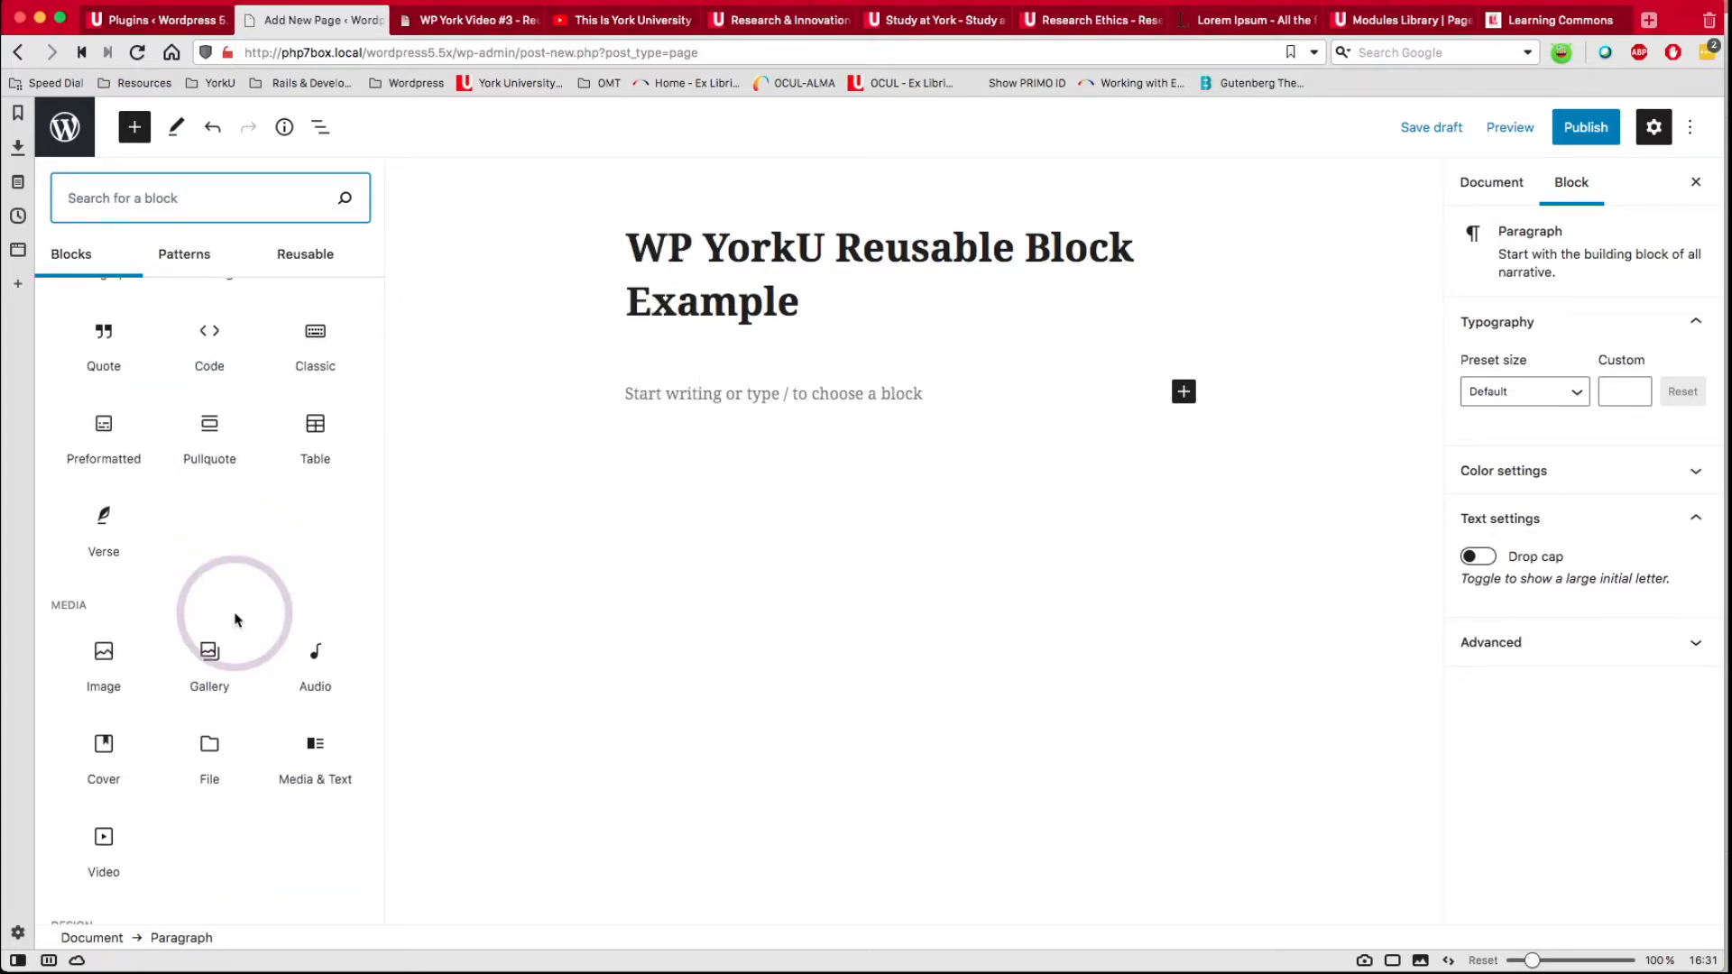
scroll(236, 619, down, 3)
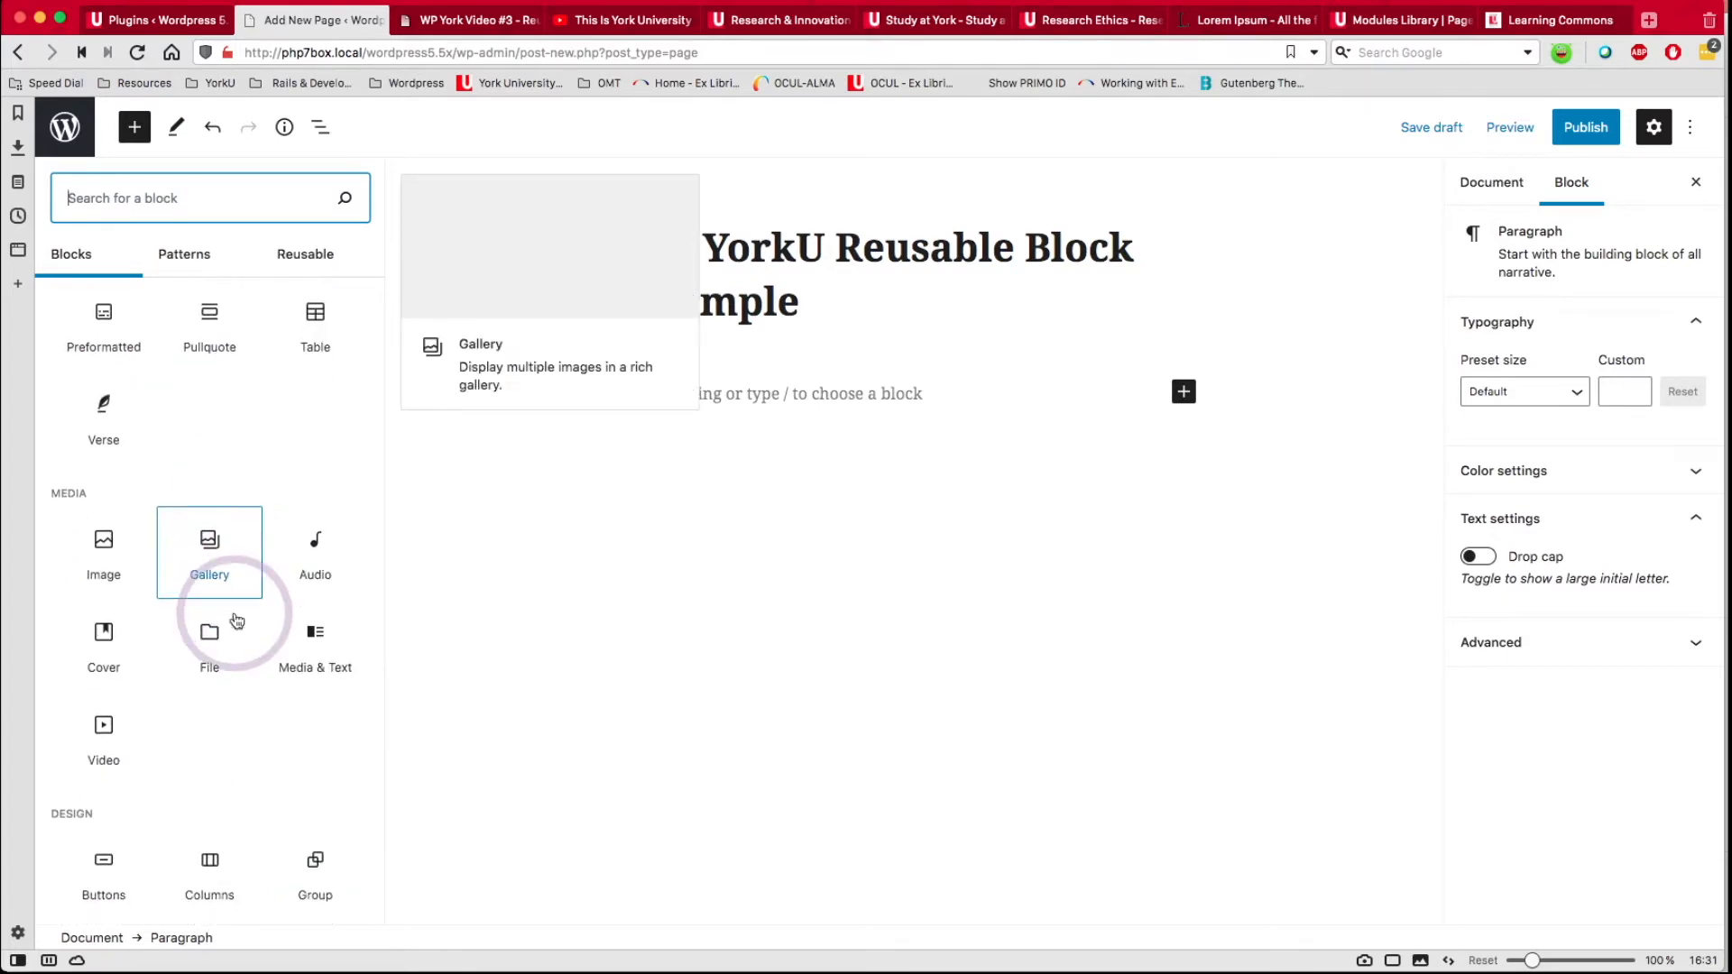
scroll(236, 619, down, 2)
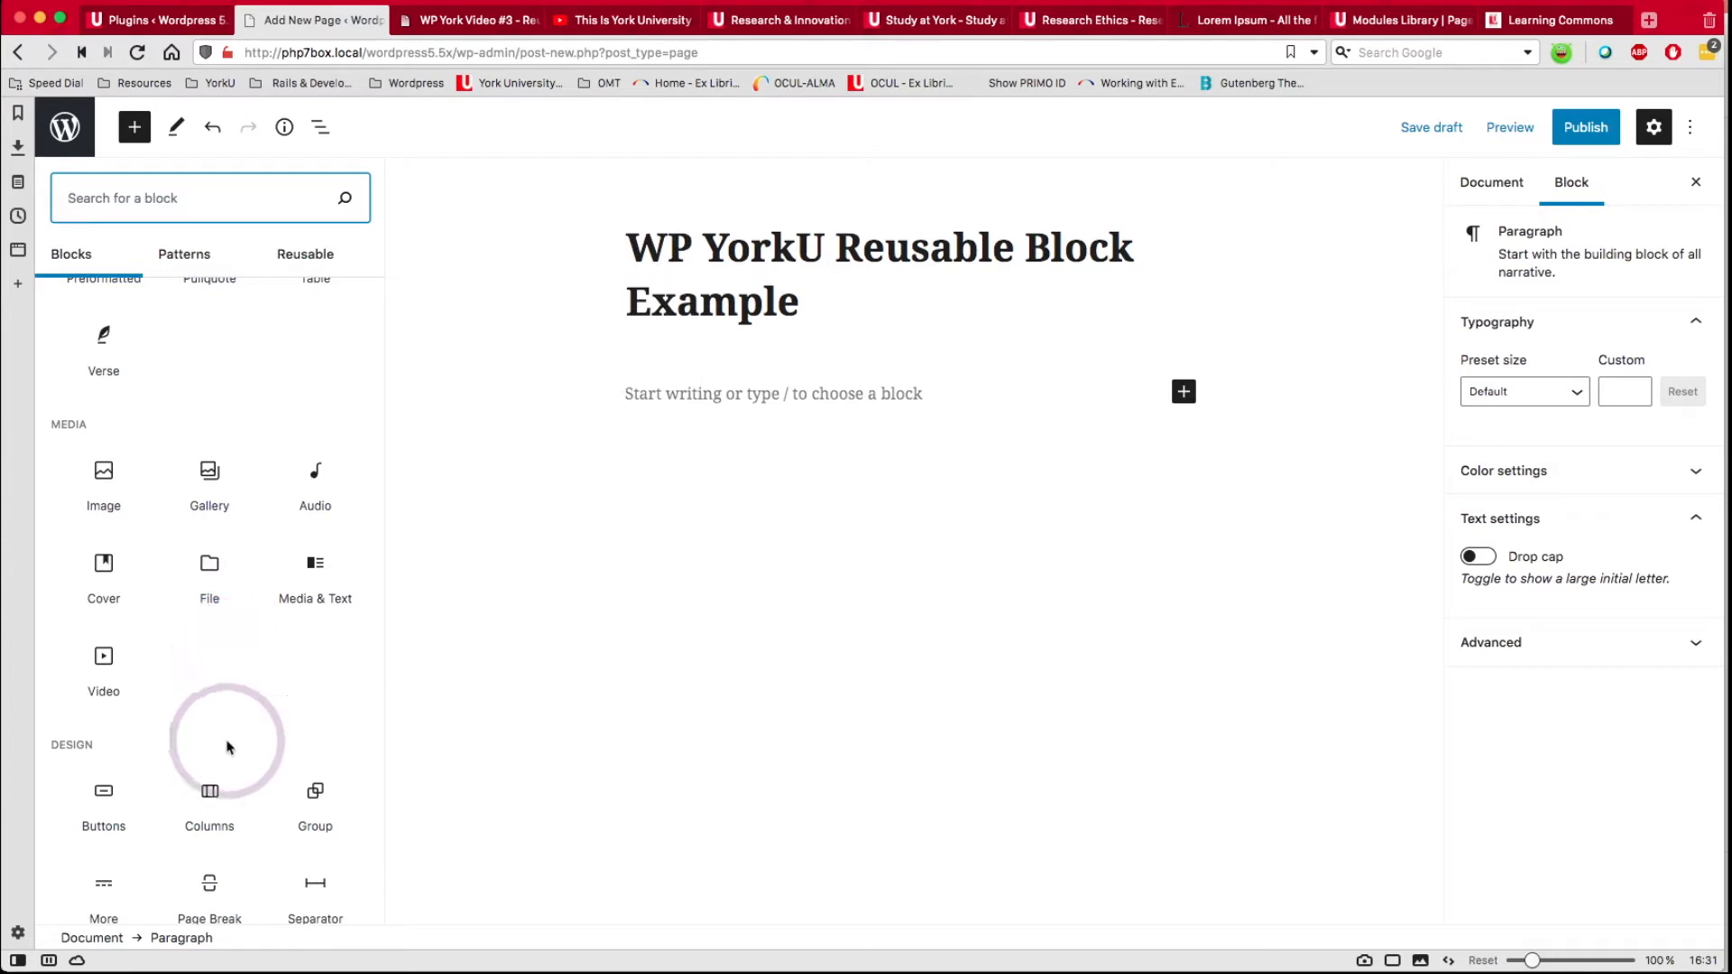
click(210, 800)
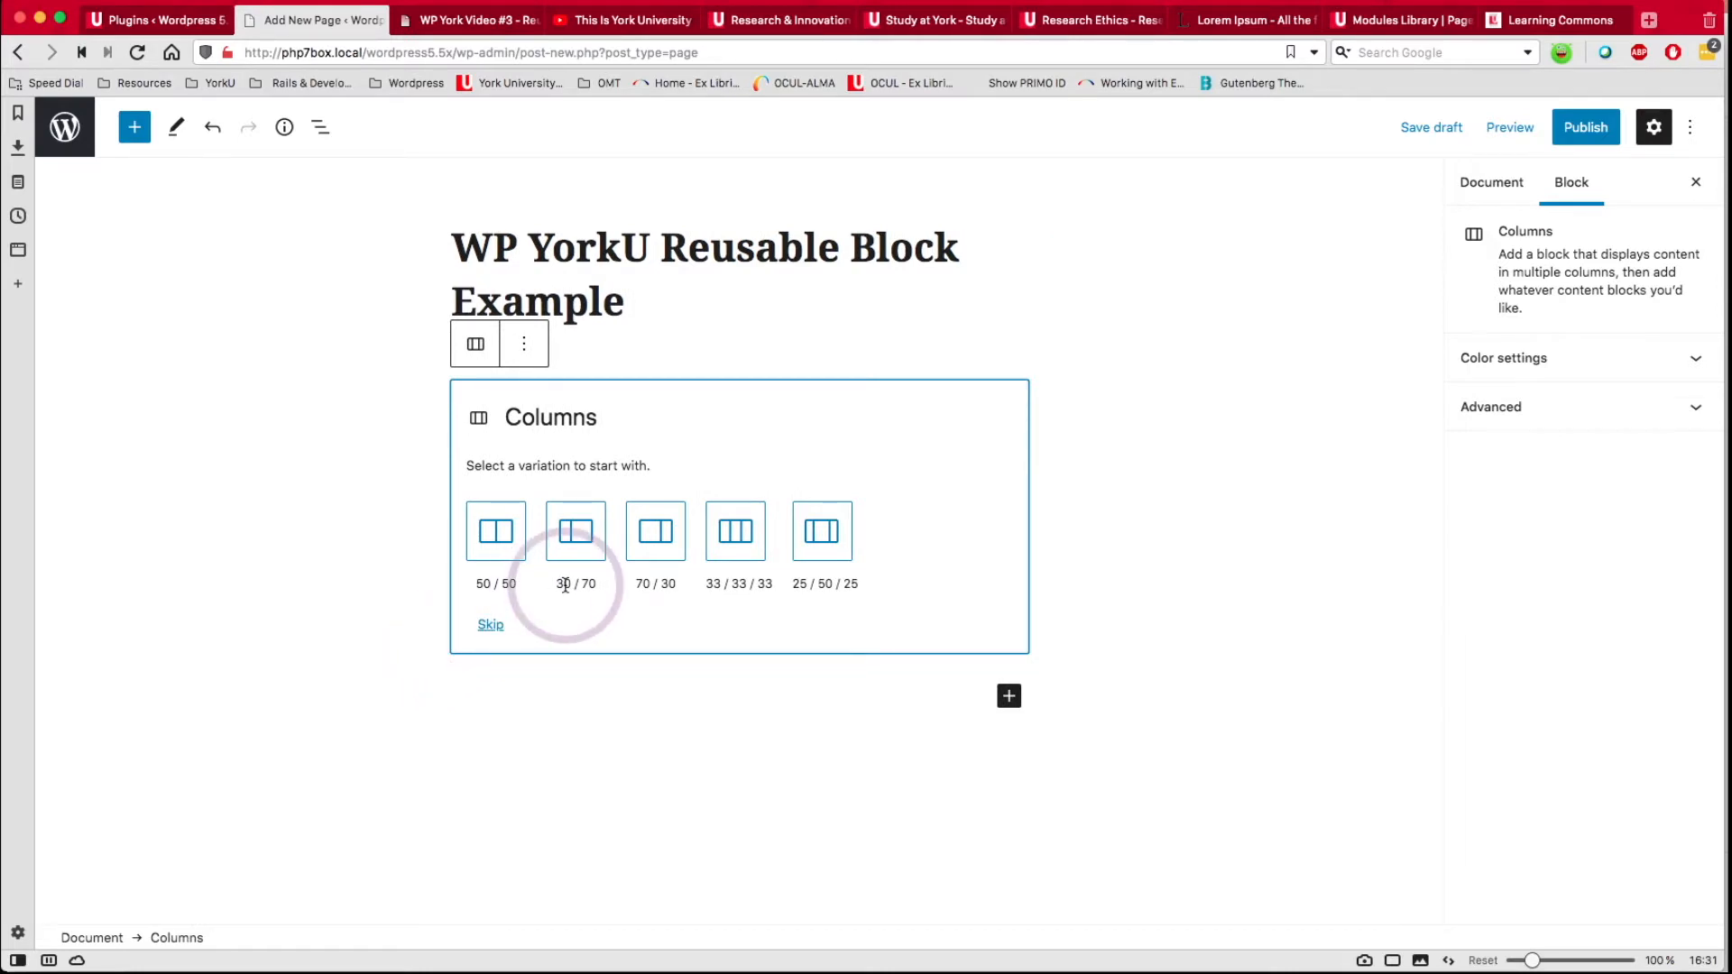
click(503, 545)
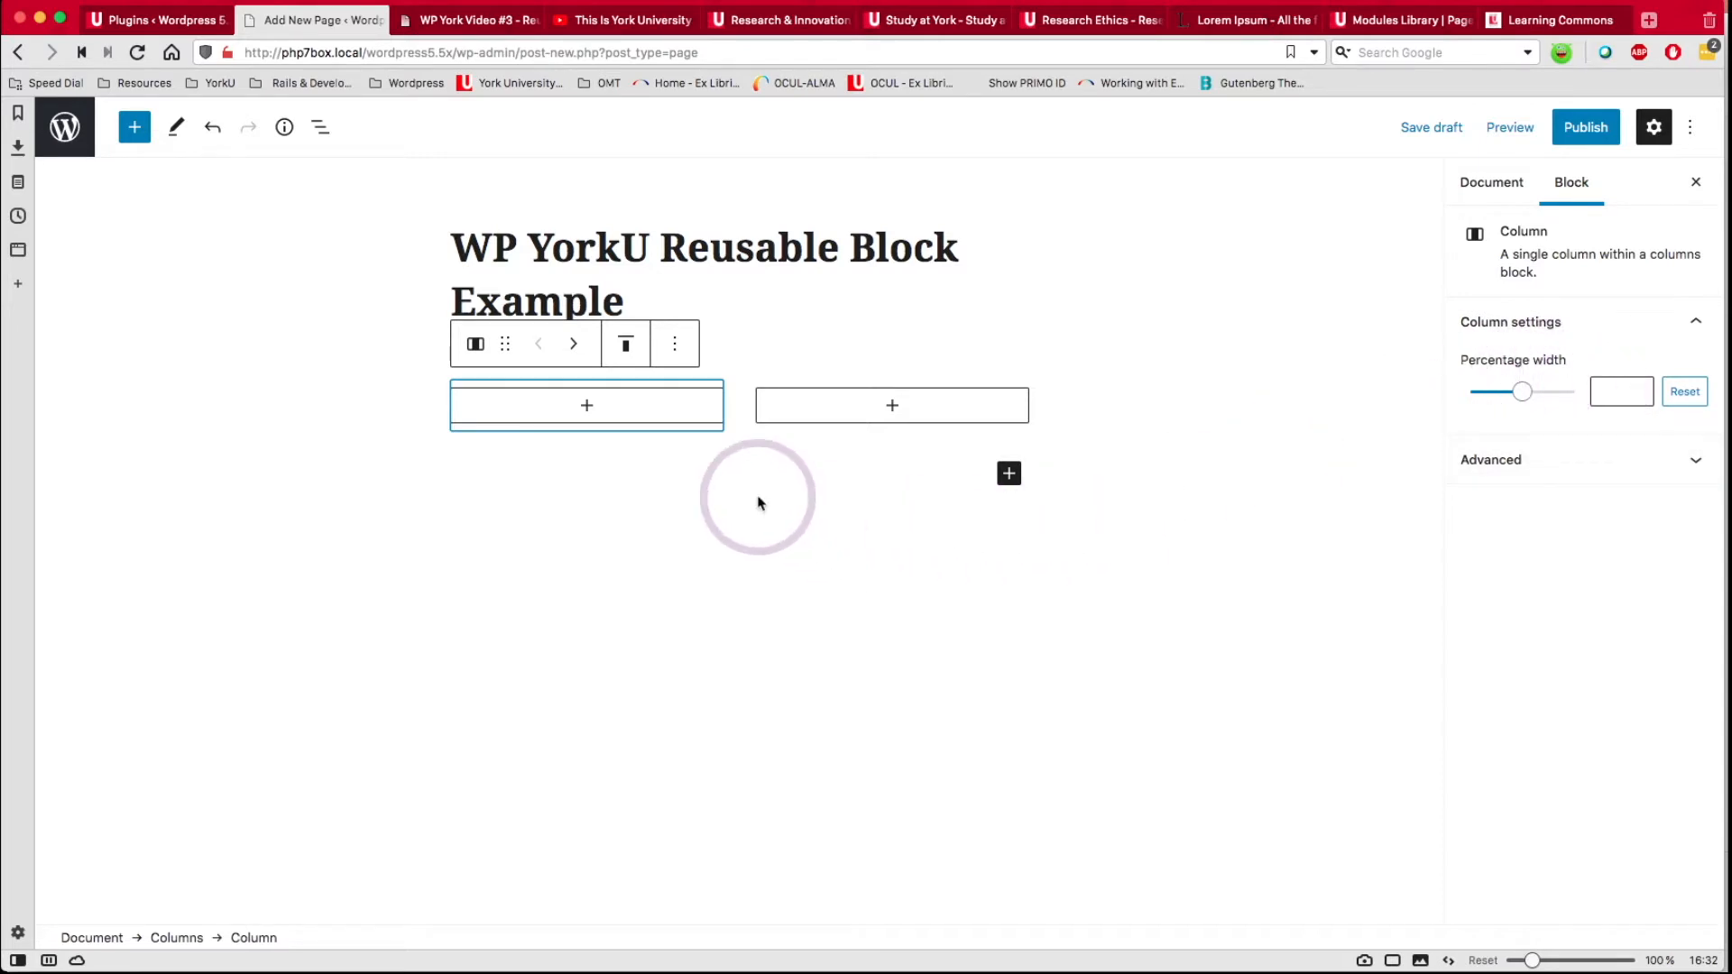
Add a Heading block to the first column with the text "Learning Commons Hub Info".
click(683, 352)
click(588, 418)
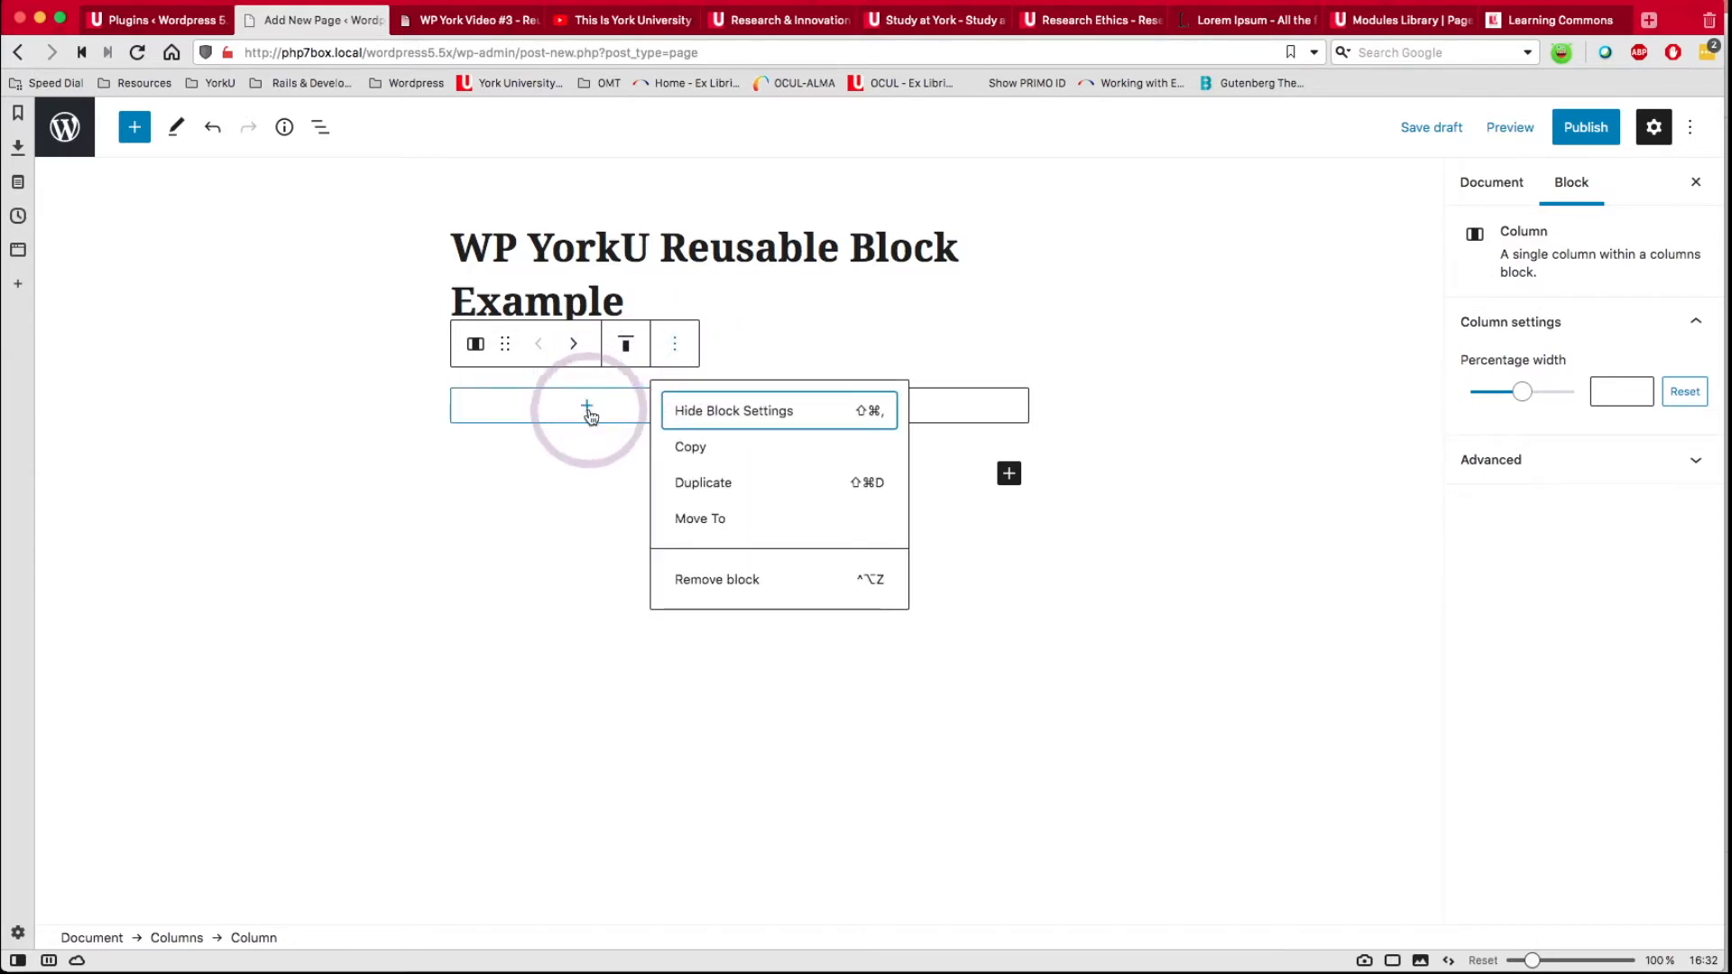
click(590, 415)
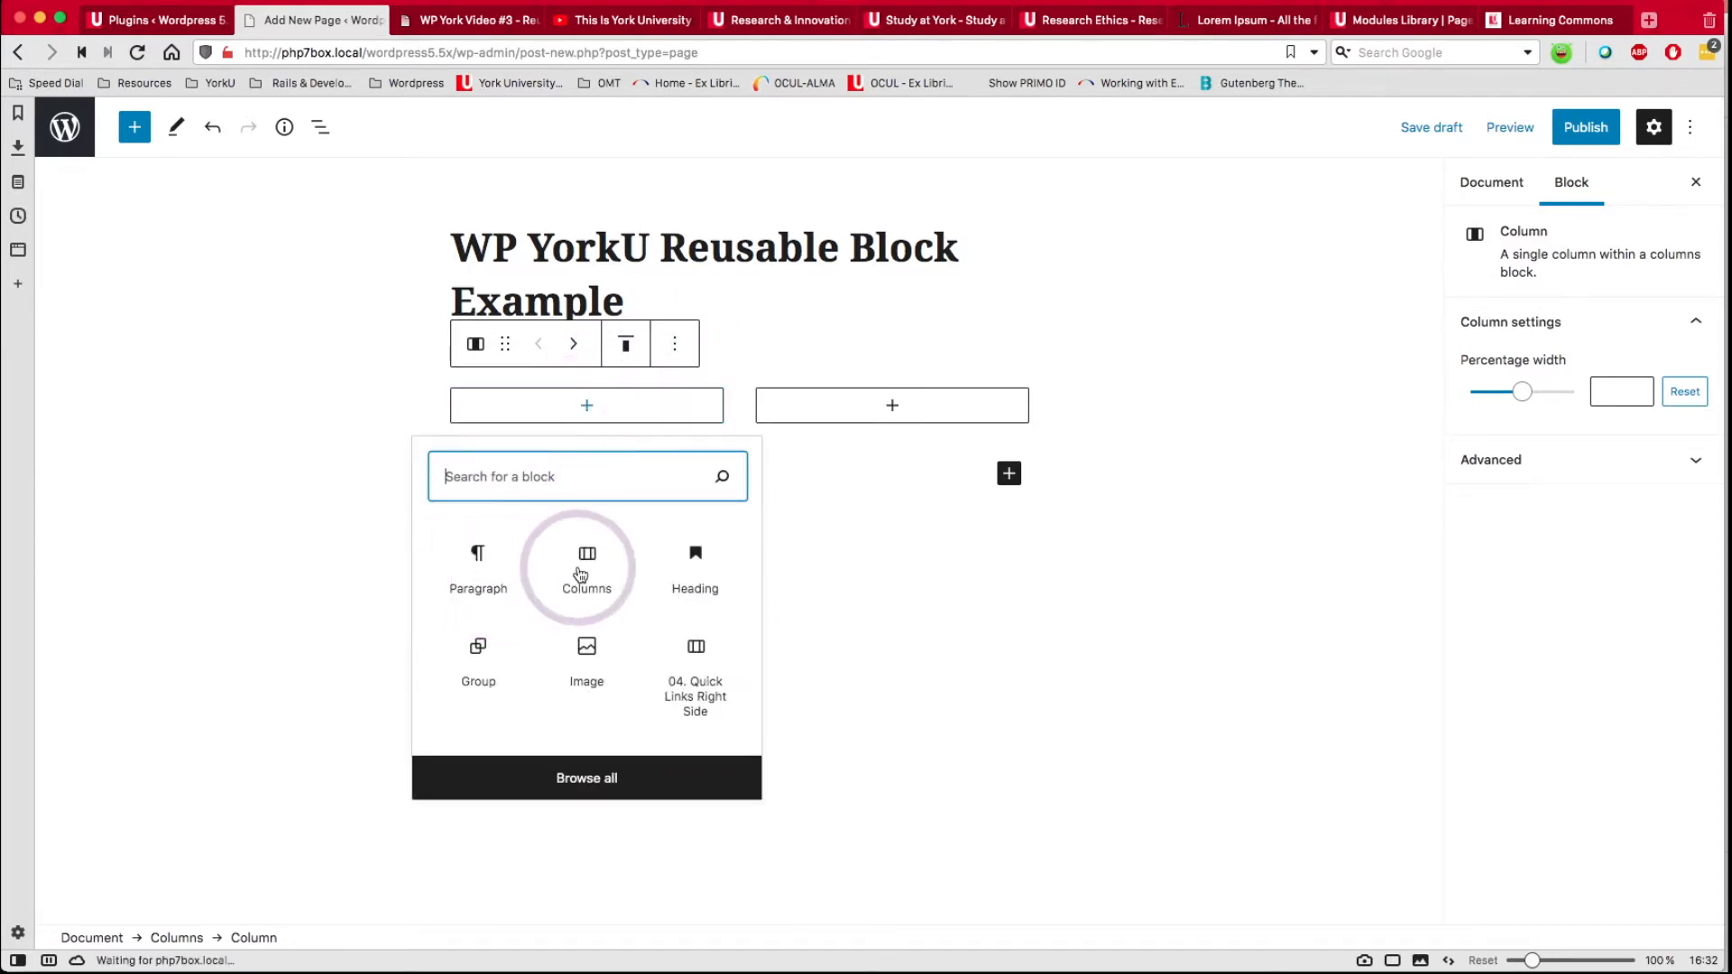
click(690, 579)
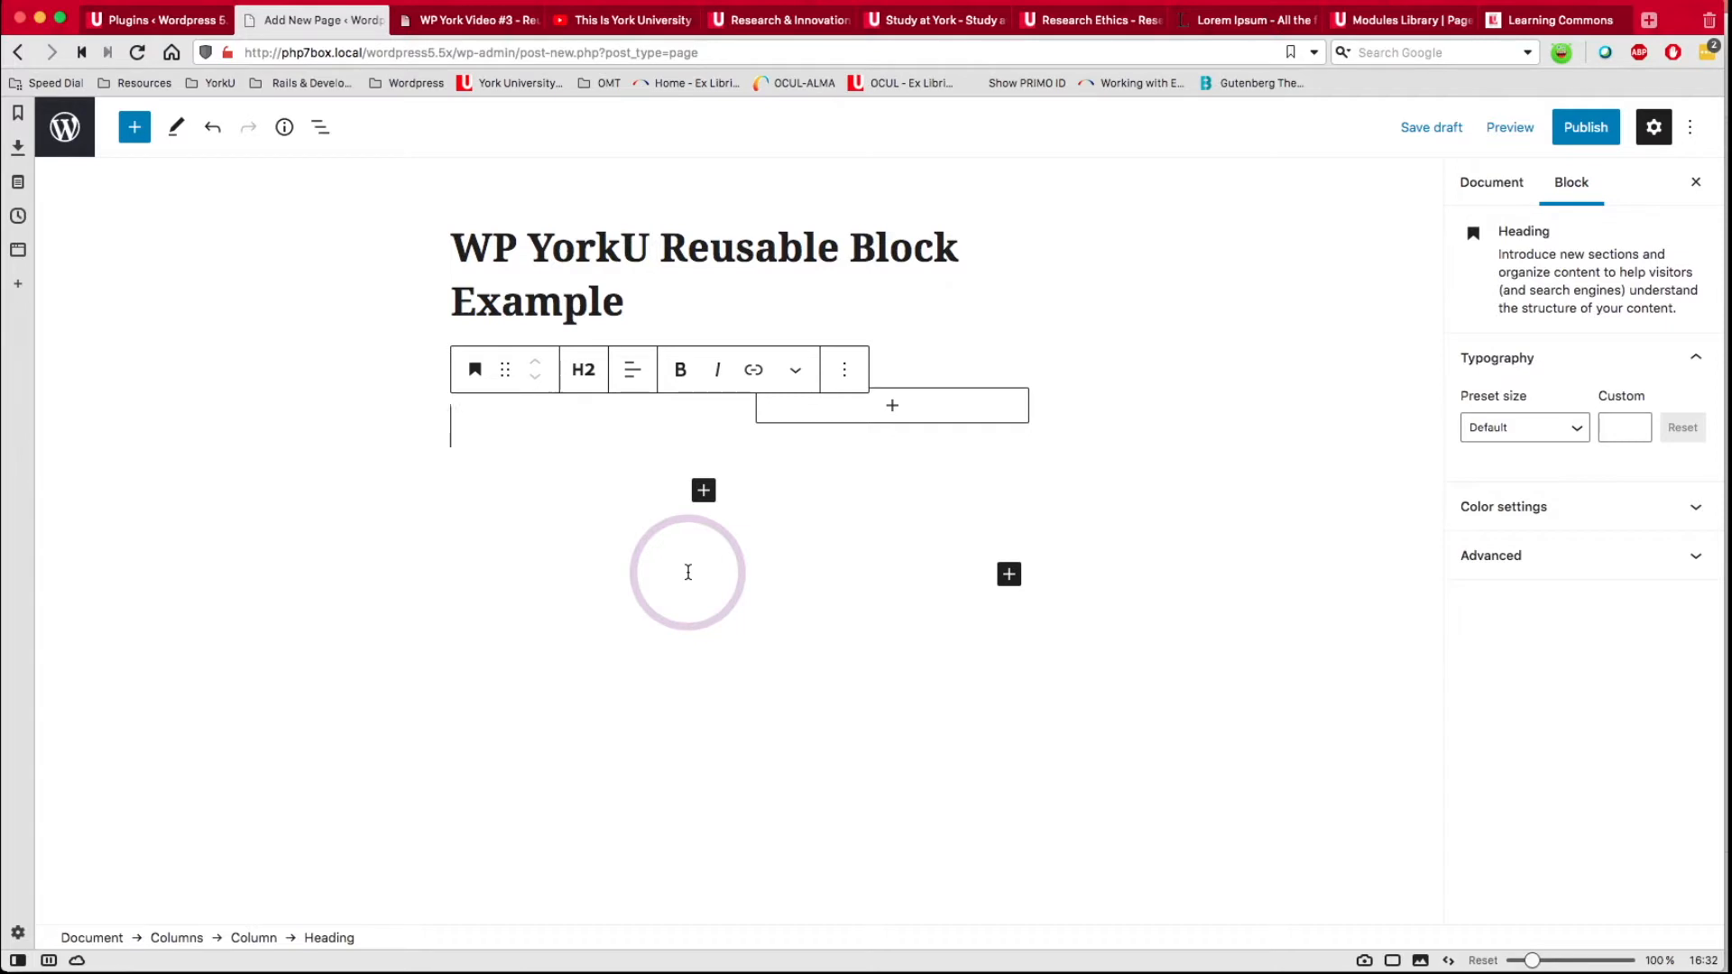
text(Lea)
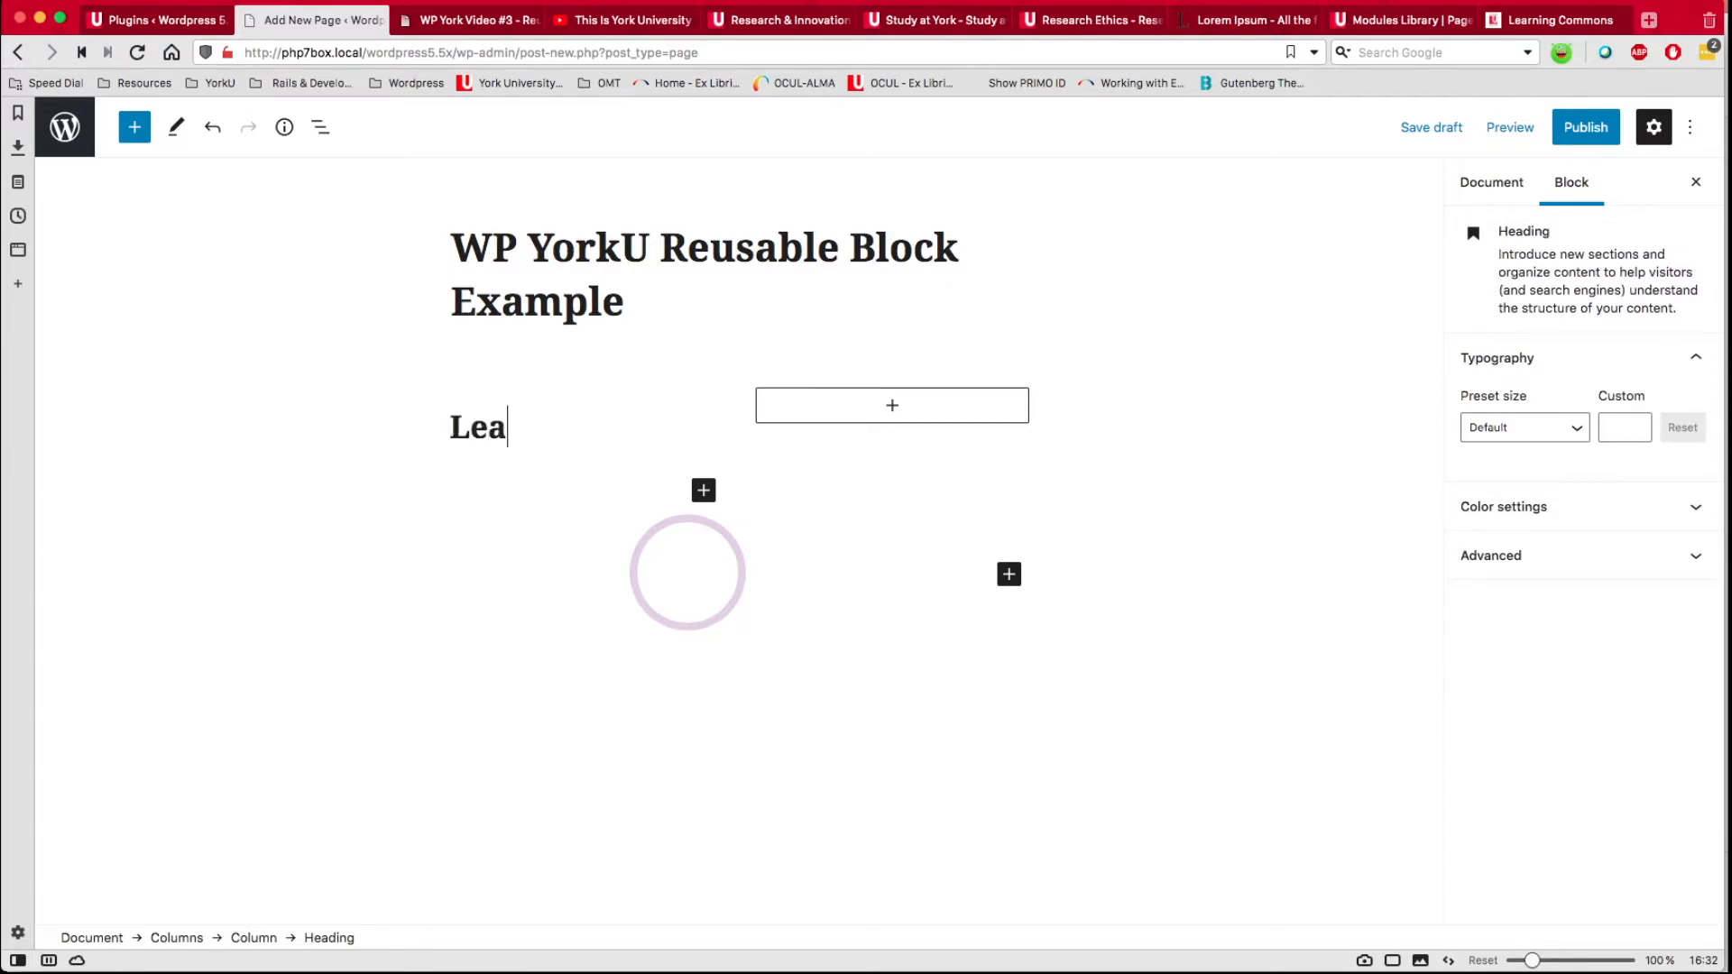
text(rning COmmo)
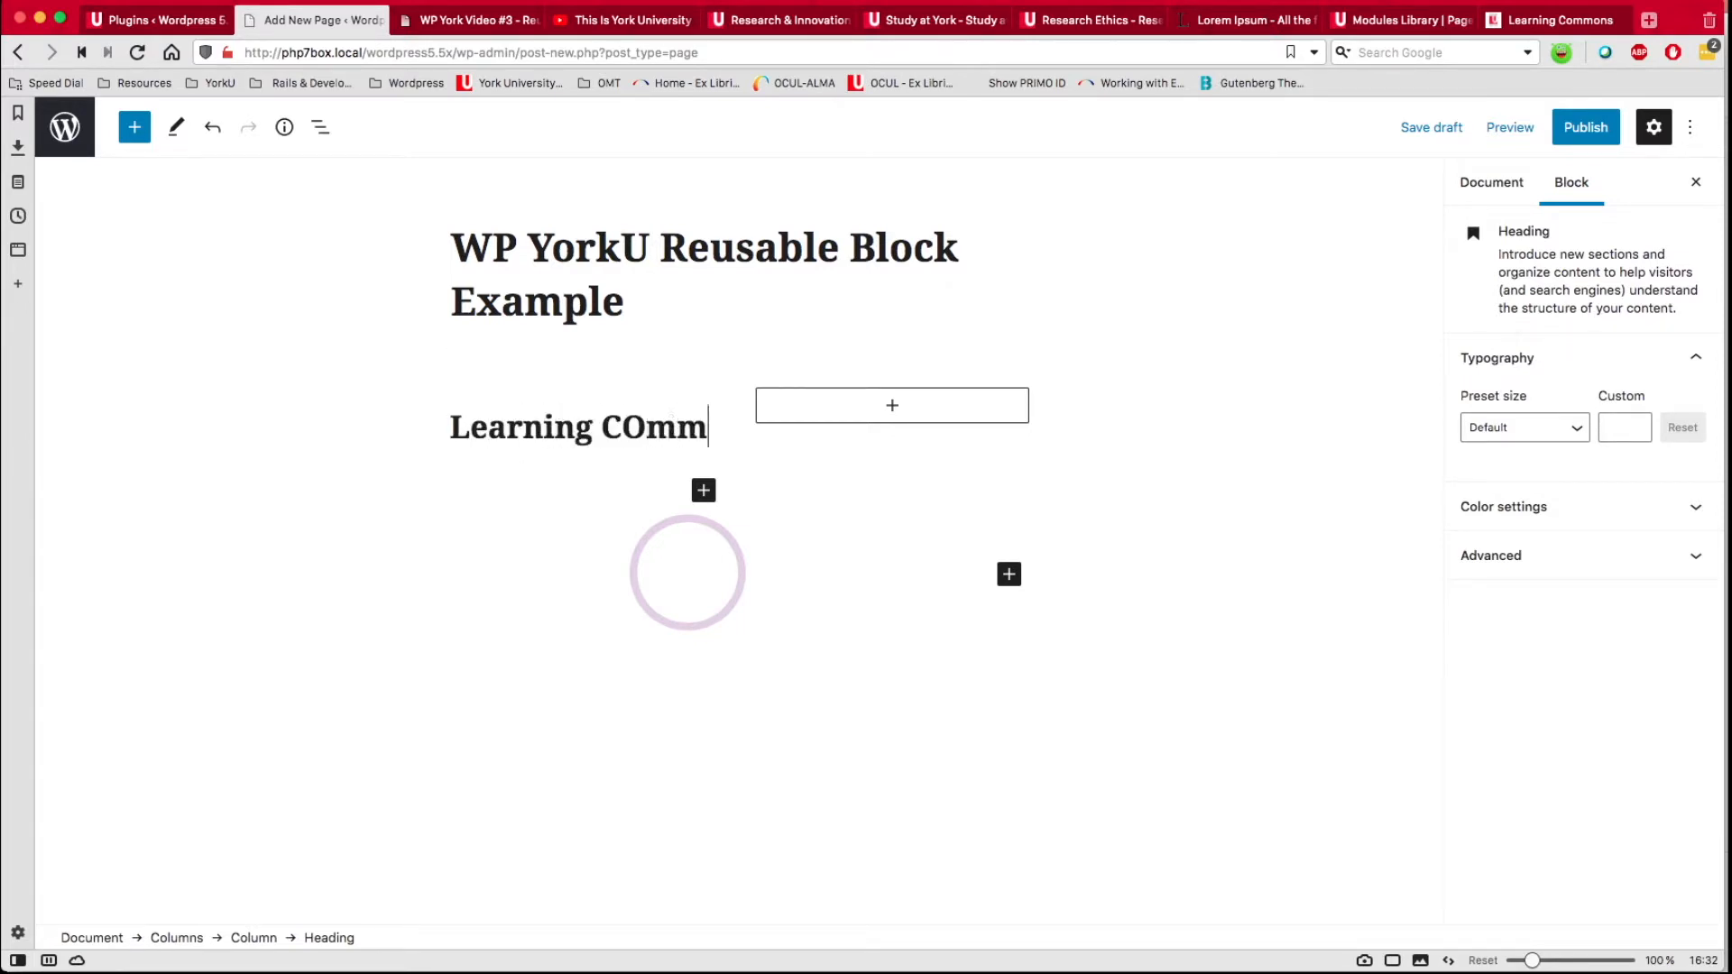
key(BackSpace)
key(BackSpace)
key(BackSpace)
key(BackSpace)
text(omm)
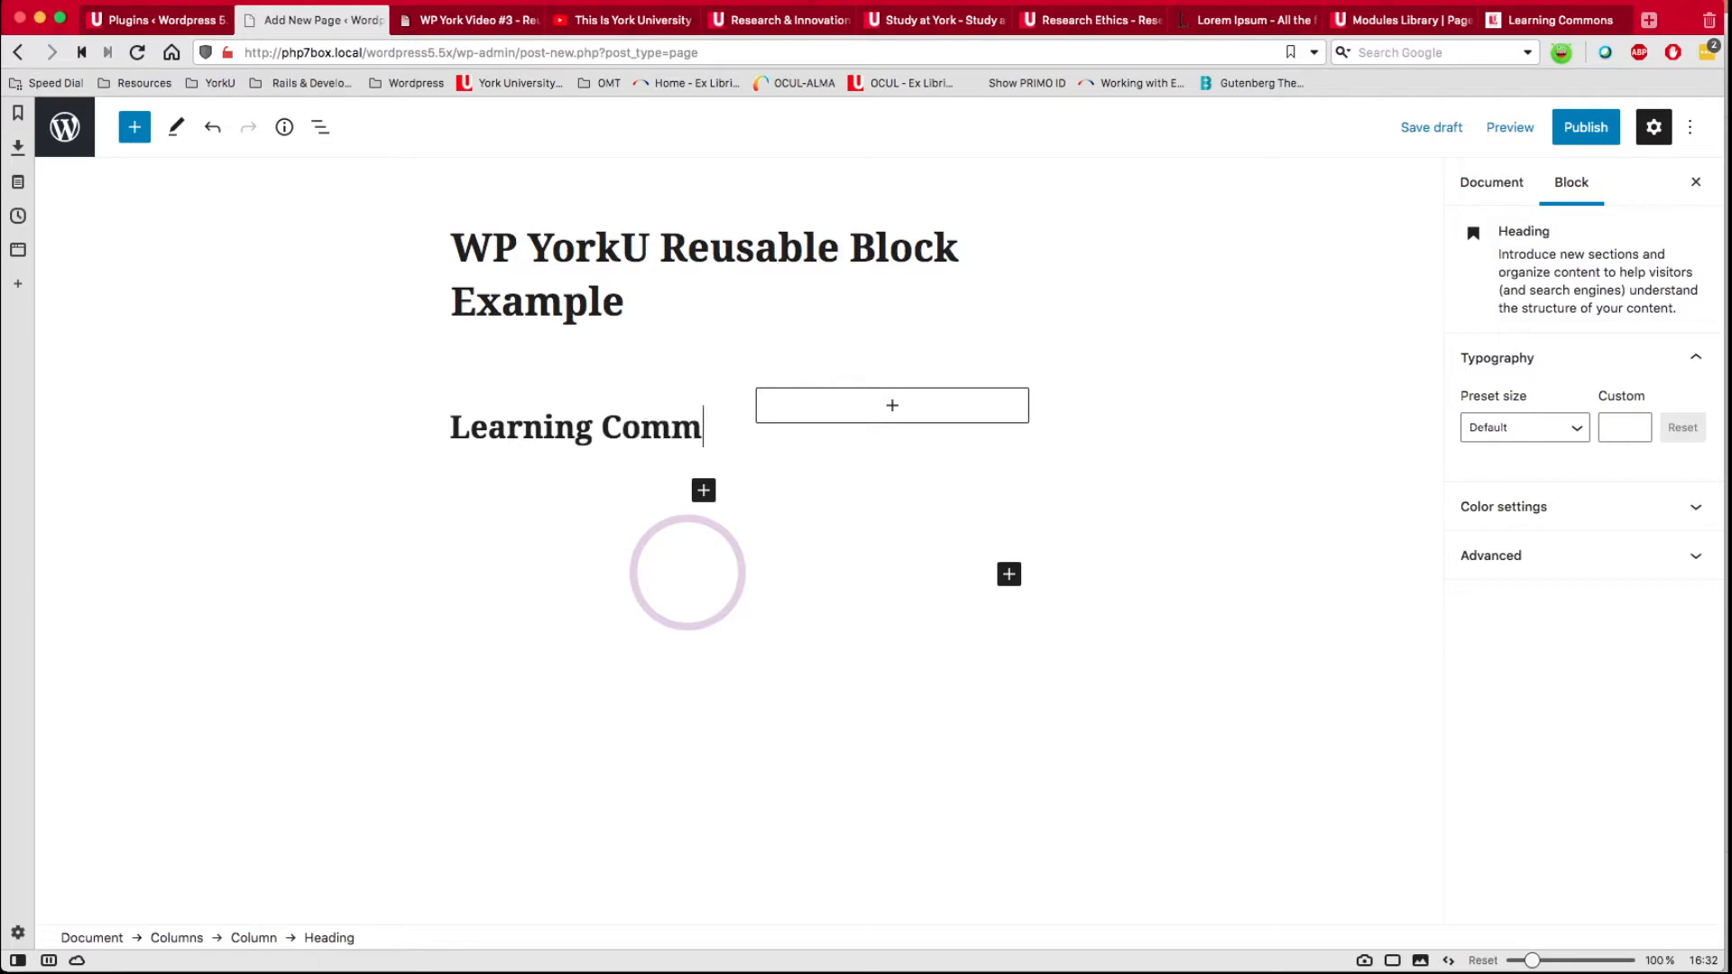
text(ons Hub Info)
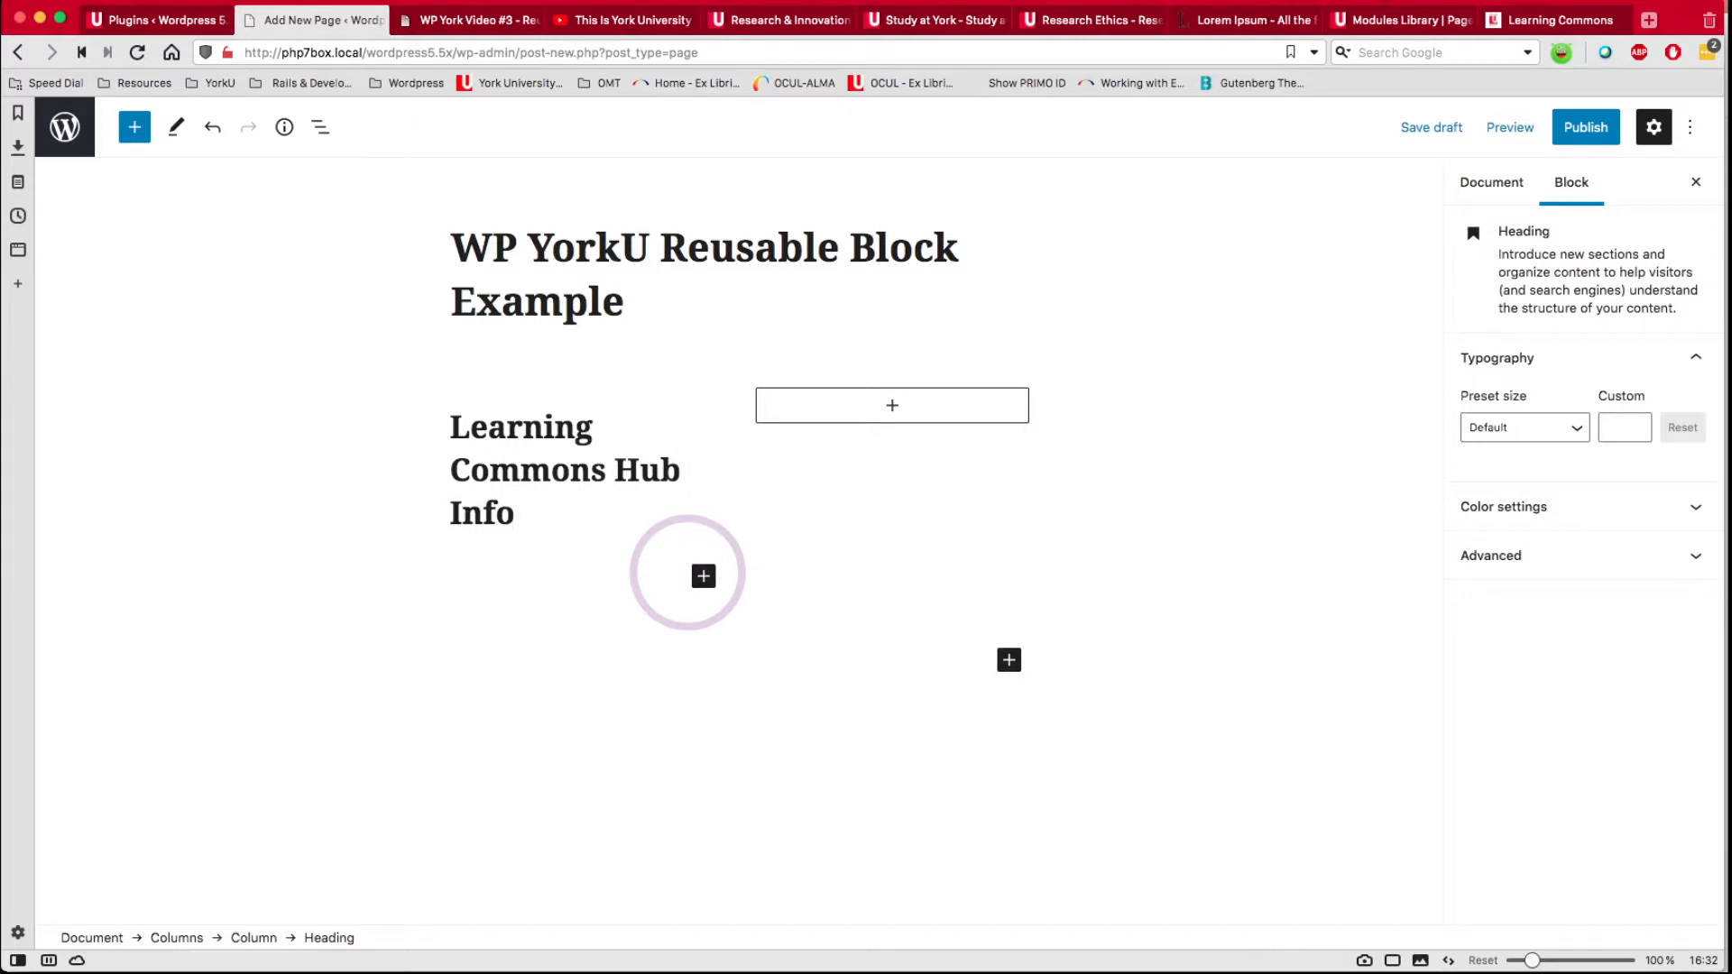
Add a Paragraph block under the first column's heading, containing the "What is Lorem Ipsum?" passage copied from lipsum.com.
click(704, 578)
click(754, 312)
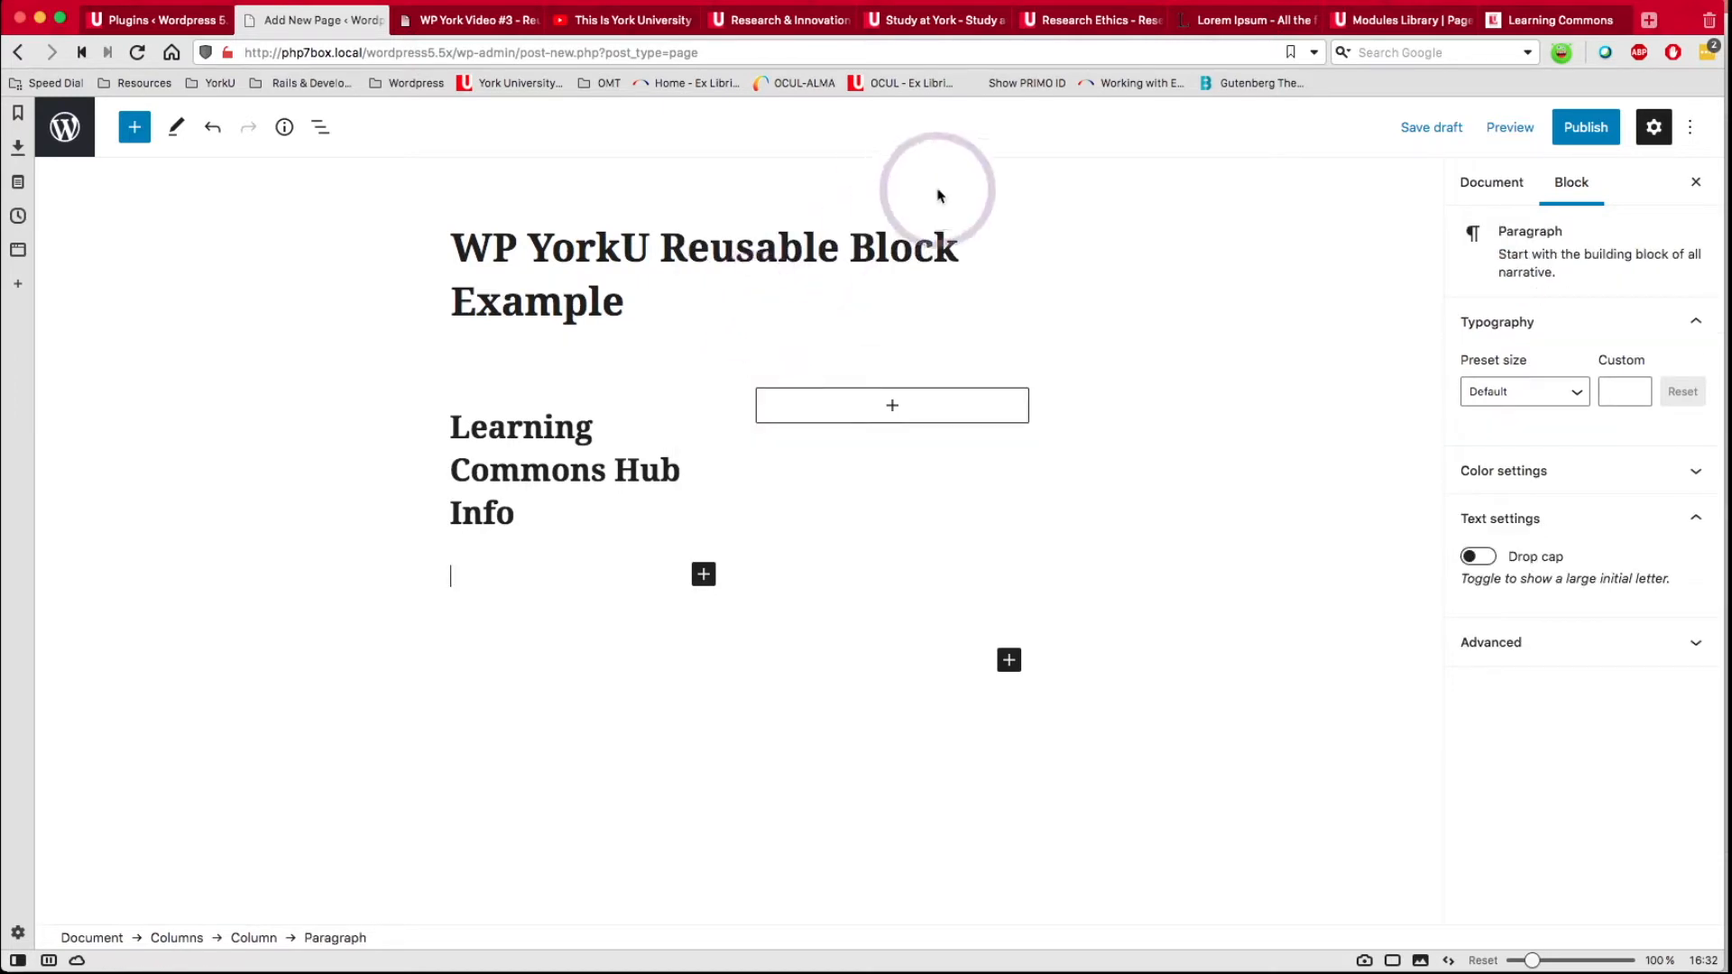
click(1239, 24)
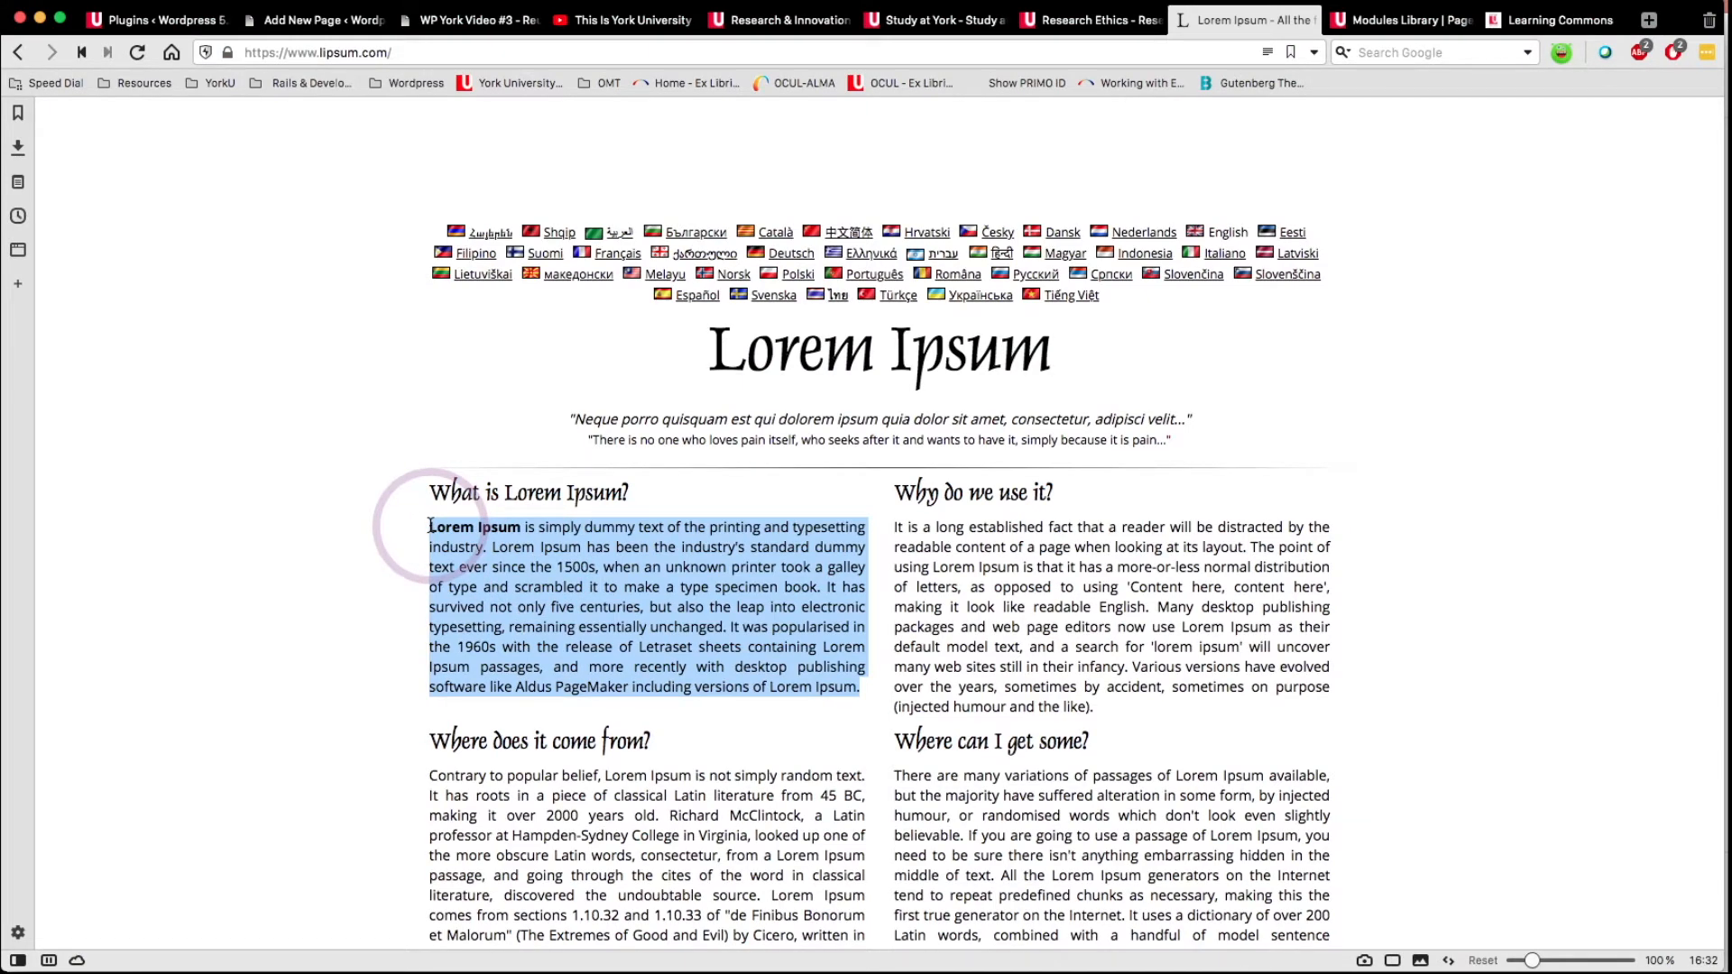
click(322, 20)
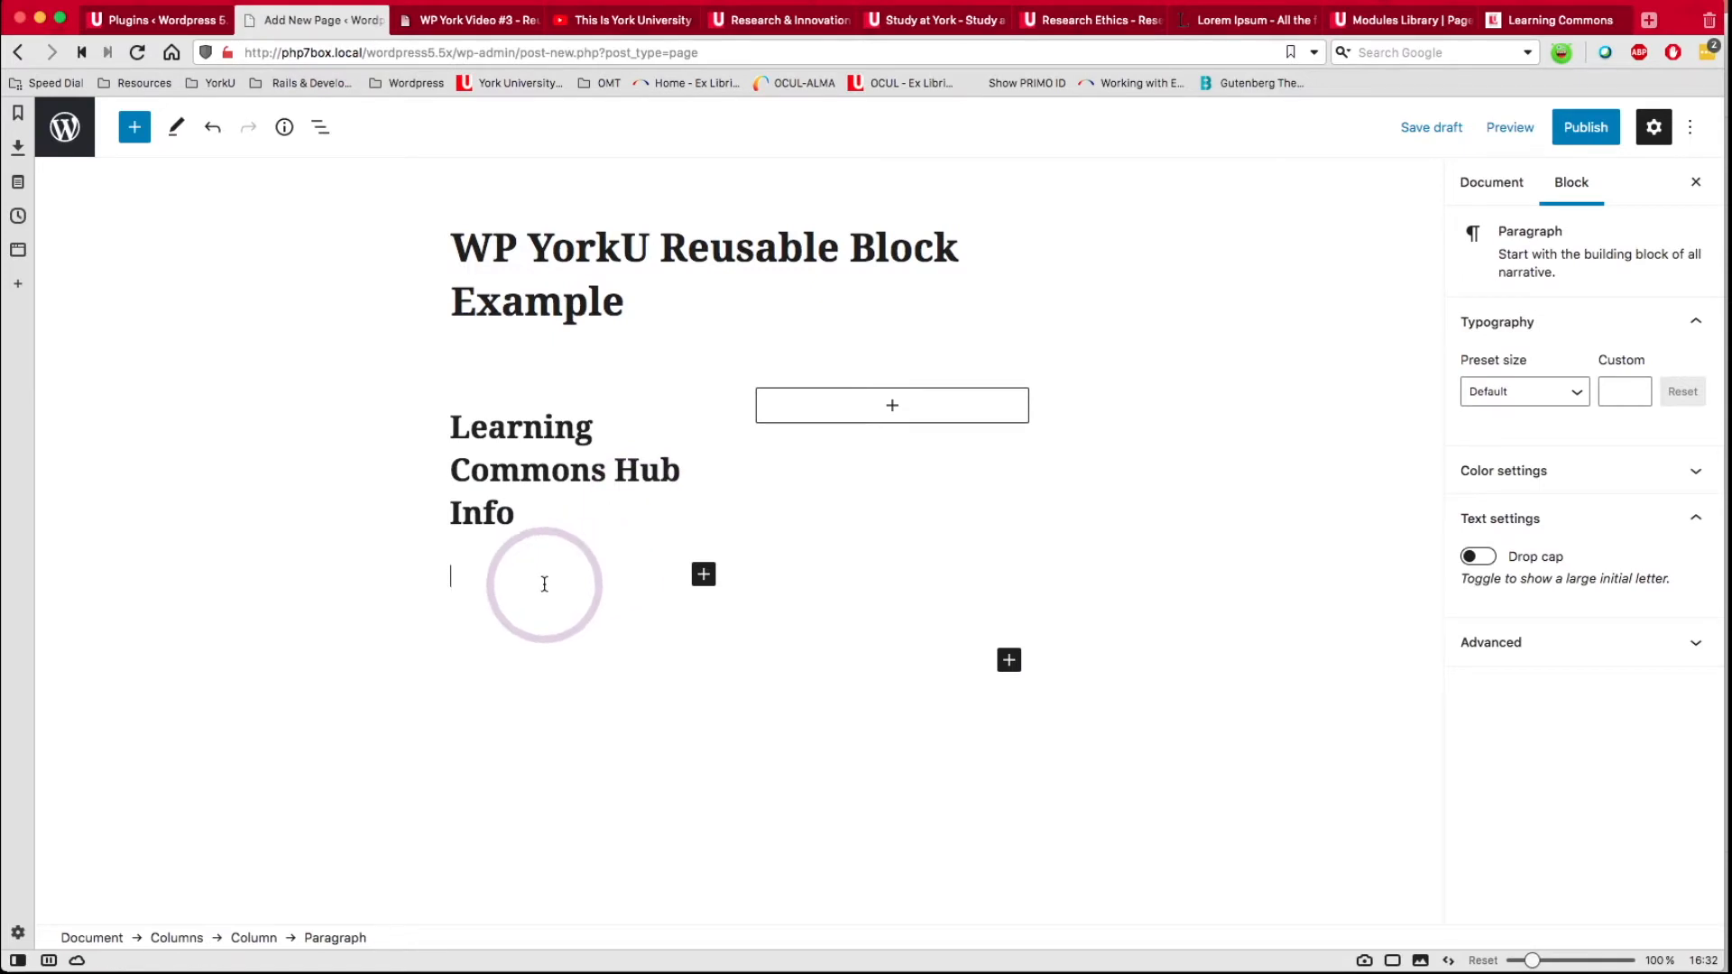
key(super+v)
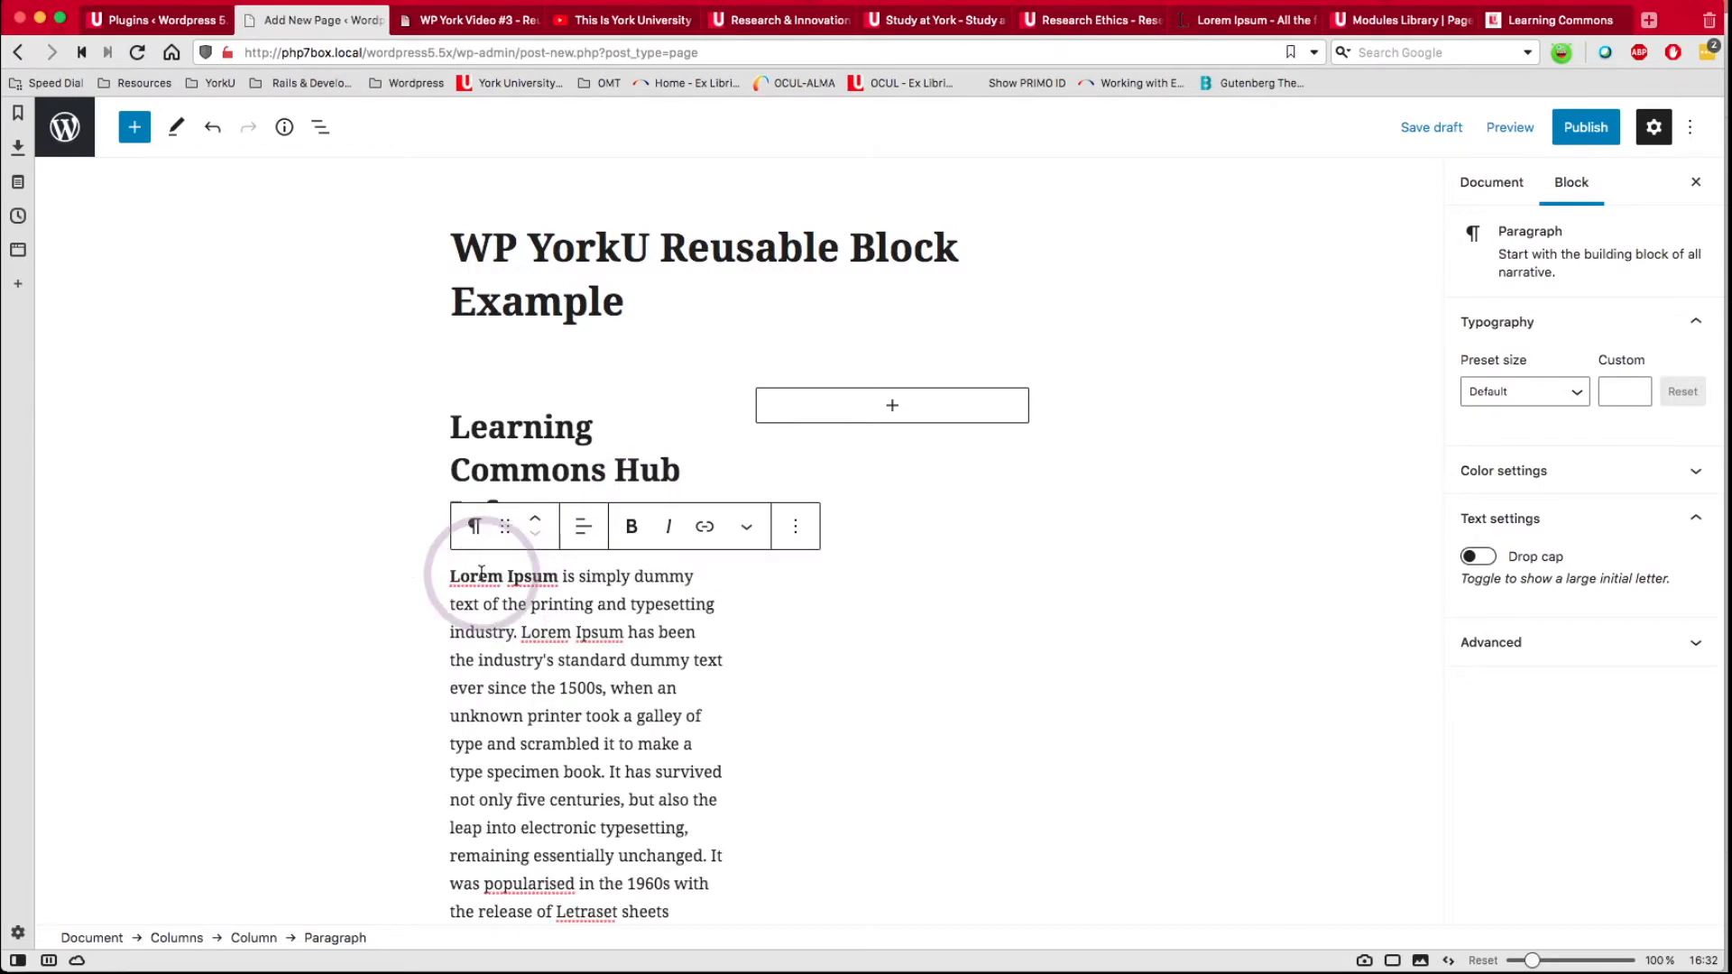
Insert an Image block in the second column using students_libraryinfo.jpg from the media library.
click(895, 408)
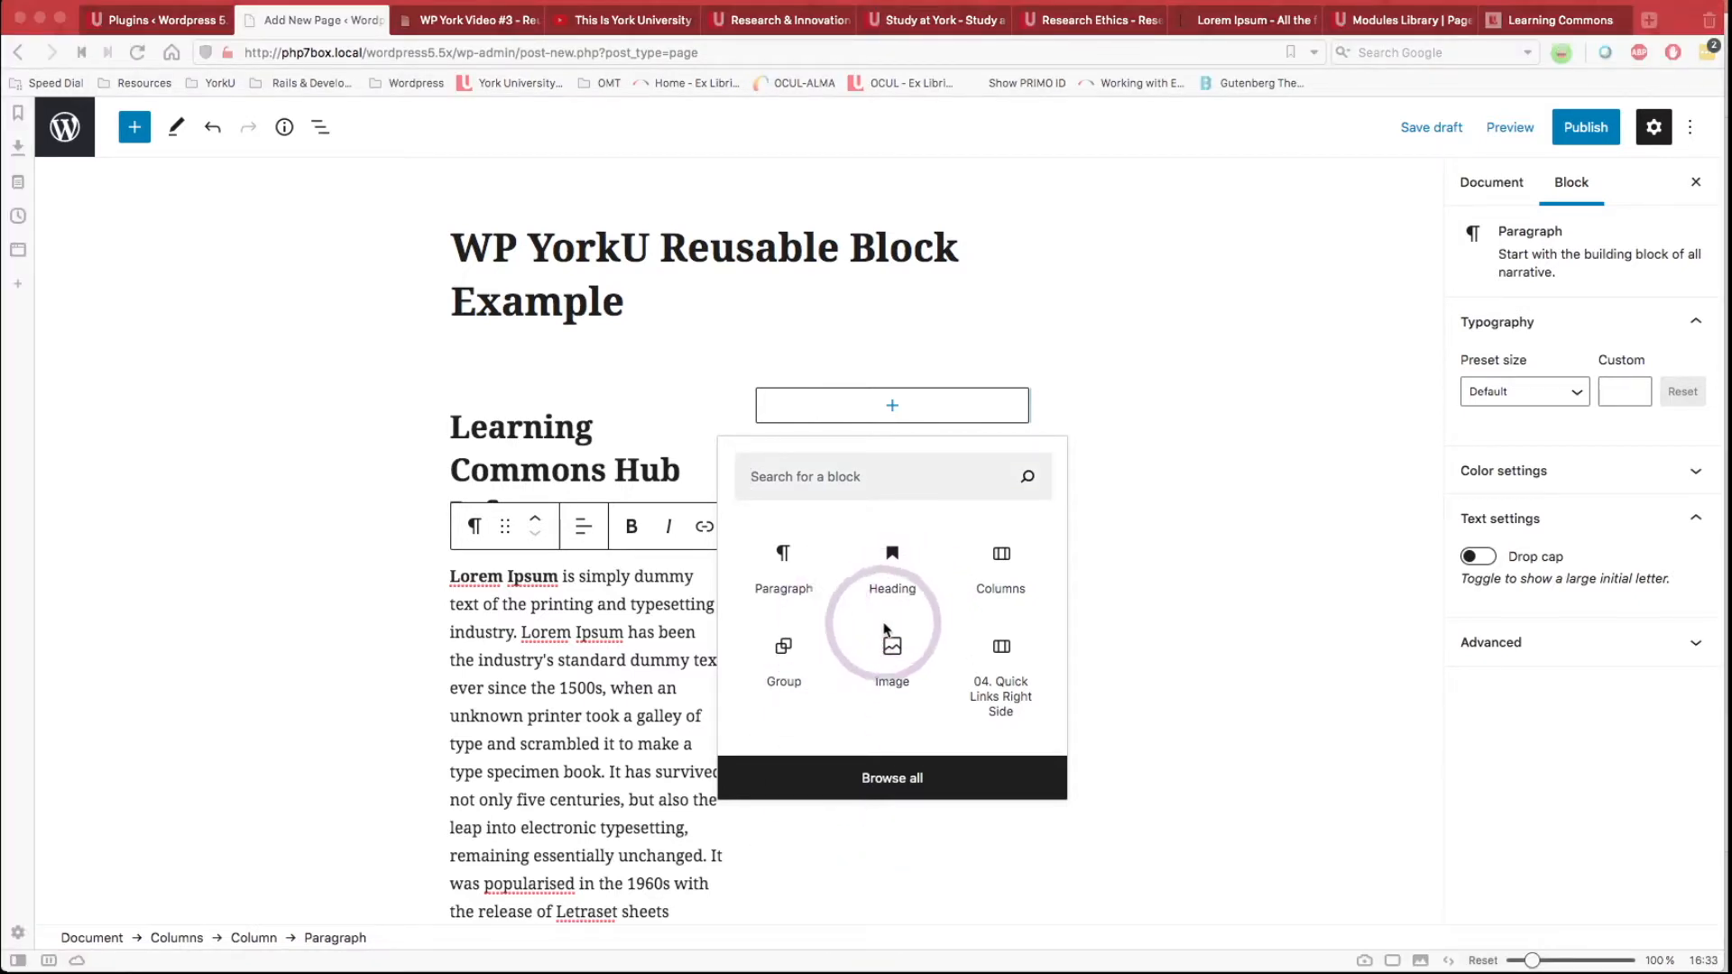
click(892, 670)
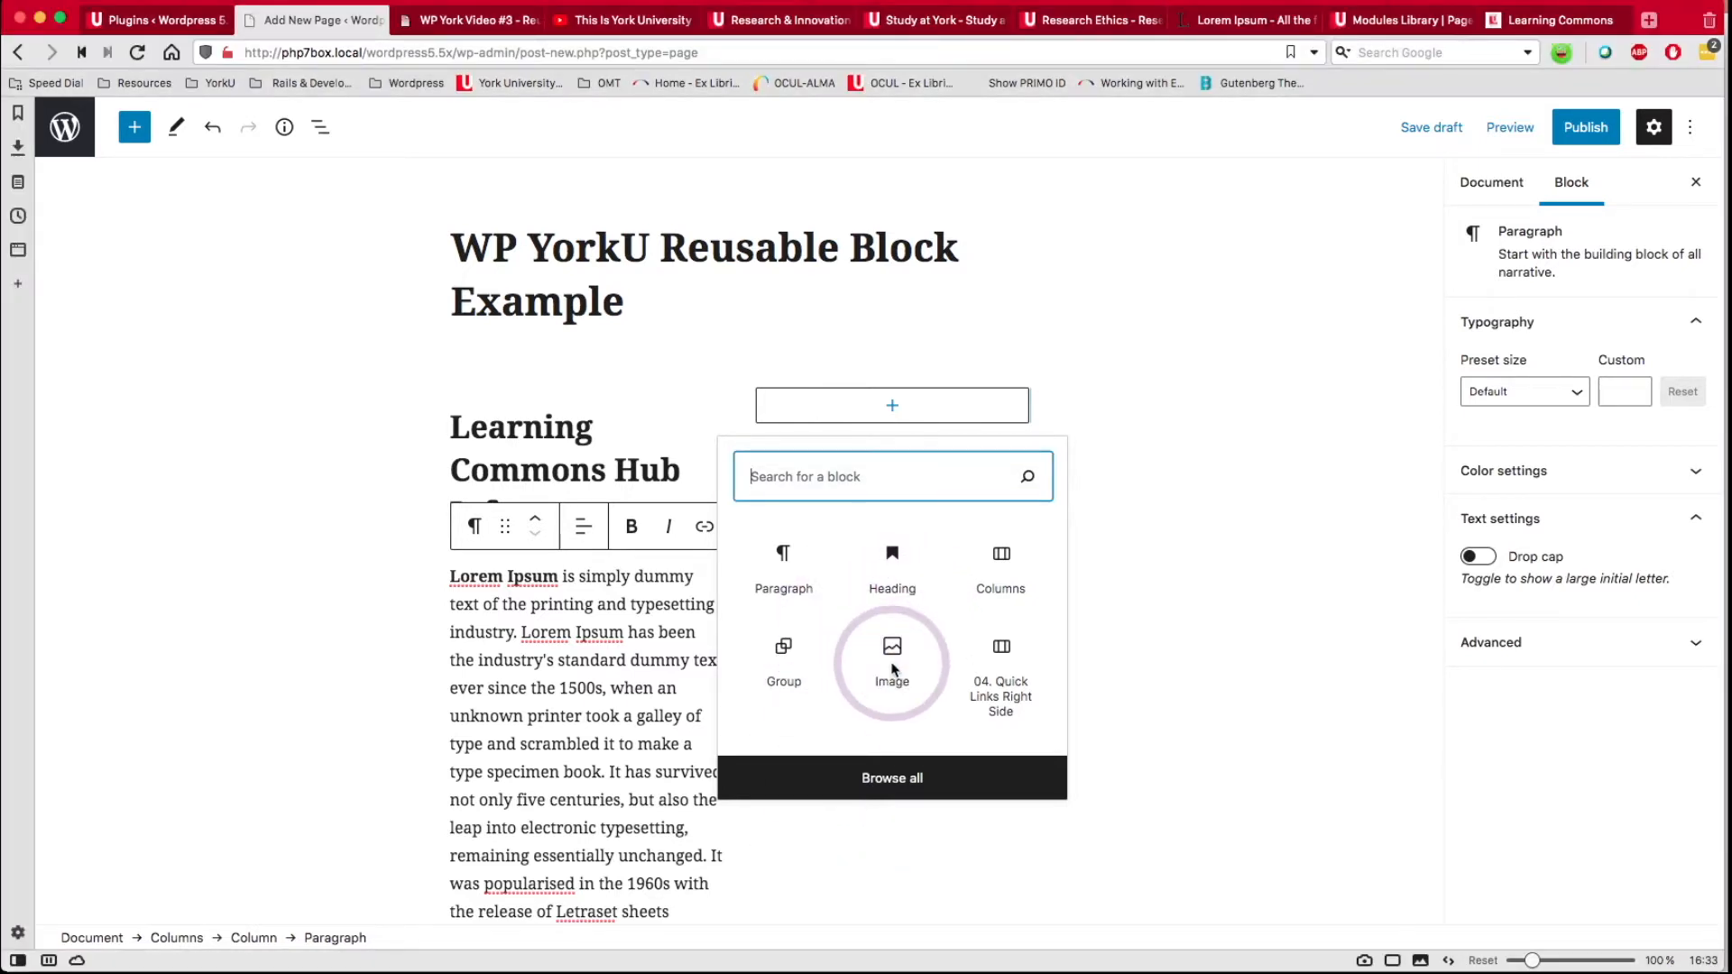
click(894, 654)
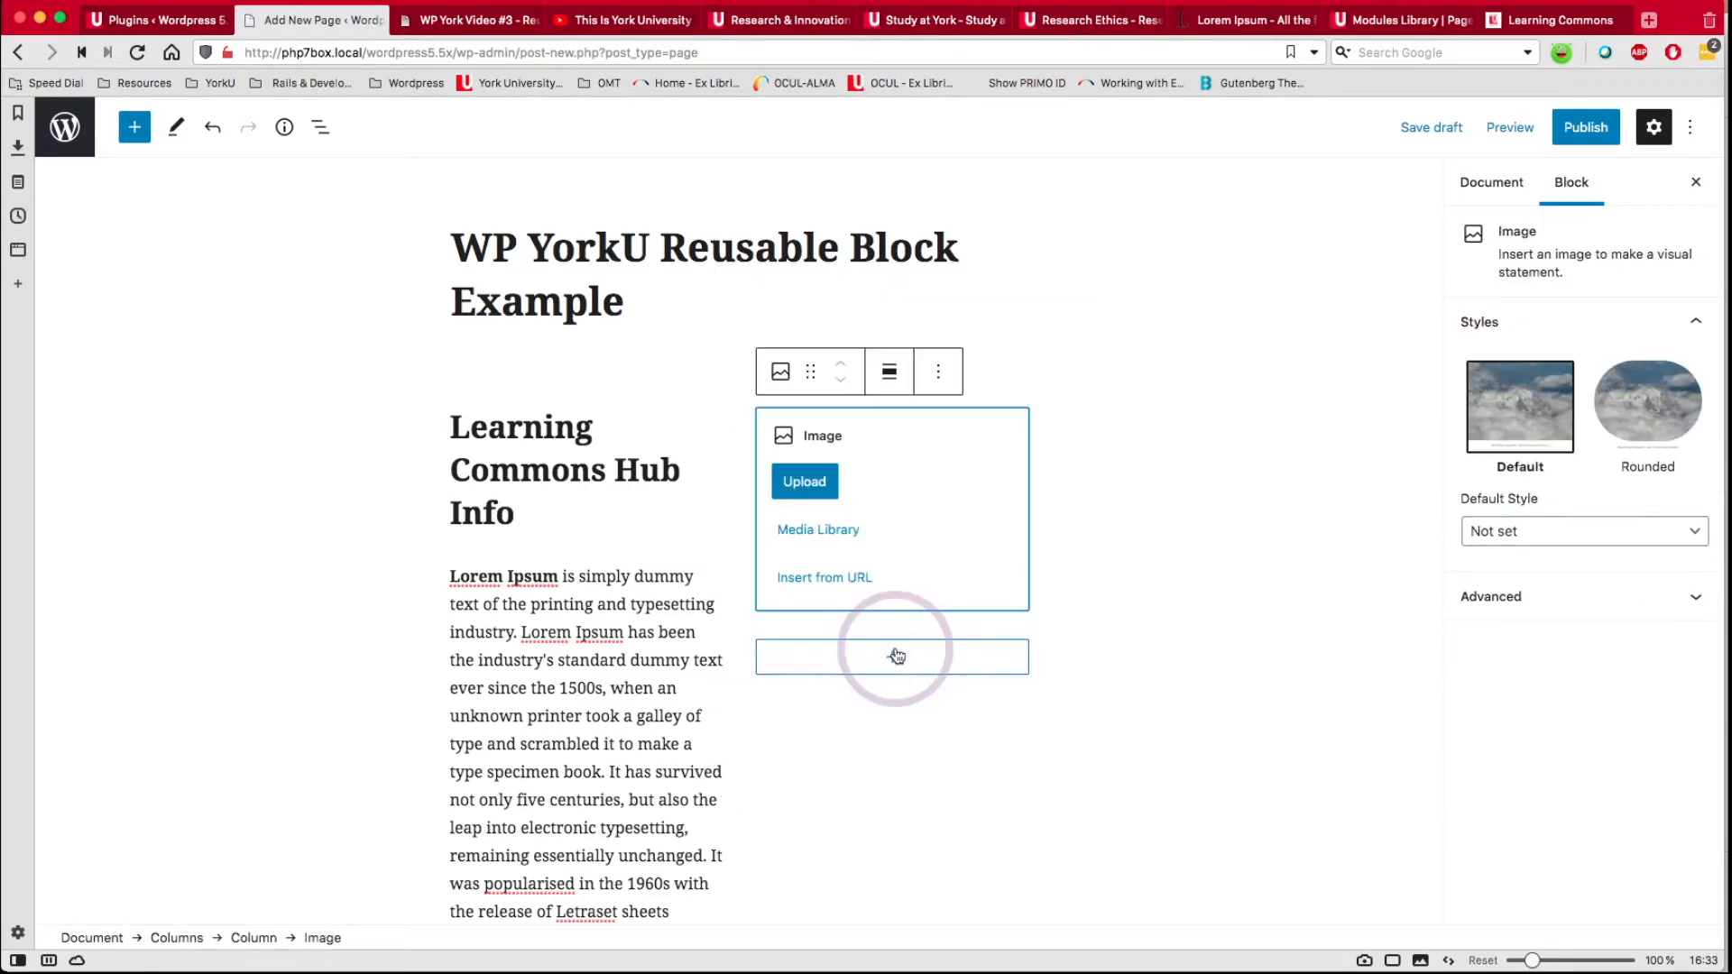
click(821, 531)
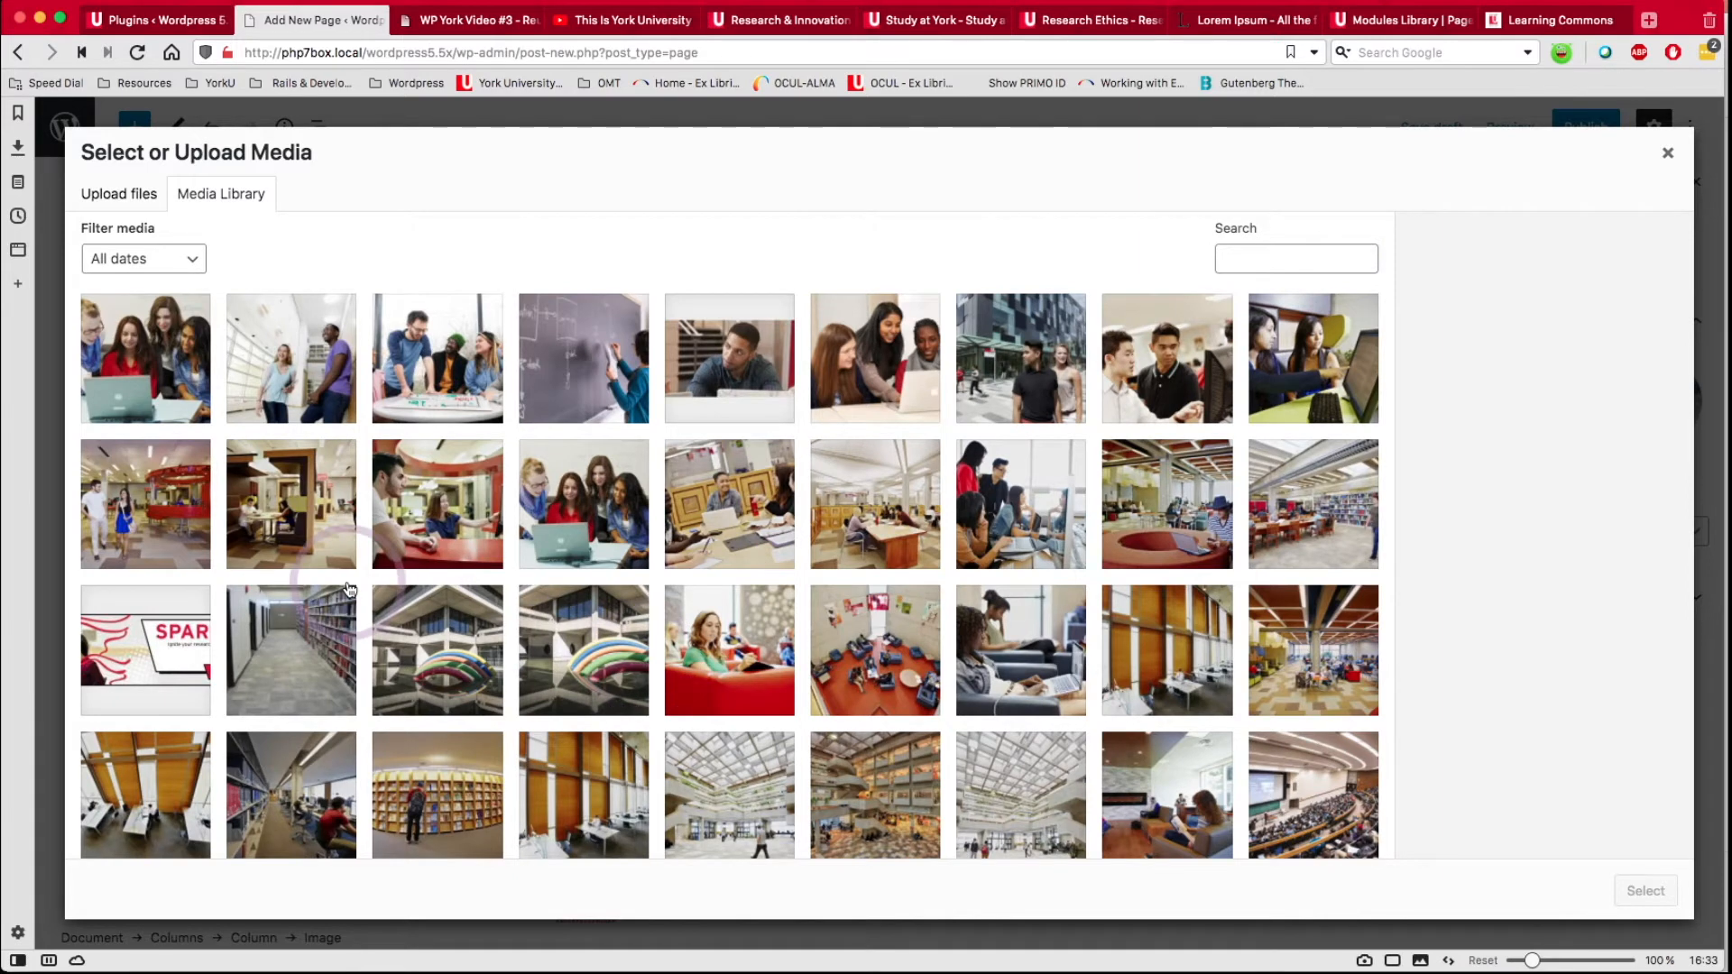
click(175, 516)
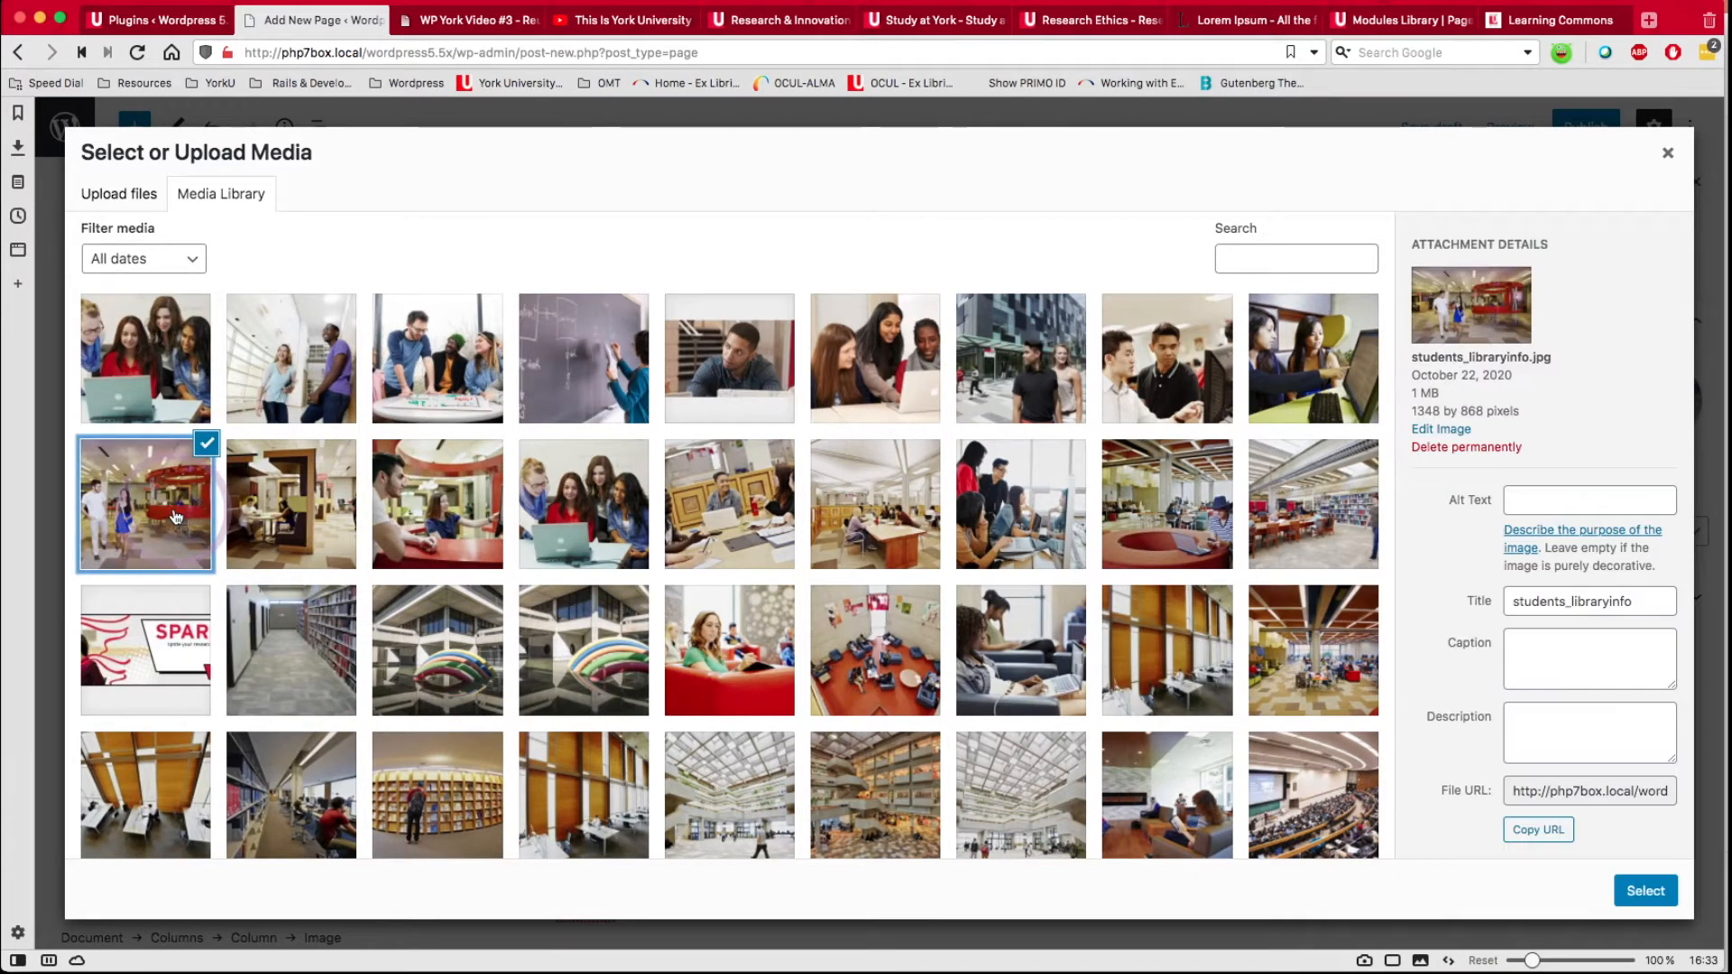
click(470, 505)
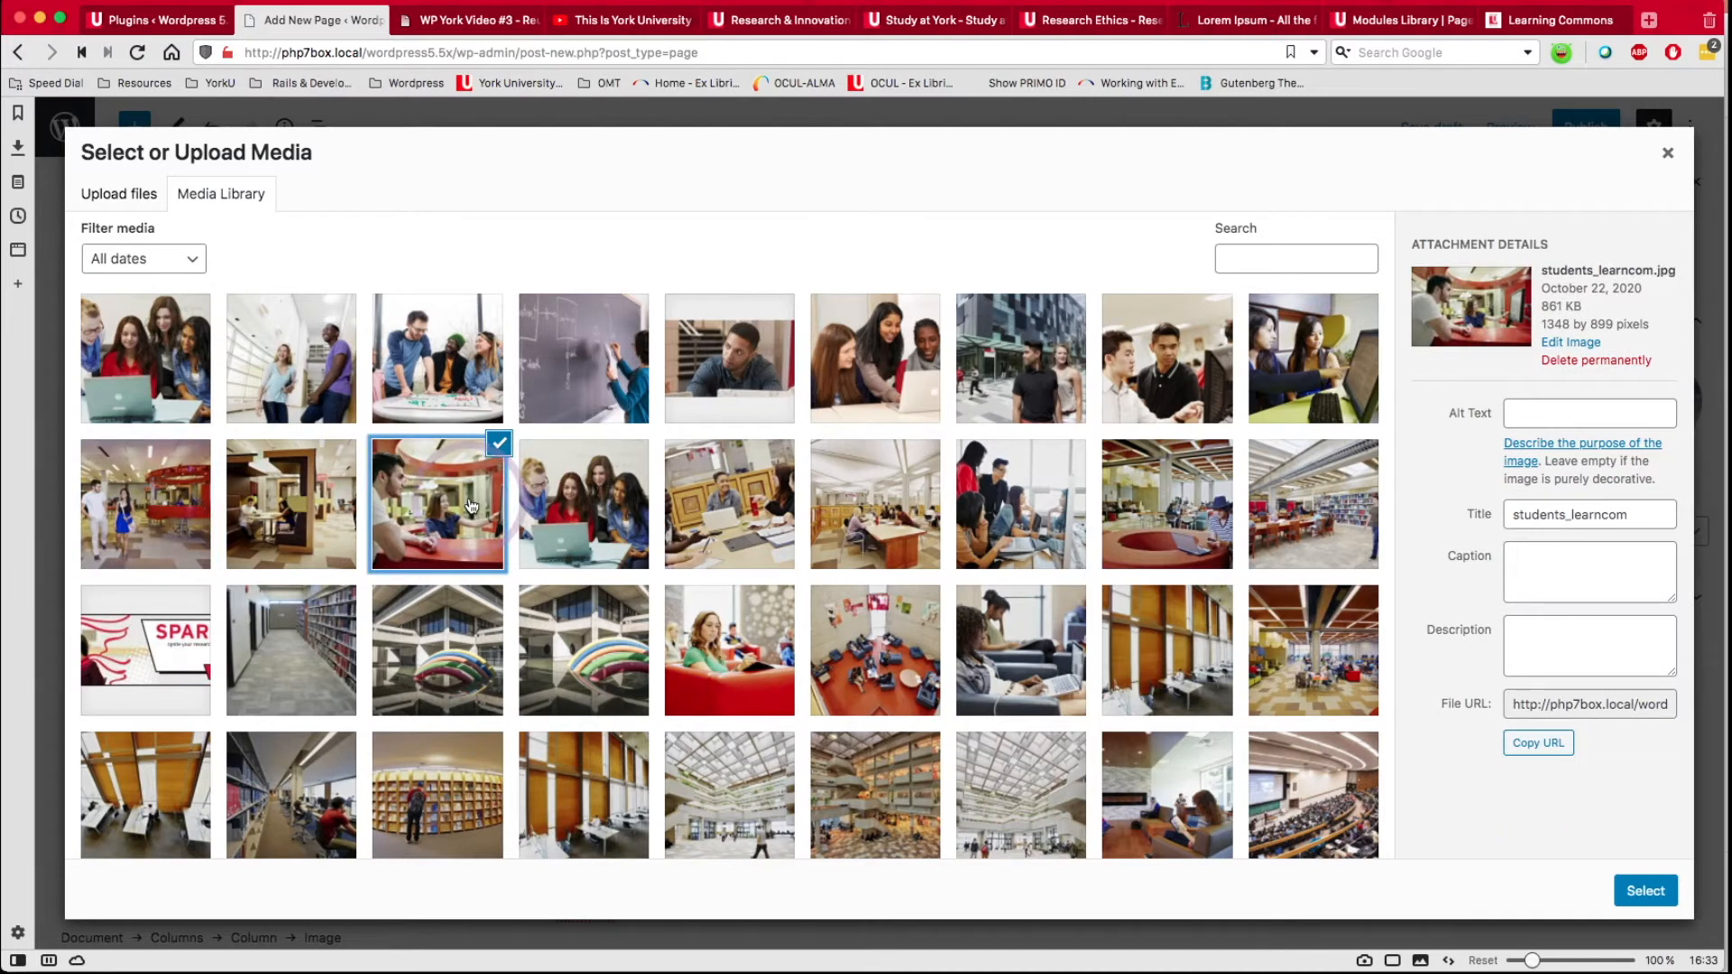
click(151, 531)
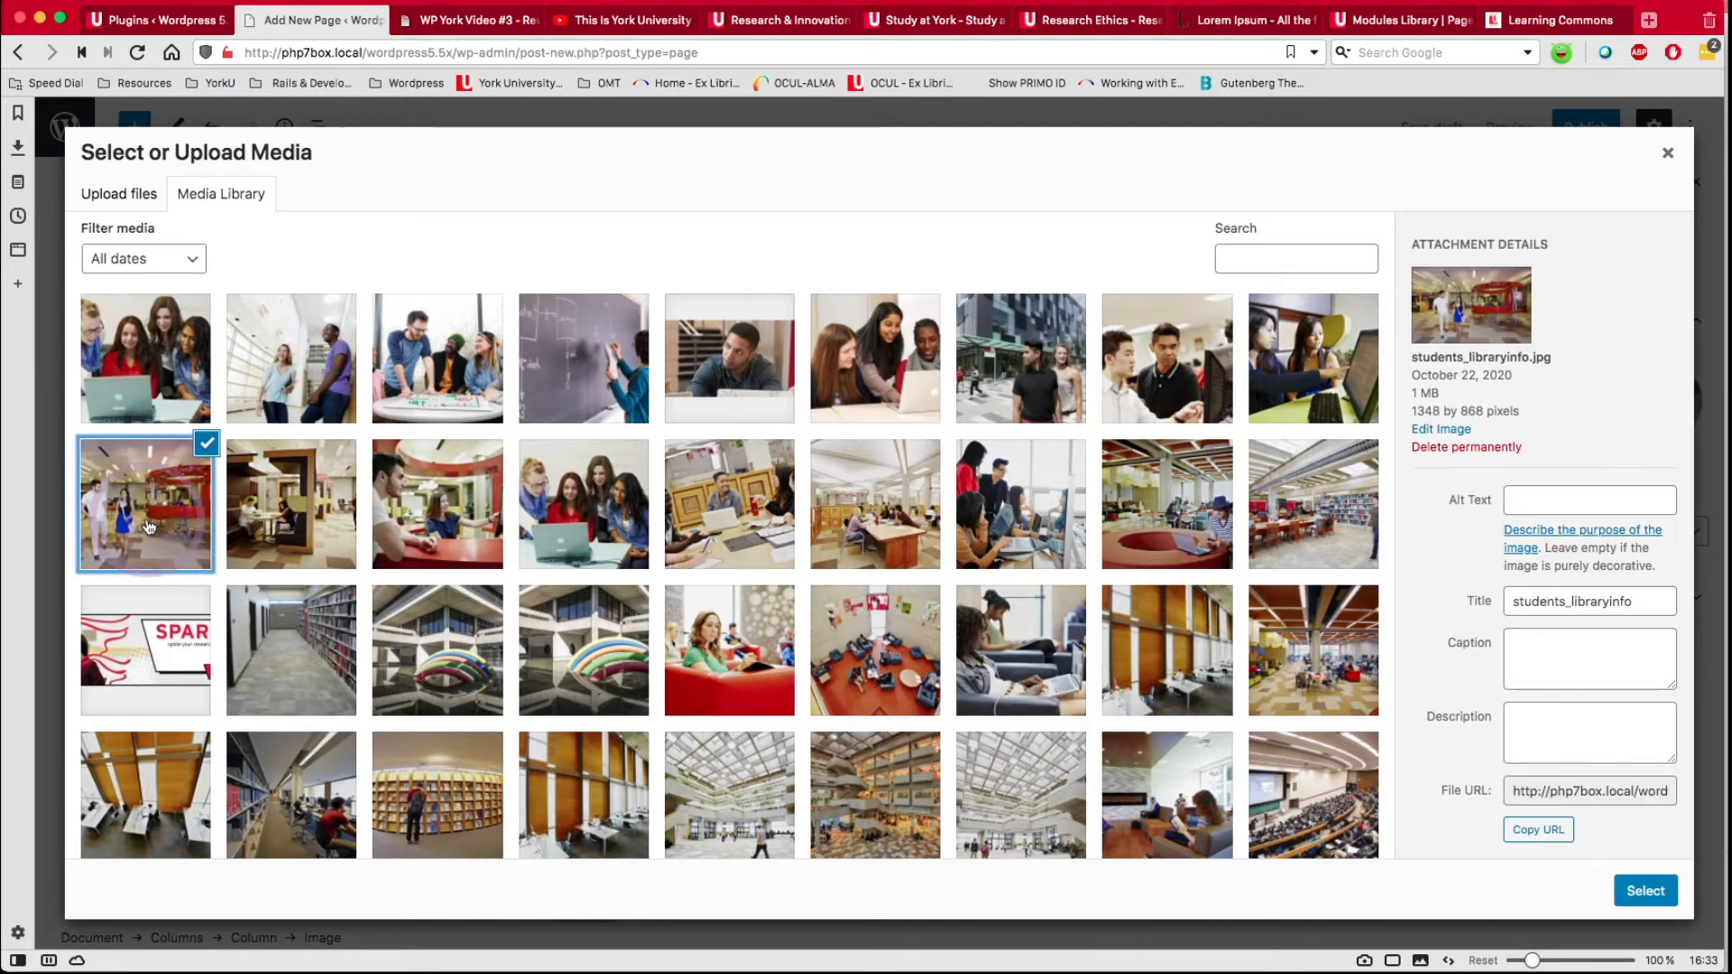
click(1630, 890)
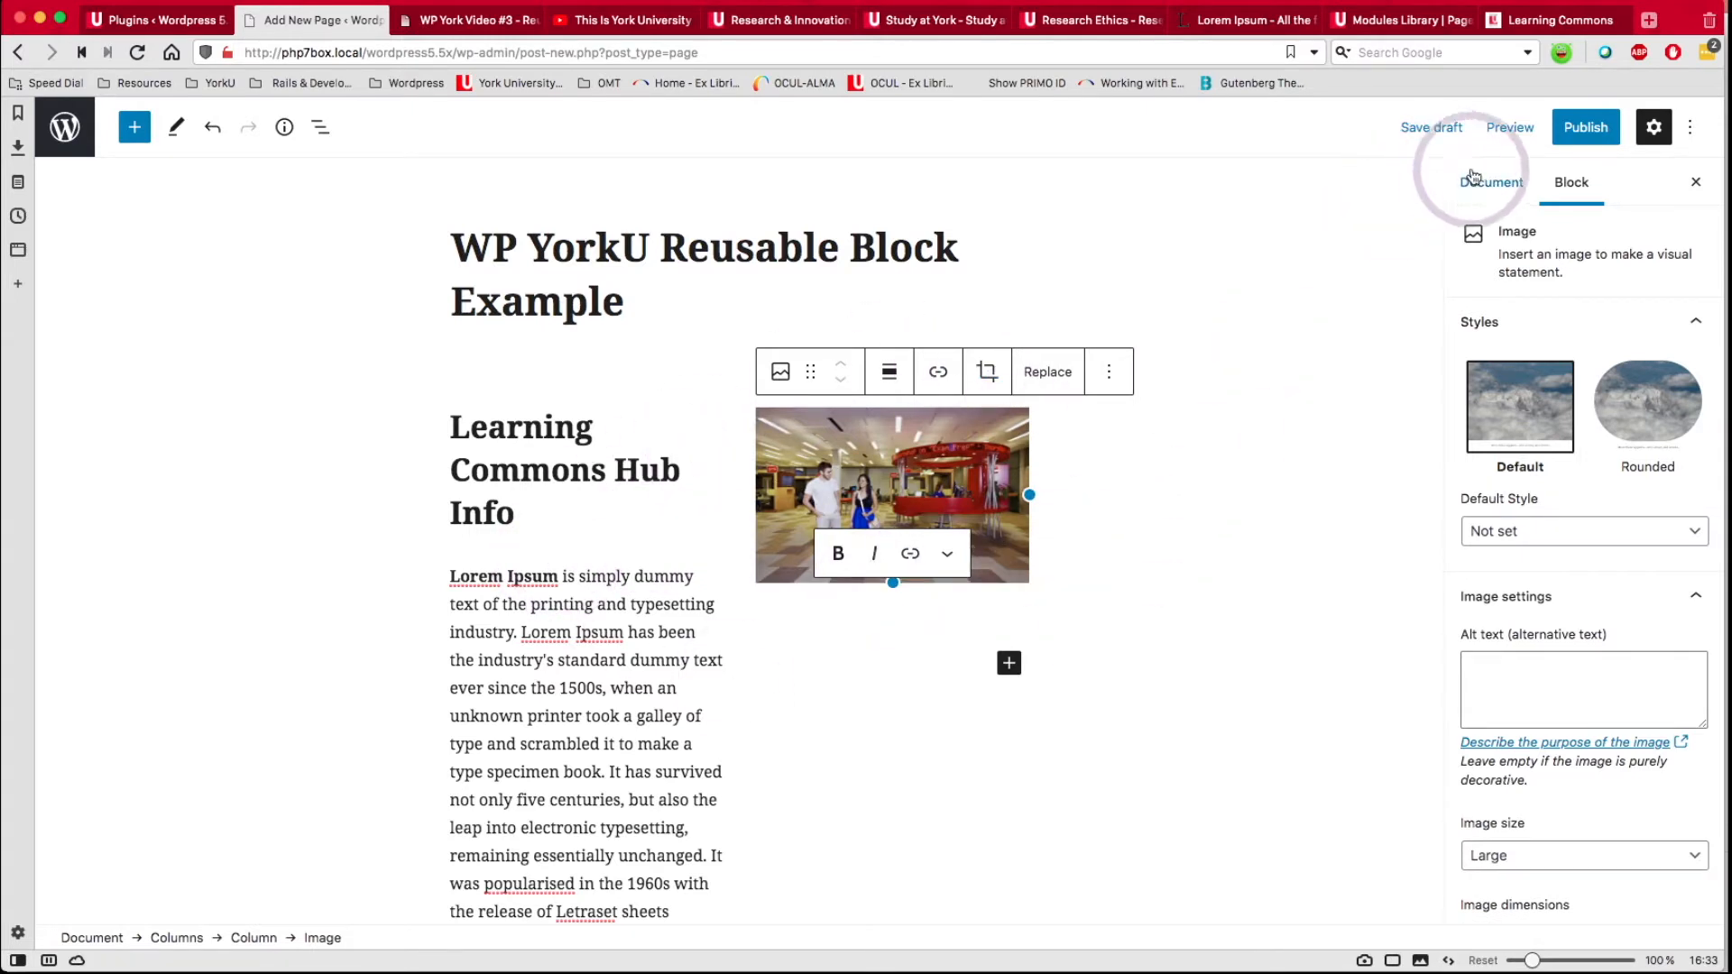
Preview the page in a new browser tab to examine the two-column layout, and return to the editor.
click(1509, 129)
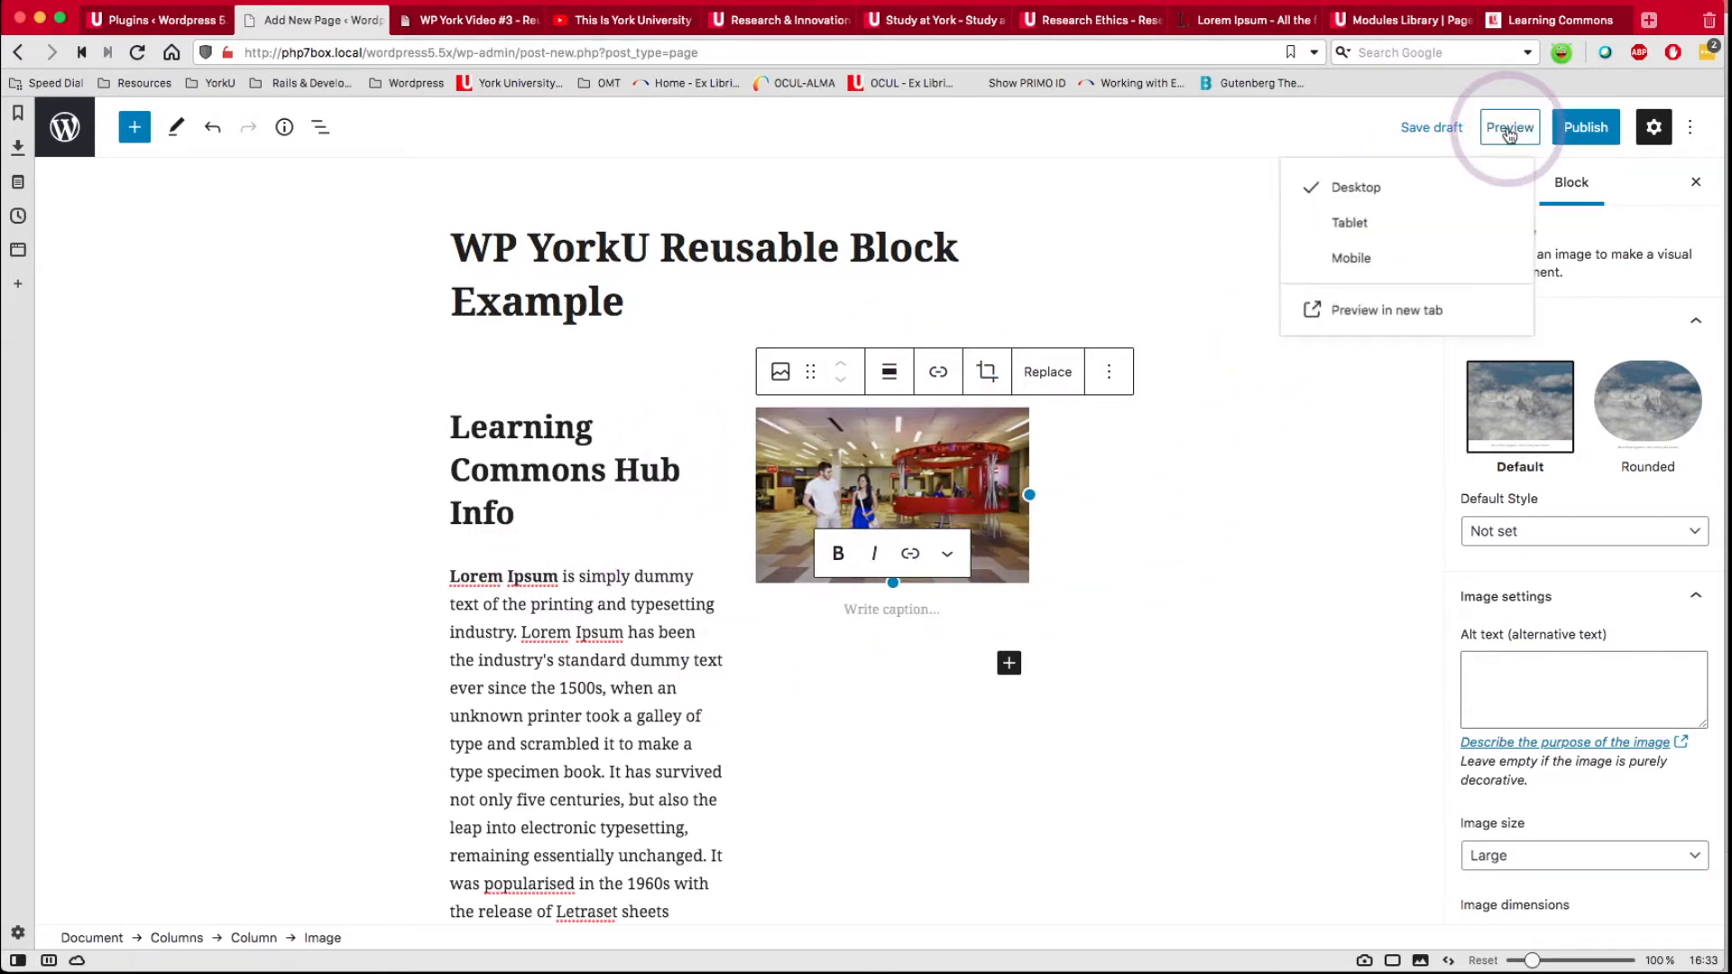
click(1362, 313)
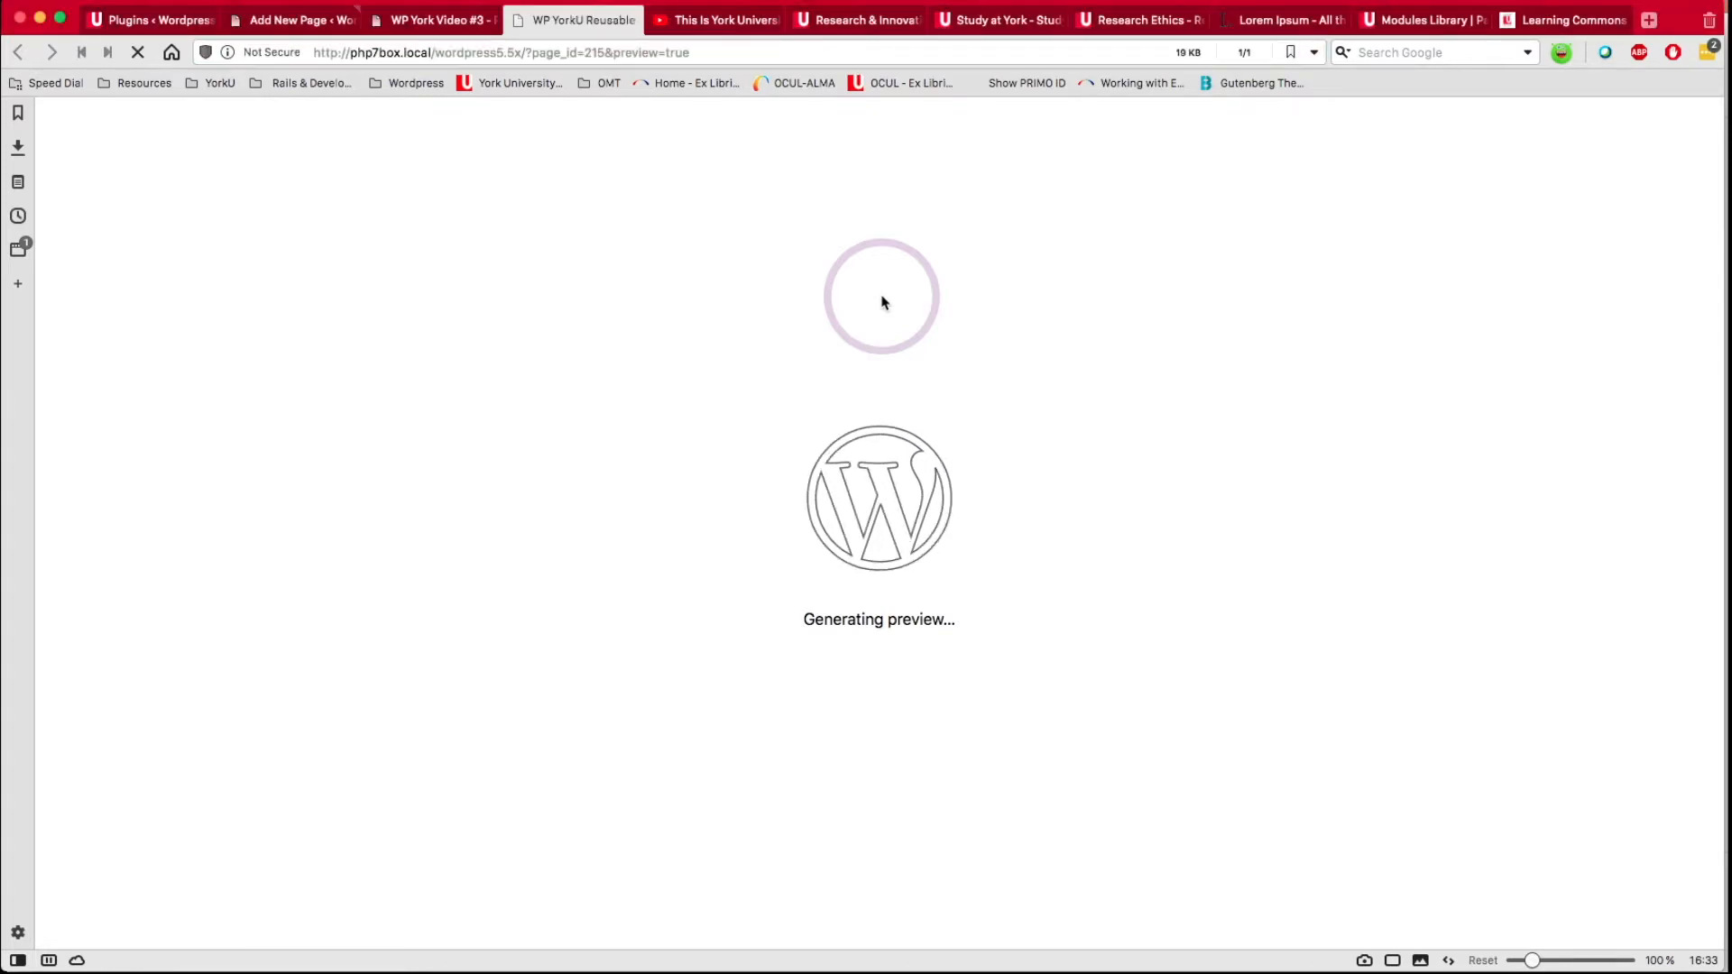
scroll(855, 649, down, 4)
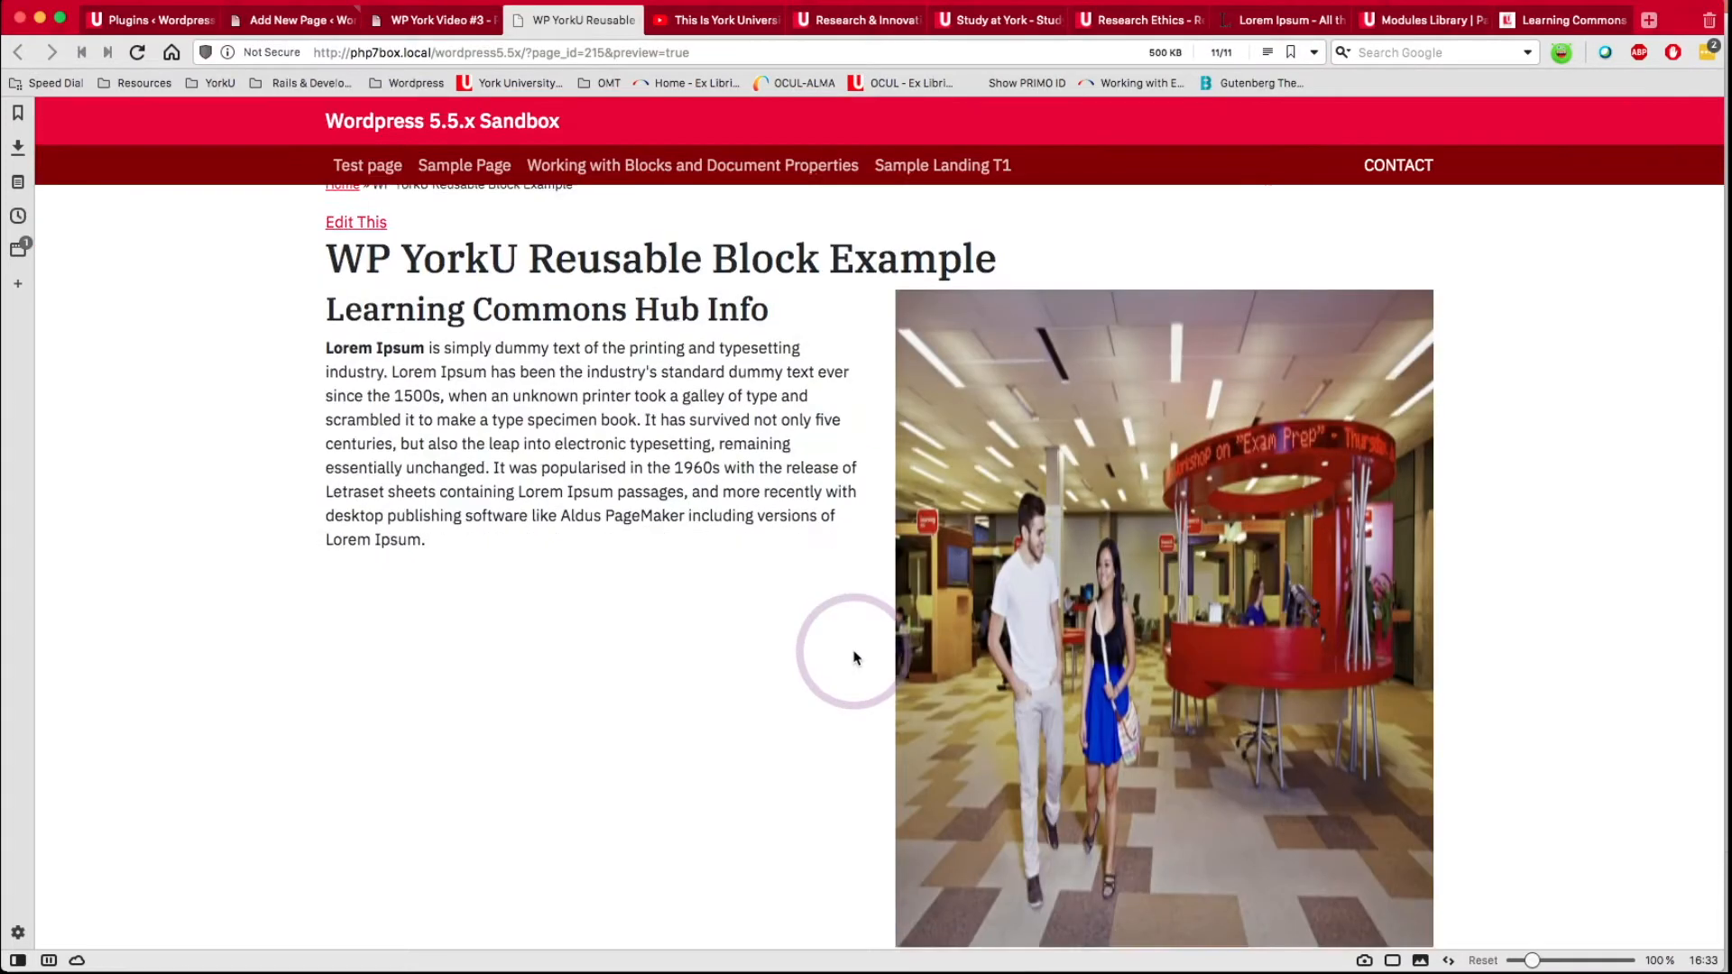
scroll(857, 532, up, 4)
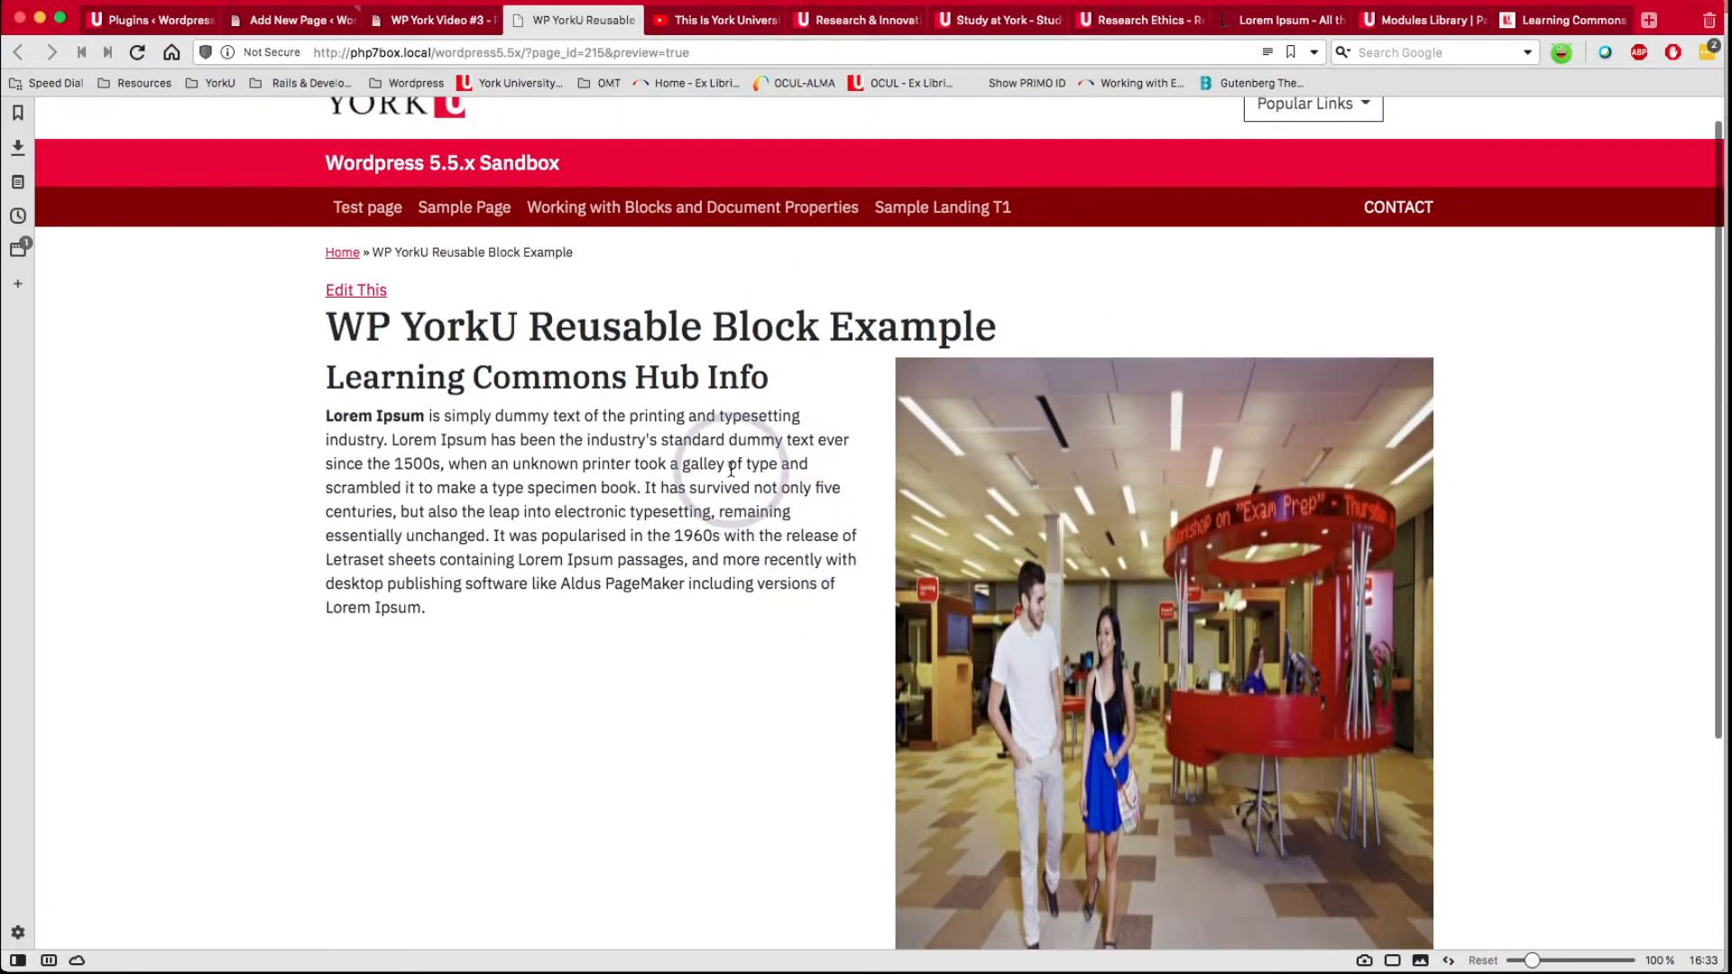
click(313, 22)
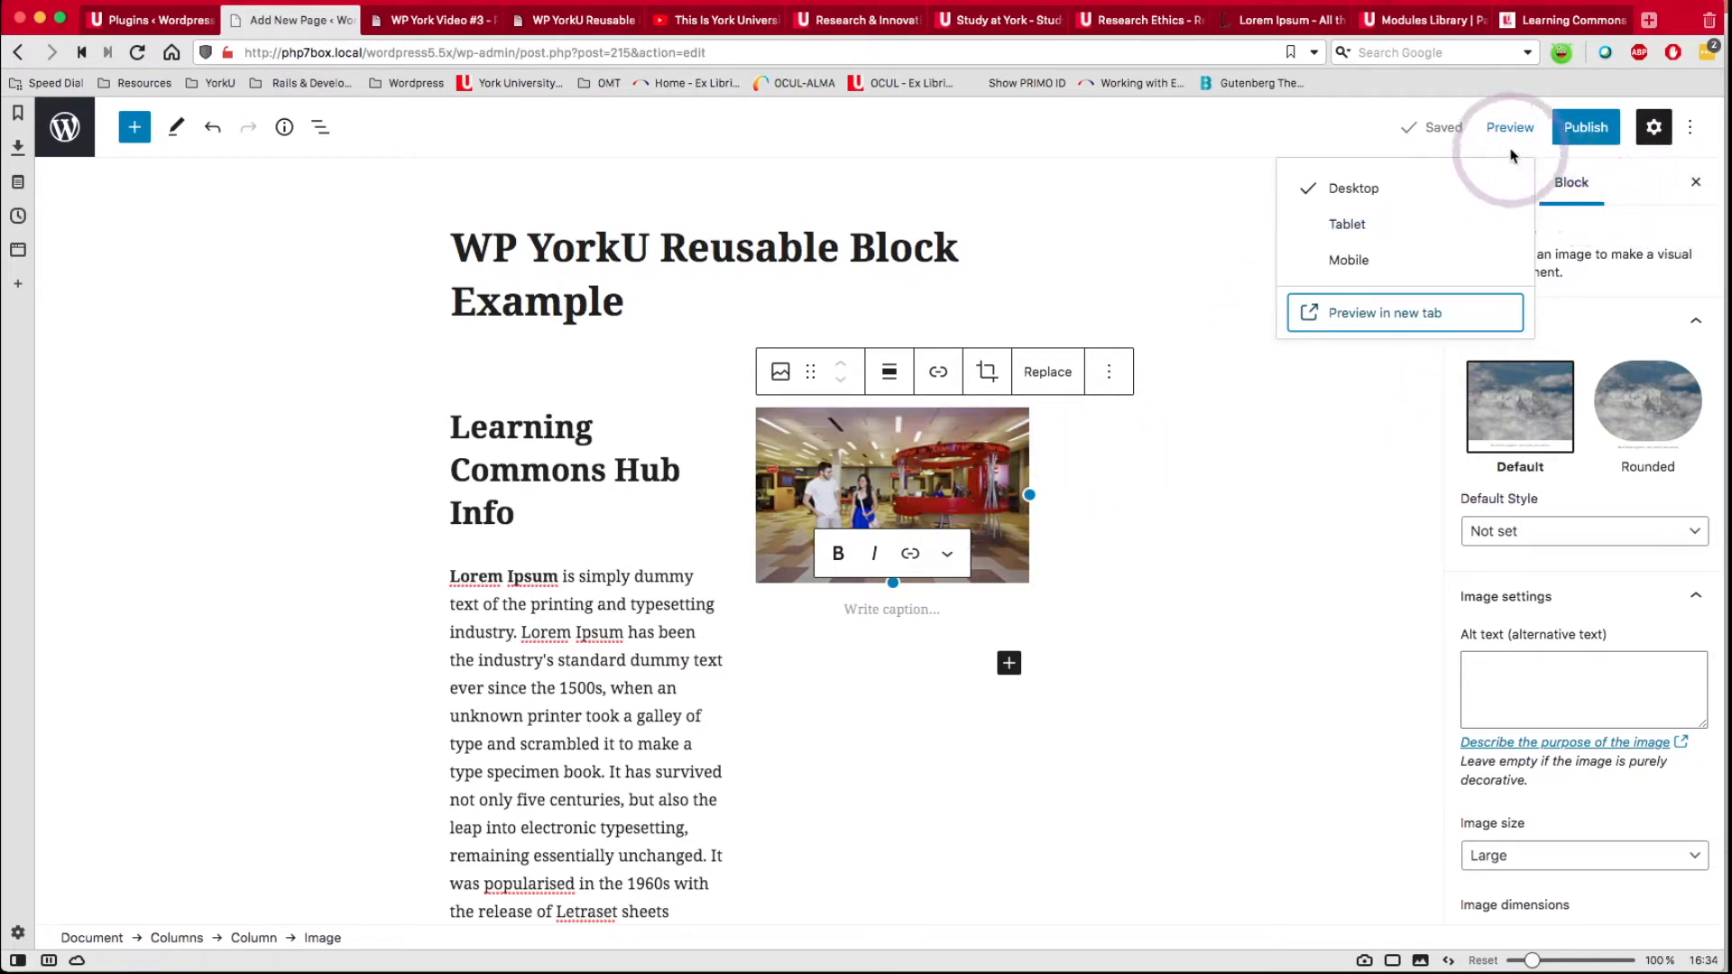
click(1585, 225)
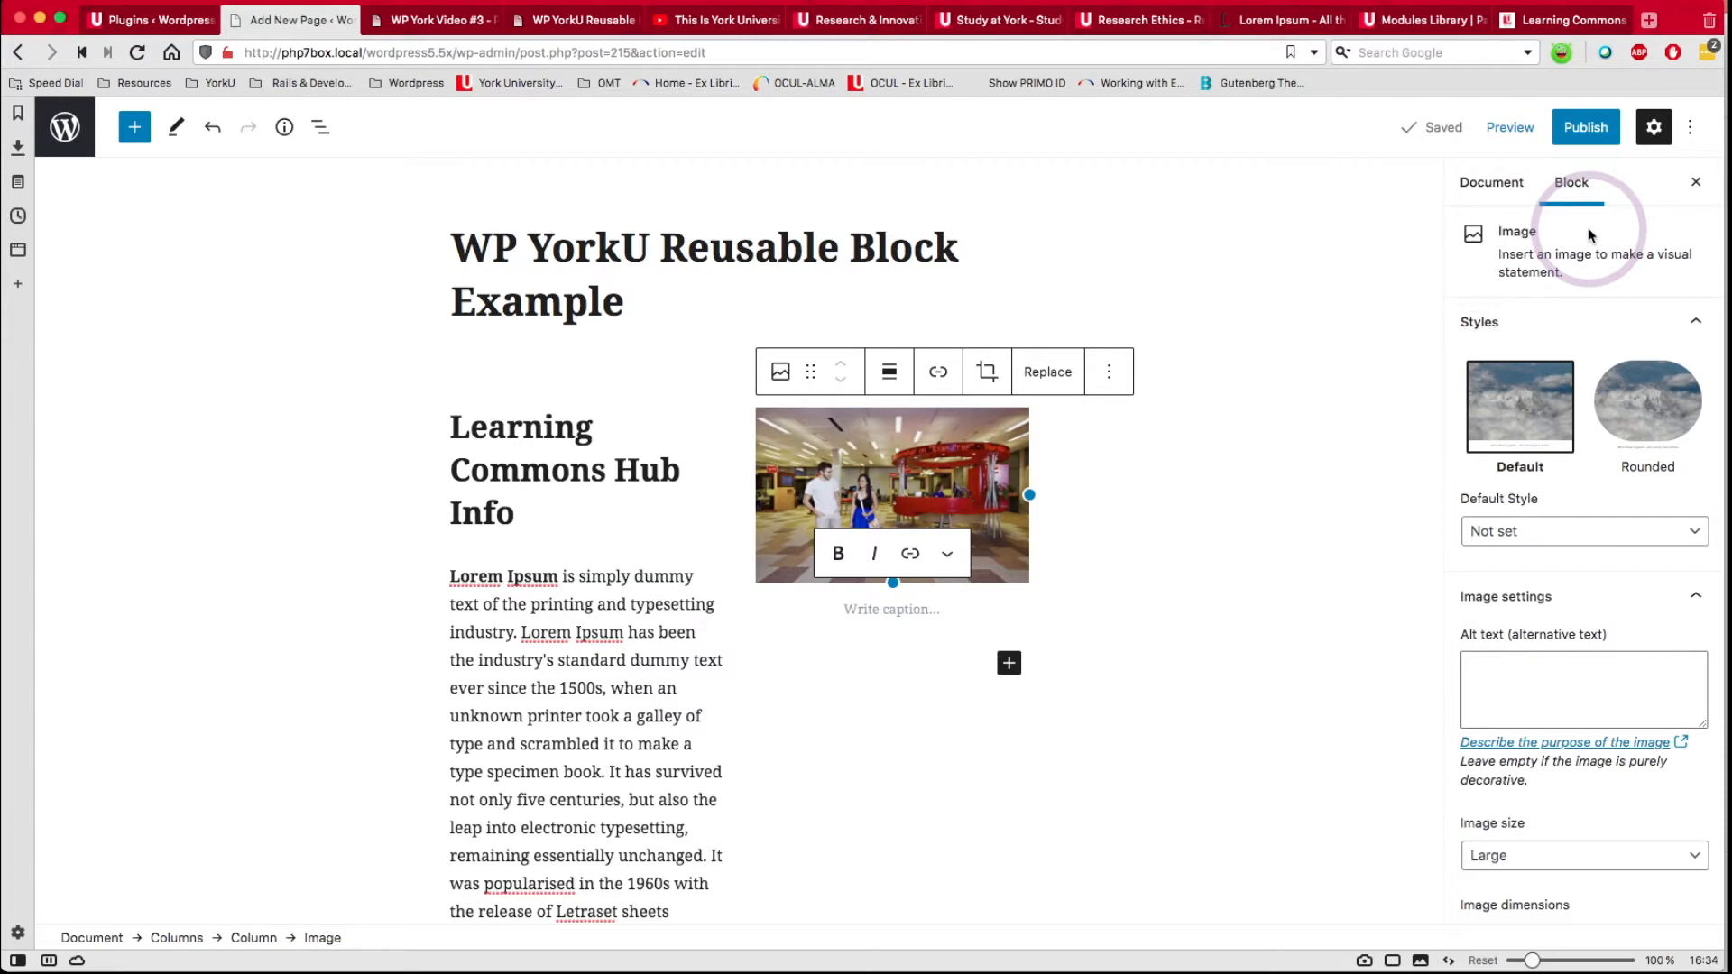
Set the second column's image dimensions to 50%.
scroll(1575, 461, down, 2)
click(1515, 835)
click(1324, 590)
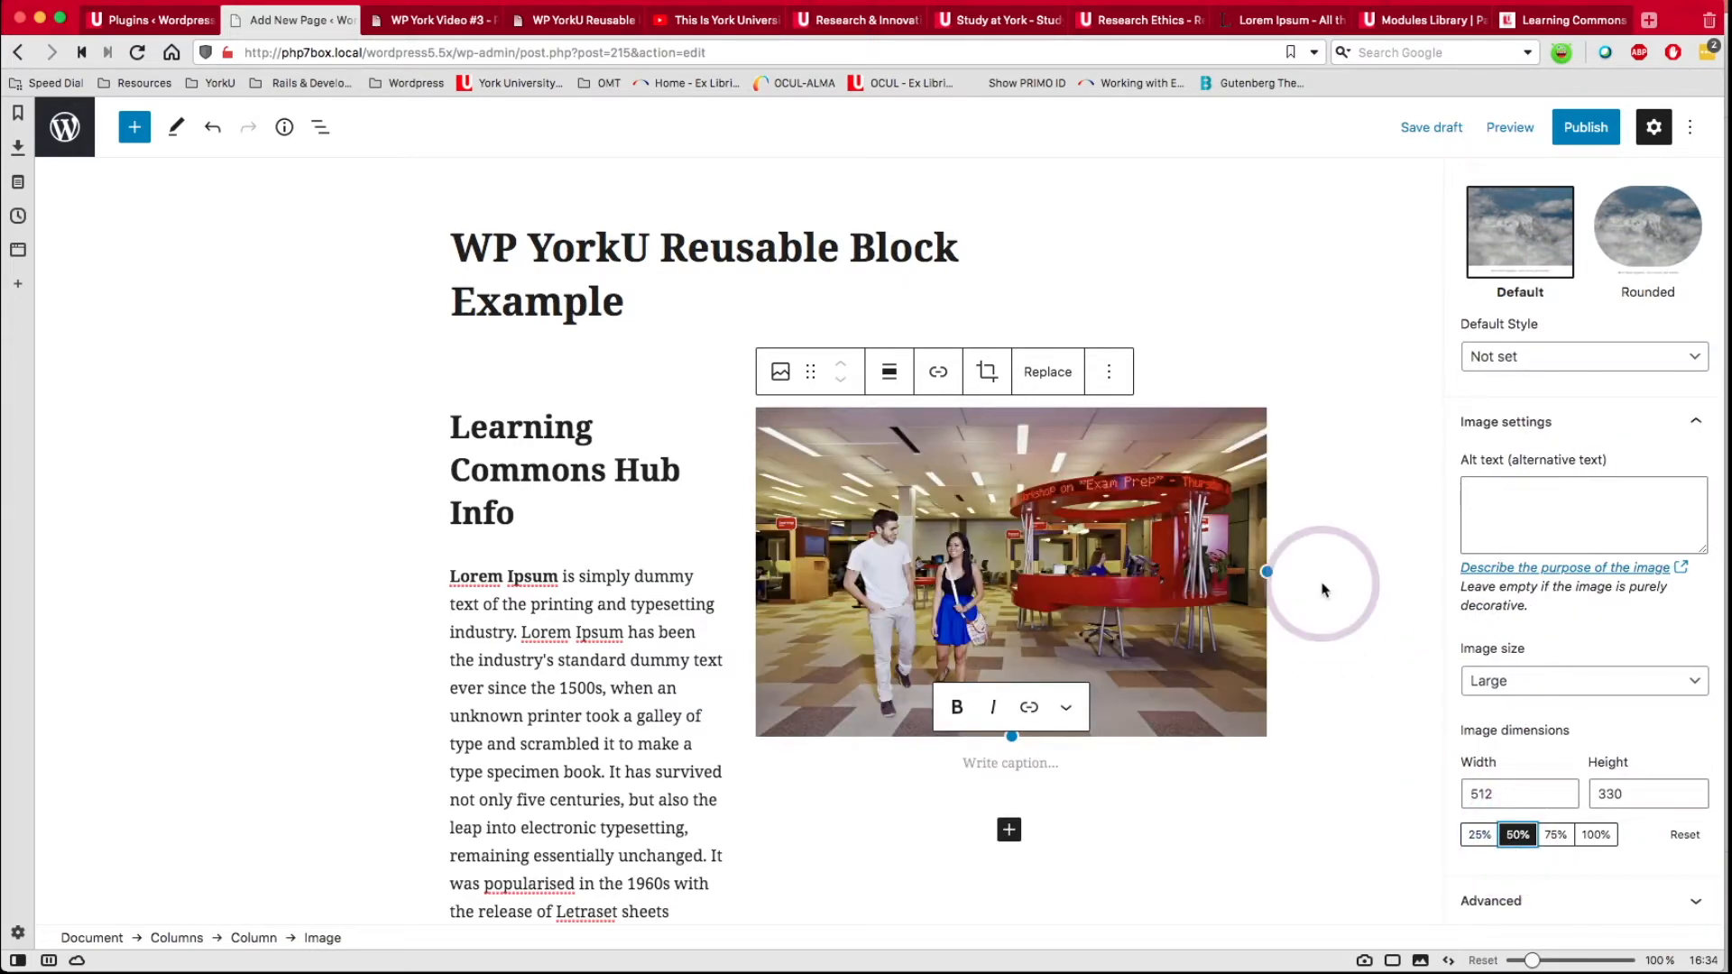
Preview the page again to examine the resized image beside the text, and return to the editor.
click(1503, 130)
click(1374, 311)
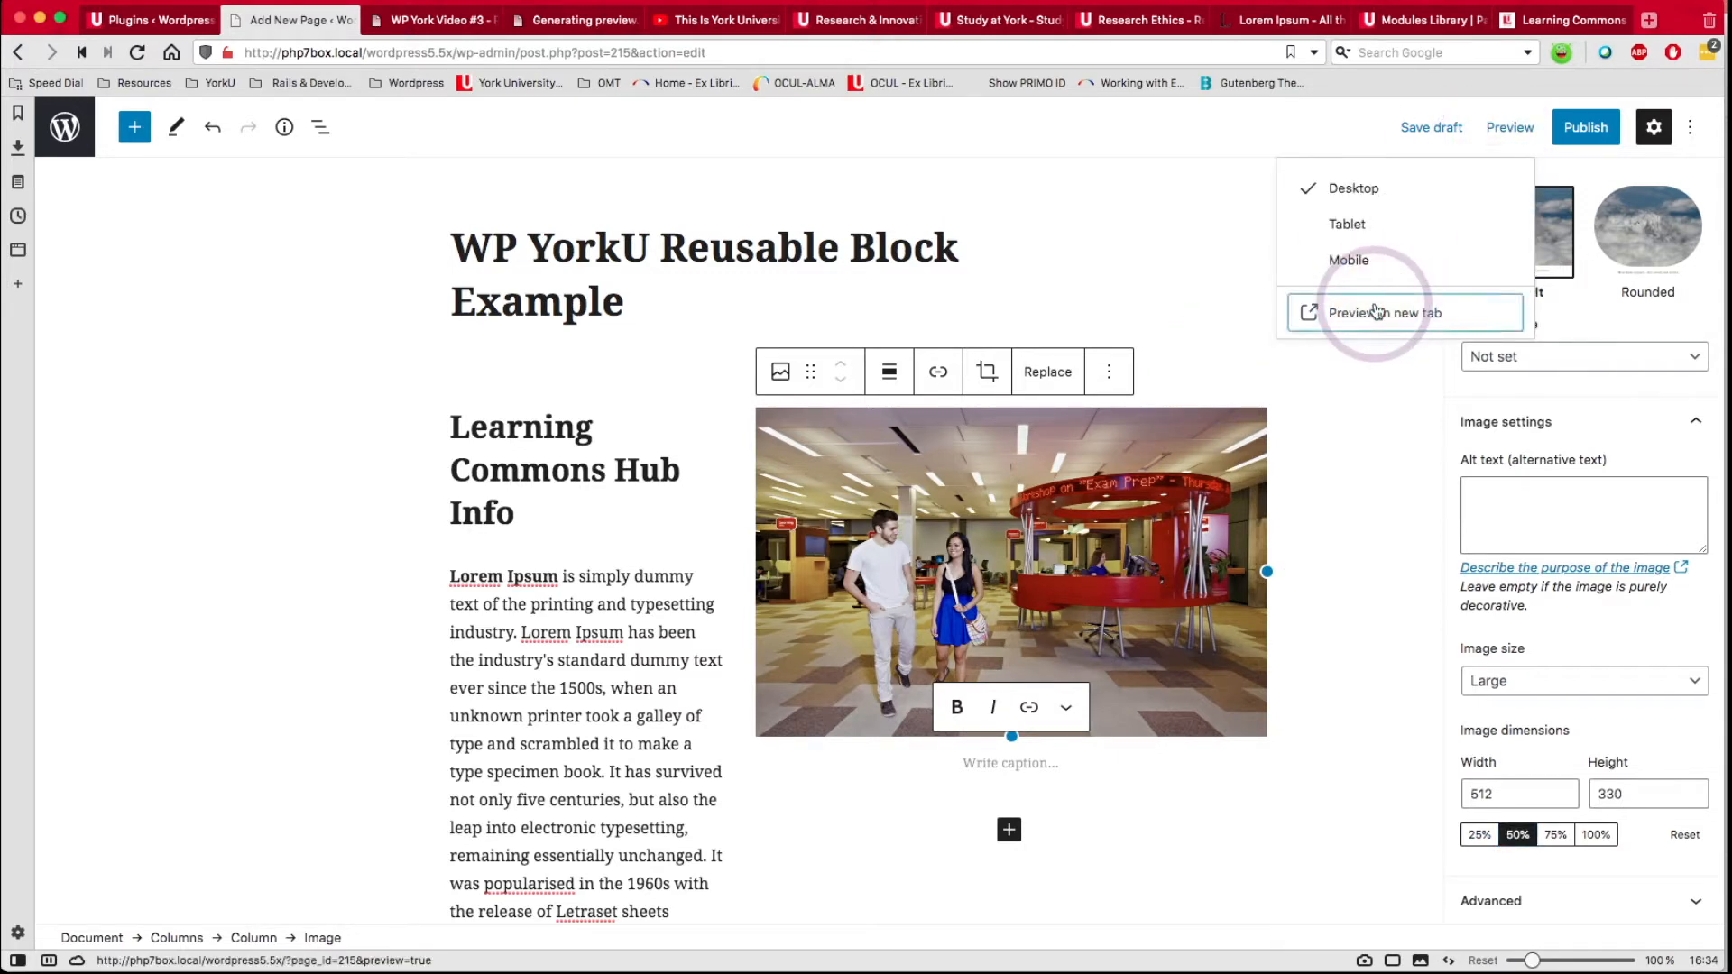
click(579, 25)
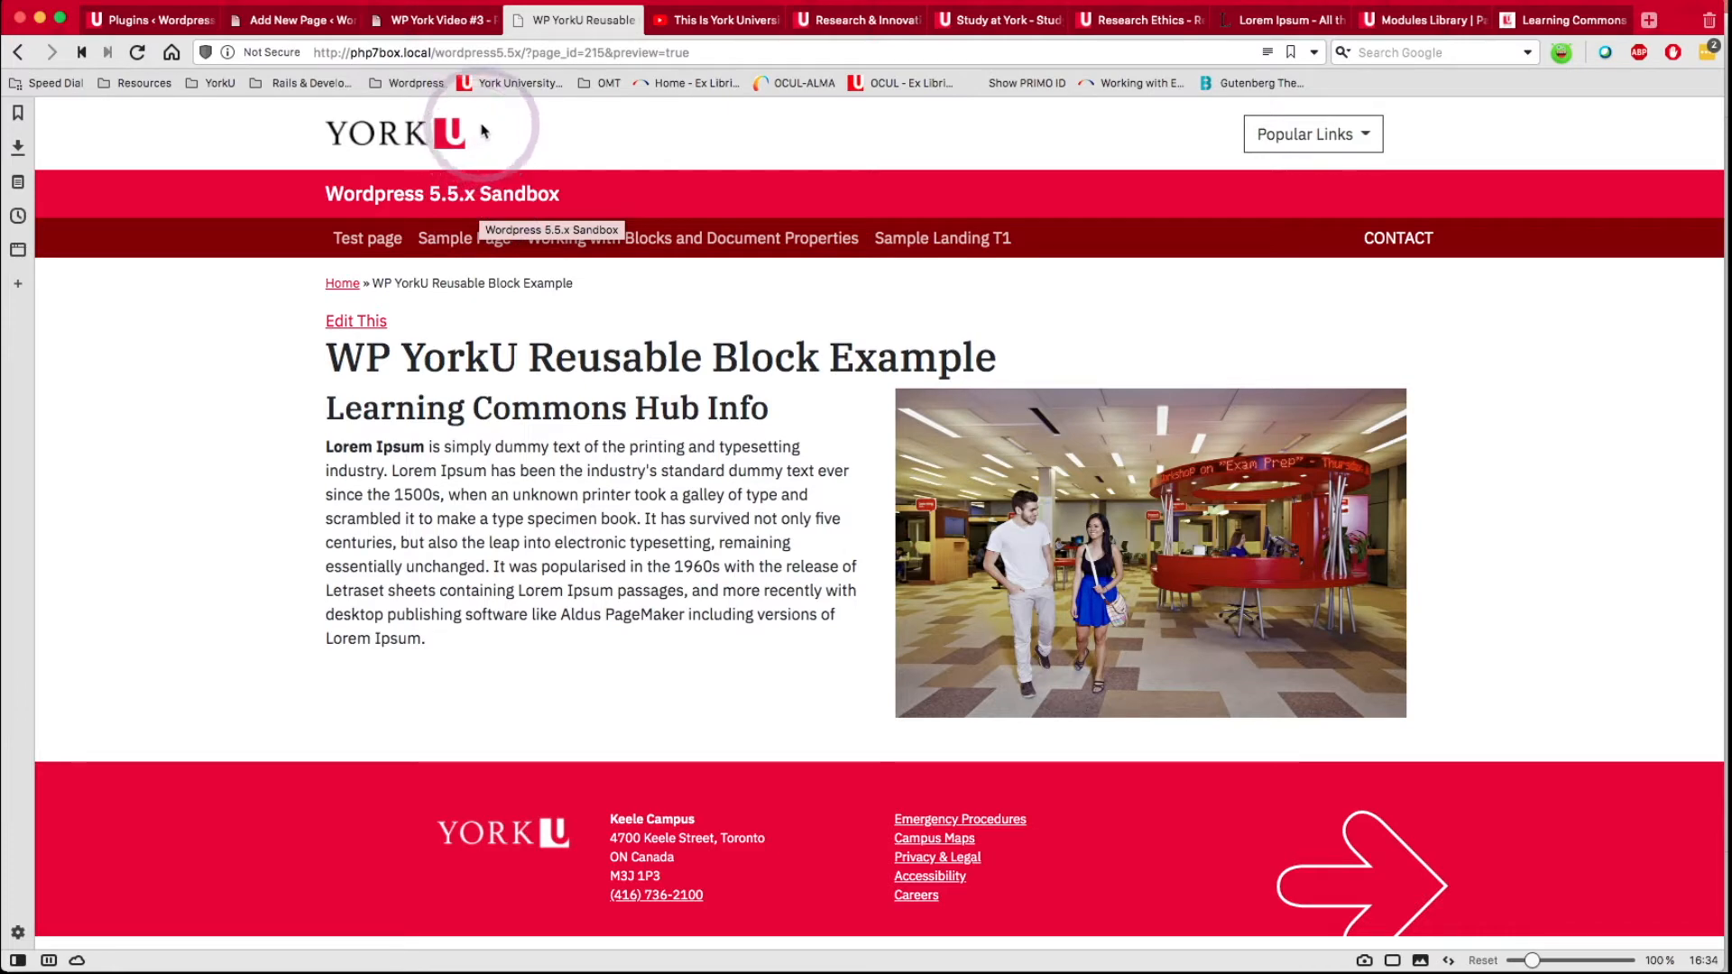
click(311, 24)
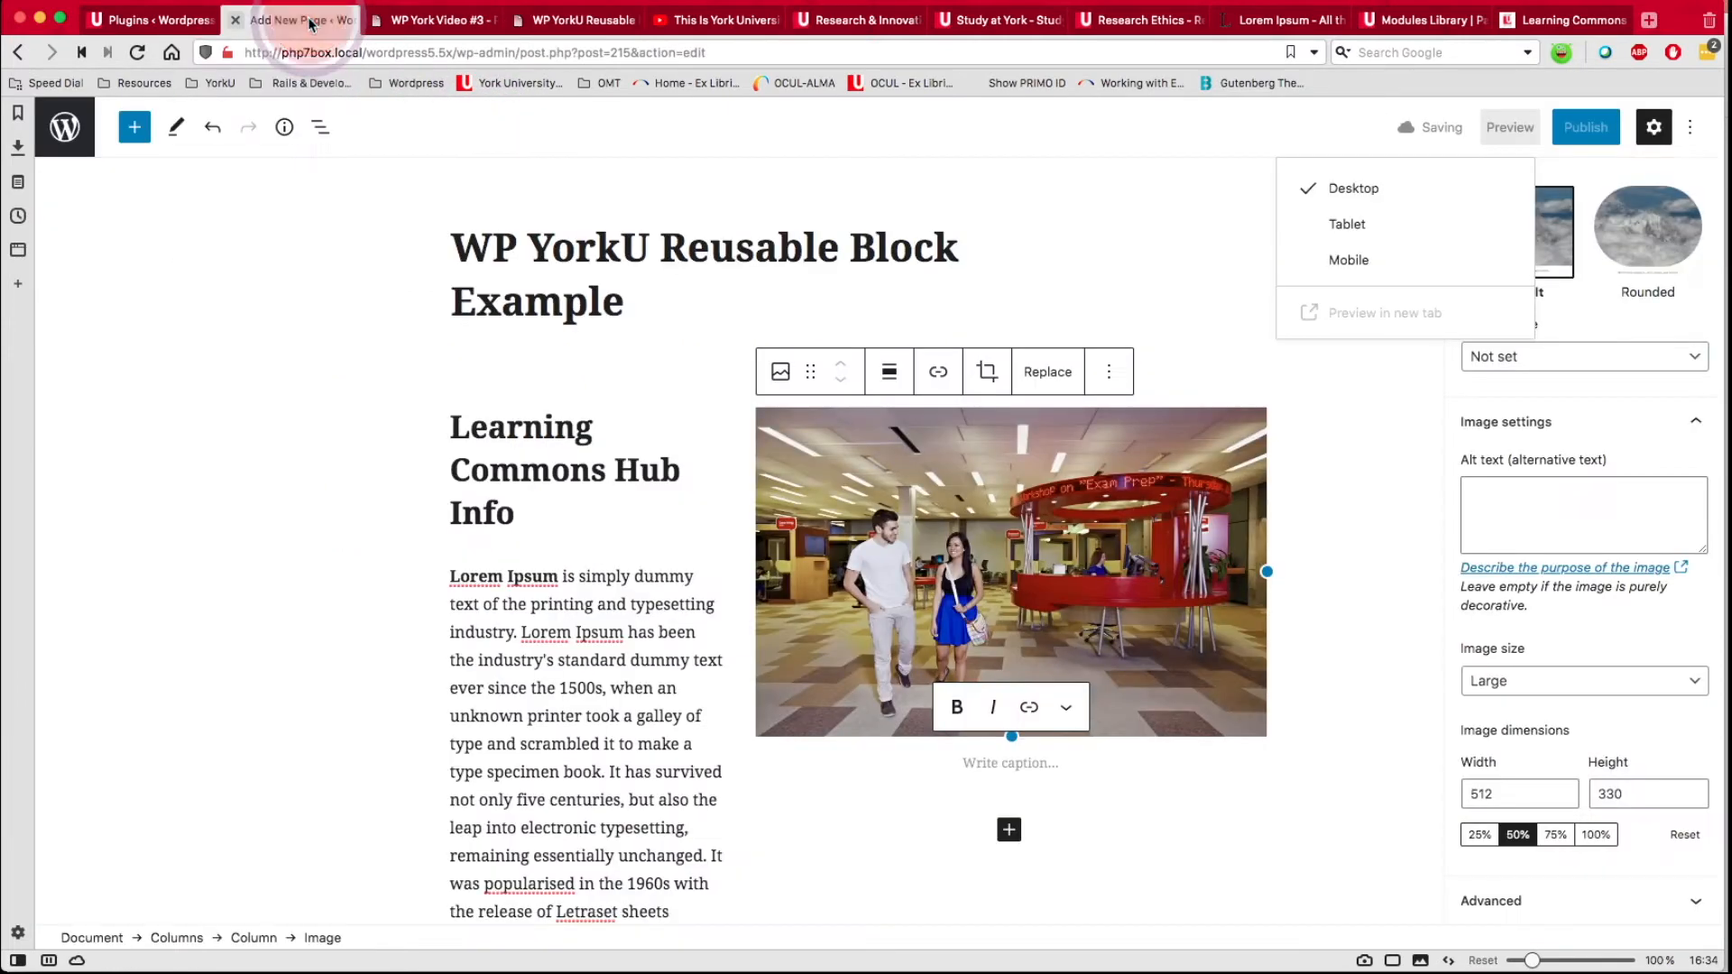
click(1514, 133)
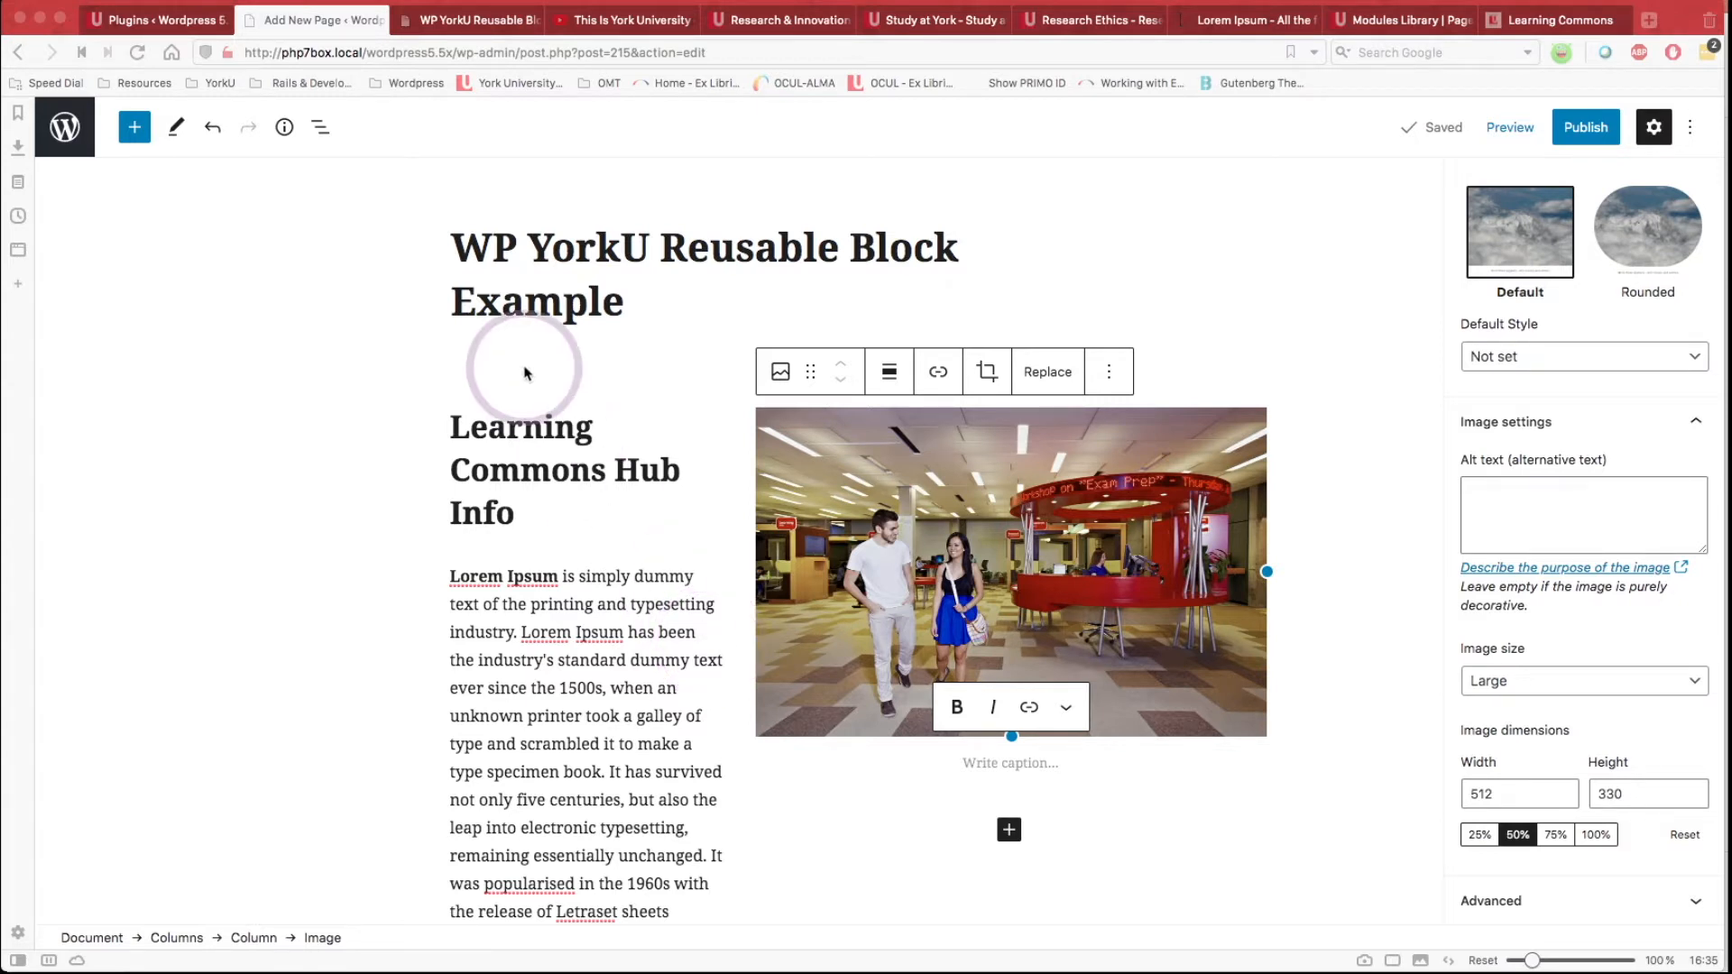
Select the parent Columns block holding the heading, paragraph and image, and add it to the reusable blocks.
click(320, 131)
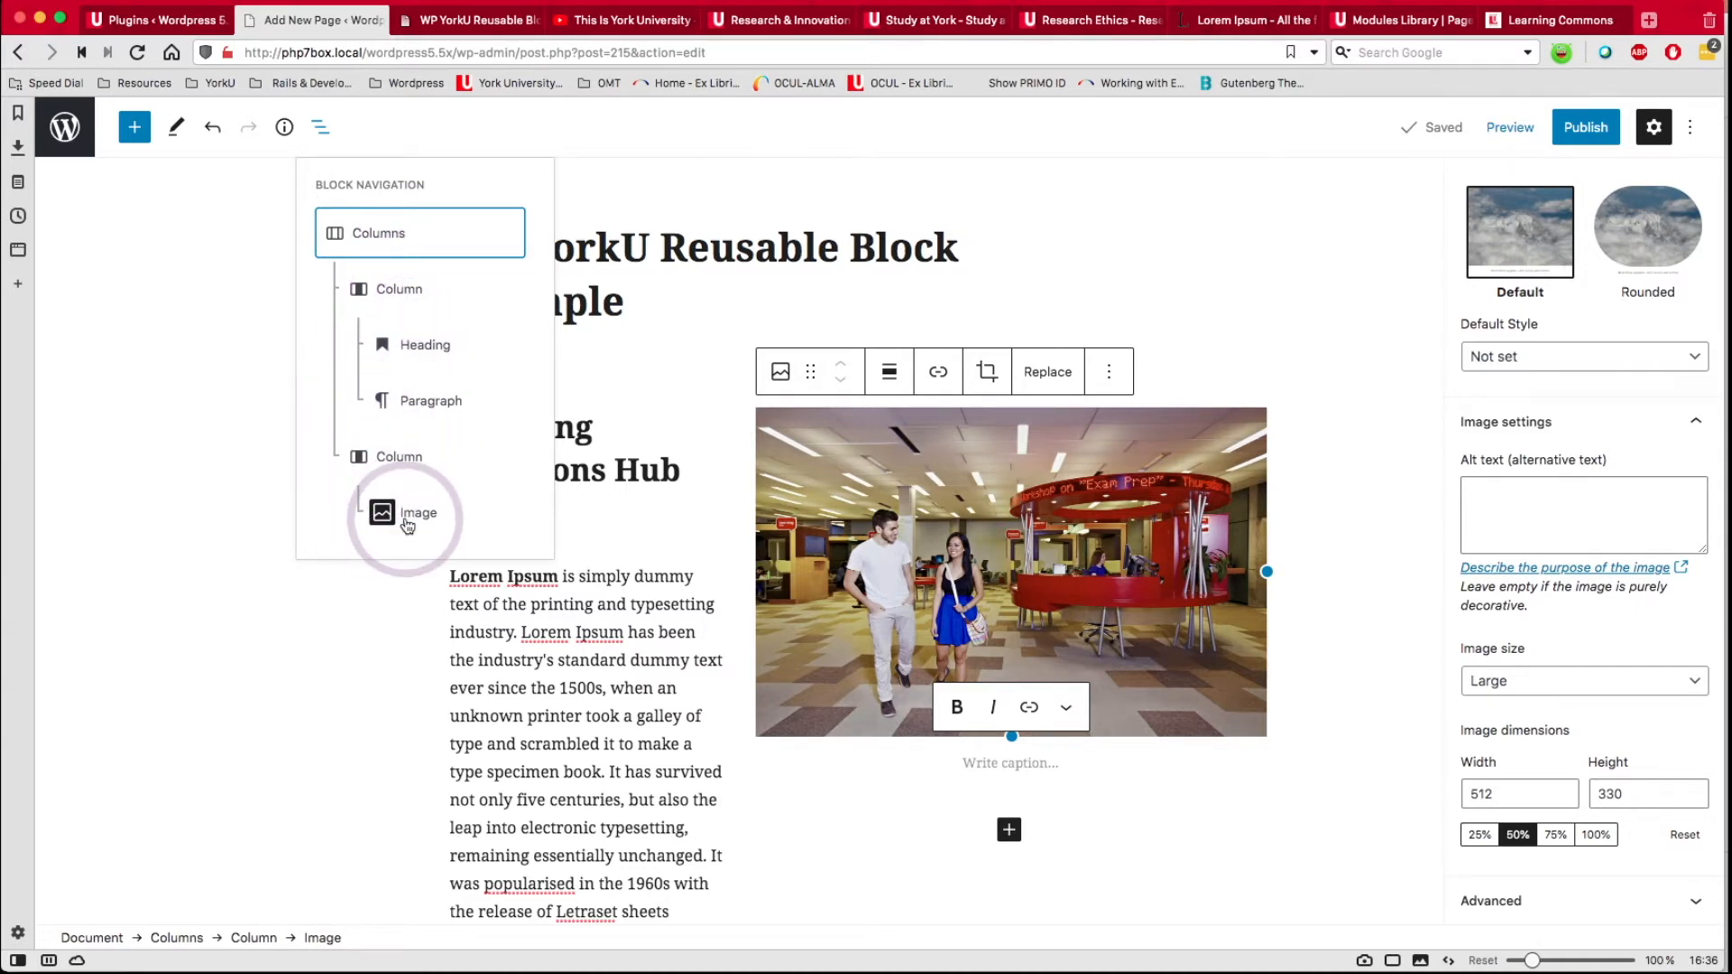
click(322, 135)
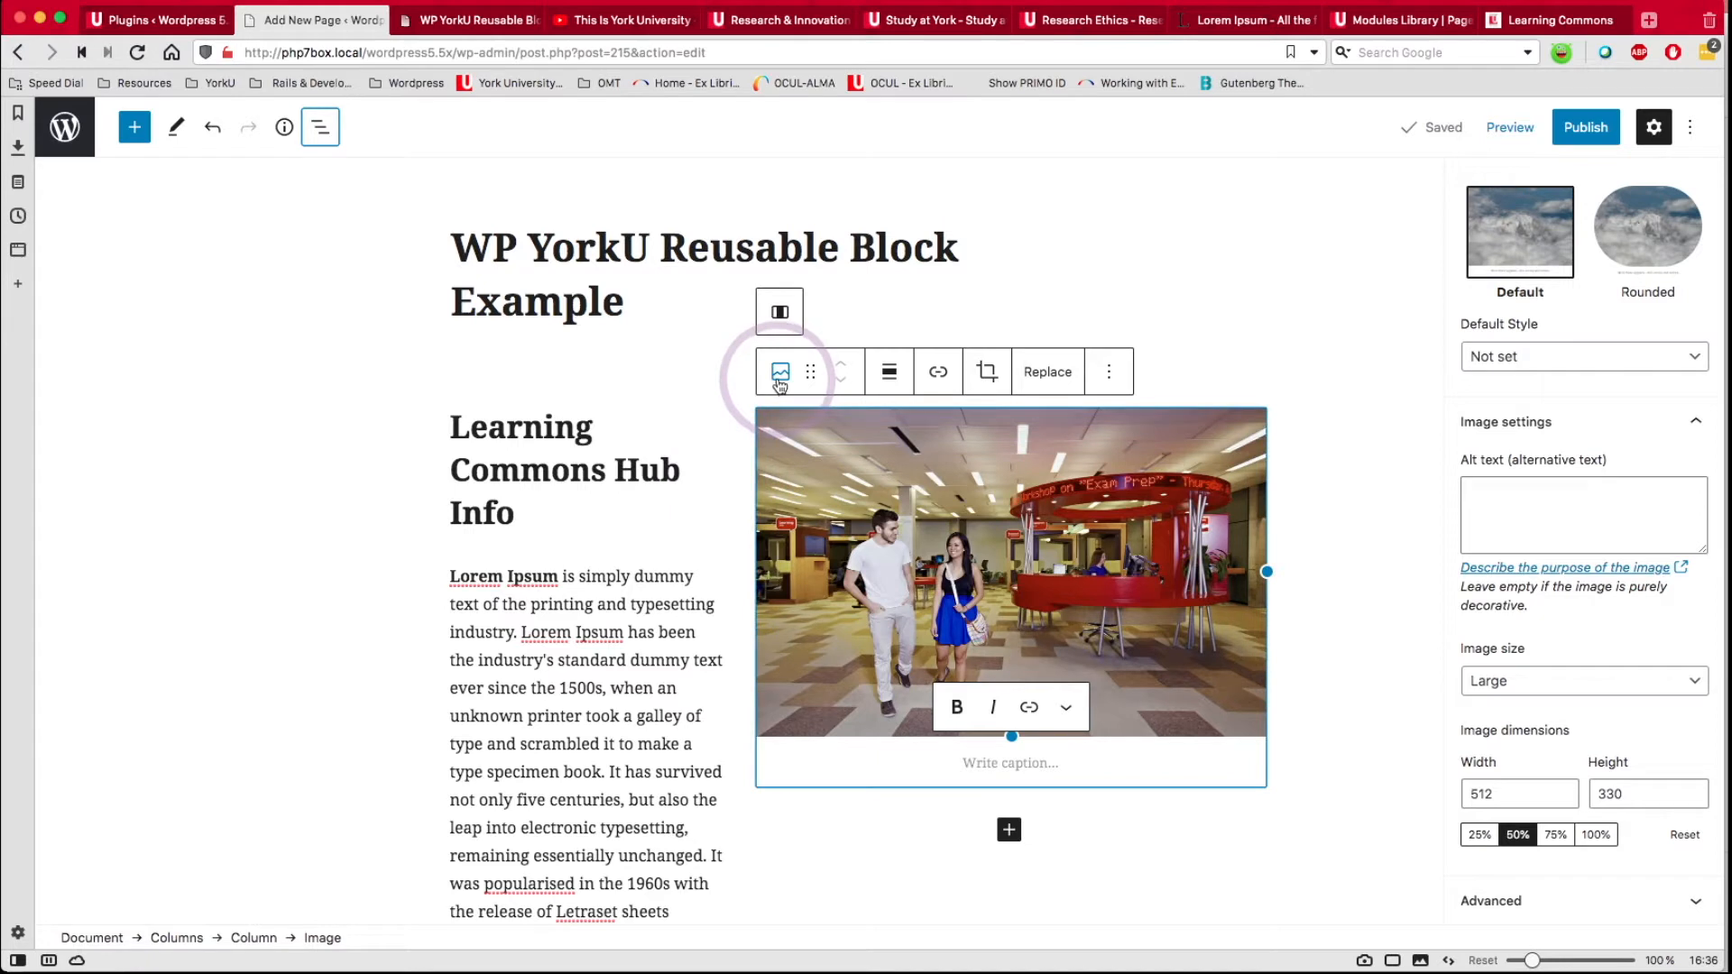
click(781, 315)
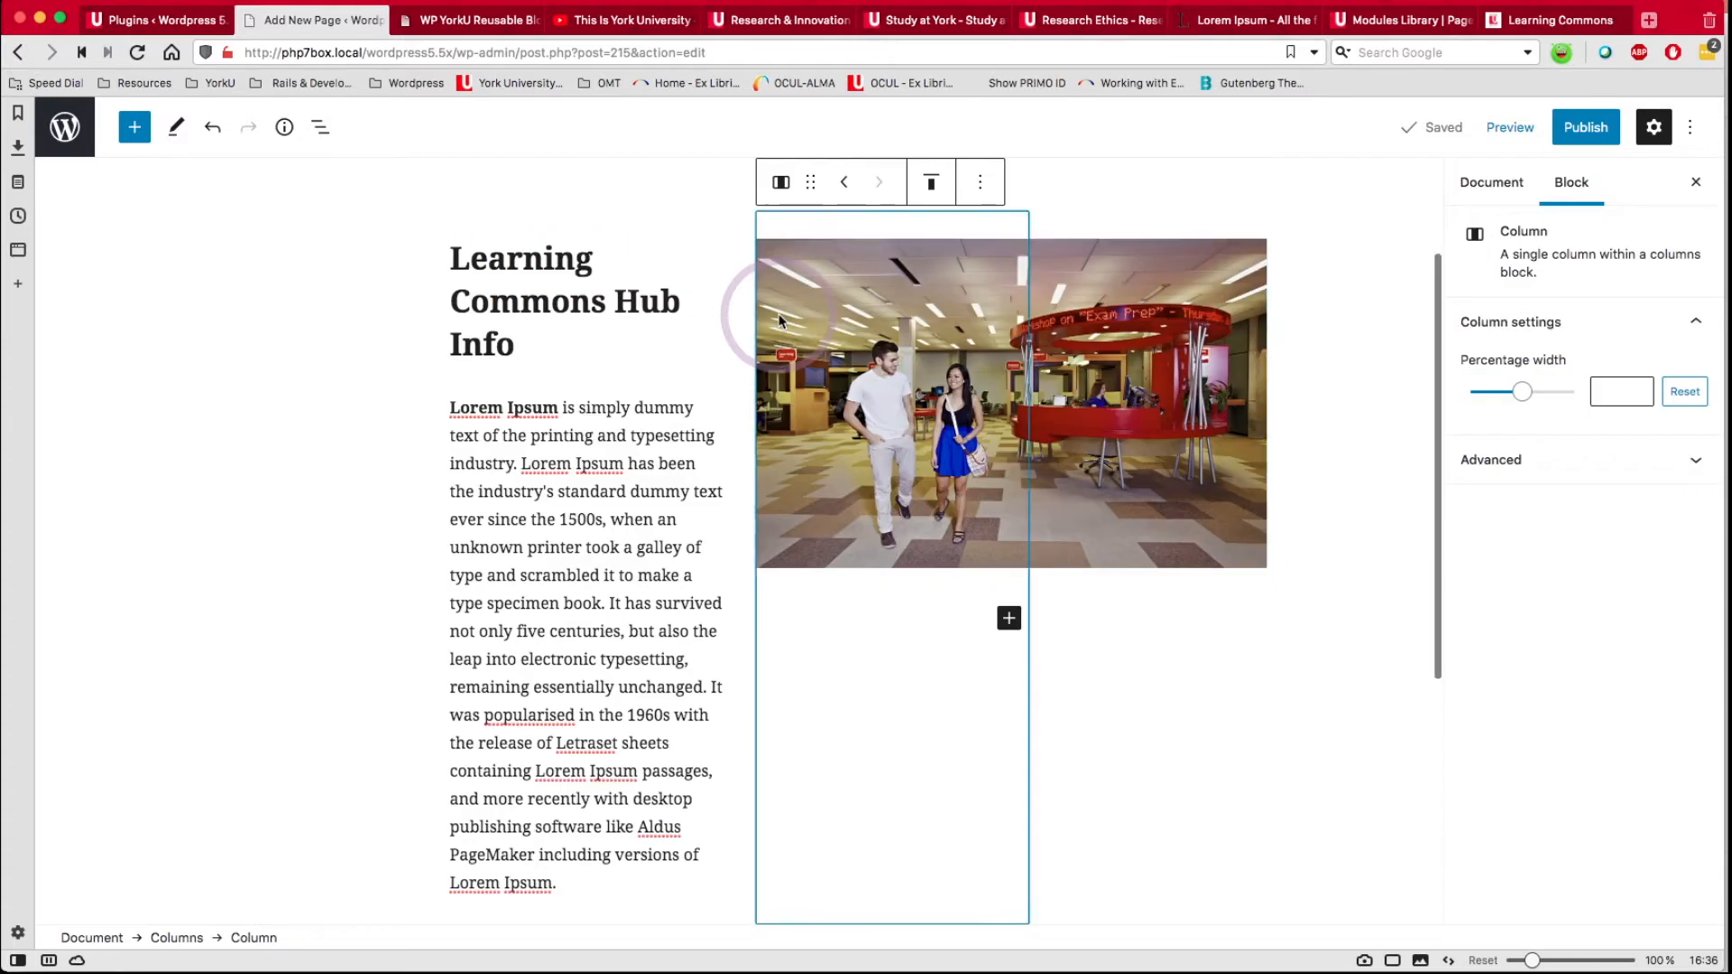
scroll(782, 322, up, 2)
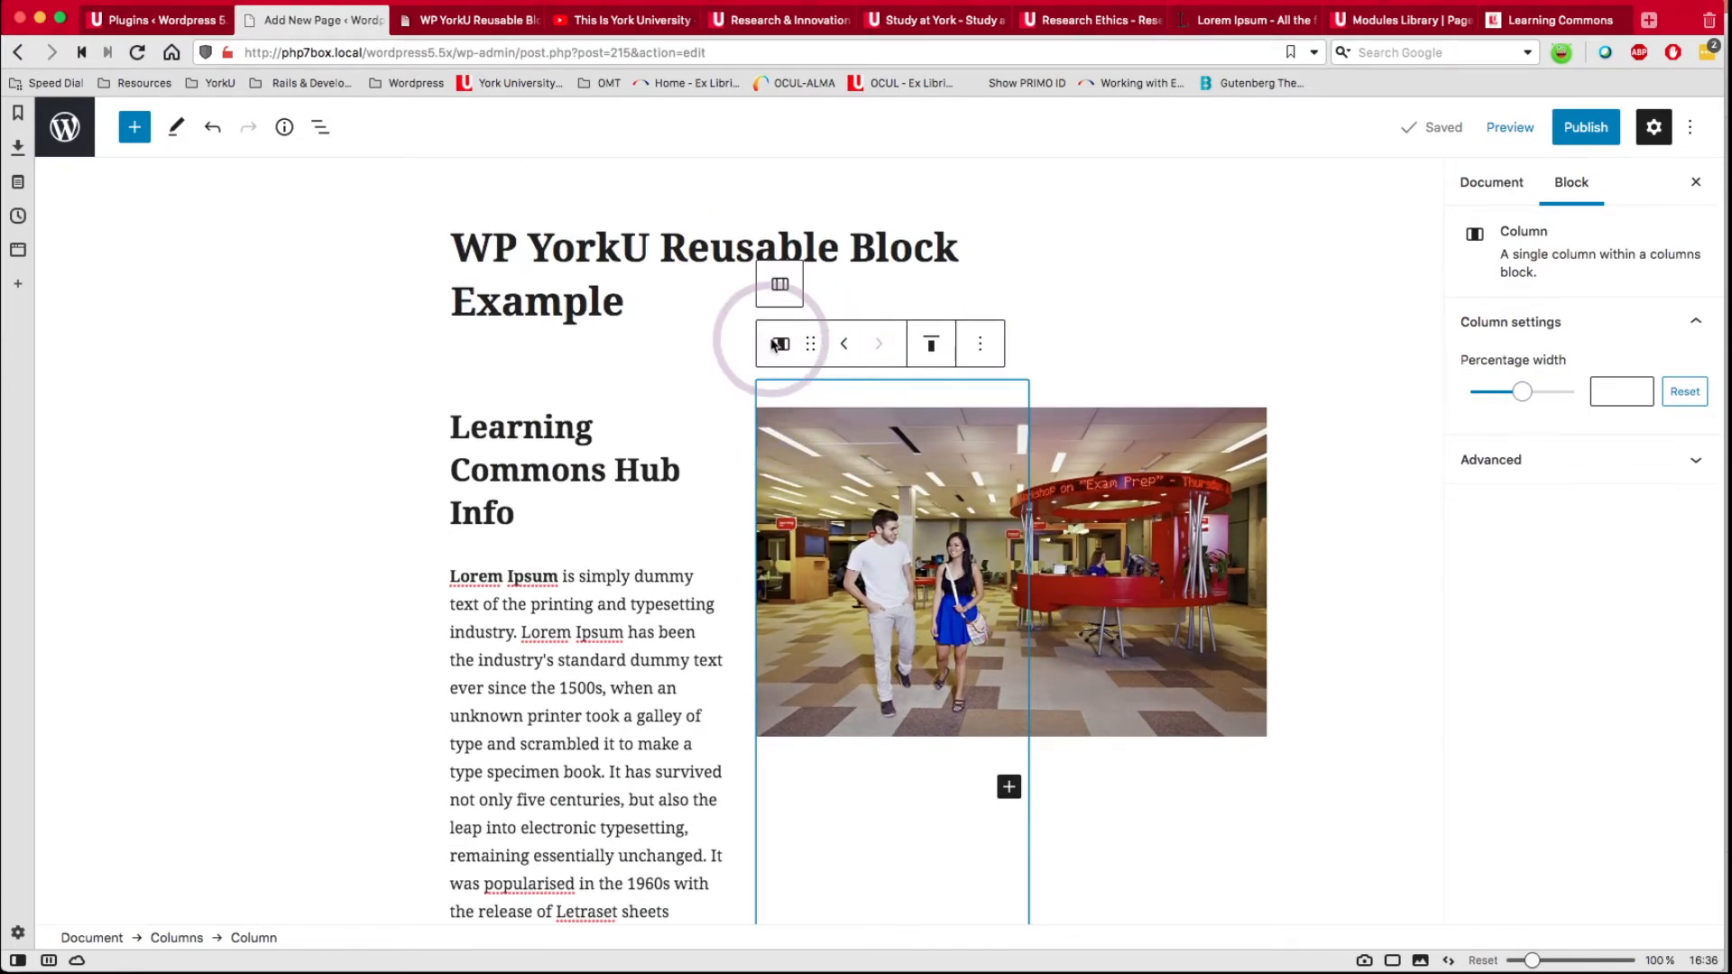
click(772, 287)
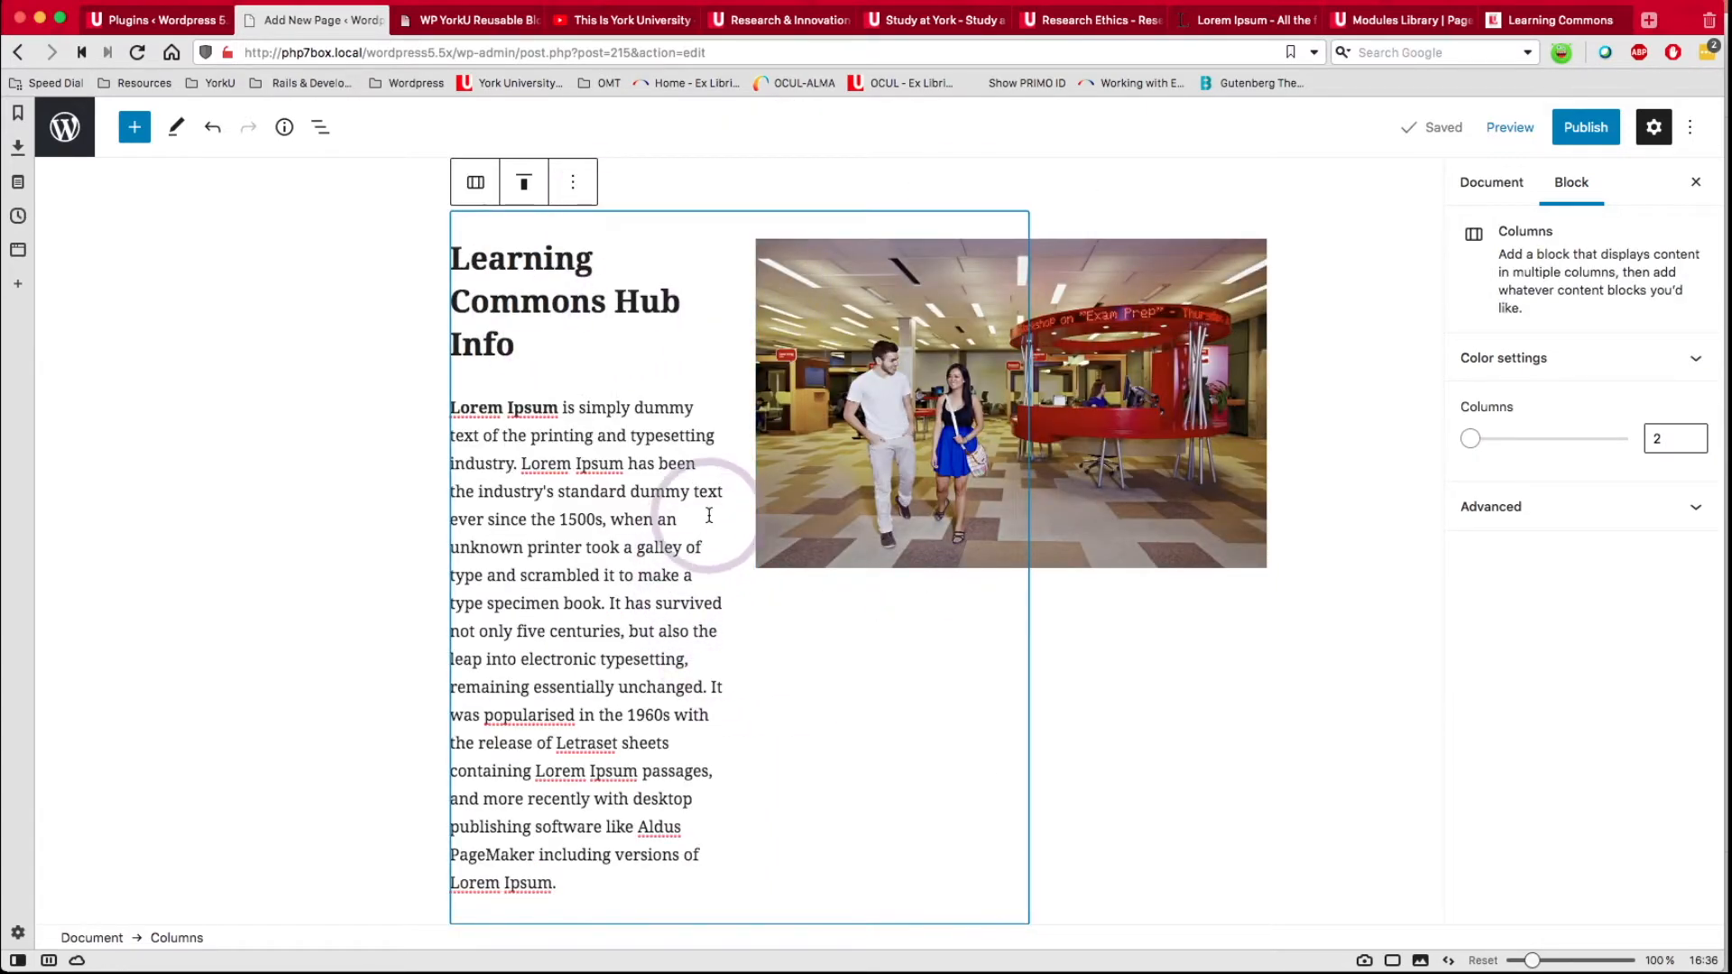
click(574, 187)
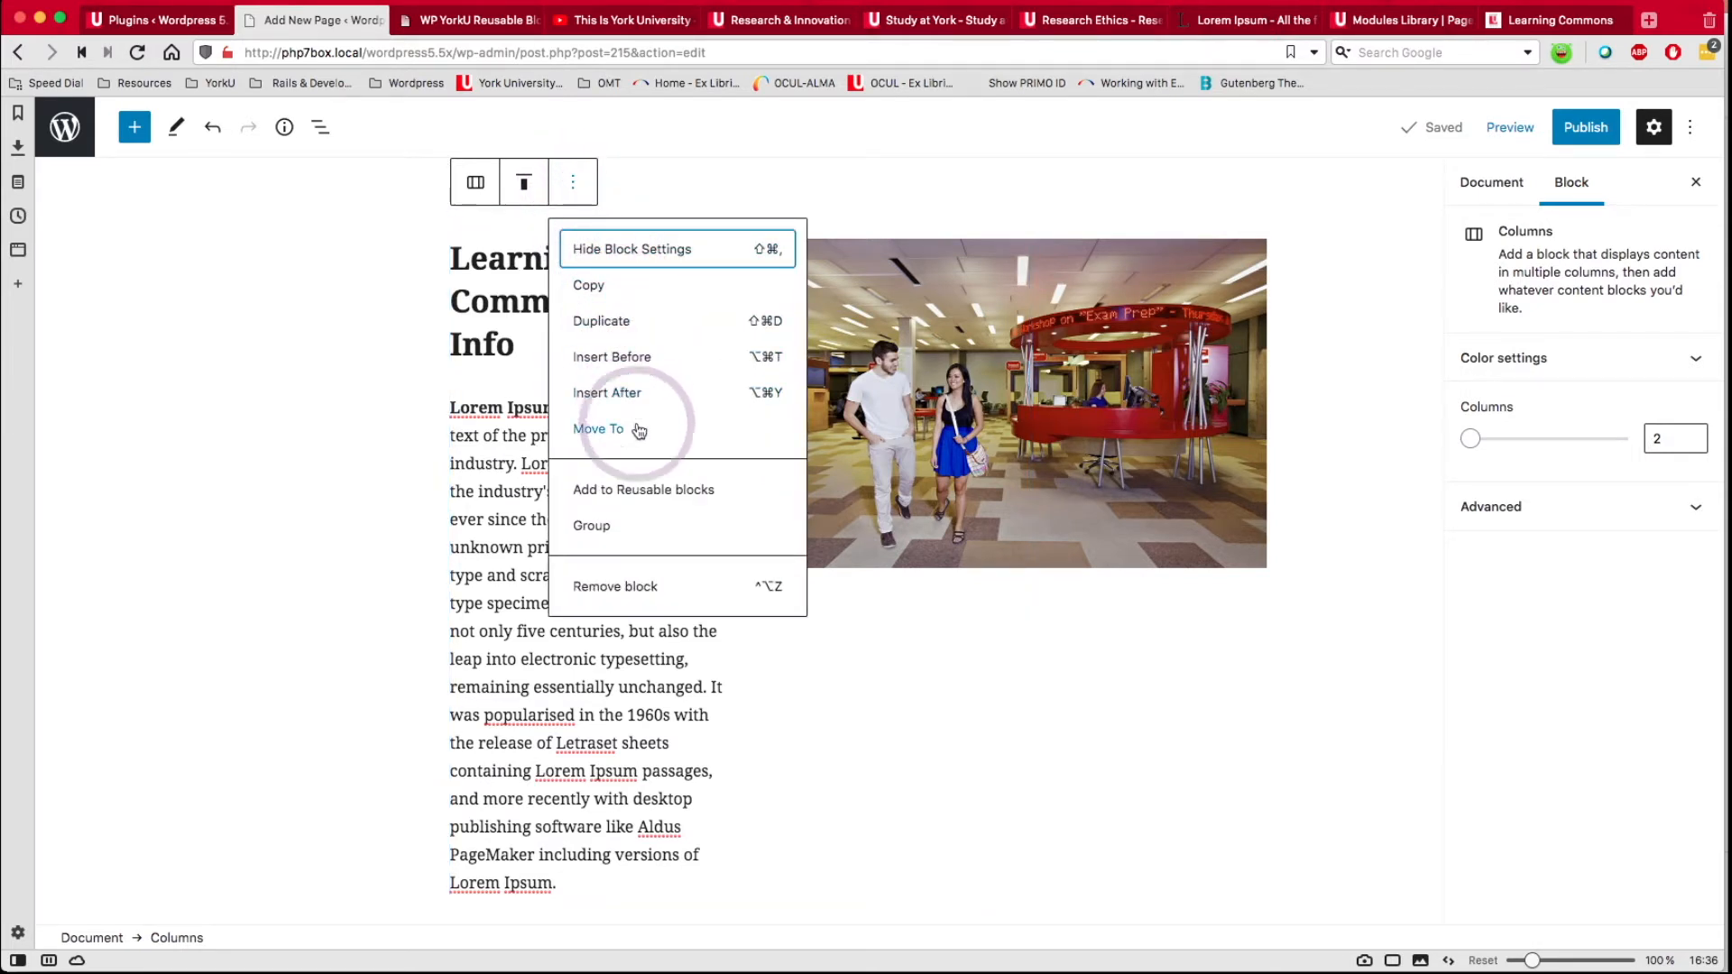
click(643, 492)
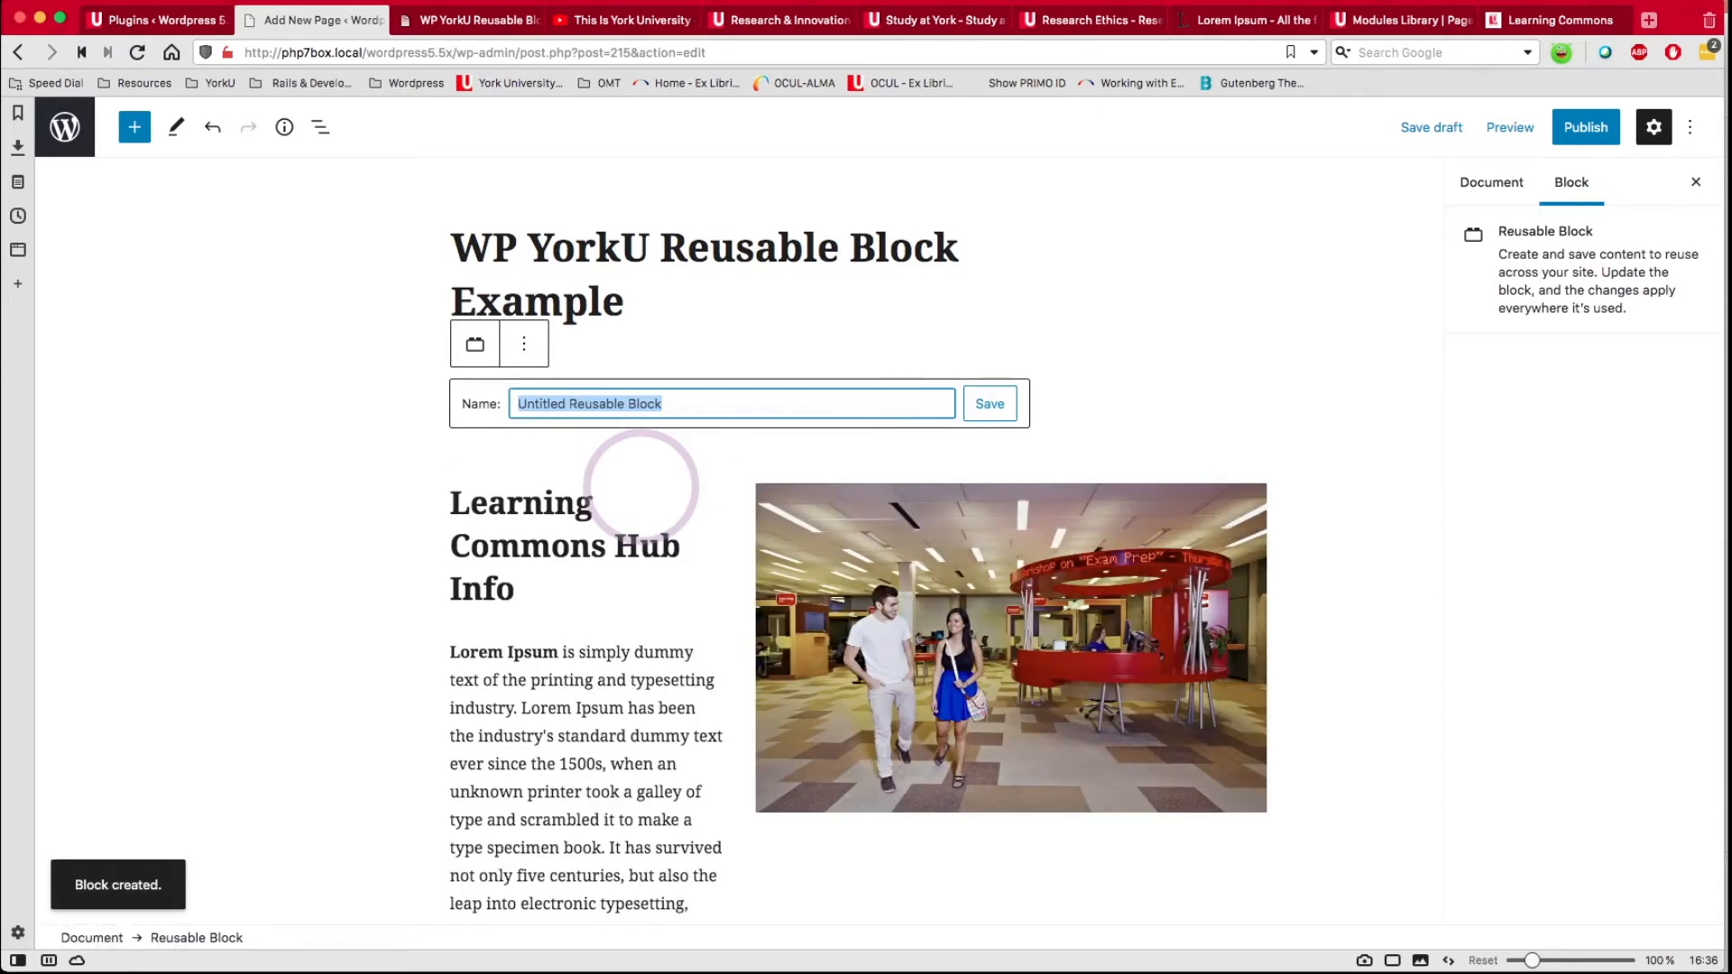
Name the reusable block "Learning Common Hub Info - (2 column paragraph and Image)" and save it.
text(Lea)
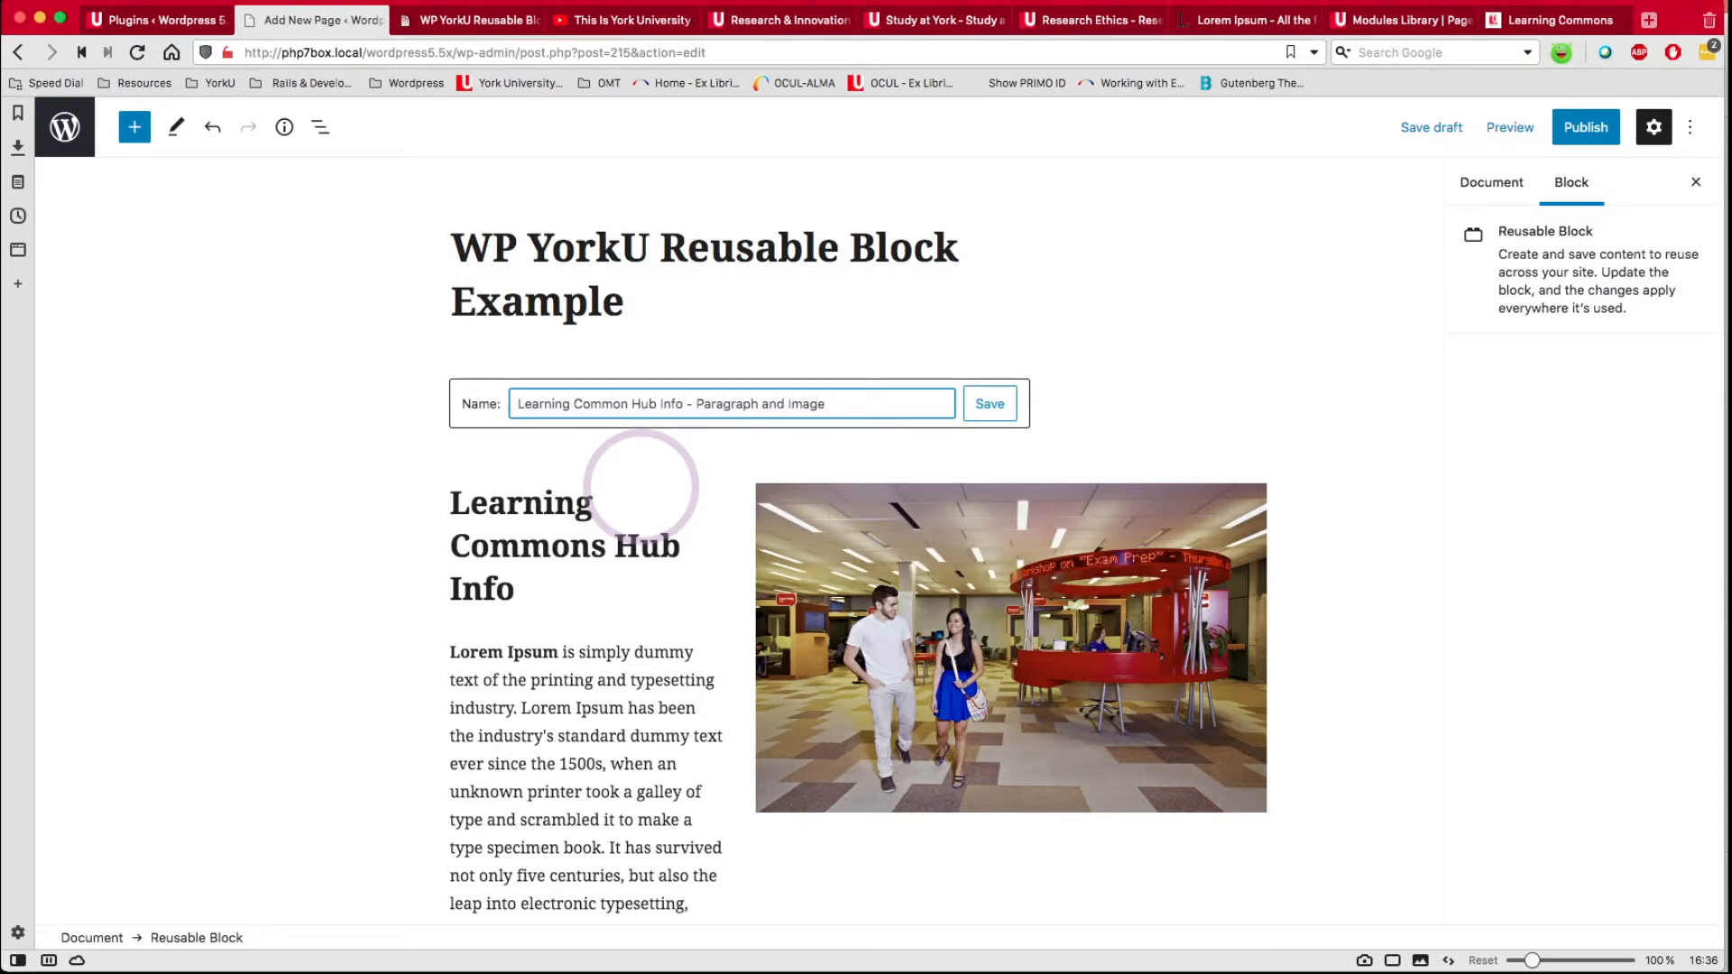
click(701, 406)
text(2 column)
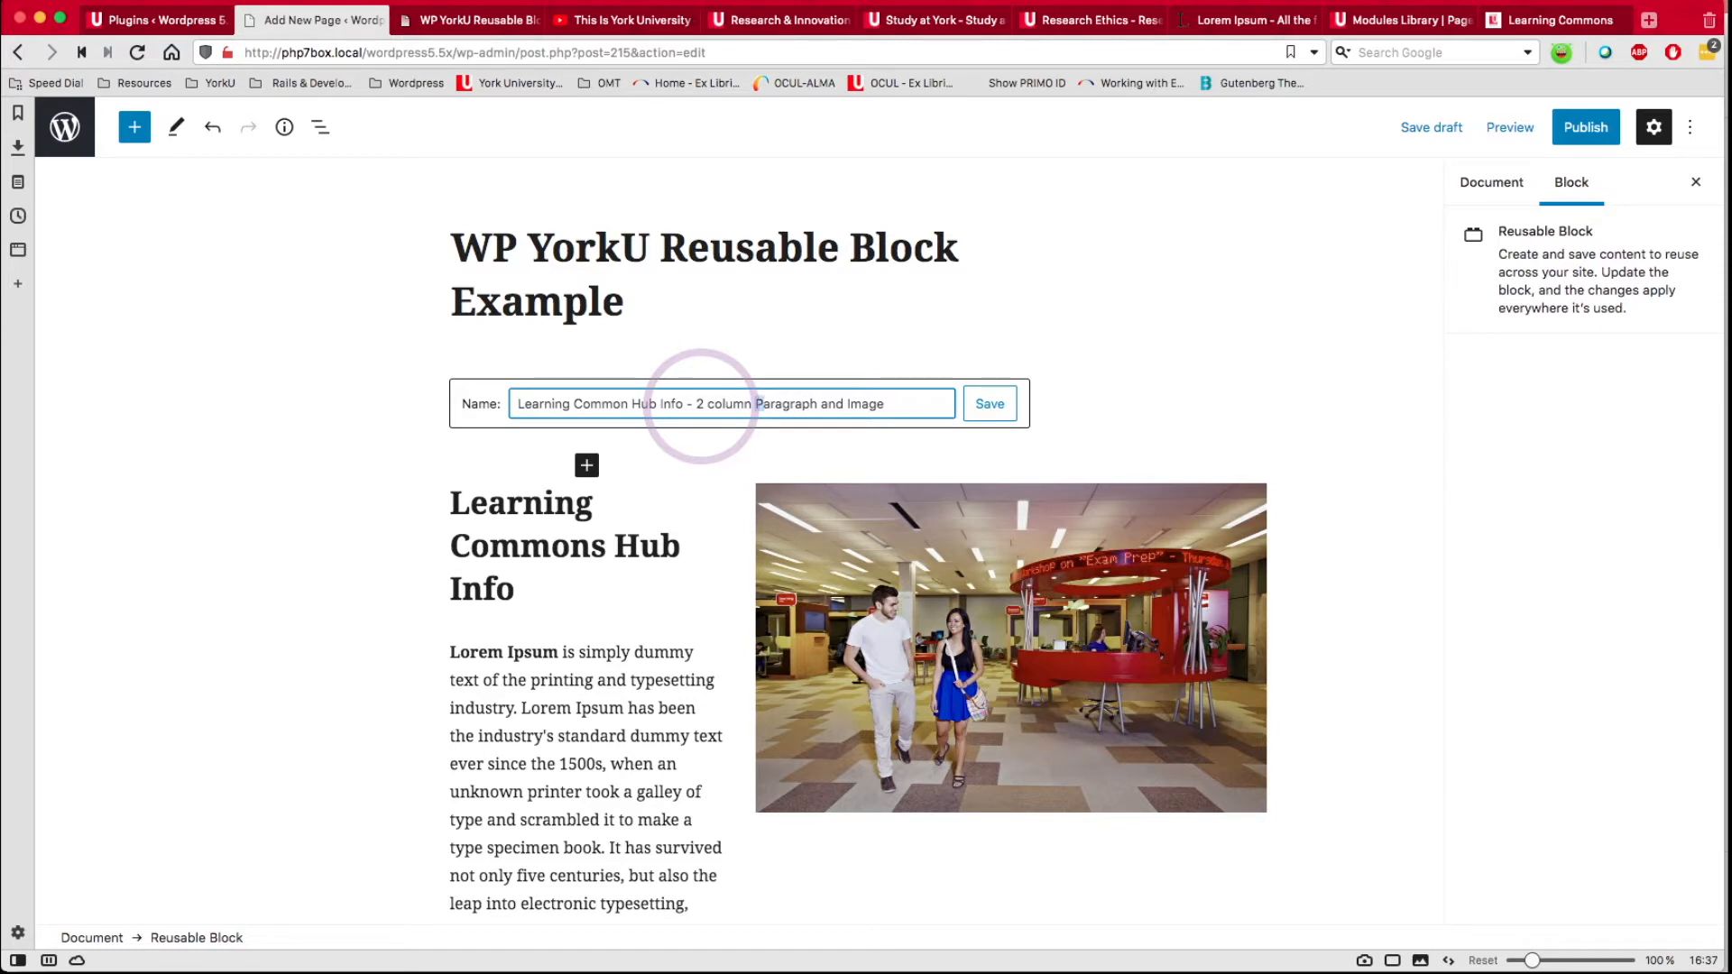
text())
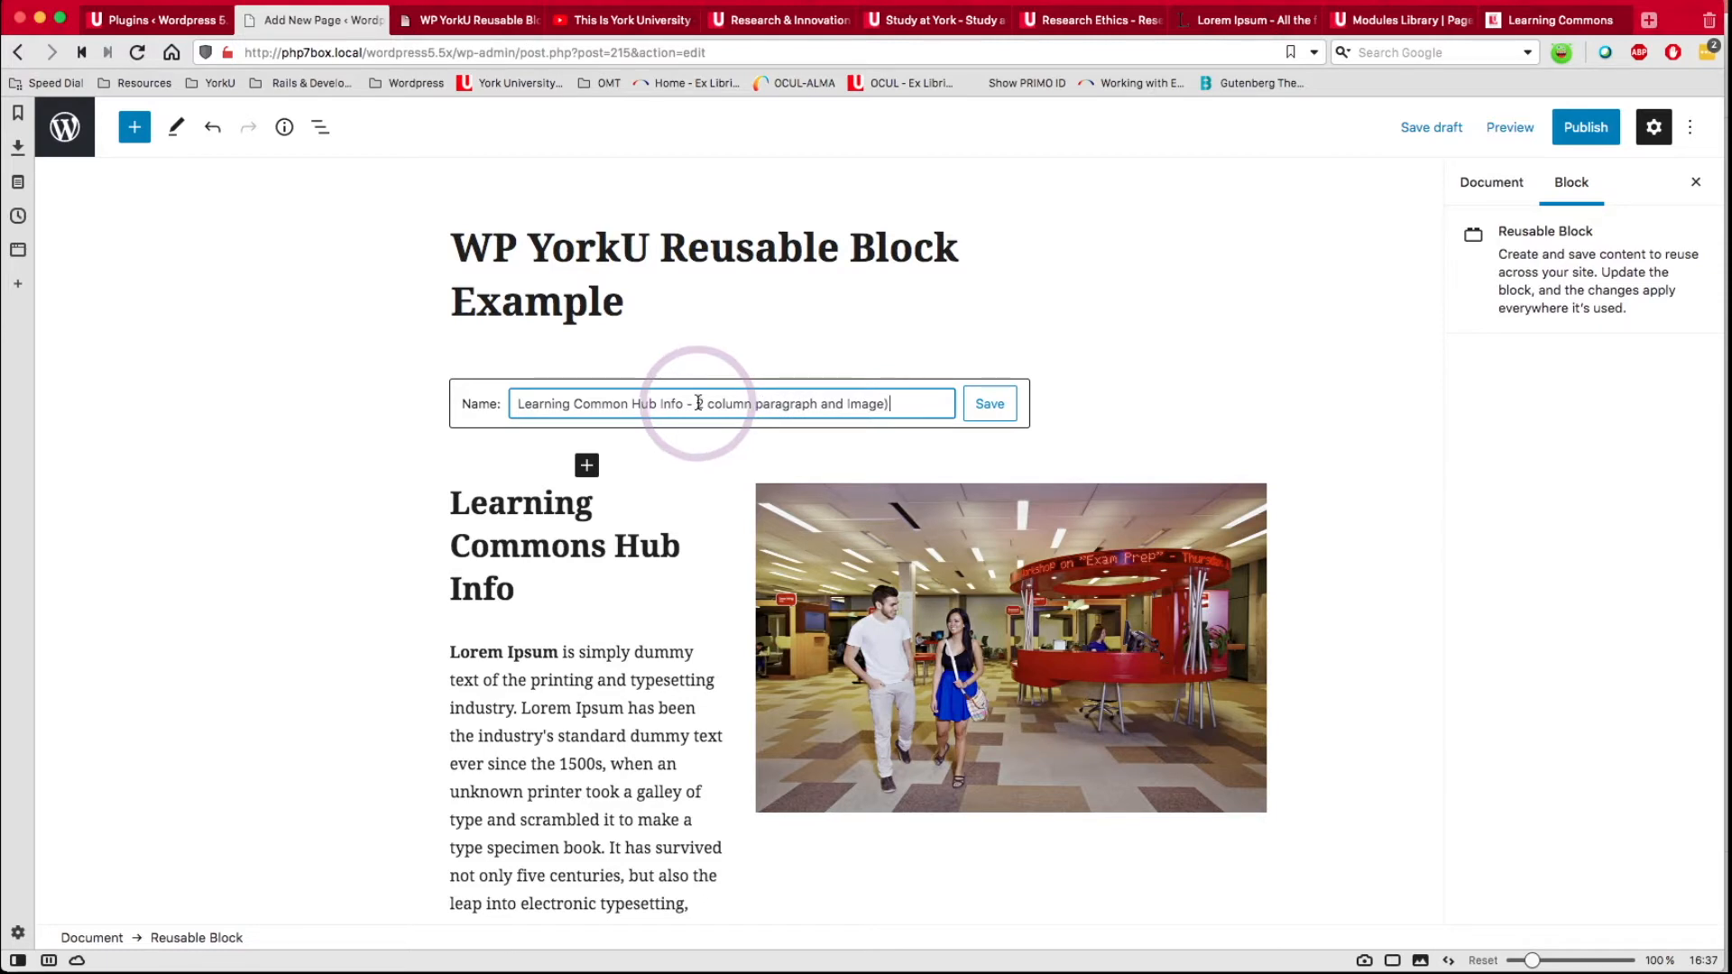
click(695, 404)
text(()
click(698, 404)
text(()
click(990, 406)
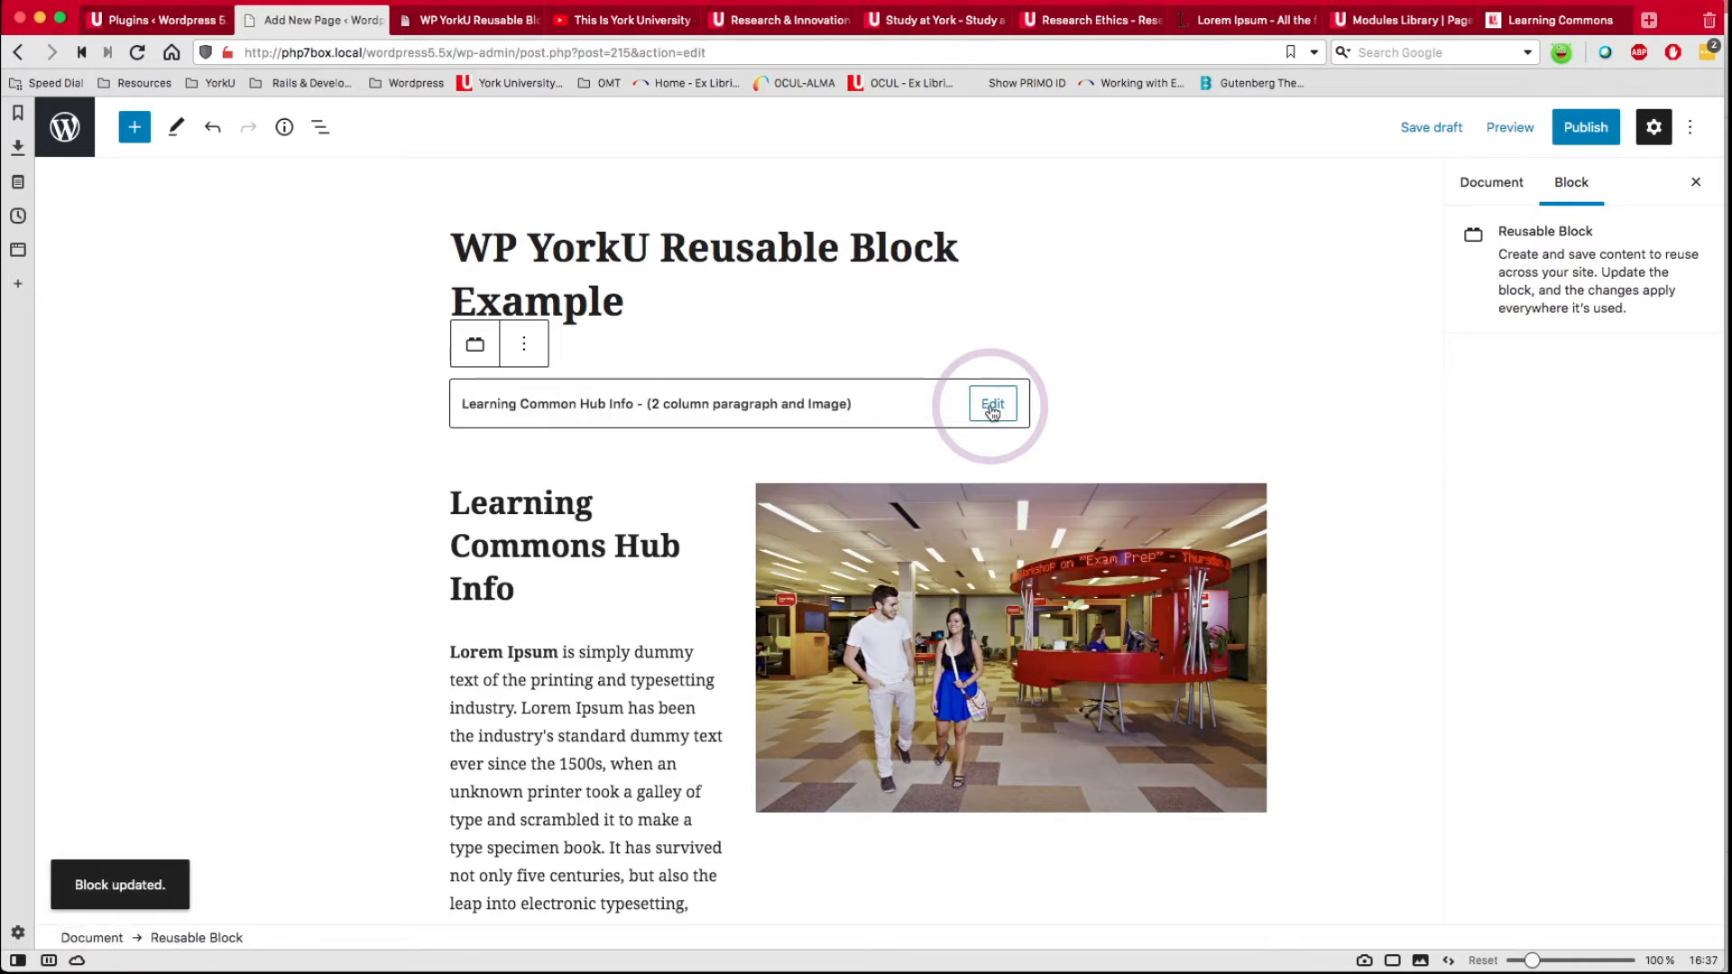
scroll(992, 411, down, 3)
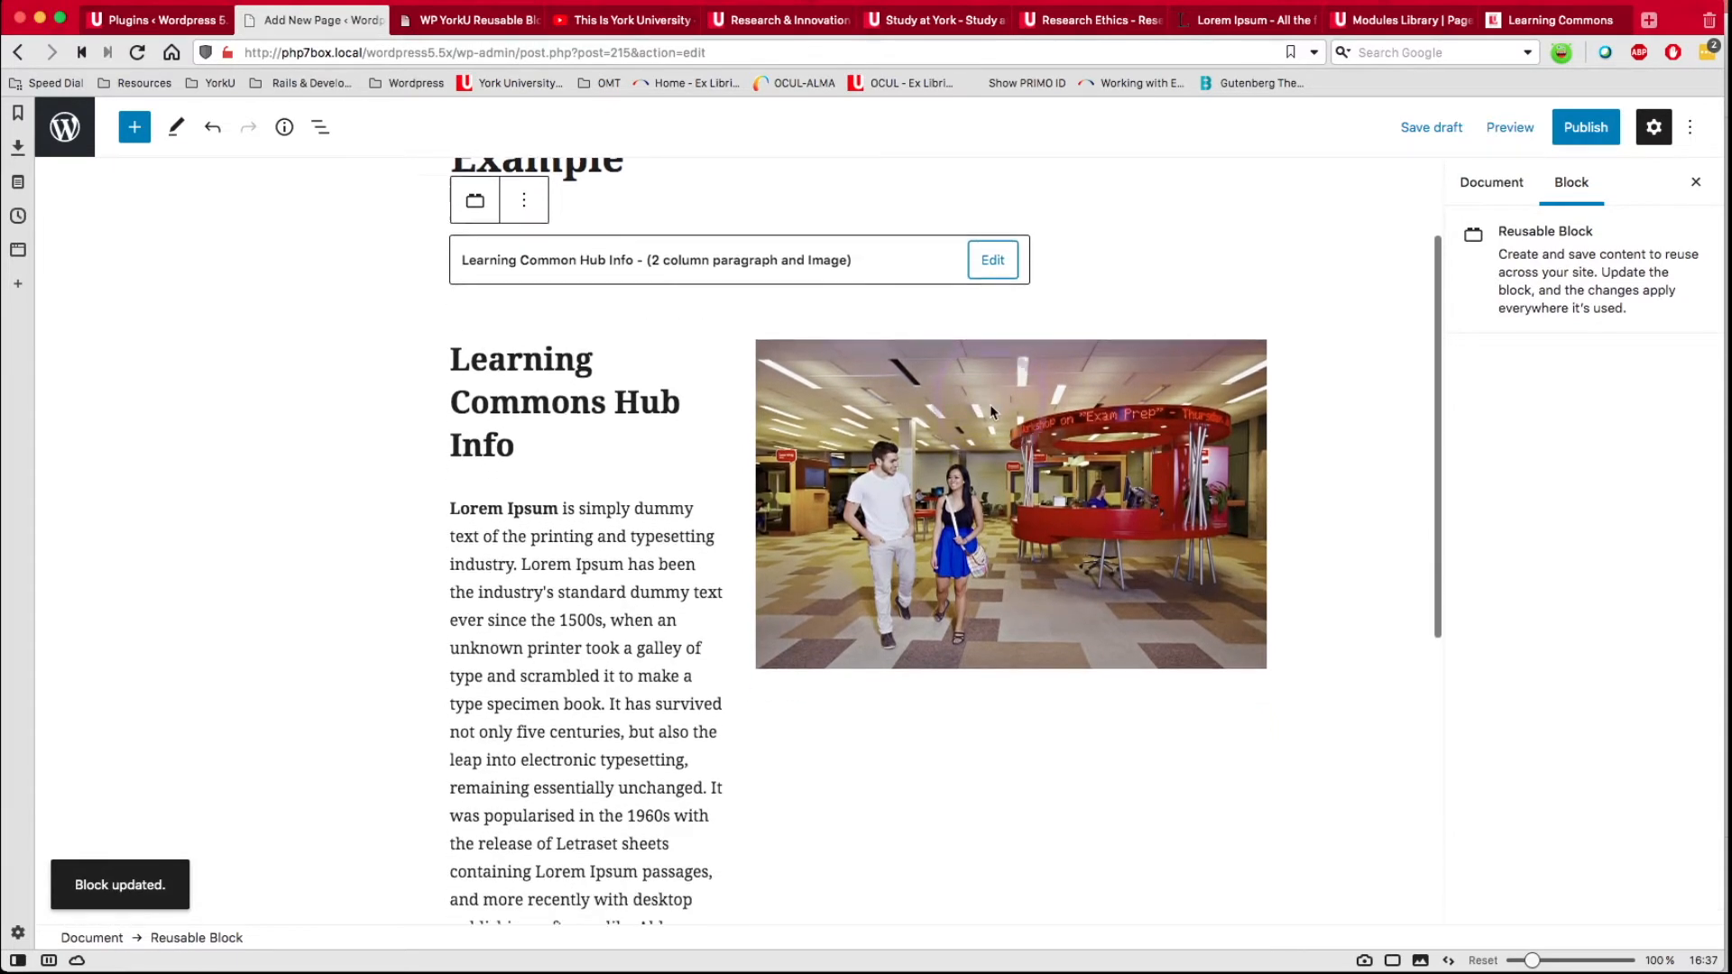
Deselect the saved reusable block and display the list of reusable blocks available for insertion.
scroll(991, 412, up, 2)
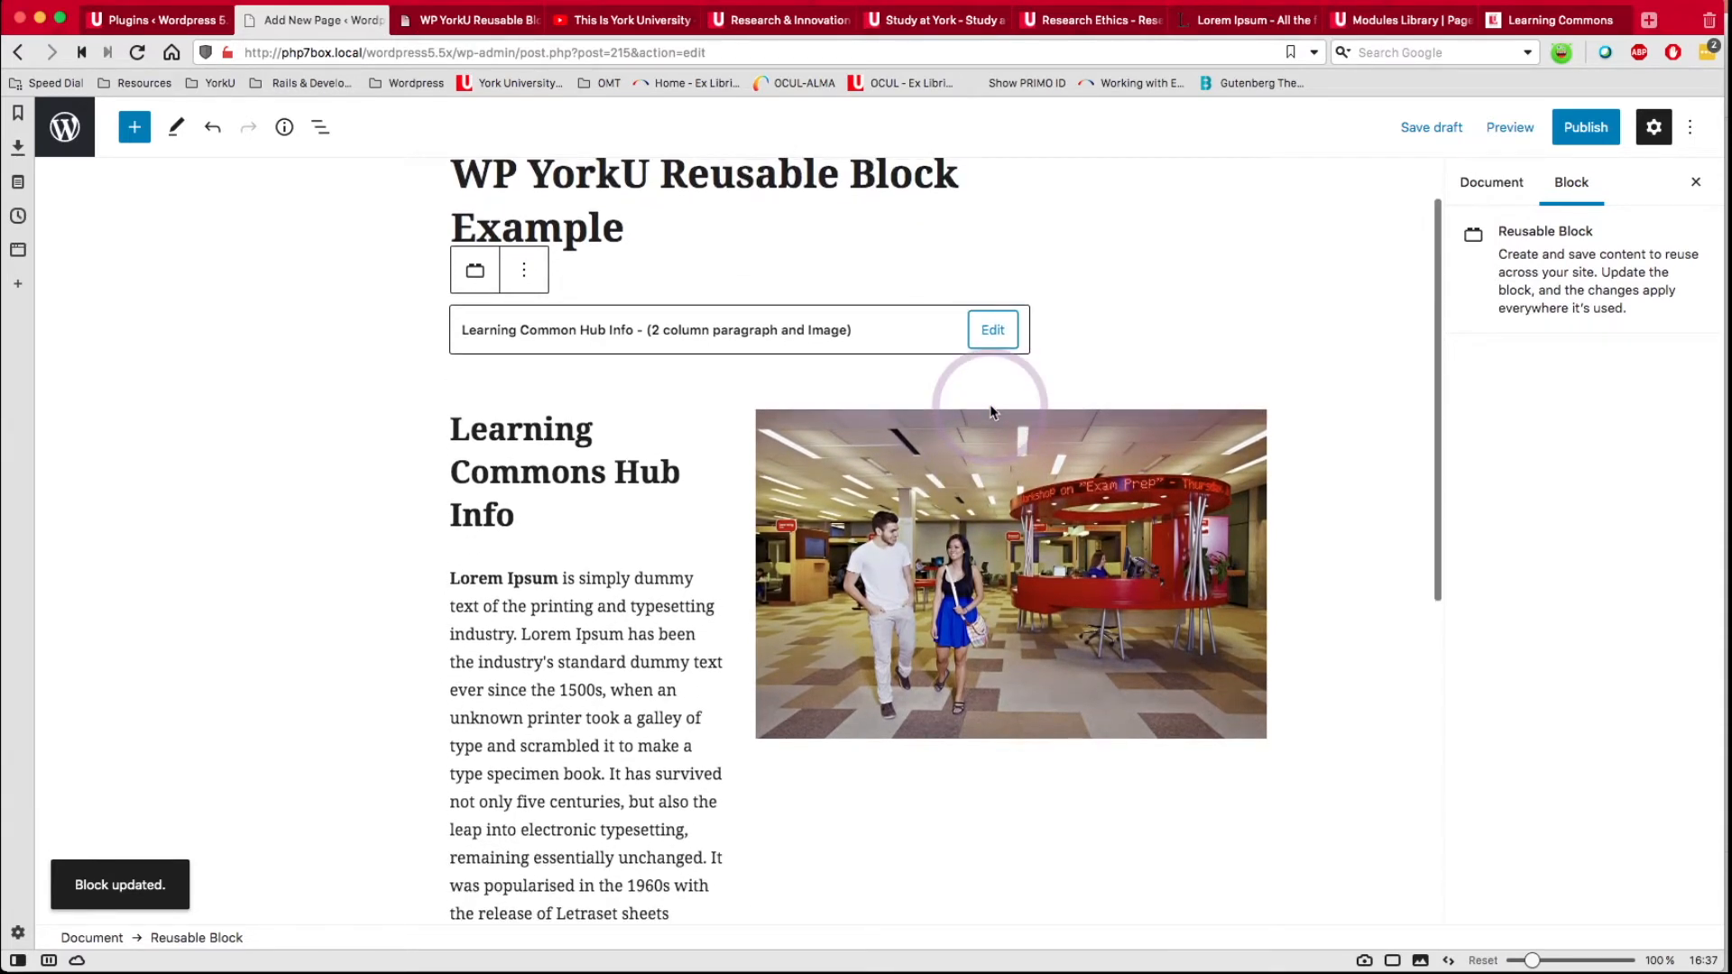
scroll(991, 411, up, 1)
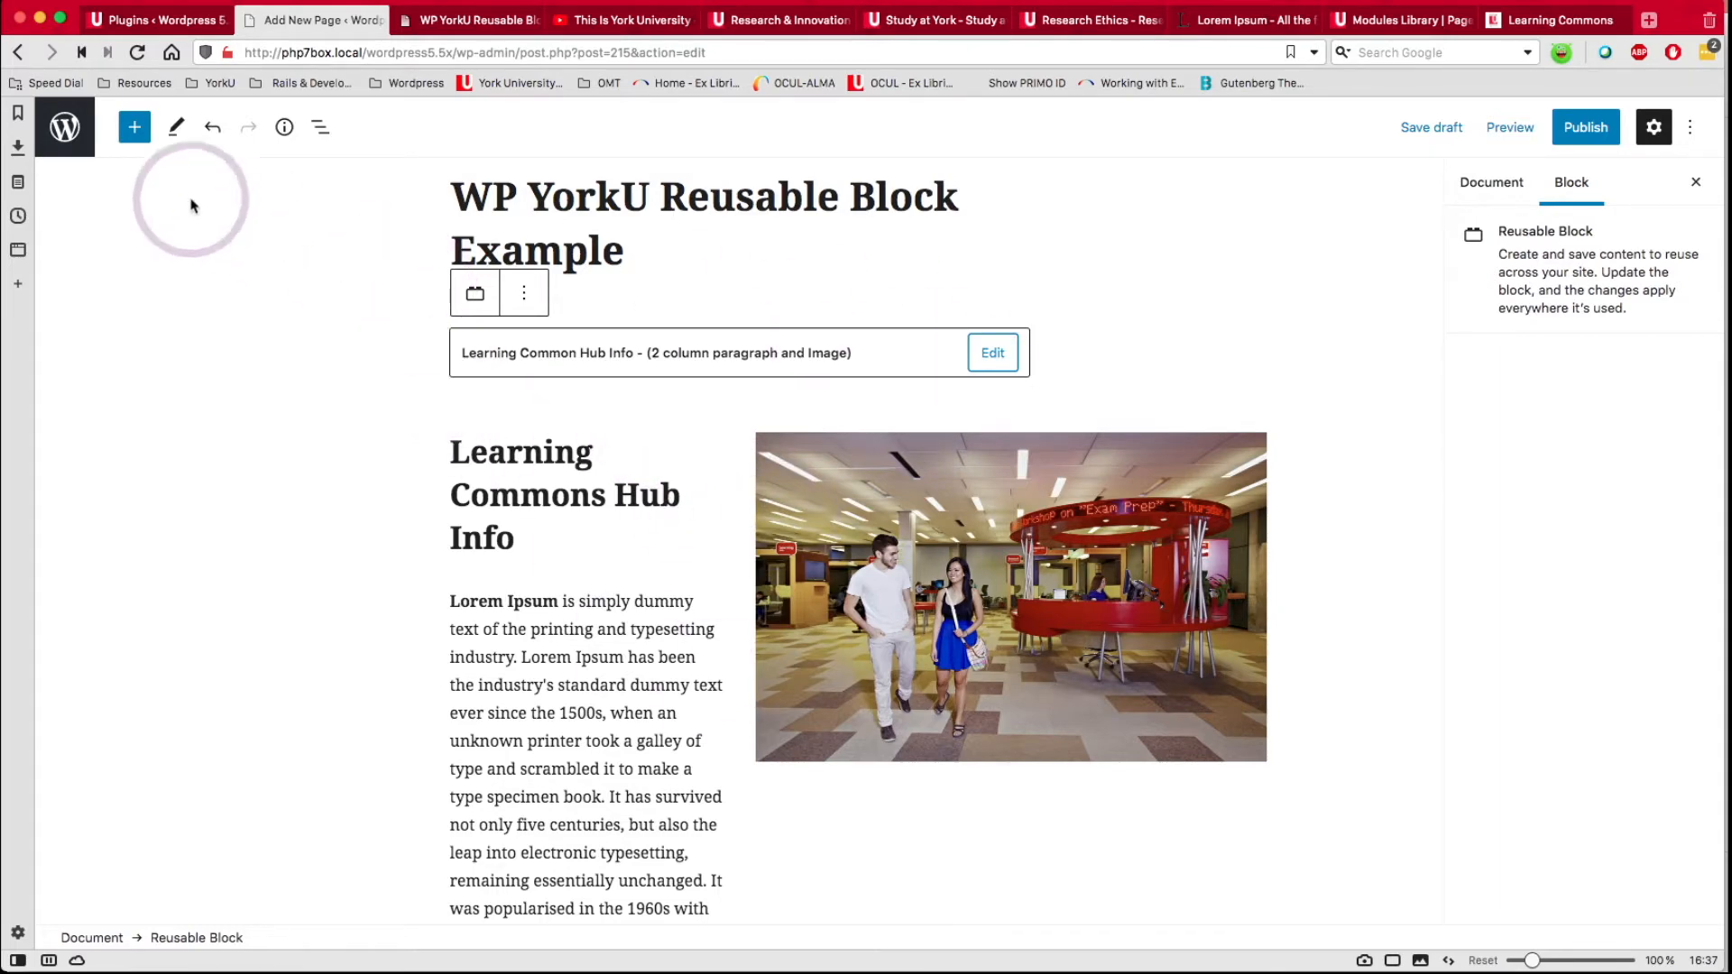
scroll(523, 592, down, 5)
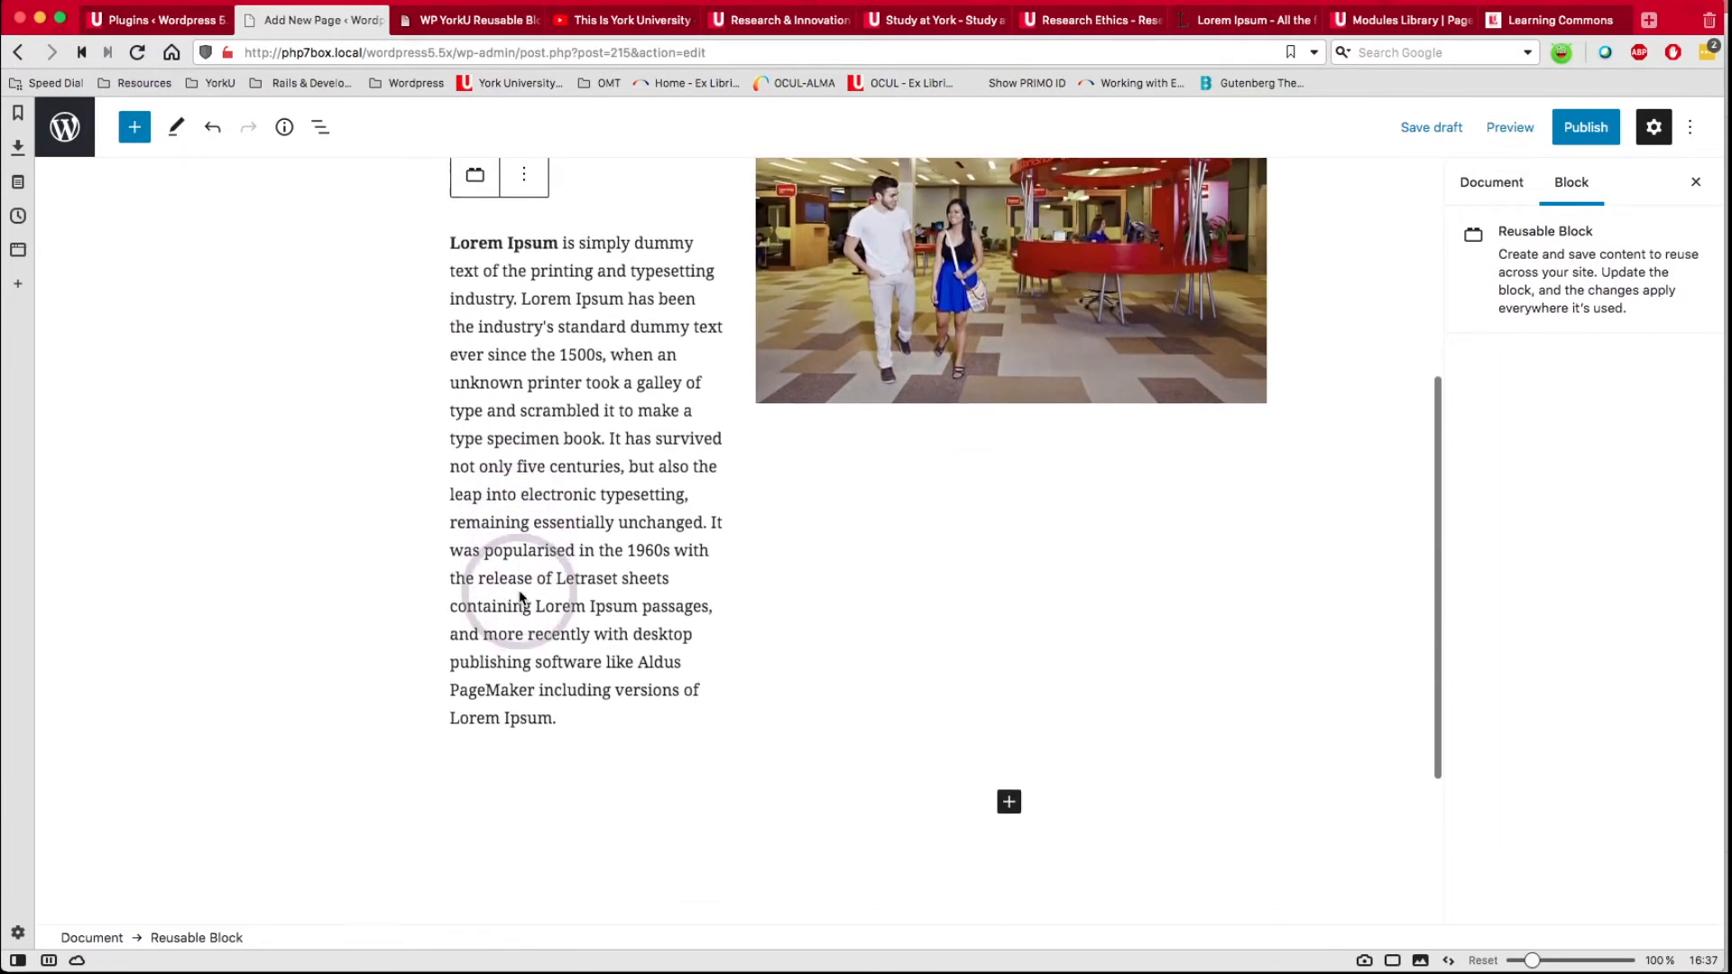
scroll(524, 677, down, 2)
click(499, 688)
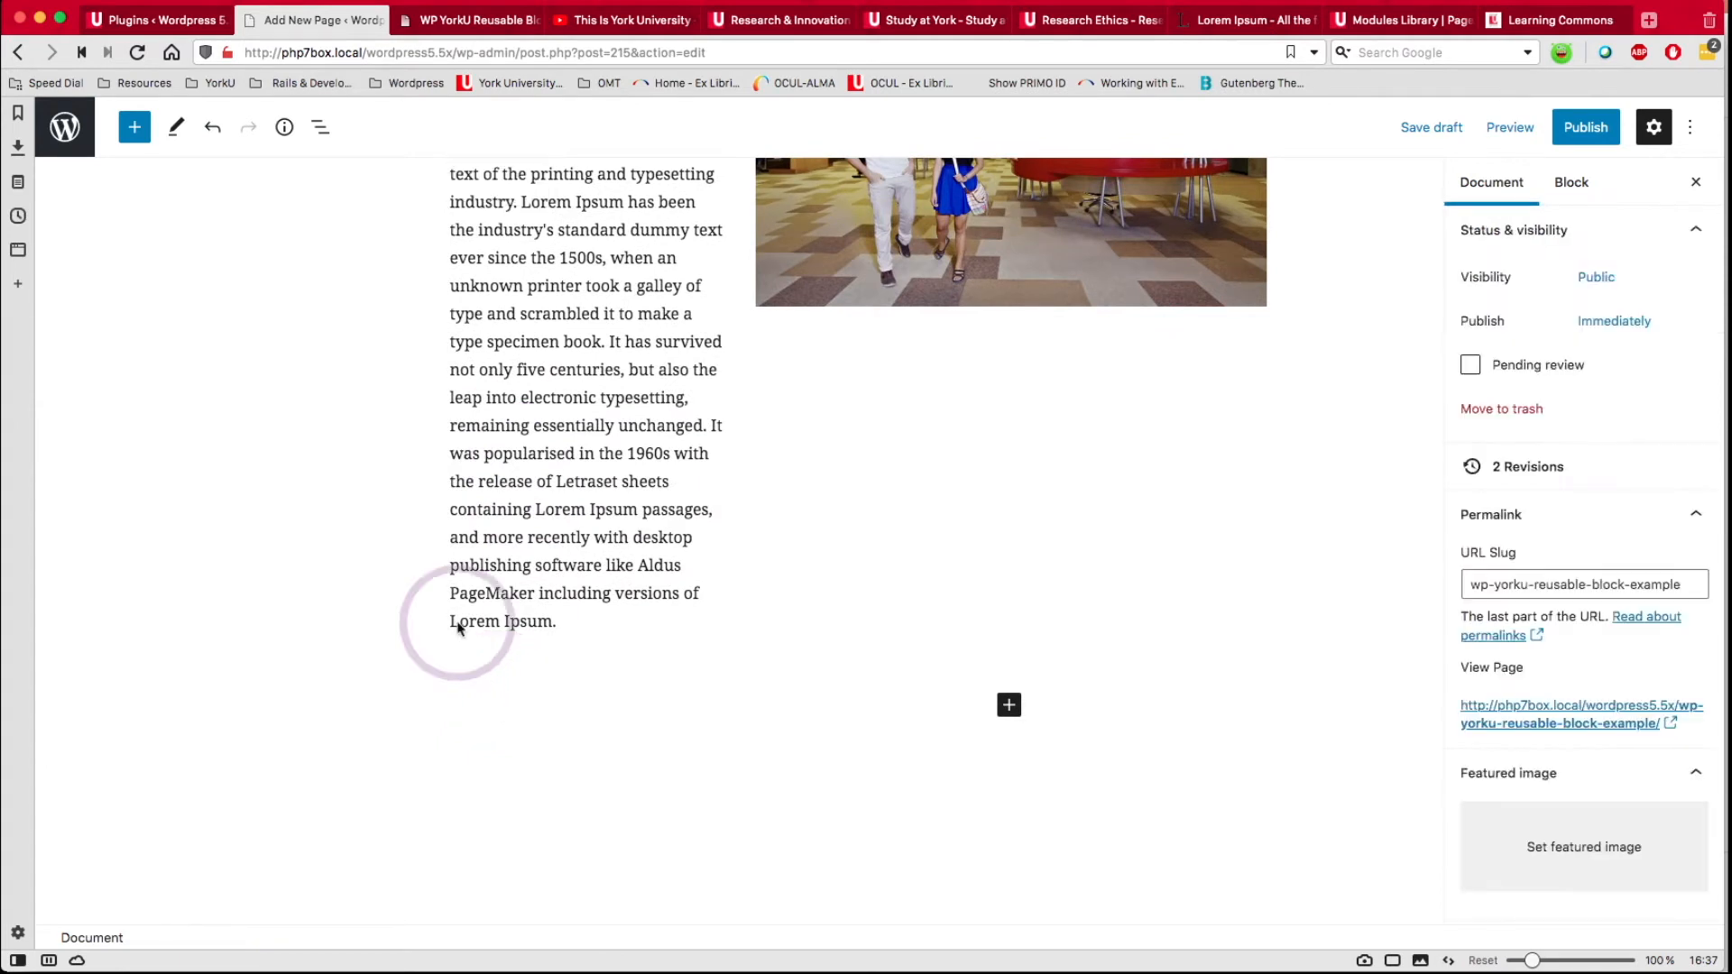
click(135, 131)
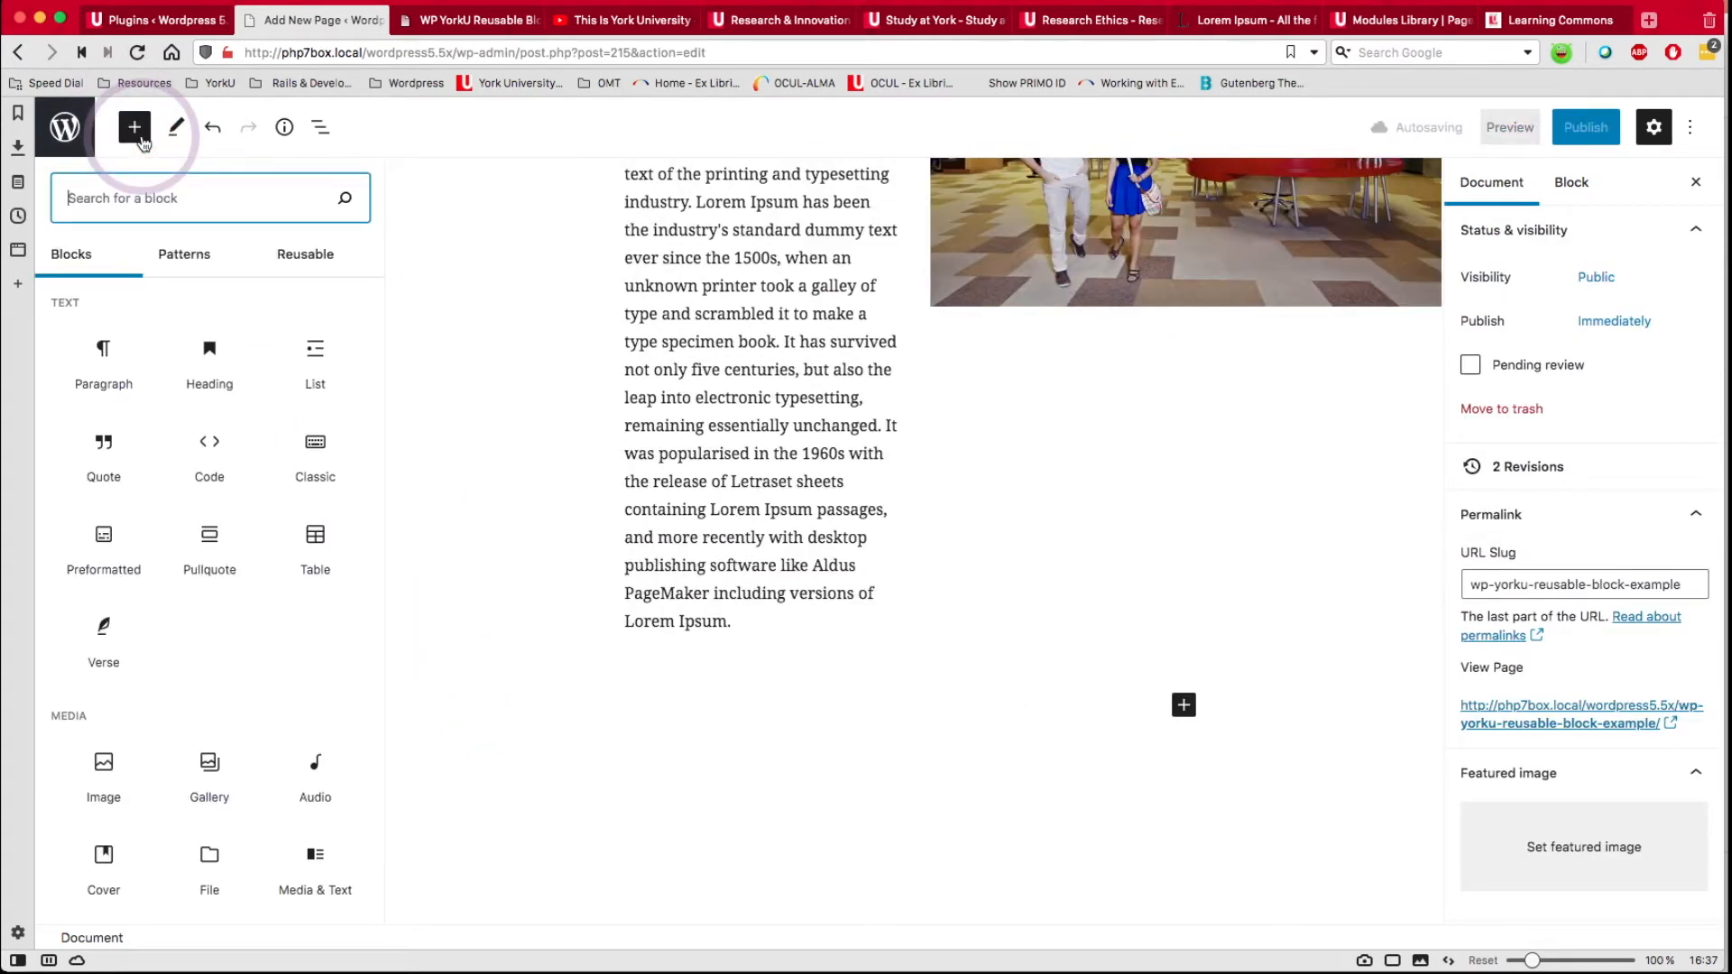
click(307, 256)
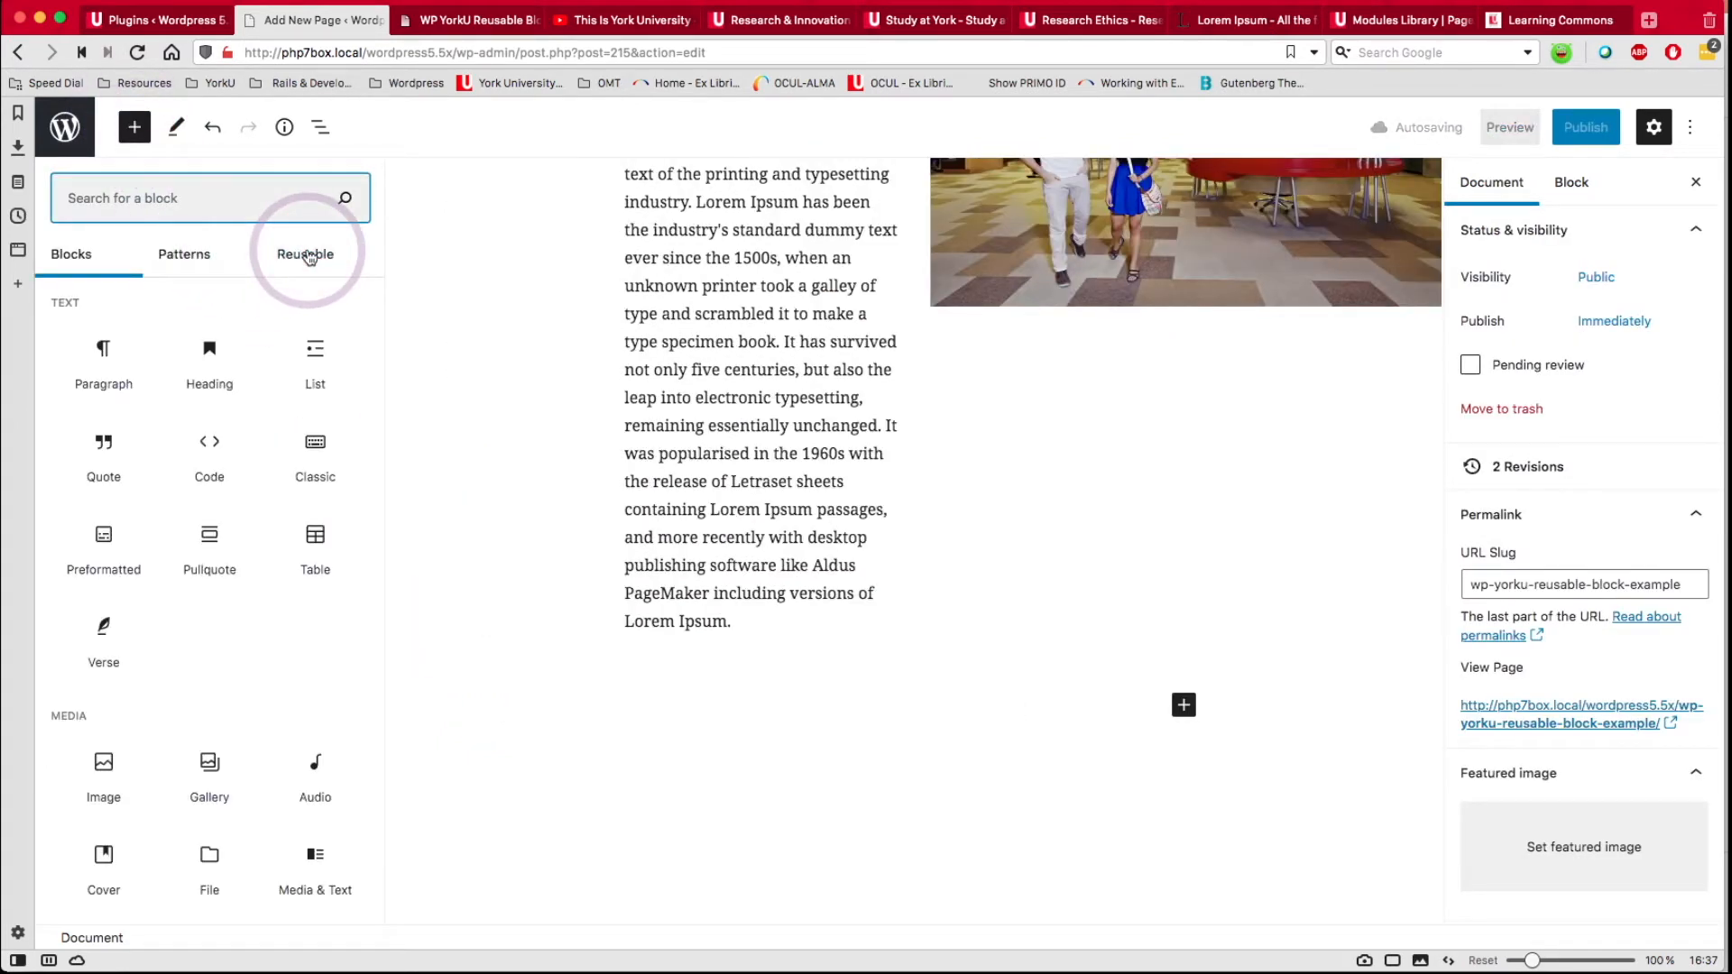
click(306, 256)
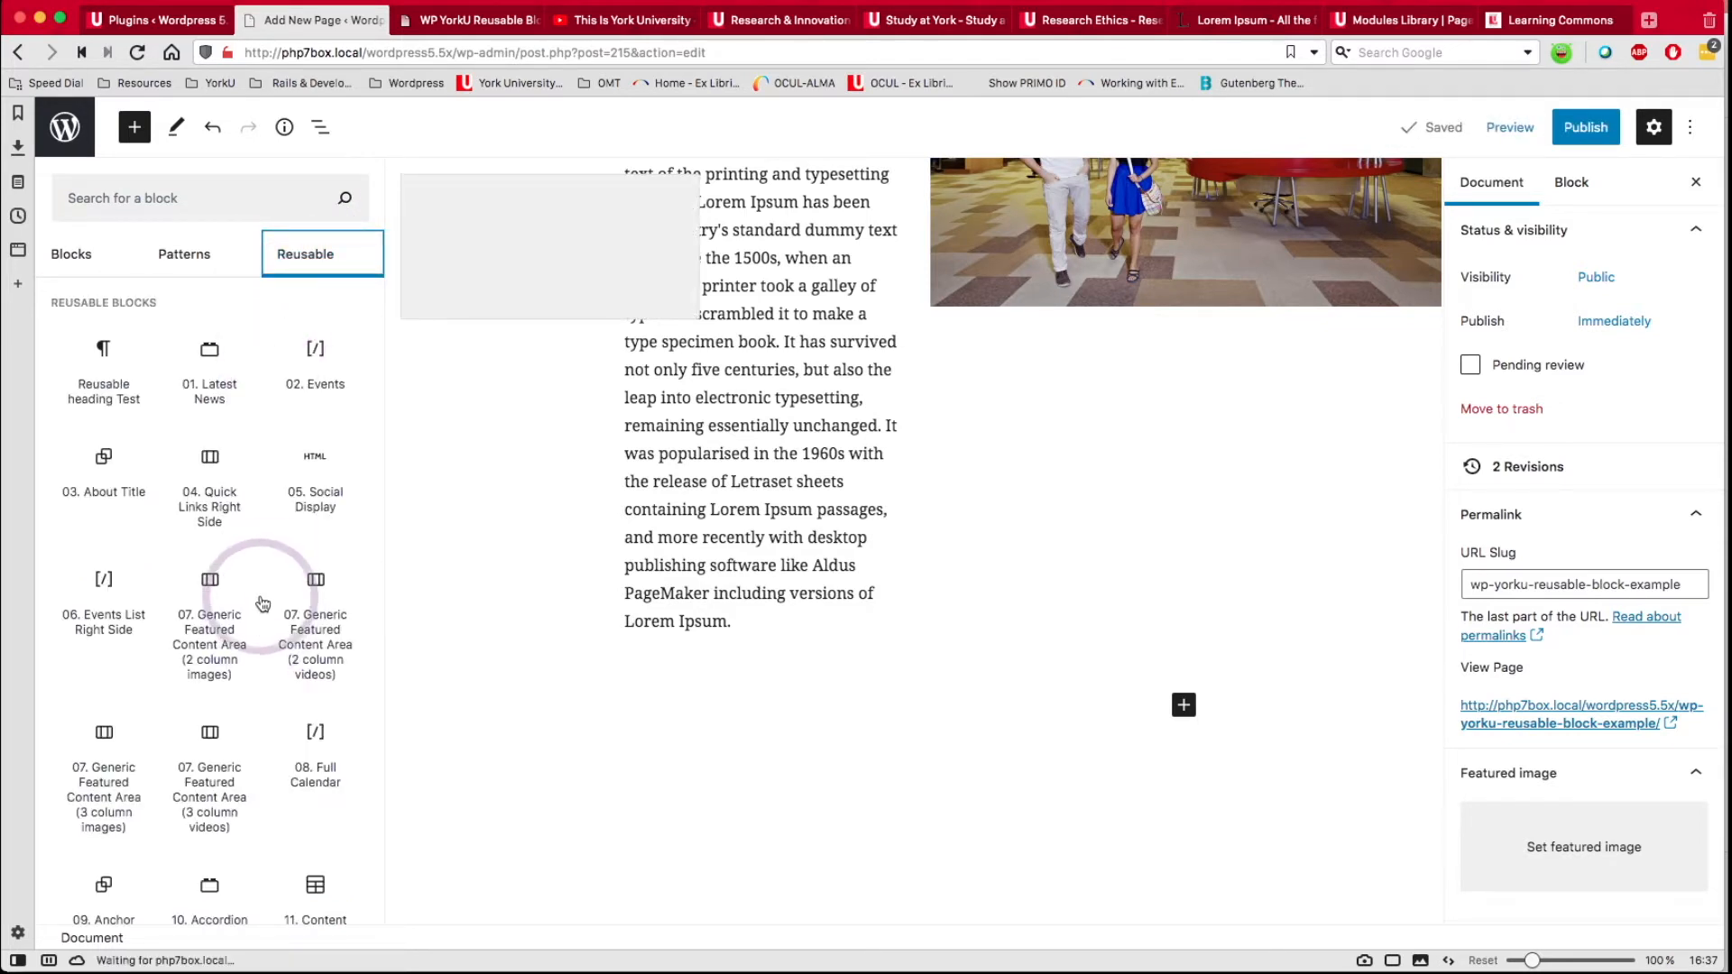
Search the reusable blocks for "lear" and insert "Learning Common Hub Info - (2 column paragraph and Image)" below the existing one.
click(236, 217)
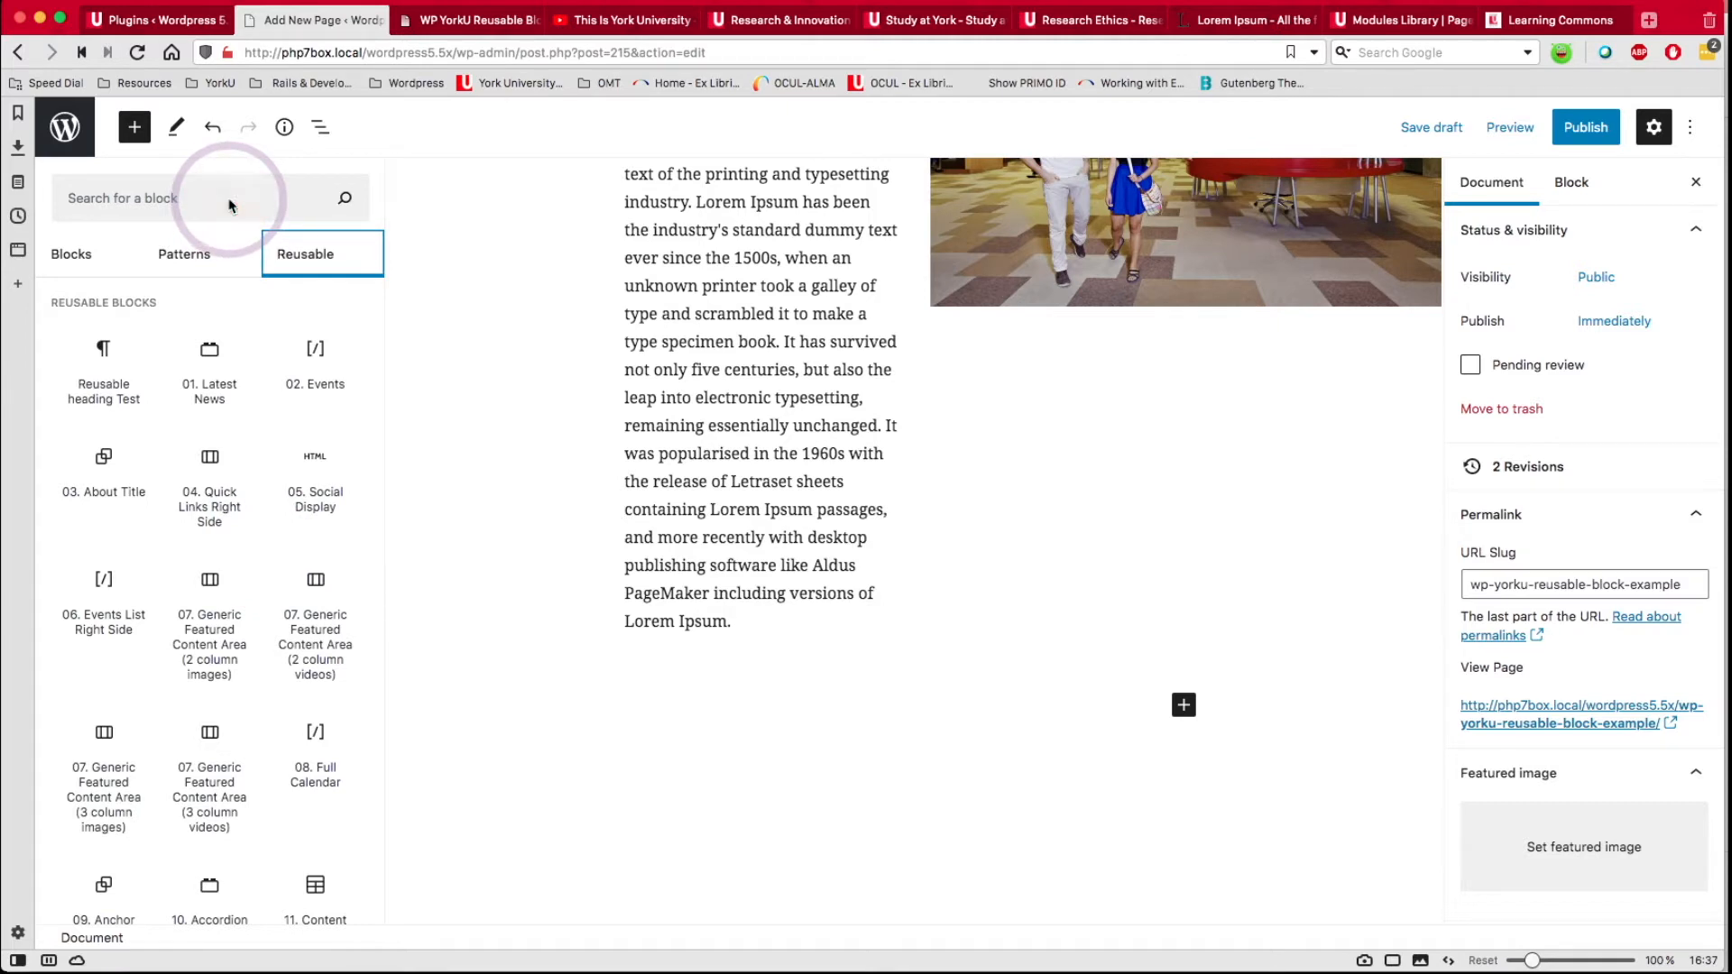
click(162, 201)
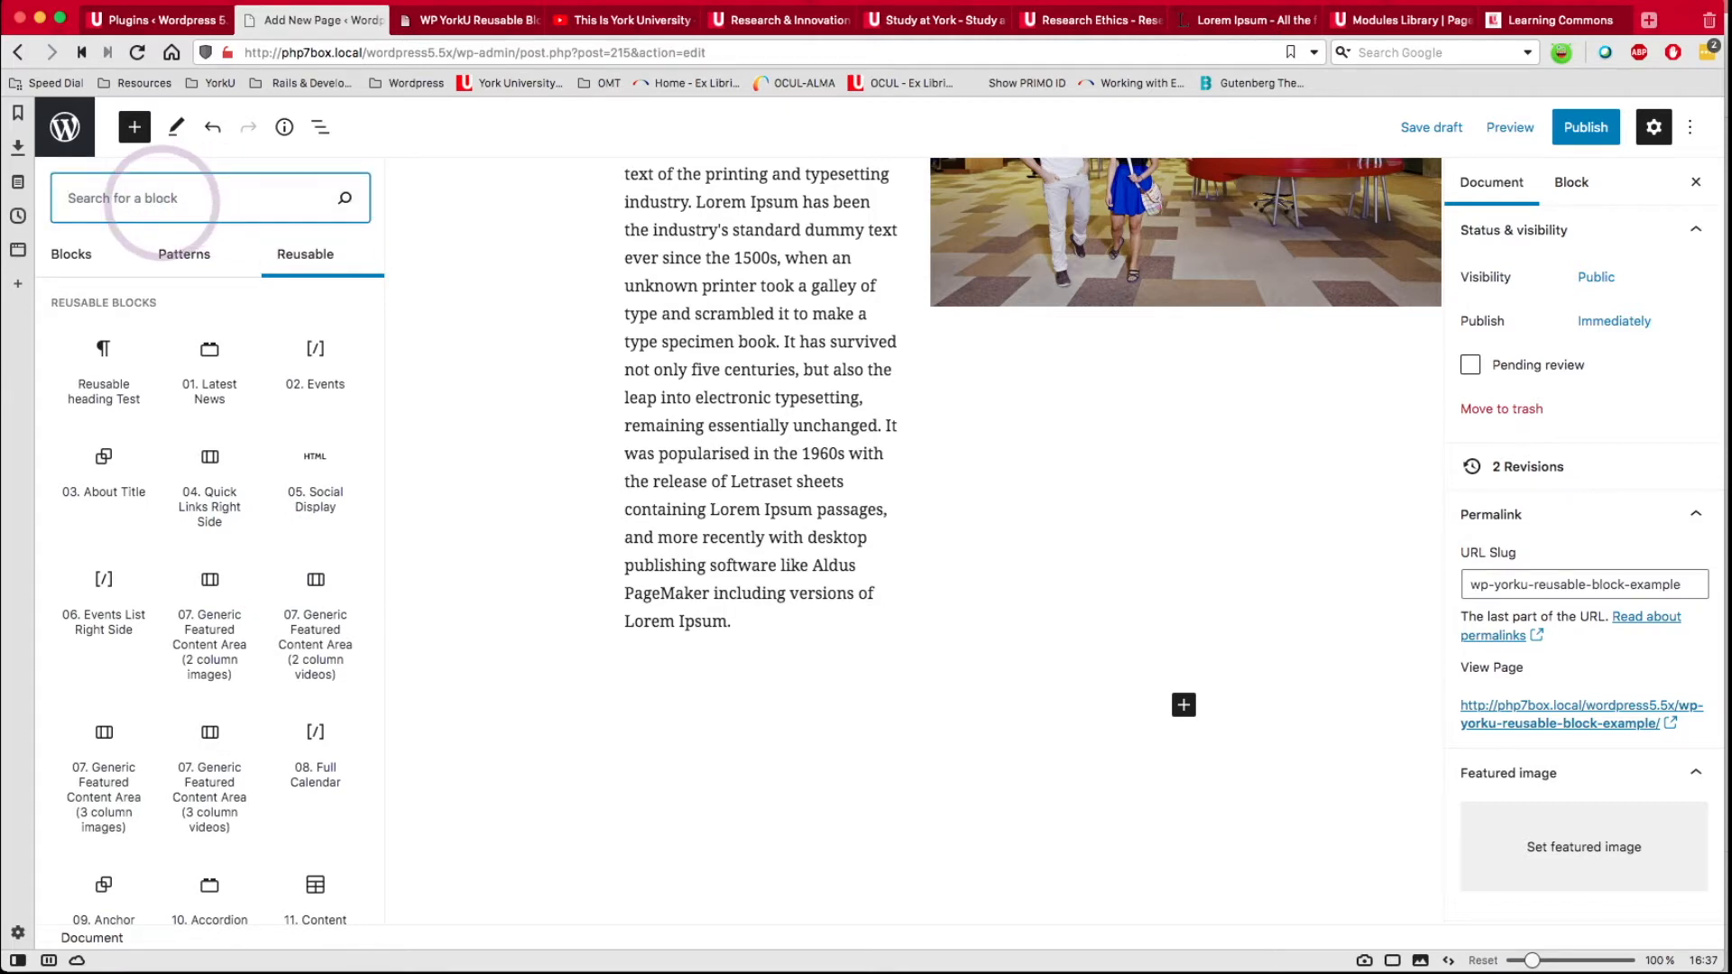
text(lear)
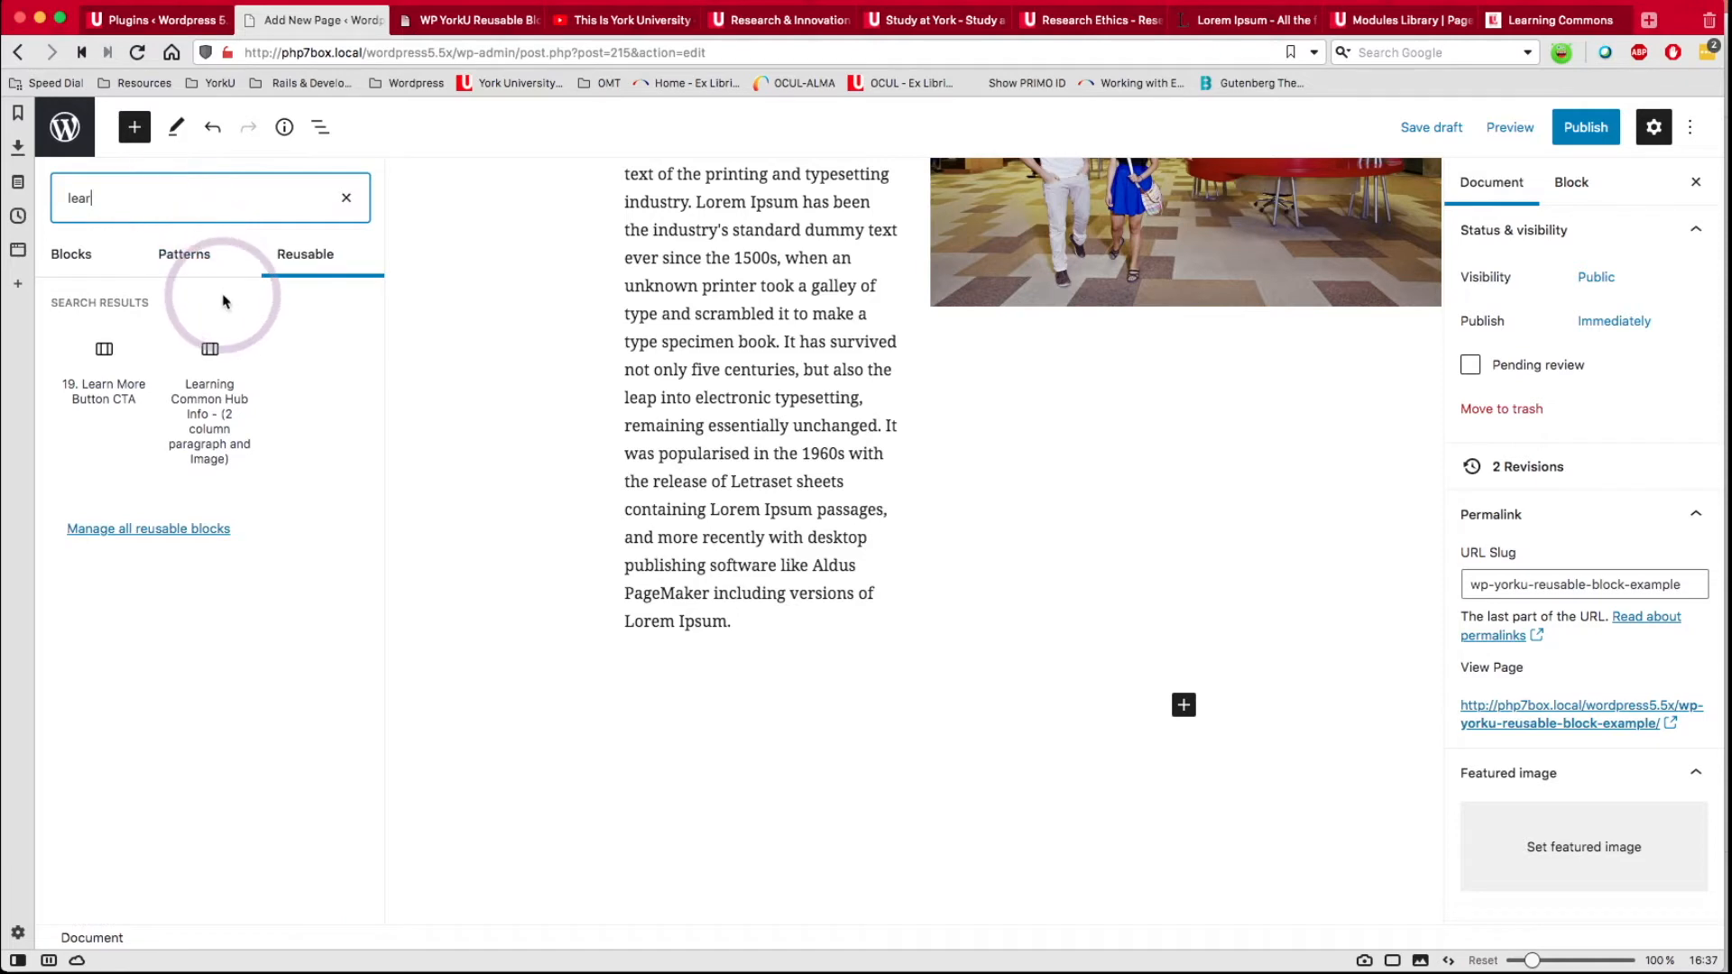
mouse_move(213, 391)
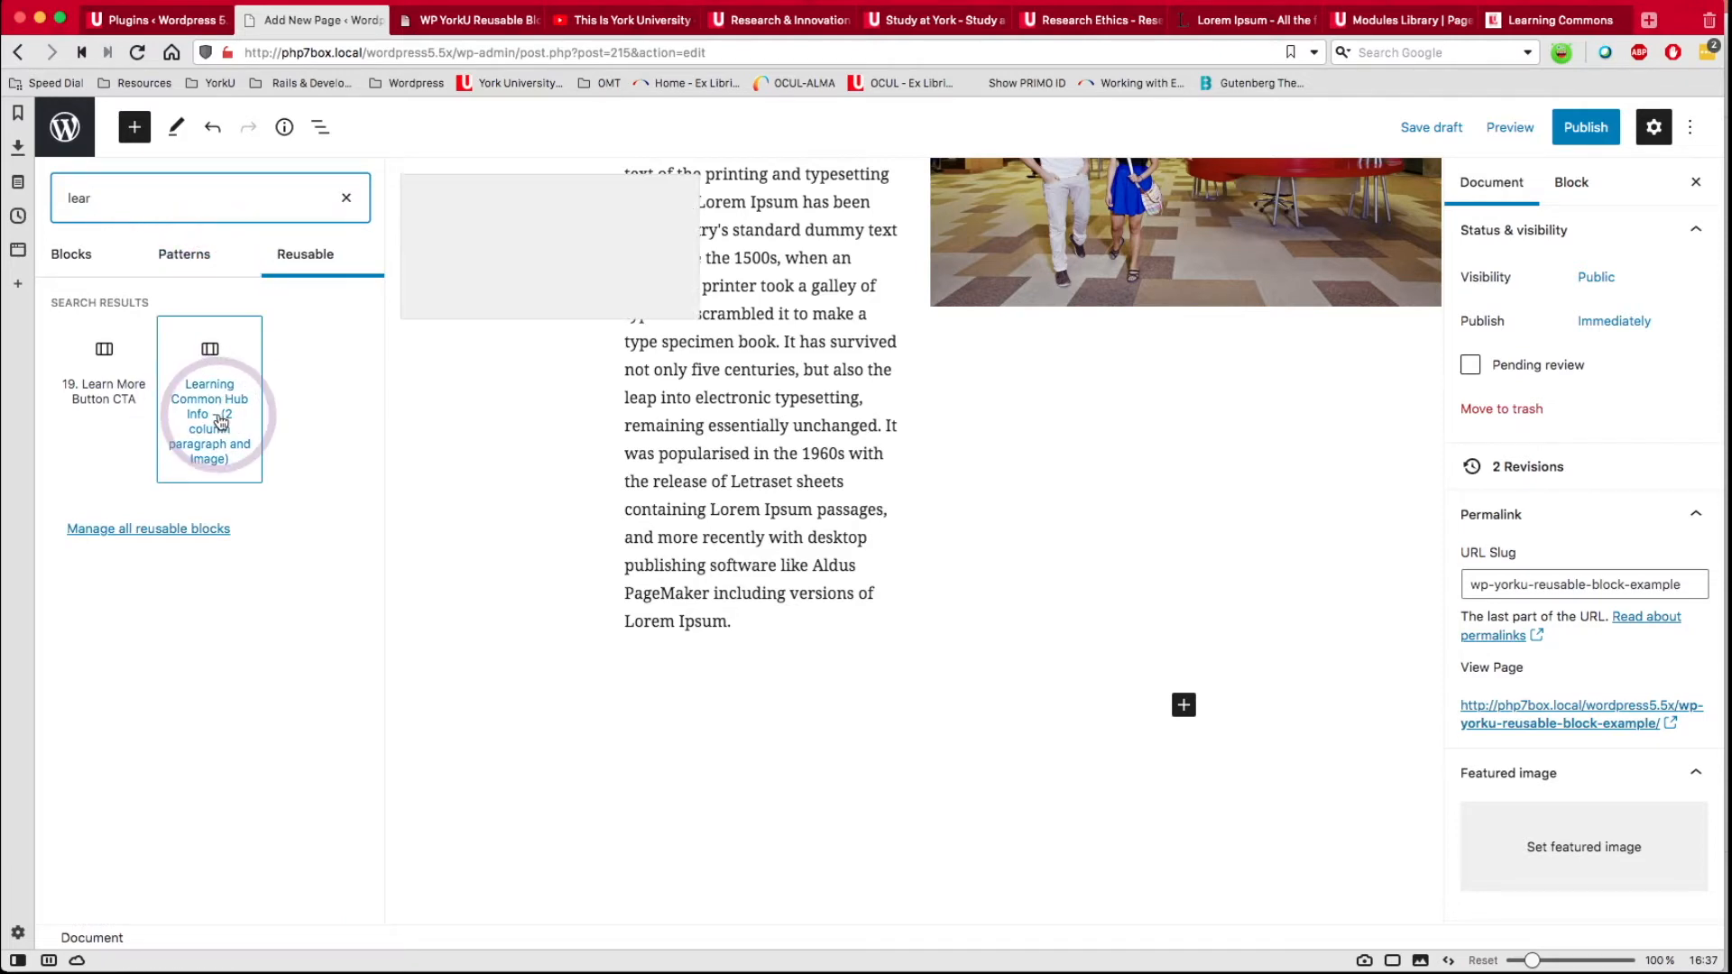
click(219, 421)
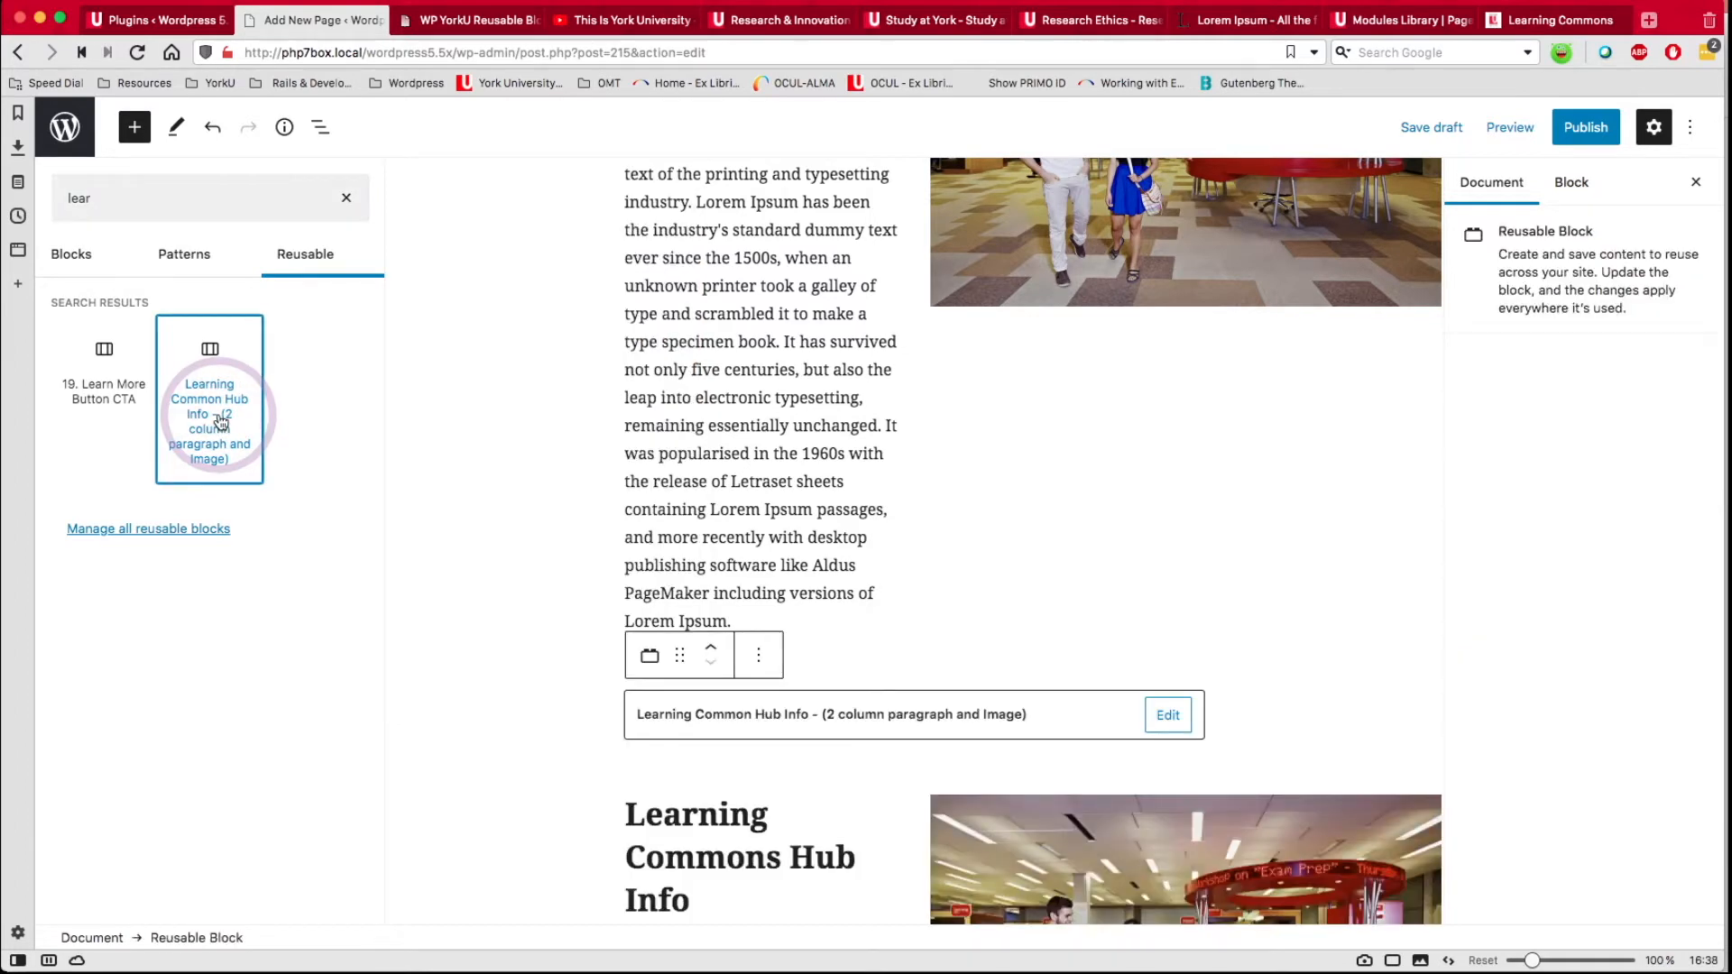
Open the first reusable block on the page for editing and change its heading to "Learning Commons Hub Info Part 2".
scroll(757, 664, down, 5)
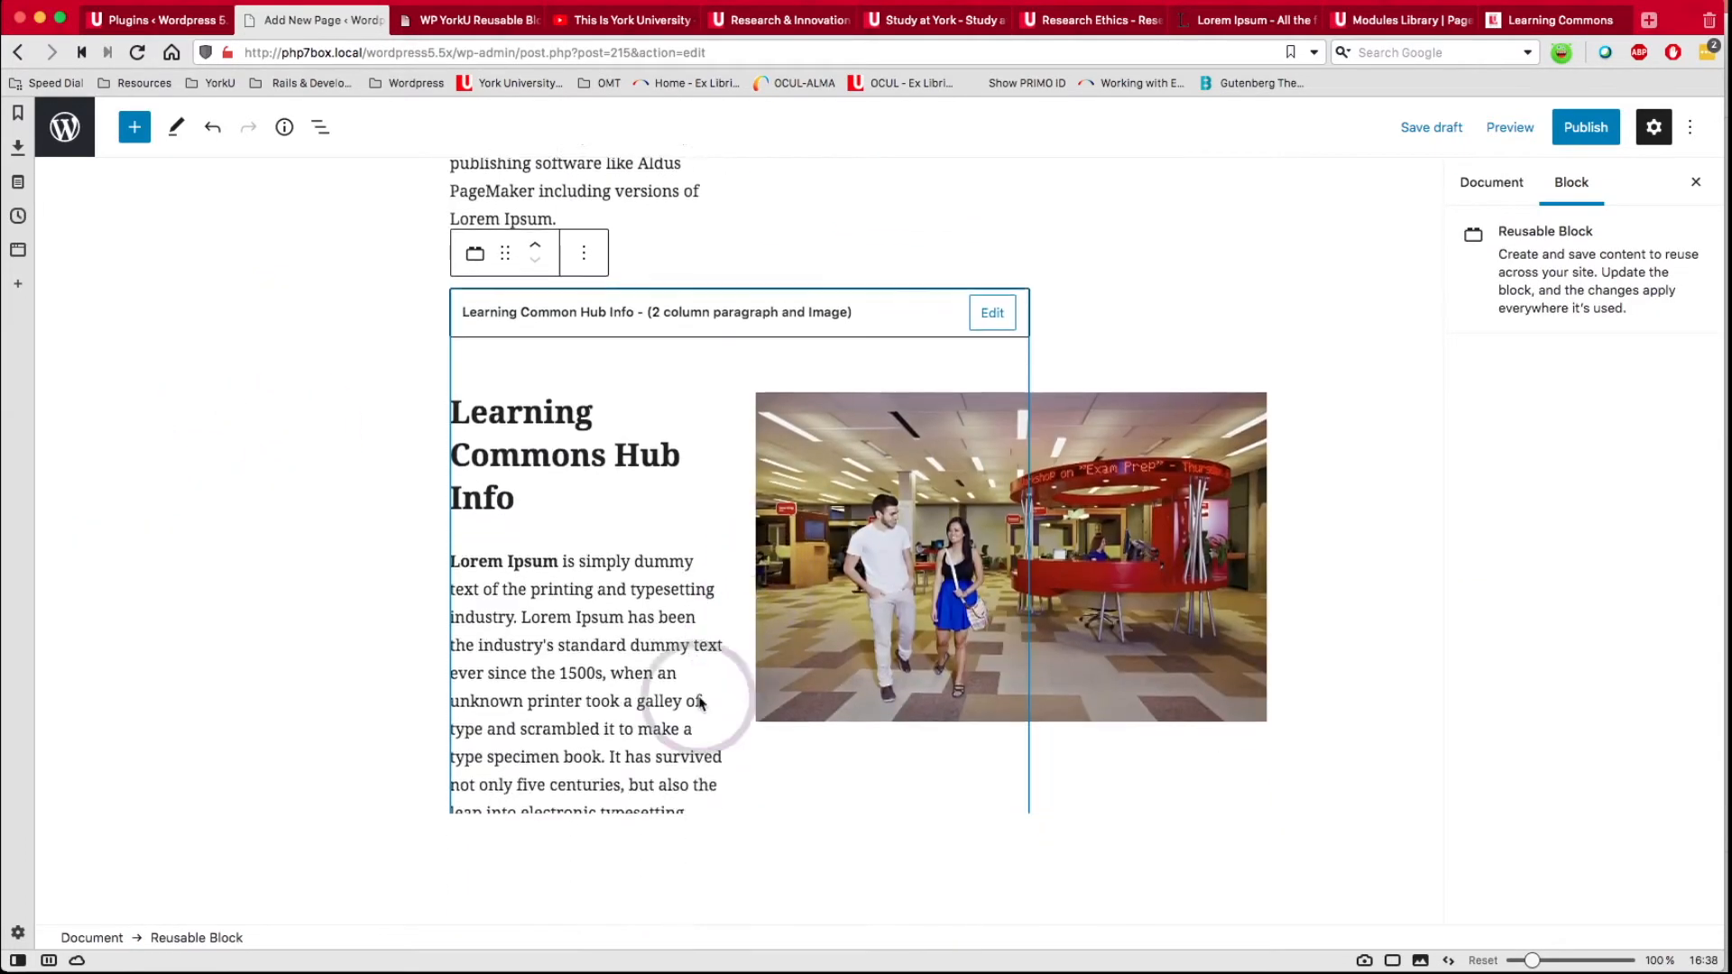
scroll(739, 646, up, 1)
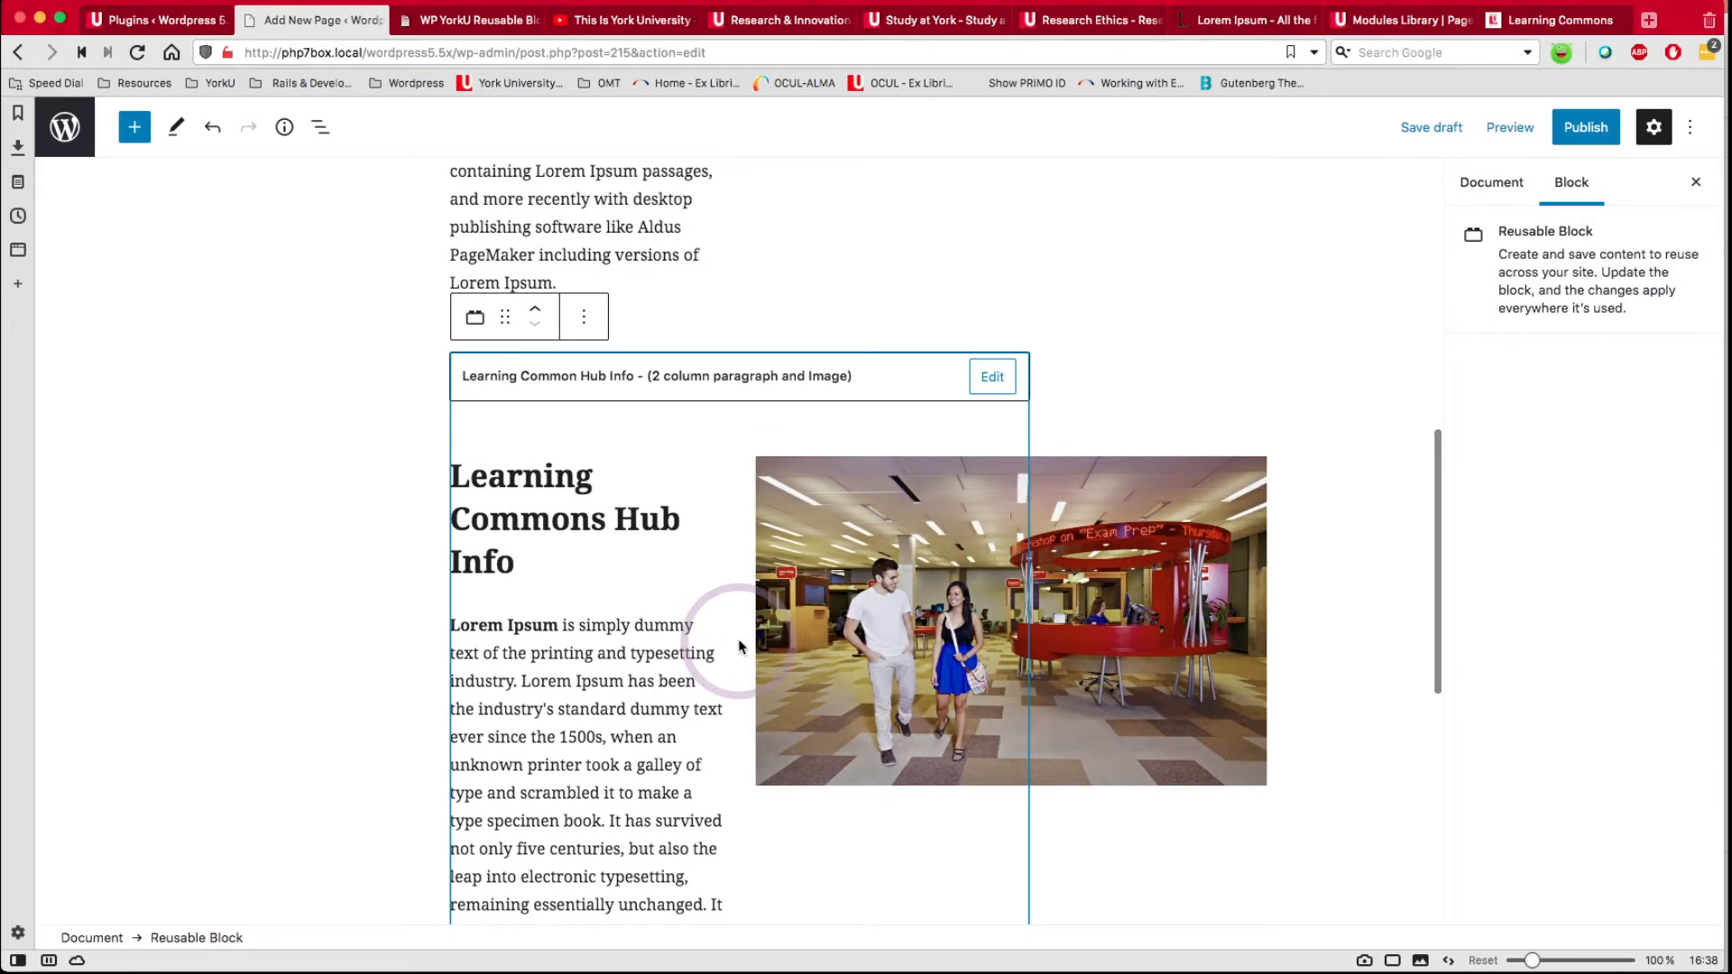
scroll(739, 646, up, 1)
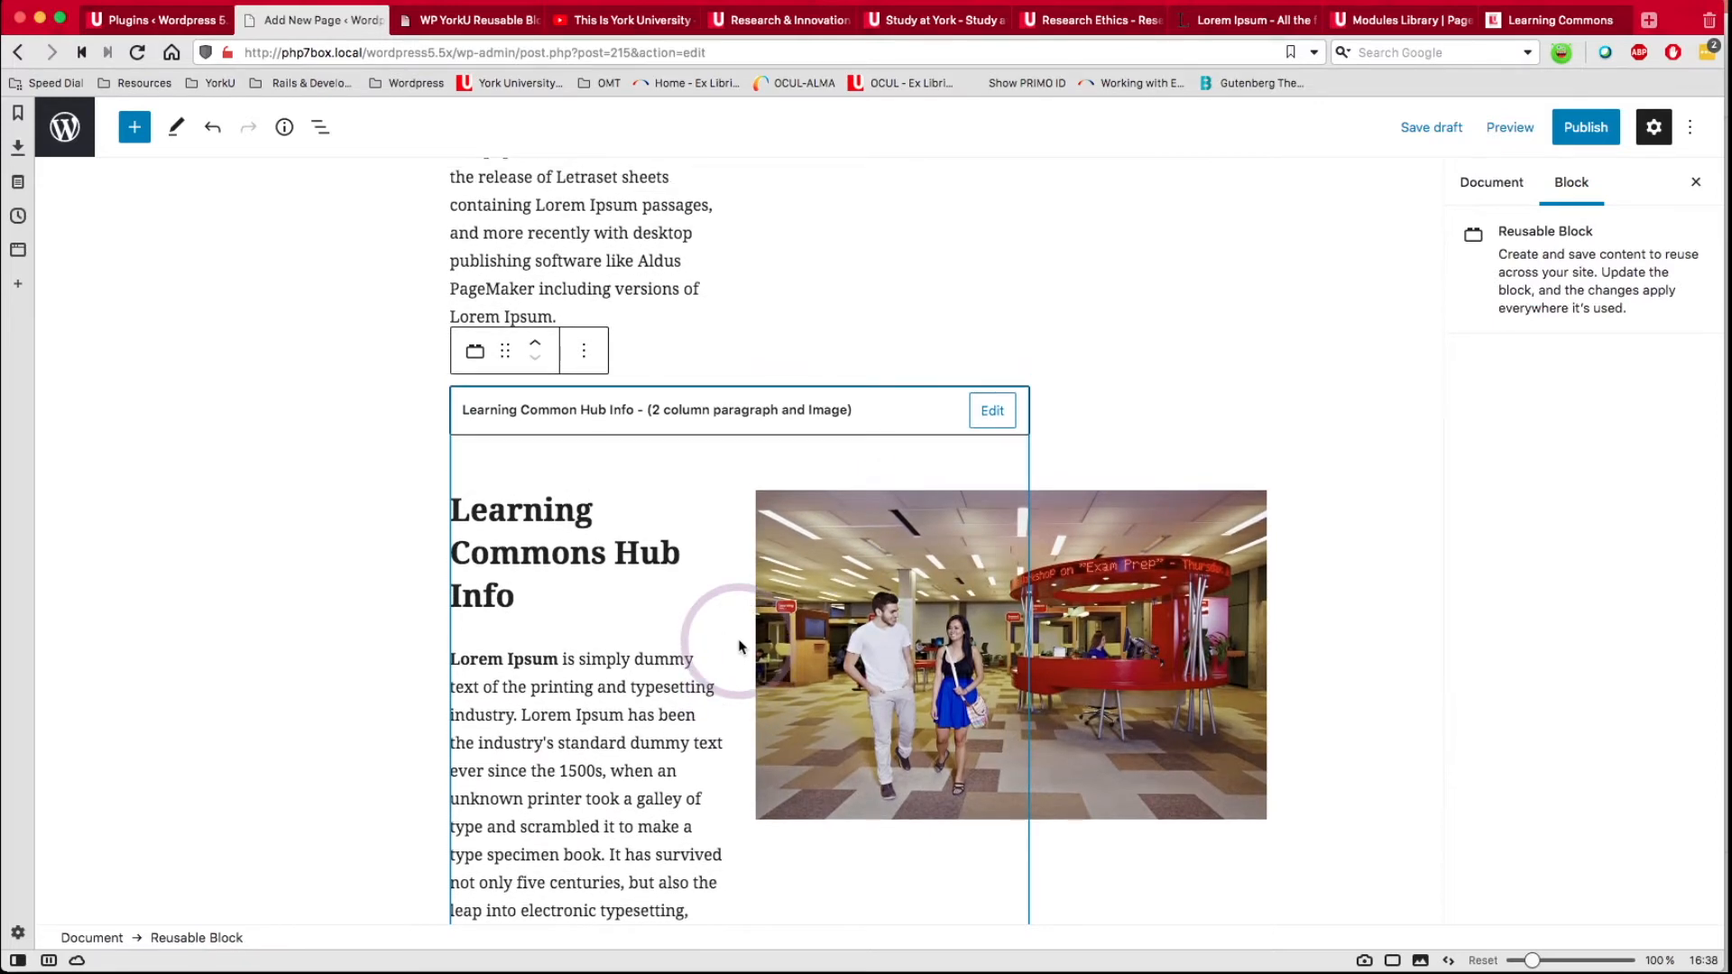
scroll(739, 646, up, 6)
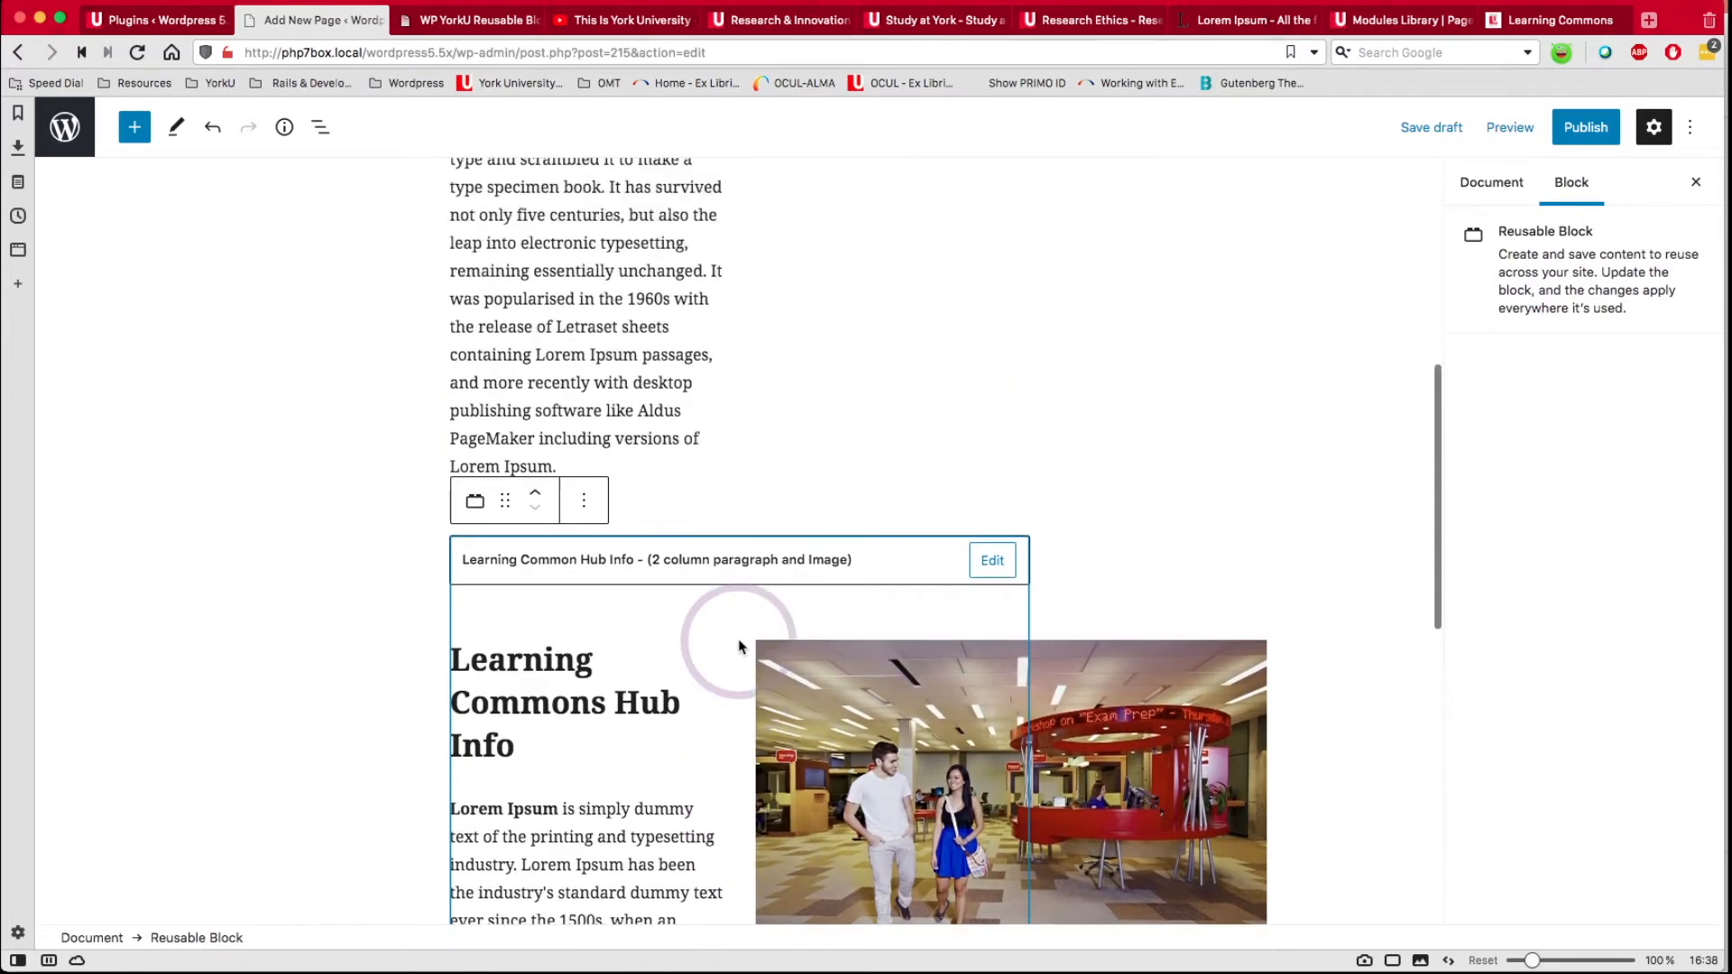
click(585, 459)
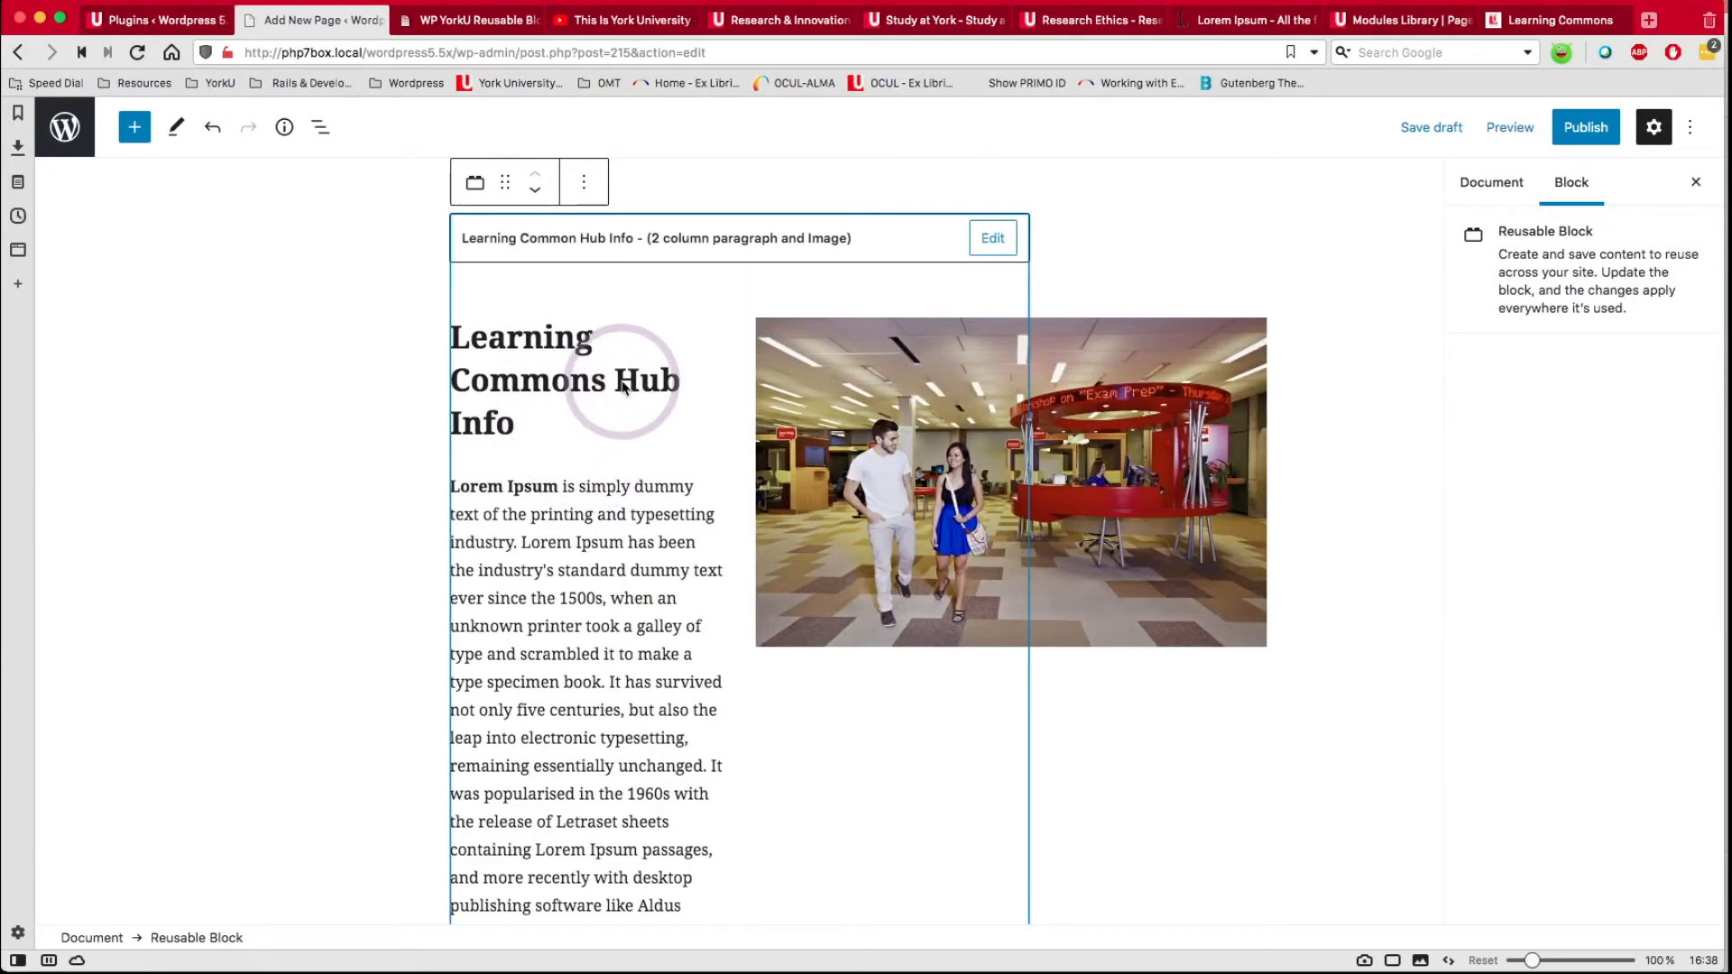
click(996, 239)
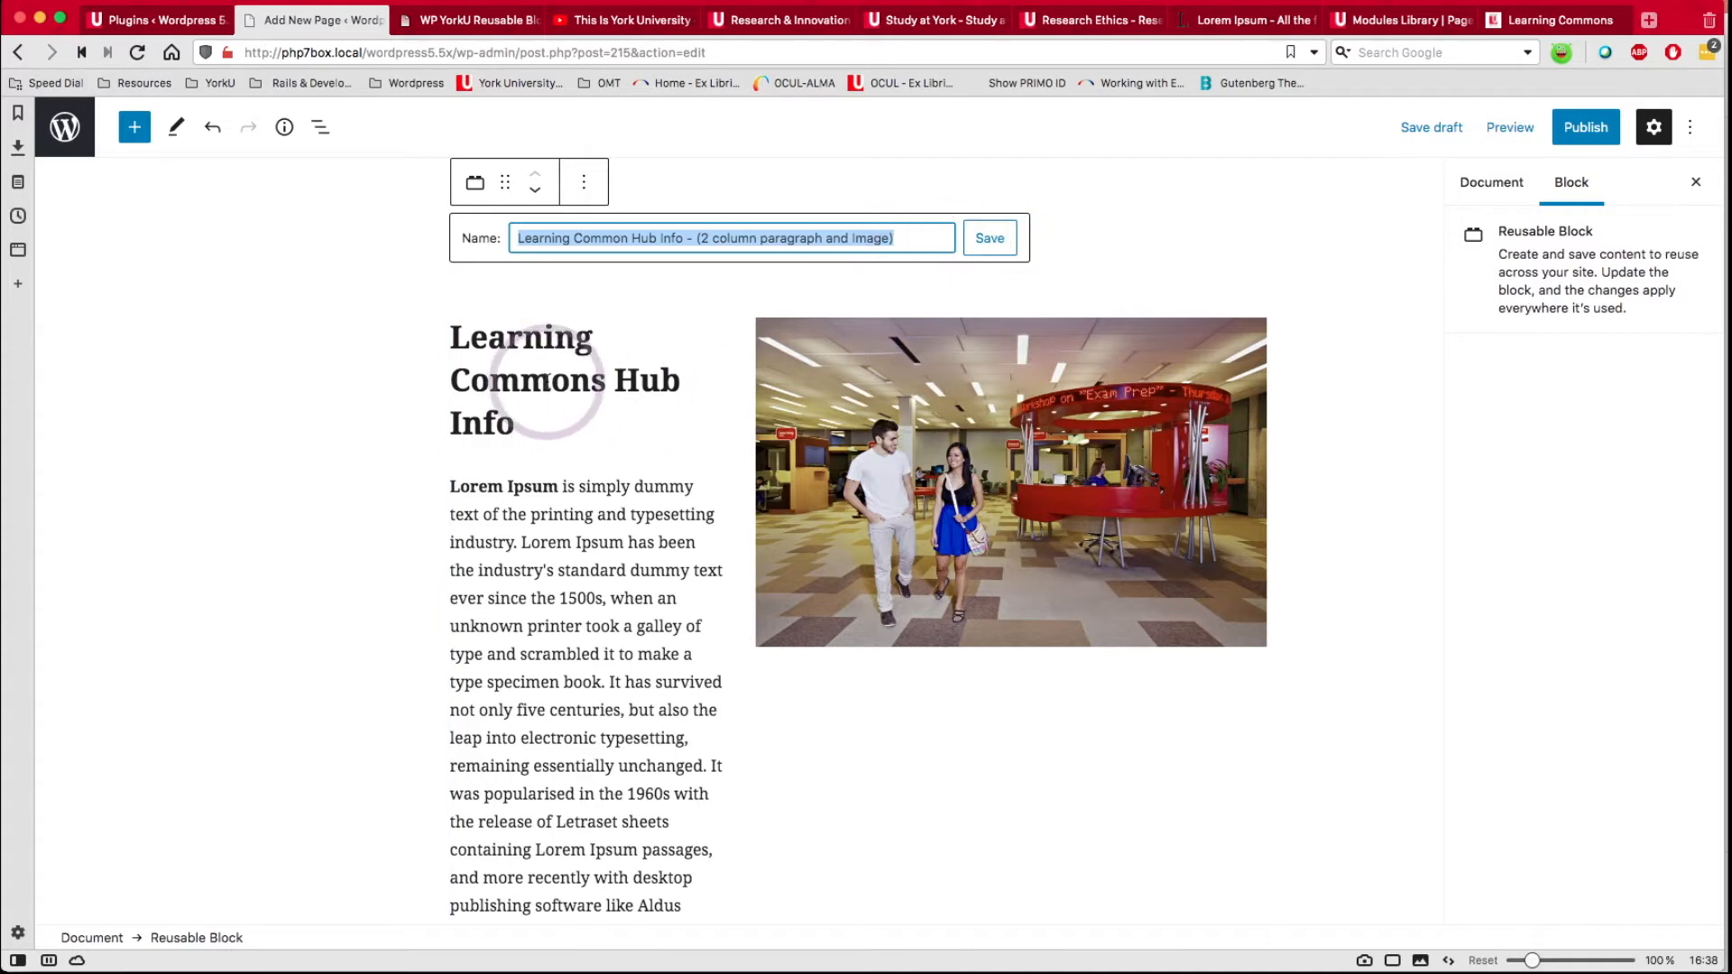
click(551, 380)
click(541, 418)
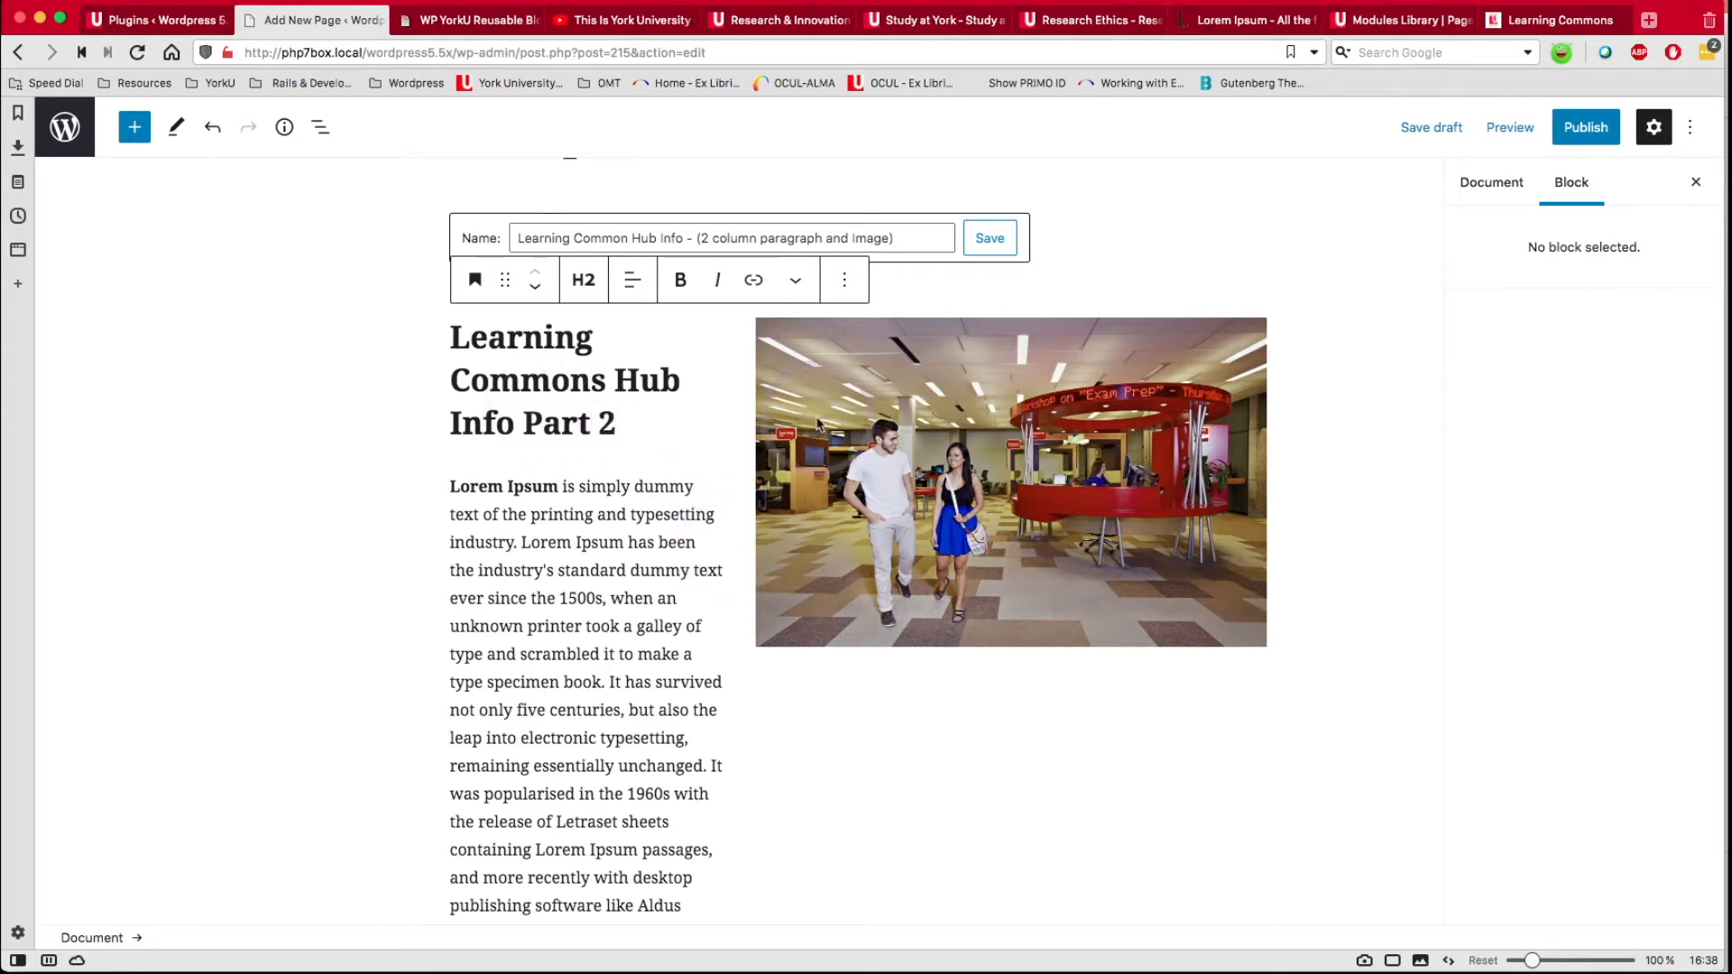
Preview the page in a new tab to examine the headings of both reusable blocks, and return to the editor.
click(1512, 131)
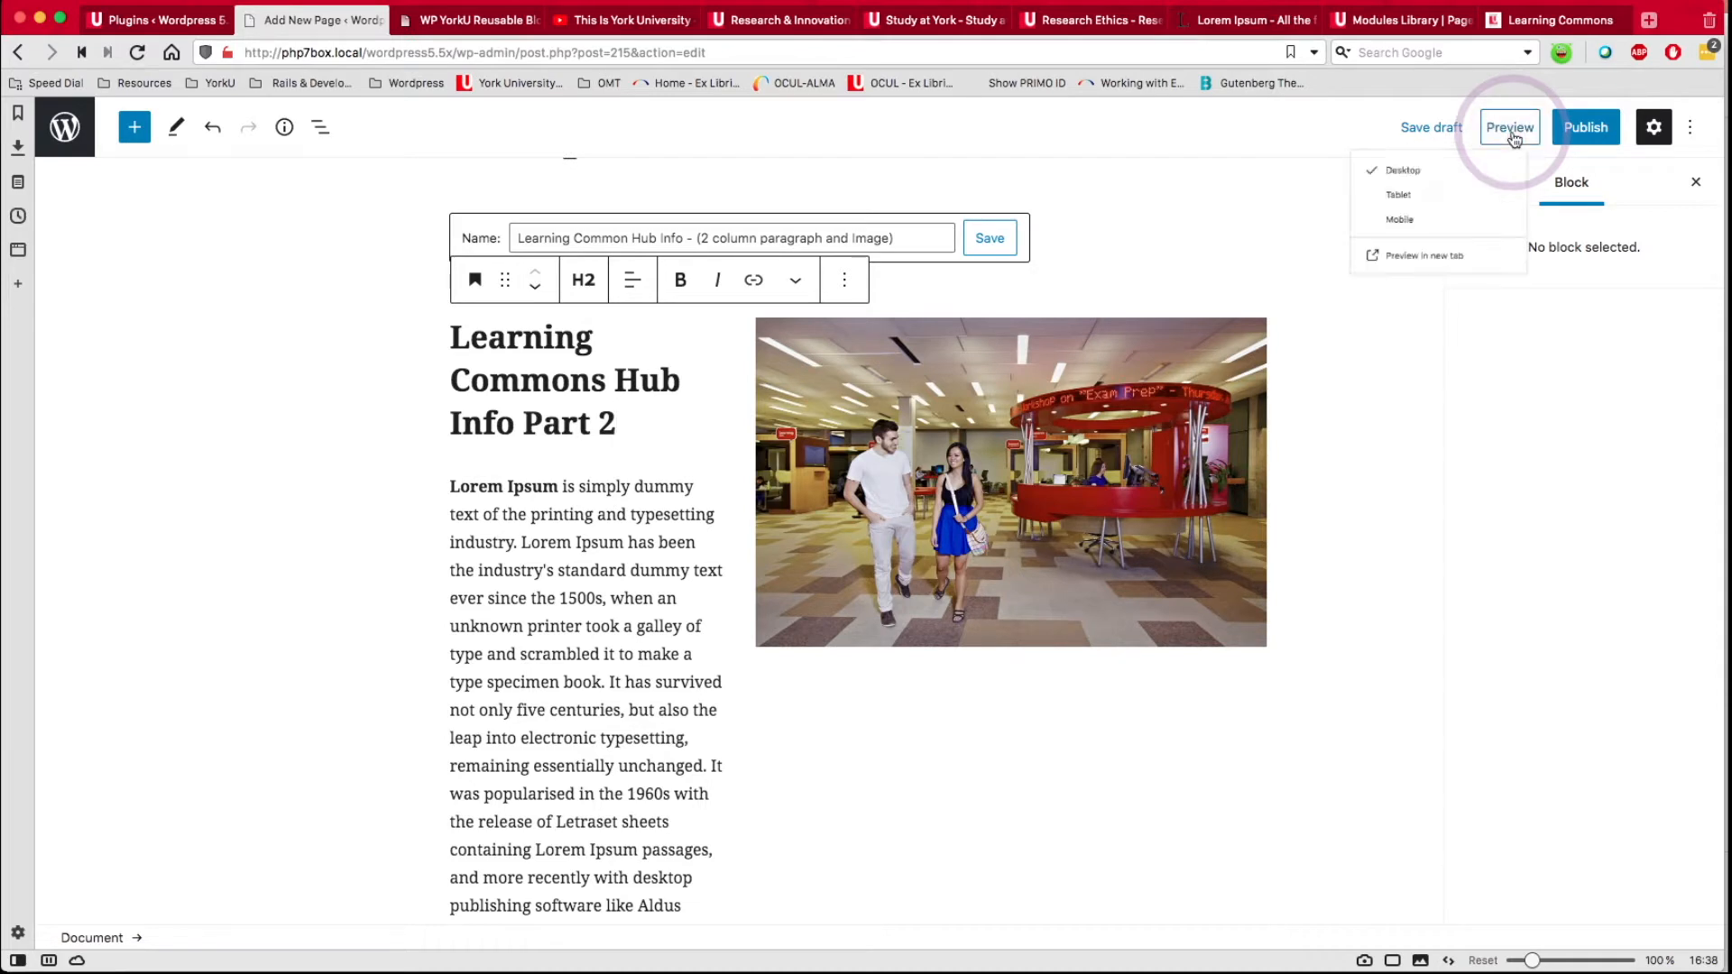
click(1387, 316)
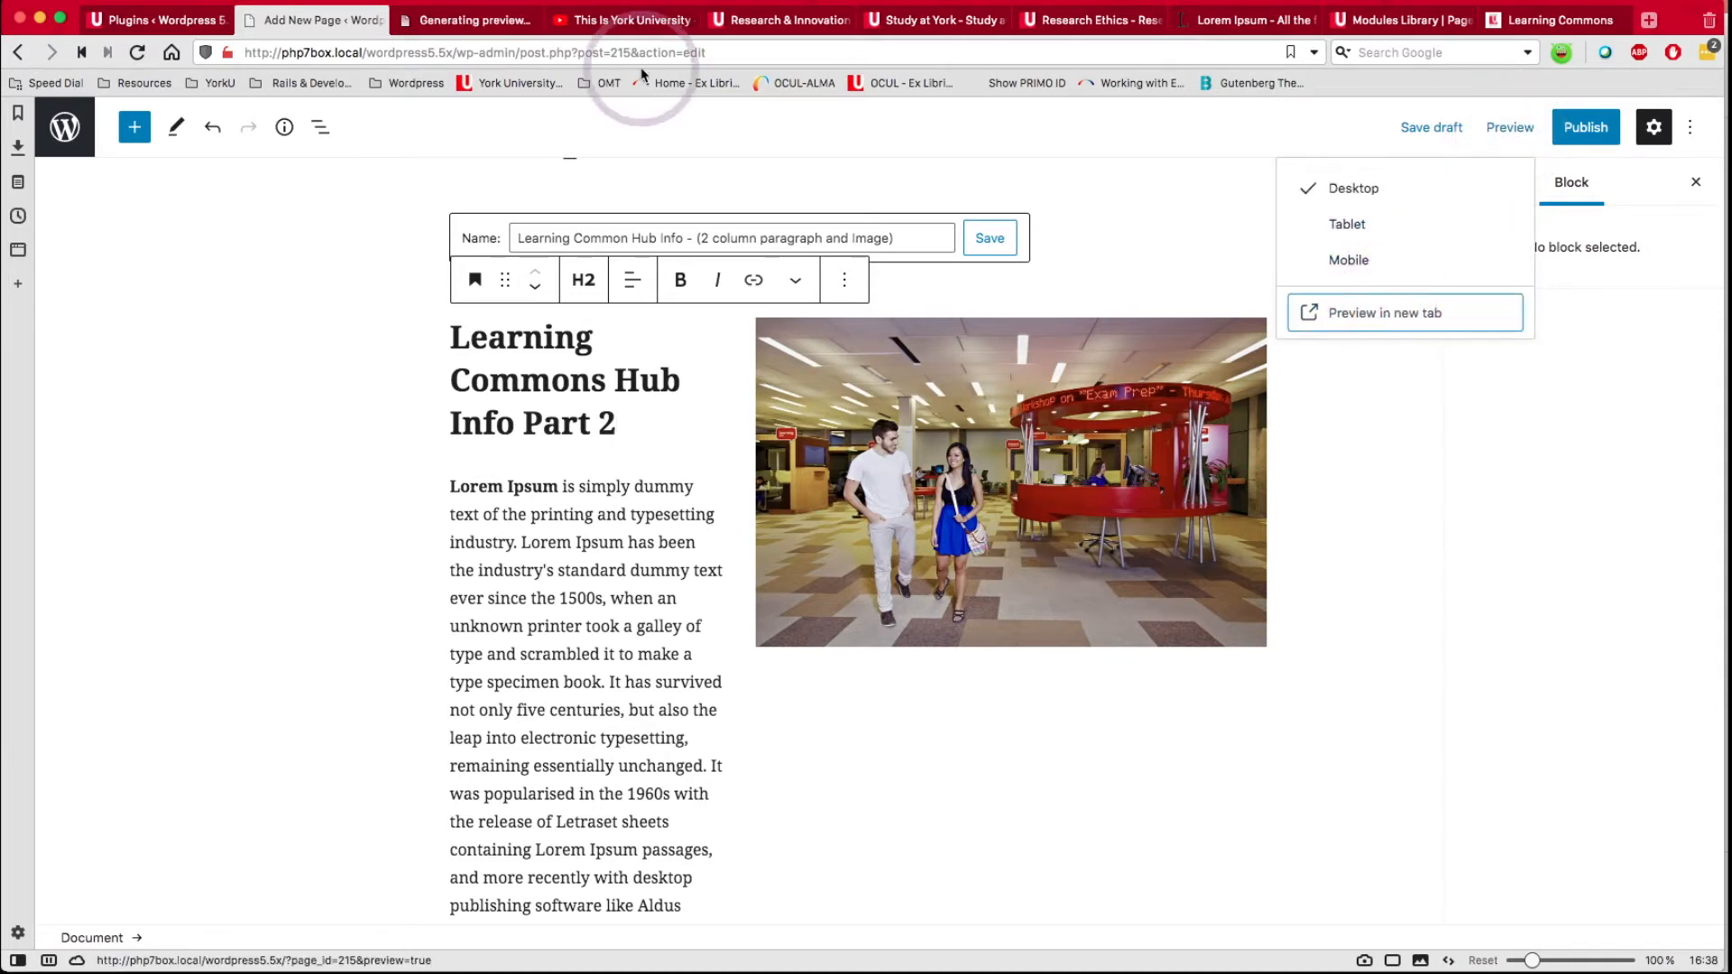
click(494, 28)
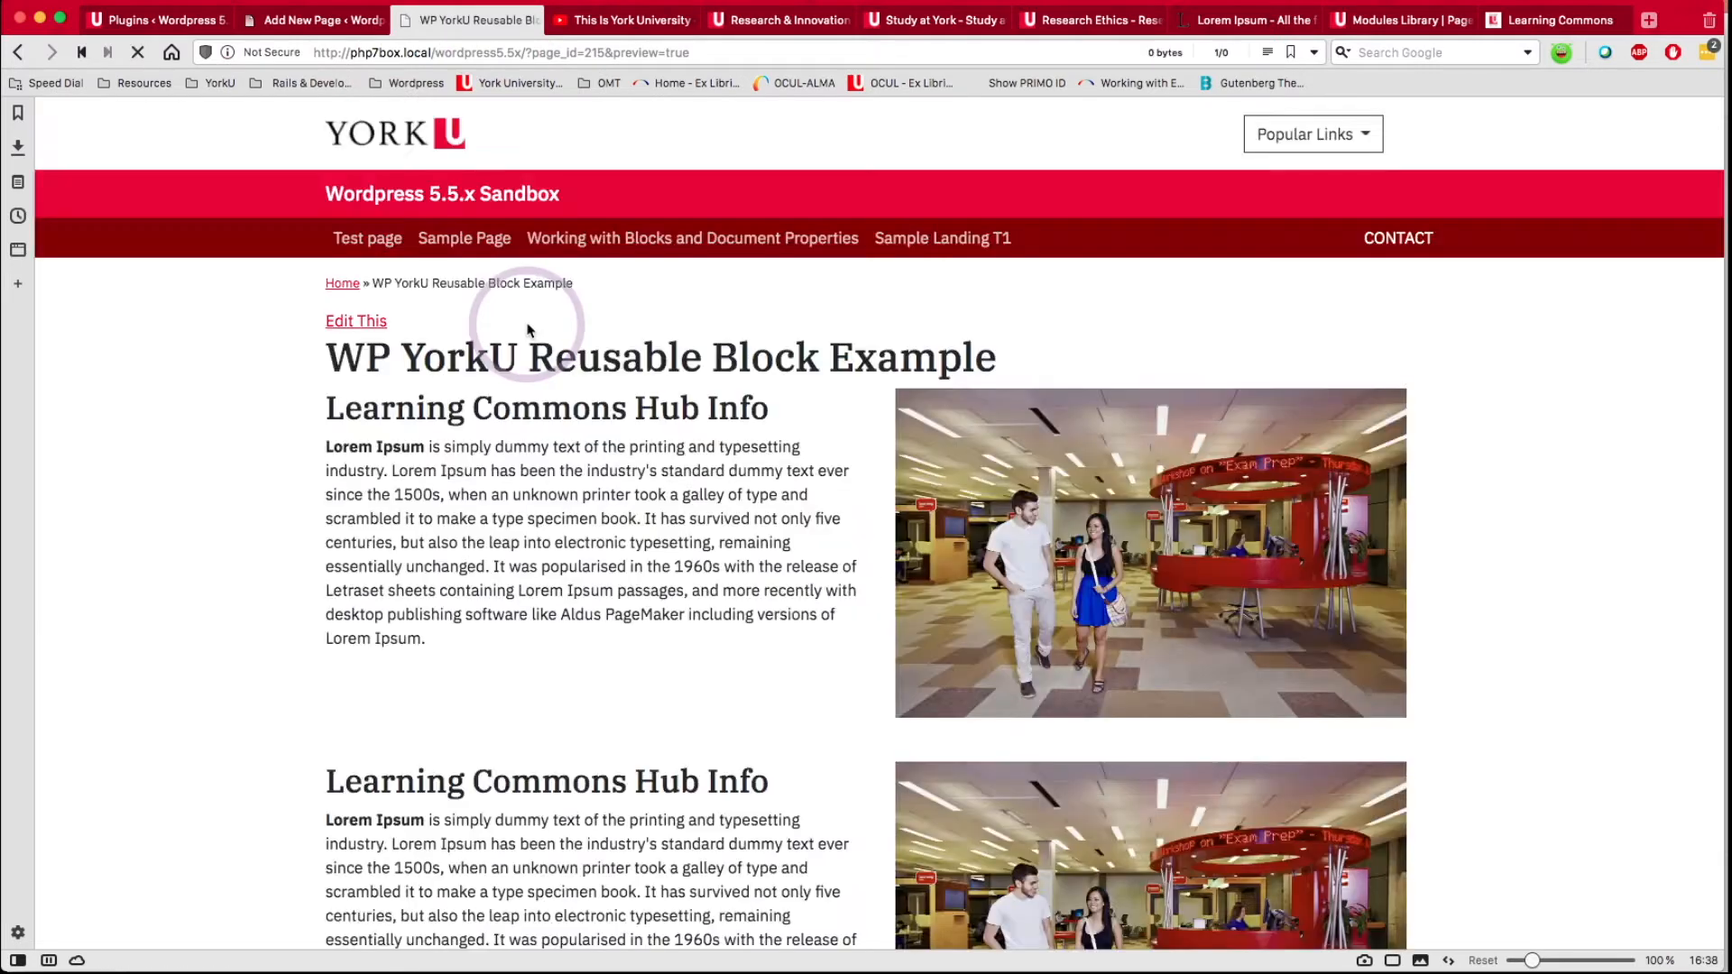
scroll(487, 379, down, 3)
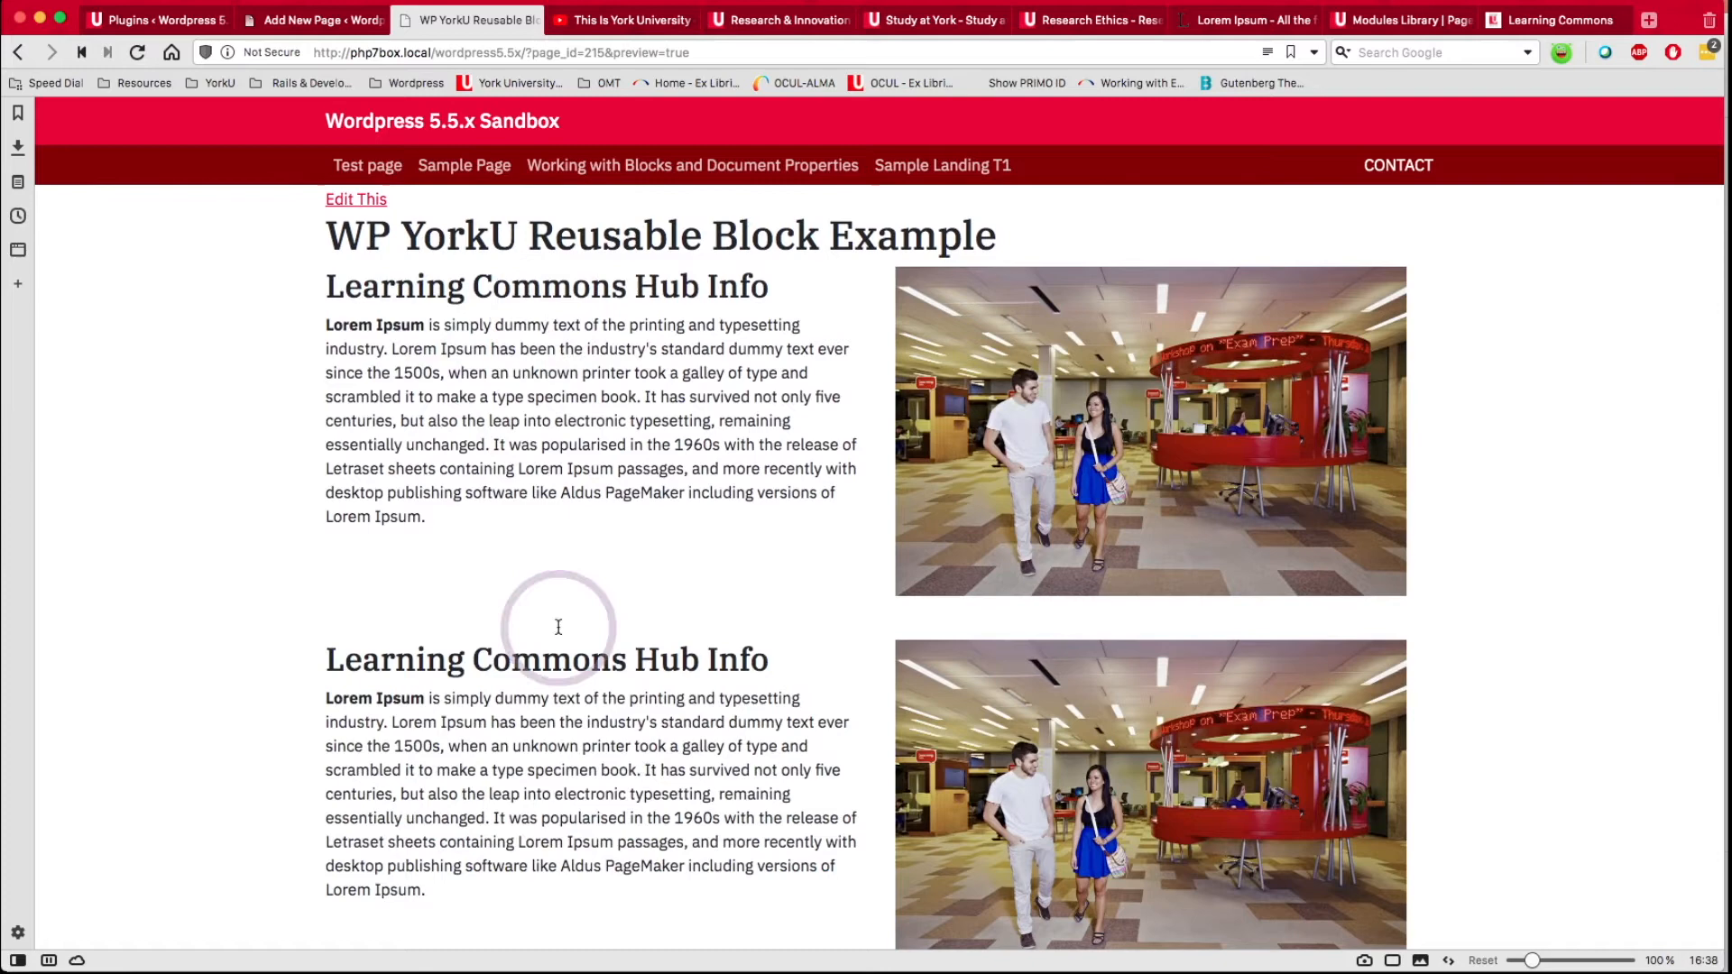
mouse_move(314, 26)
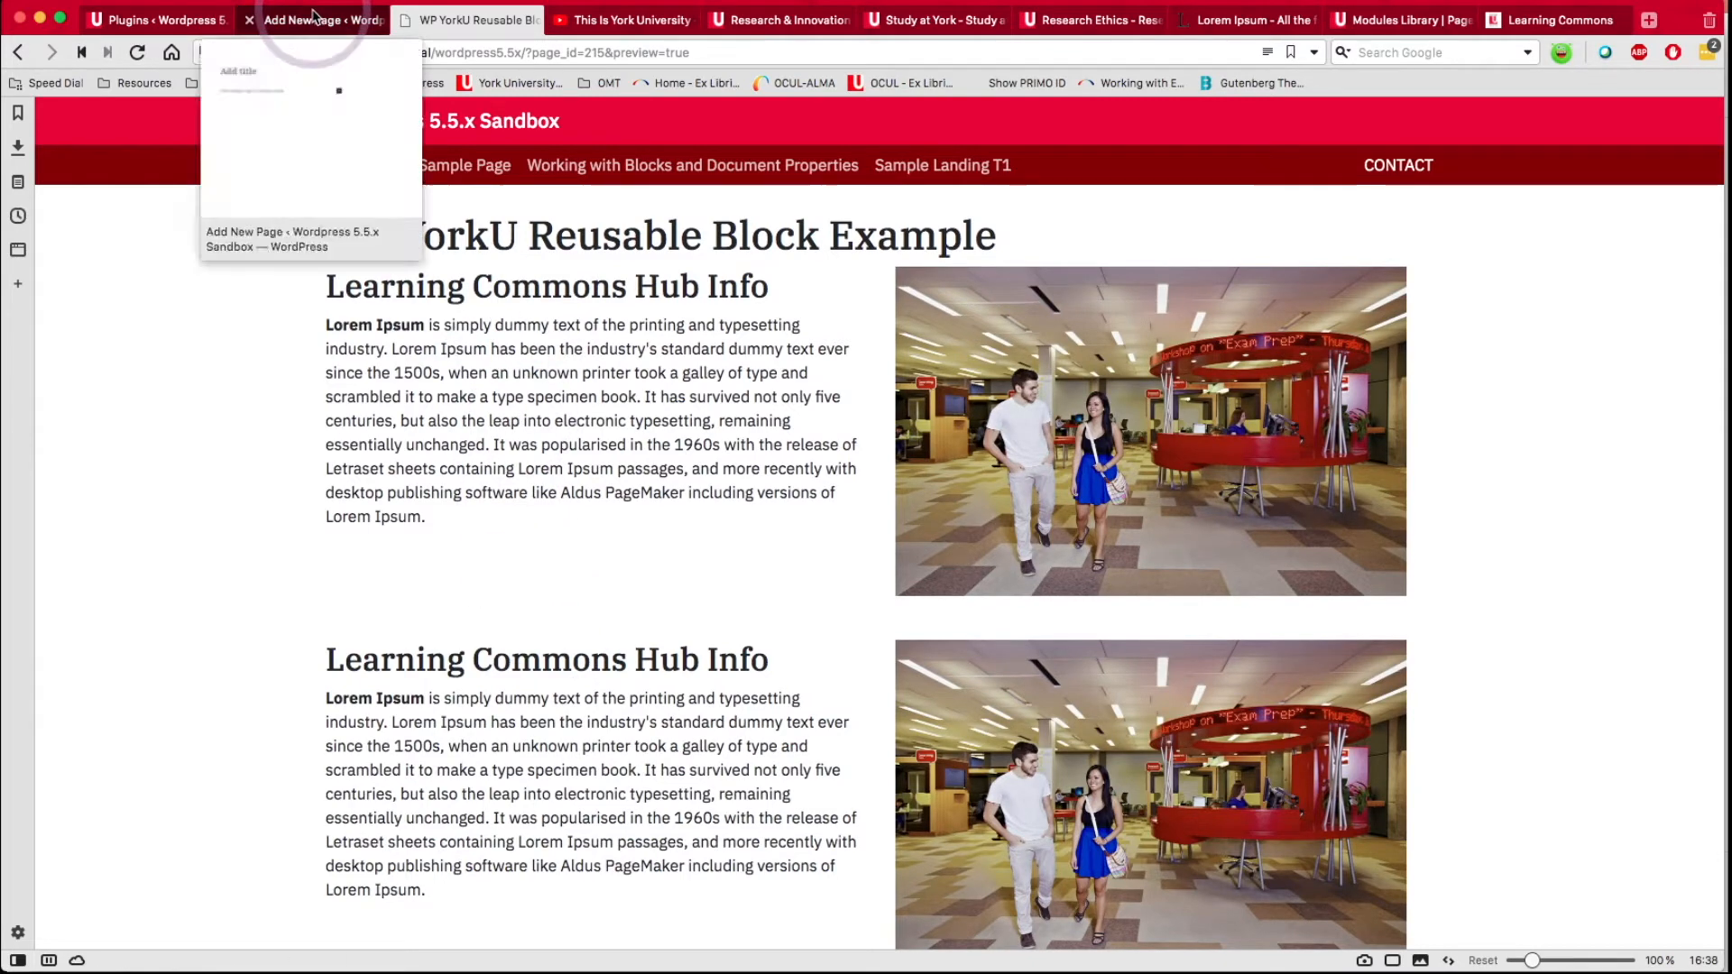
click(314, 22)
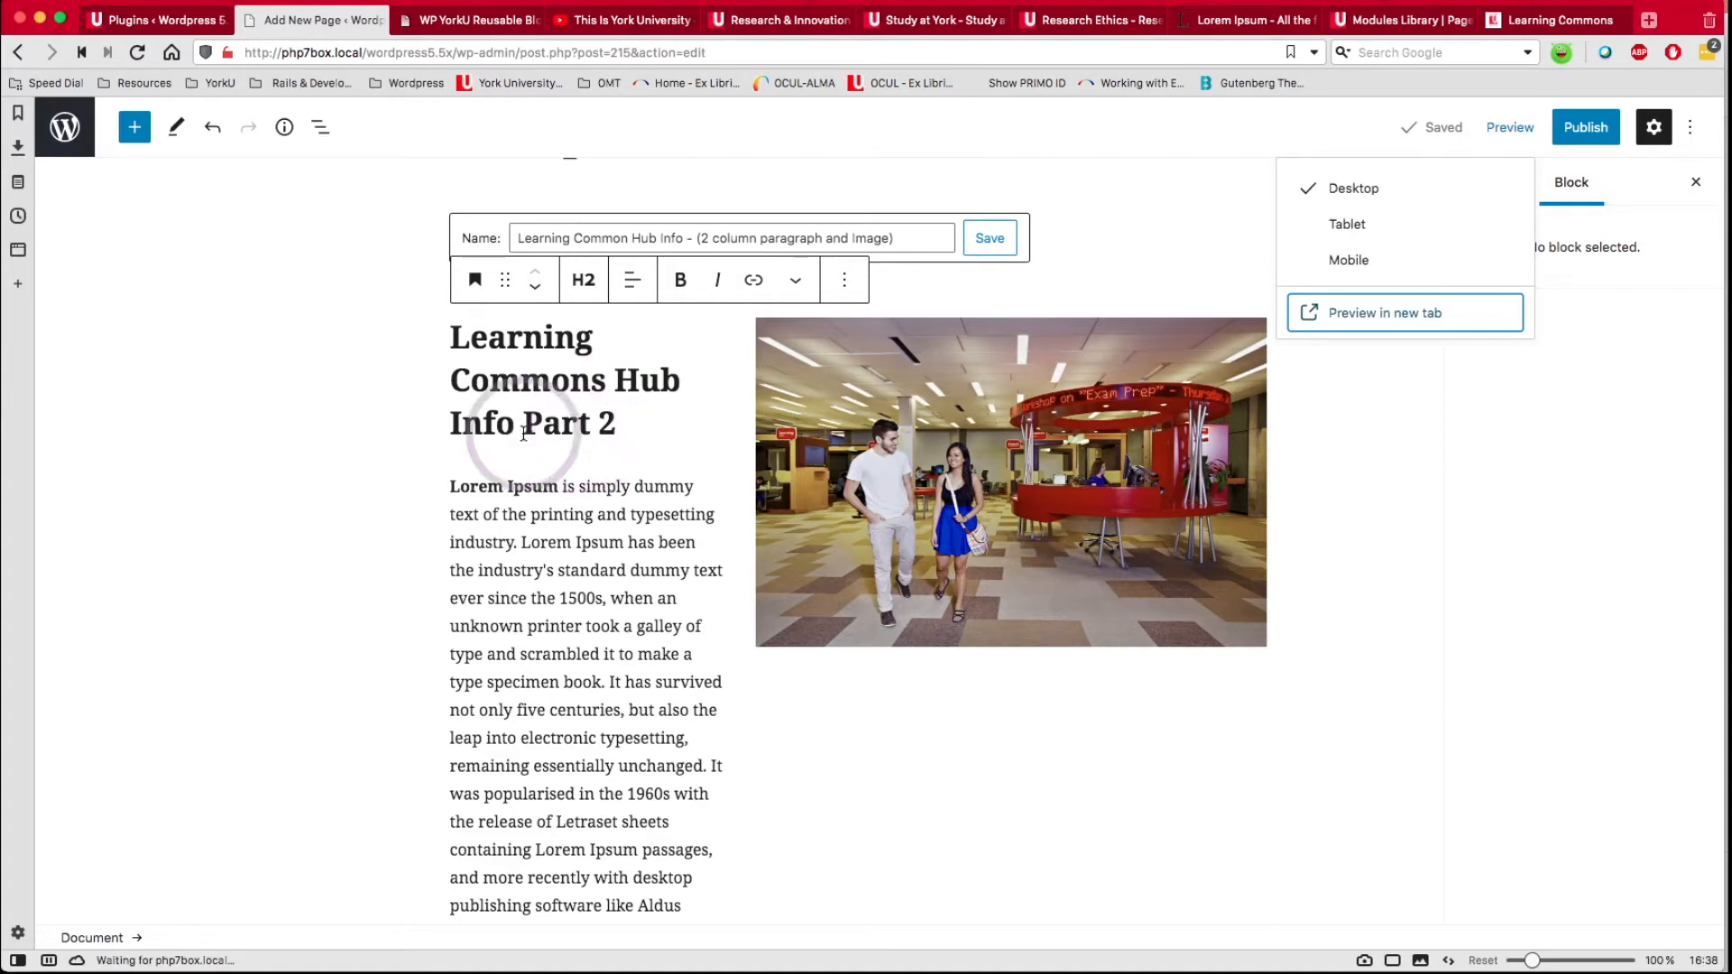
Compare the two block instances in the editor and save the edited reusable block.
scroll(632, 505, down, 5)
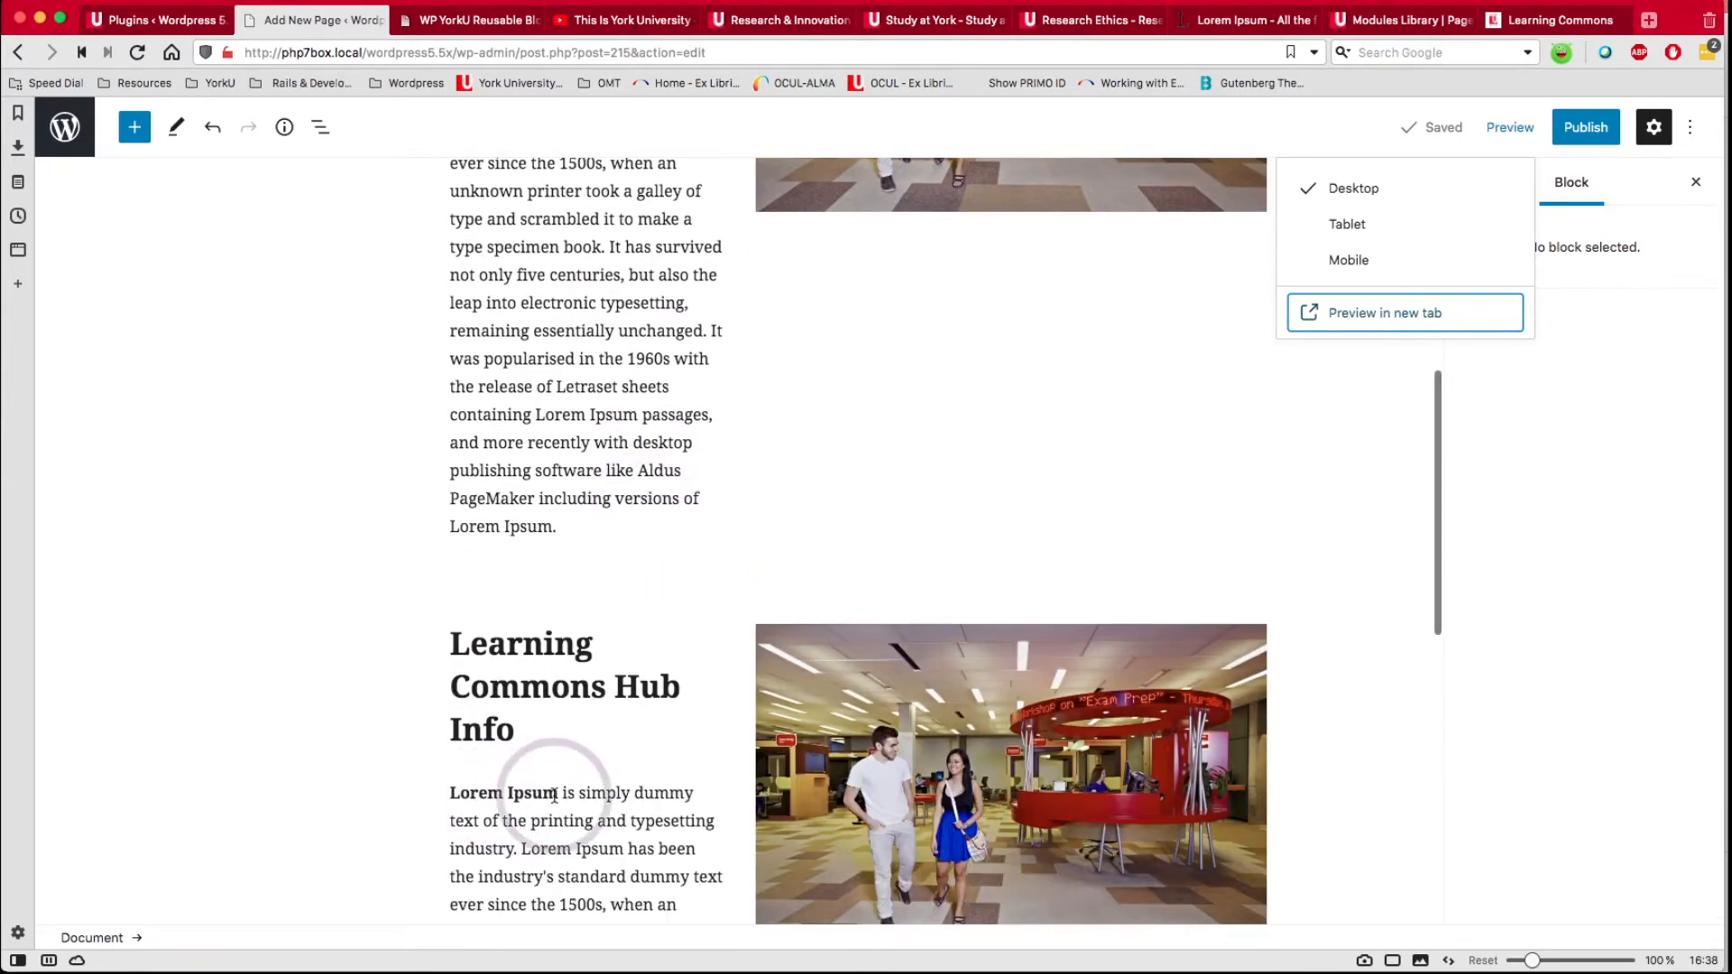
scroll(582, 740, up, 5)
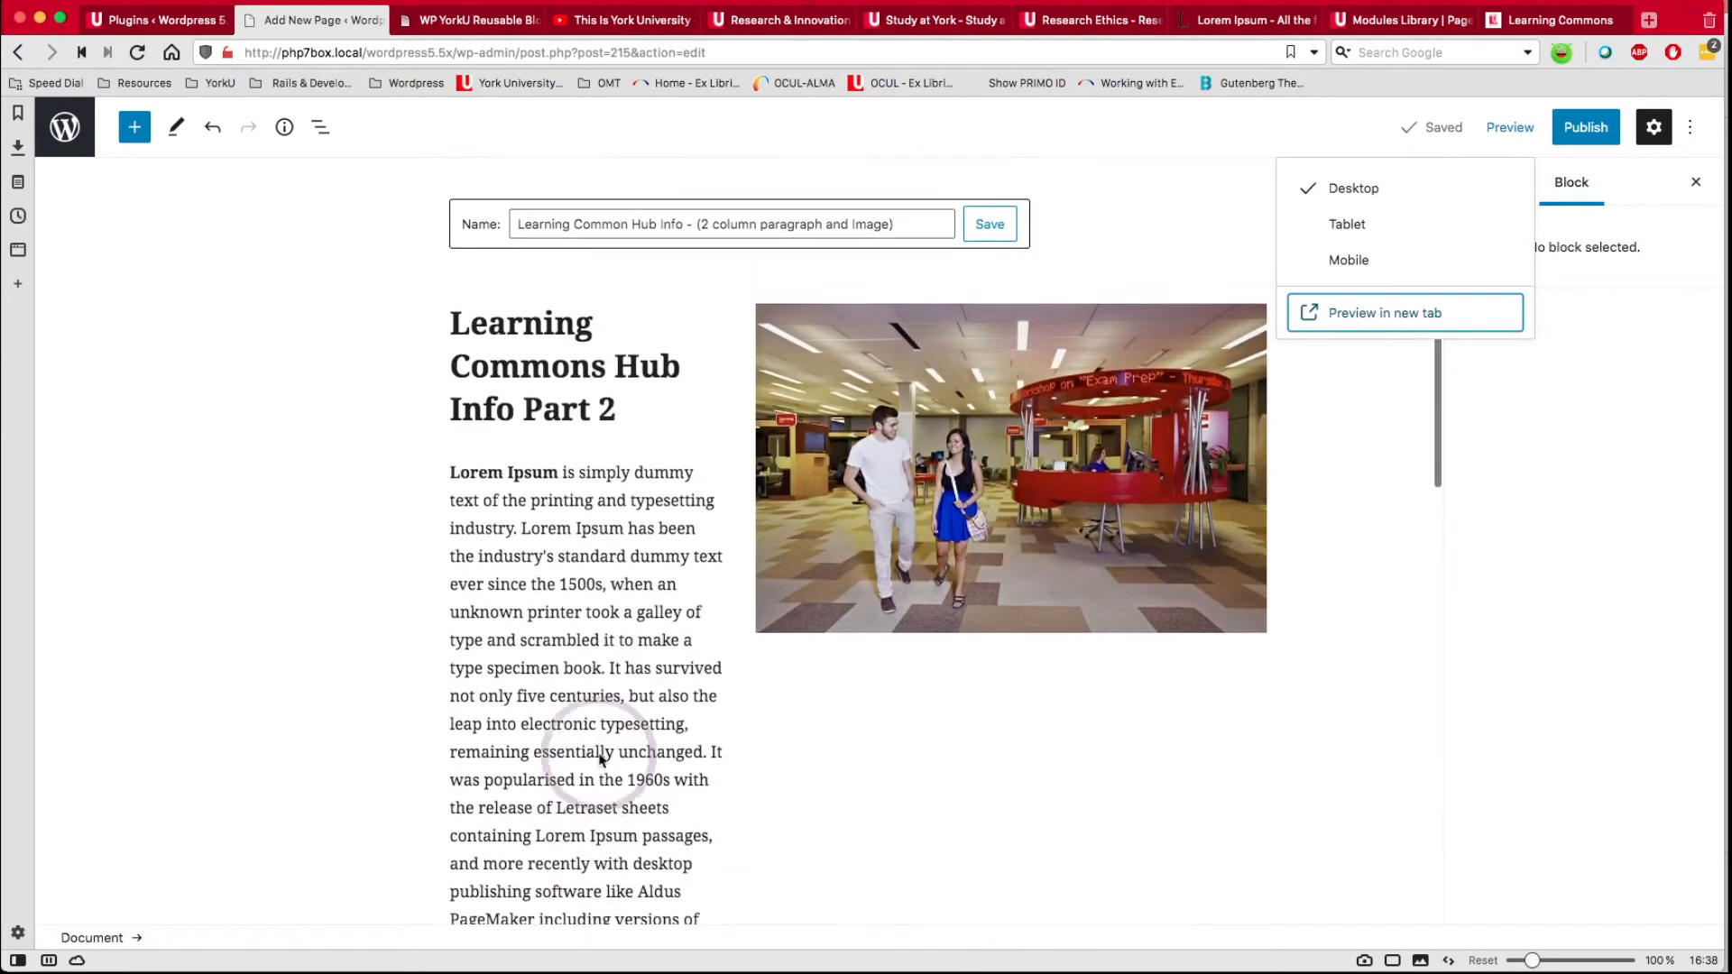
click(989, 298)
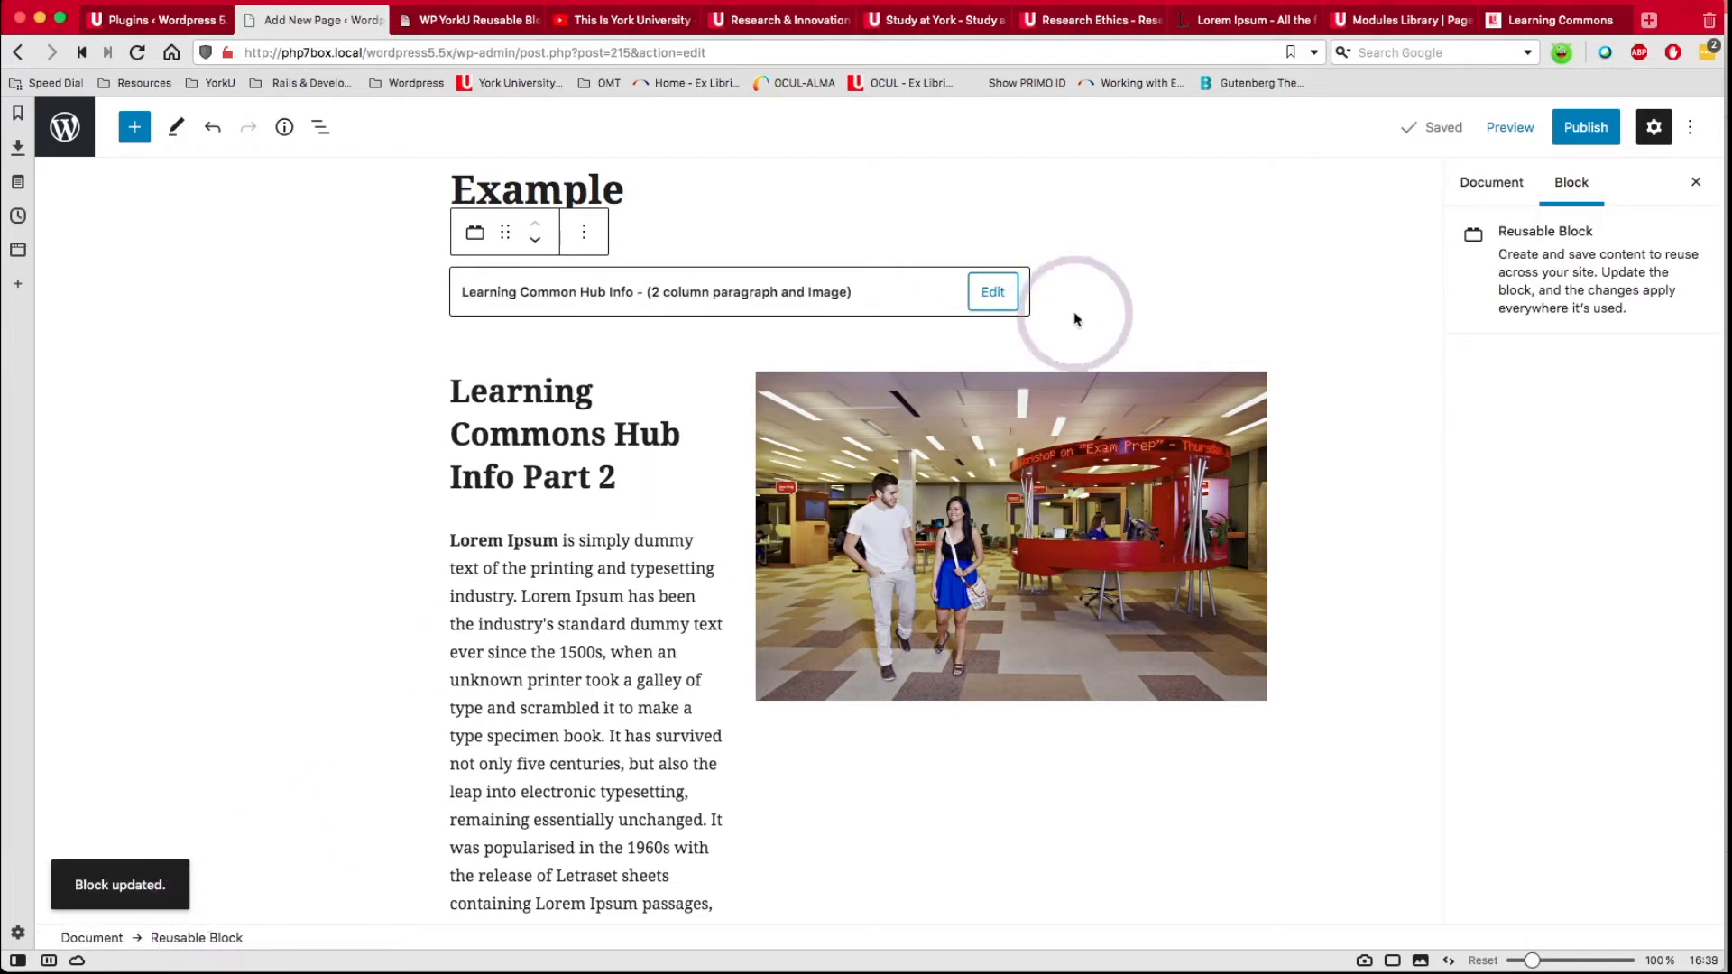
Regenerate the page preview to check both reusable blocks for the heading change, and return to the editor.
click(1509, 127)
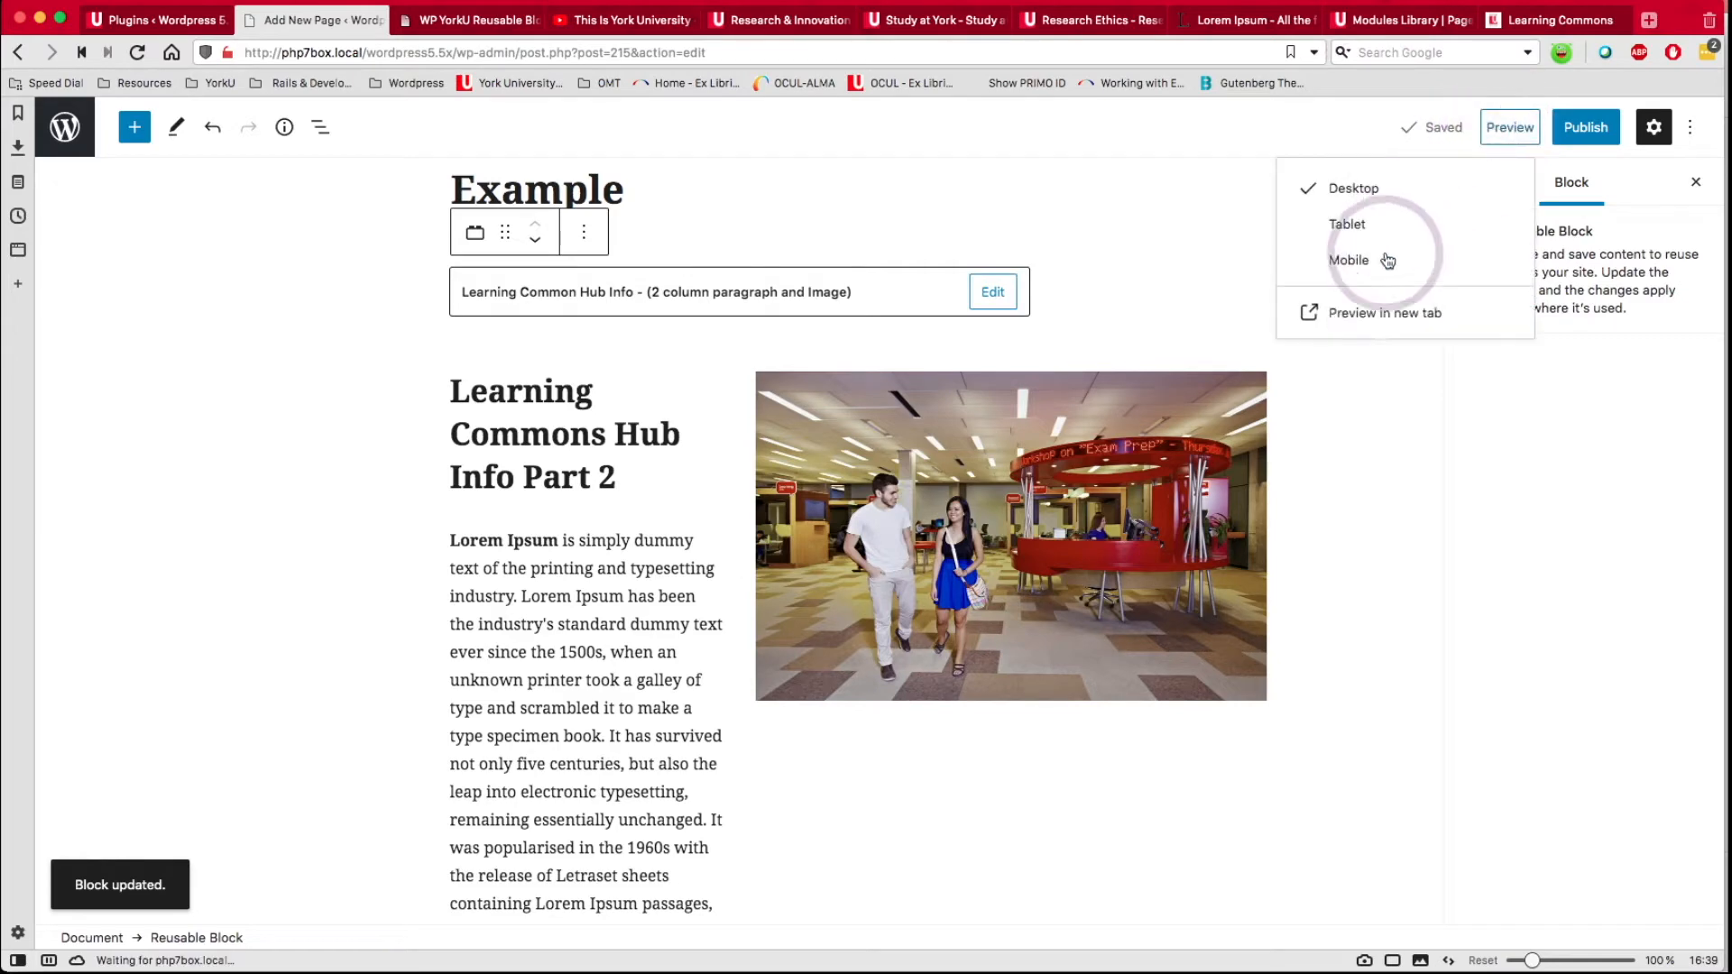
click(1380, 313)
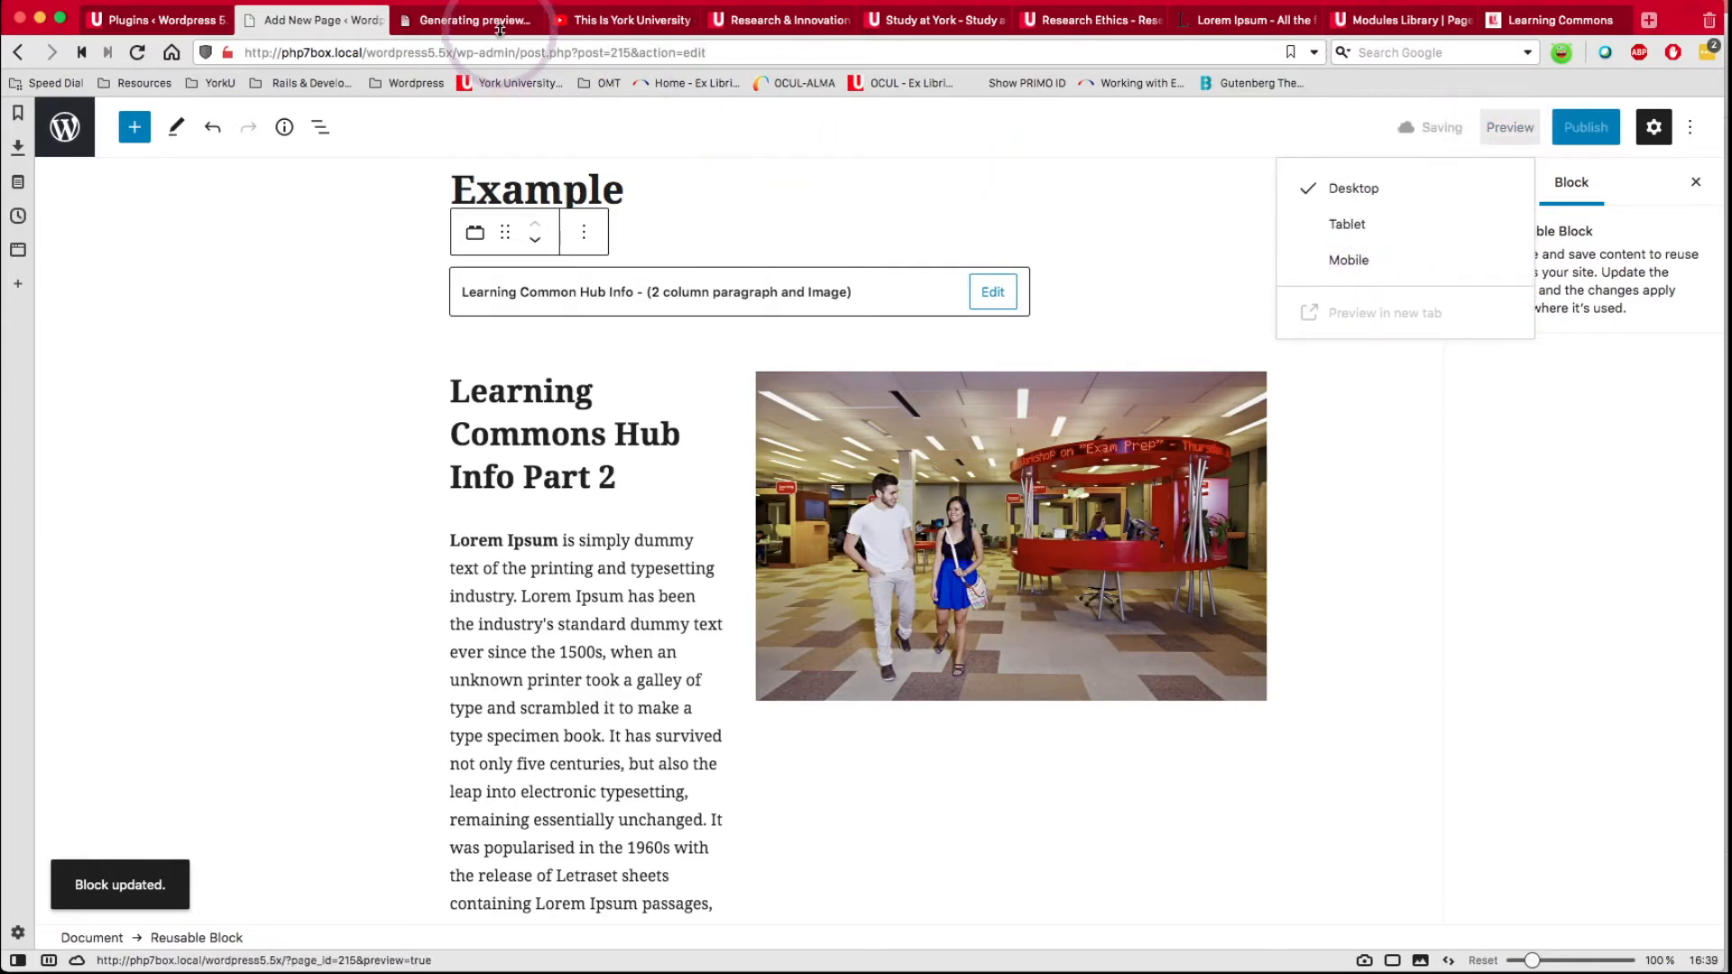
click(501, 32)
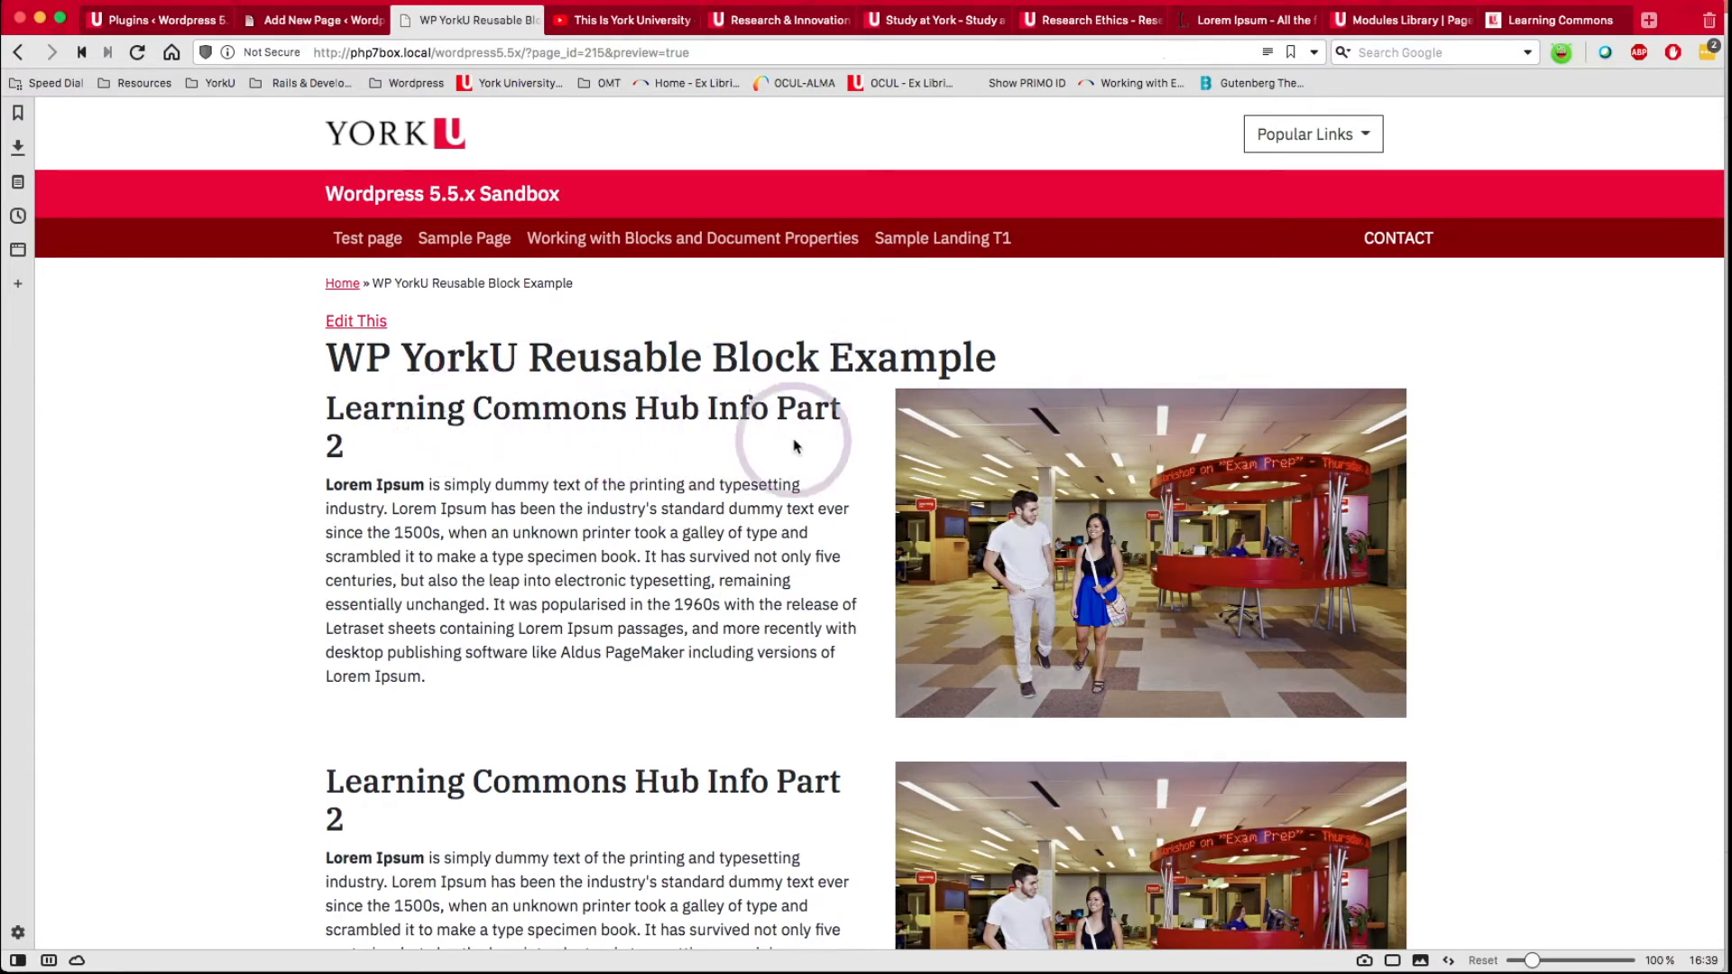
scroll(434, 502, down, 3)
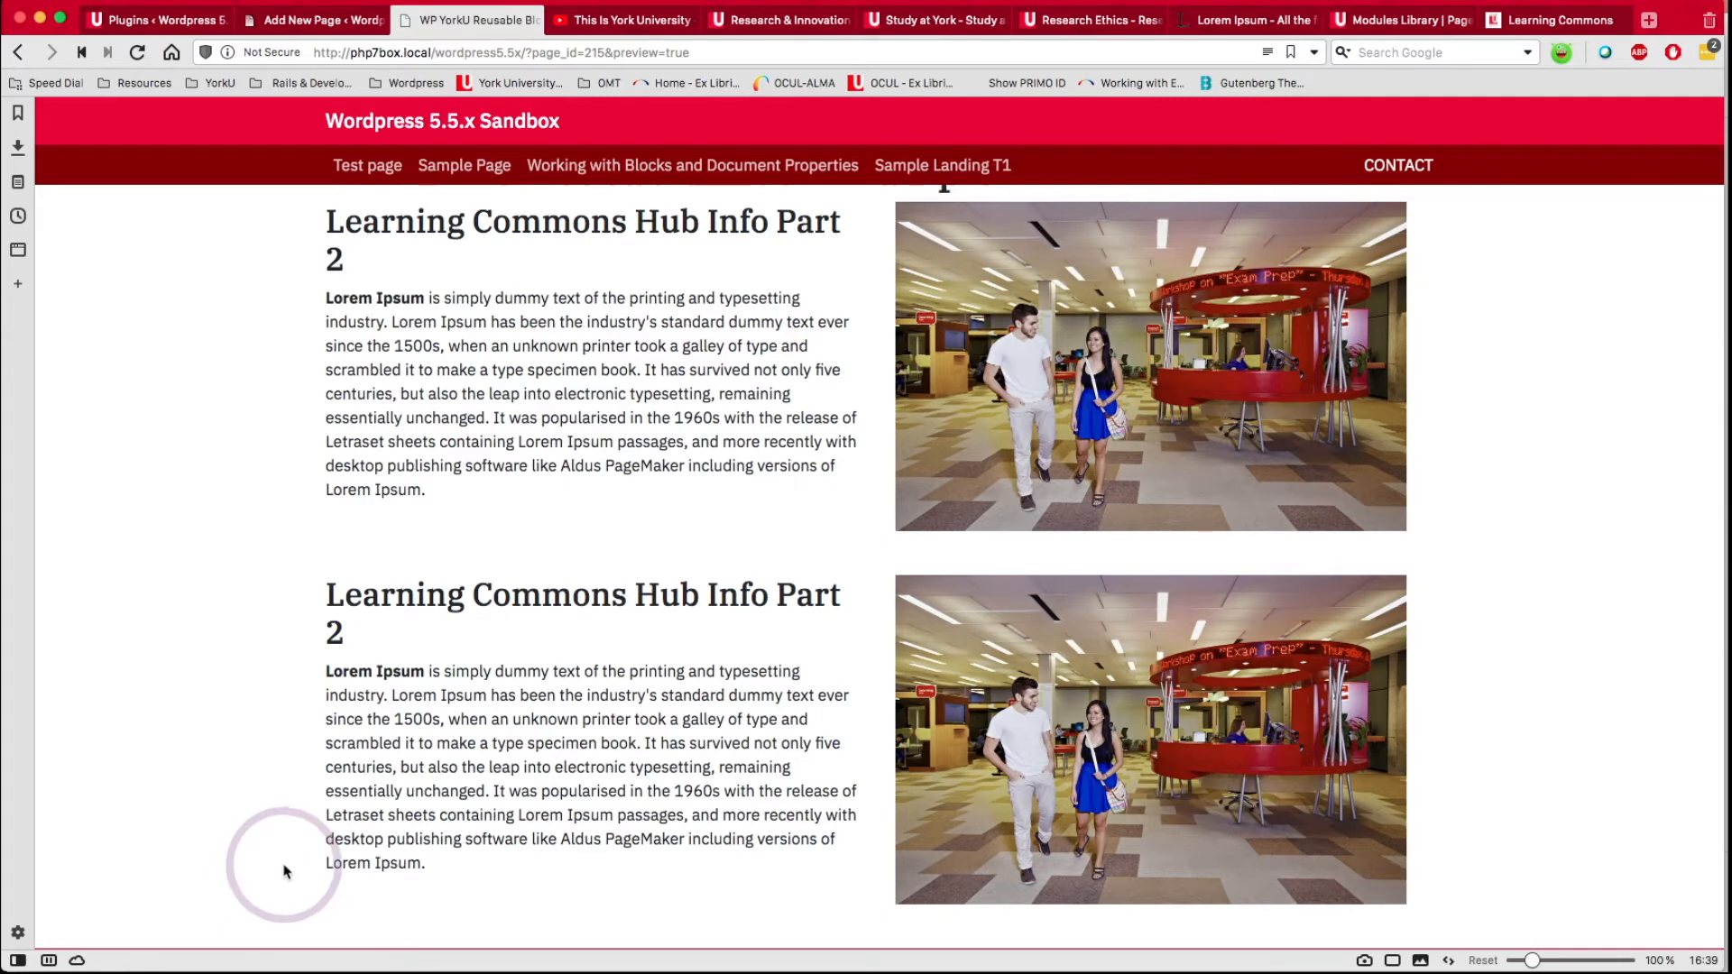
click(319, 27)
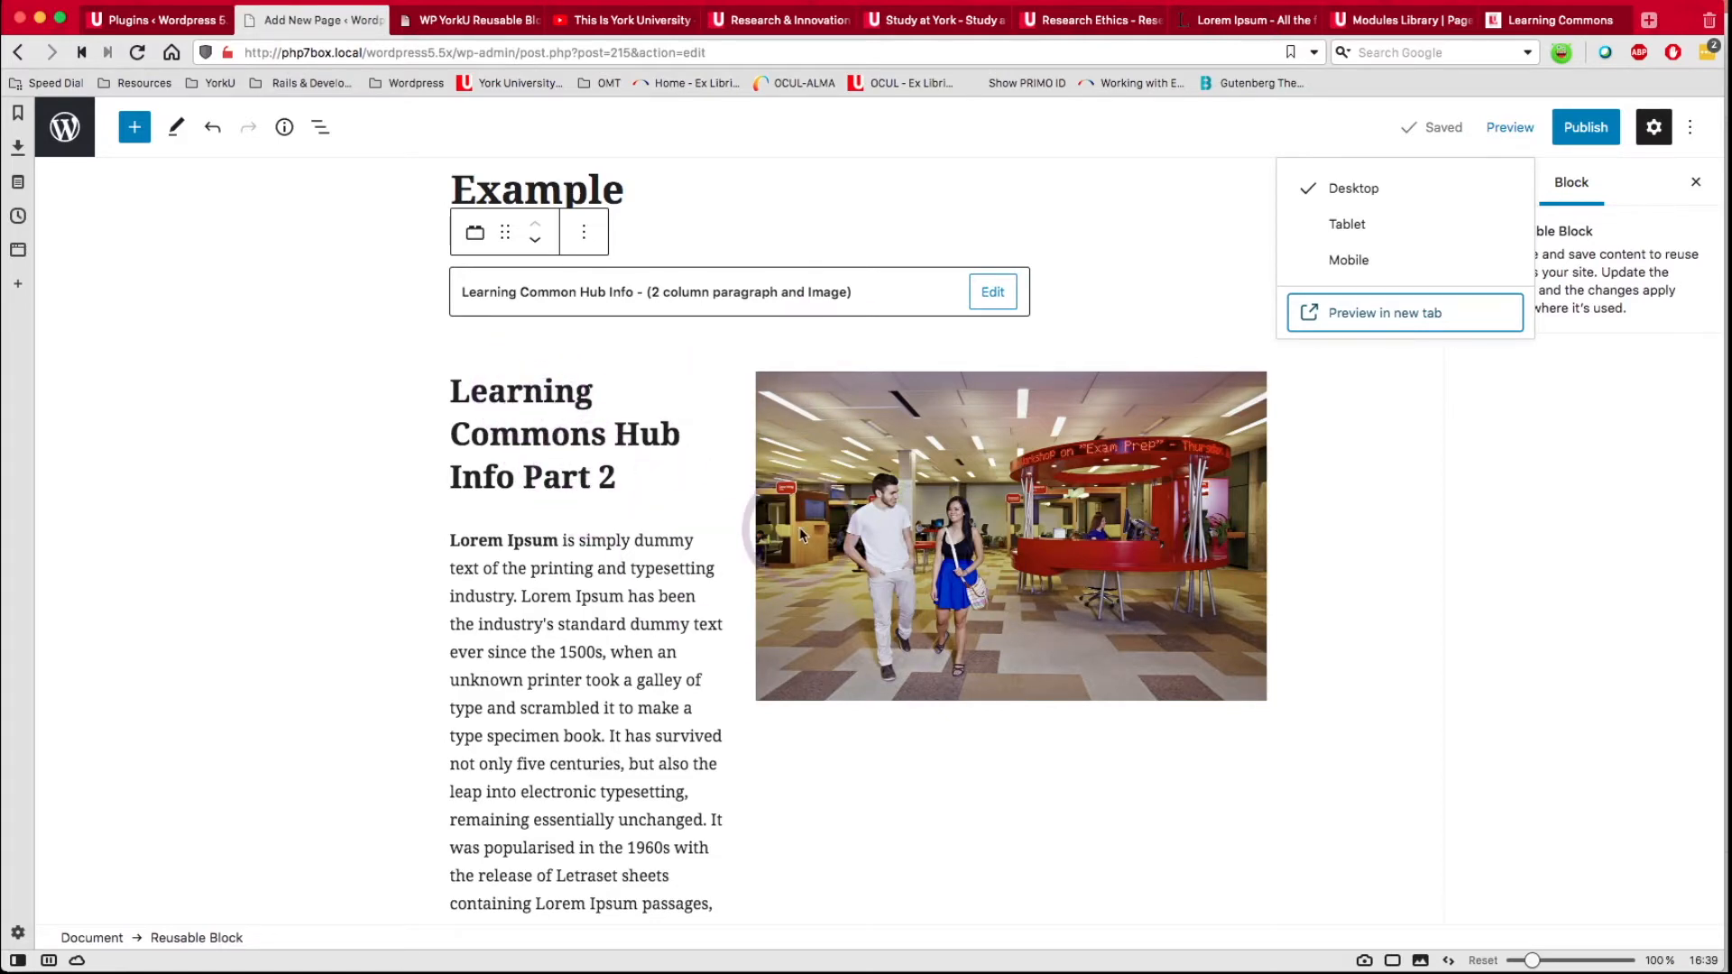
Convert the second reusable block instance on the page to a regular block.
scroll(800, 534, down, 5)
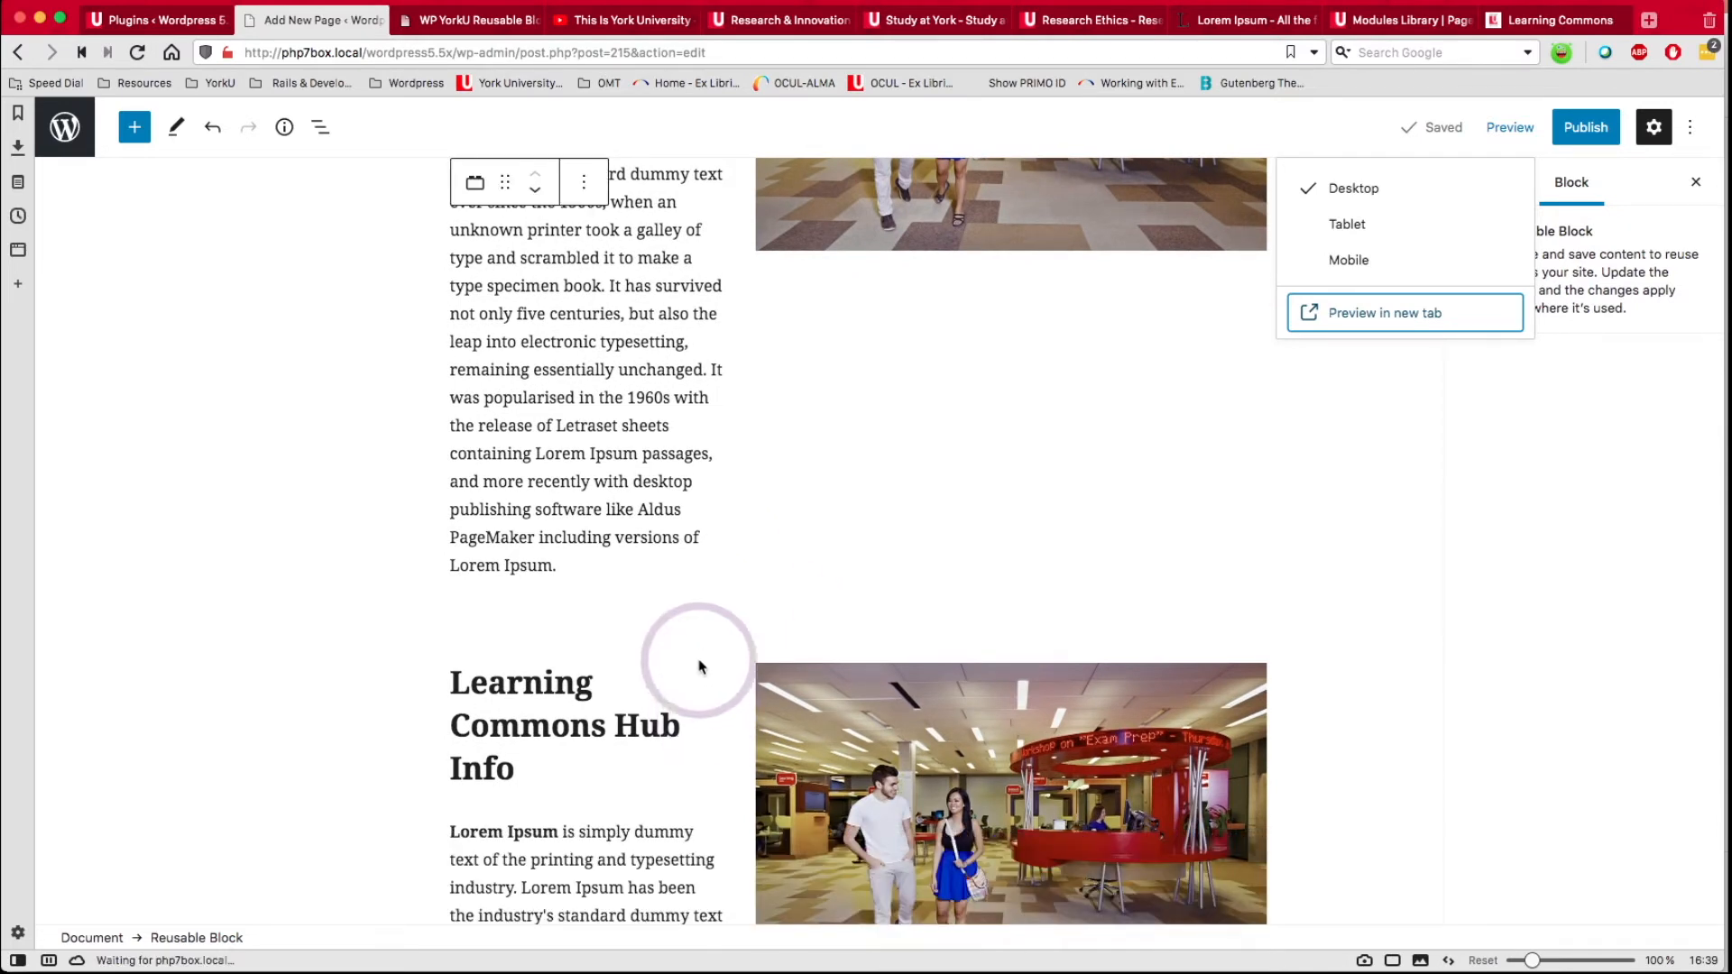
click(619, 725)
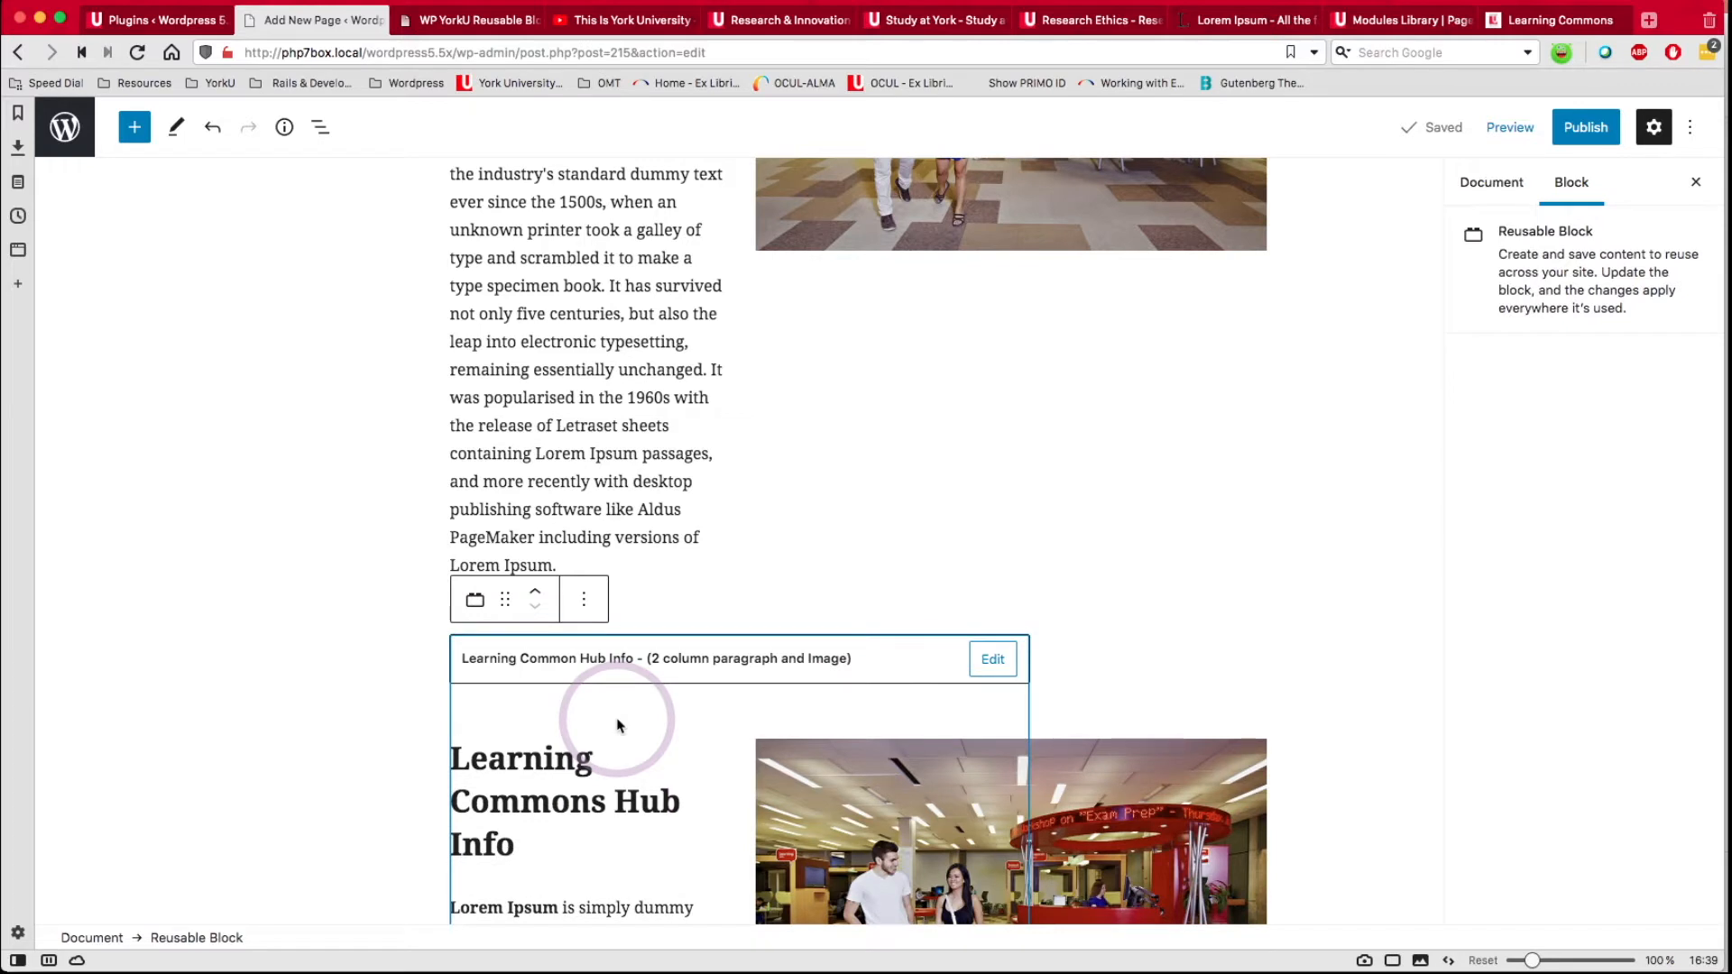
click(585, 601)
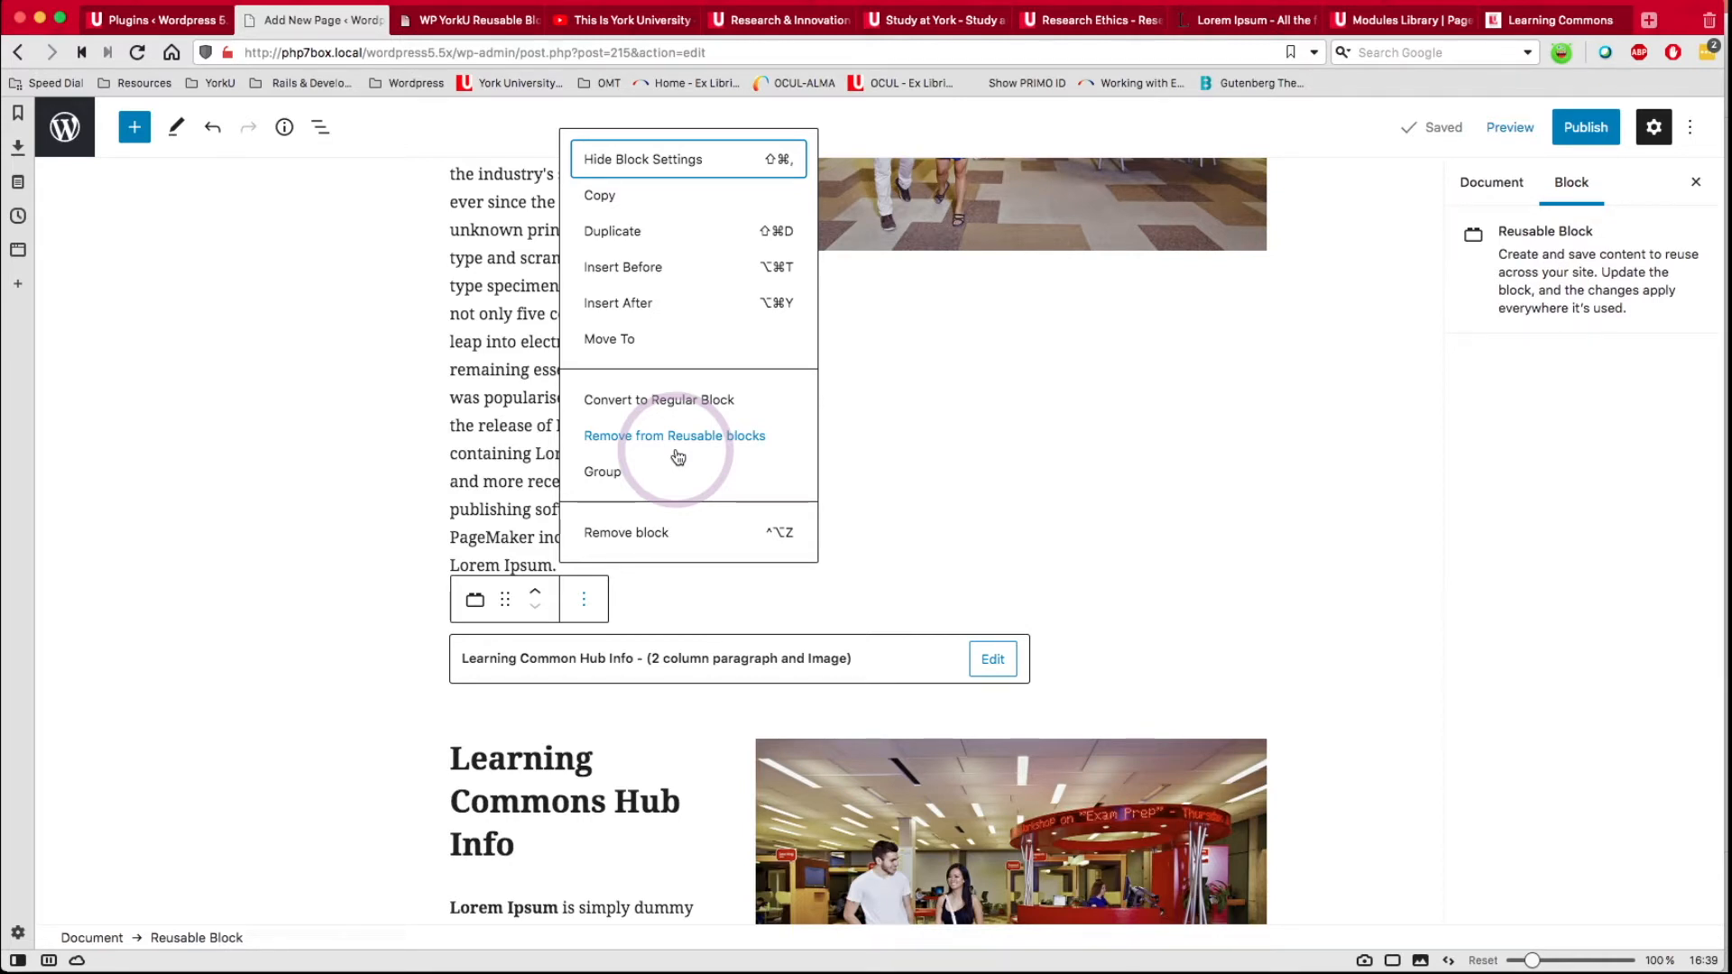
click(691, 403)
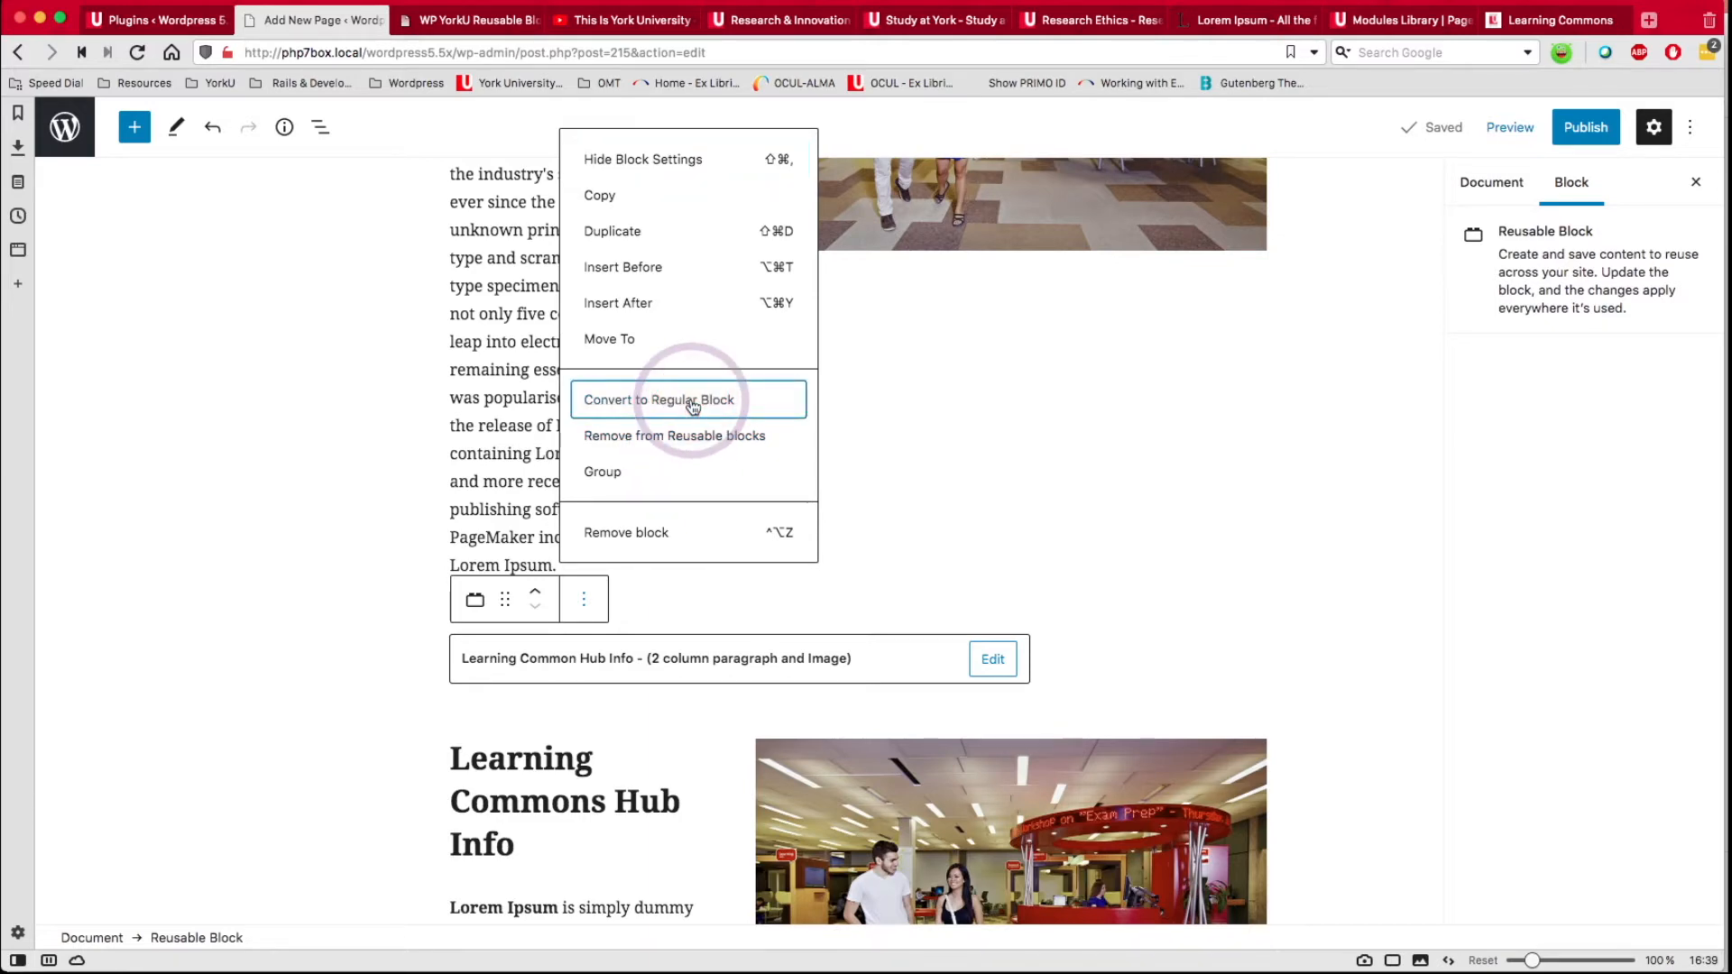
Change the heading of the converted two-column block to "Learning Commons Hub Info Part 3".
scroll(691, 403, up, 5)
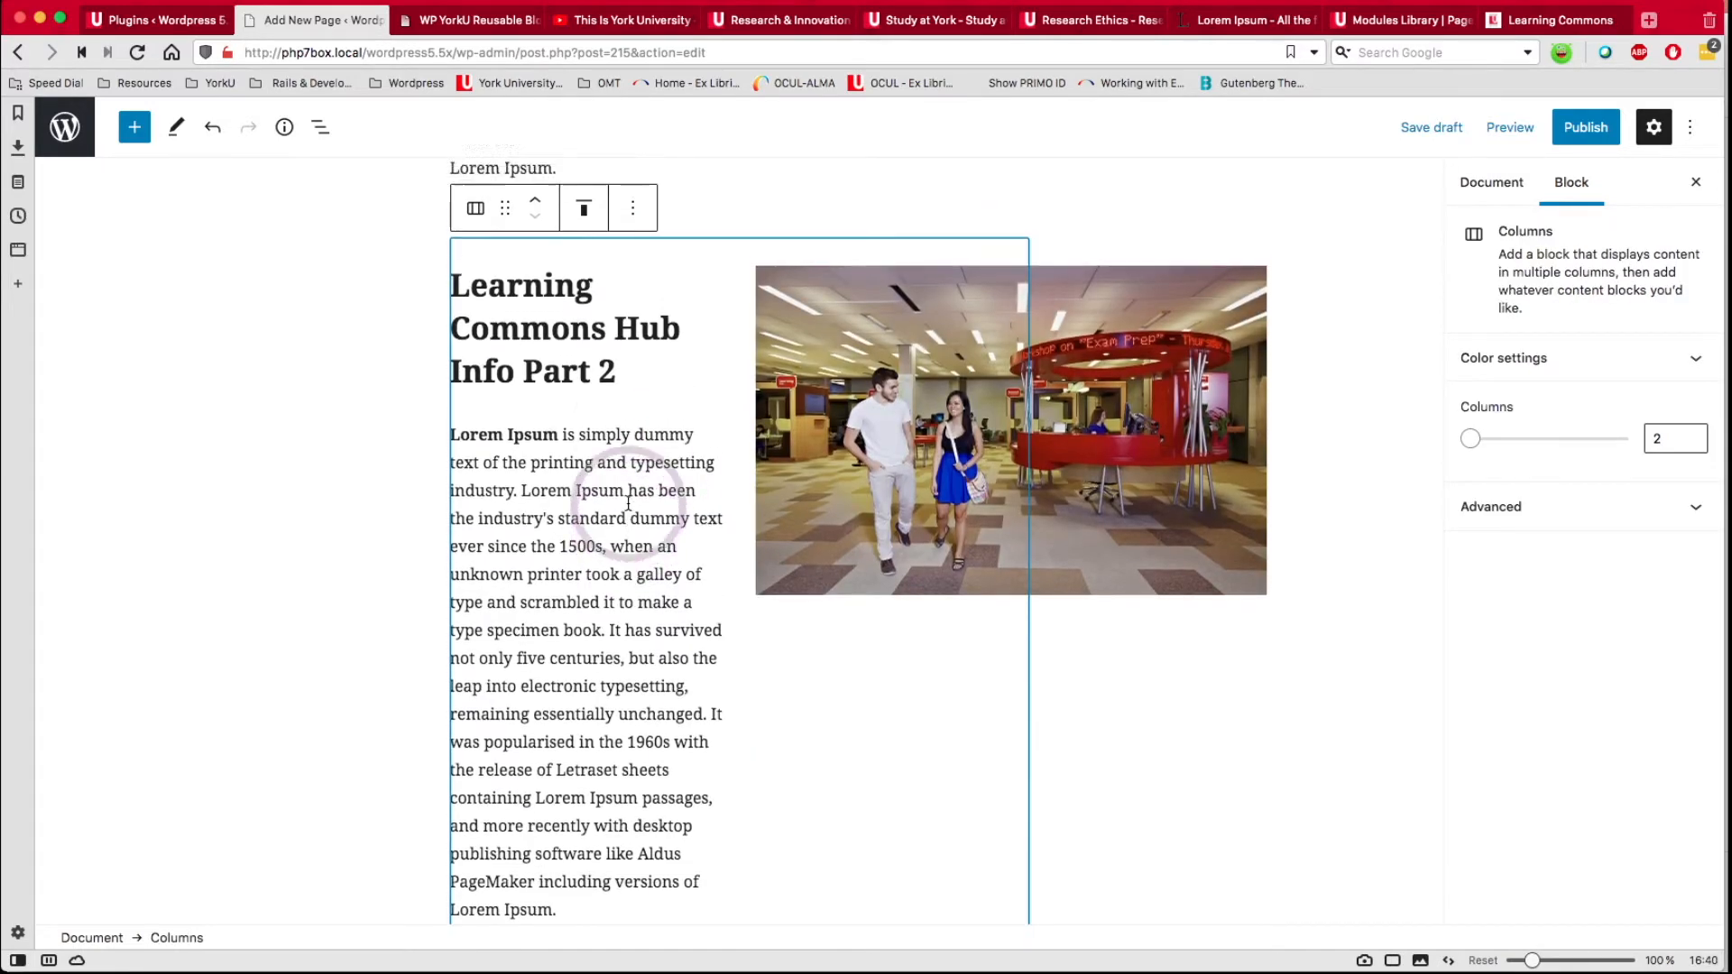
scroll(684, 731, up, 10)
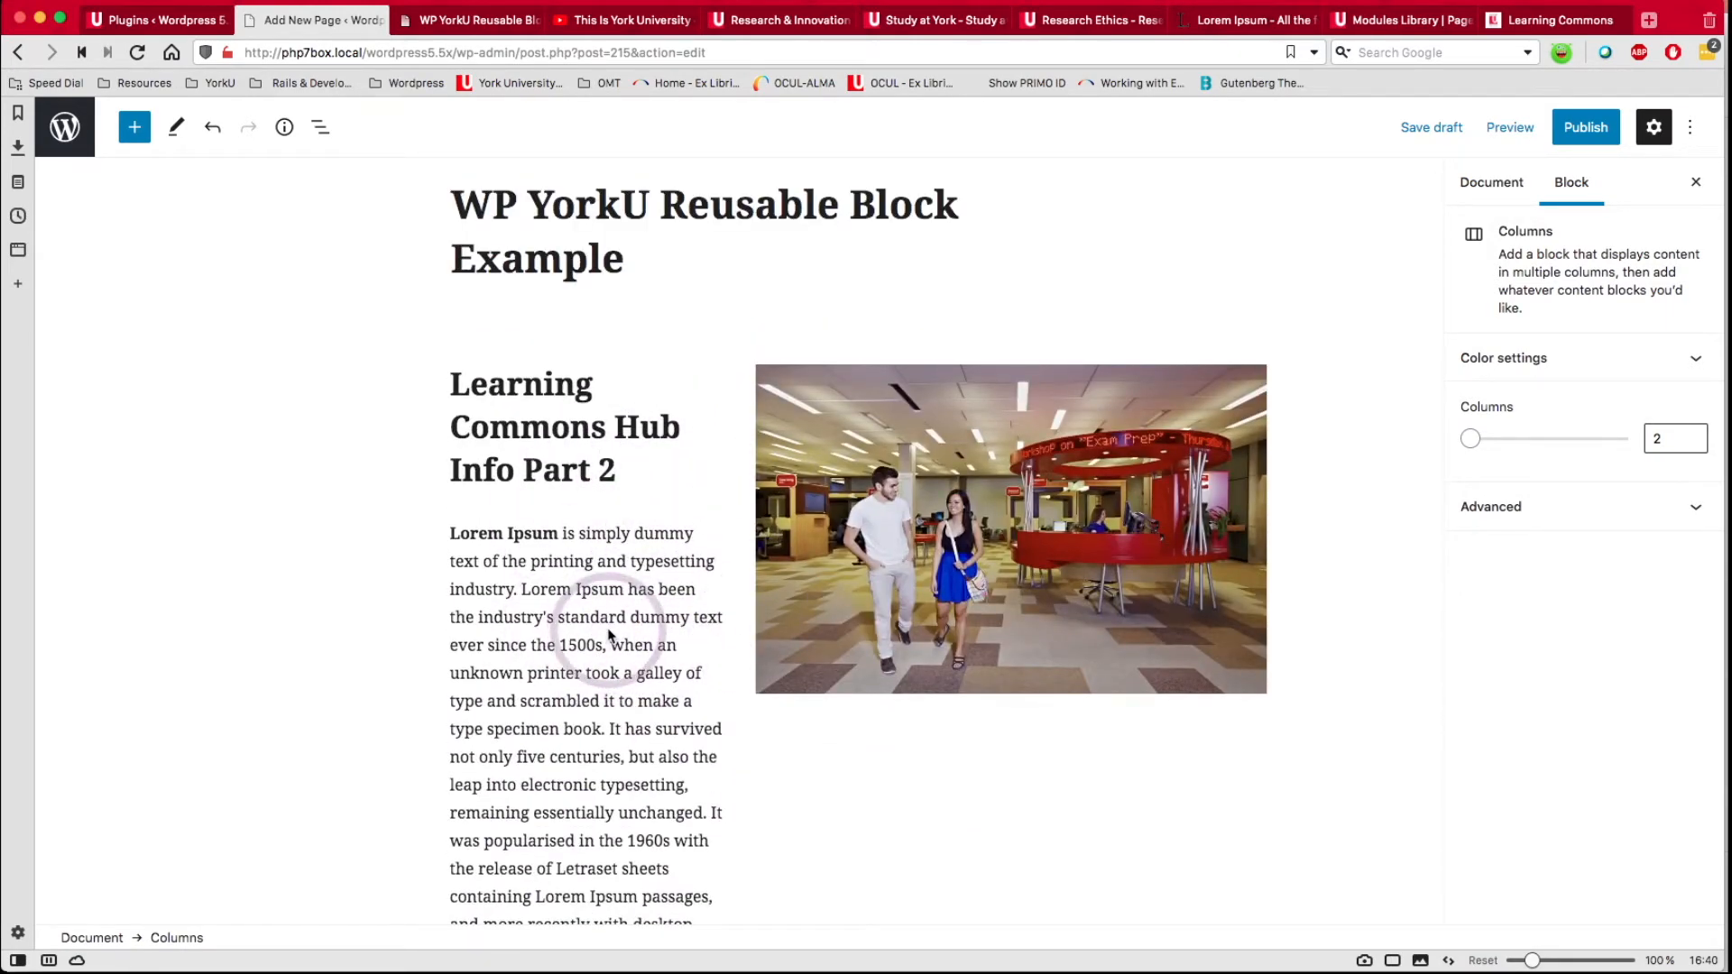
scroll(623, 649, down, 4)
scroll(611, 635, down, 4)
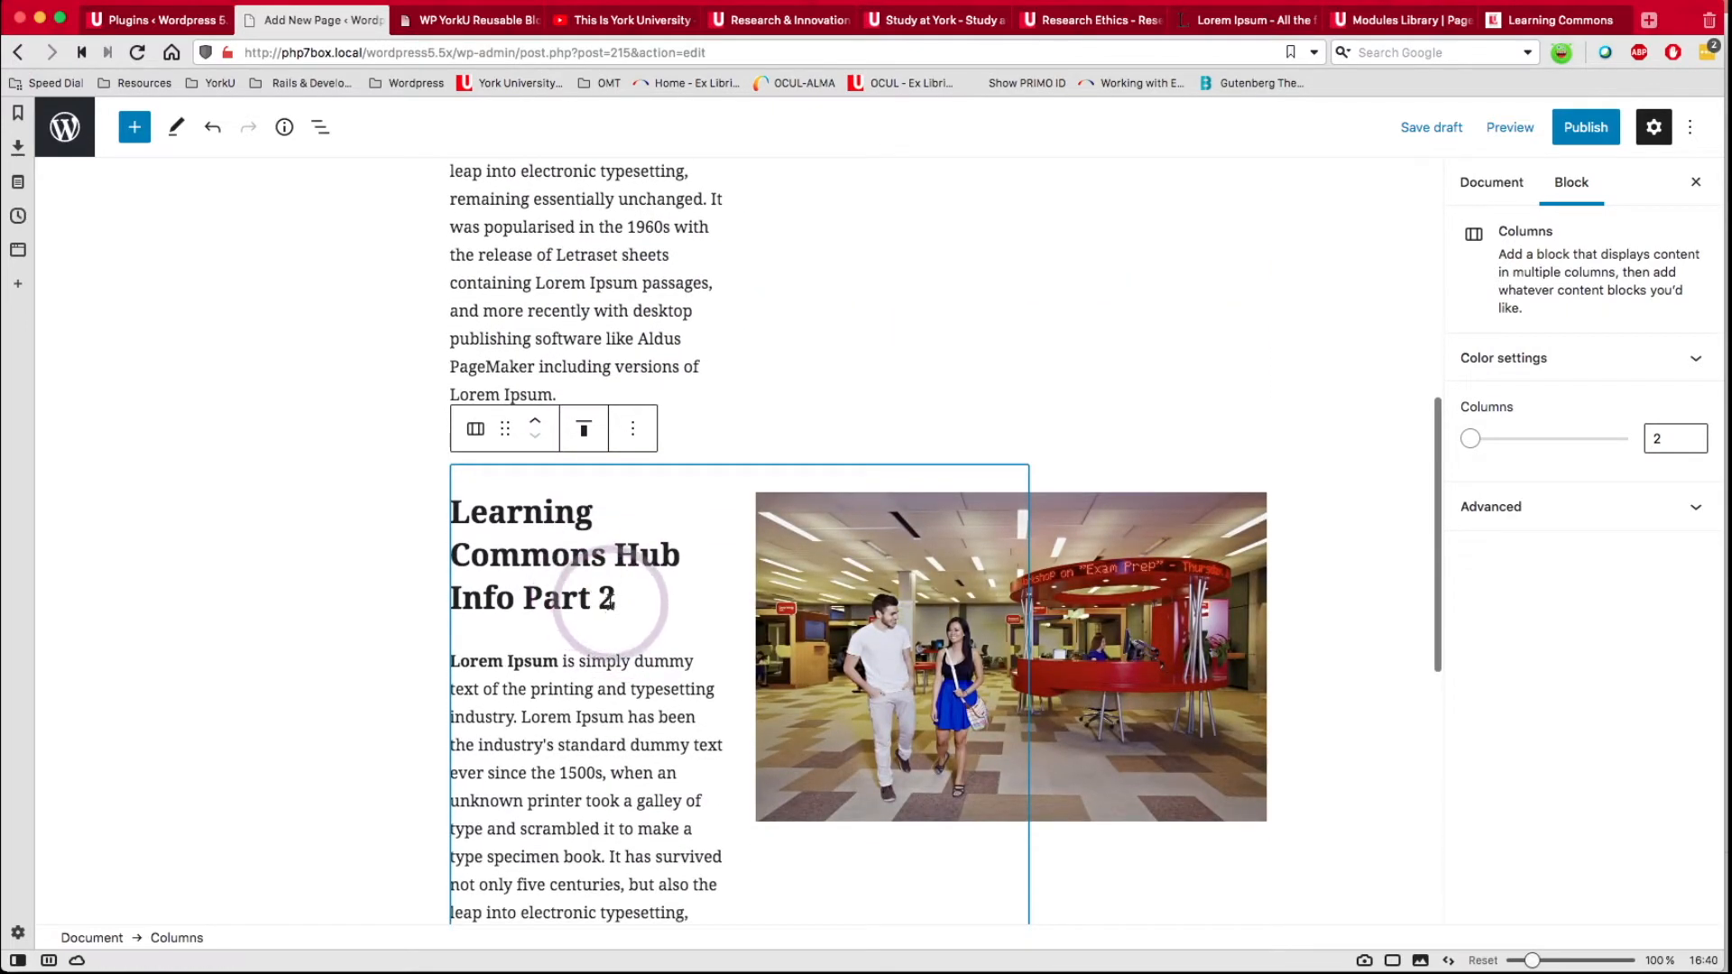
click(608, 605)
key(BackSpace)
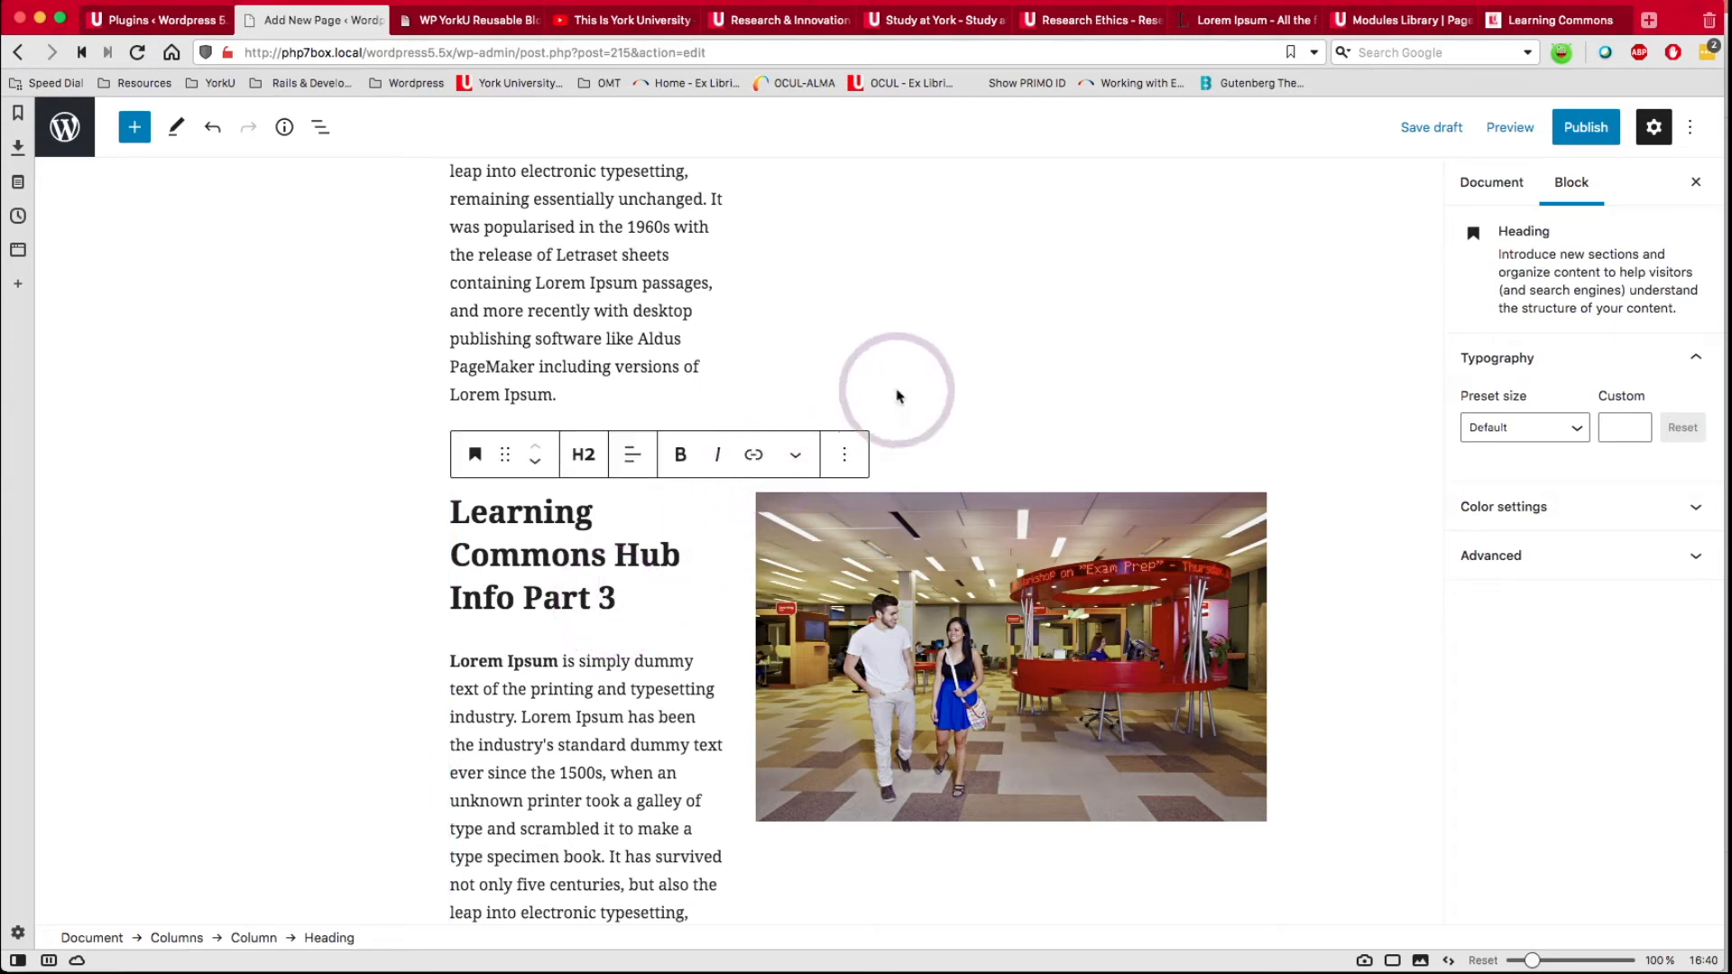
Preview the page in a new tab to compare the headings of the reusable and converted blocks, and return to the editor.
click(1516, 134)
click(1373, 313)
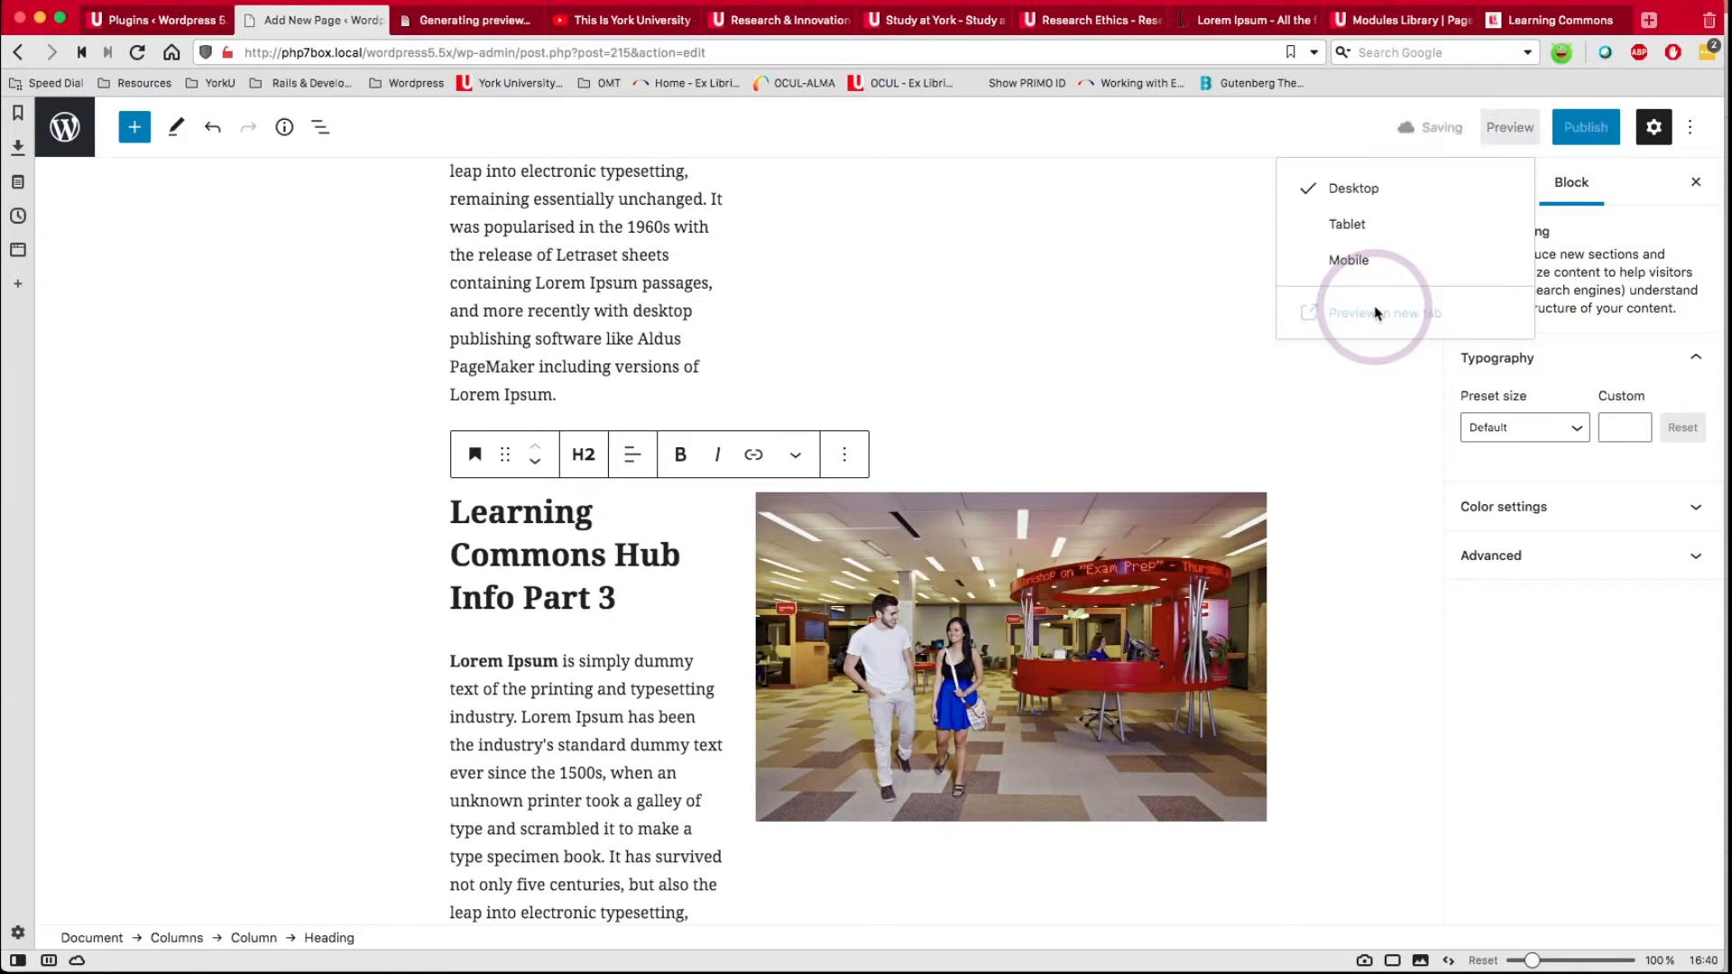
click(483, 22)
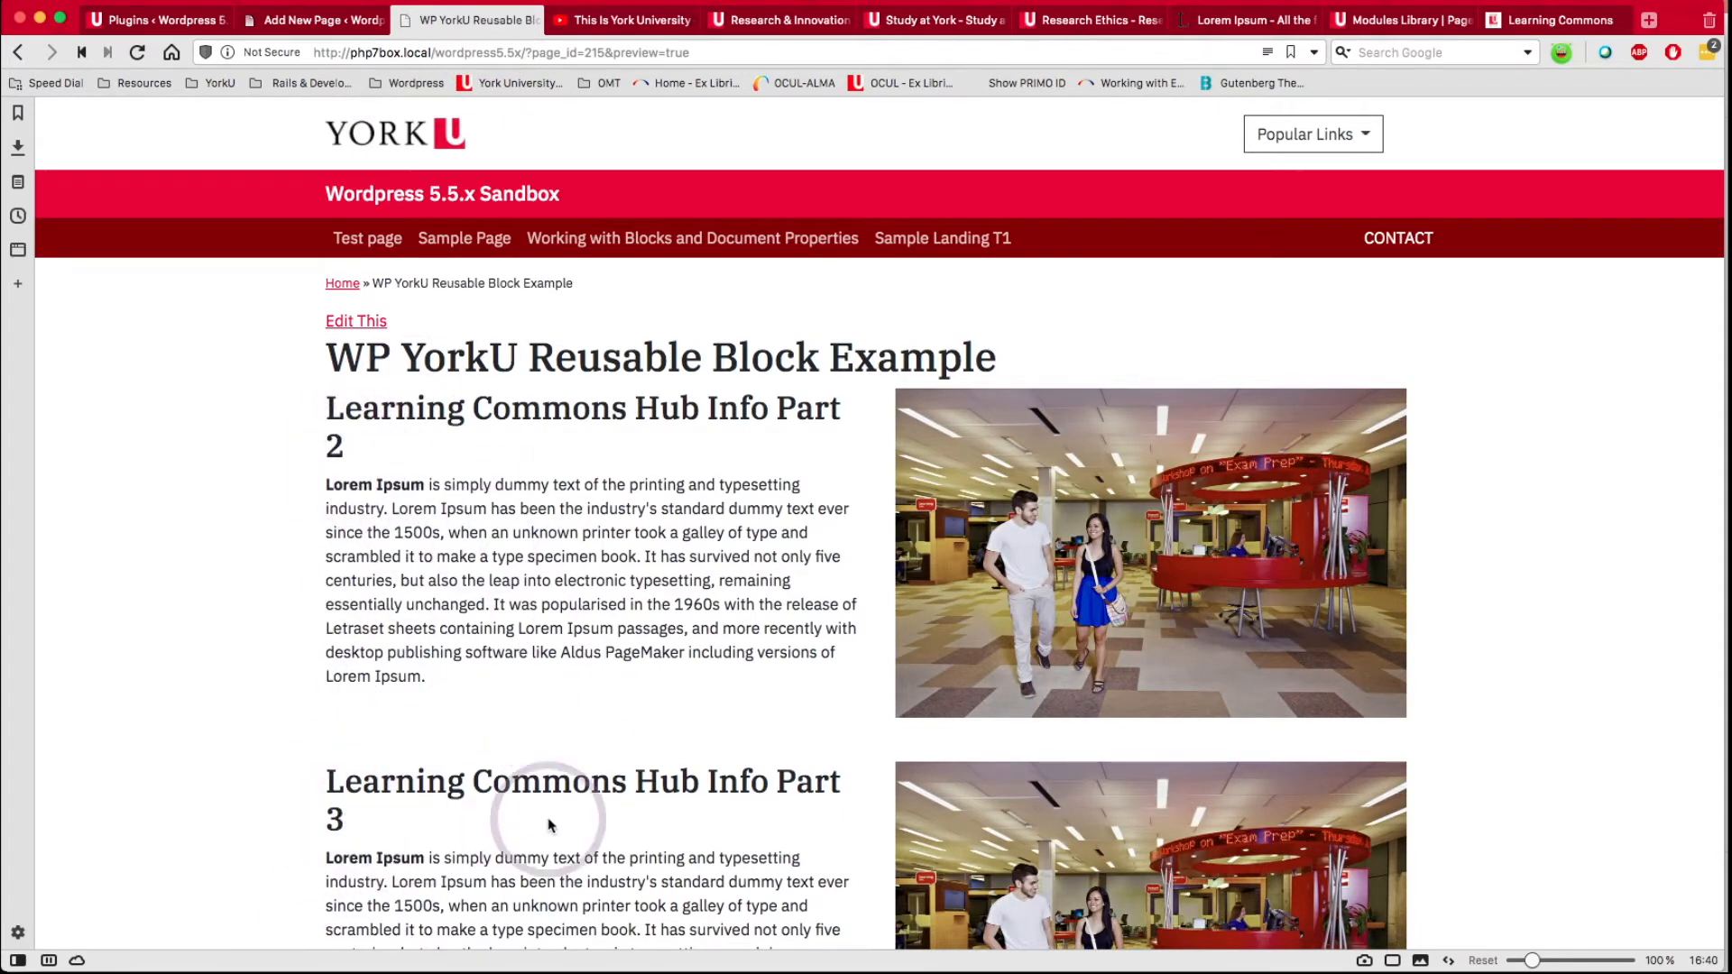
scroll(593, 853, down, 3)
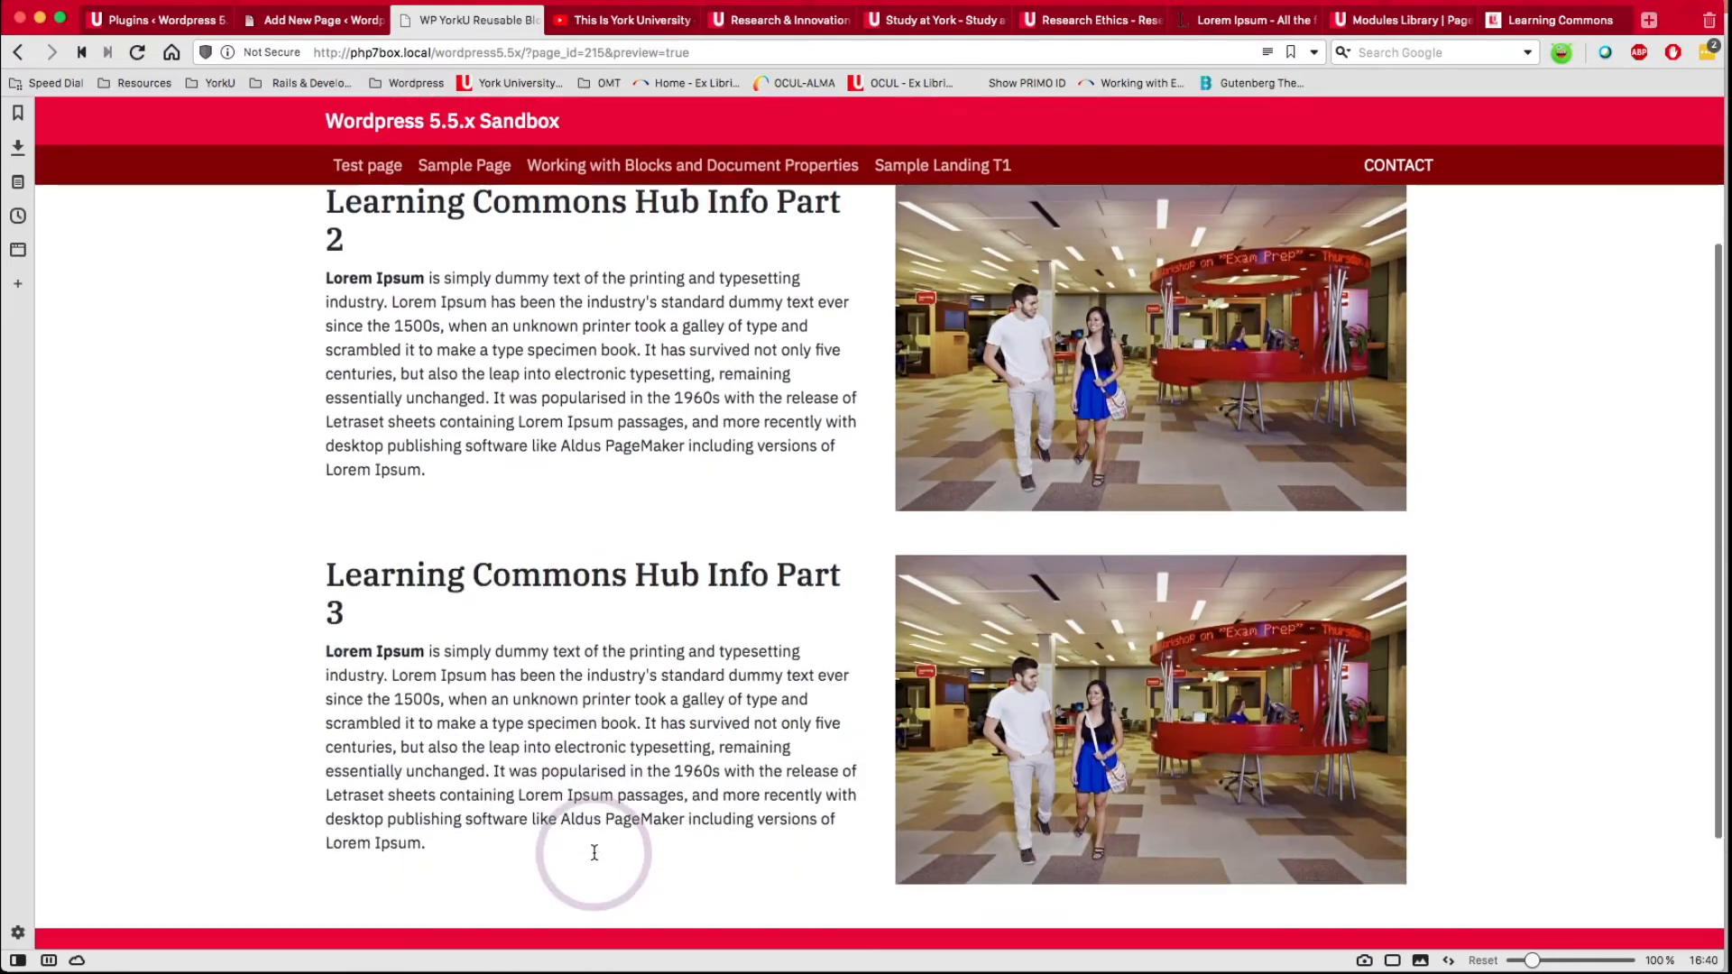
scroll(594, 850, up, 2)
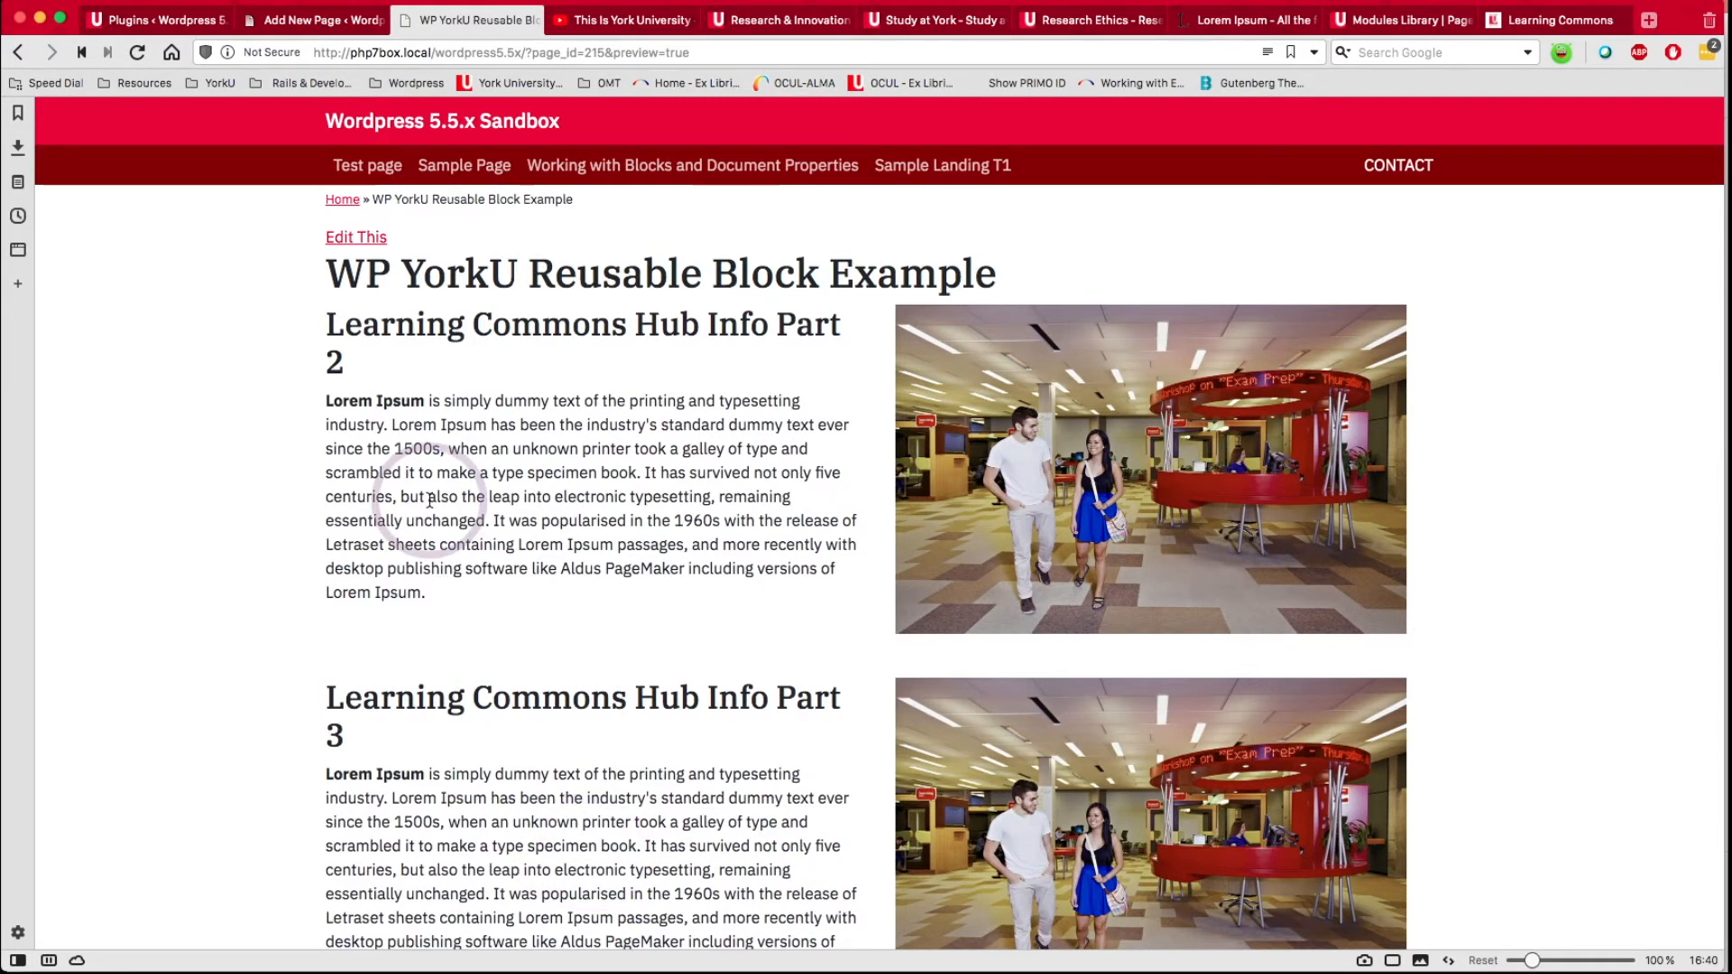
click(318, 20)
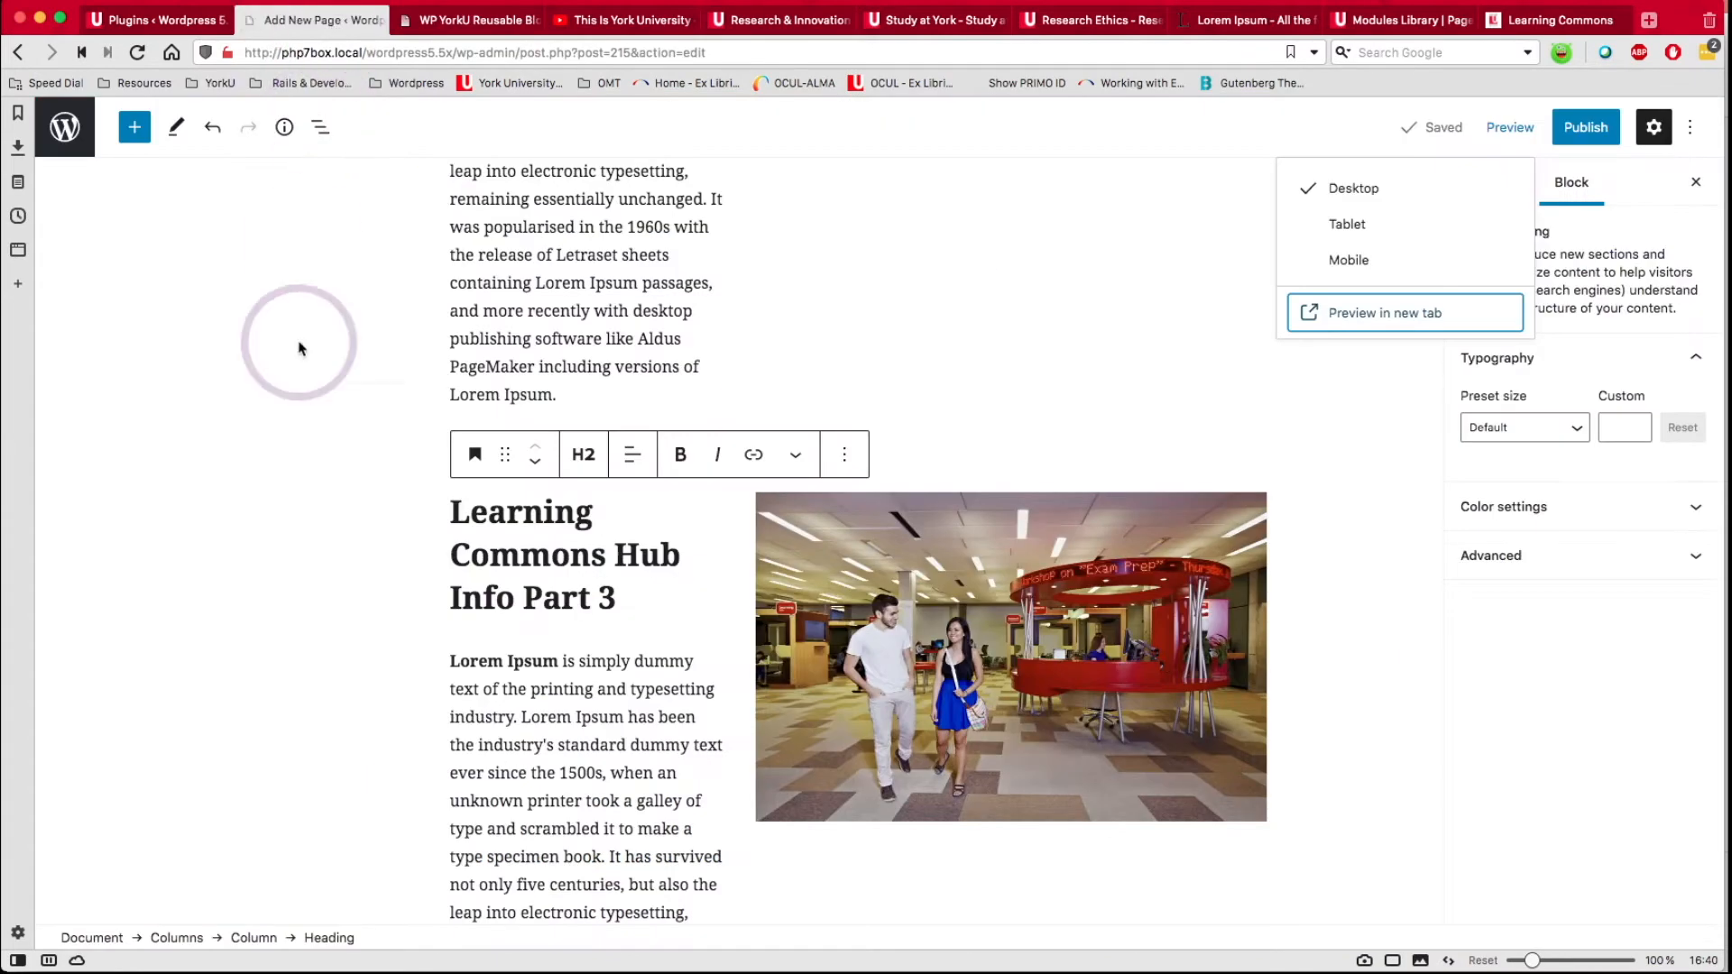
Remove the reusable block instance directly below the page title.
scroll(455, 582, up, 10)
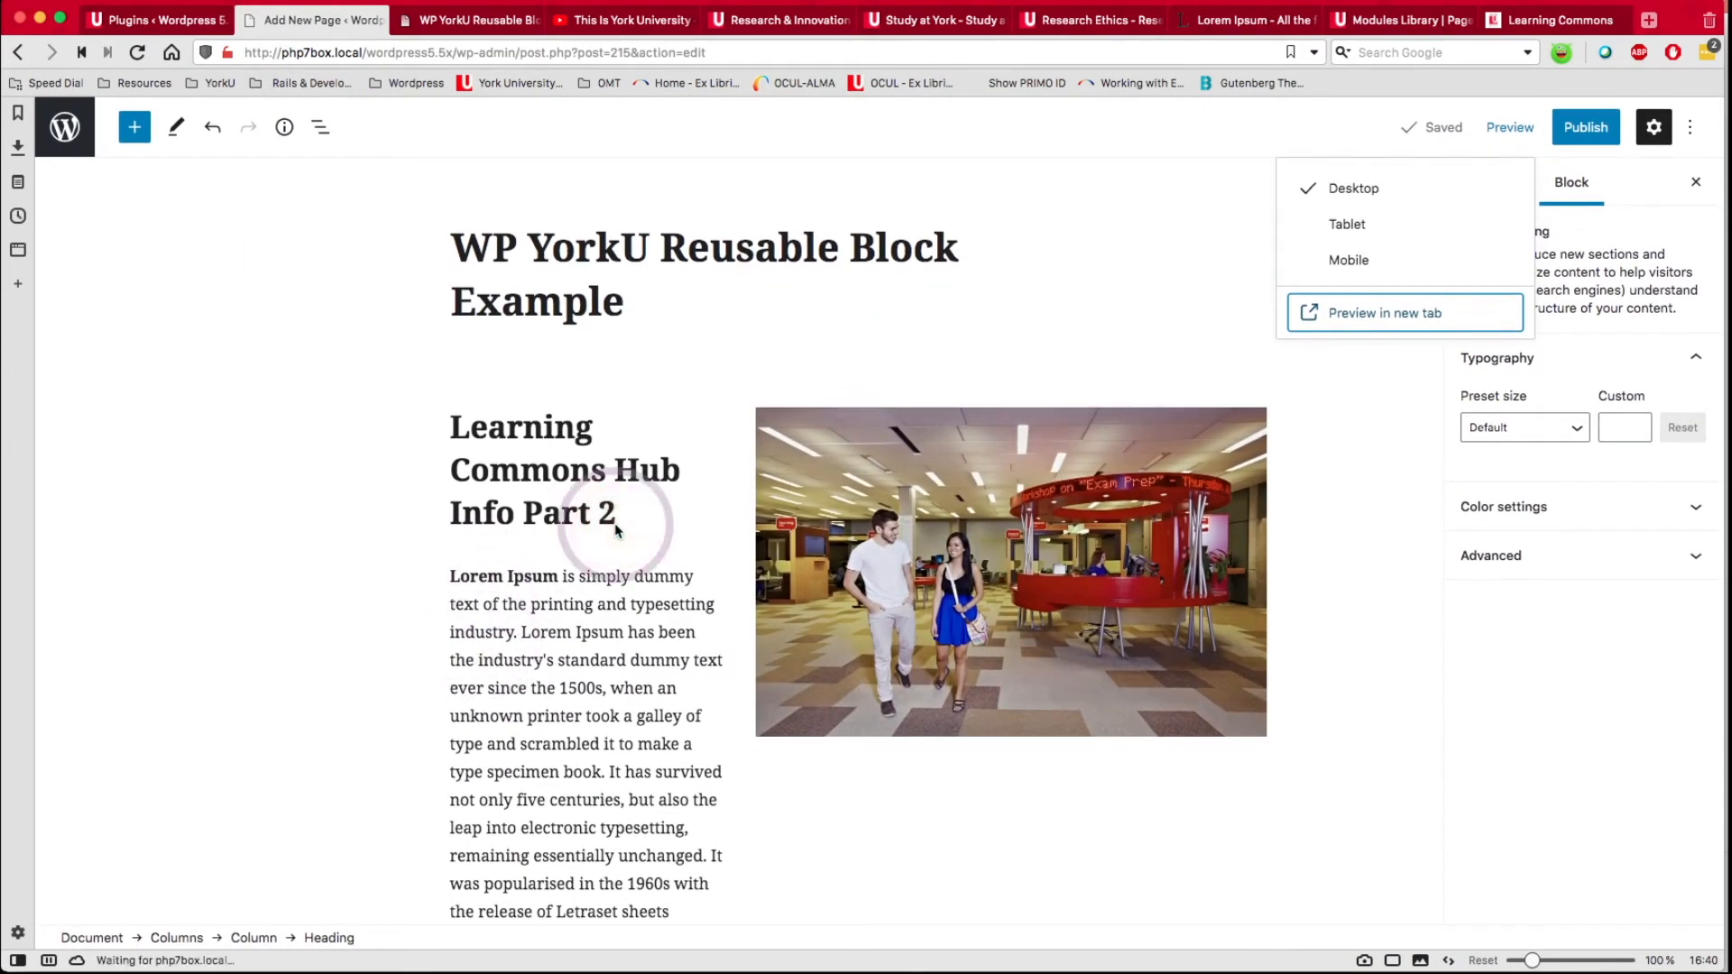
click(616, 530)
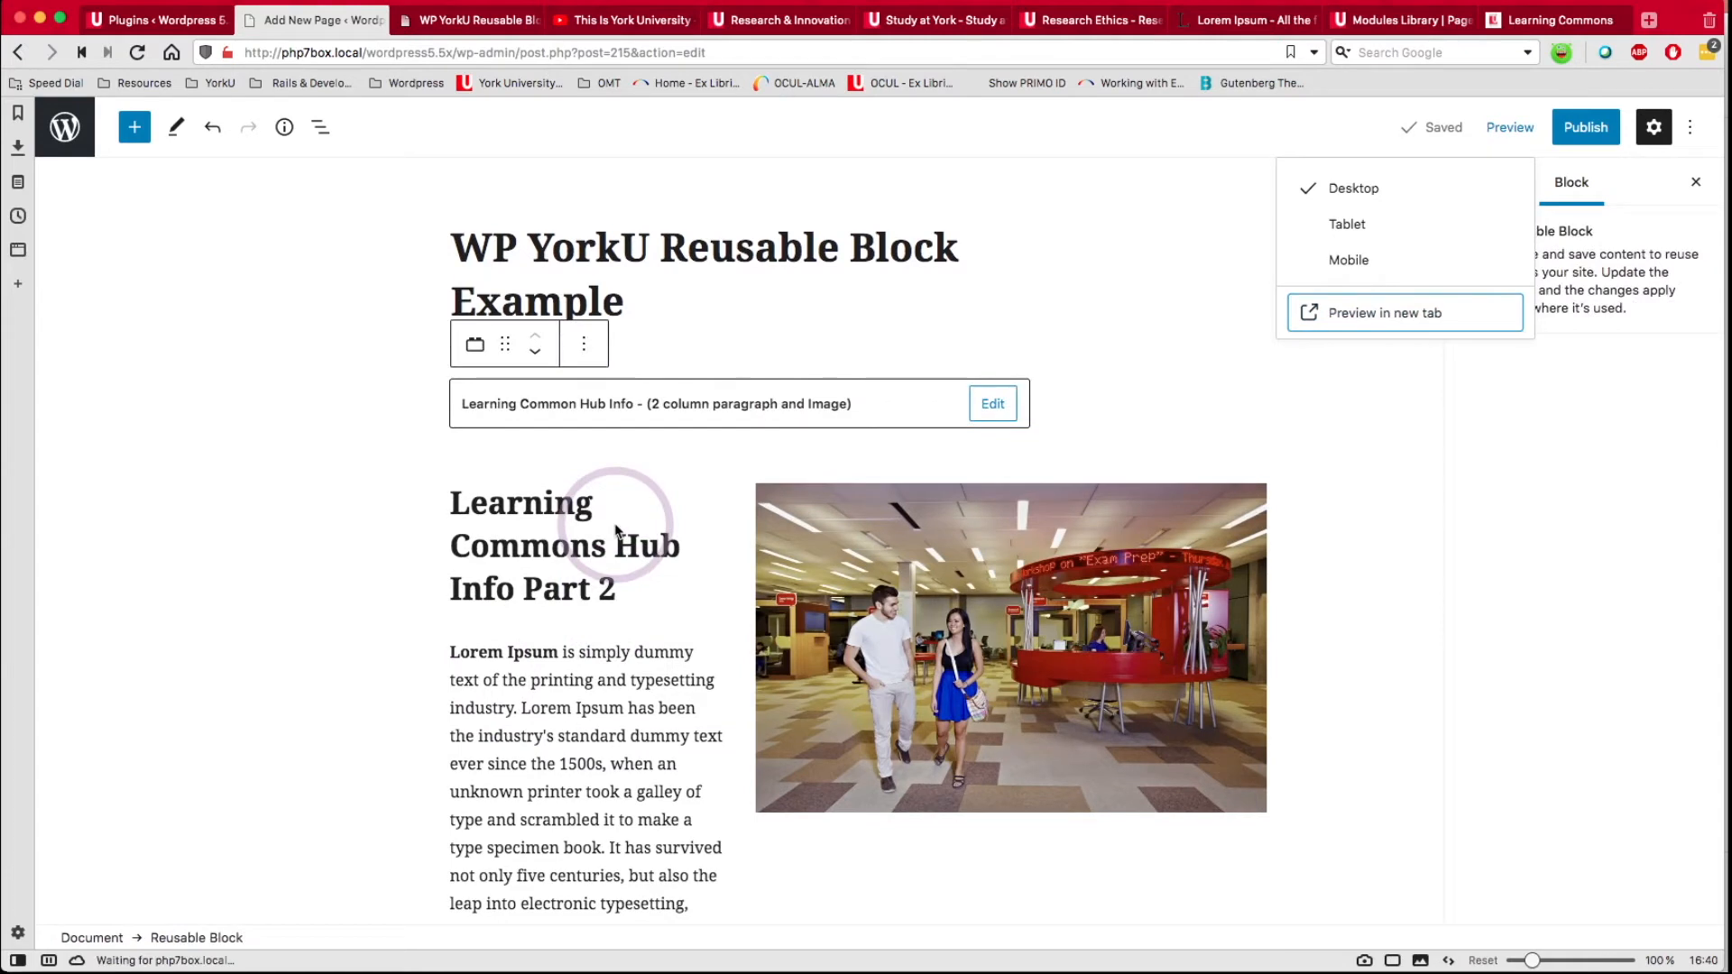
click(587, 348)
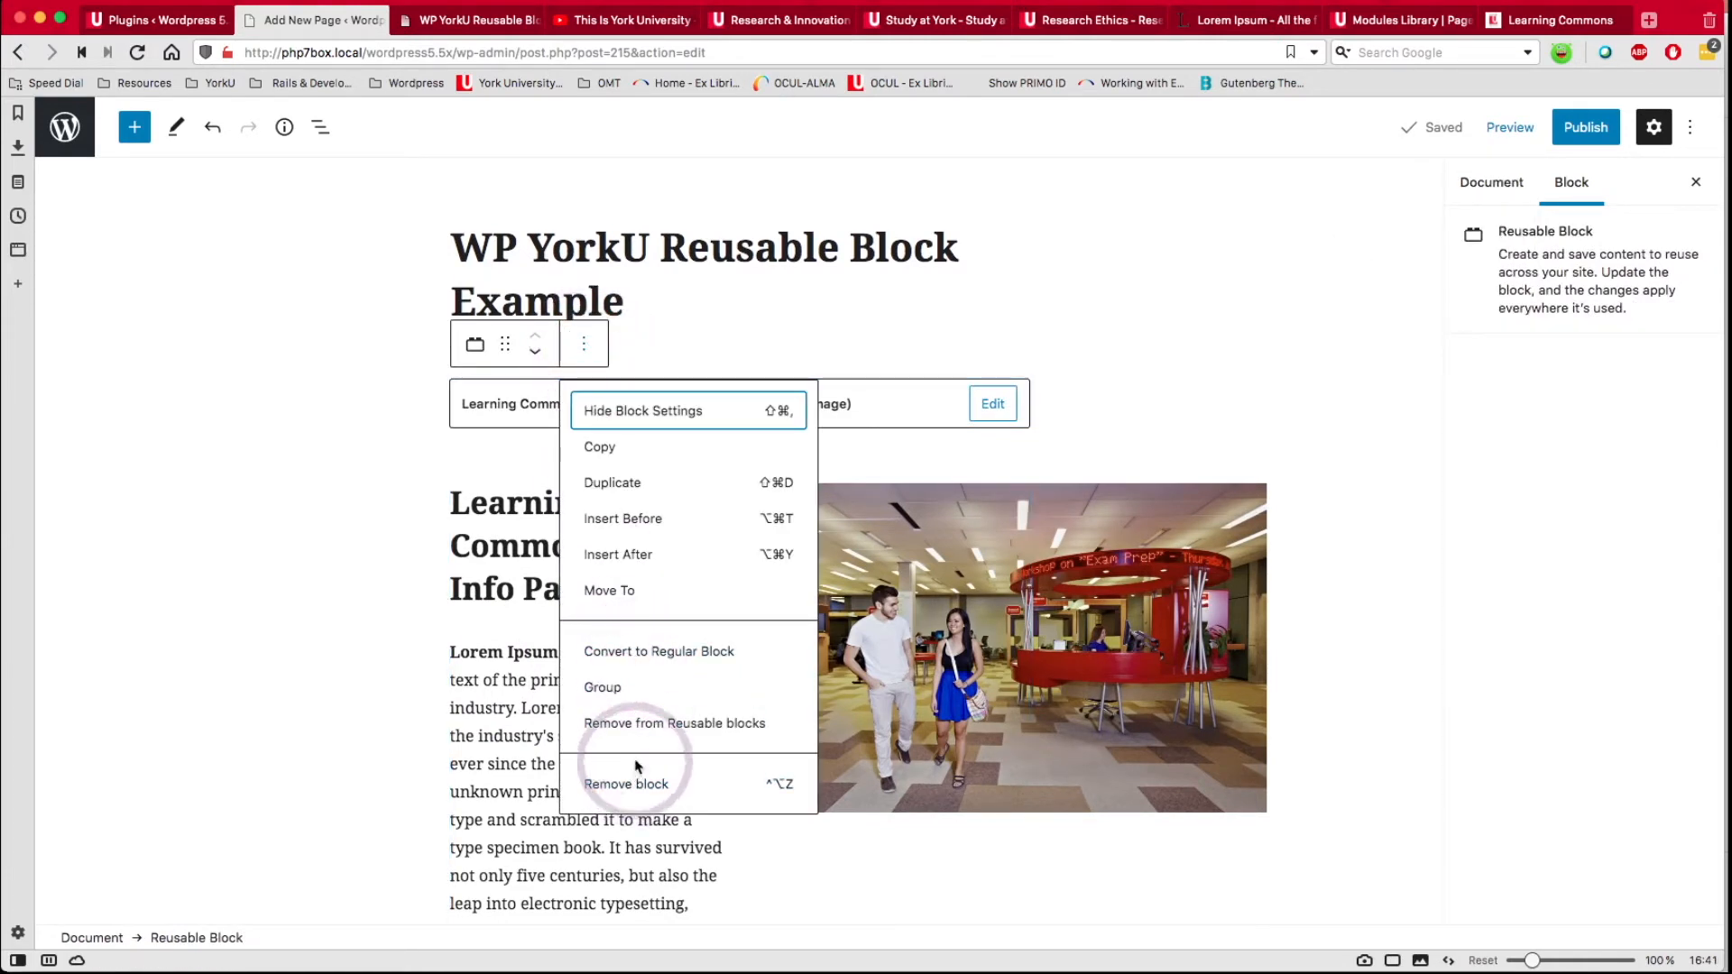
click(636, 794)
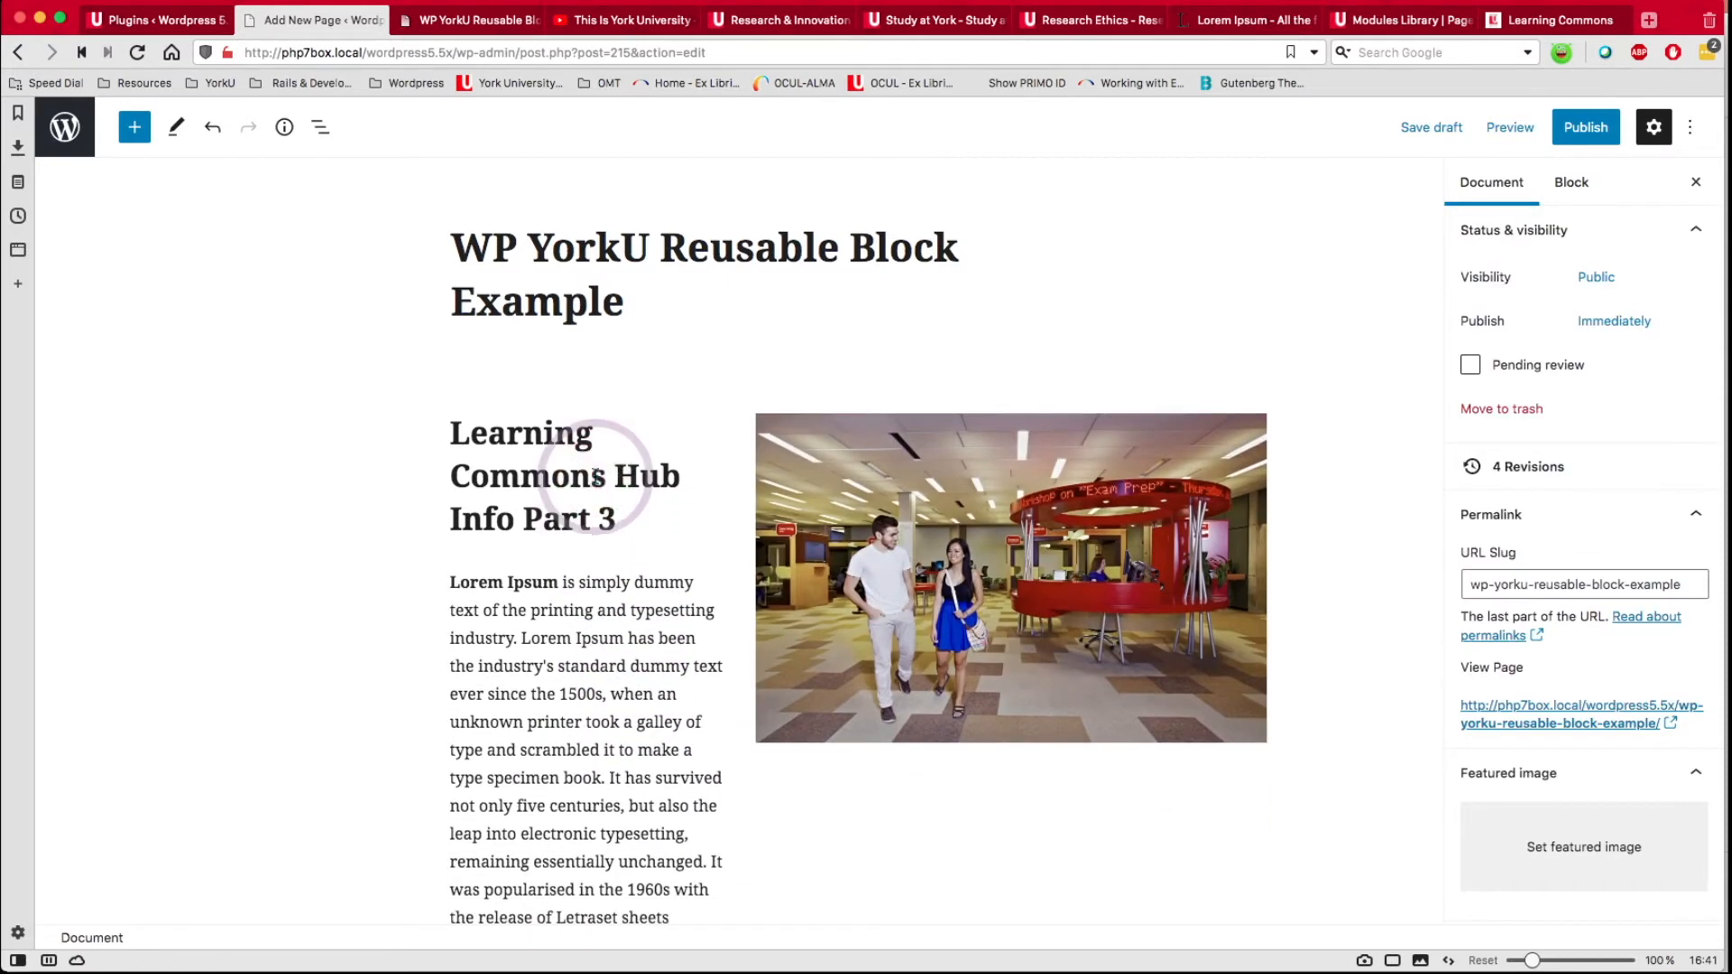
Remove the "Learning Commons Hub Info Part 3" heading from the remaining two-column block.
click(597, 476)
click(844, 370)
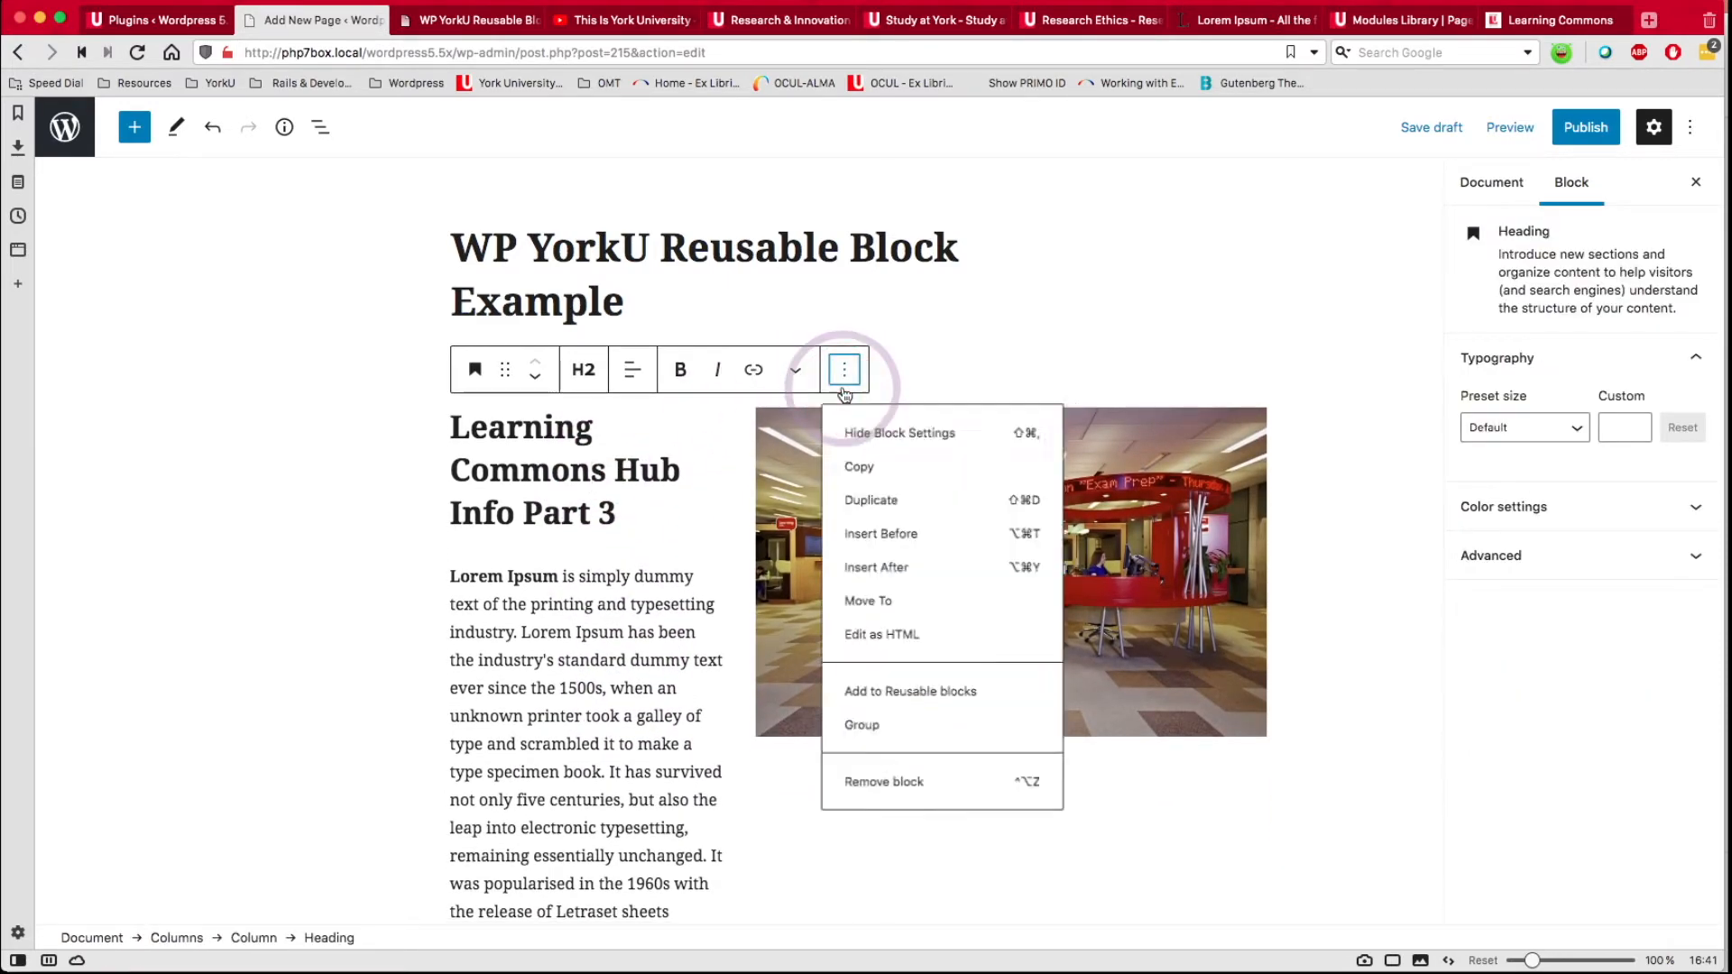
click(870, 809)
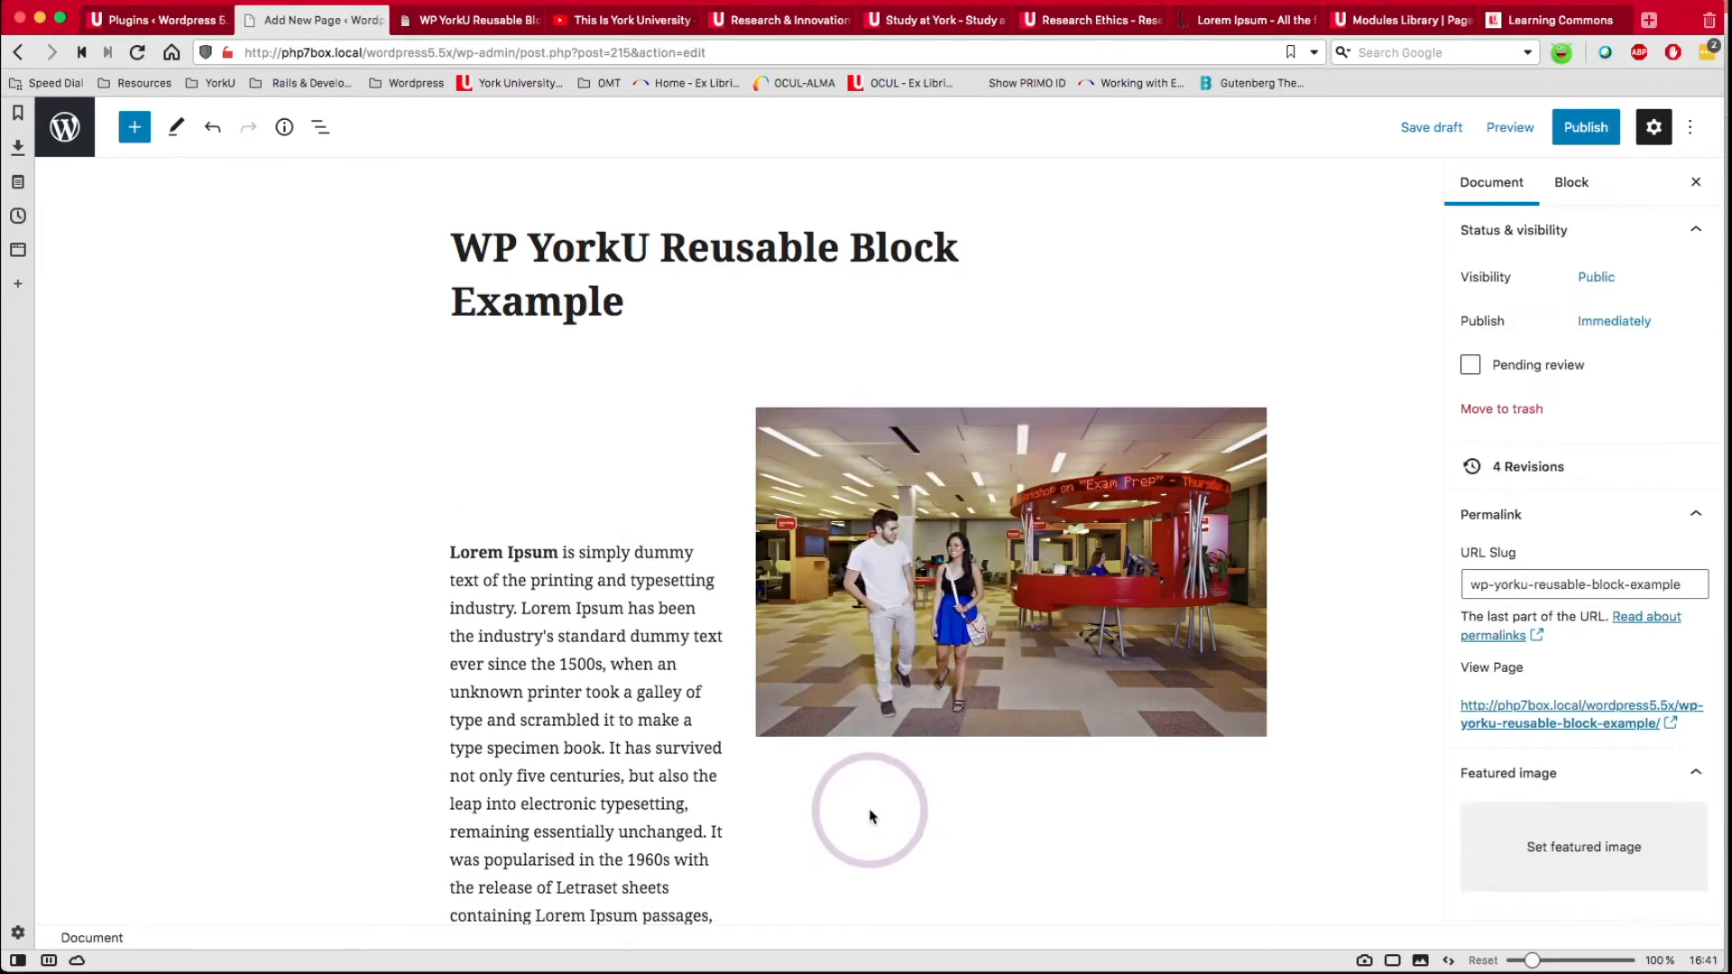
Select the parent Columns block of the Lorem Ipsum paragraph and remove it with its text and image.
click(637, 453)
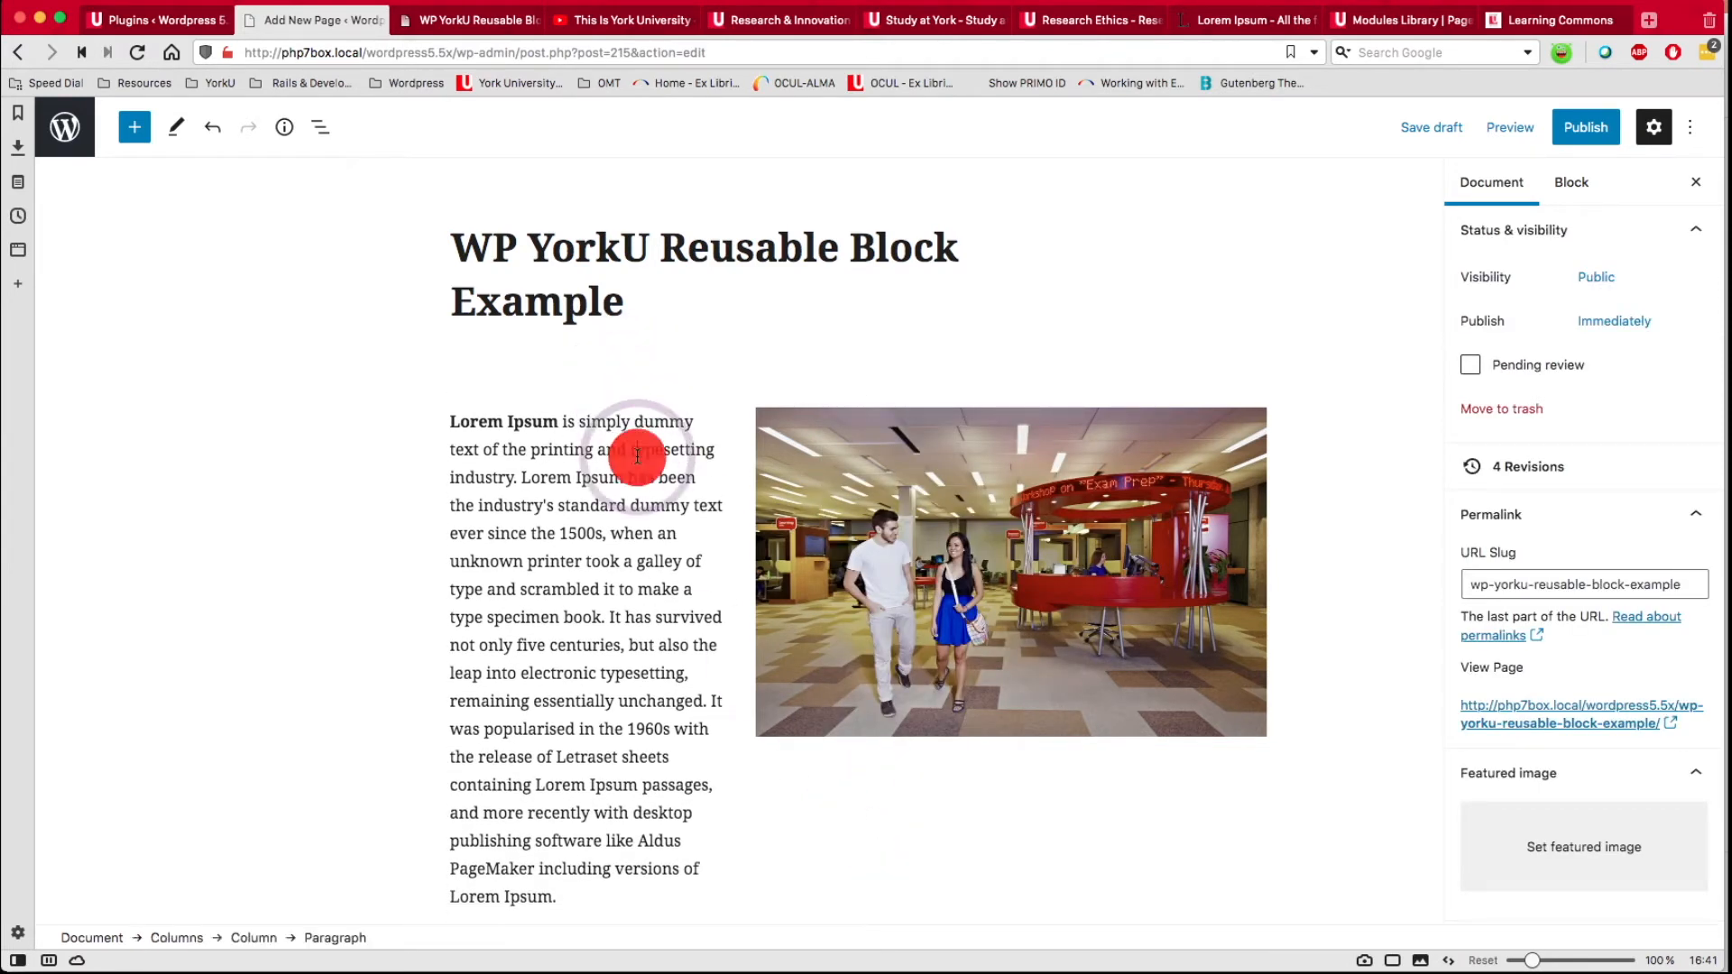
mouse_move(469, 370)
click(475, 323)
mouse_move(472, 330)
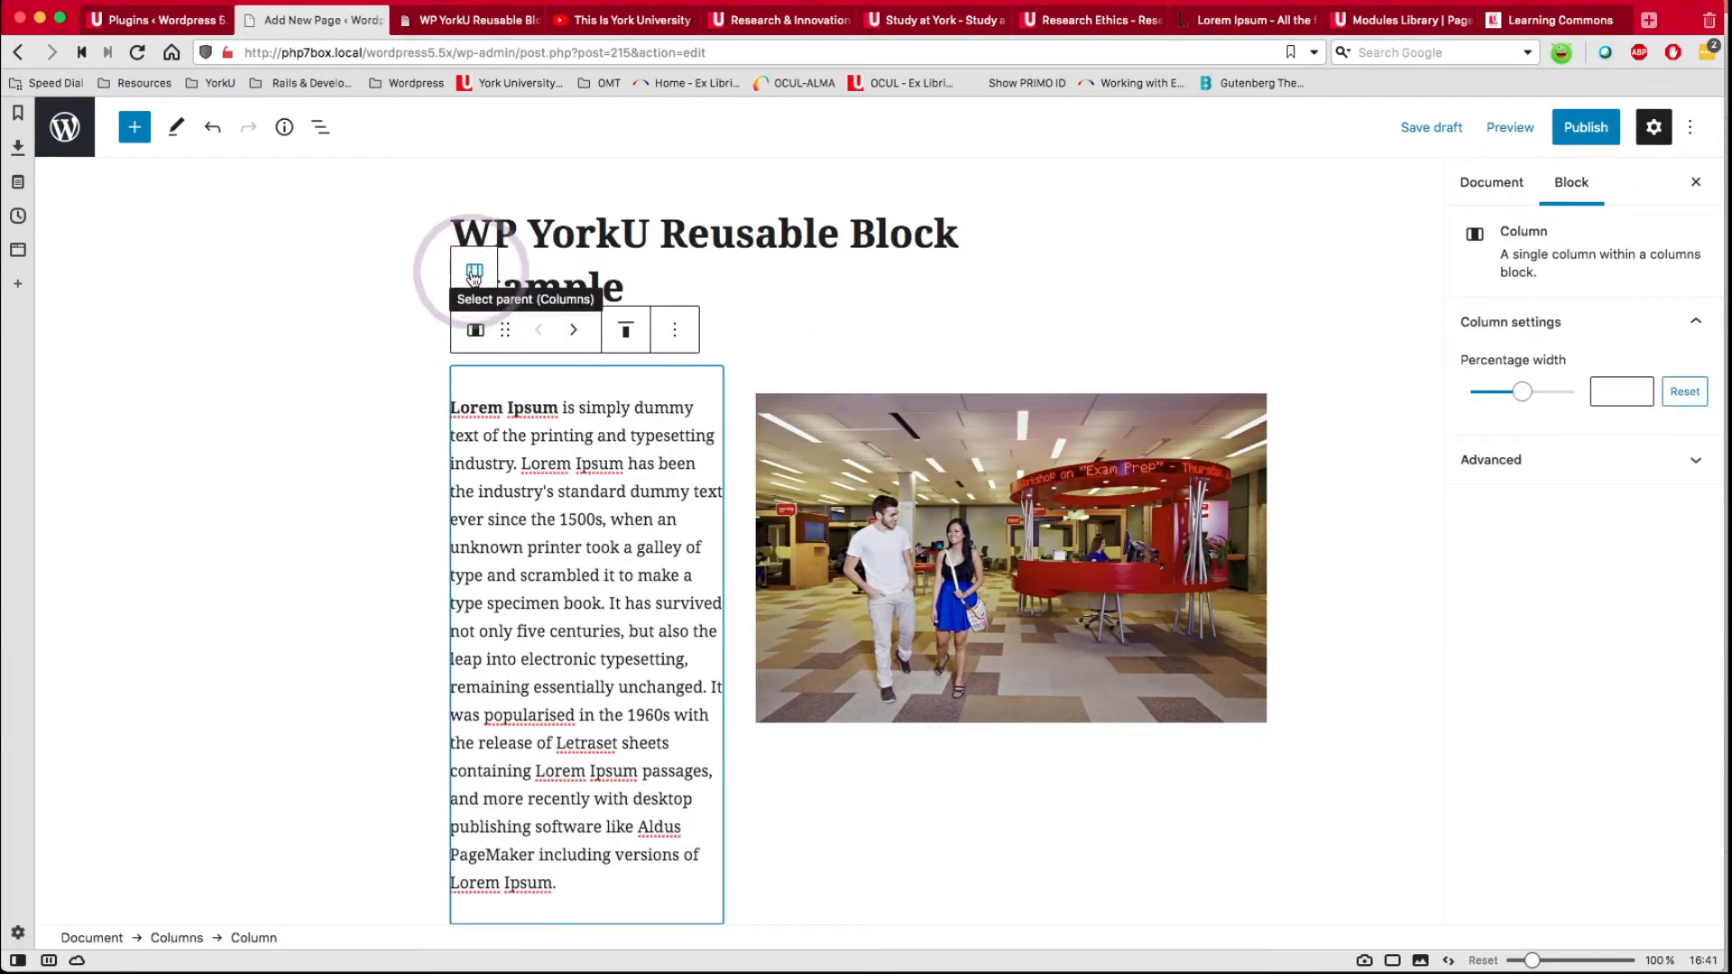
click(524, 342)
drag(524, 342, 731, 399)
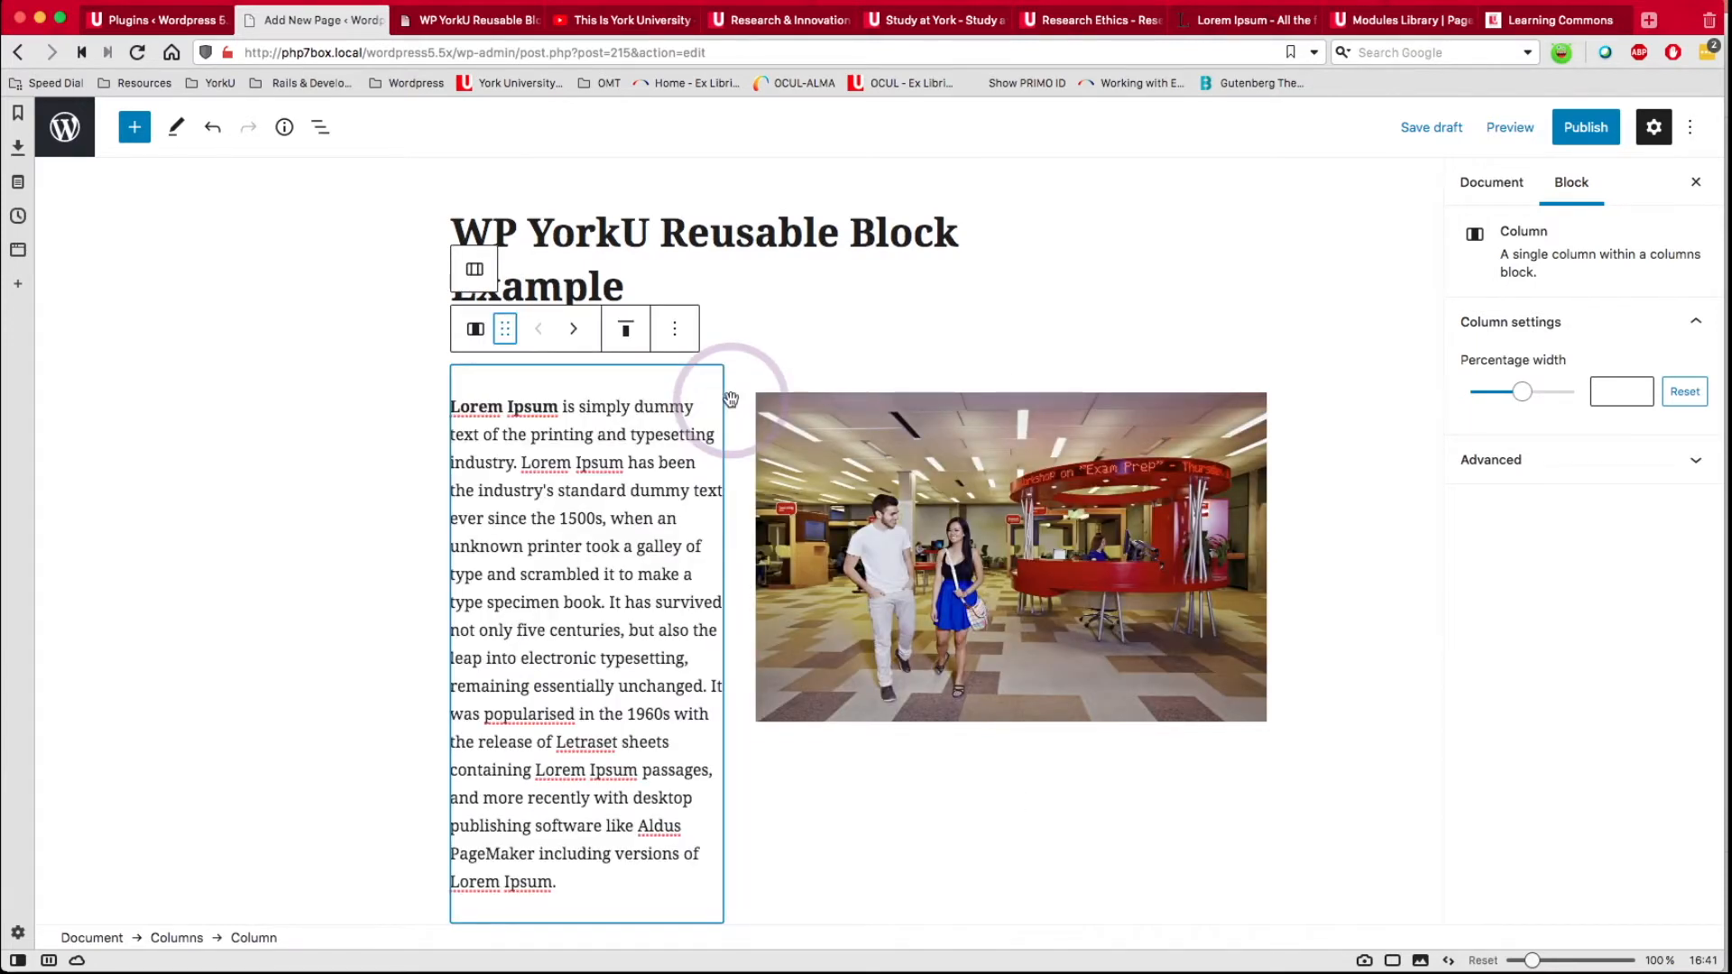
click(476, 272)
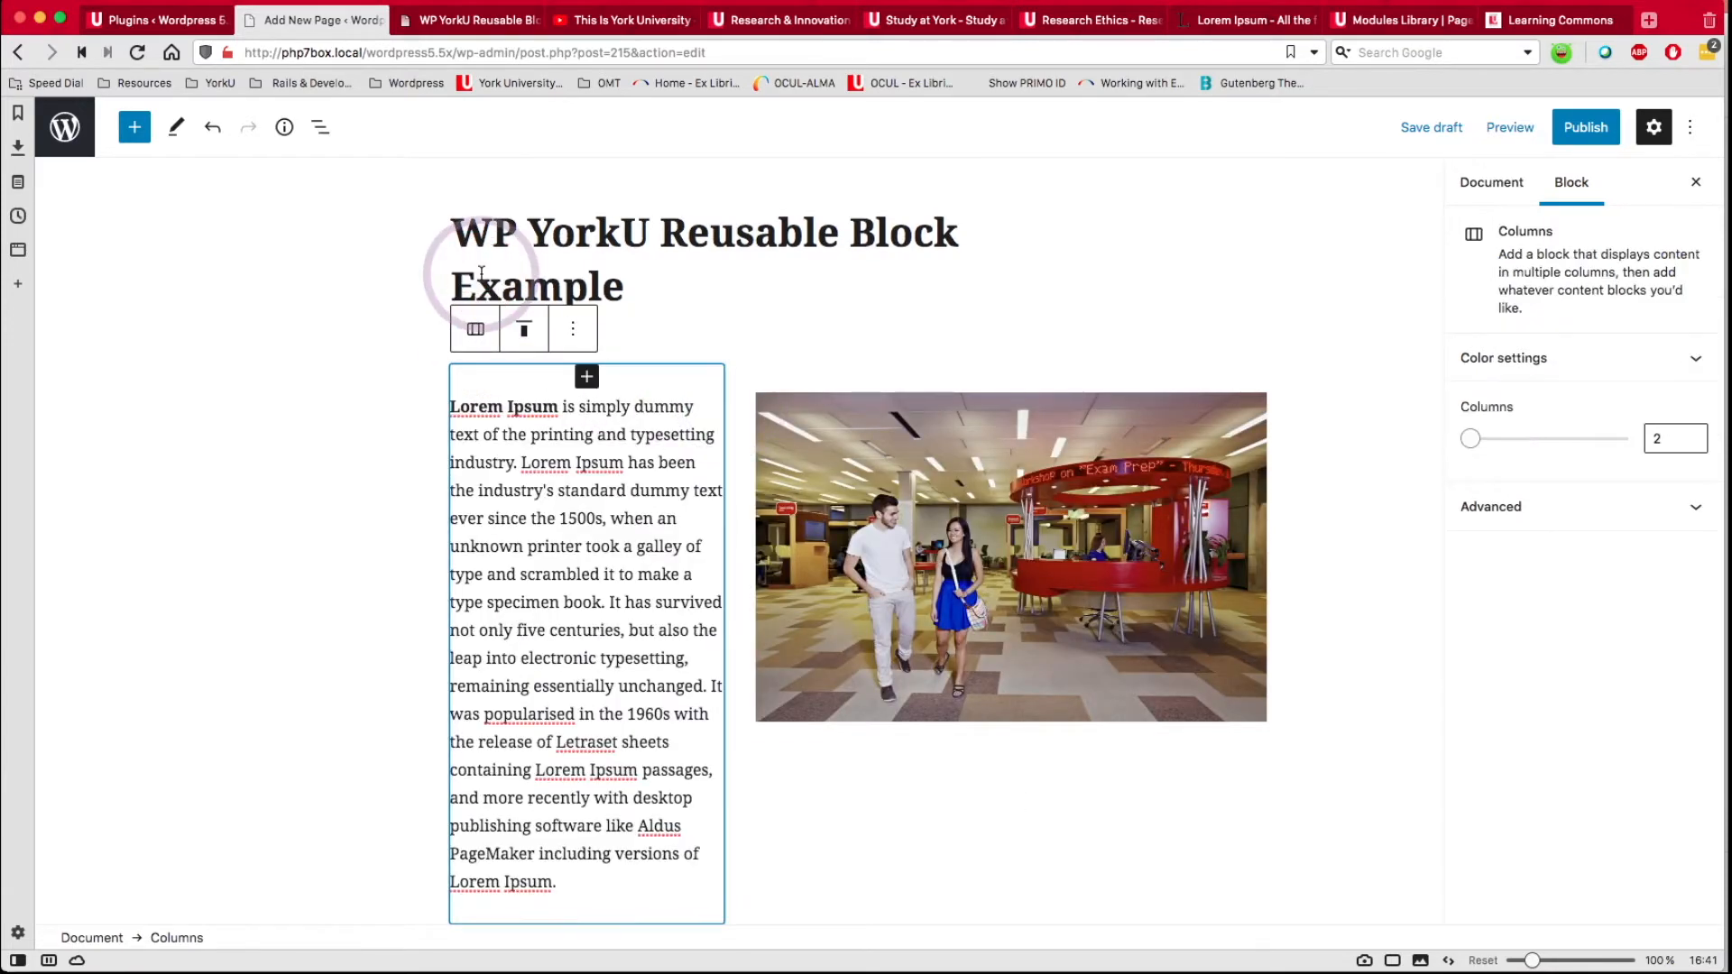
click(573, 330)
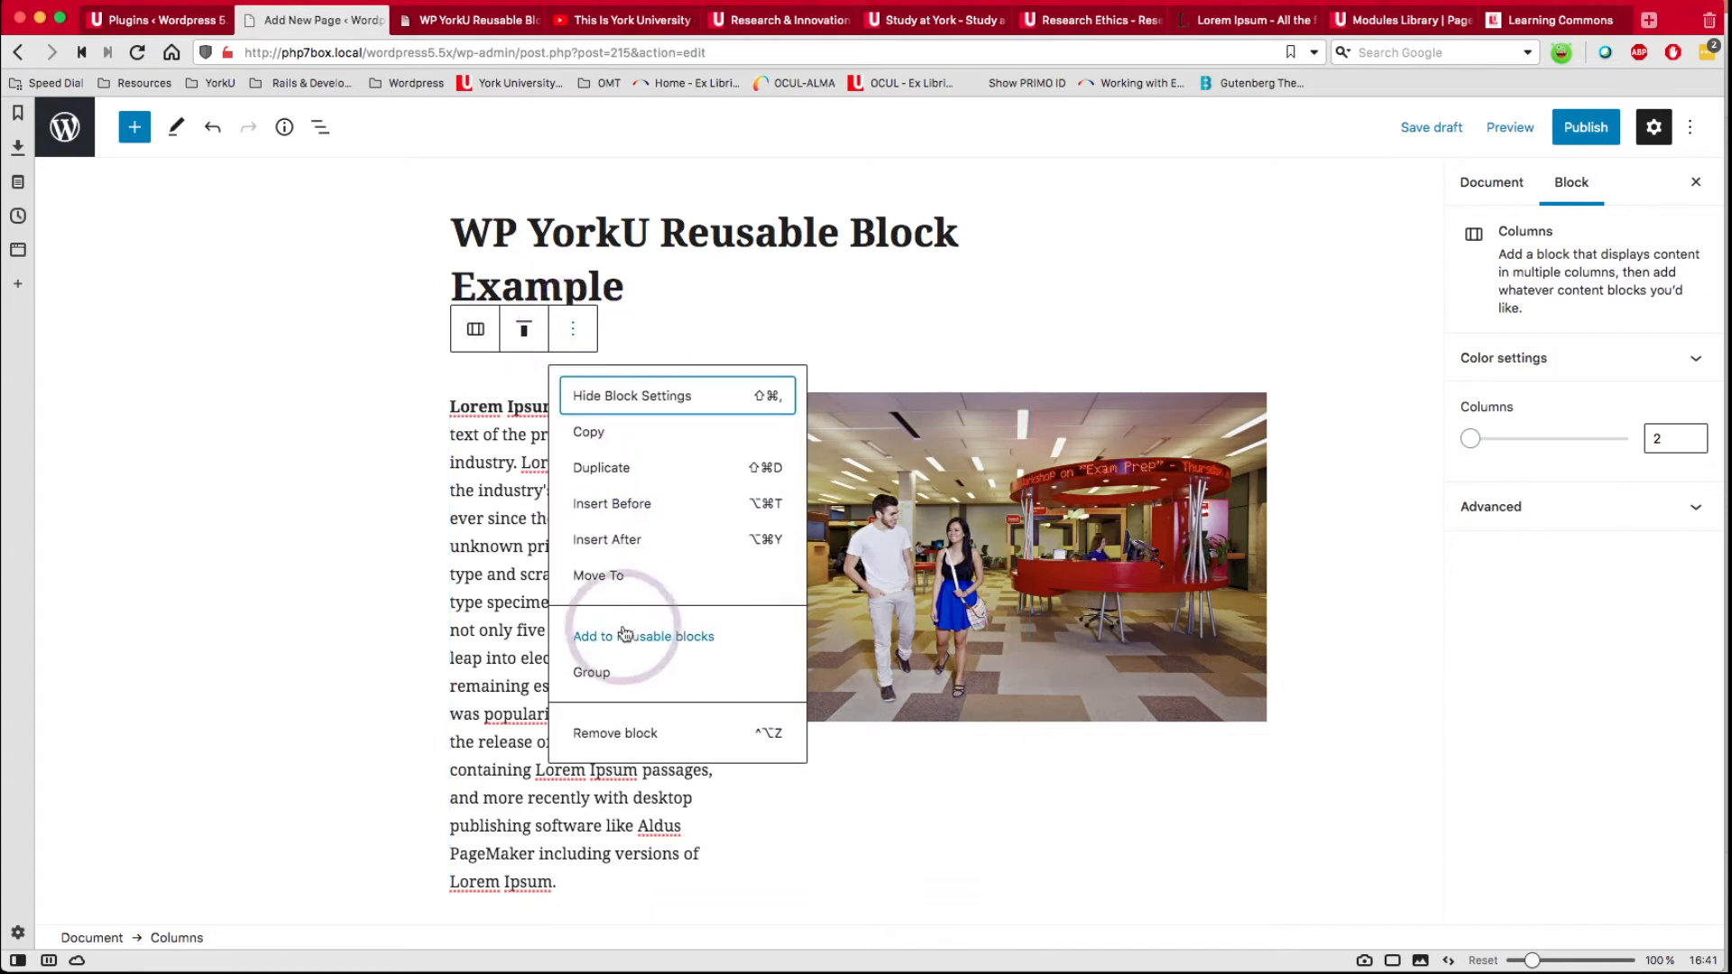
click(627, 733)
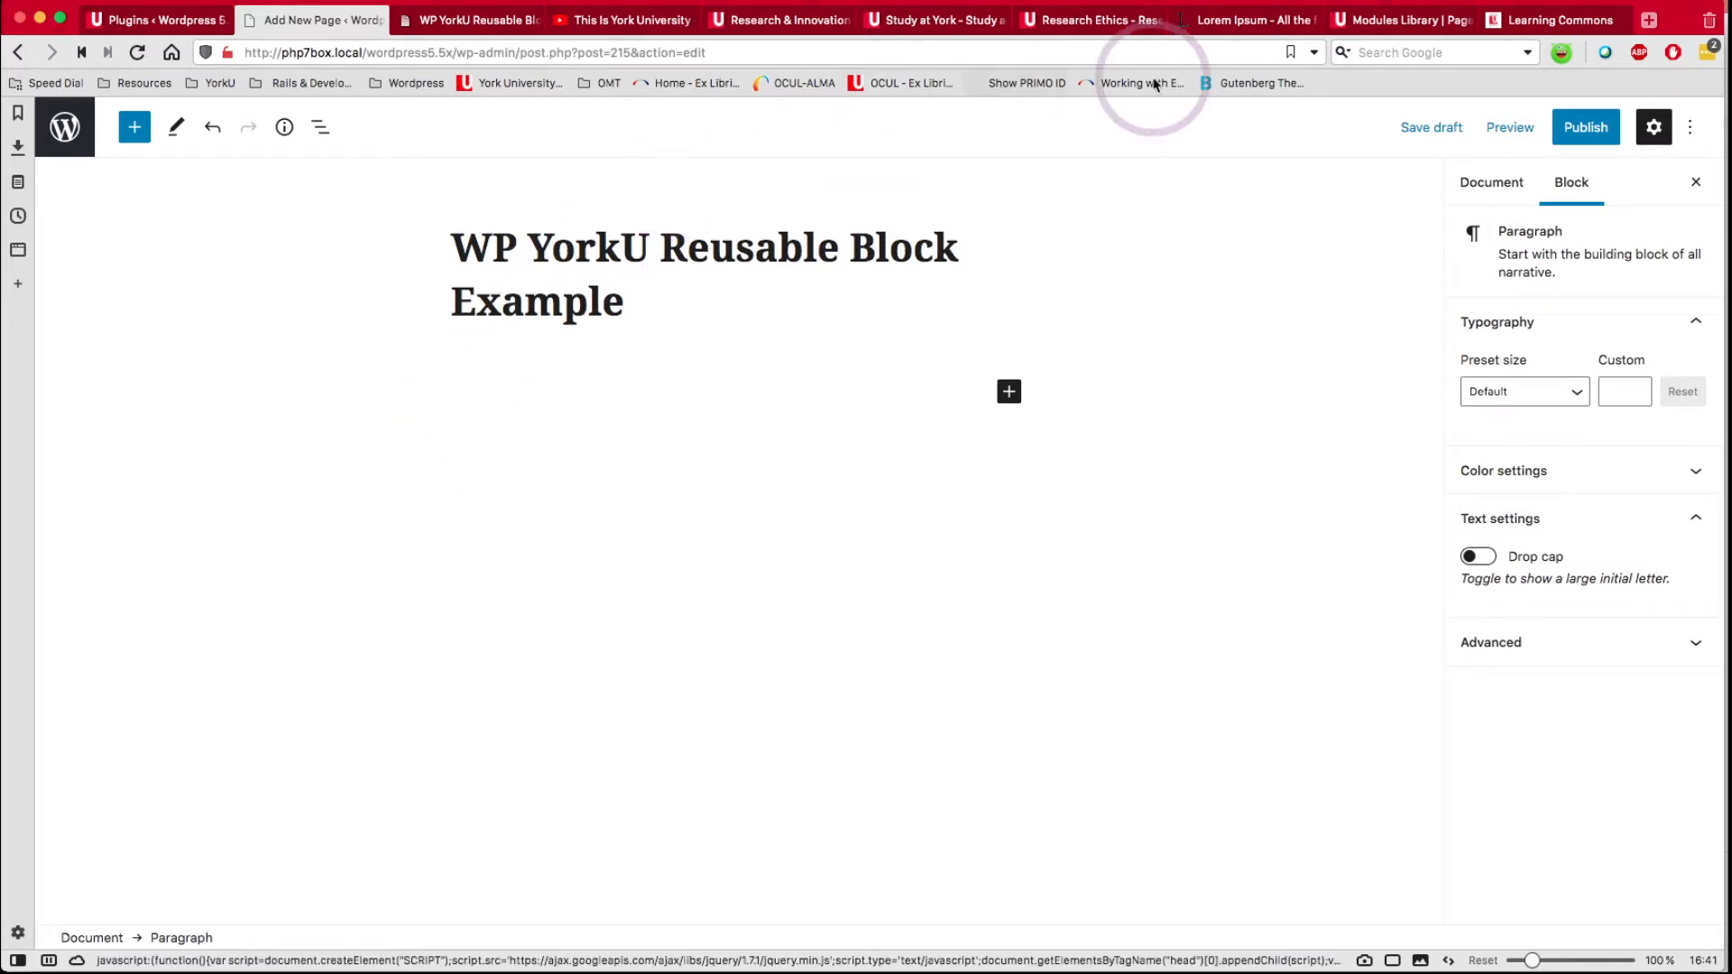
Switch to the Modules Library page, open the Digital Experience Hub home page and examine its introduction and resource cards.
mouse_move(1381, 26)
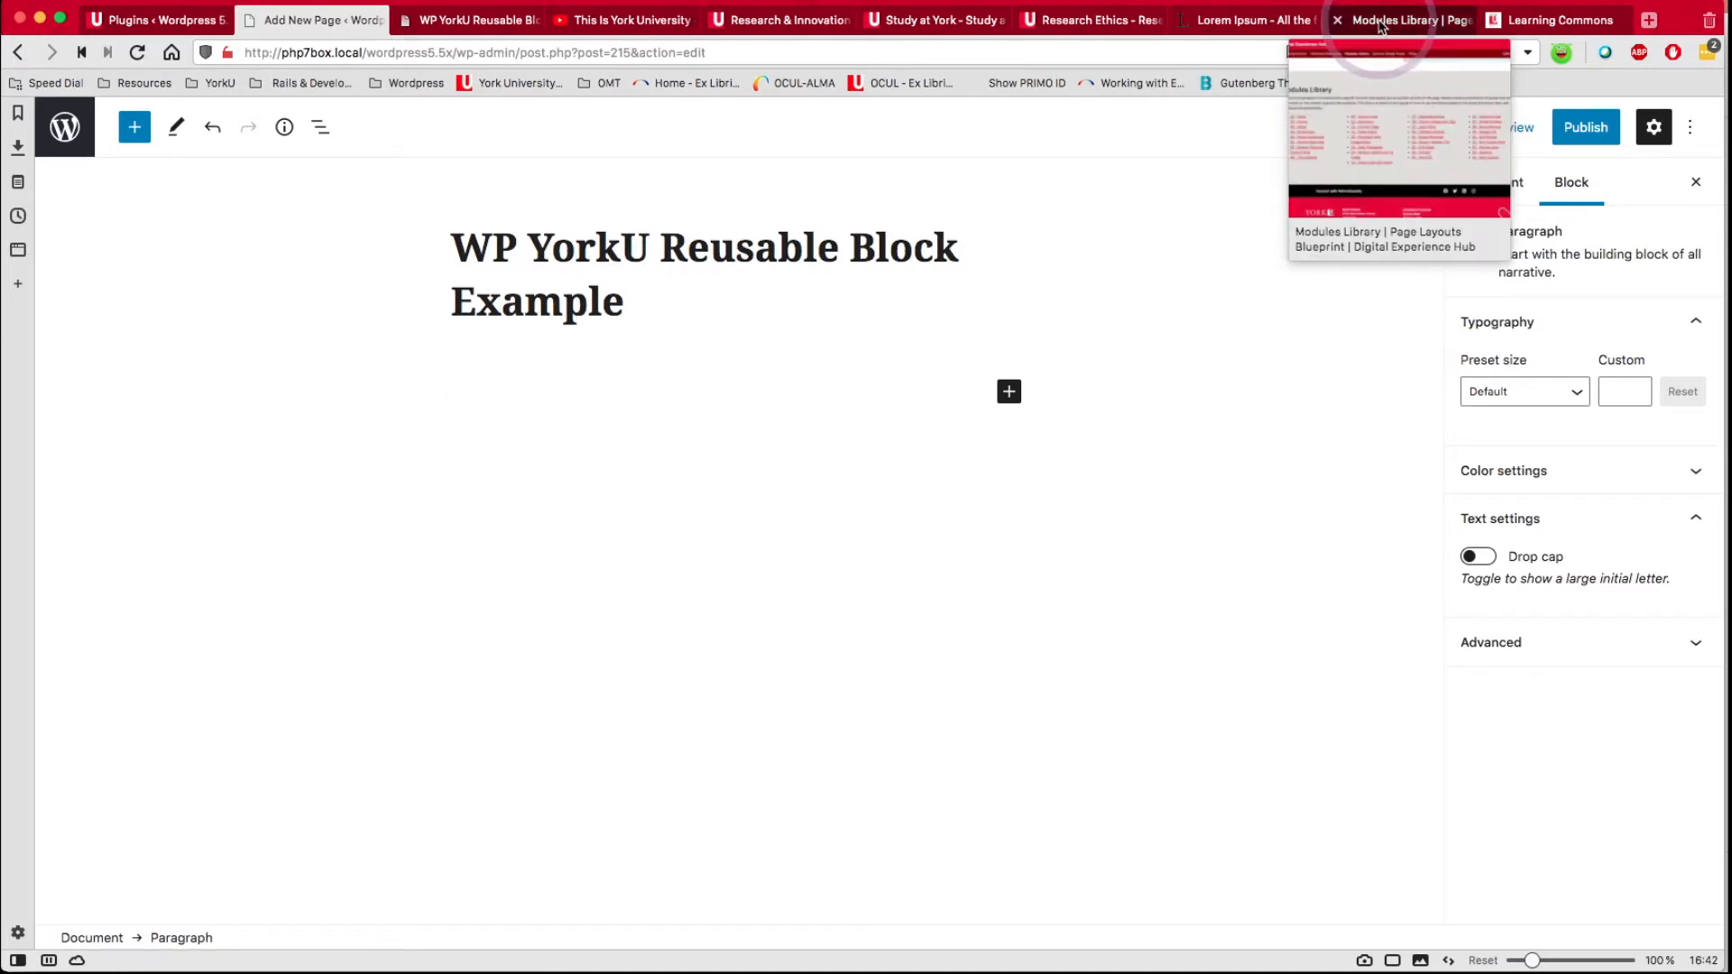
click(1381, 25)
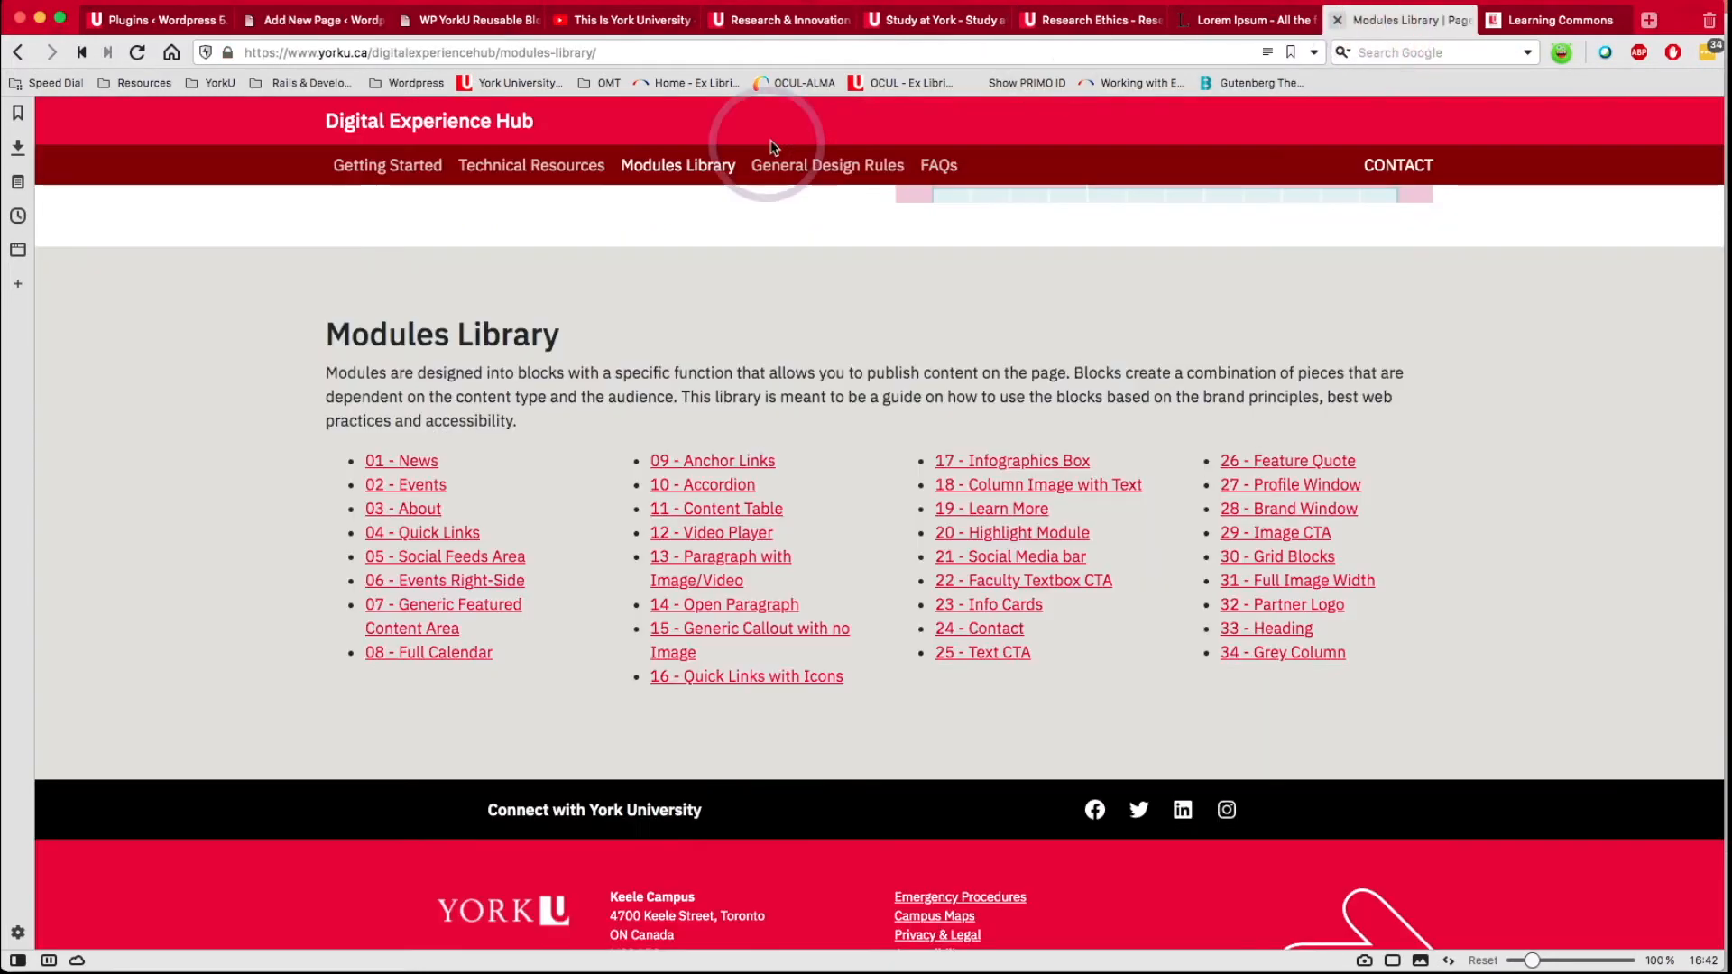
click(445, 128)
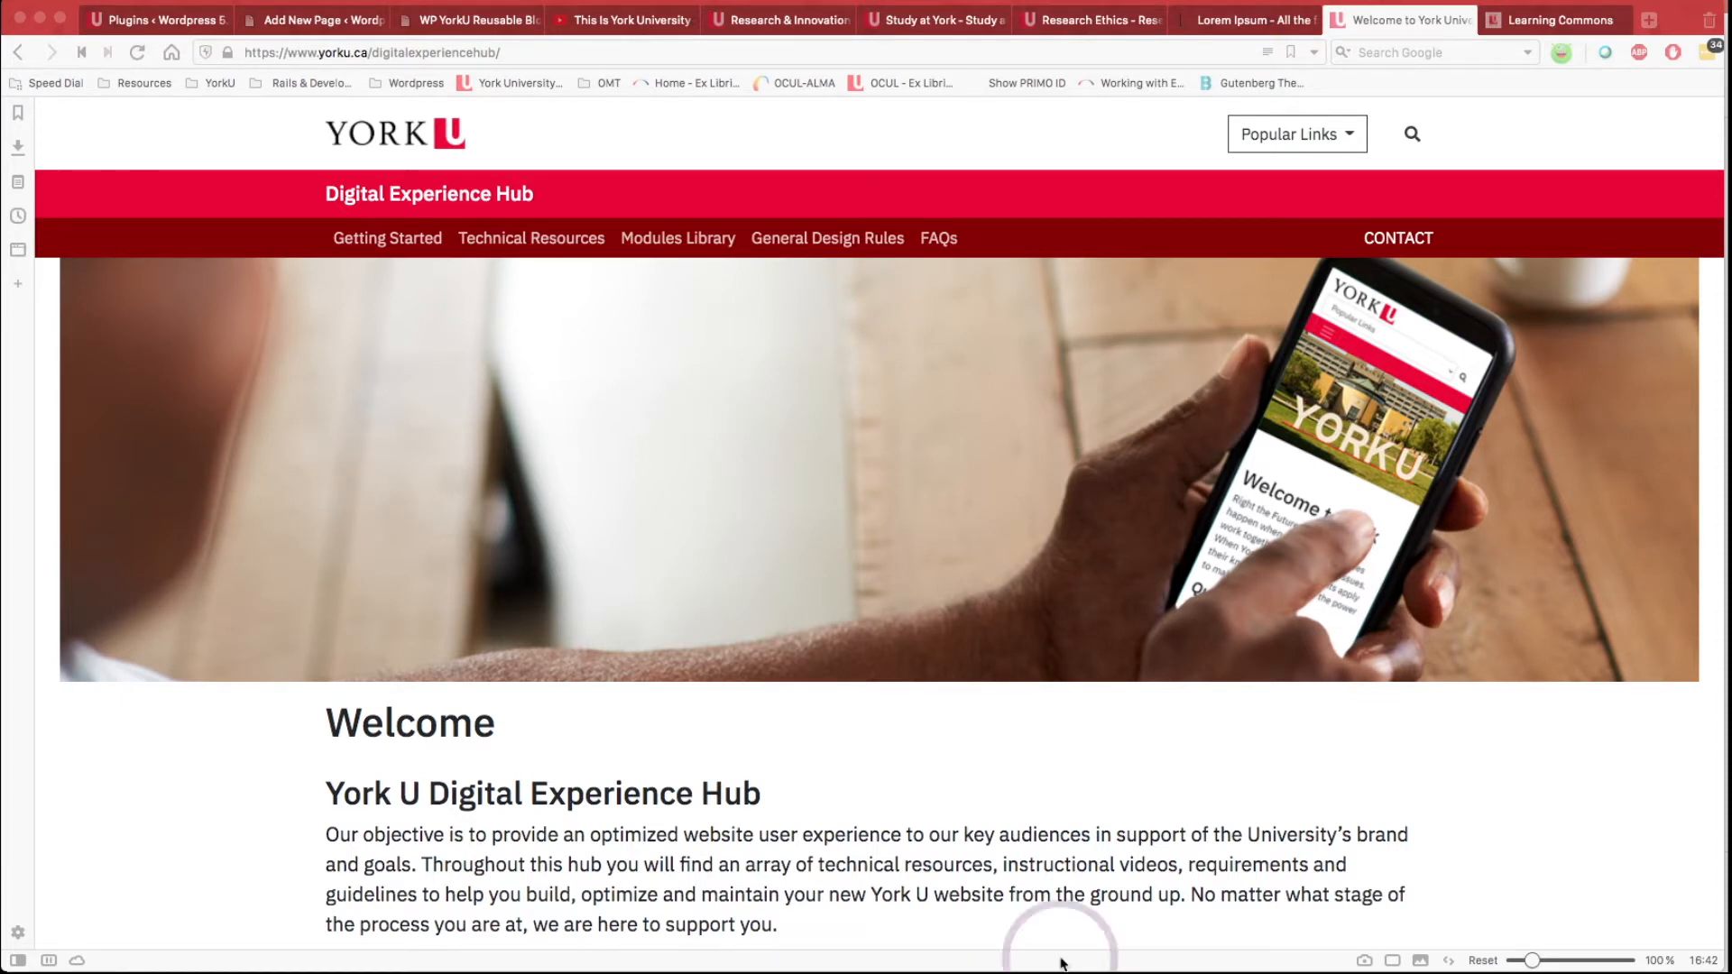
click(1407, 245)
click(971, 749)
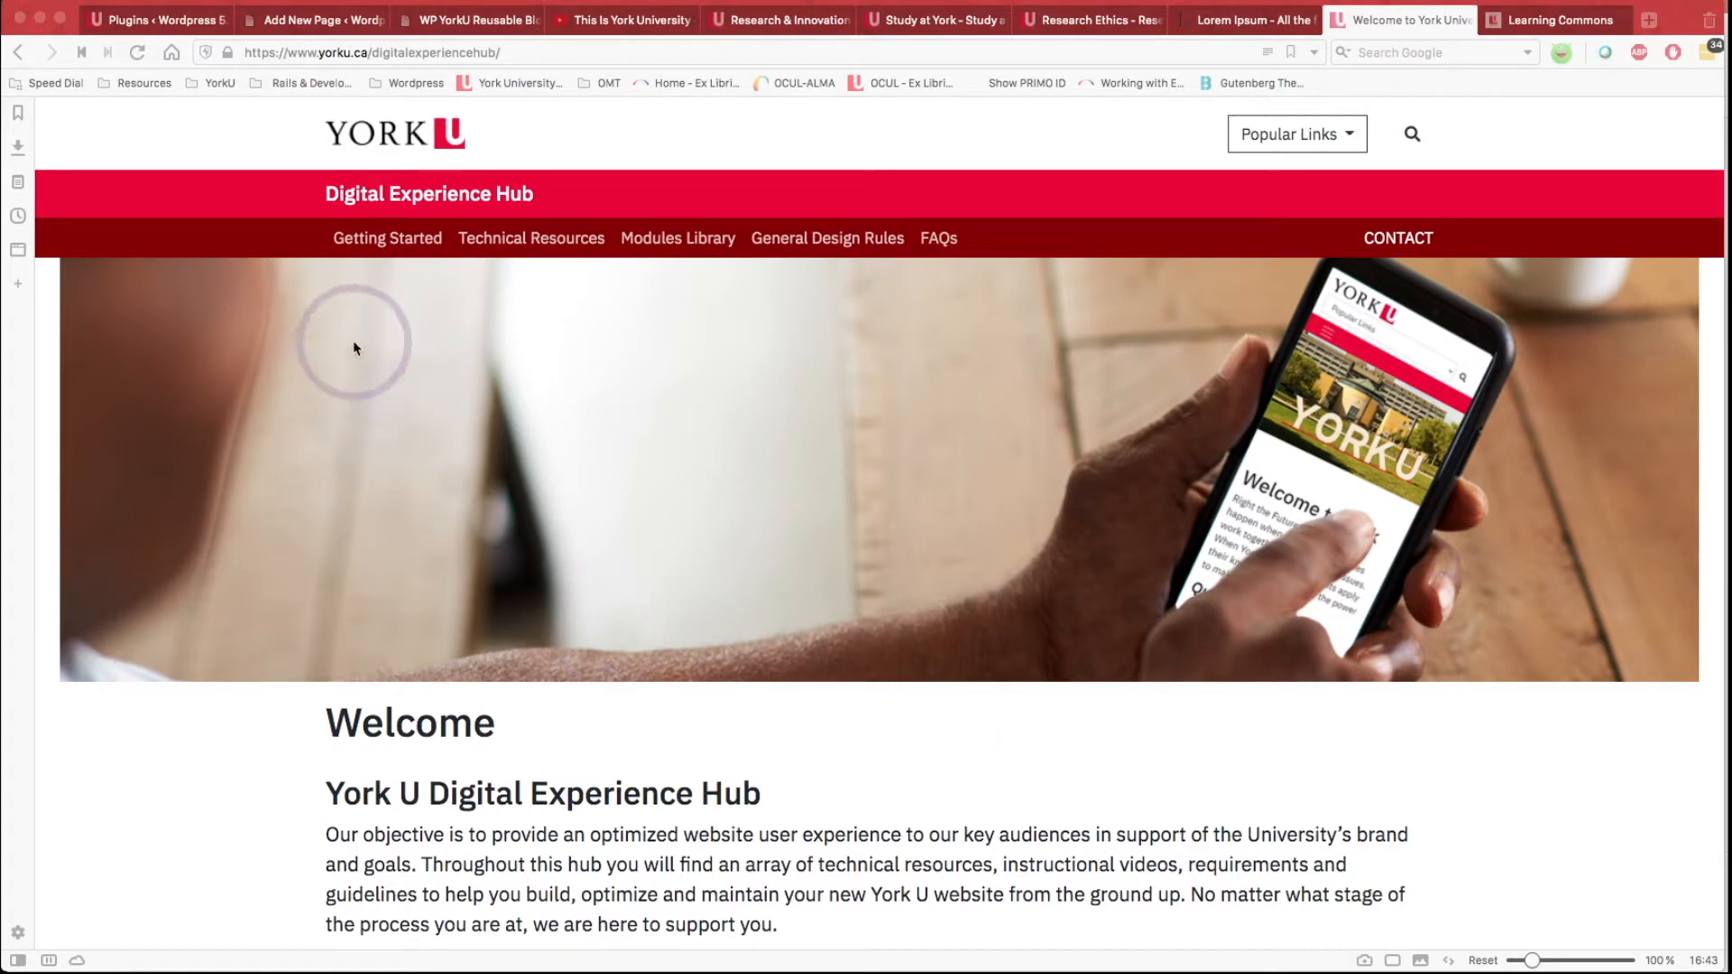
scroll(753, 471, down, 3)
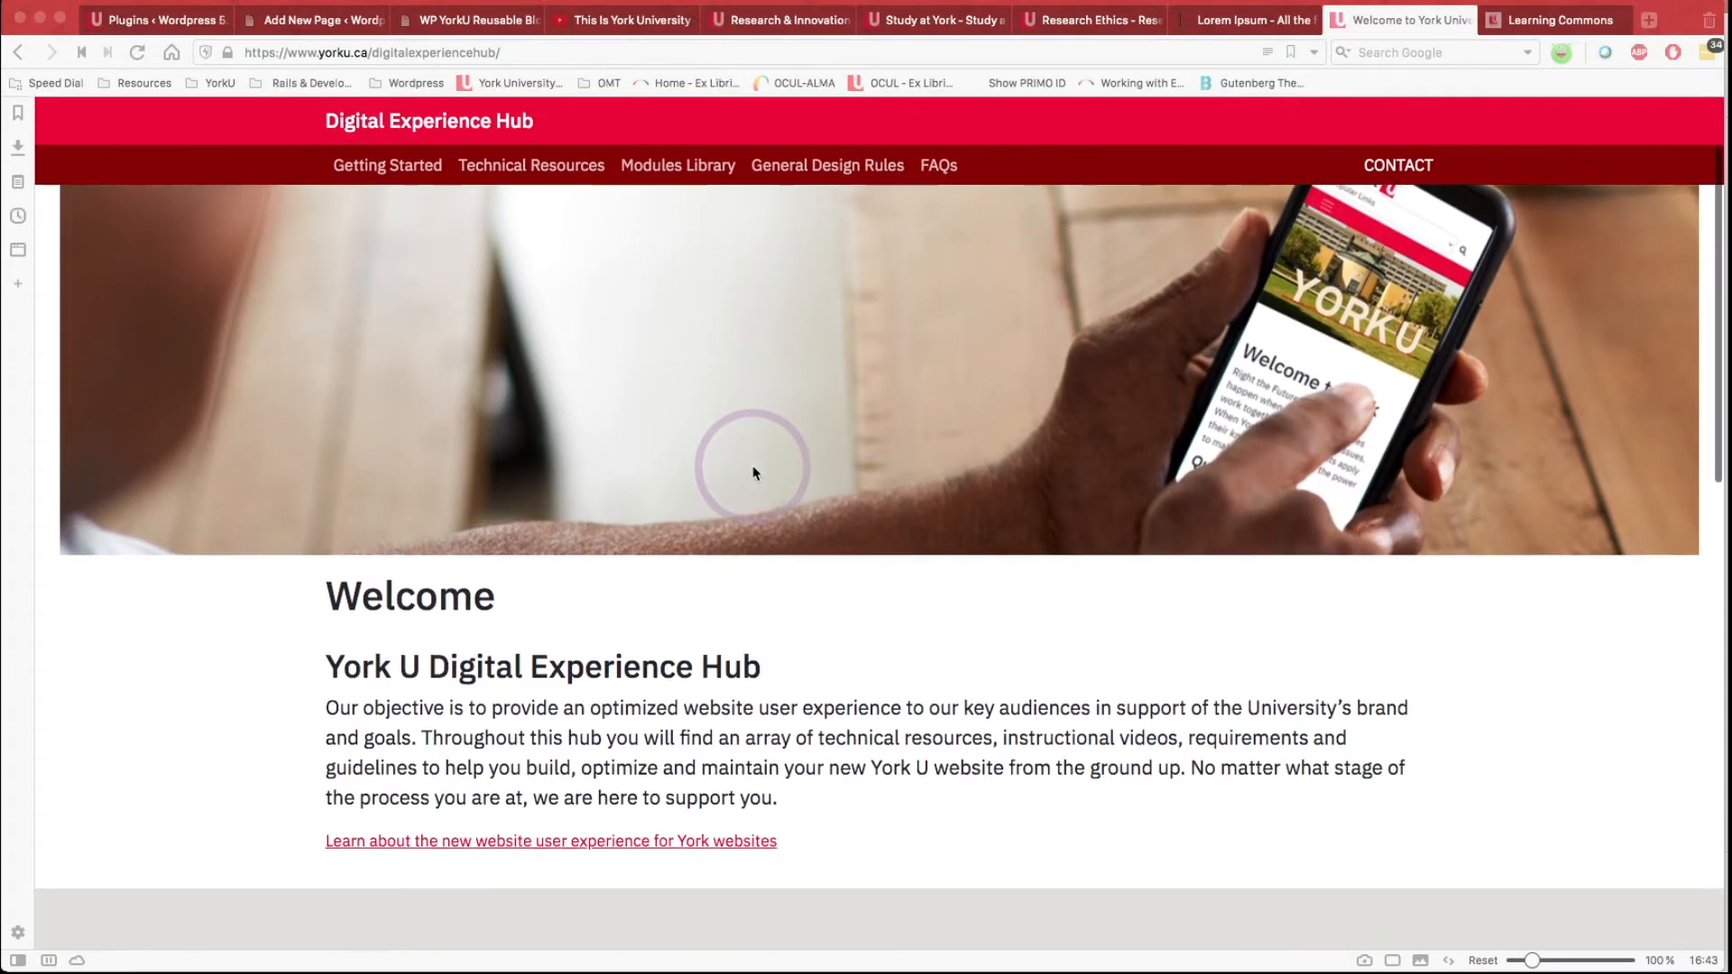
scroll(754, 471, down, 10)
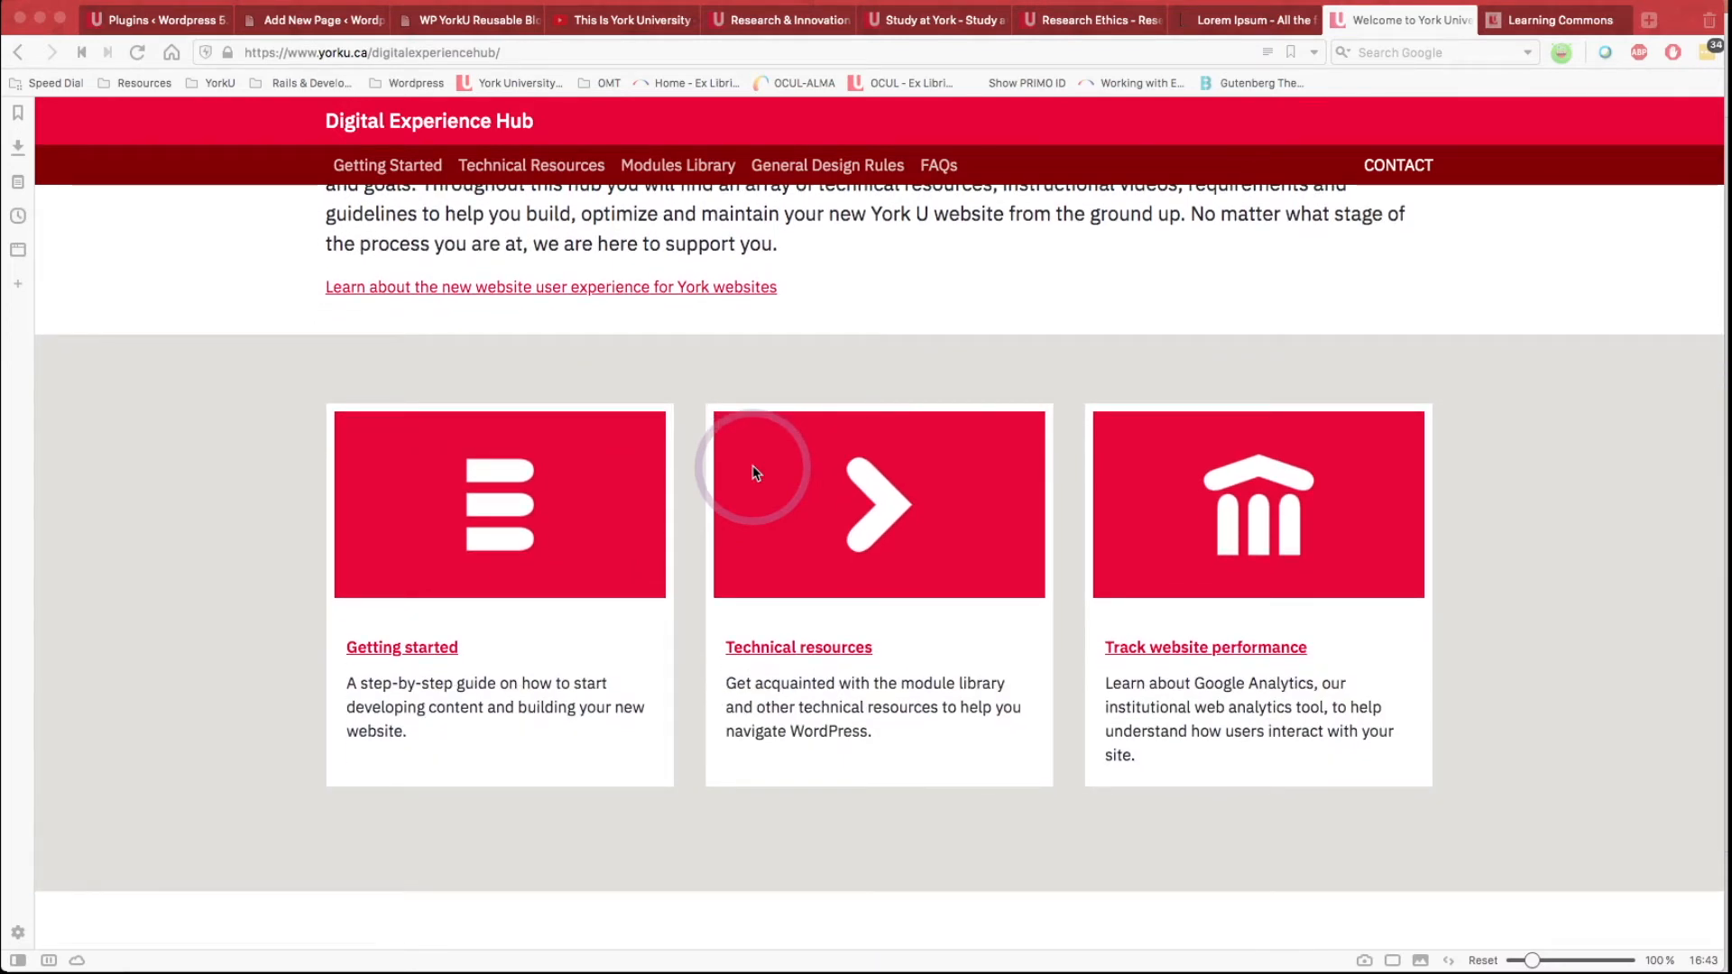
scroll(630, 653, up, 2)
scroll(631, 640, up, 10)
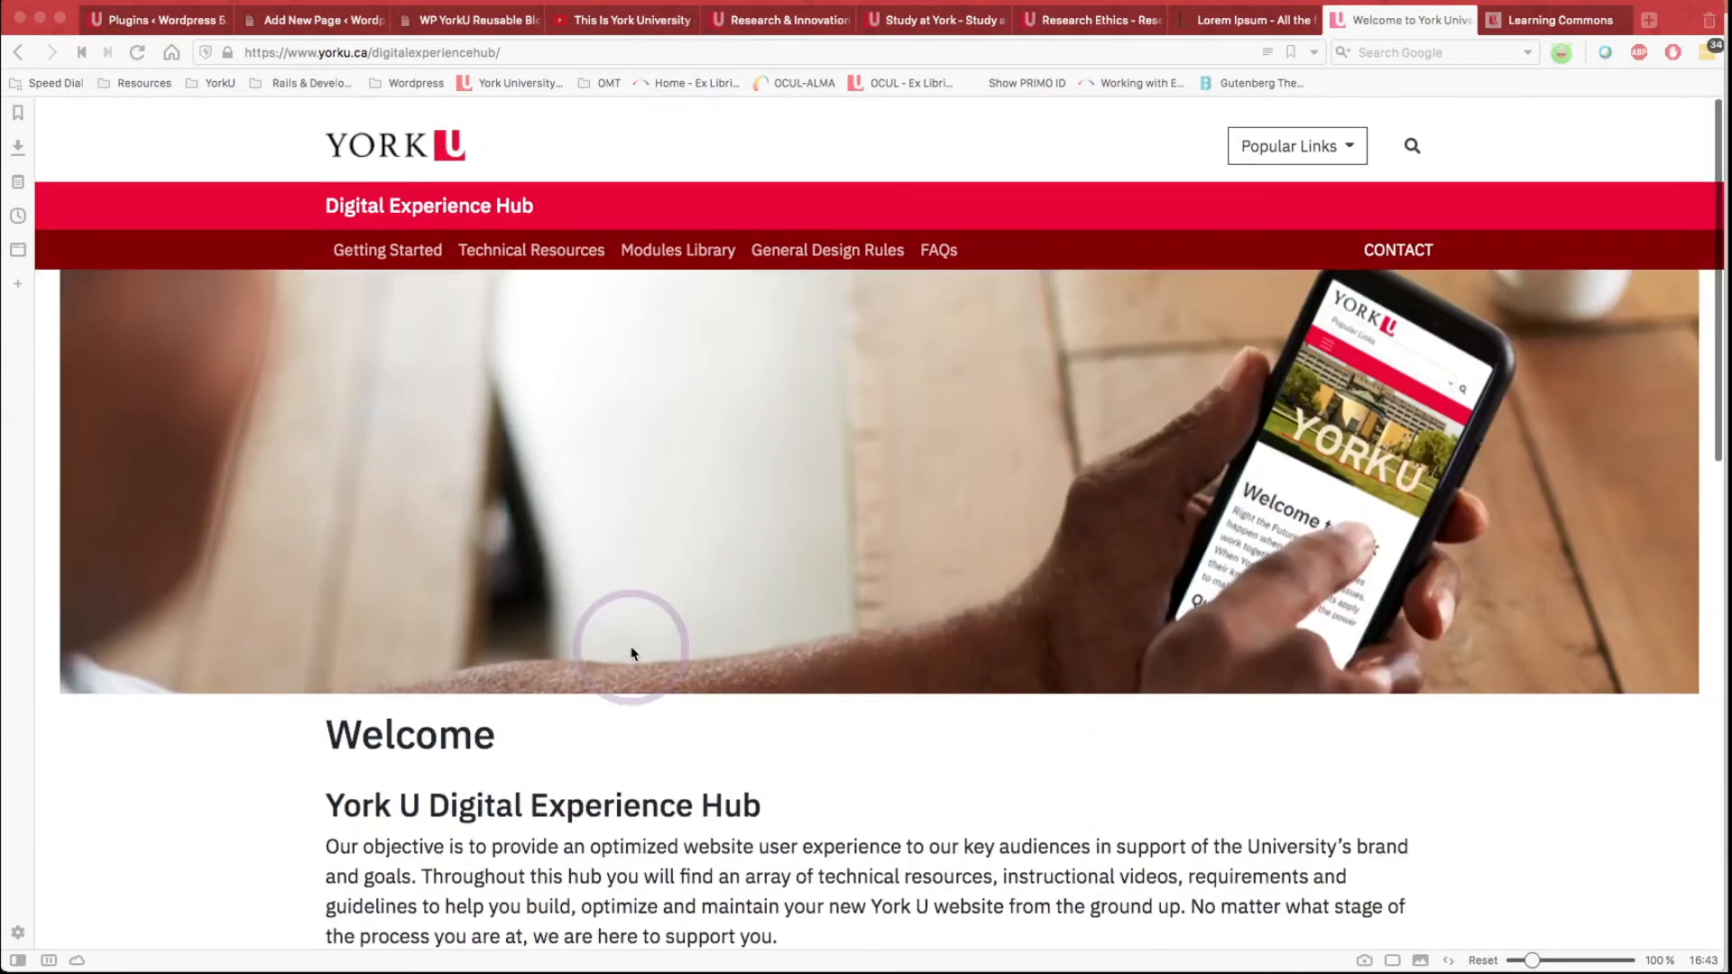
Open the hub's Getting Started page and examine its quick links and the "Where do I start?" section.
click(405, 242)
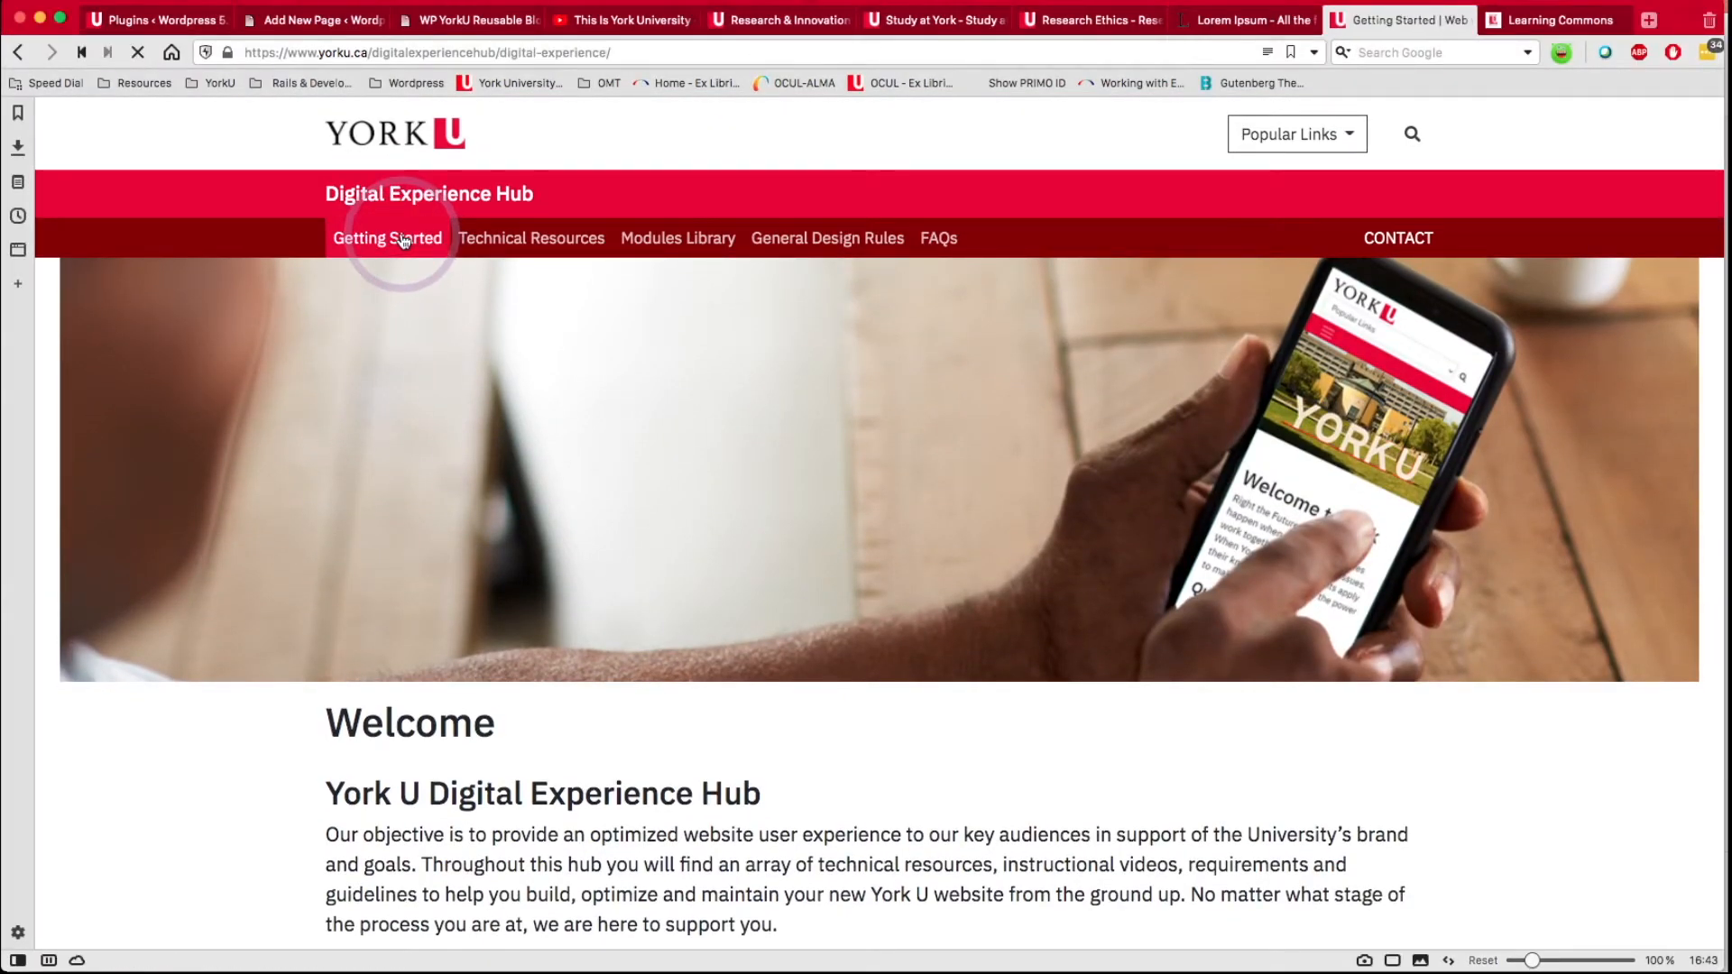
scroll(765, 696, down, 2)
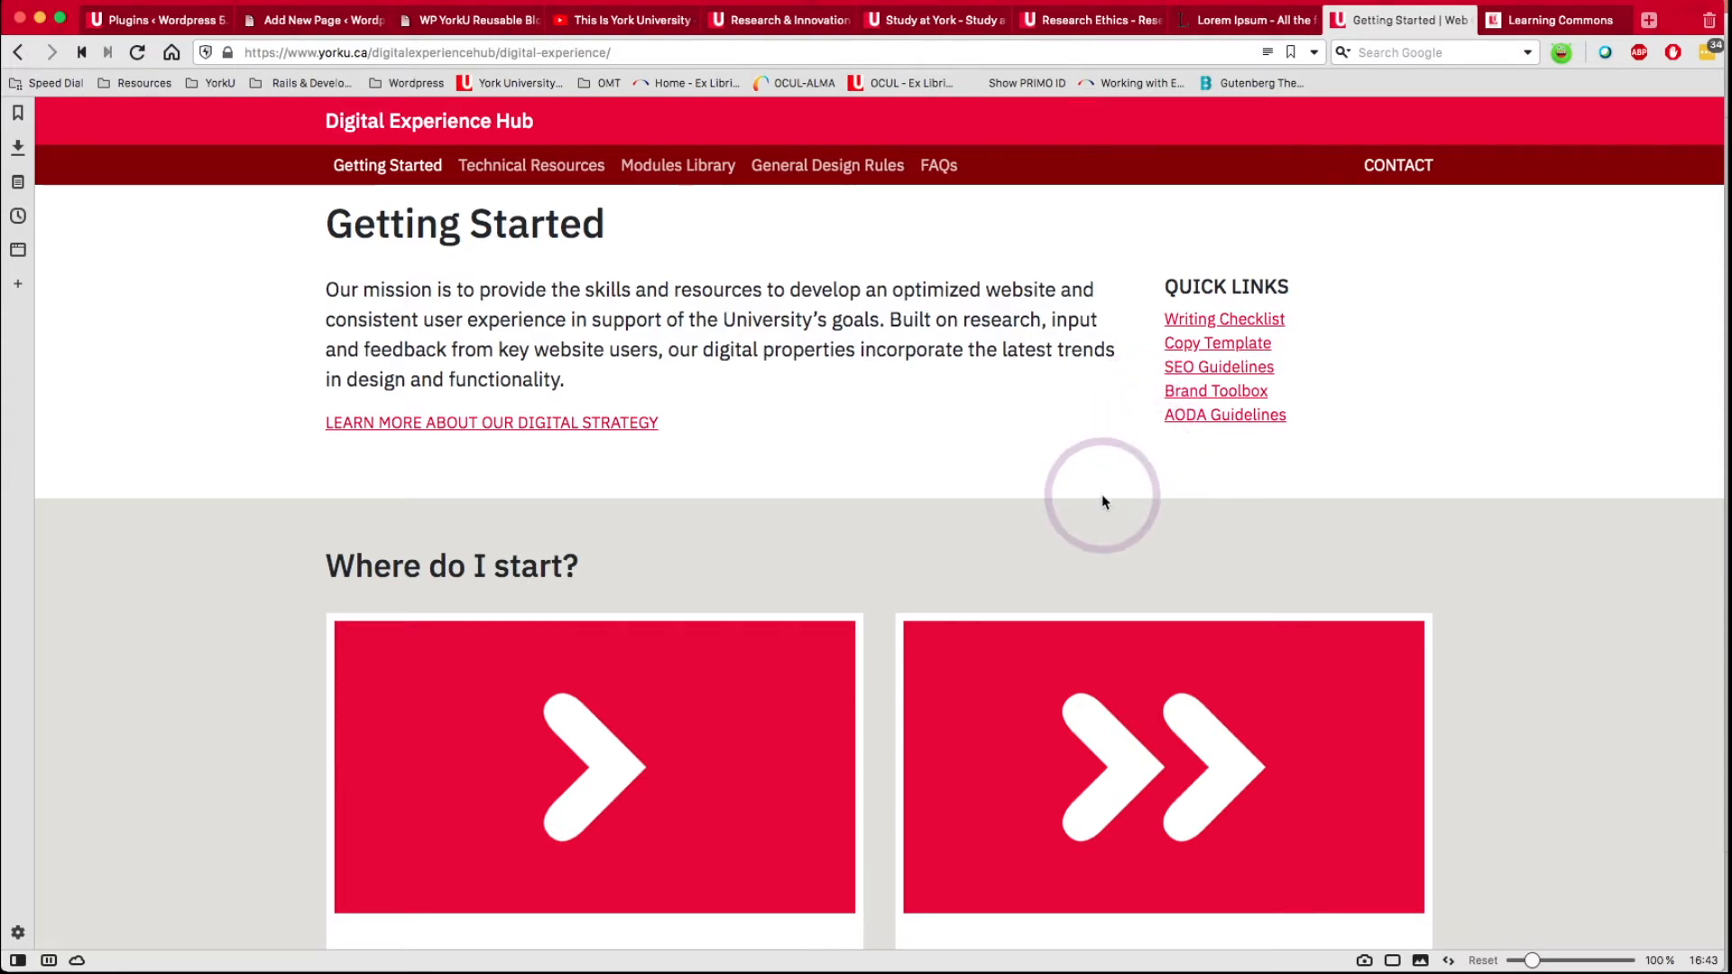
scroll(1102, 497, down, 3)
scroll(1102, 498, down, 5)
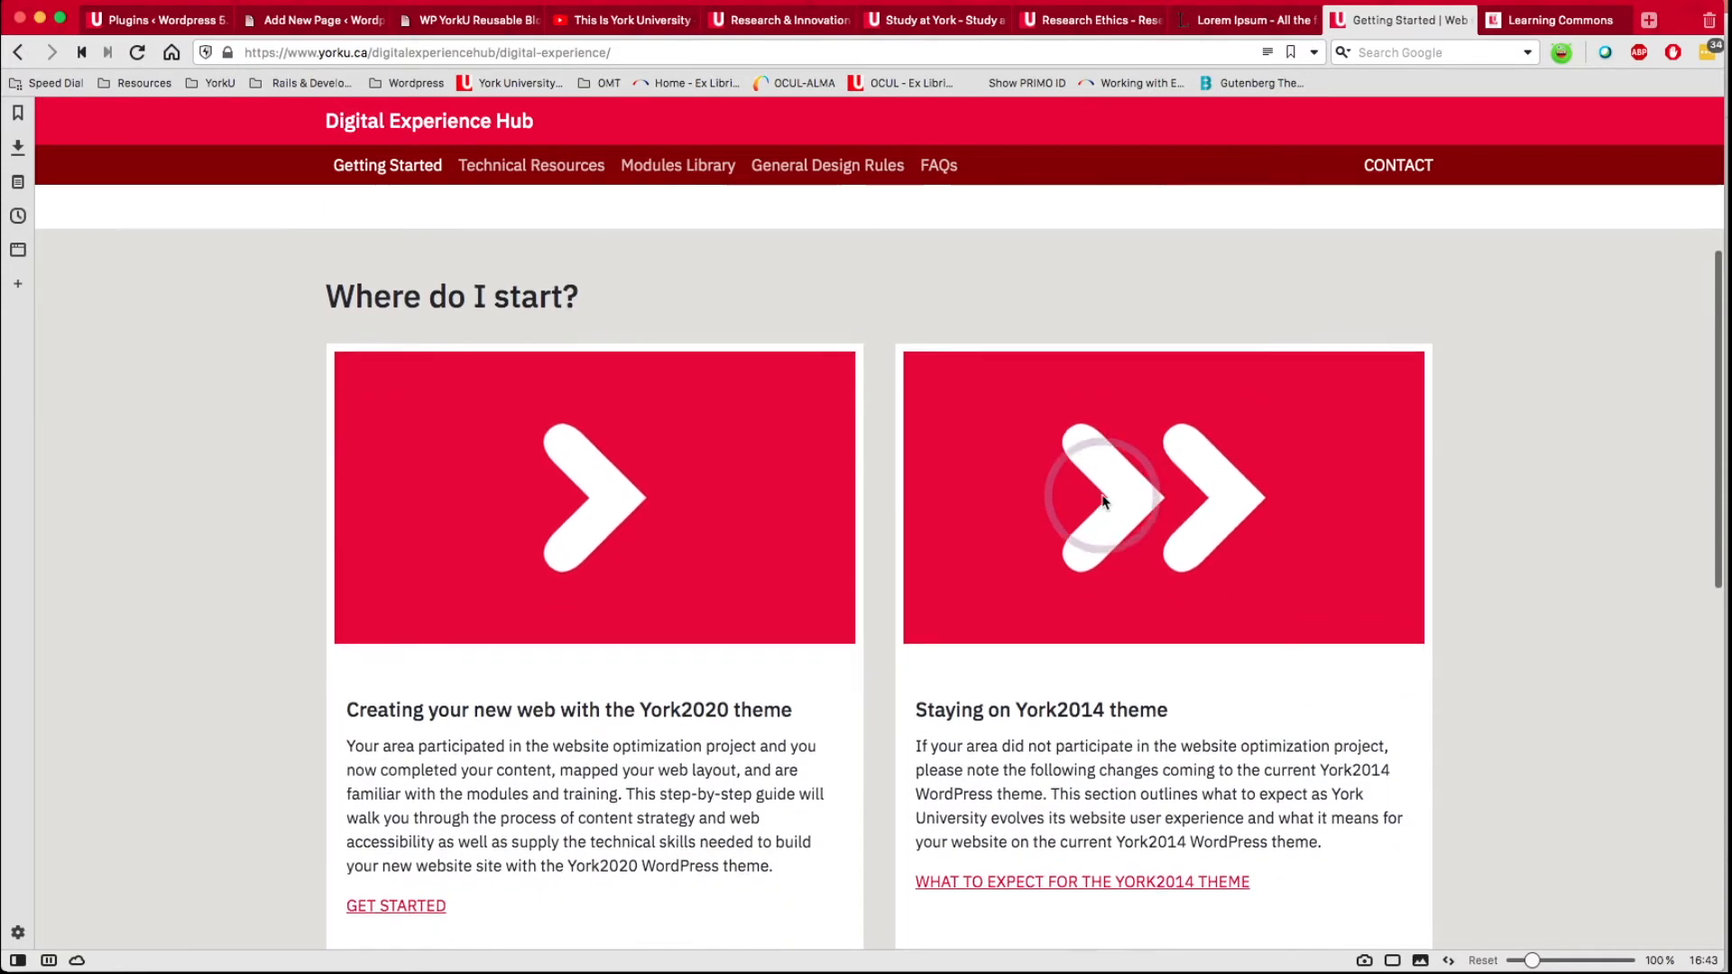
Open the hub's Technical Resources and Modules Library pages and examine their quick links, page blueprint and module list.
scroll(1102, 499, up, 6)
scroll(1103, 499, up, 3)
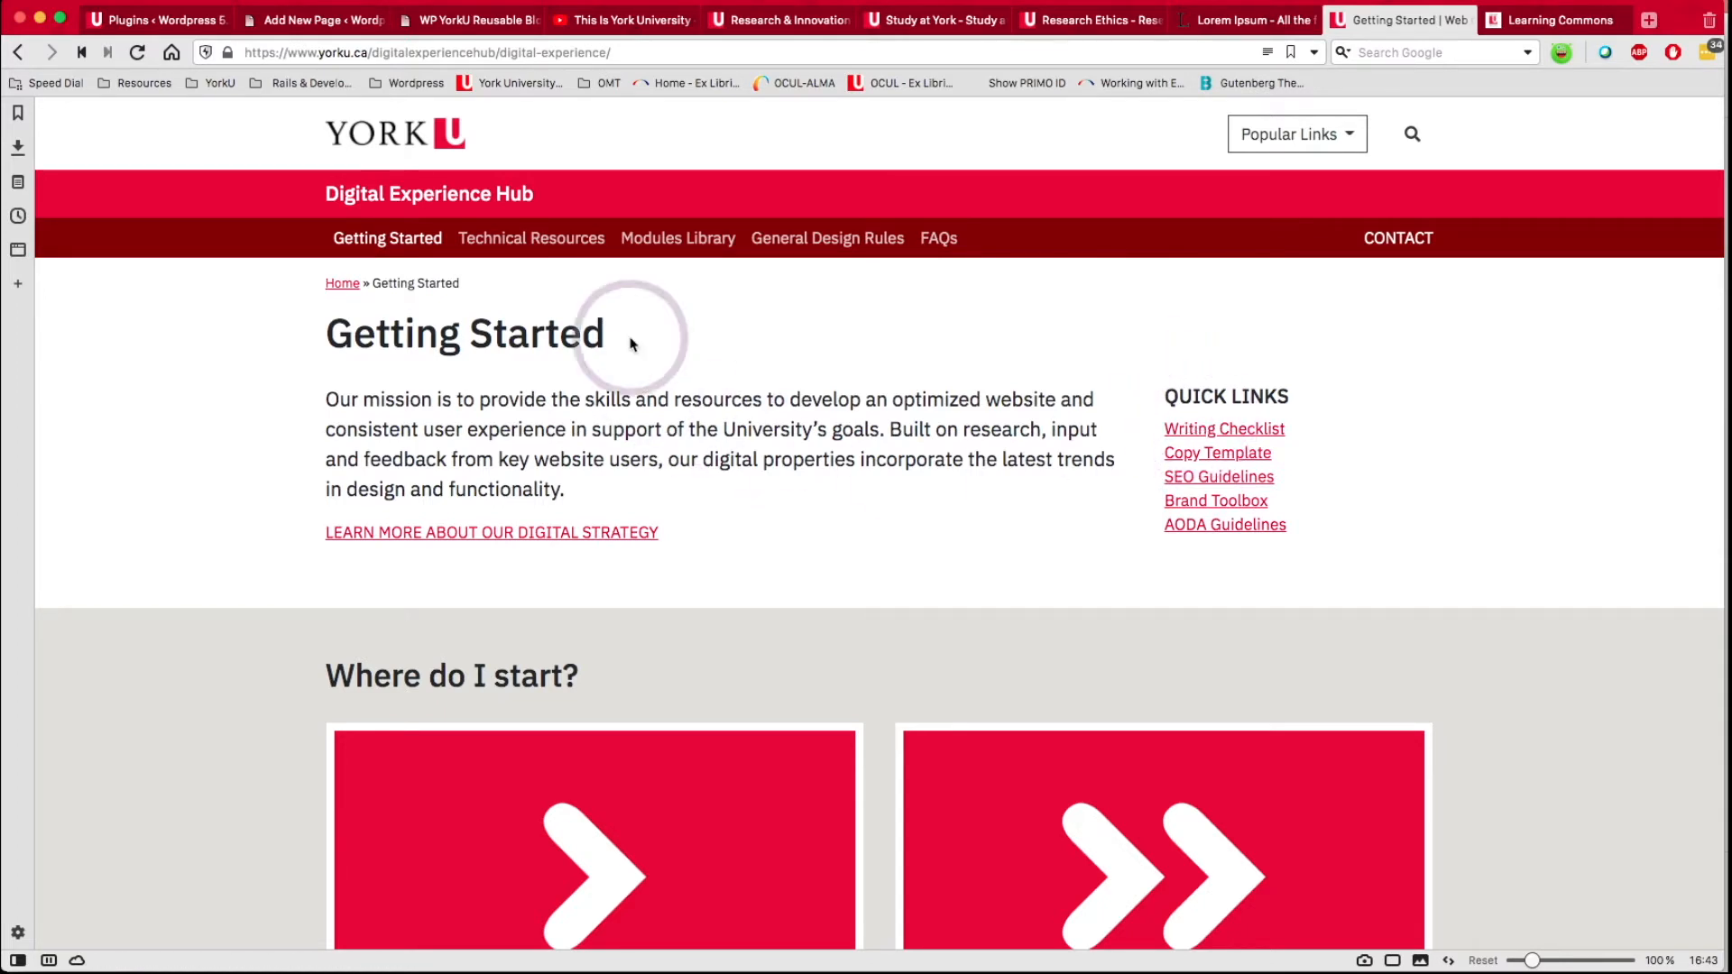
click(581, 242)
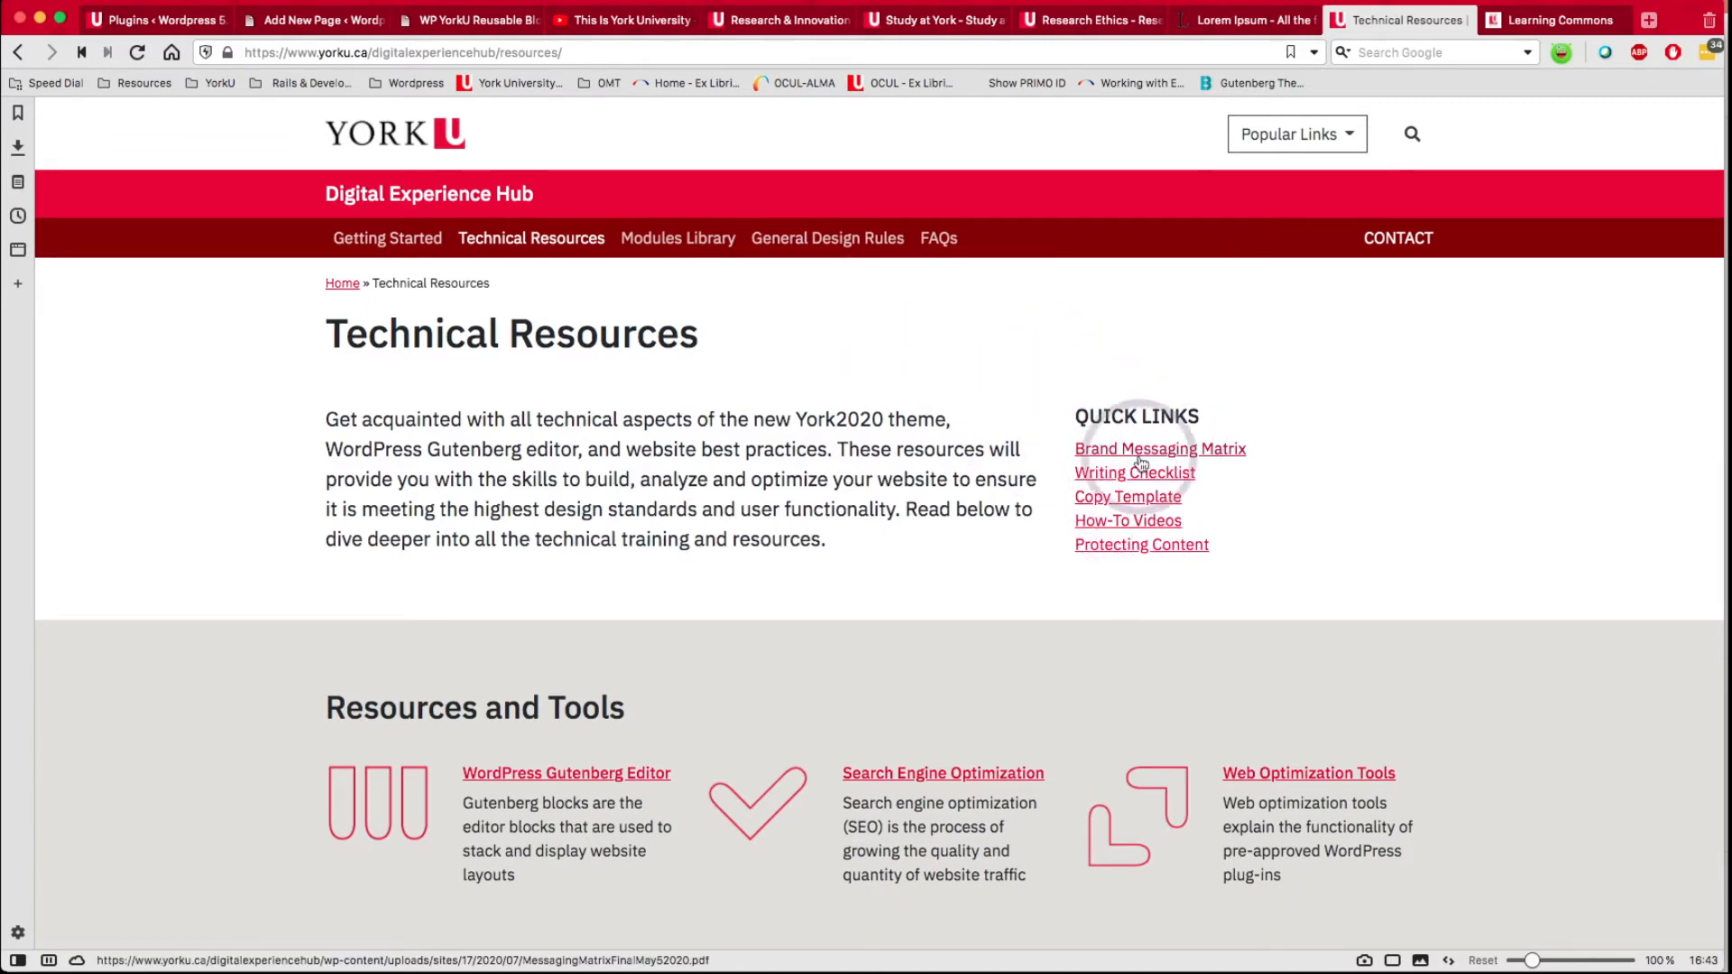
click(697, 240)
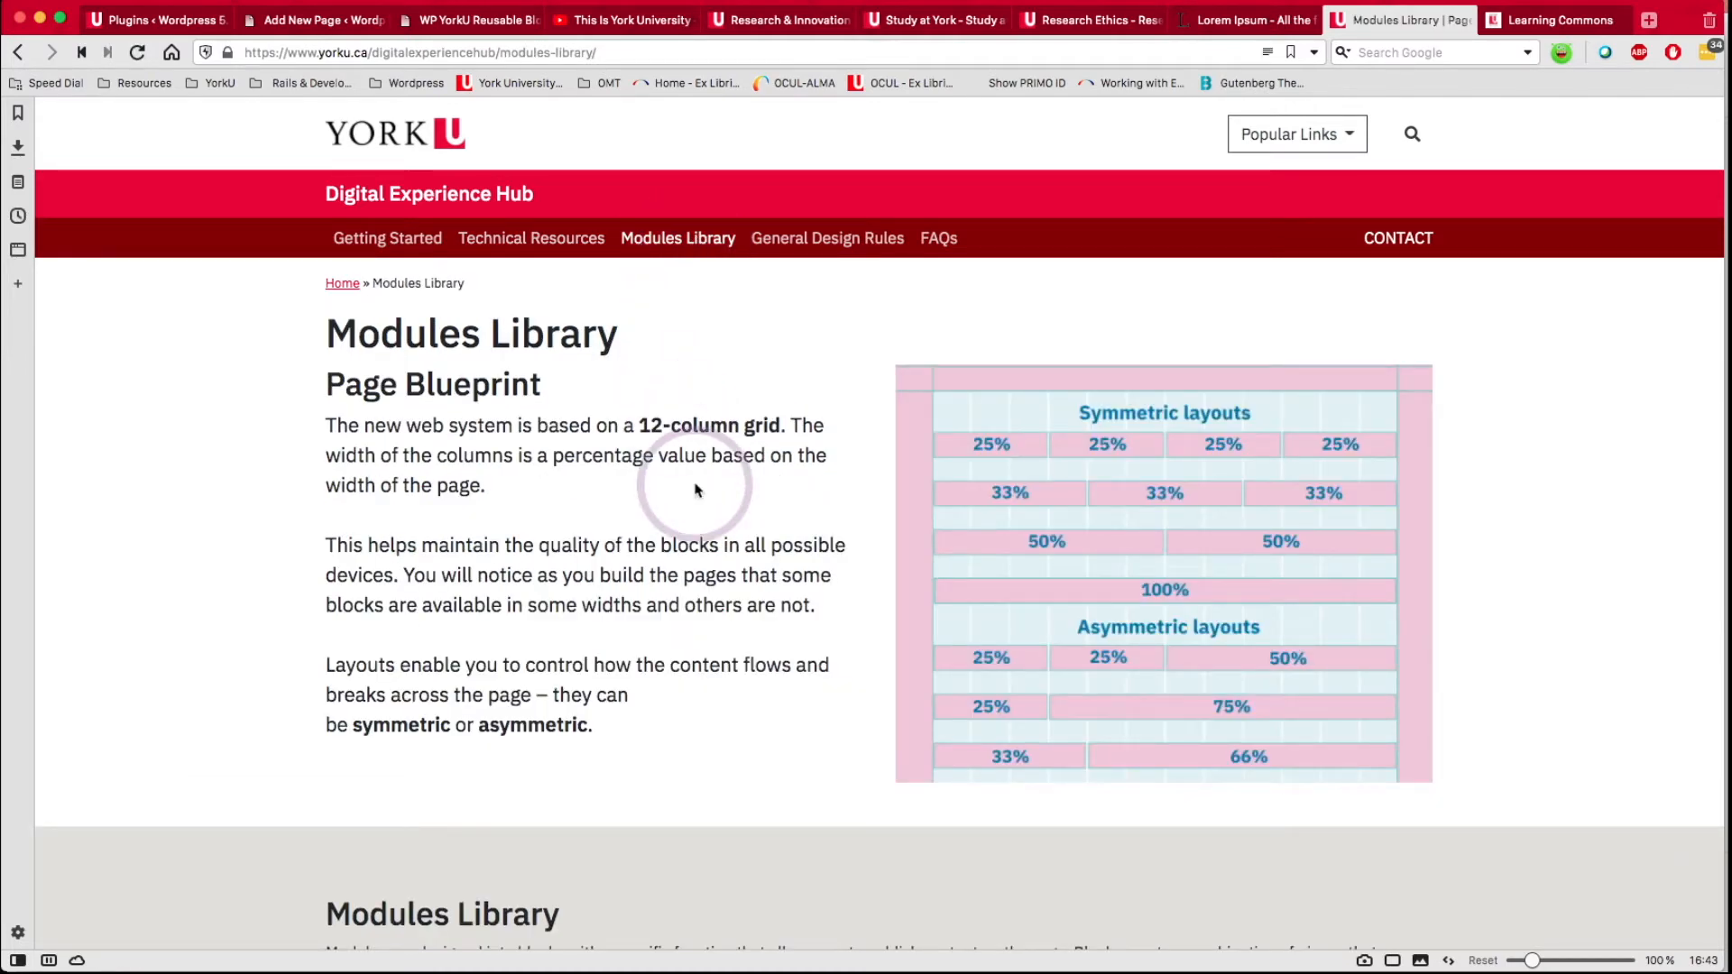
scroll(694, 490, down, 6)
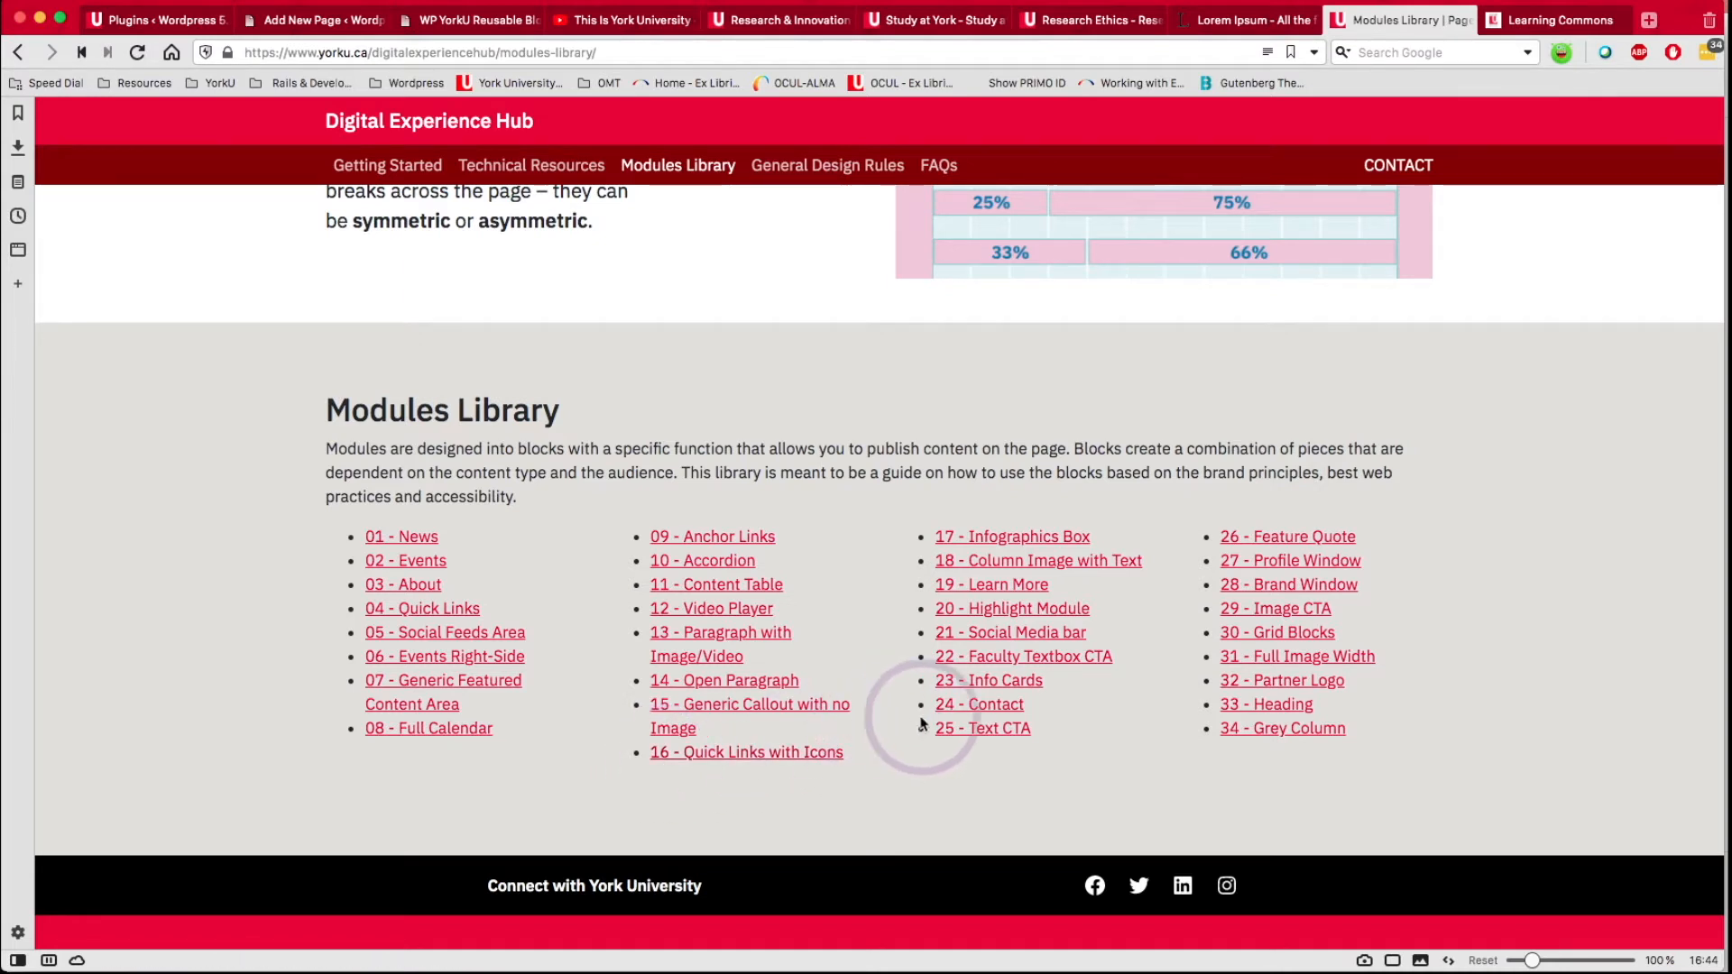
Open "13 - Paragraph with Image/Video" in the Modules Library and examine its guidelines, visual examples and Learn More links.
click(725, 637)
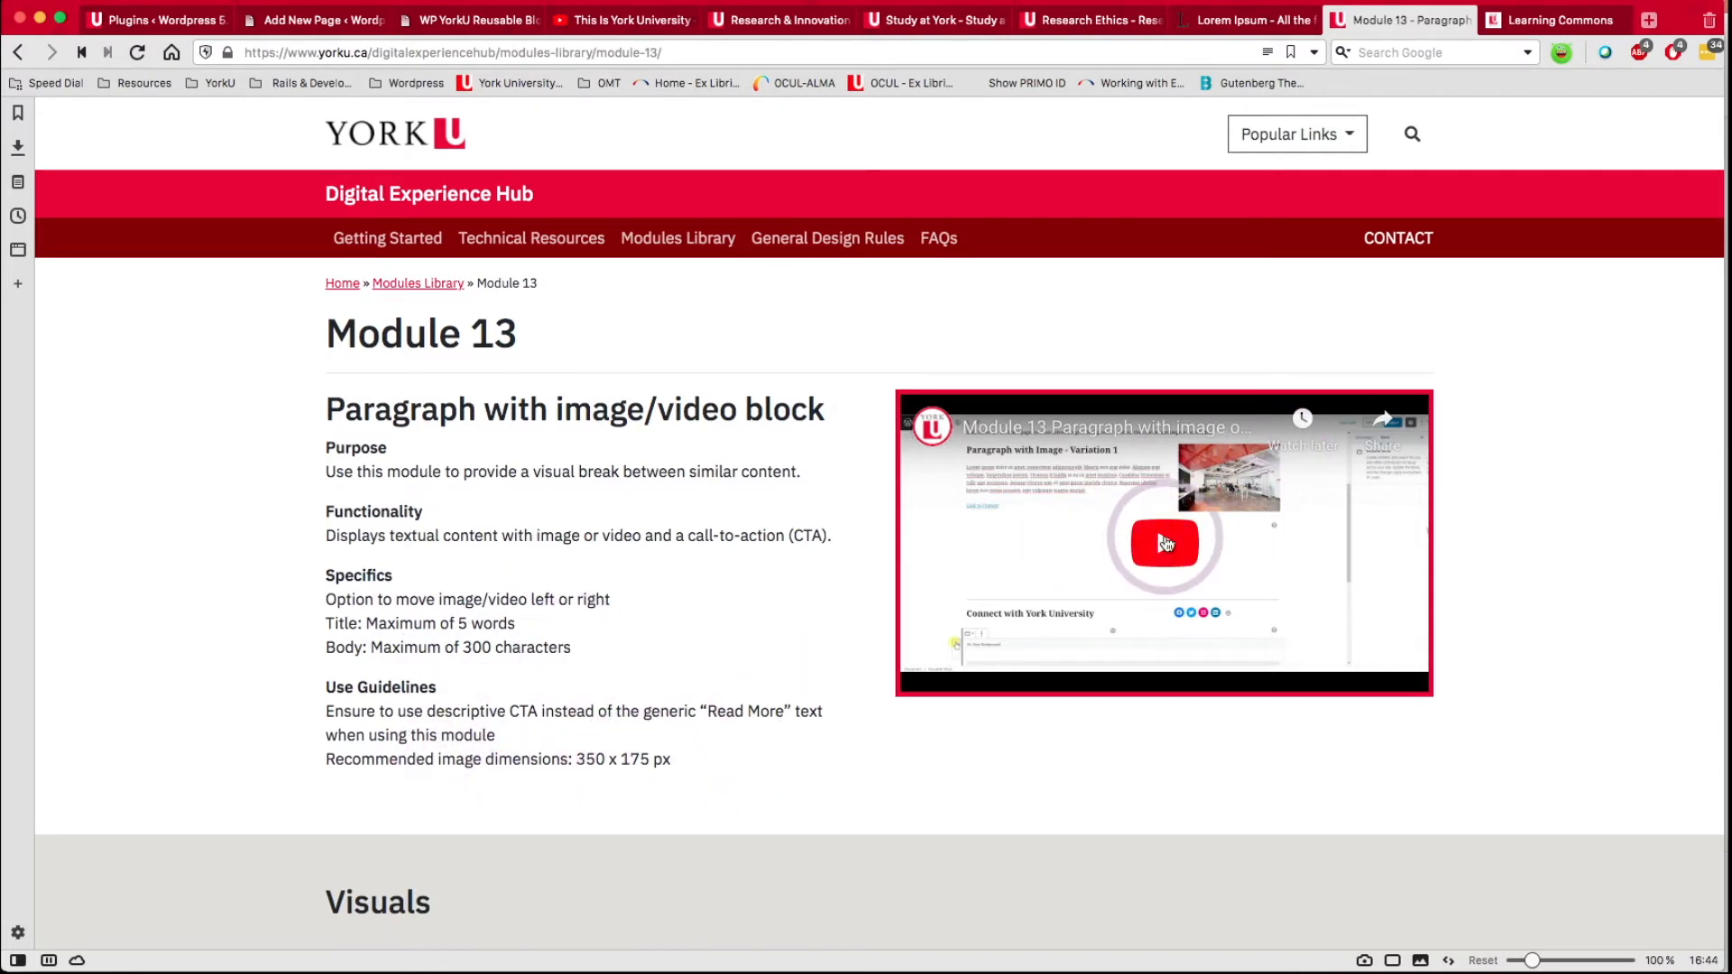
scroll(734, 793, down, 6)
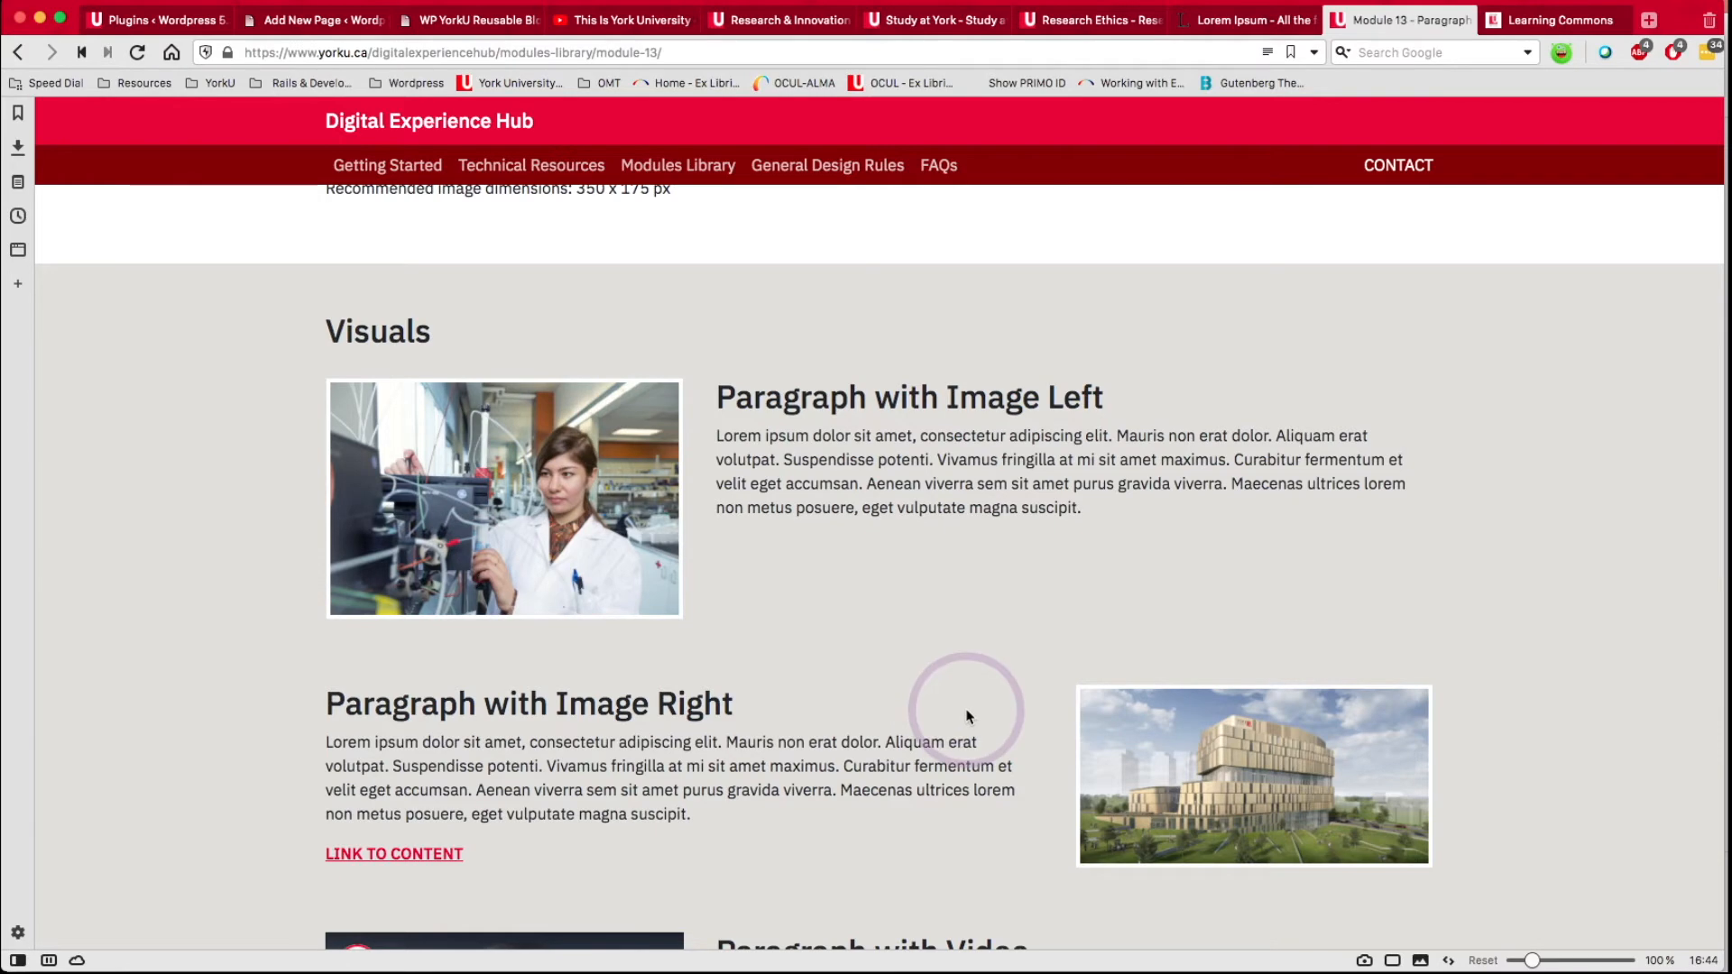
scroll(966, 709, down, 3)
scroll(967, 714, down, 4)
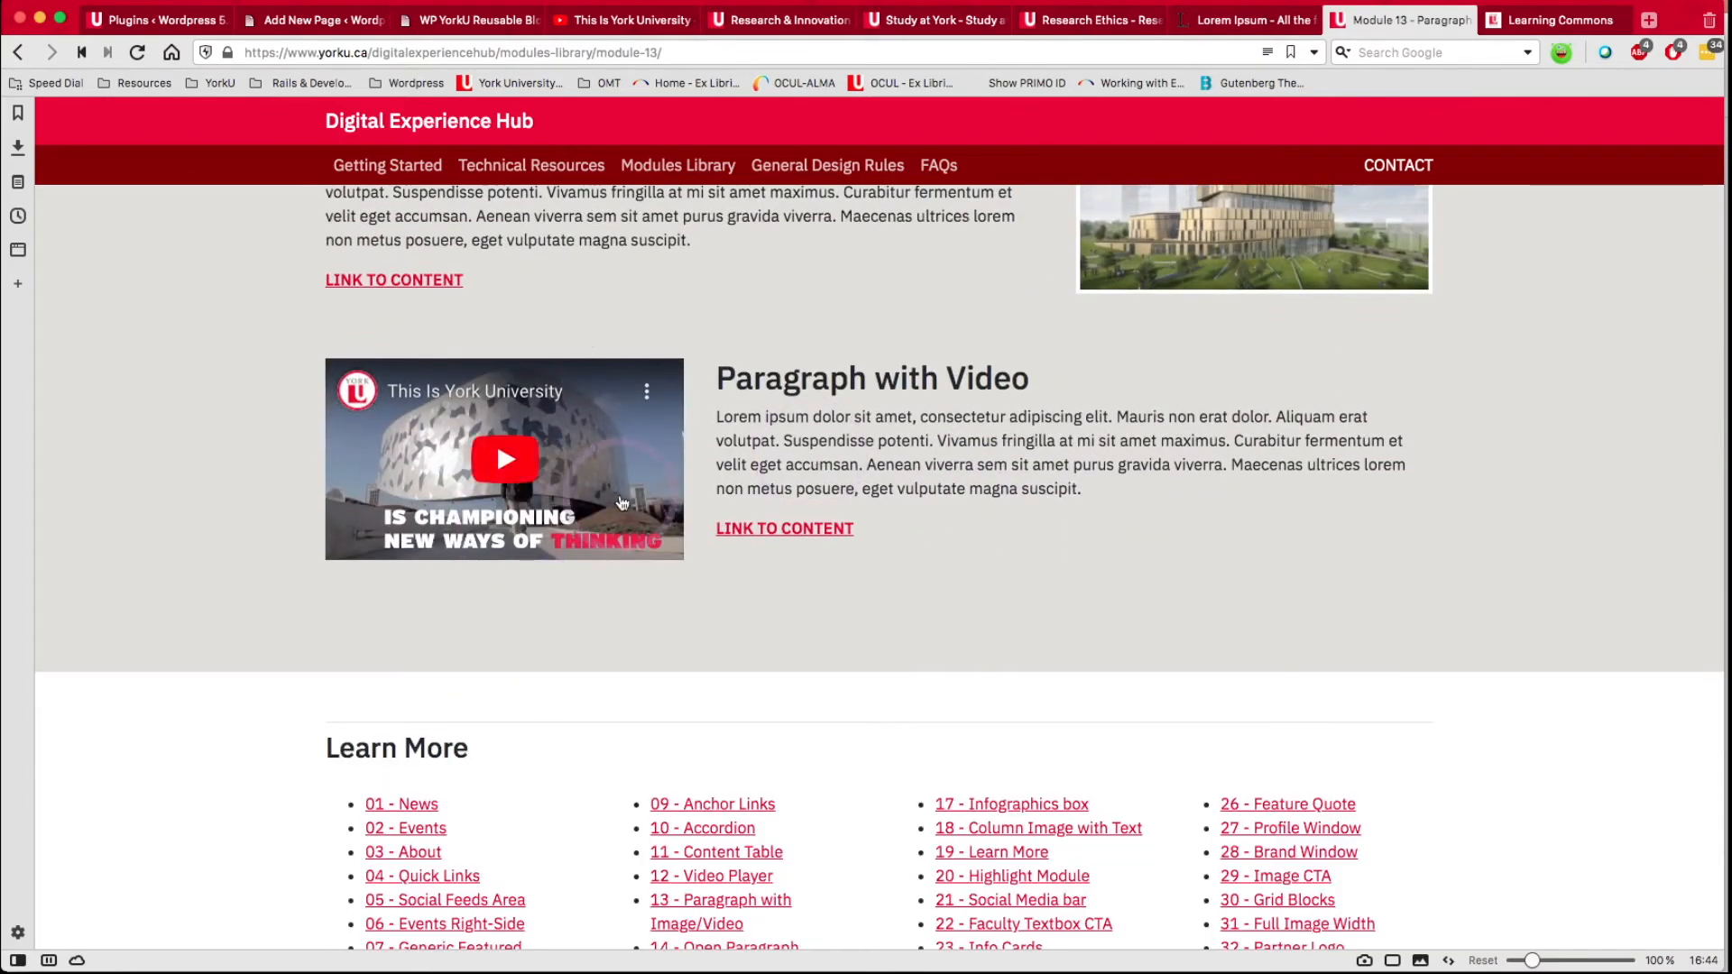
scroll(623, 503, down, 1)
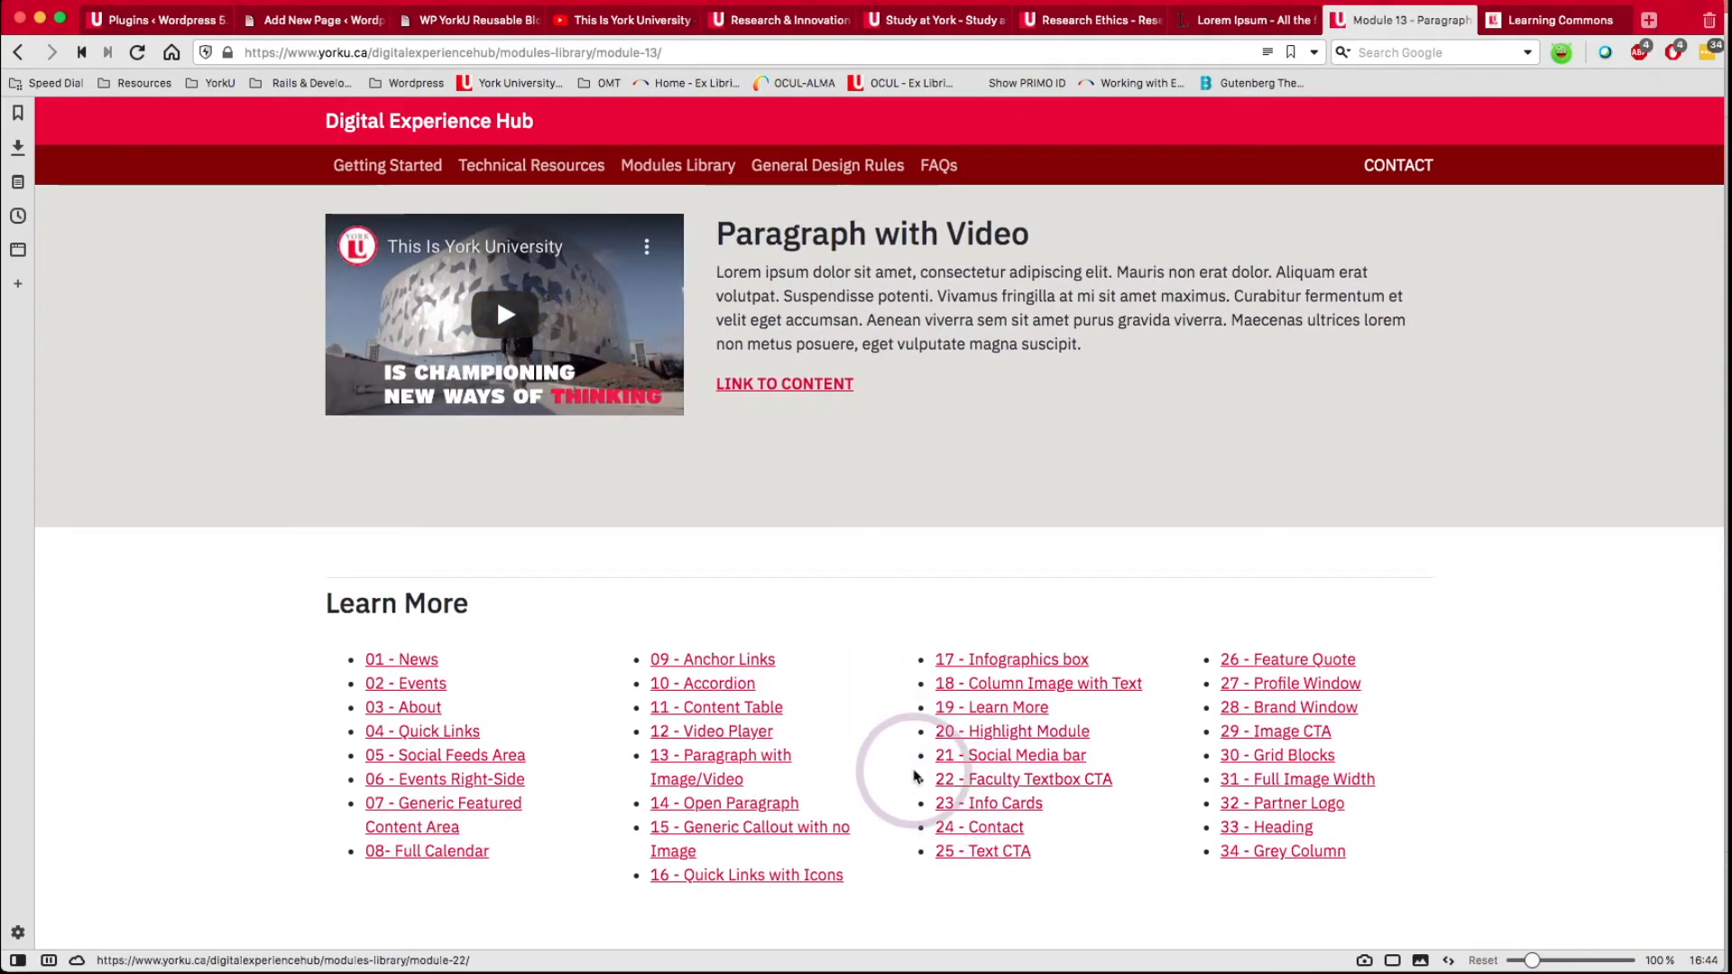
scroll(928, 785, down, 3)
scroll(914, 775, up, 13)
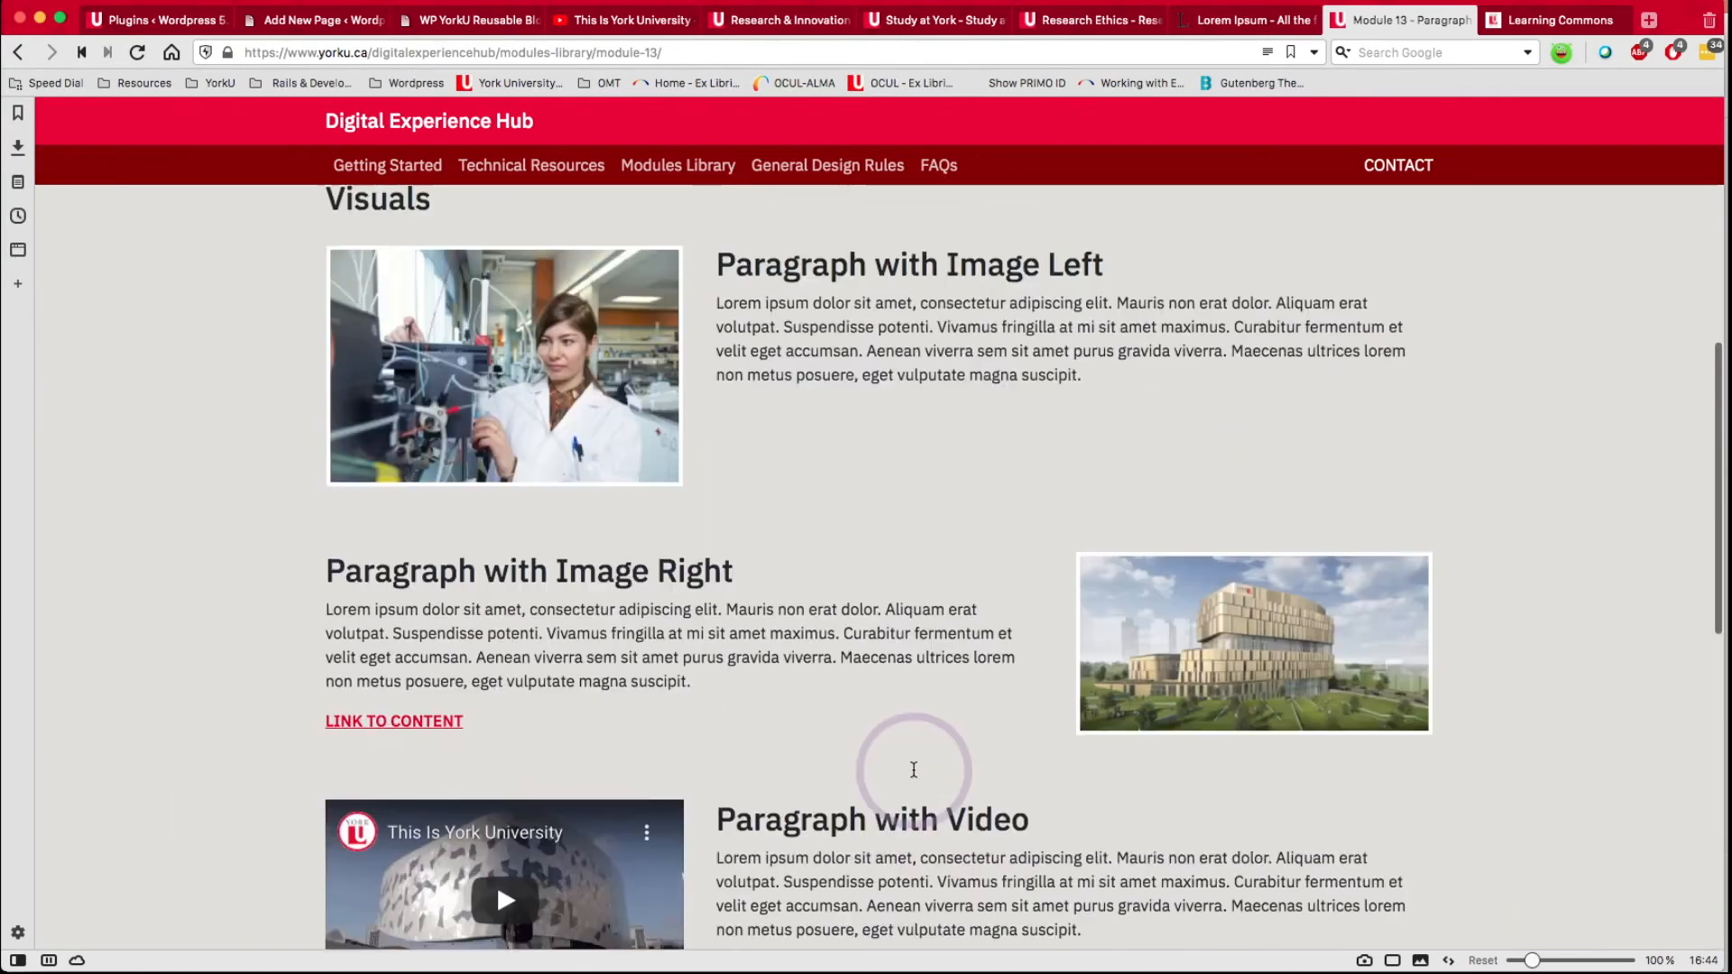
scroll(914, 640, up, 5)
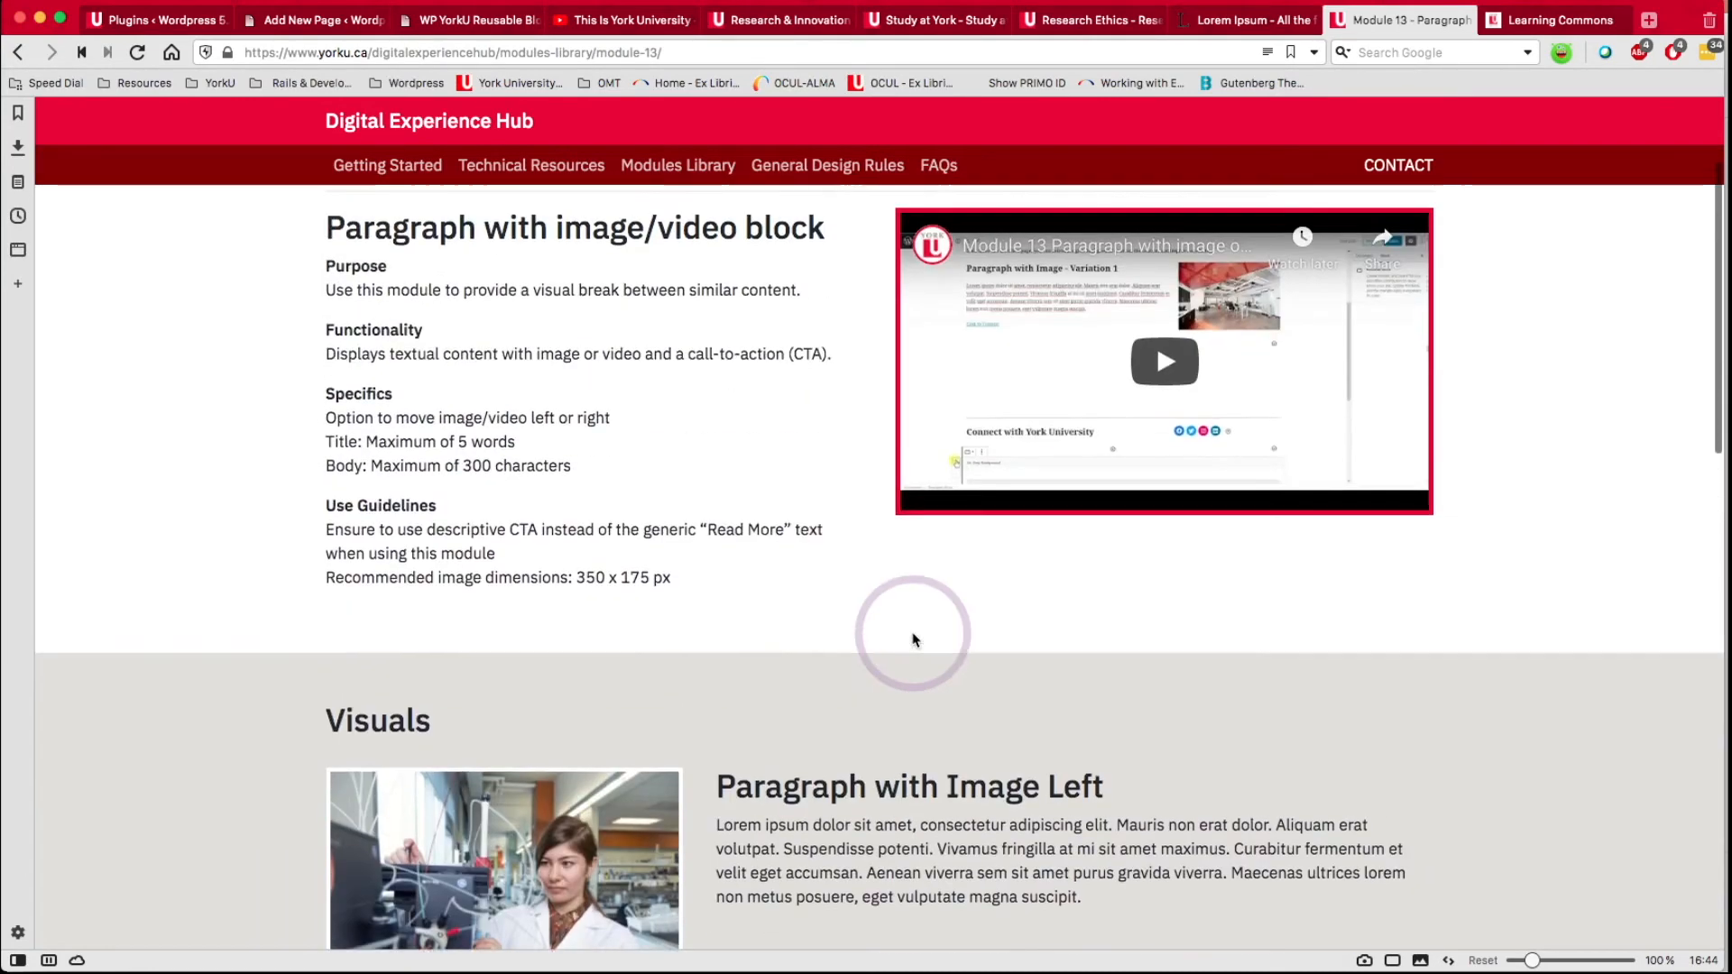
scroll(913, 640, up, 2)
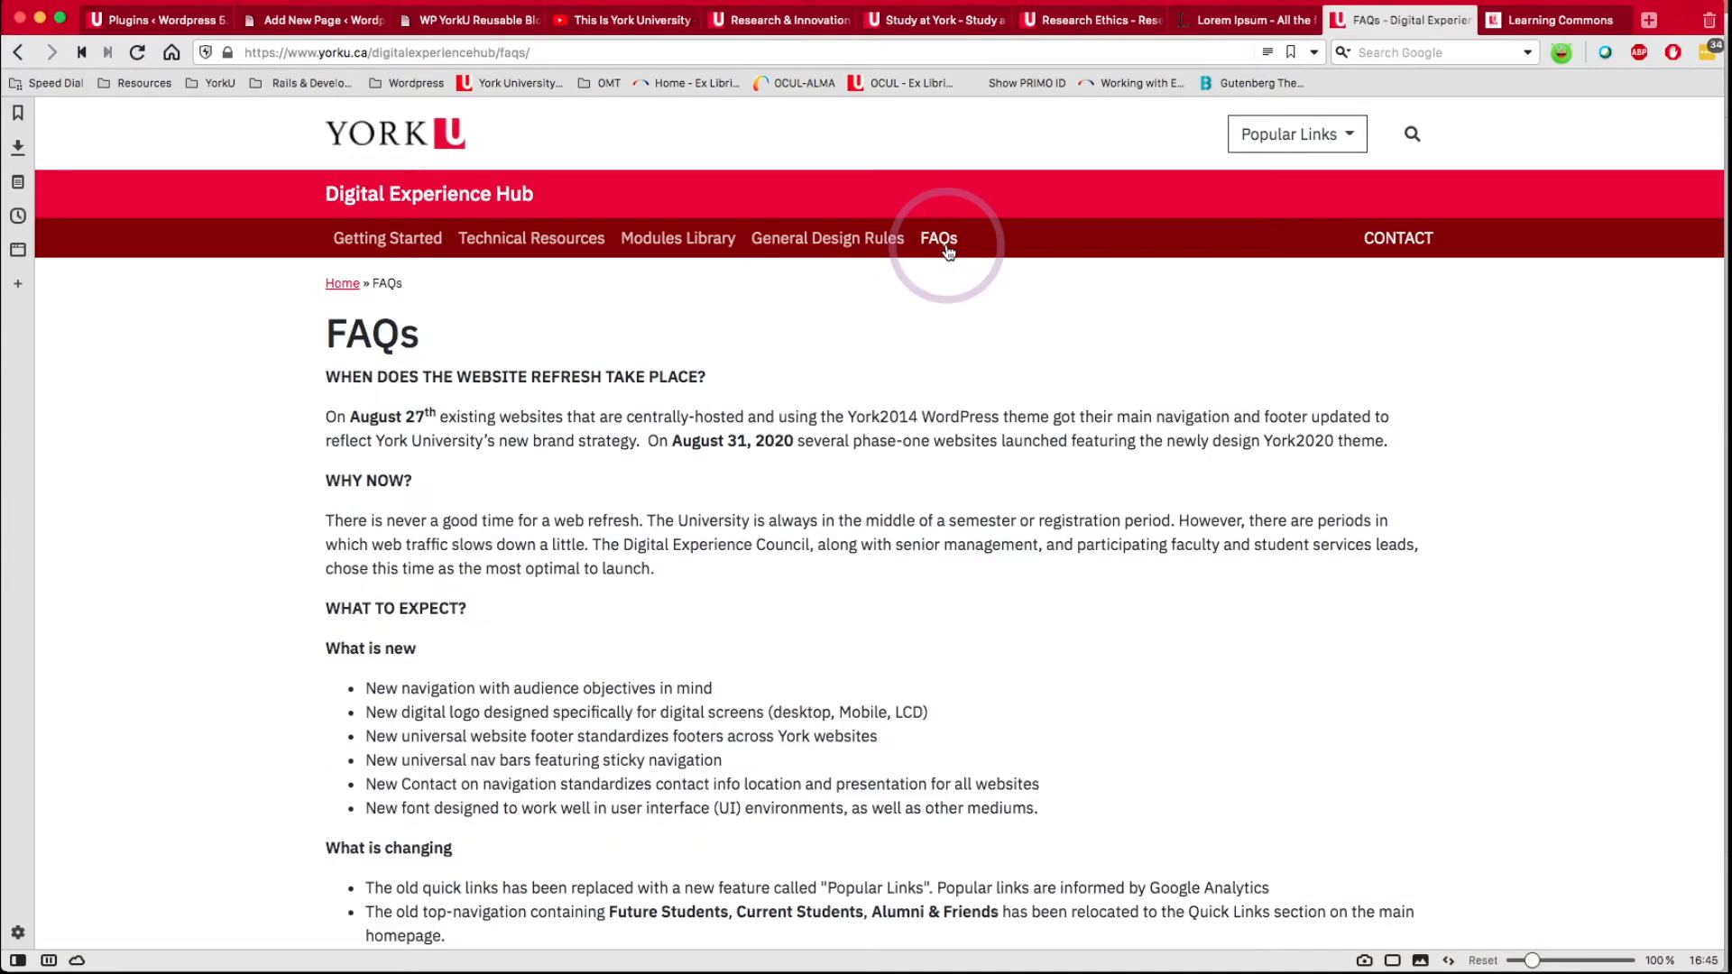
Open the hub's FAQs page and examine its questions and answers about the website refresh.
scroll(873, 609, down, 8)
scroll(873, 616, down, 3)
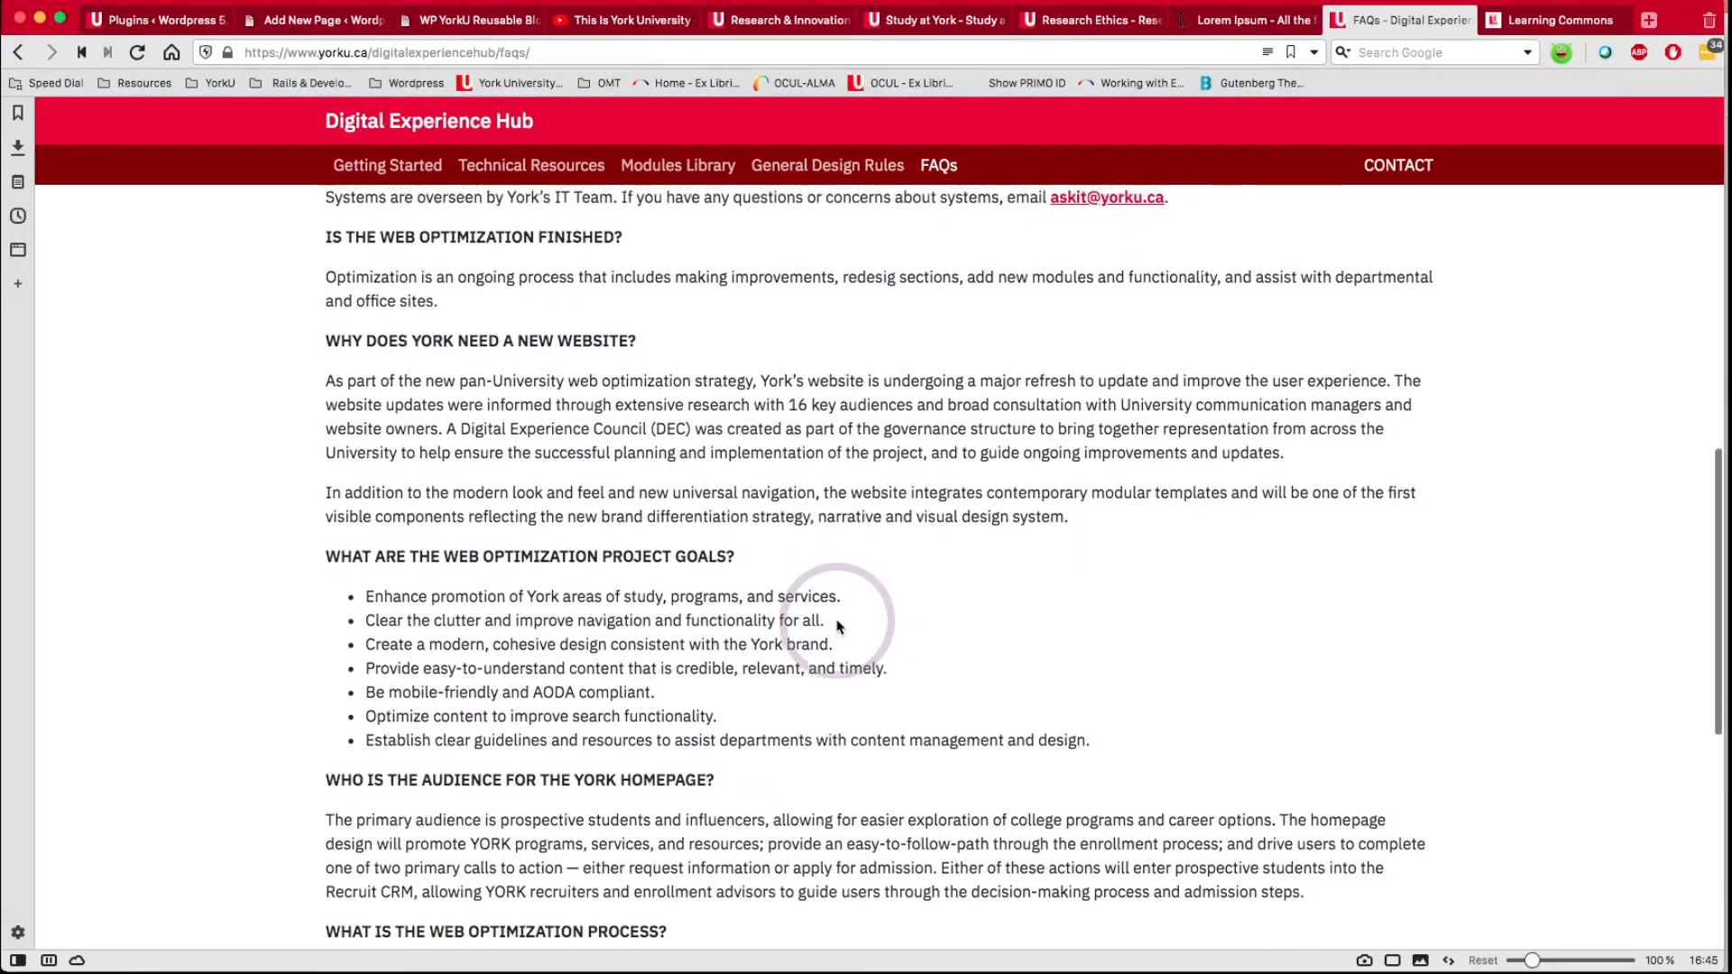
scroll(839, 613, up, 6)
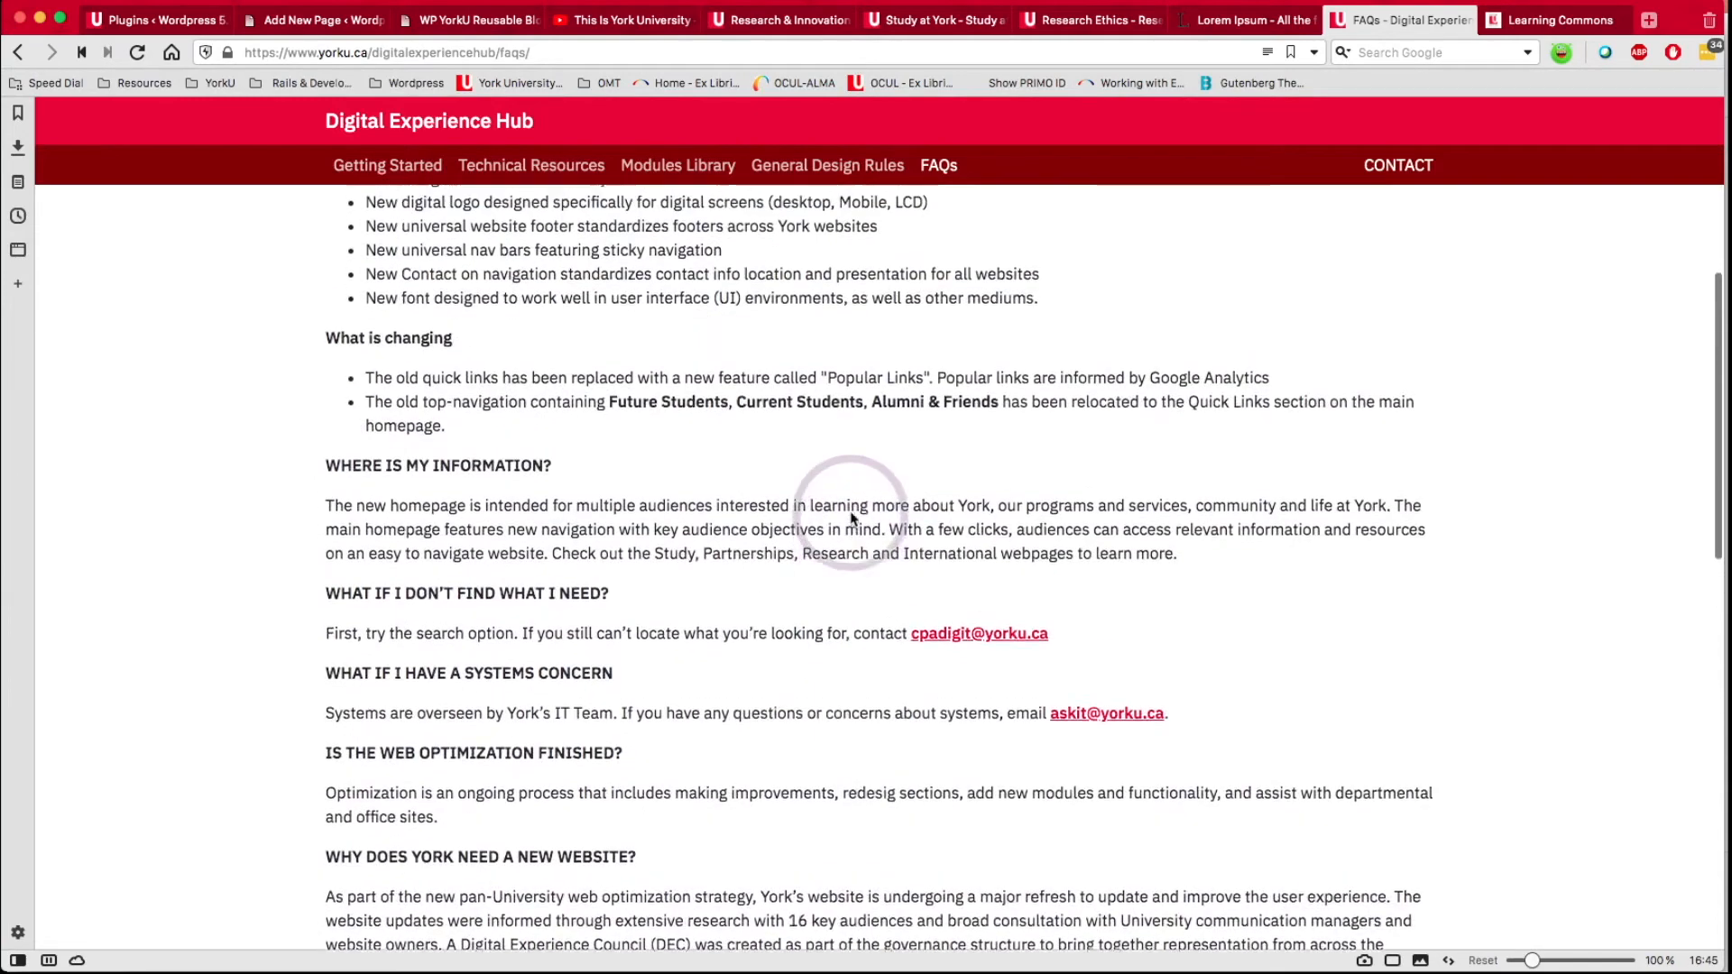
scroll(852, 517, up, 1)
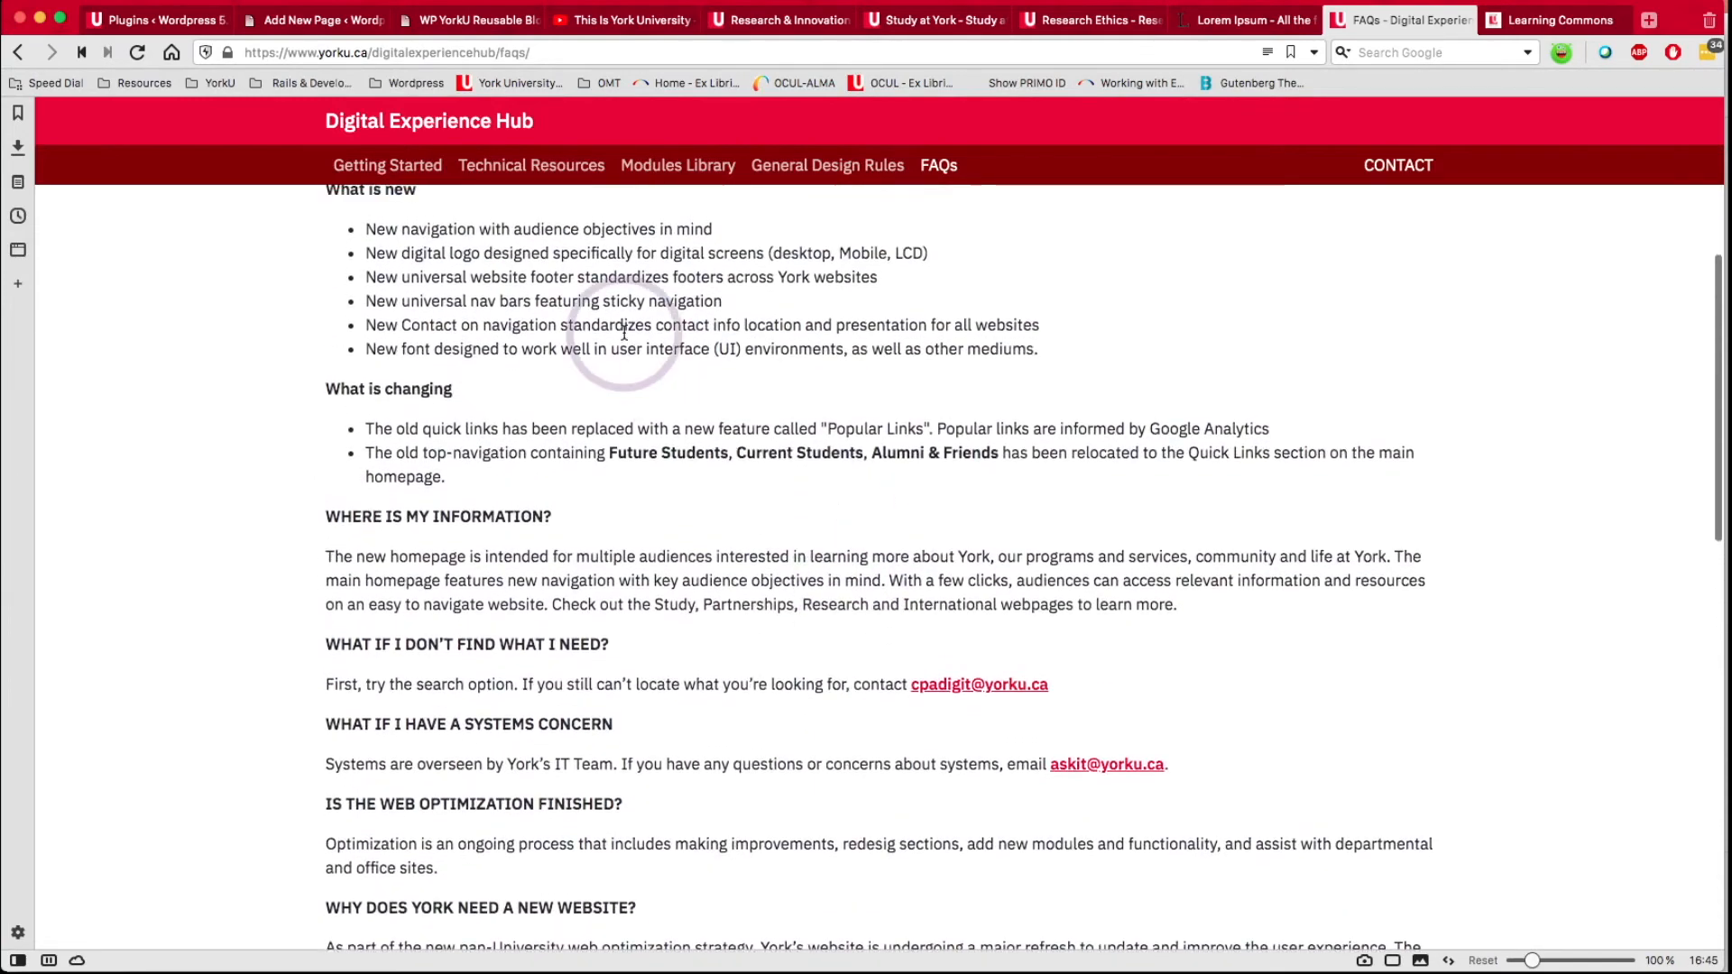
Return to the WordPress page editor, retitle the page "WP YorkU Theme Example Page" and place the cursor in the empty paragraph.
click(344, 27)
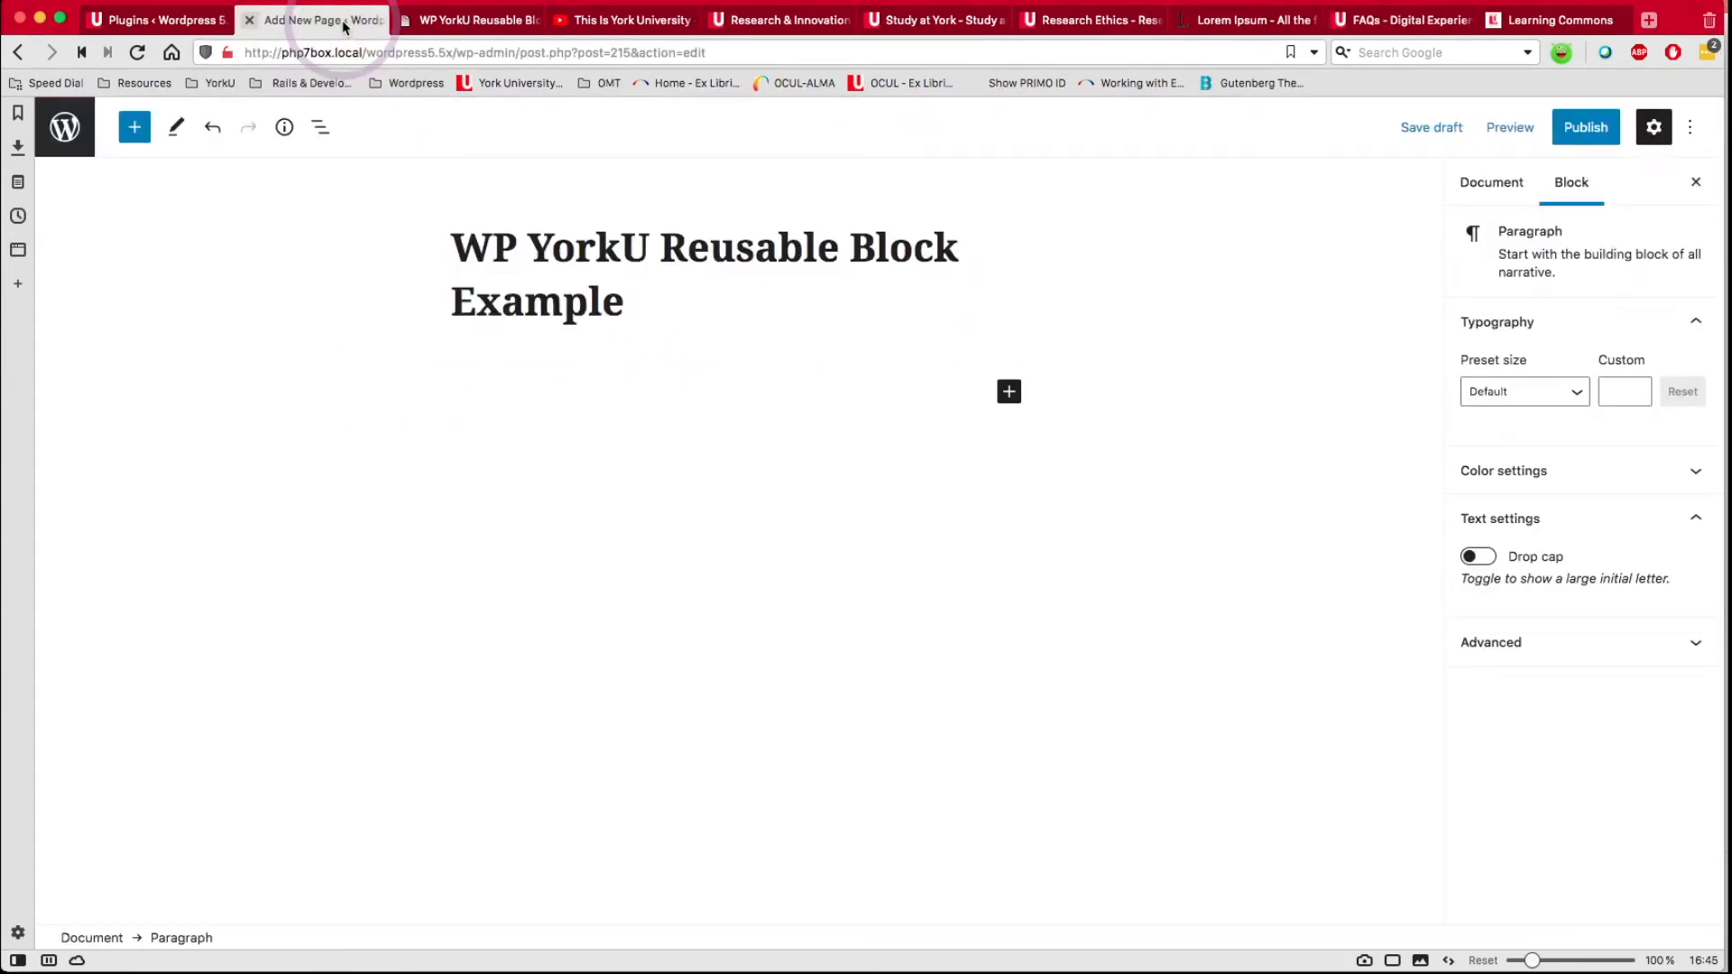
click(591, 299)
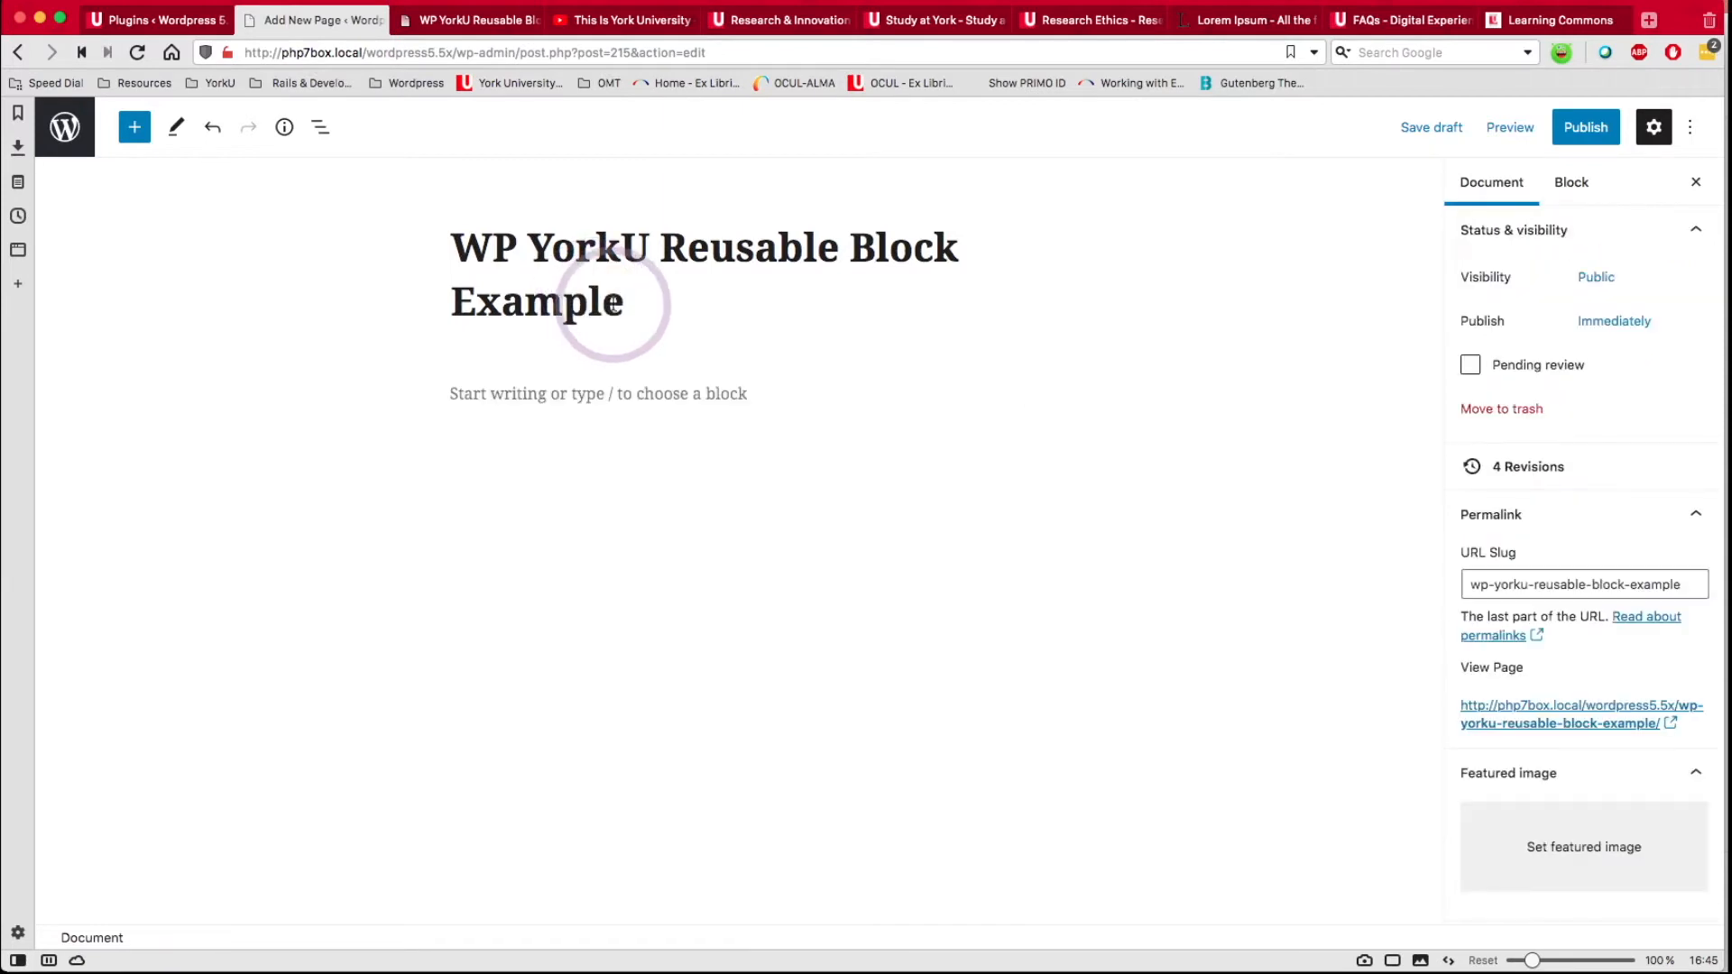
key(shift+Up)
key(shift+Right)
key(shift+Right)
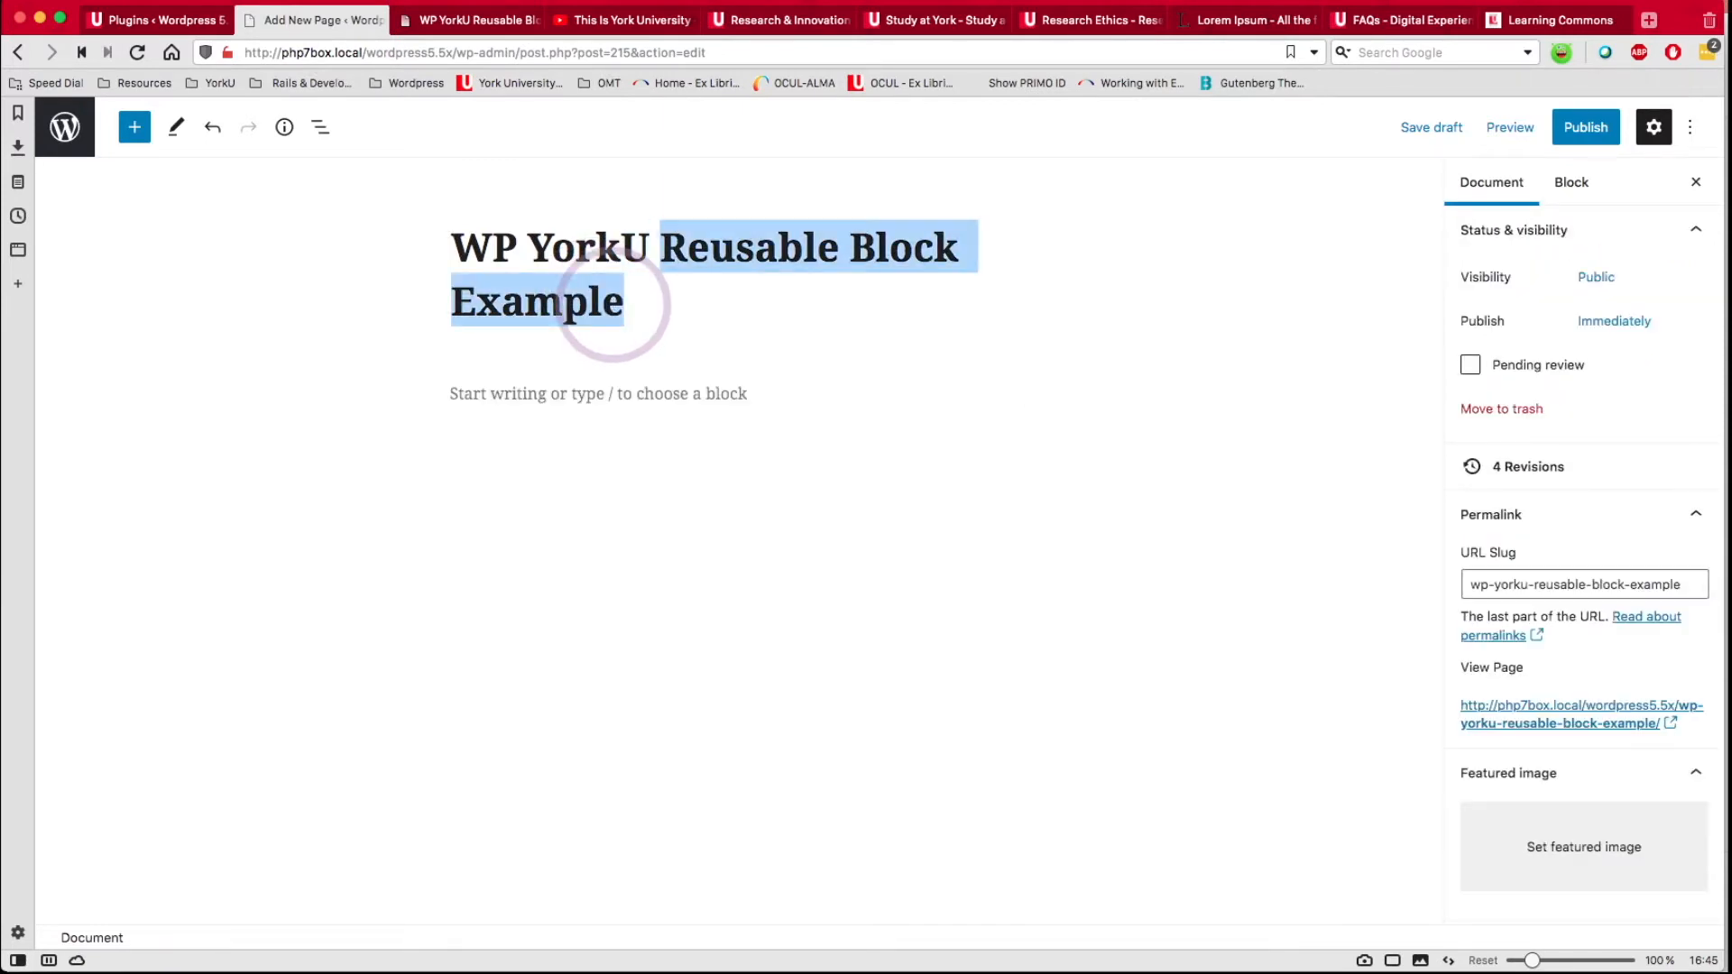
text(Theme Ex)
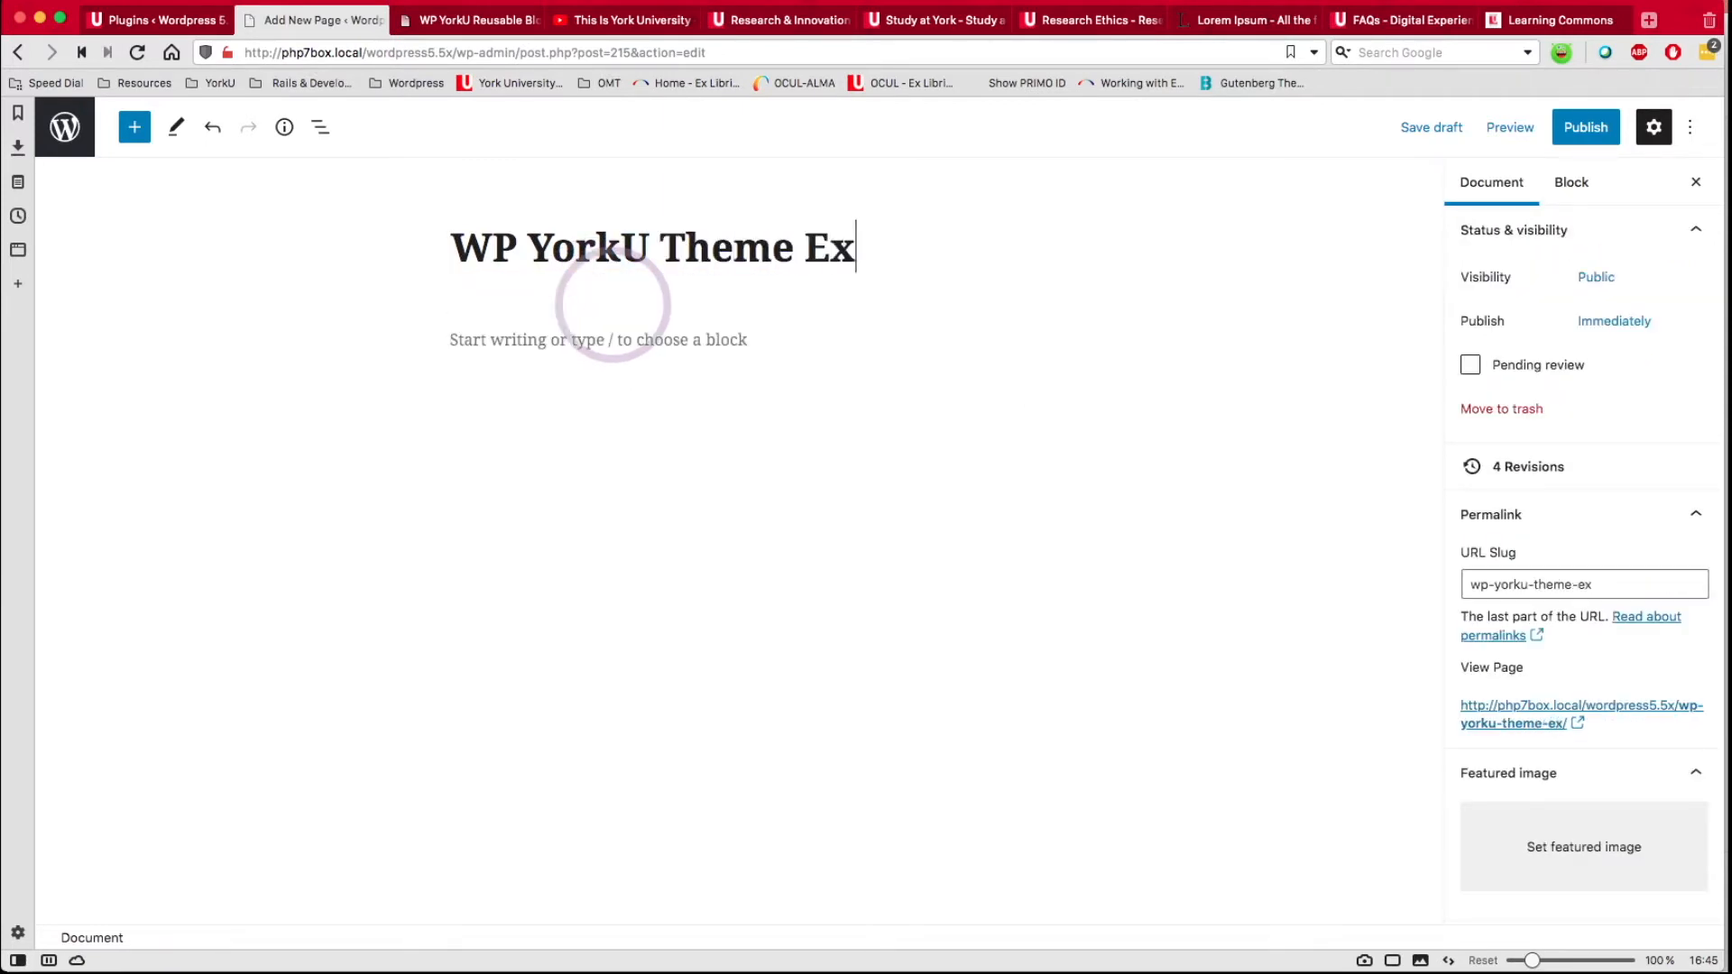
text(ample Page)
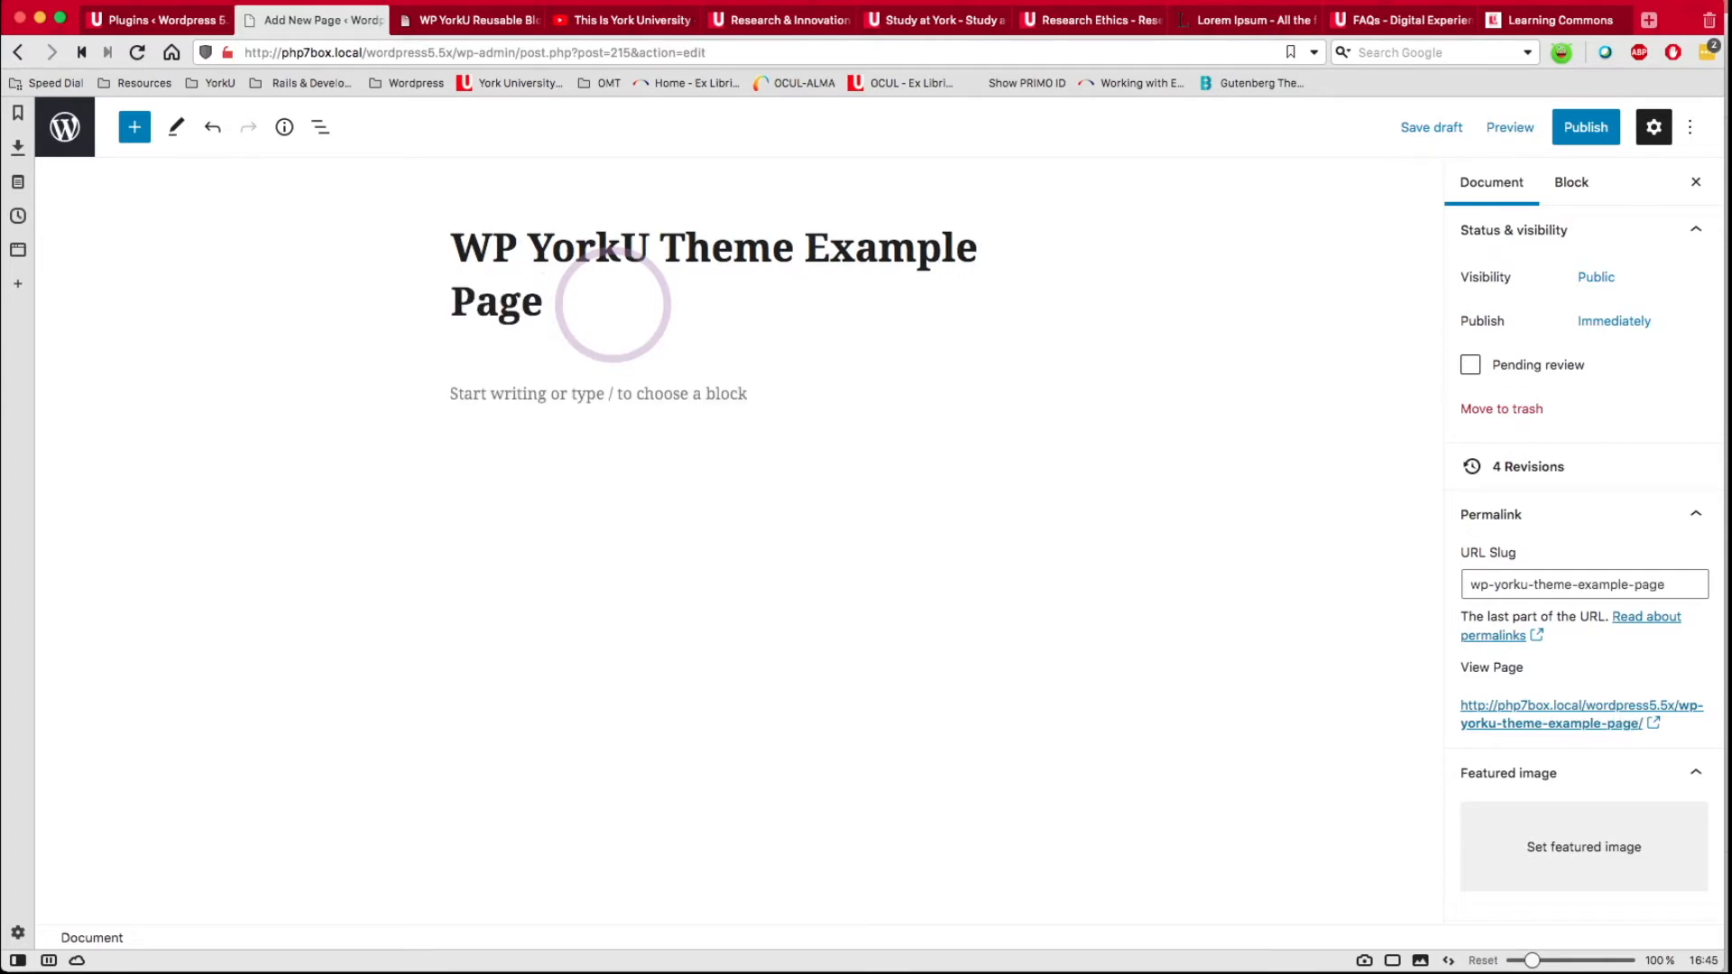
click(554, 388)
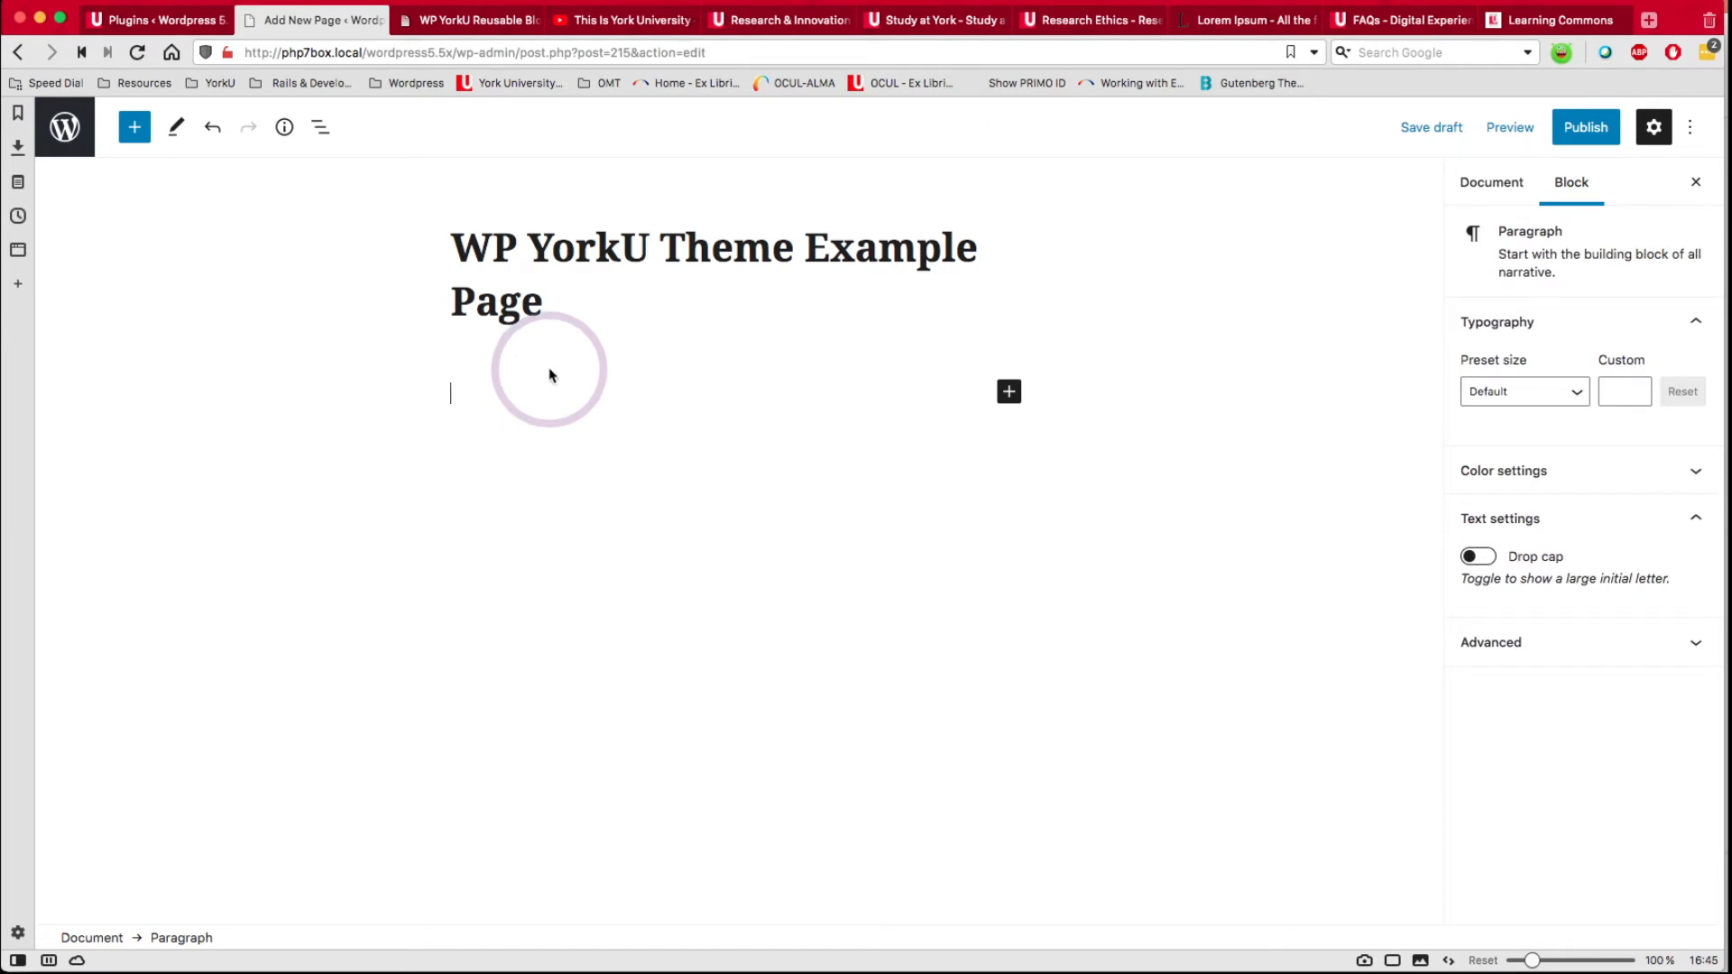
Switch to the Study at York page and examine its layout, highlighting the heading and introductory paragraph.
click(939, 20)
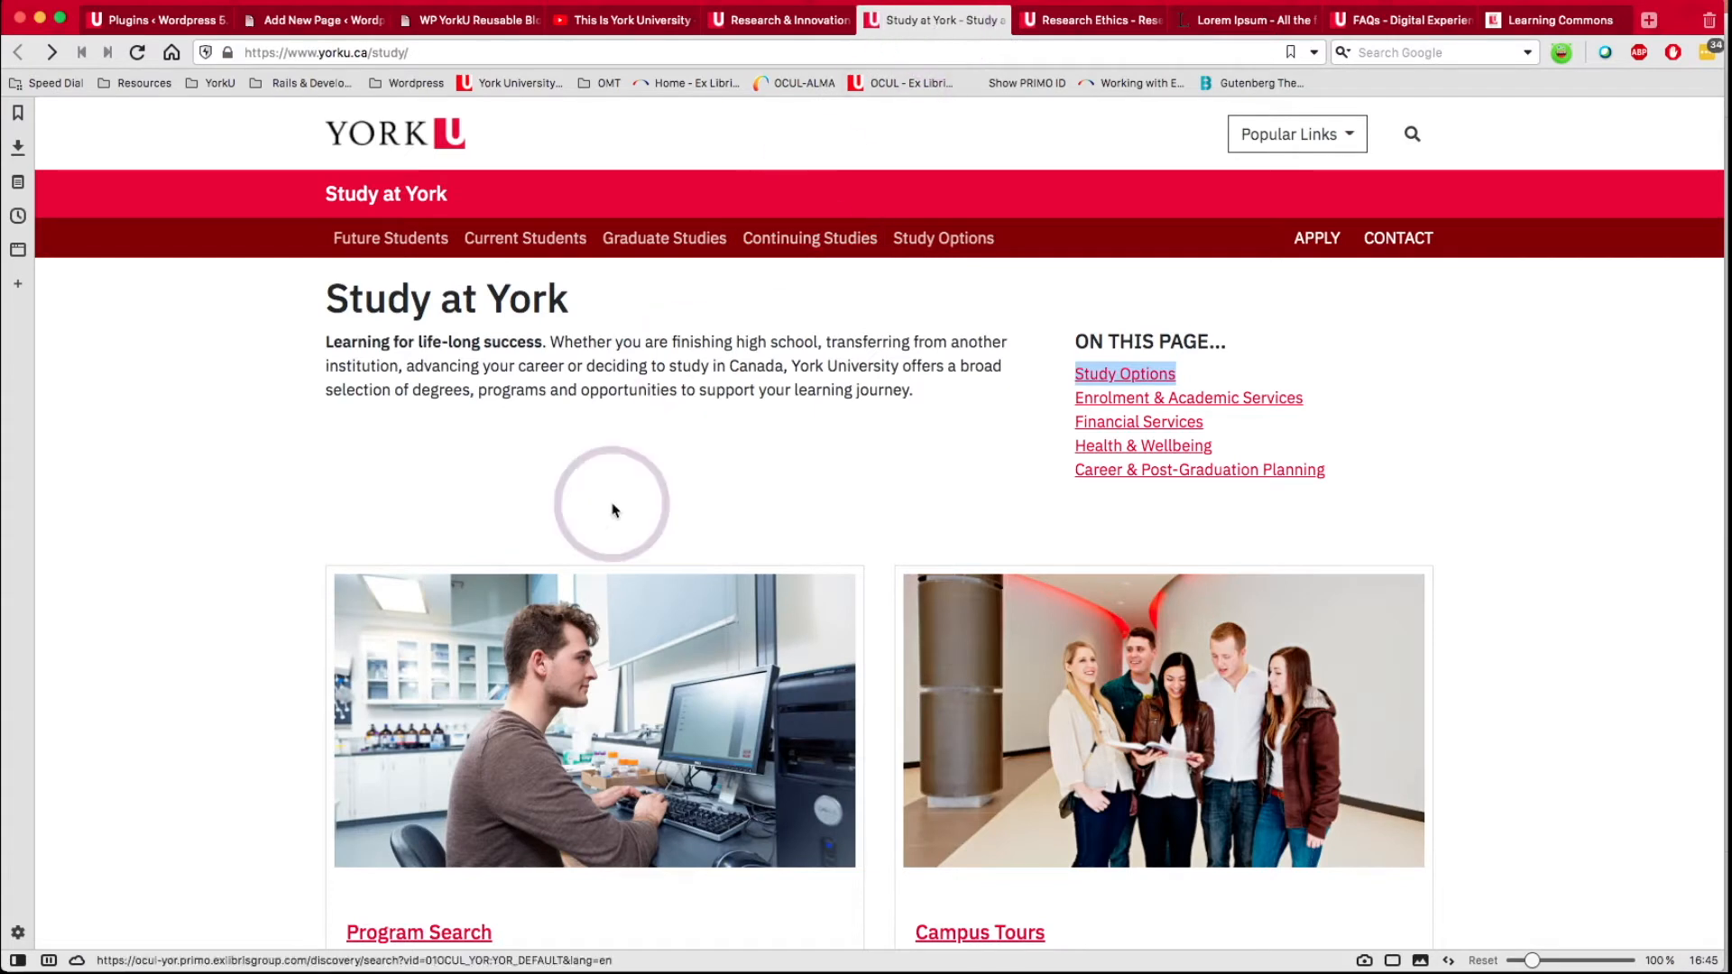
click(718, 431)
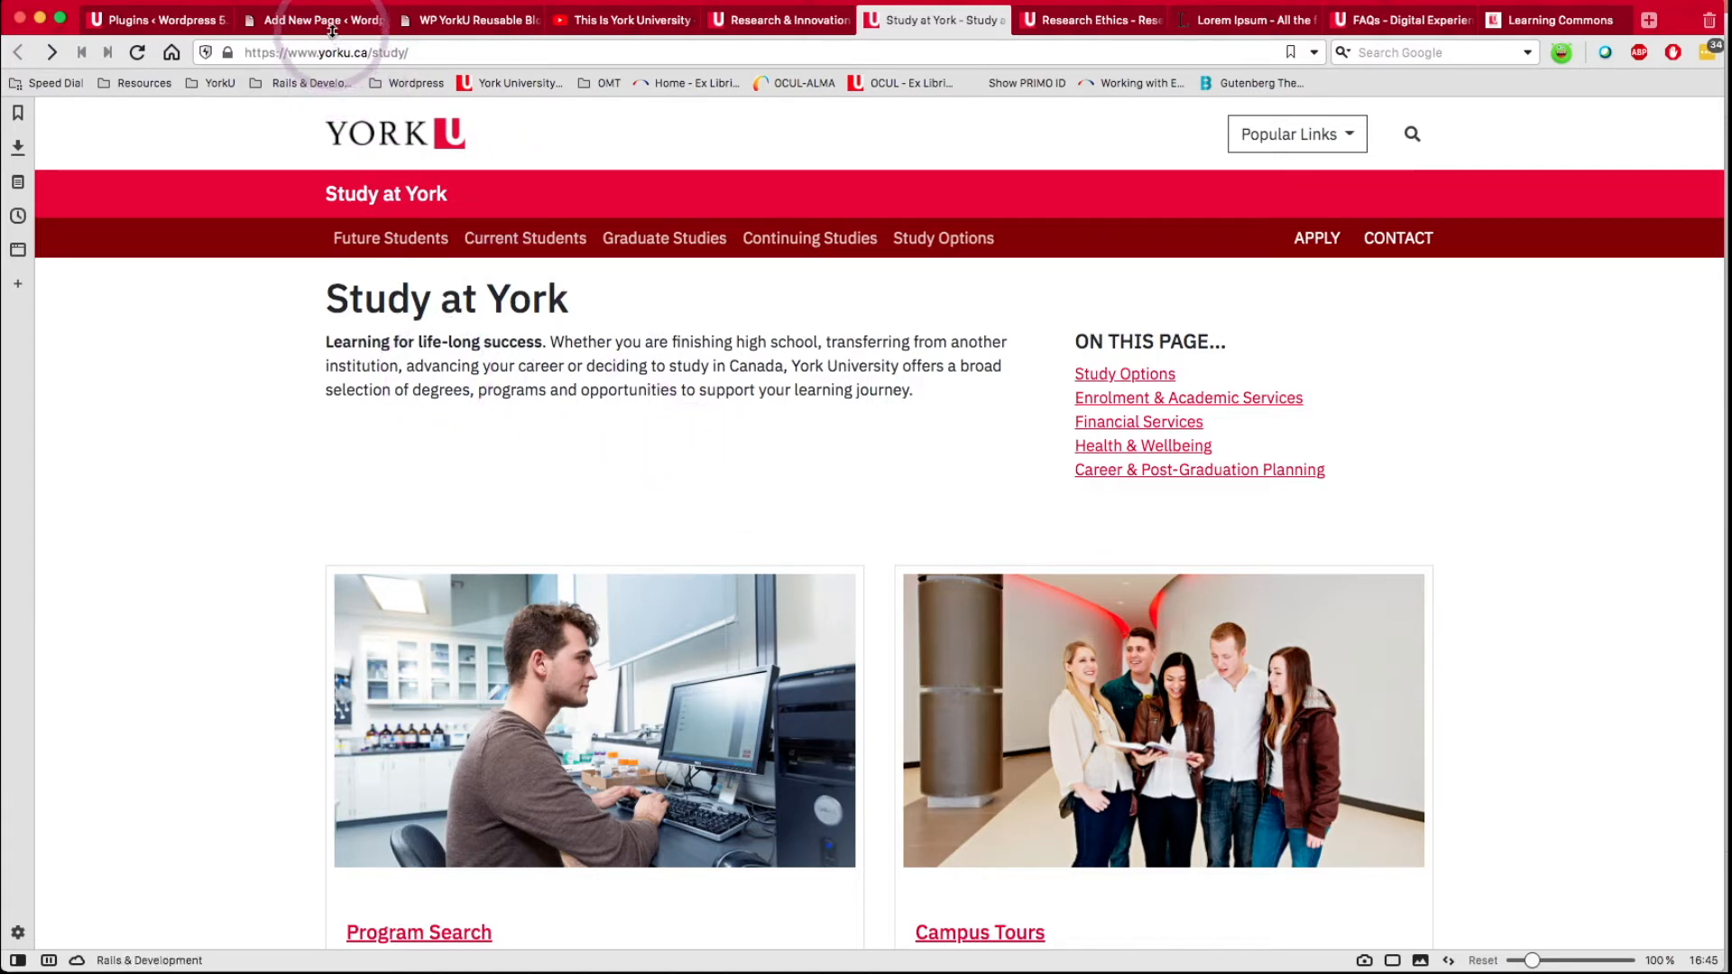
mouse_move(332, 32)
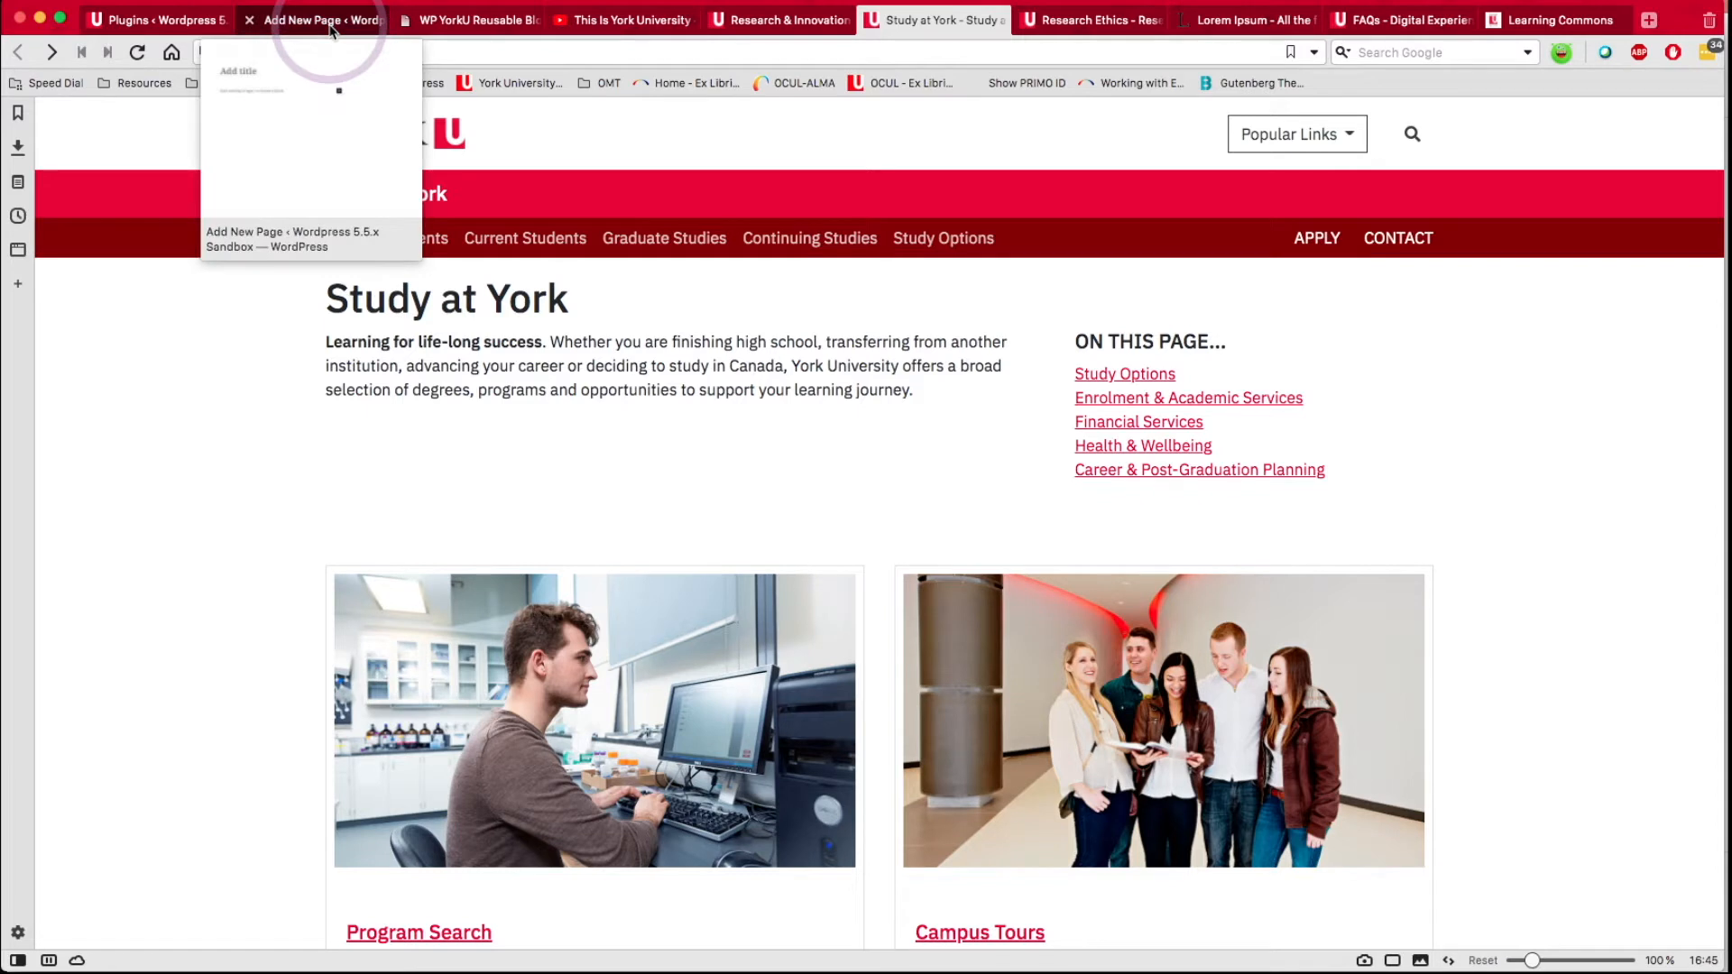
drag(327, 303, 925, 397)
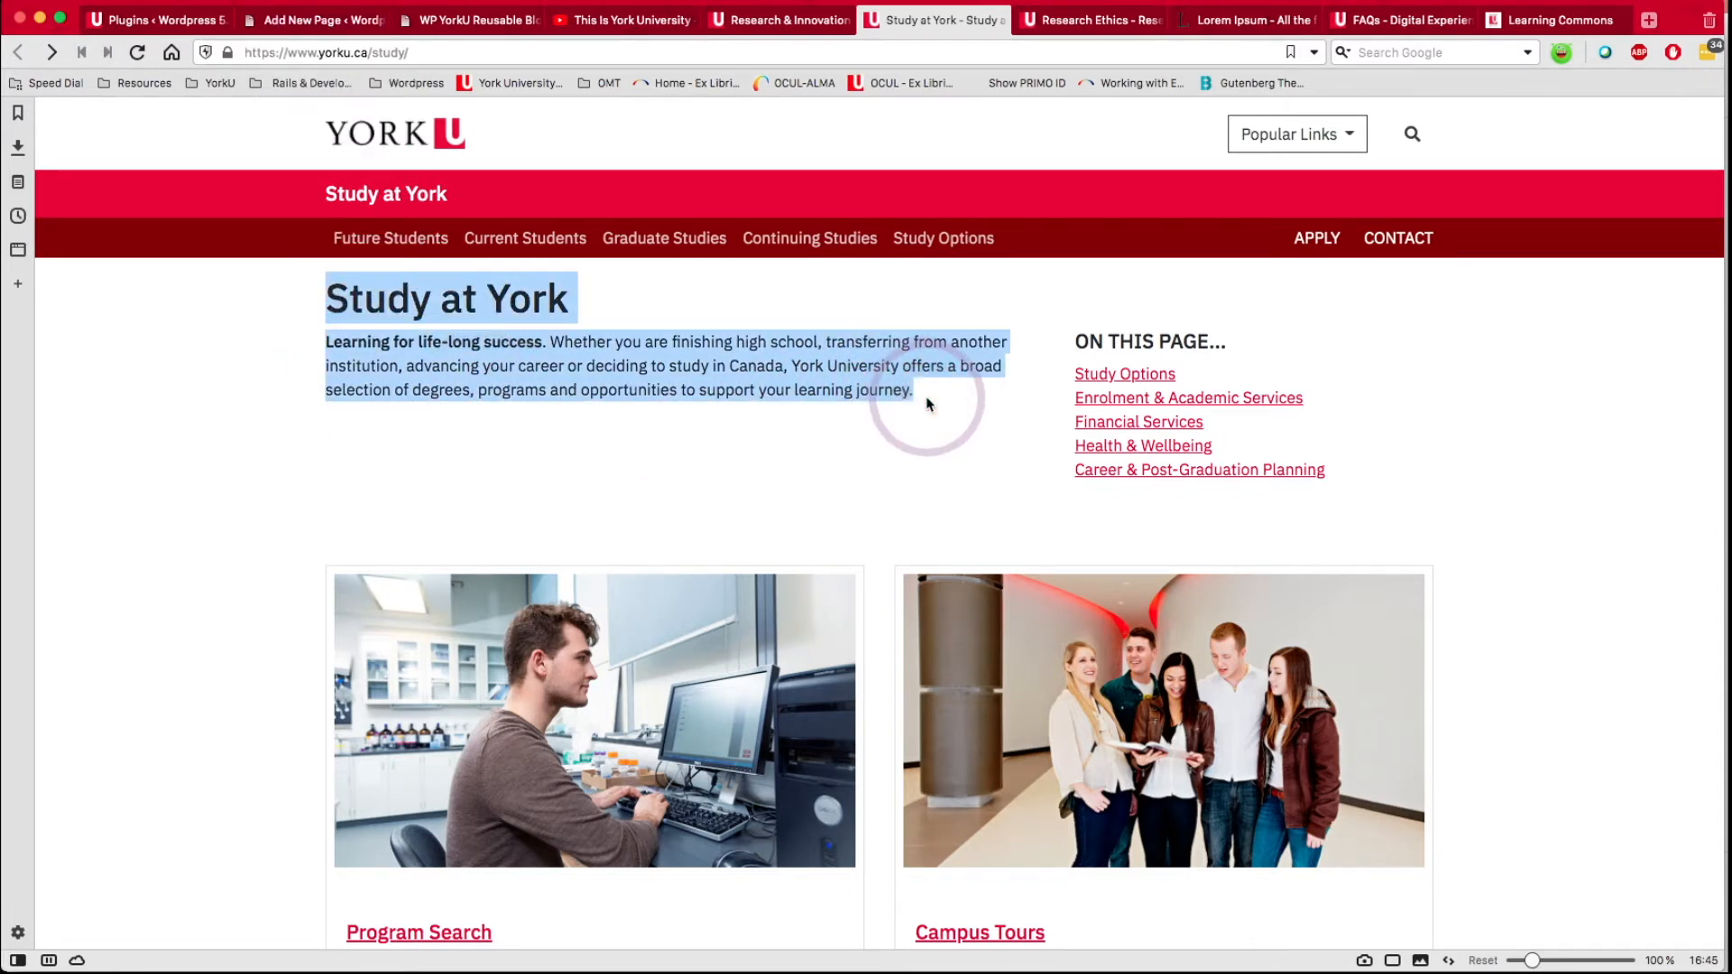
Back in the page editor, search the reusable blocks for "quic" and insert "04. Quick Links Right Side" below the title.
click(334, 25)
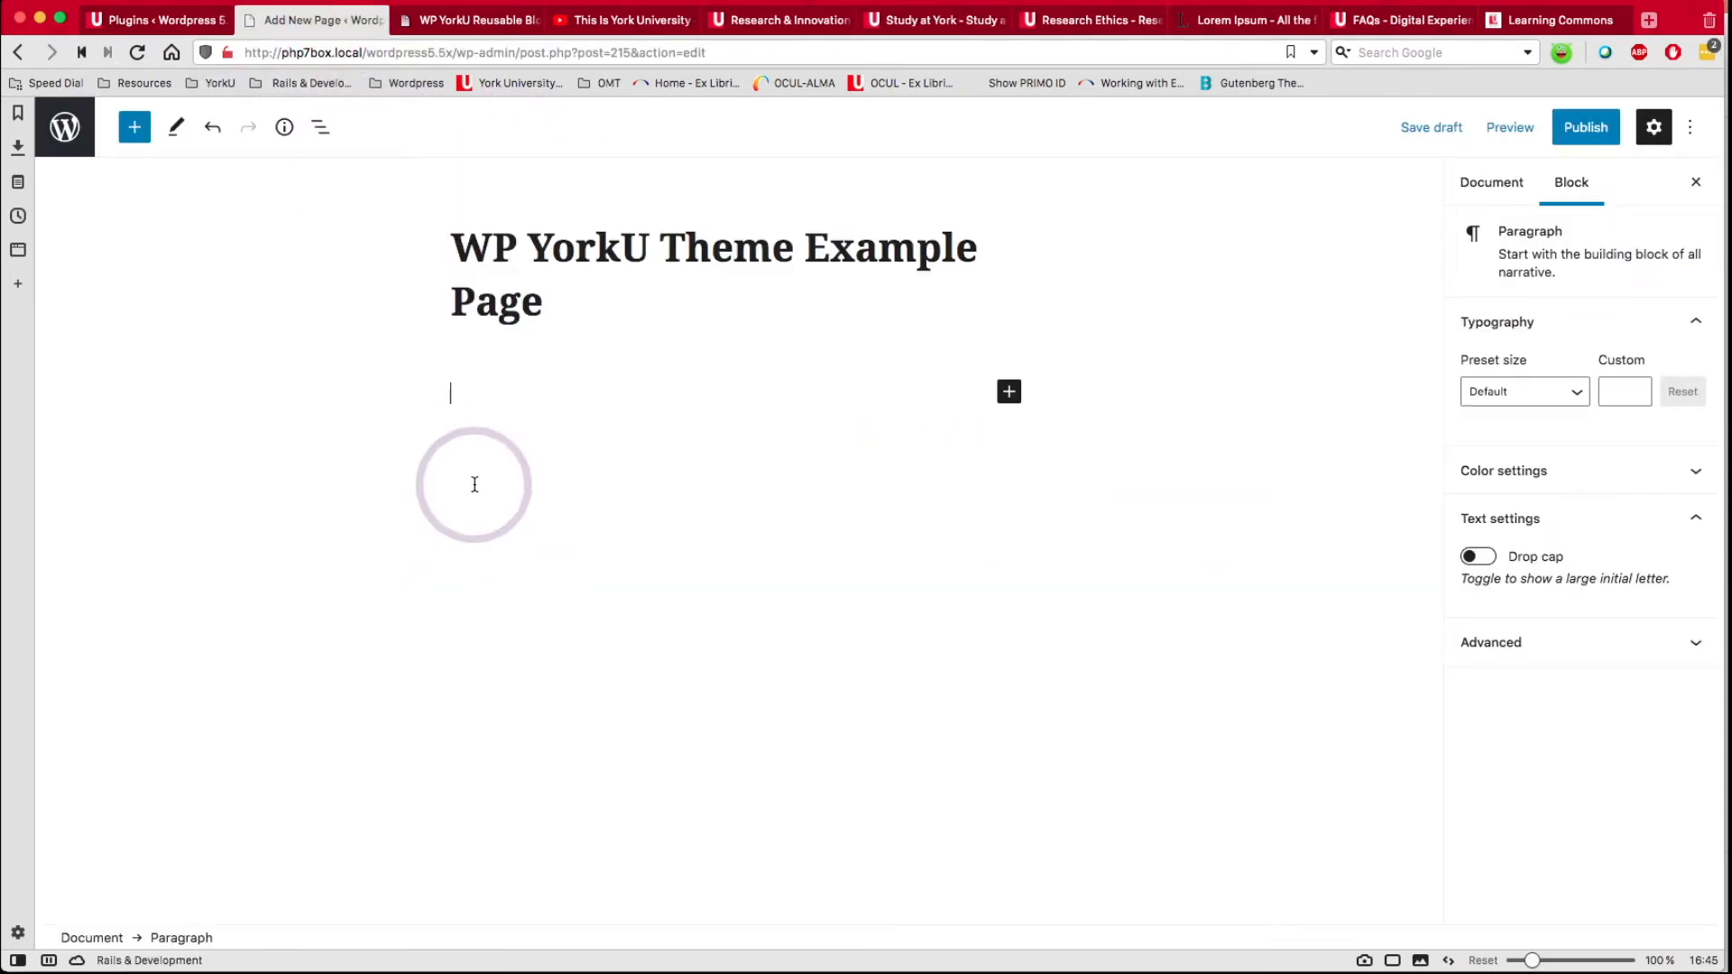
click(138, 135)
click(305, 266)
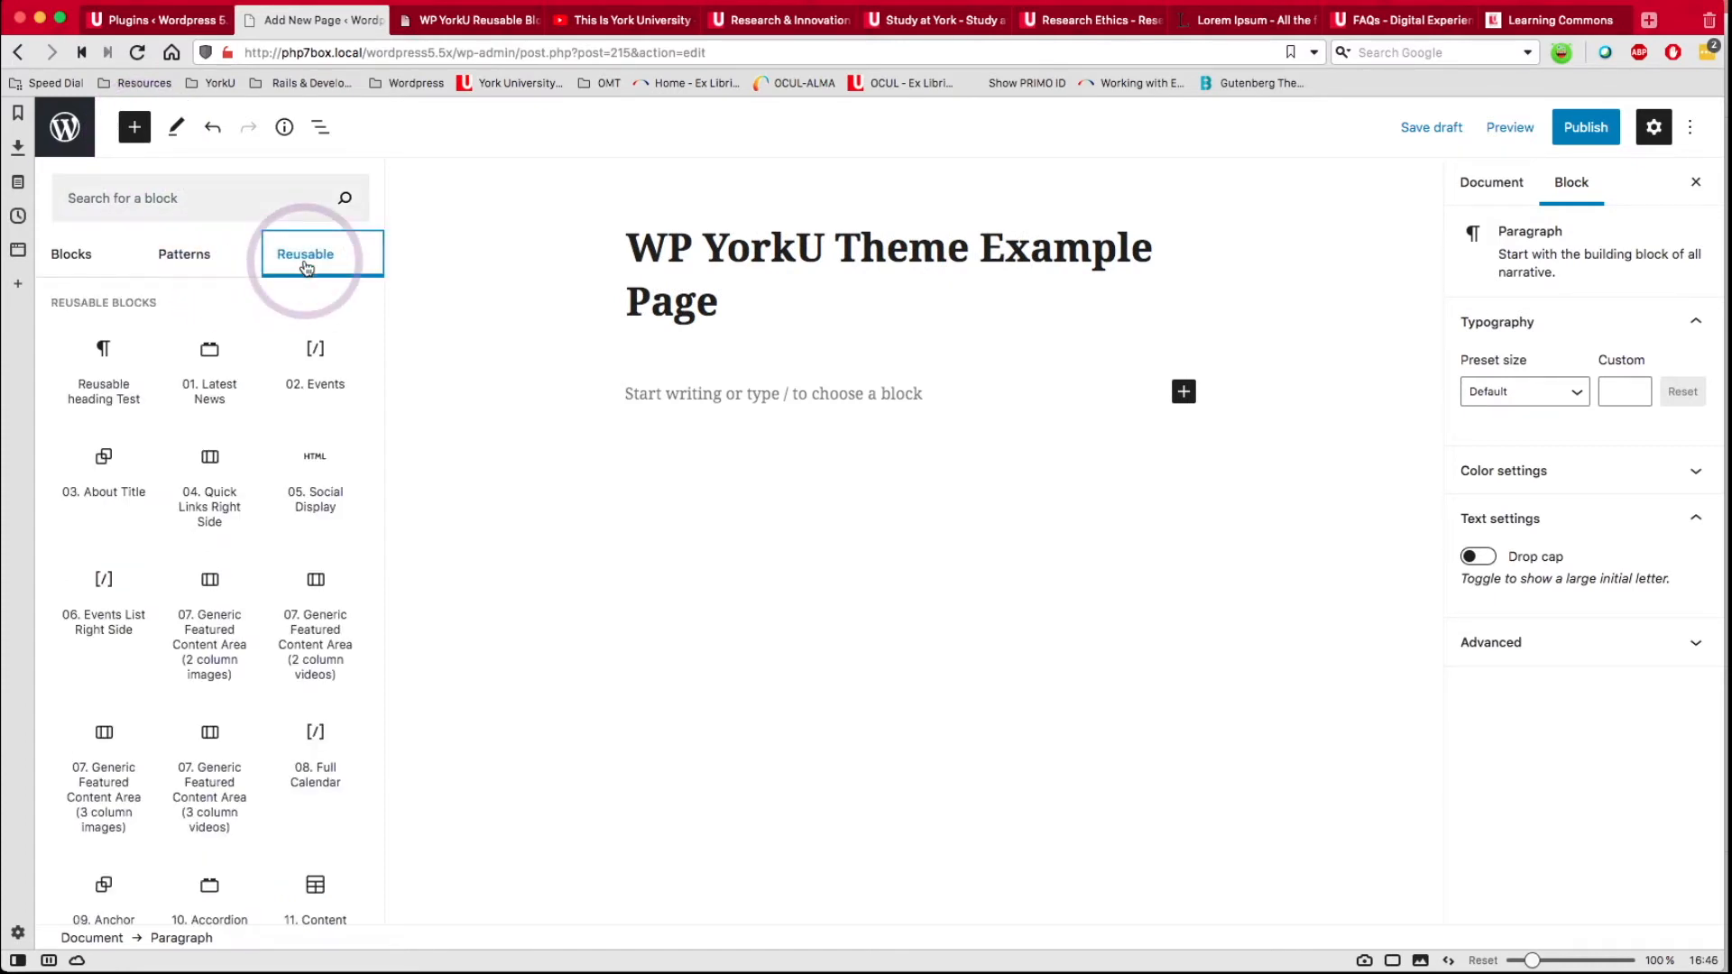
click(196, 204)
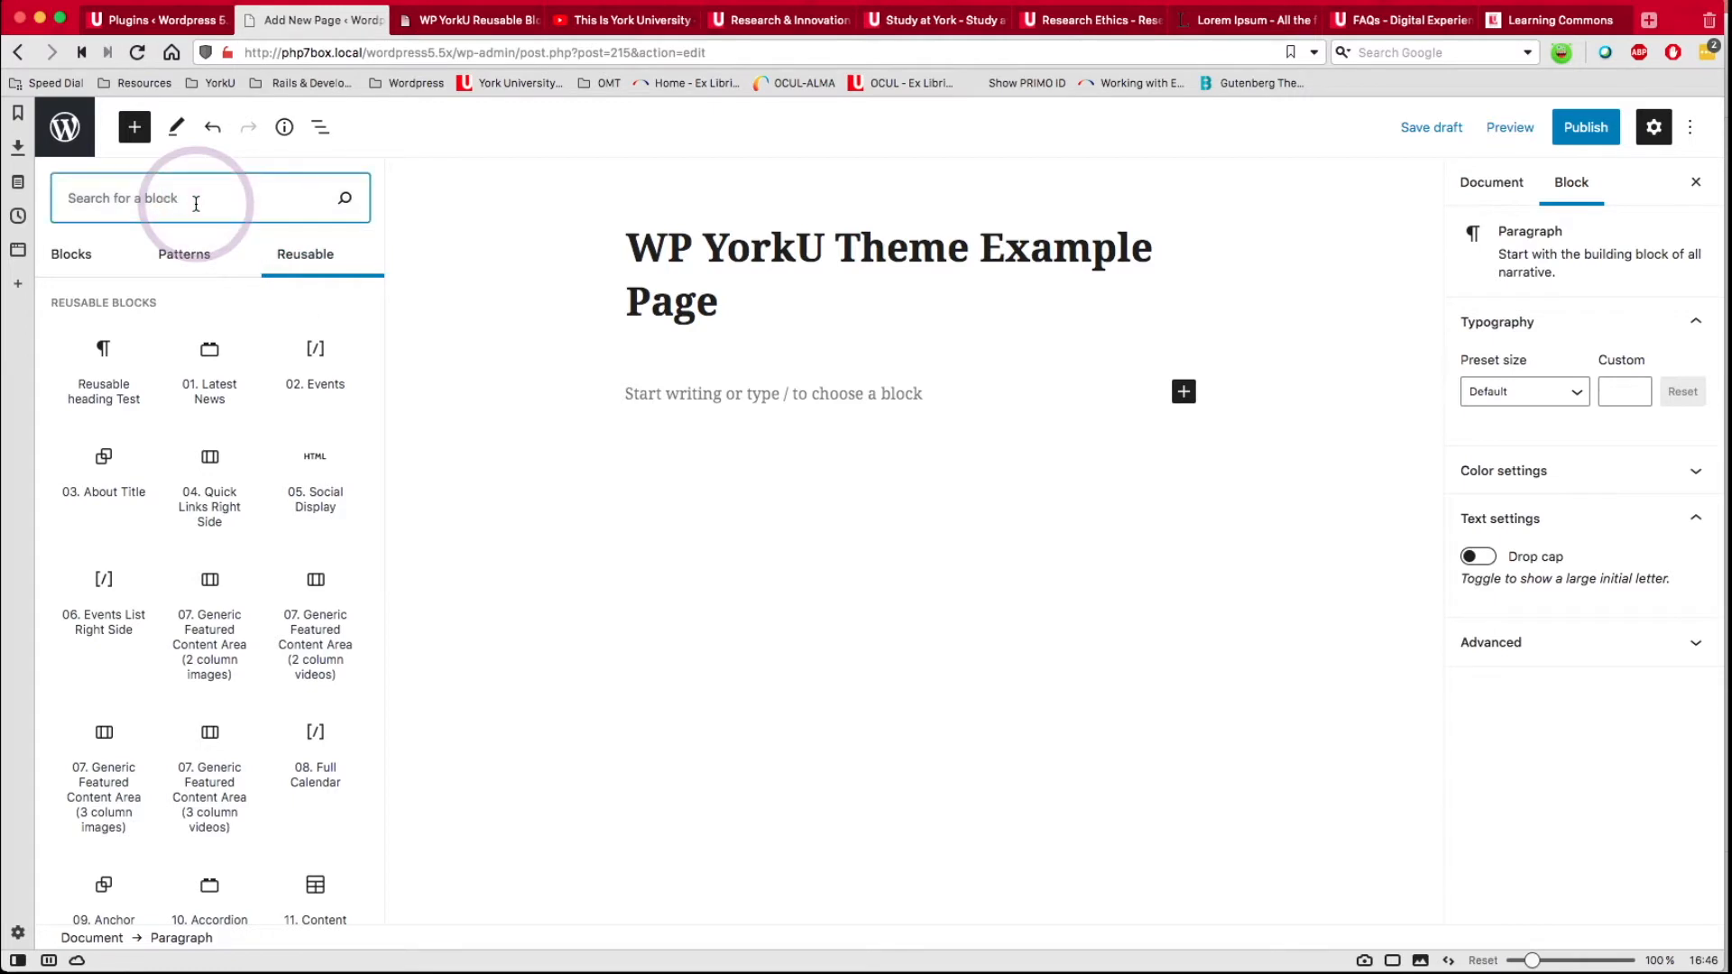
text(quic)
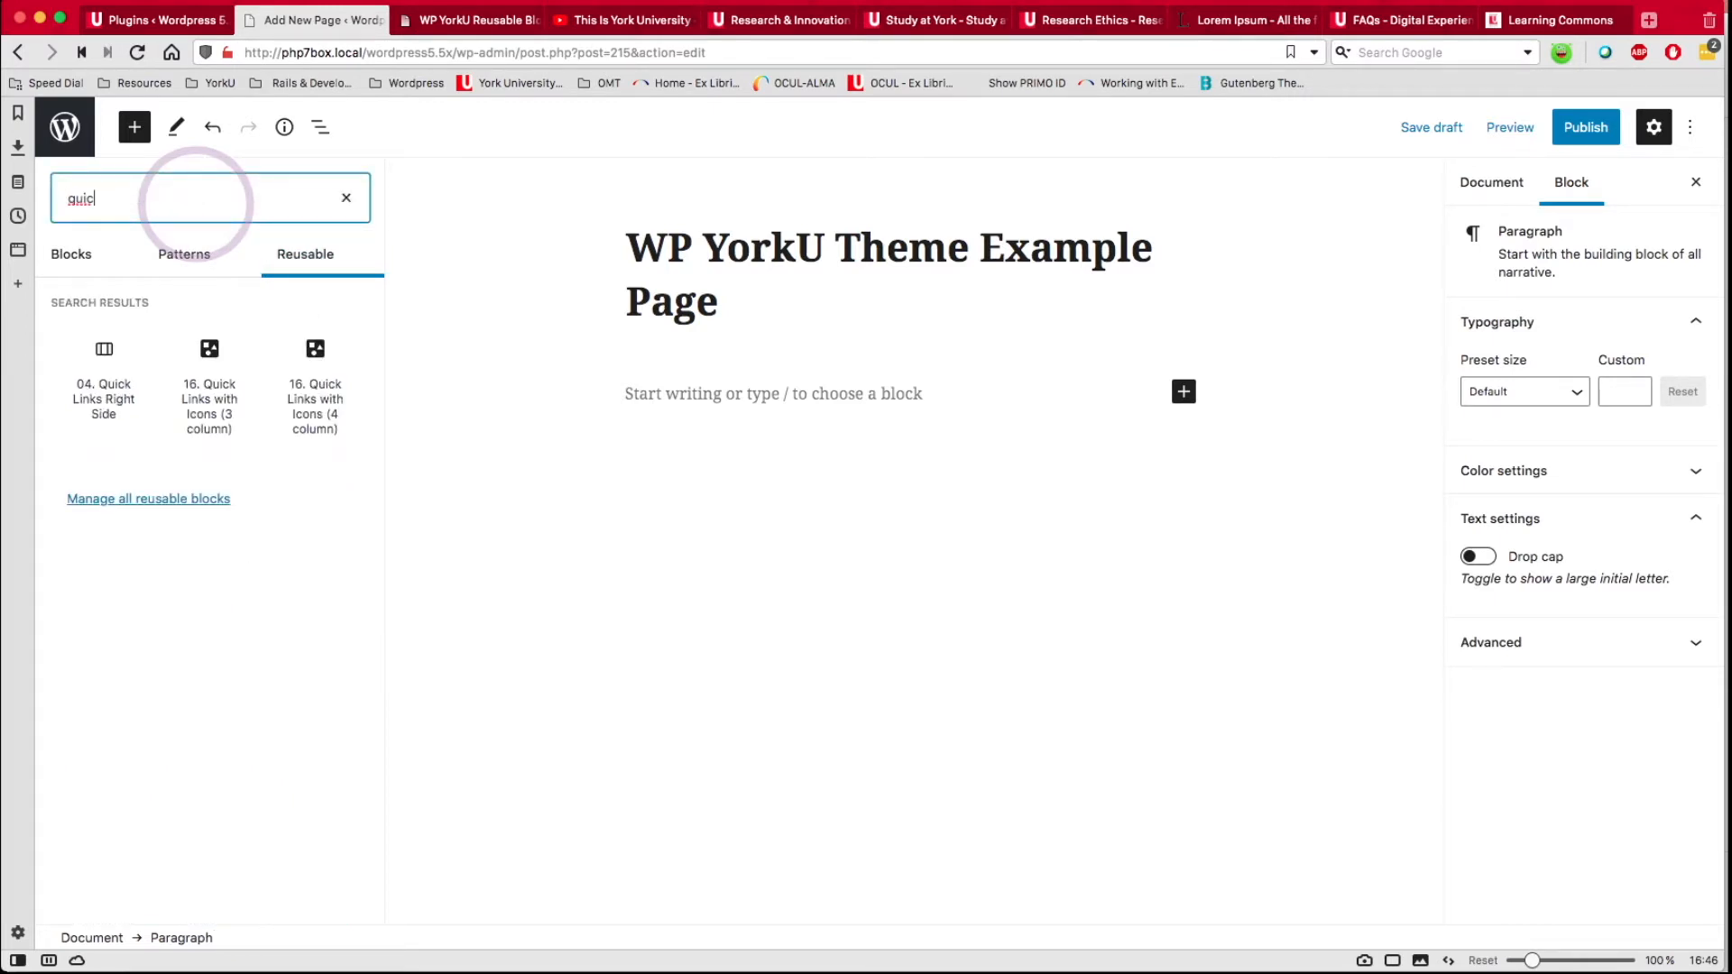
mouse_move(126, 390)
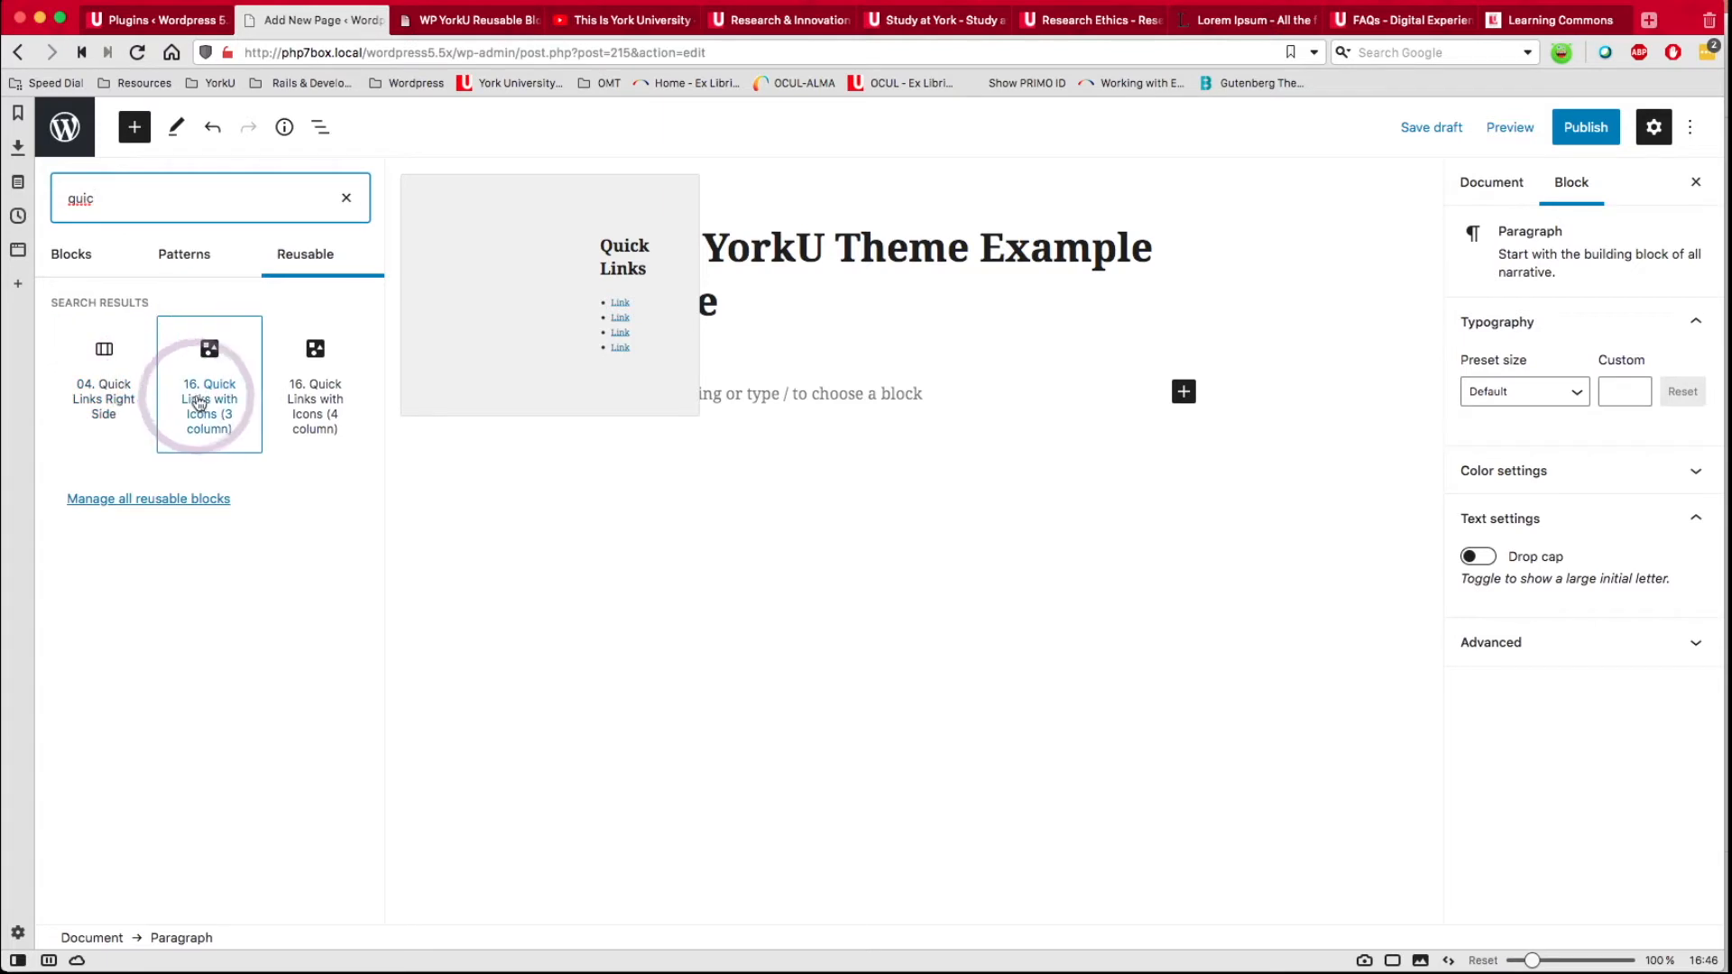
mouse_move(205, 404)
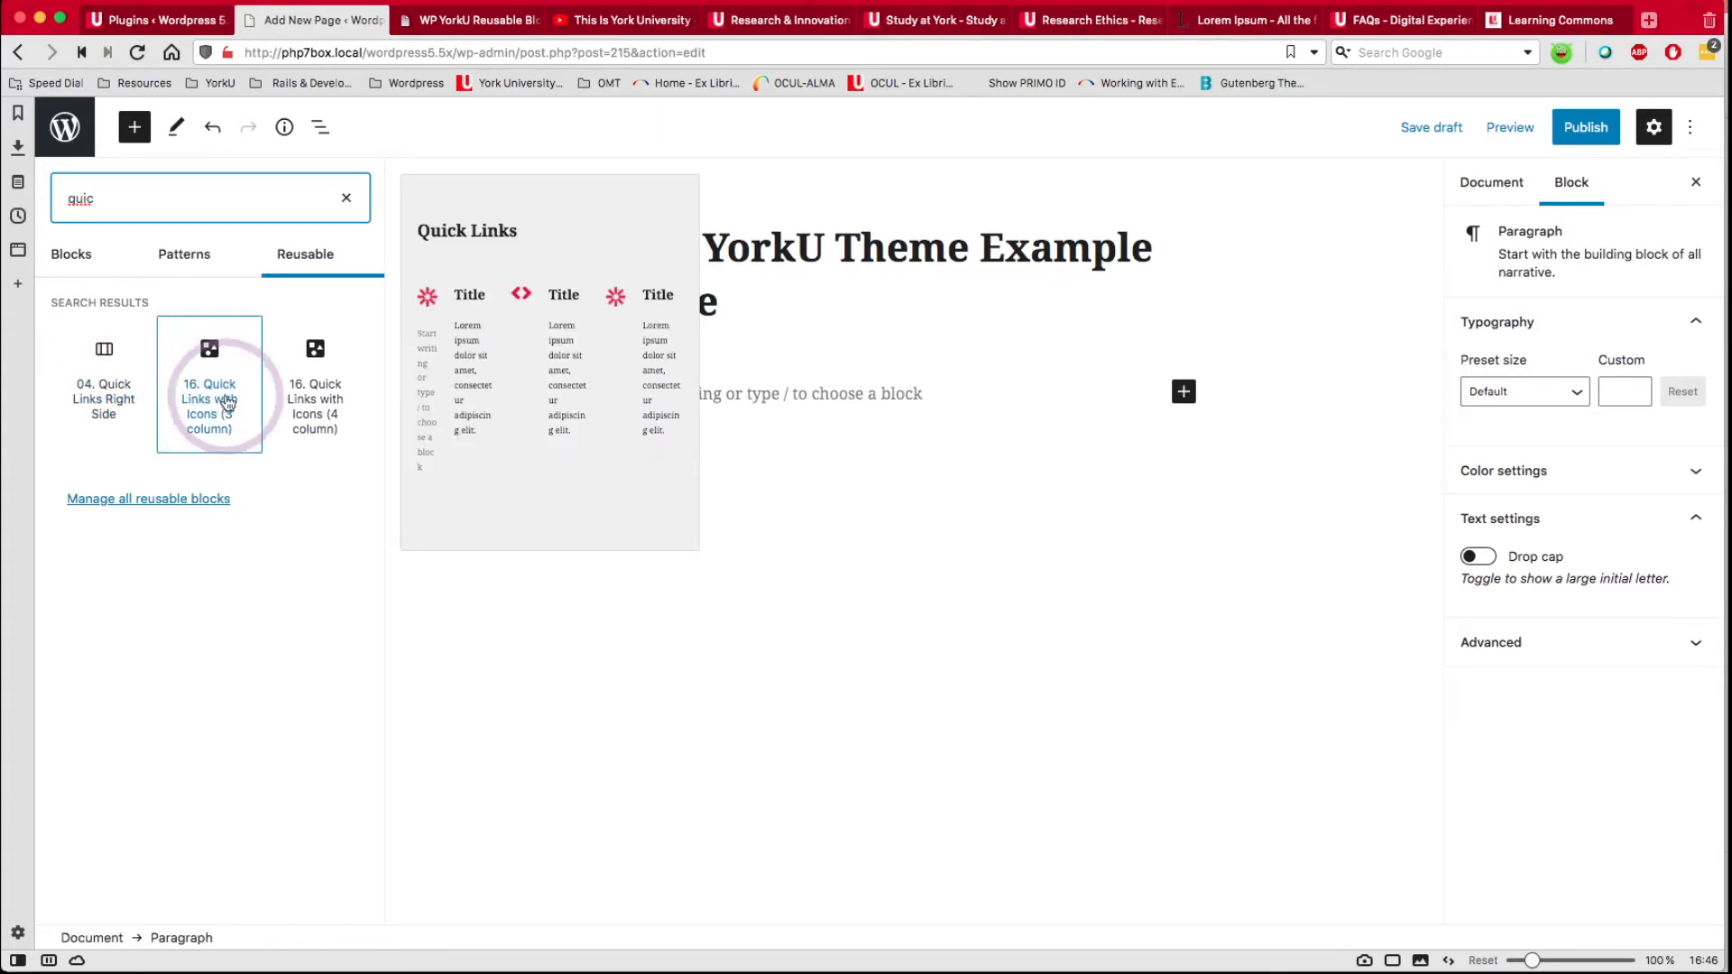
mouse_move(298, 397)
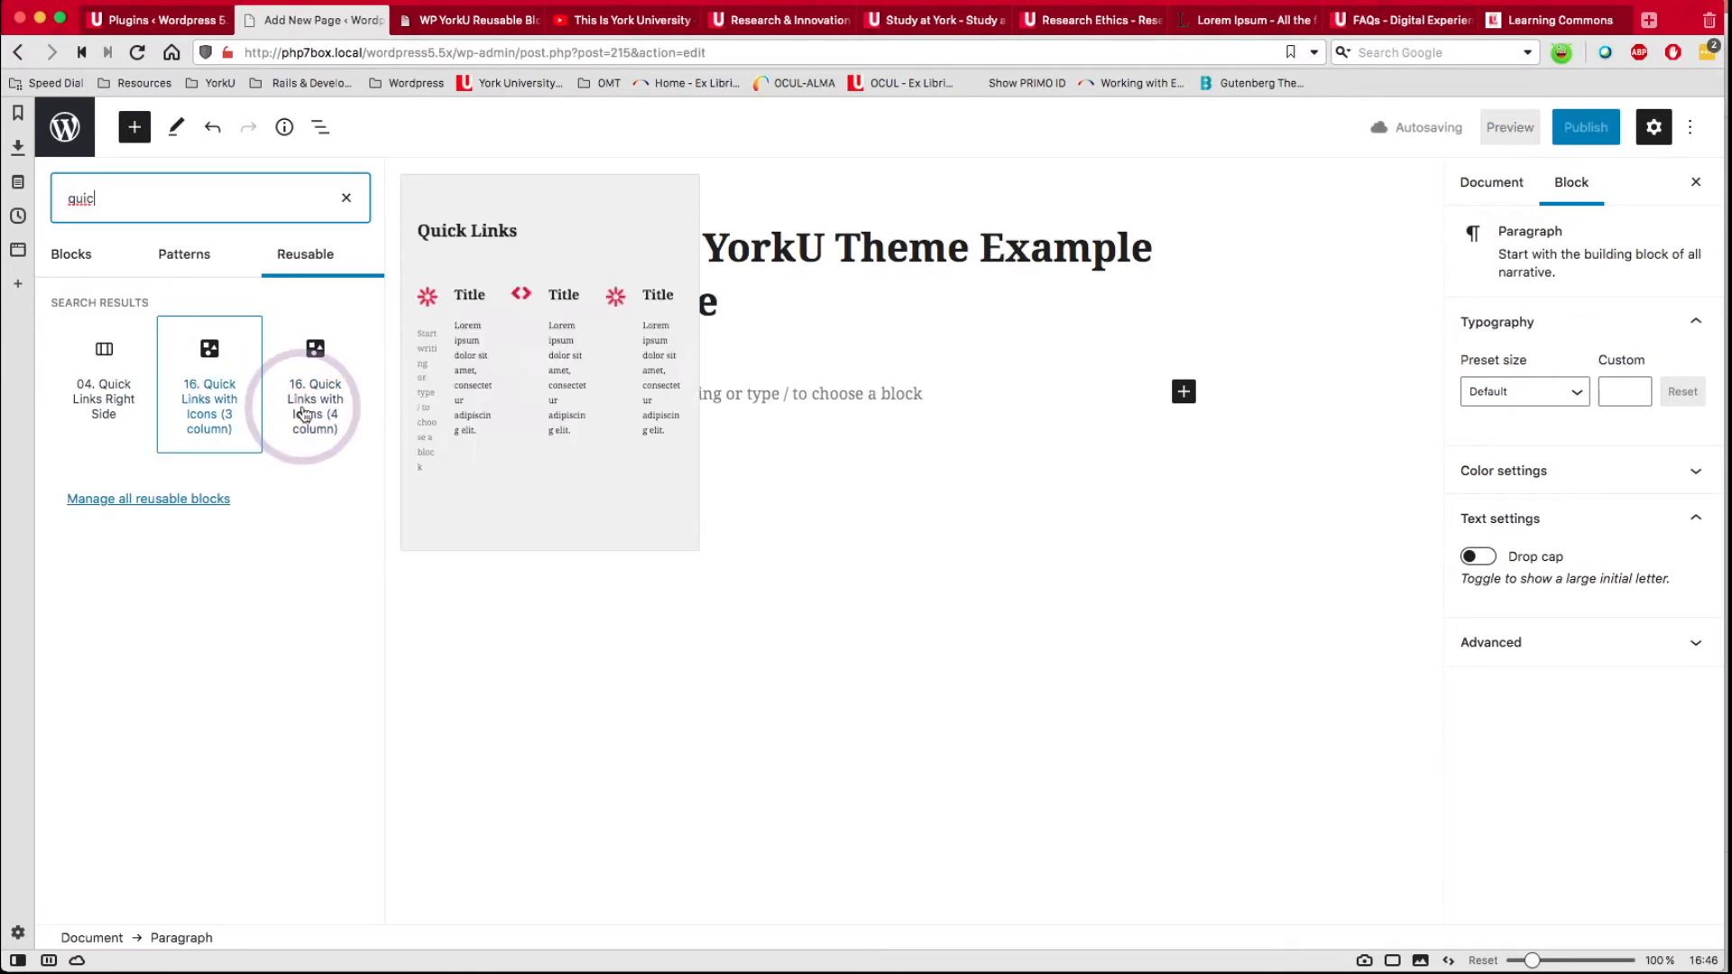
click(116, 390)
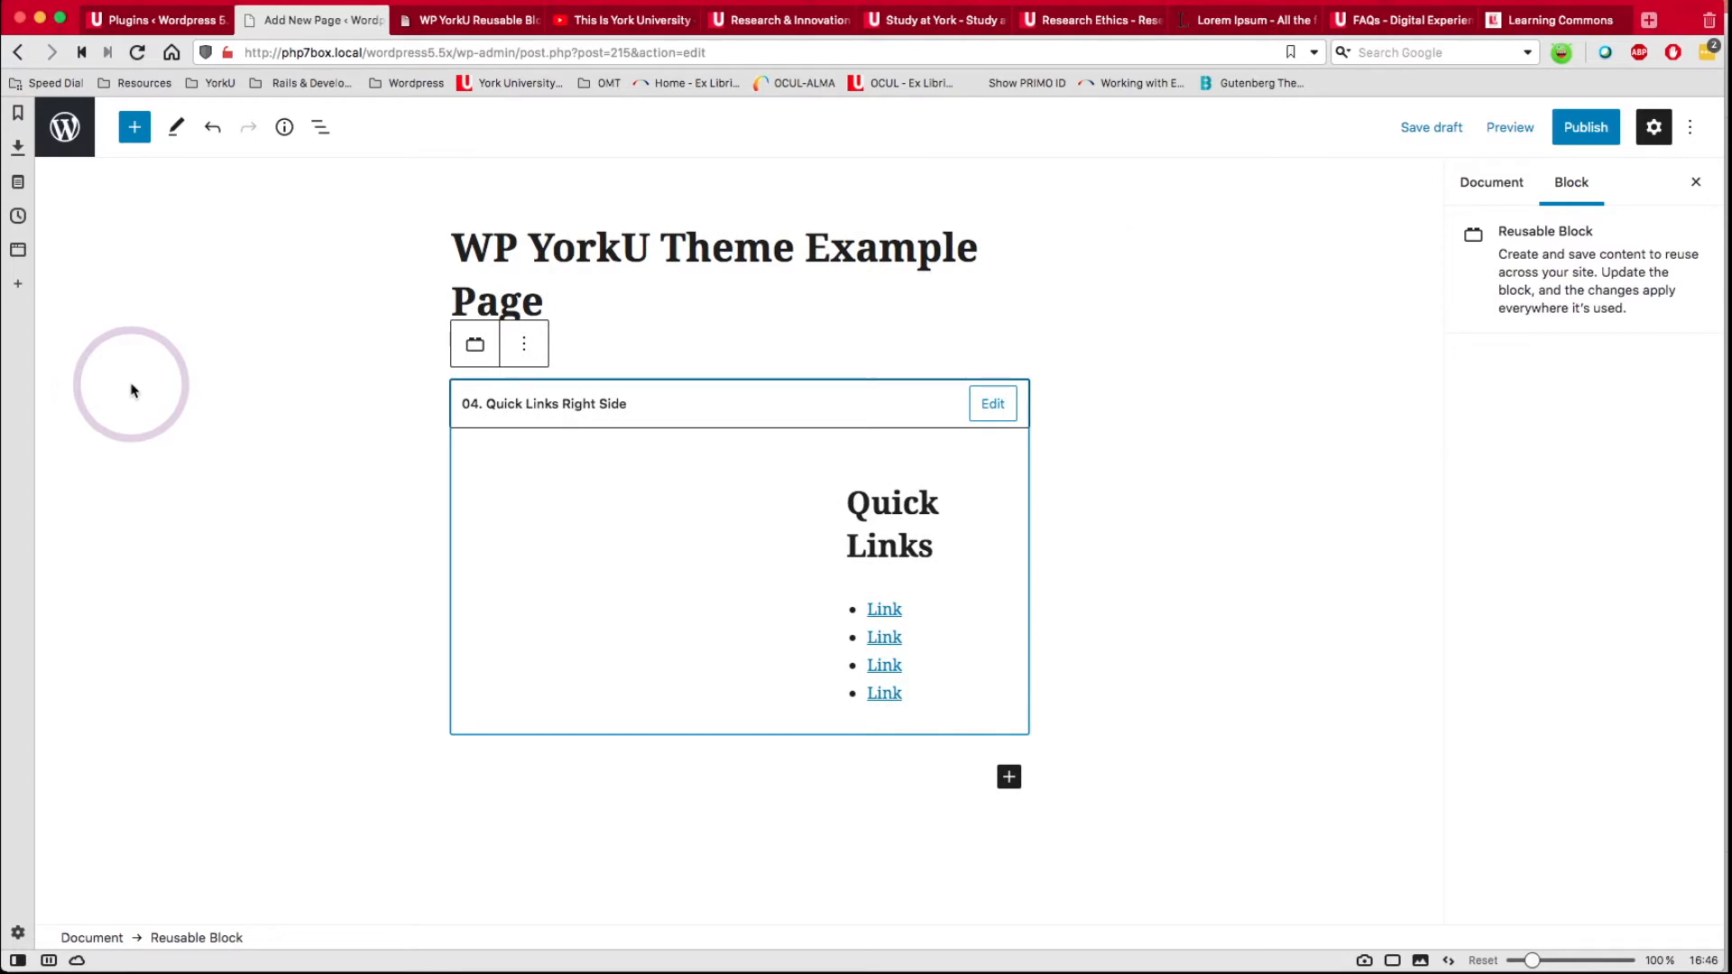
Convert the Quick Links reusable block to a regular block and add a Paragraph block in its empty first column.
click(526, 347)
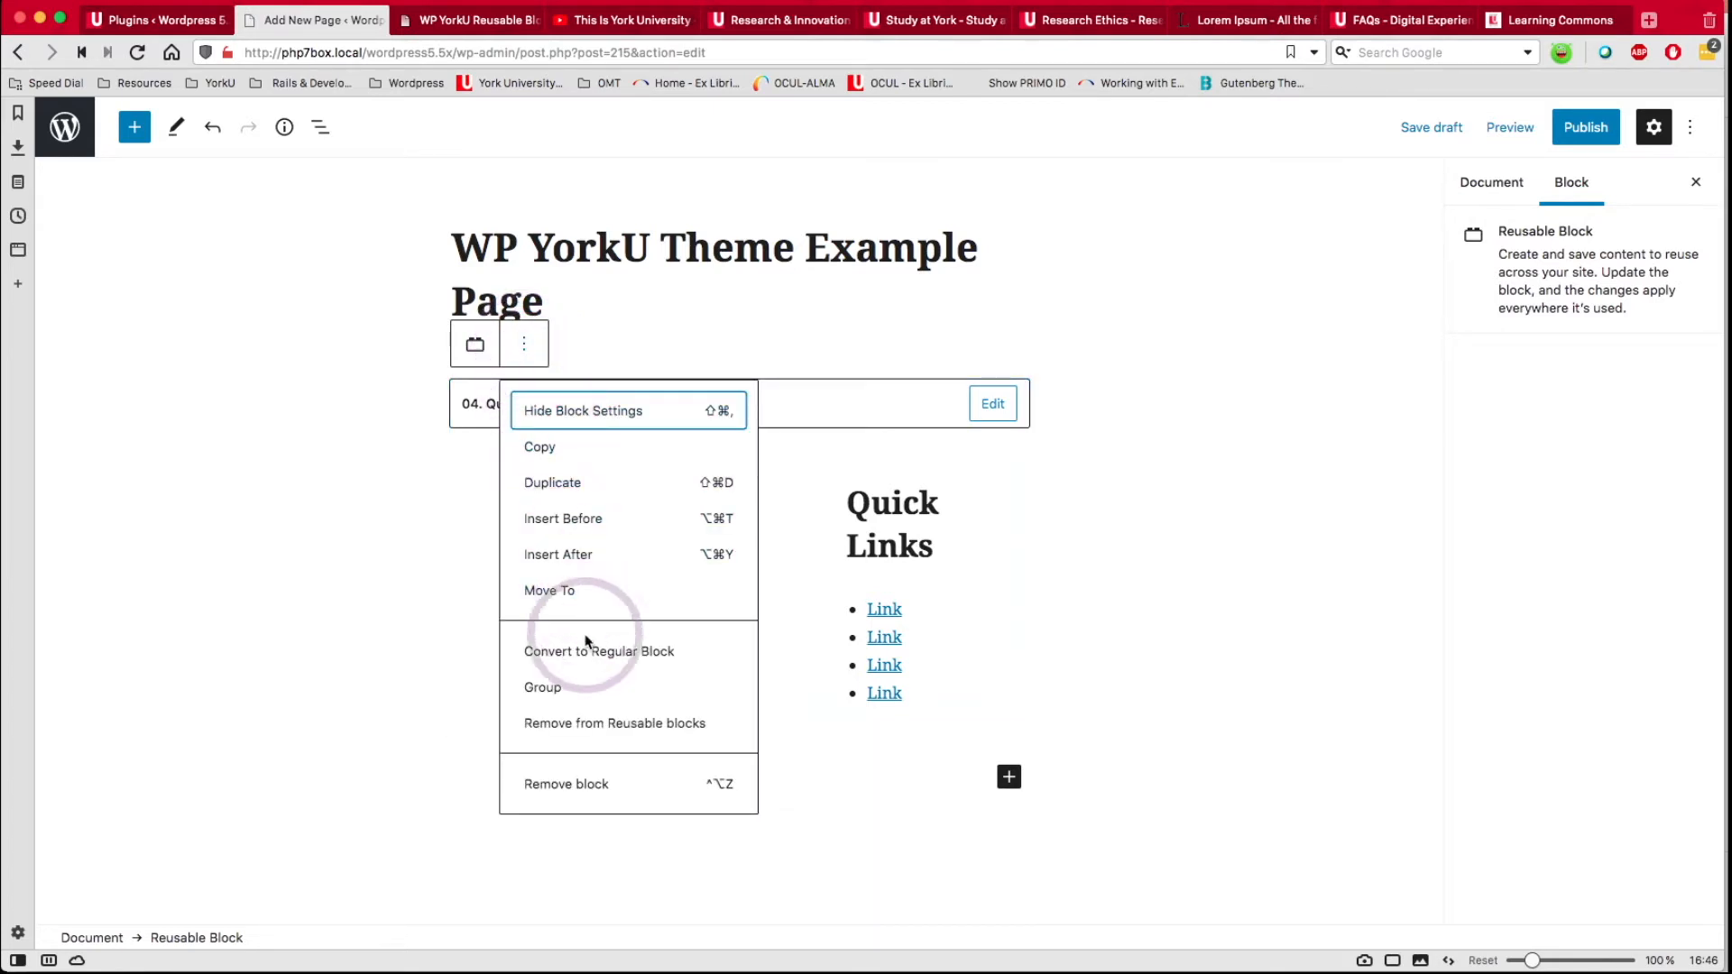
click(586, 653)
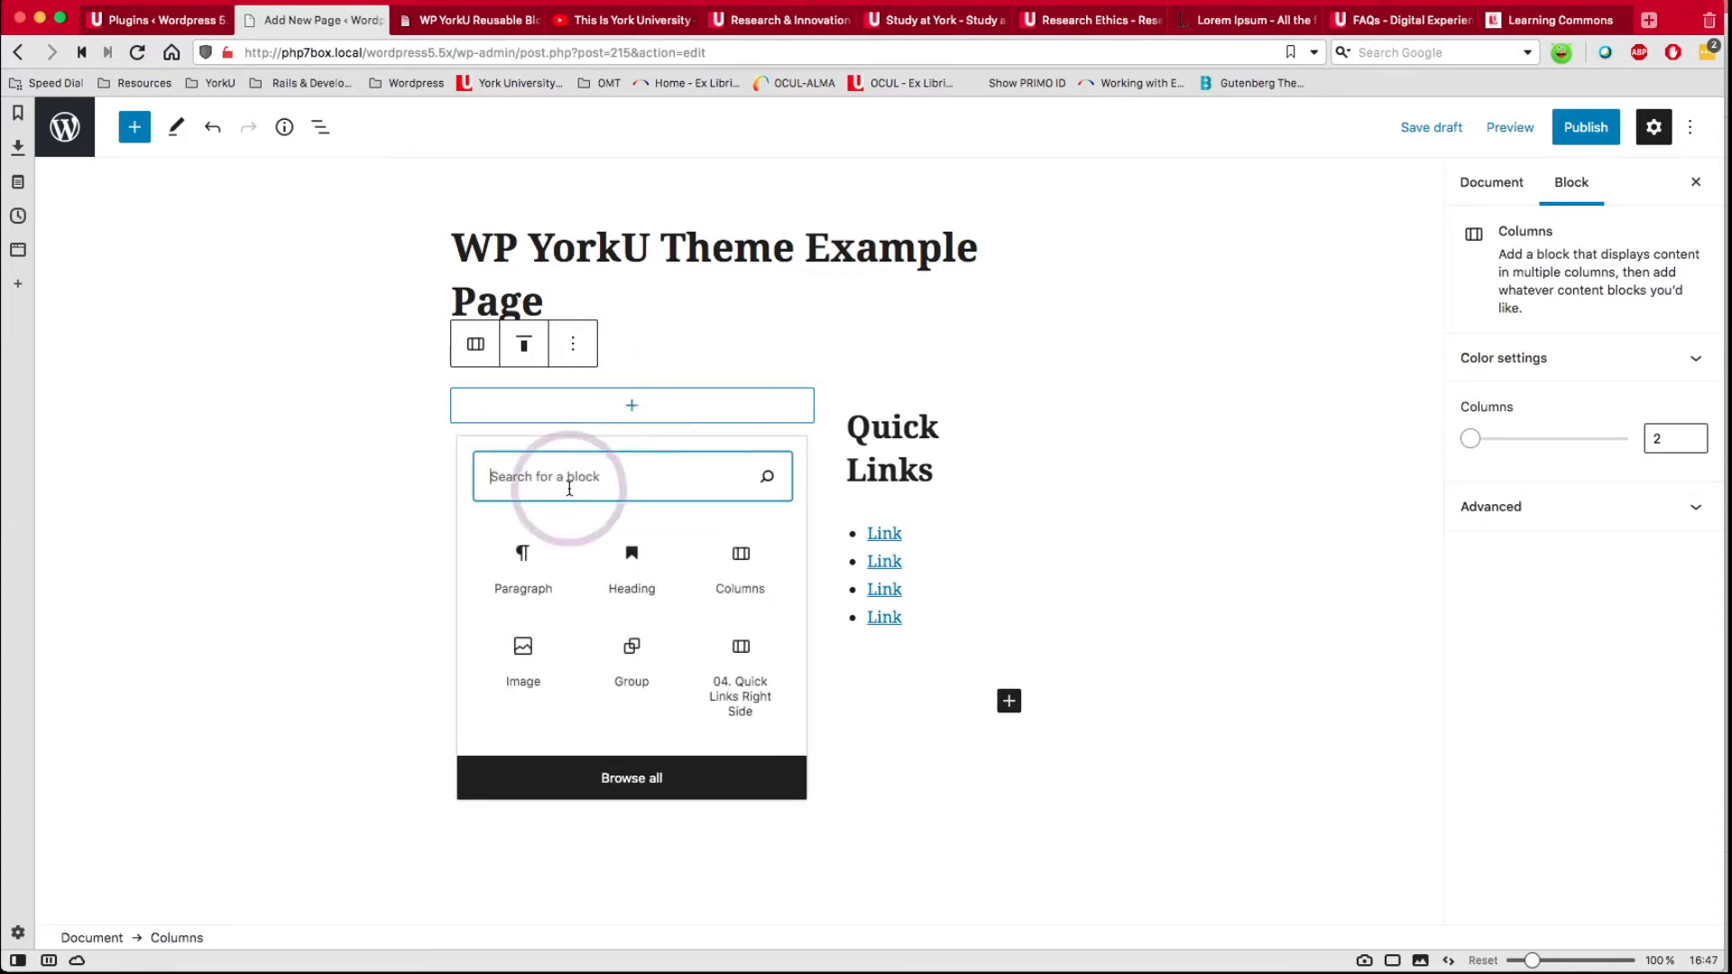
click(533, 570)
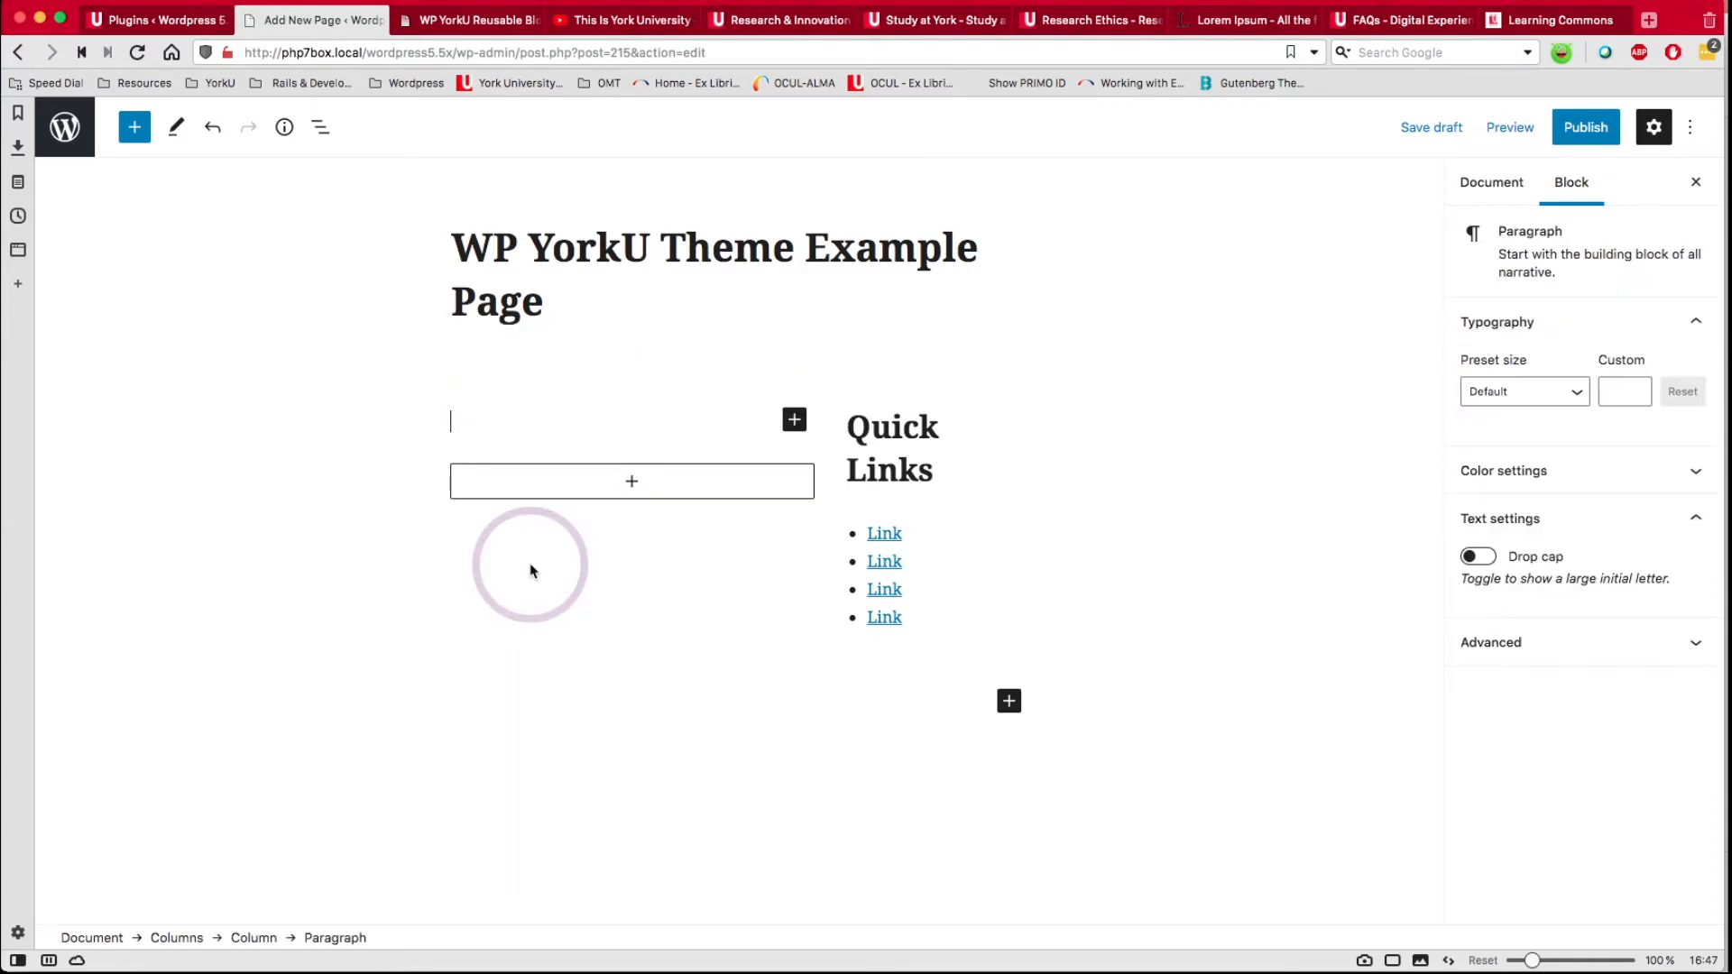
Add the "Study at York" heading and the "Learning for life-long success" introductory paragraph to the first column, and check the column blocks.
scroll(532, 571, down, 1)
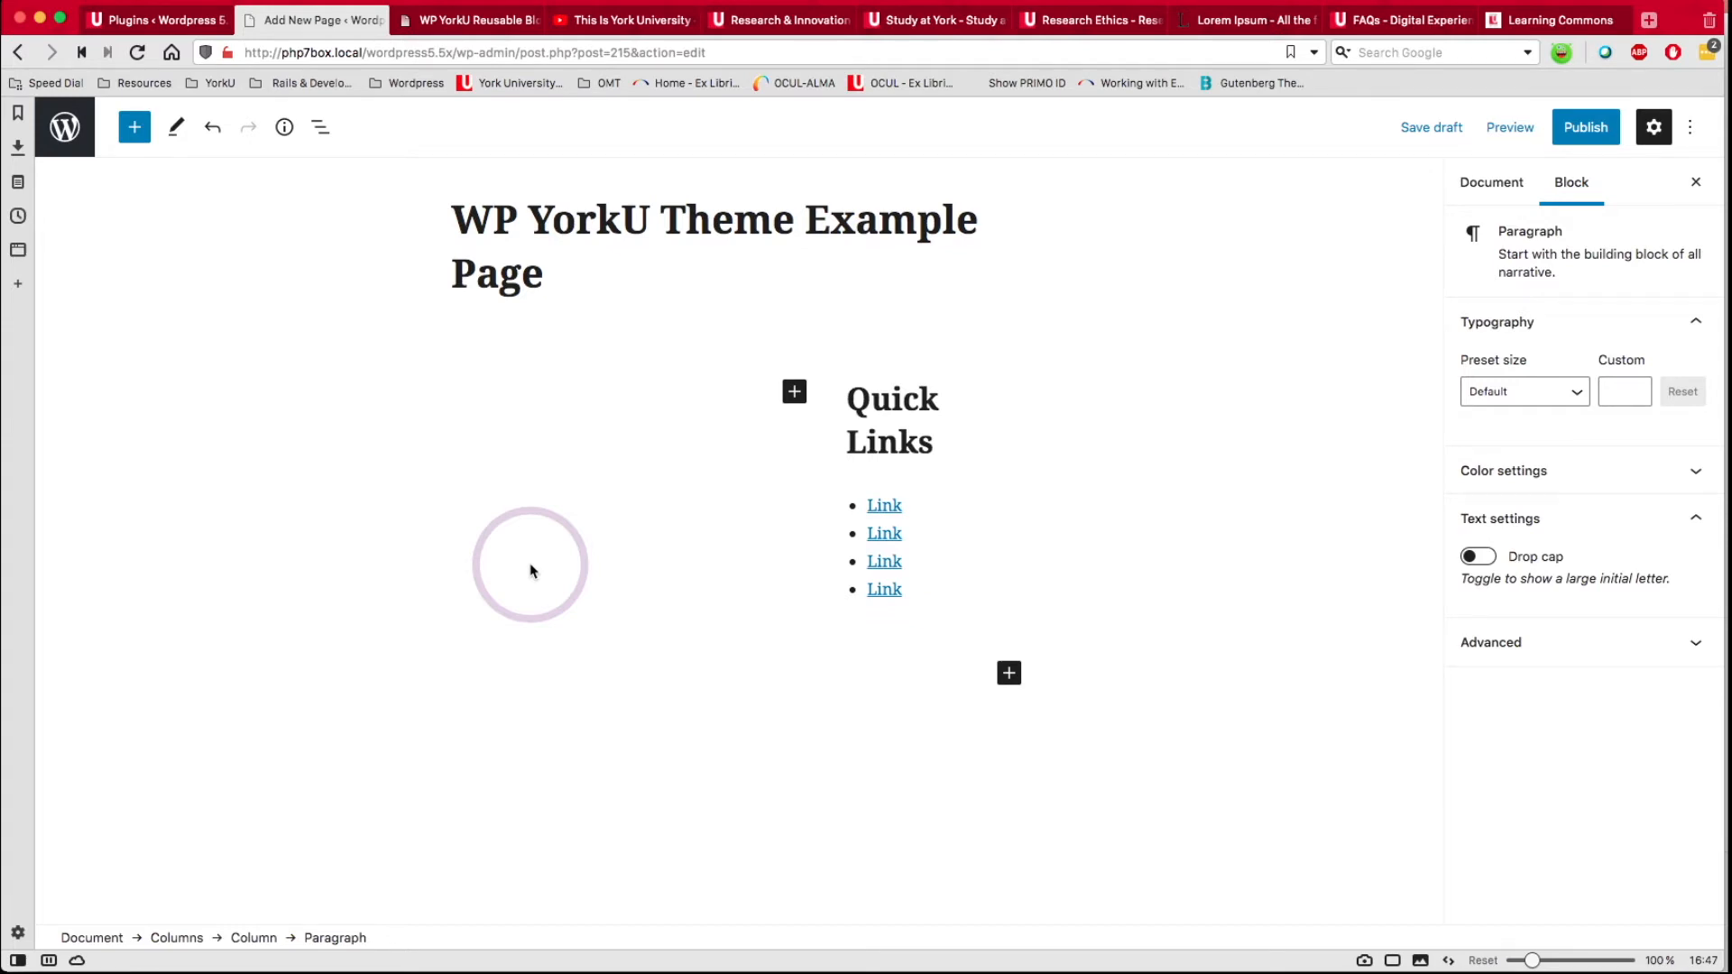
text(Study at York Learning for life-long success. Whether you are finishing high school, transferring from another institution, advancing your career or deciding to study in Canada, York University offers a broad selection of degrees, programs and opportunities to support your learning journey.)
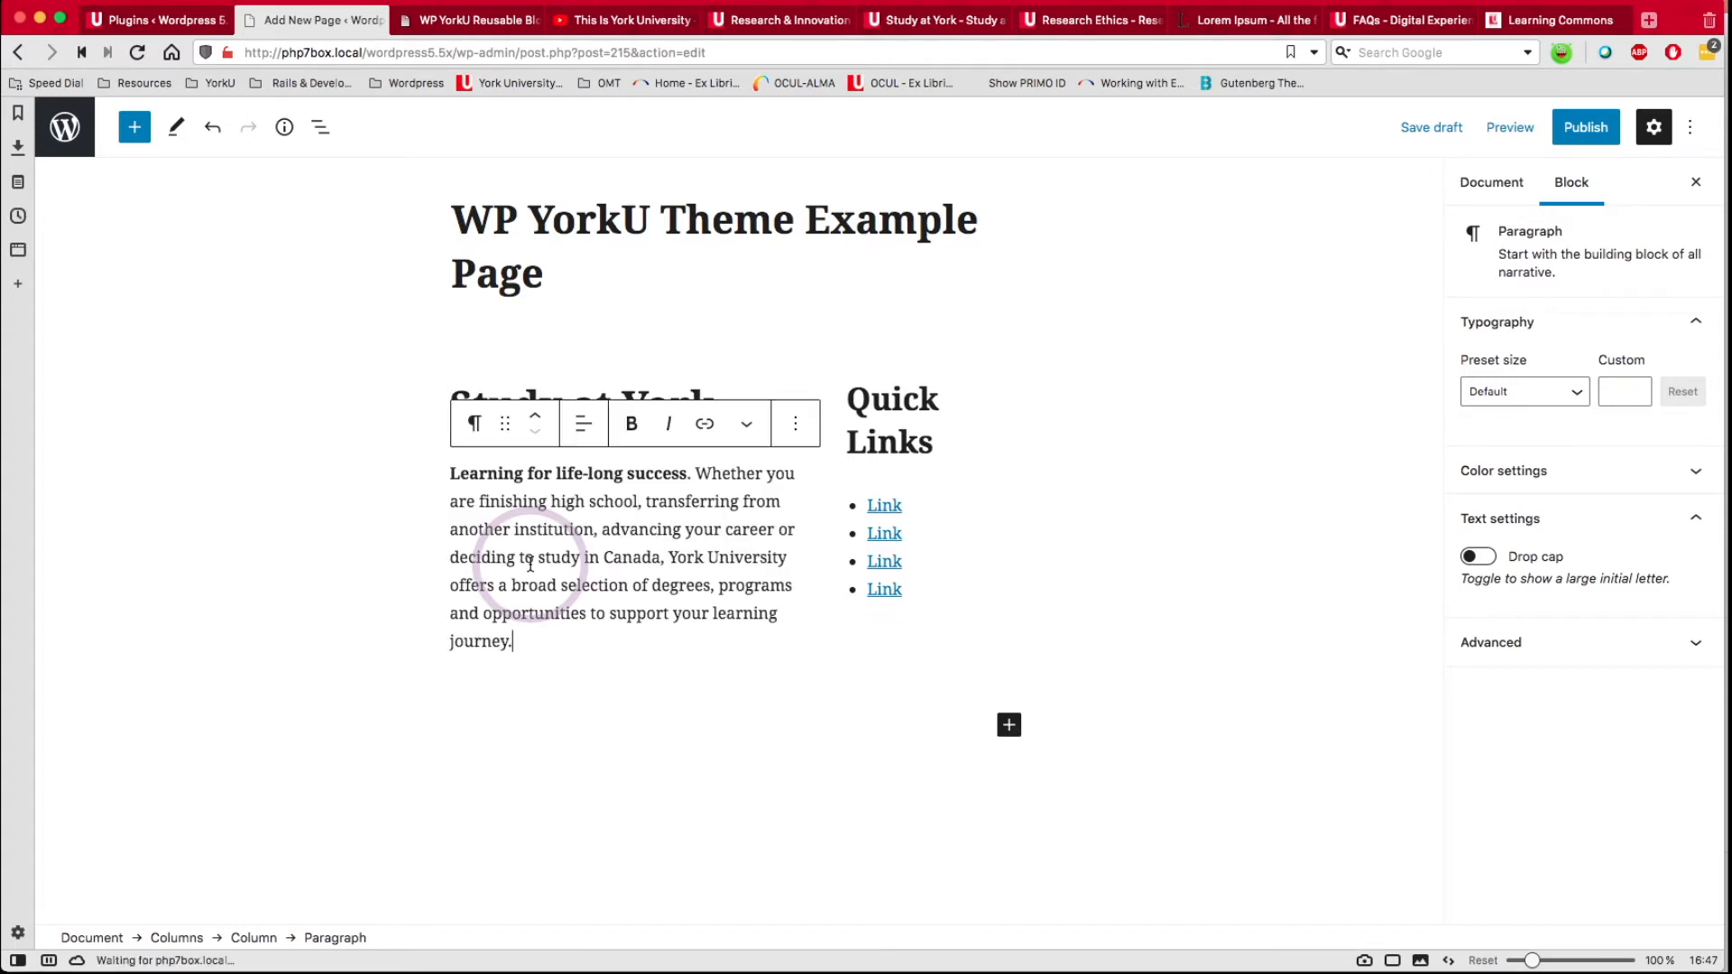
scroll(530, 563, down, 5)
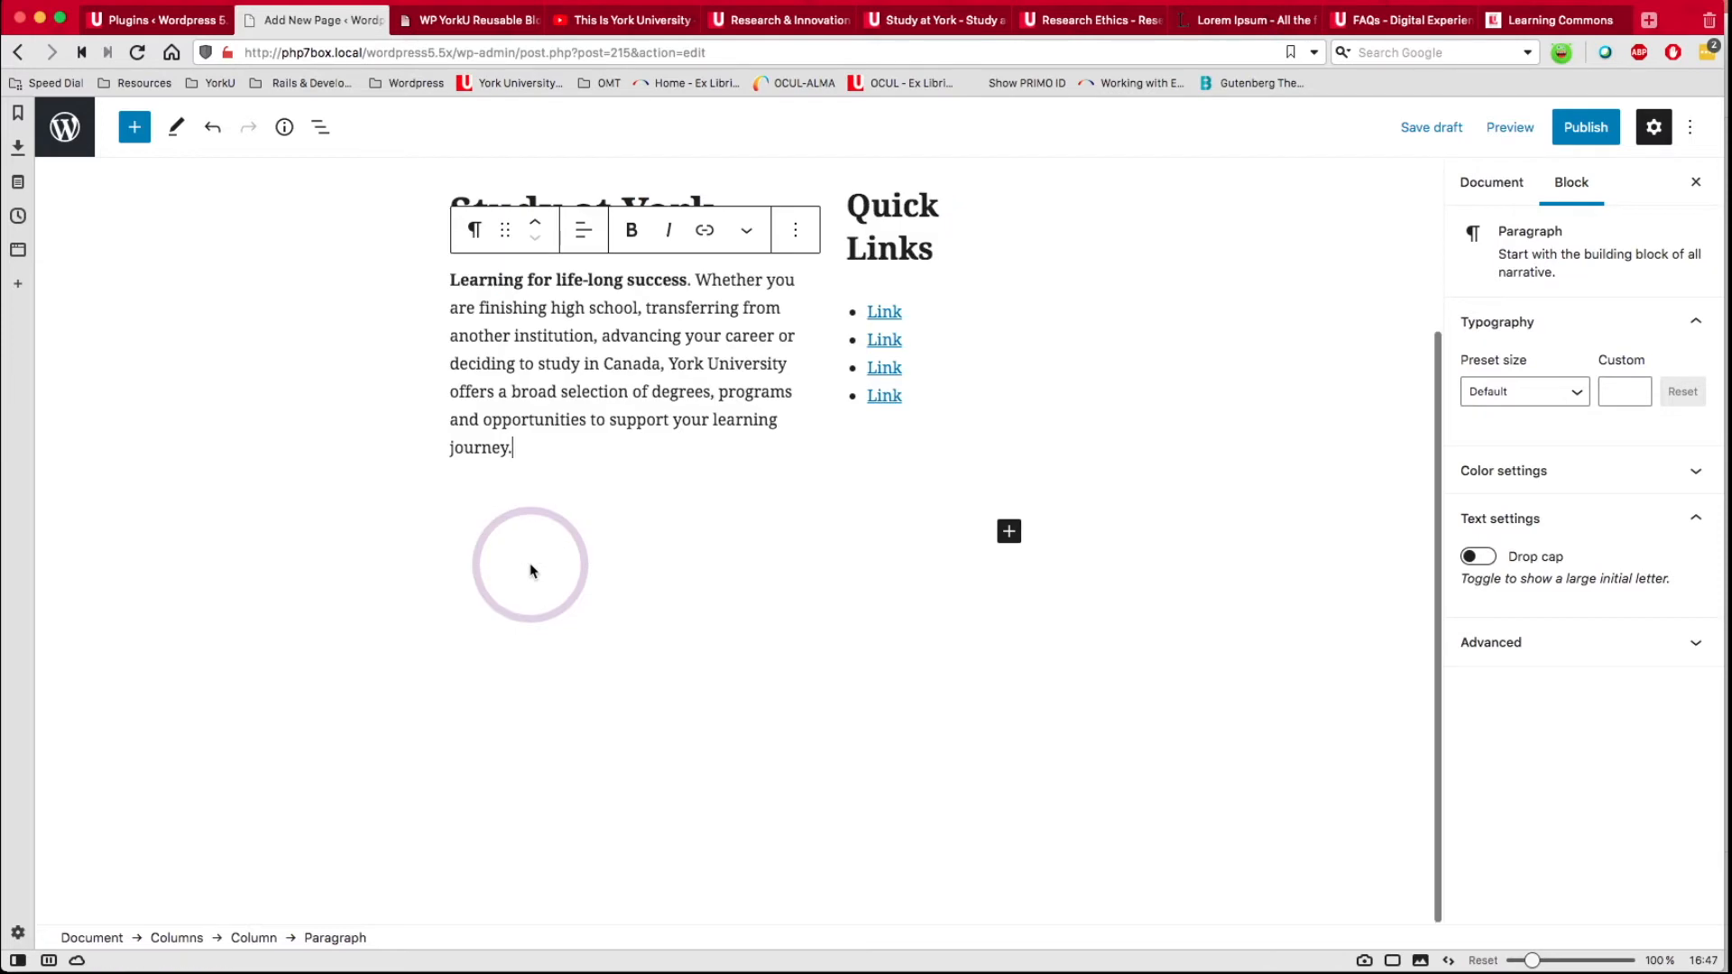
click(914, 217)
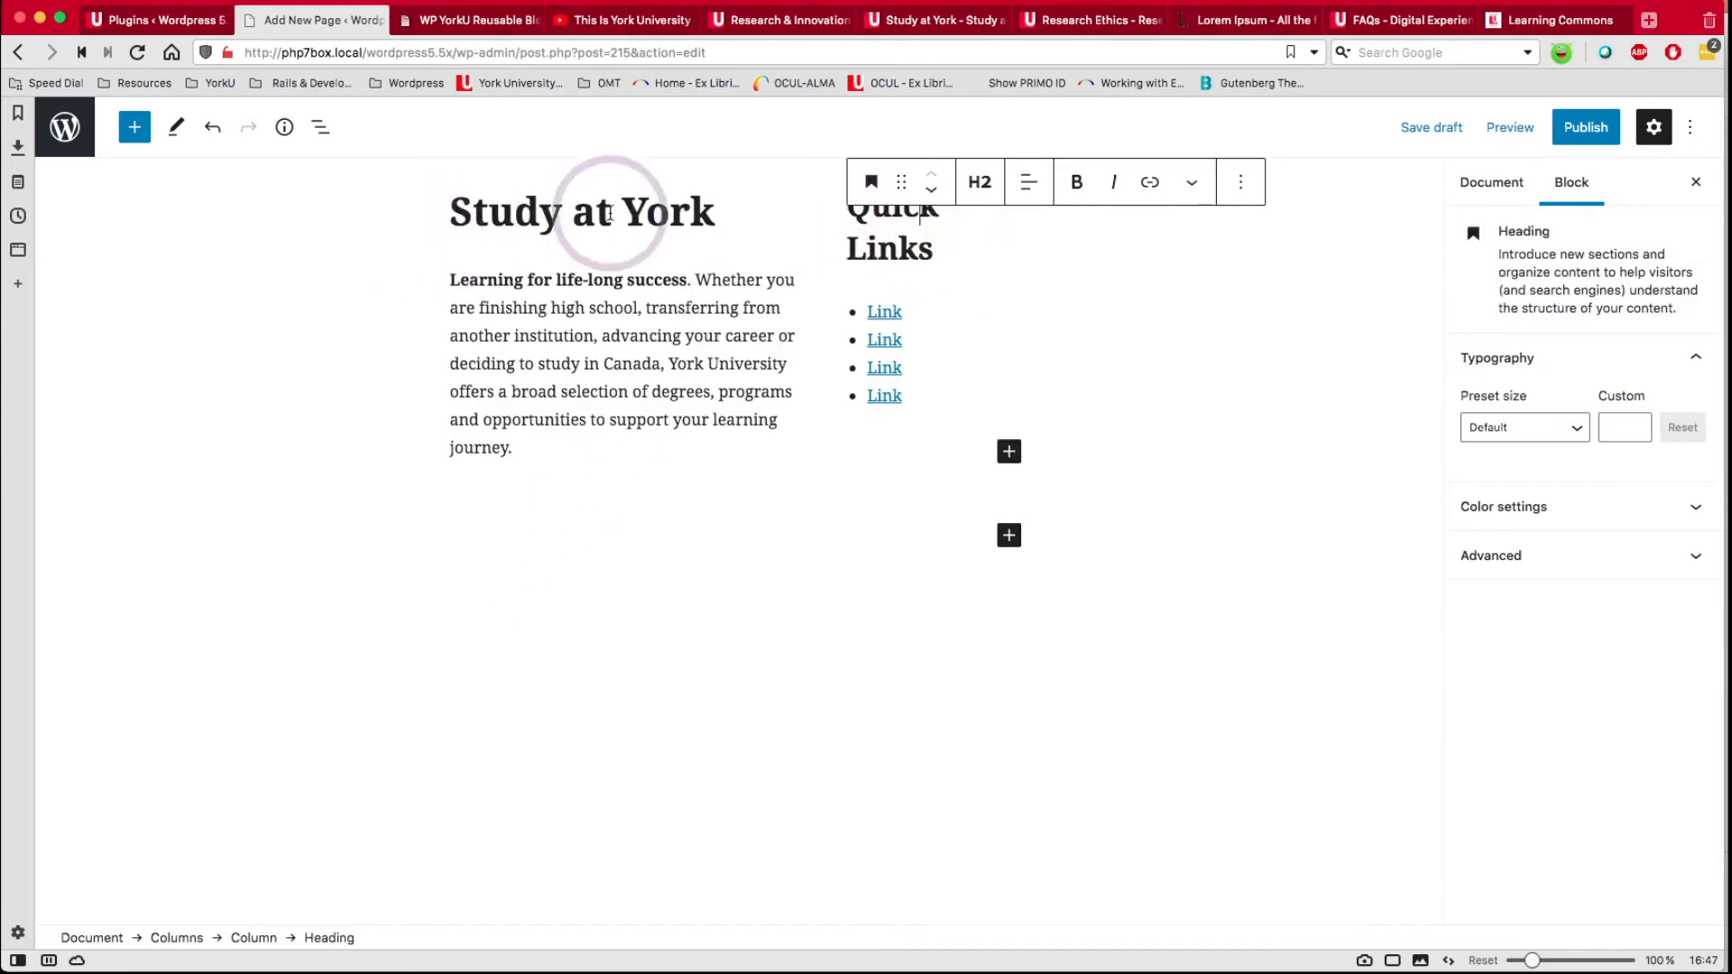
scroll(620, 386, up, 3)
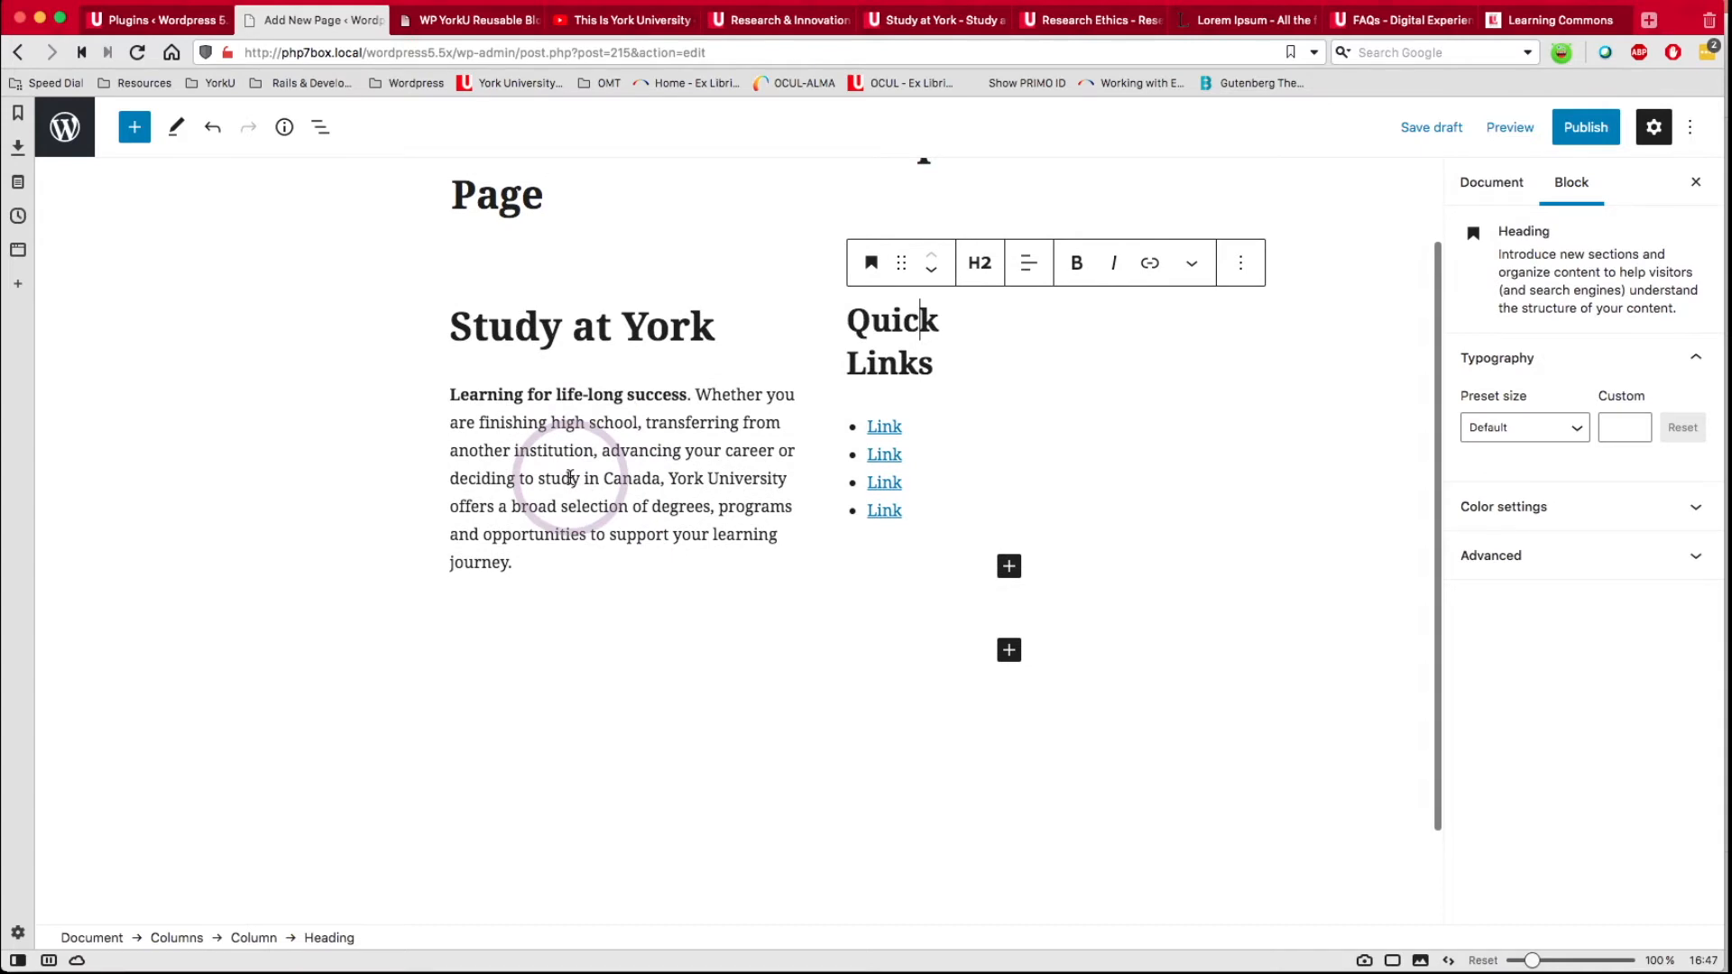
click(601, 317)
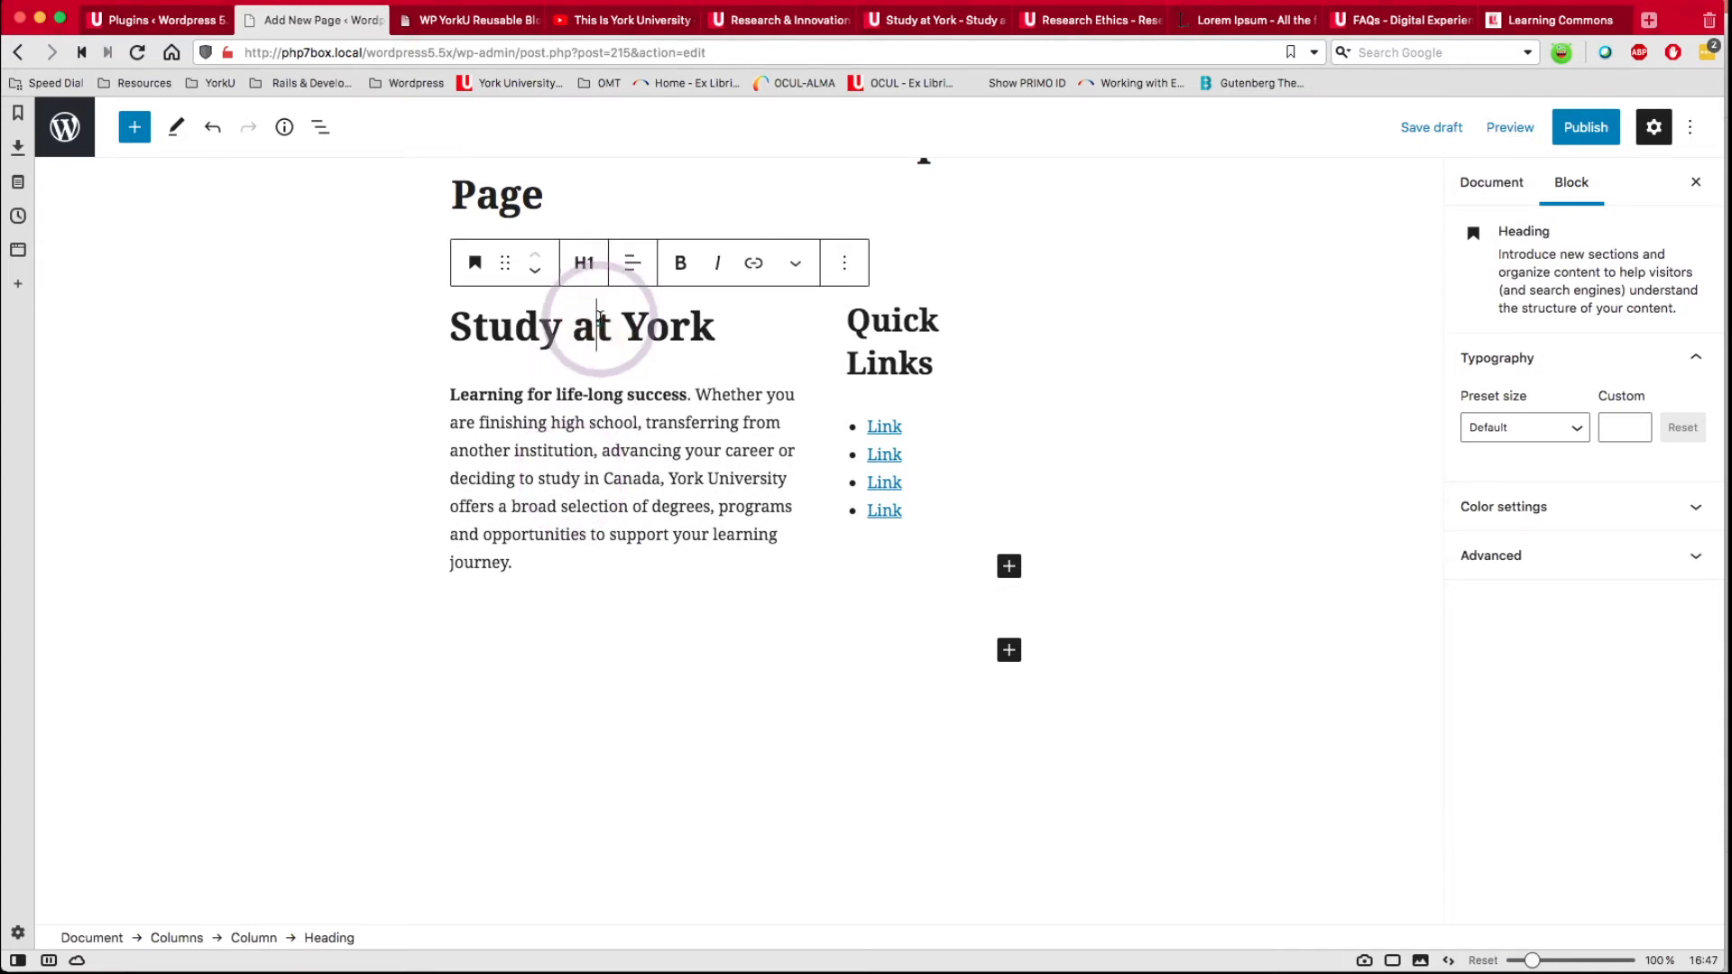
click(585, 426)
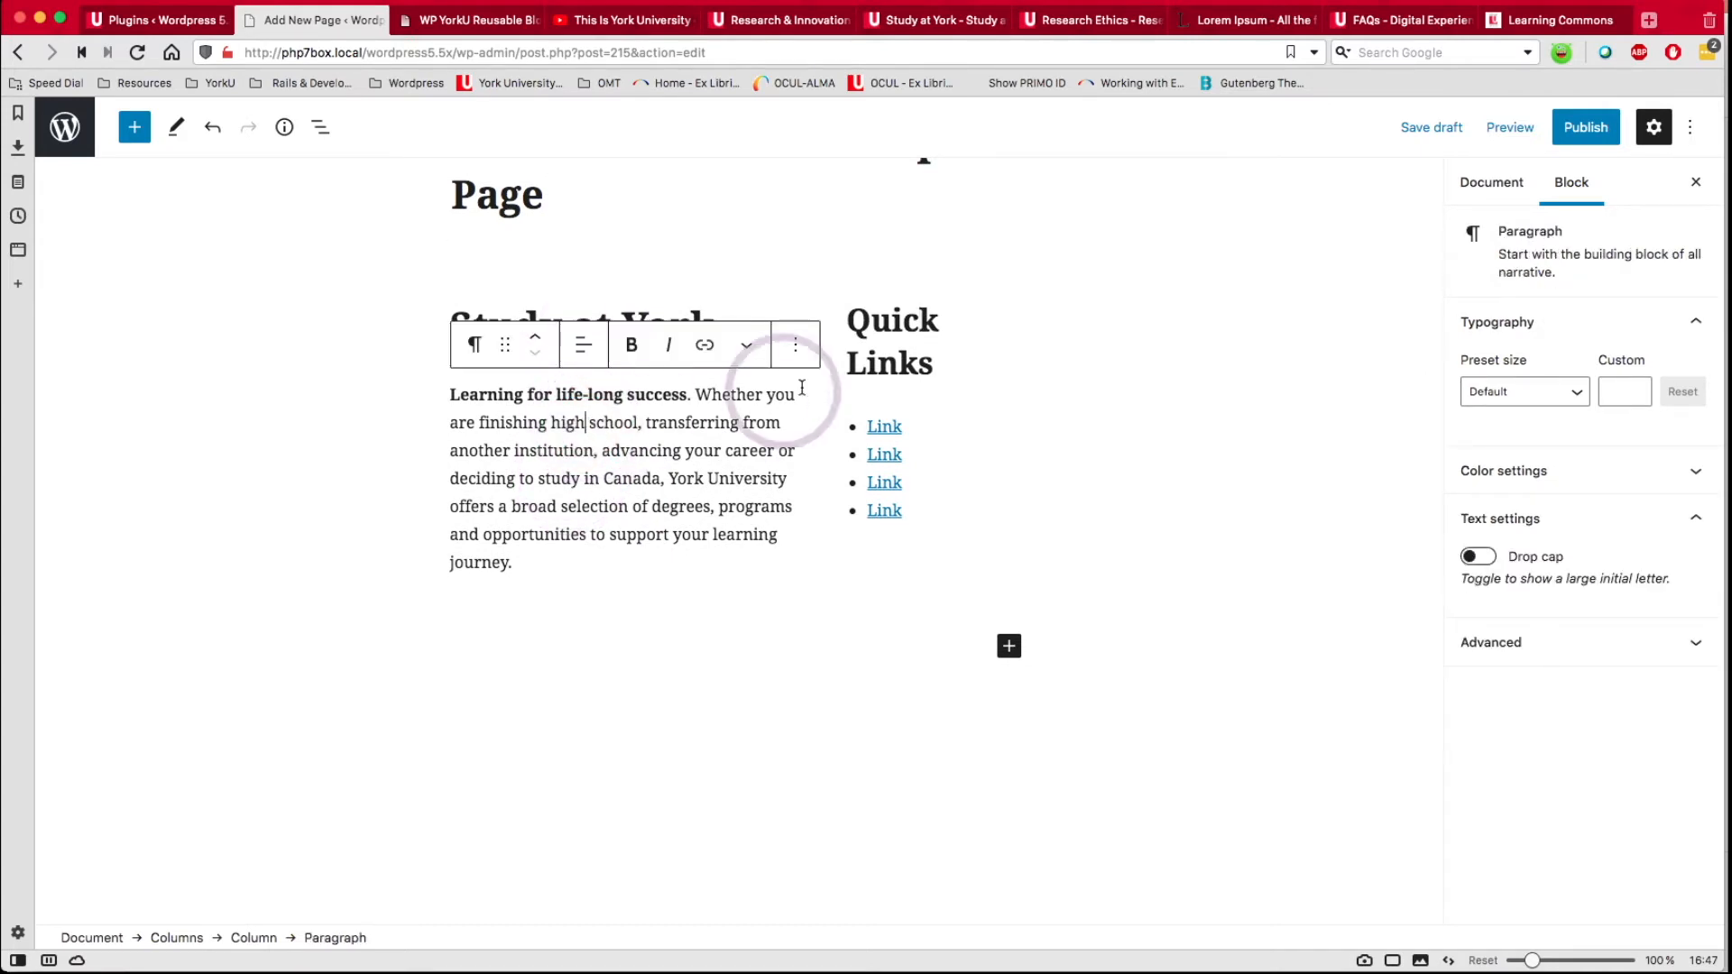
click(893, 320)
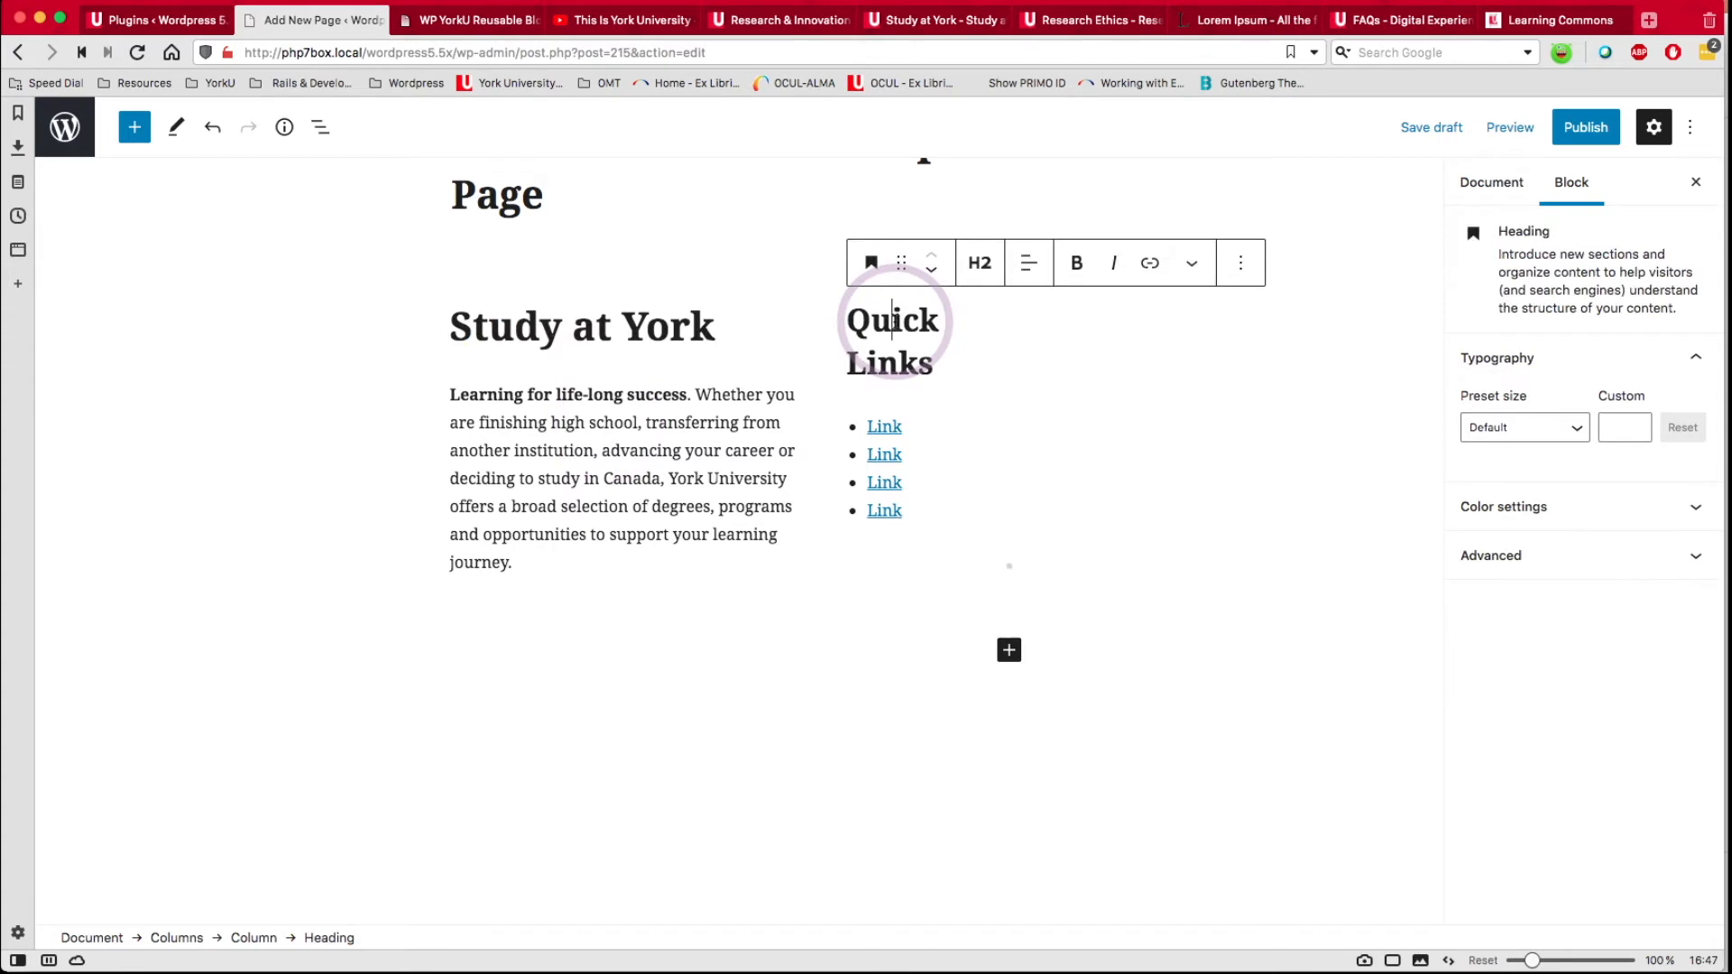
Change the text of the first link under Quick Links to "YorkU Home".
click(889, 426)
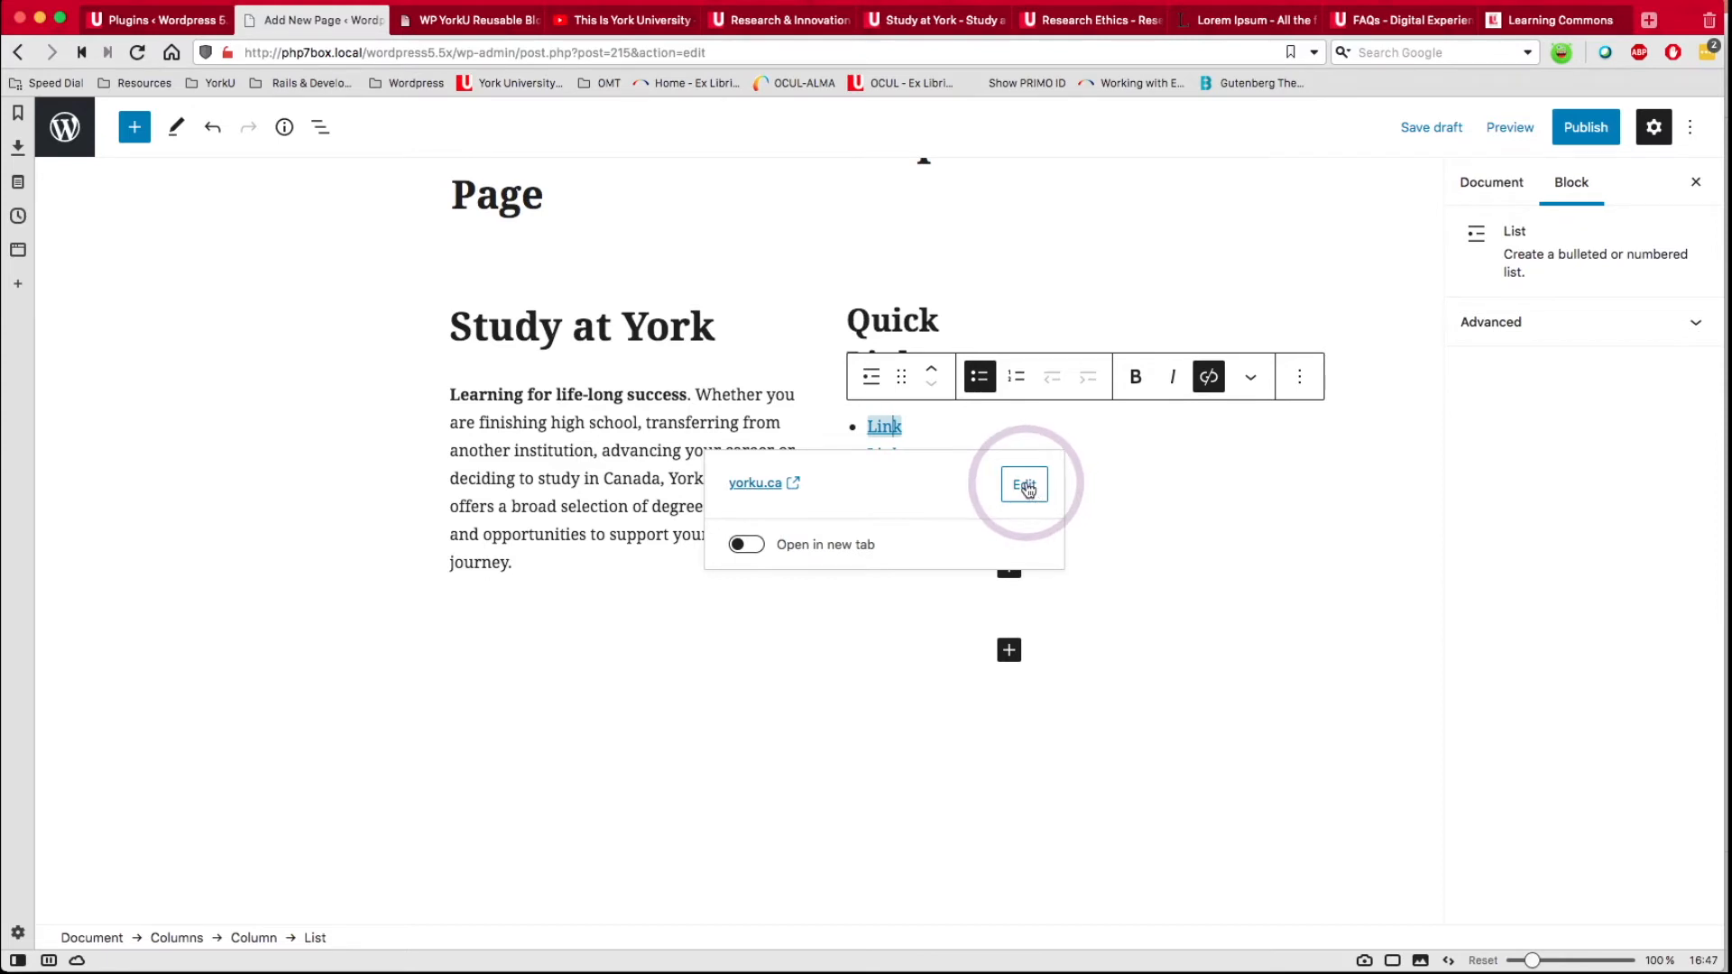
key(BackSpace)
key(BackSpace)
key(BackSpace)
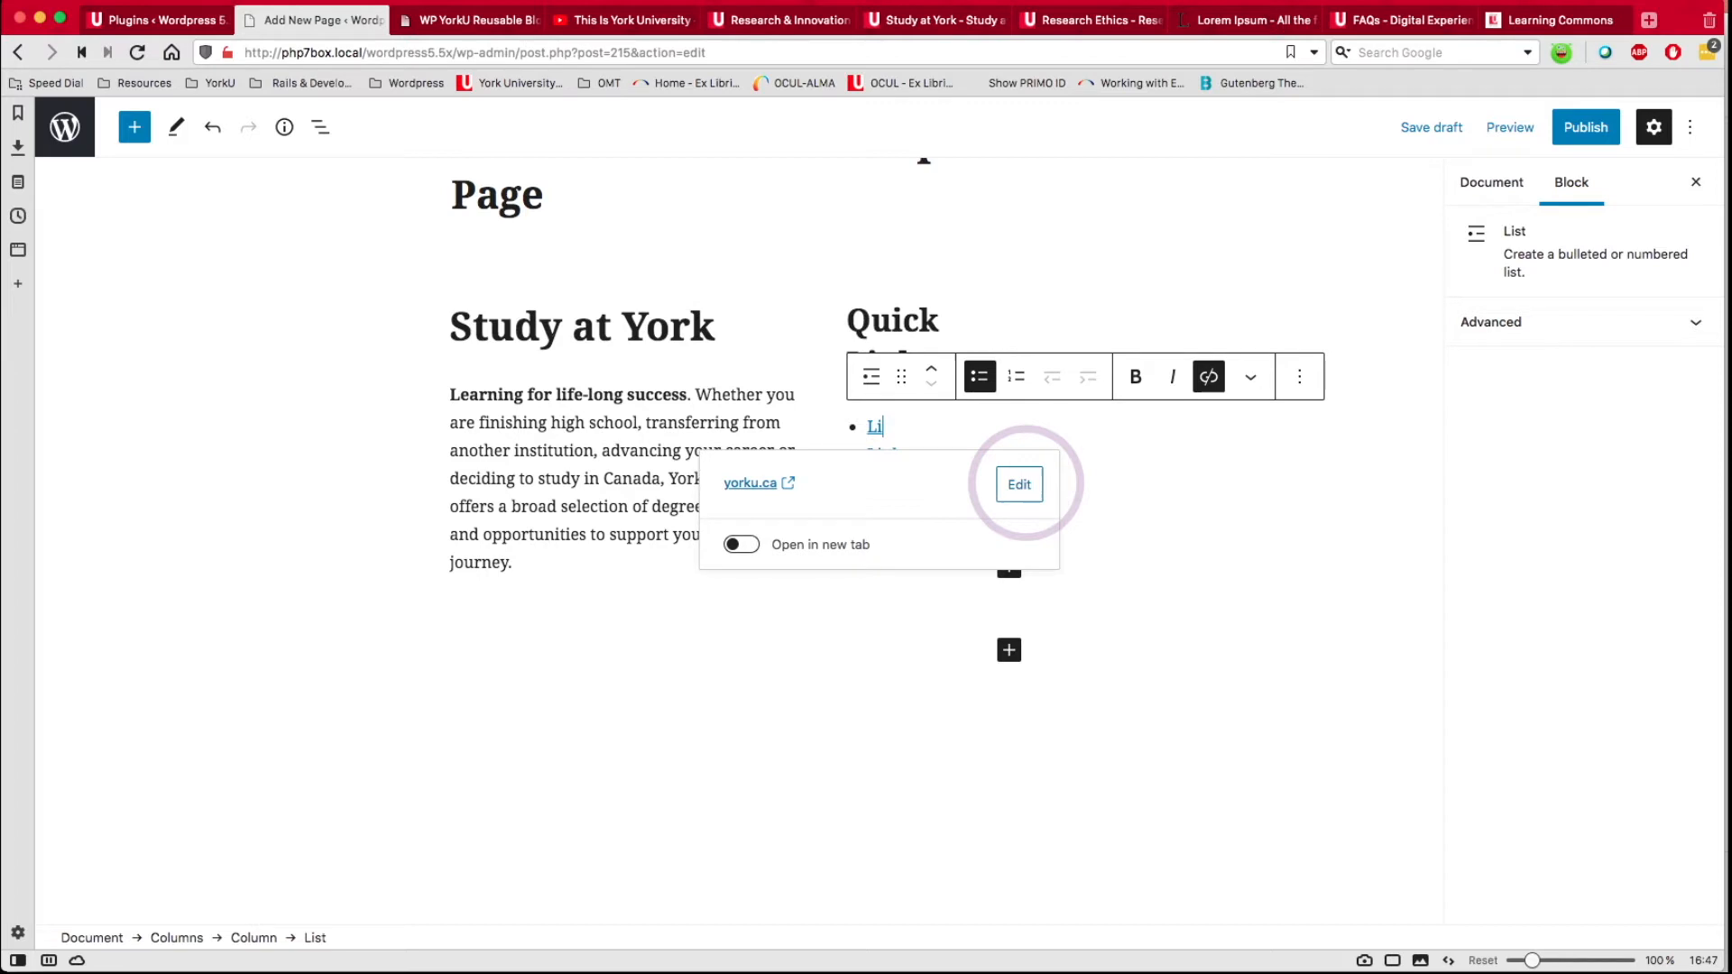
text(Y)
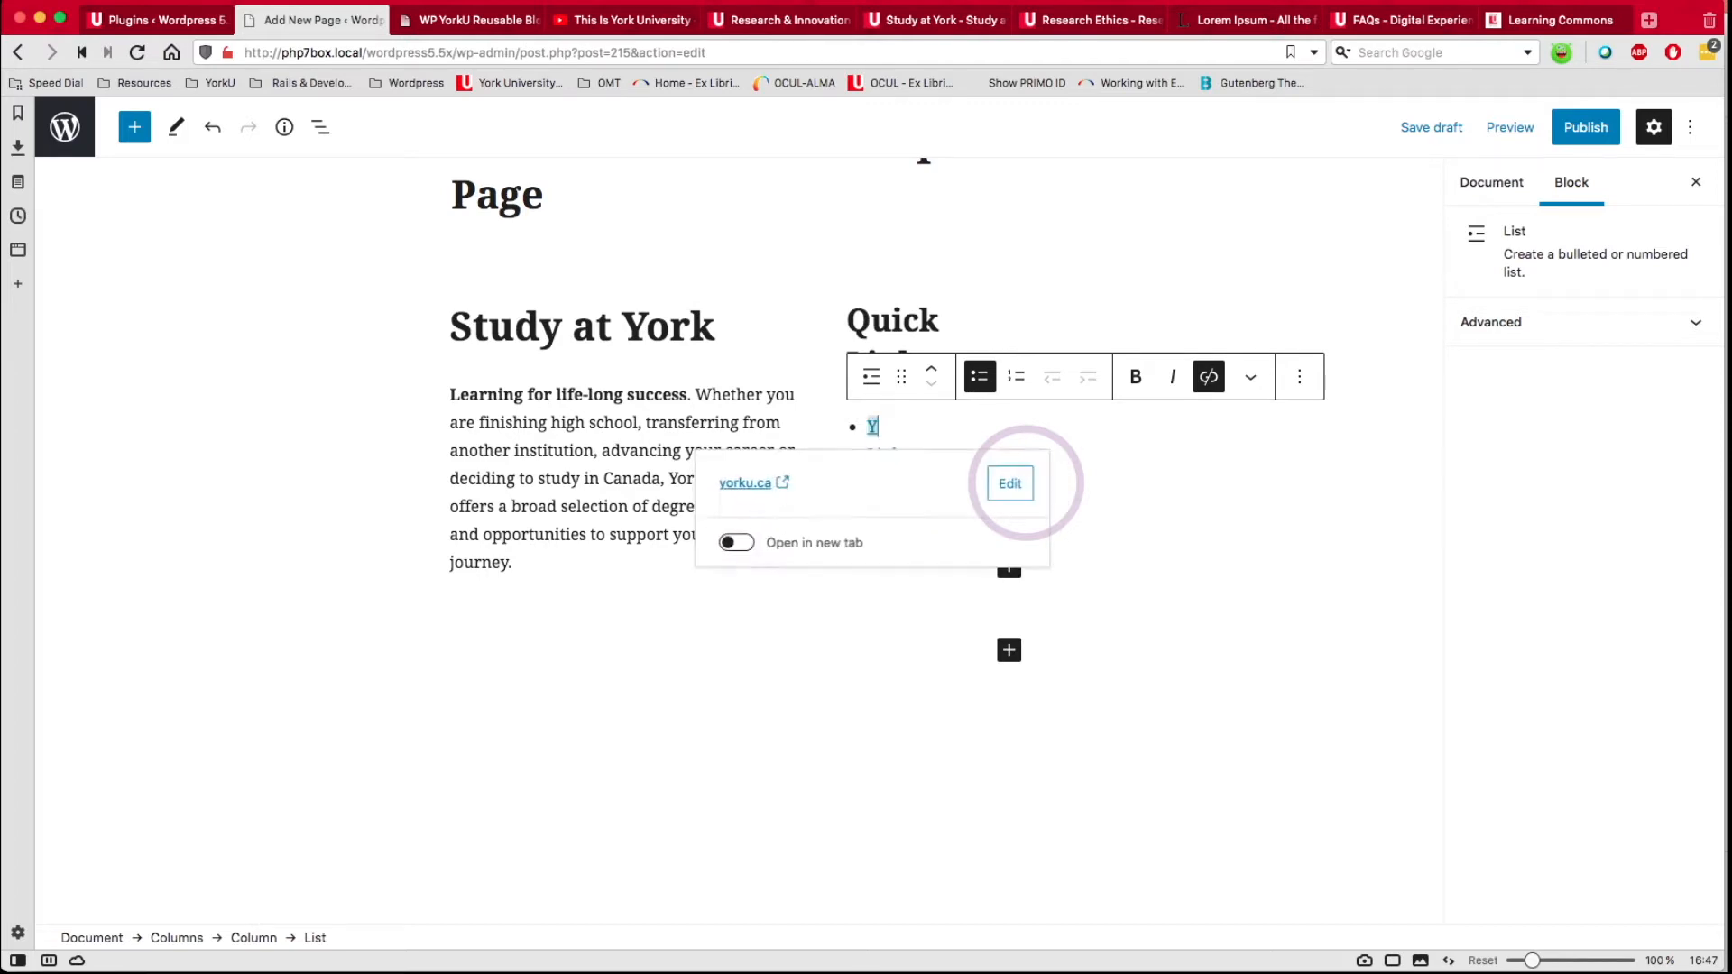
text(orkU)
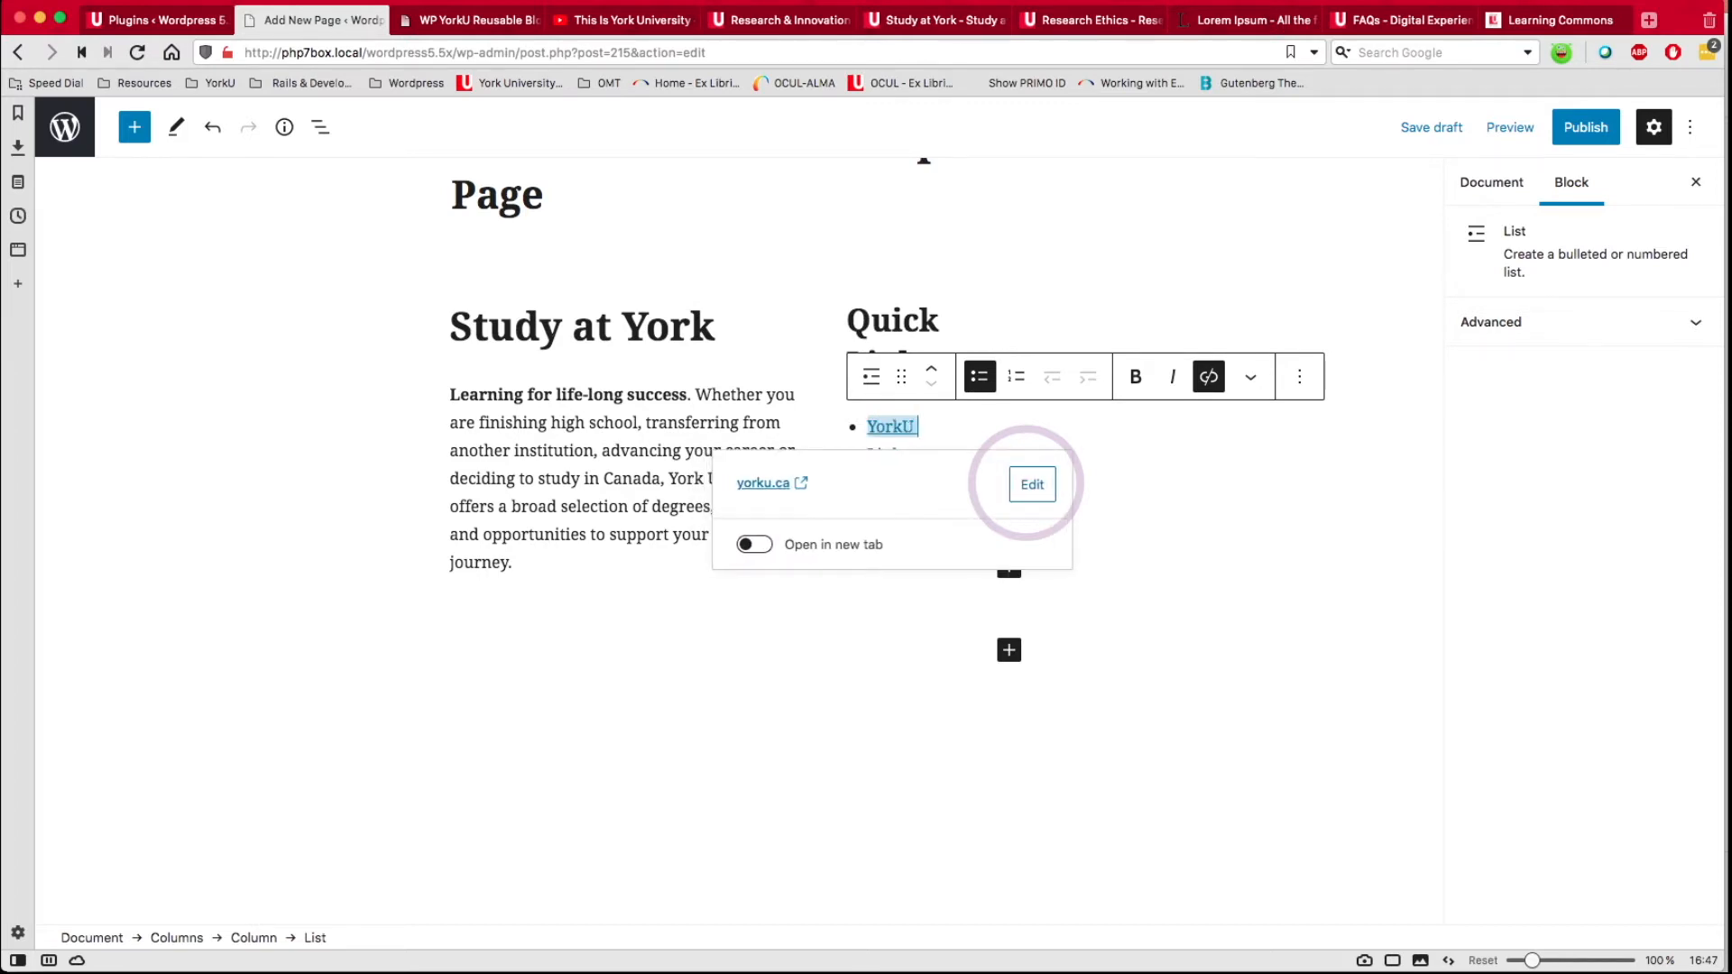
text( Home)
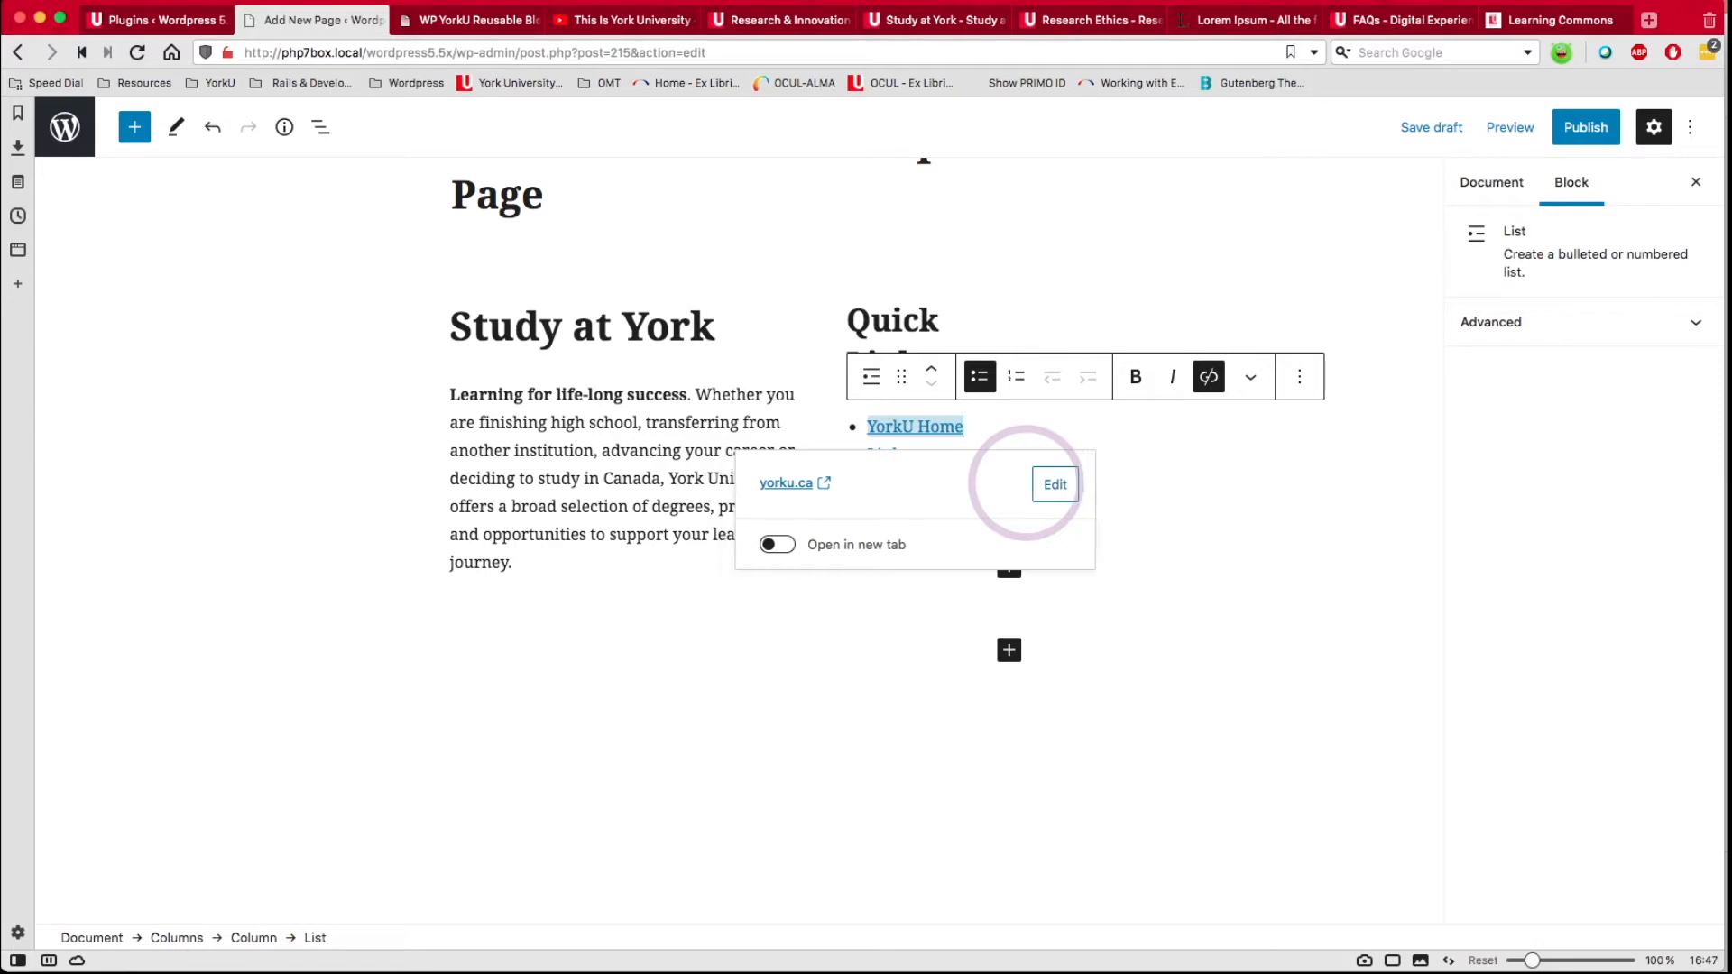
click(1140, 456)
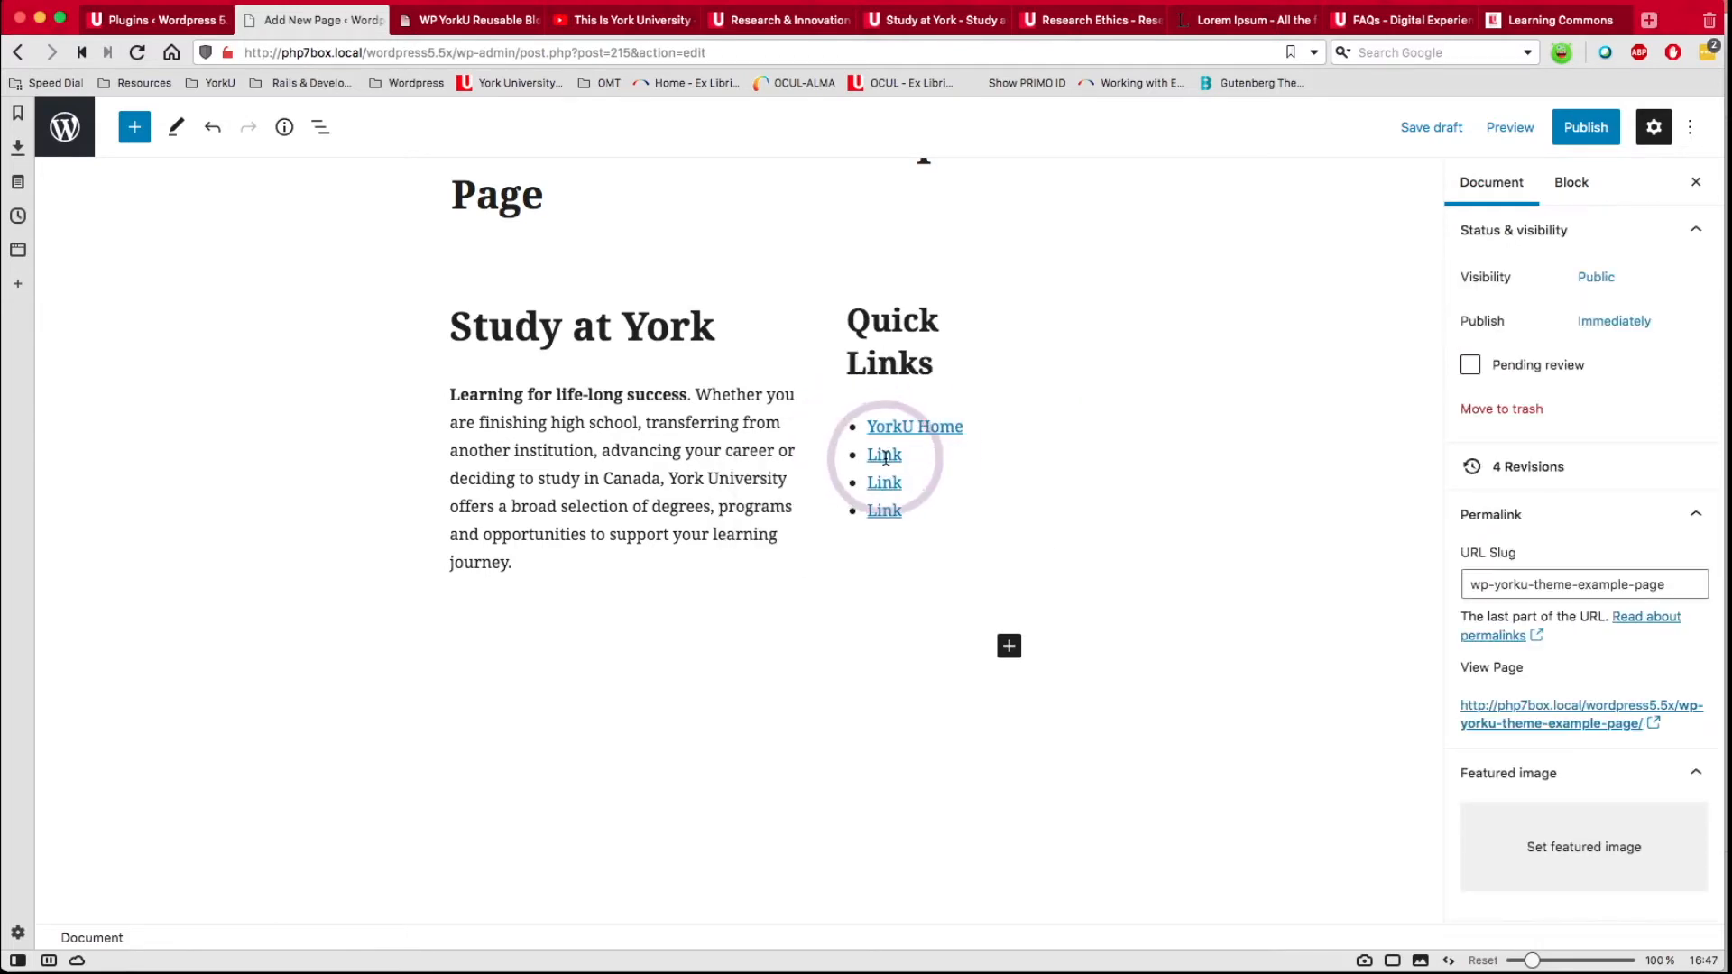
click(885, 456)
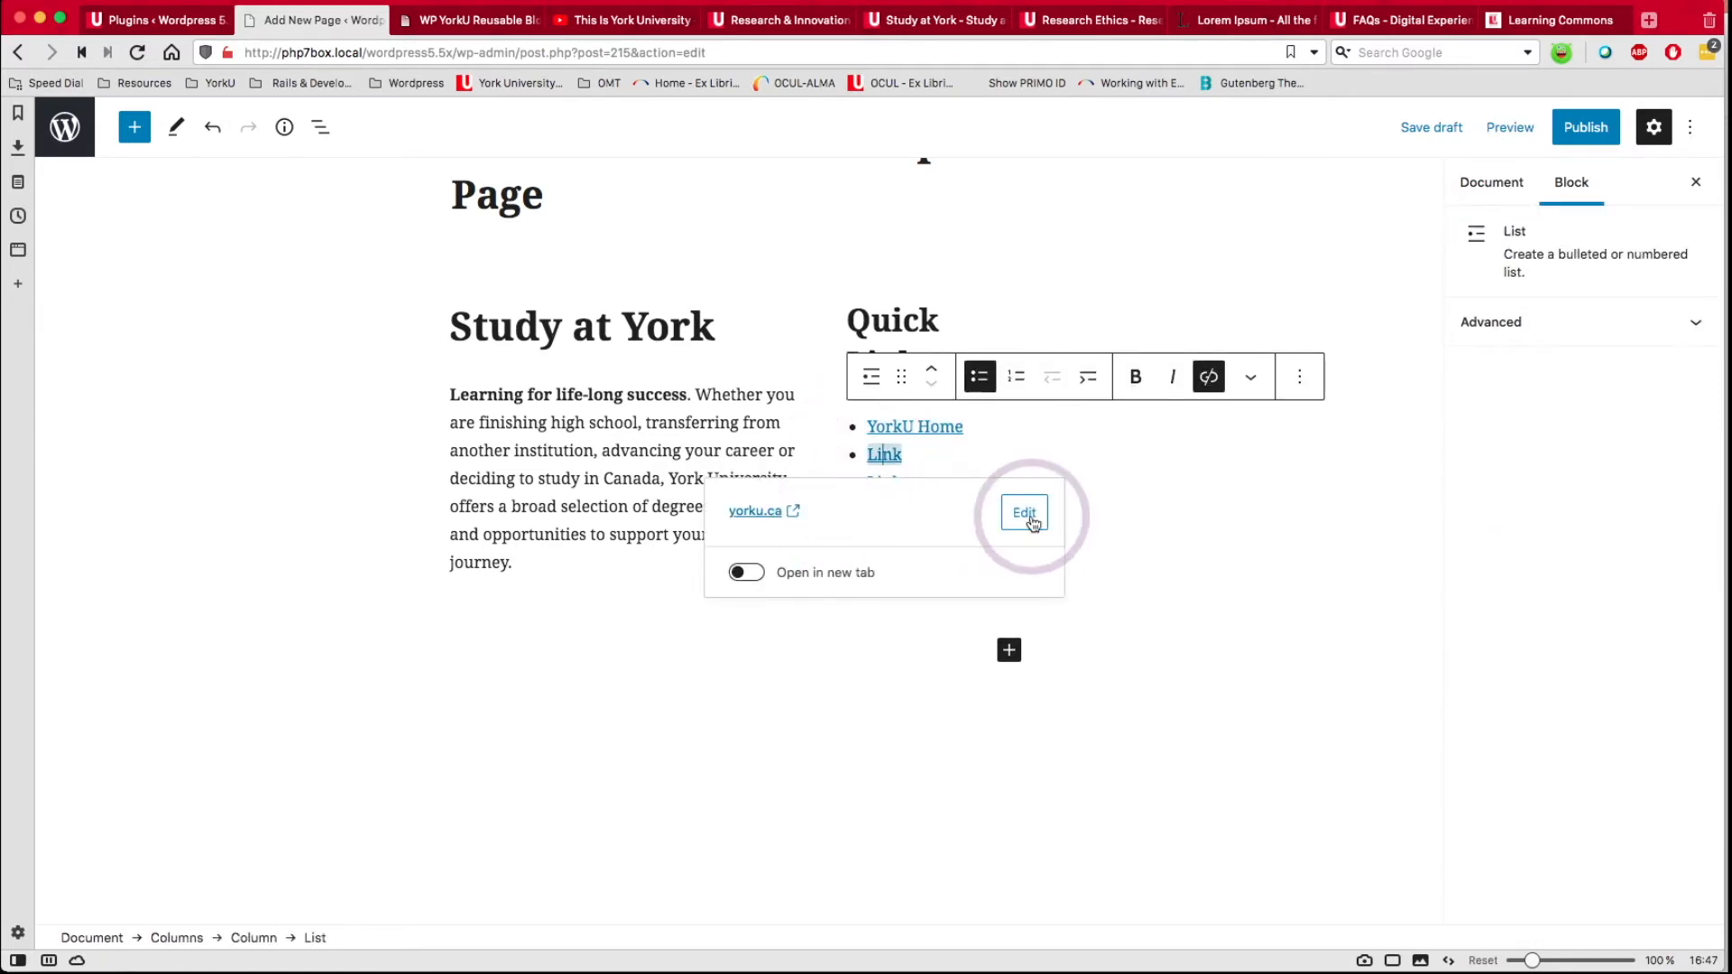
click(1033, 521)
click(922, 518)
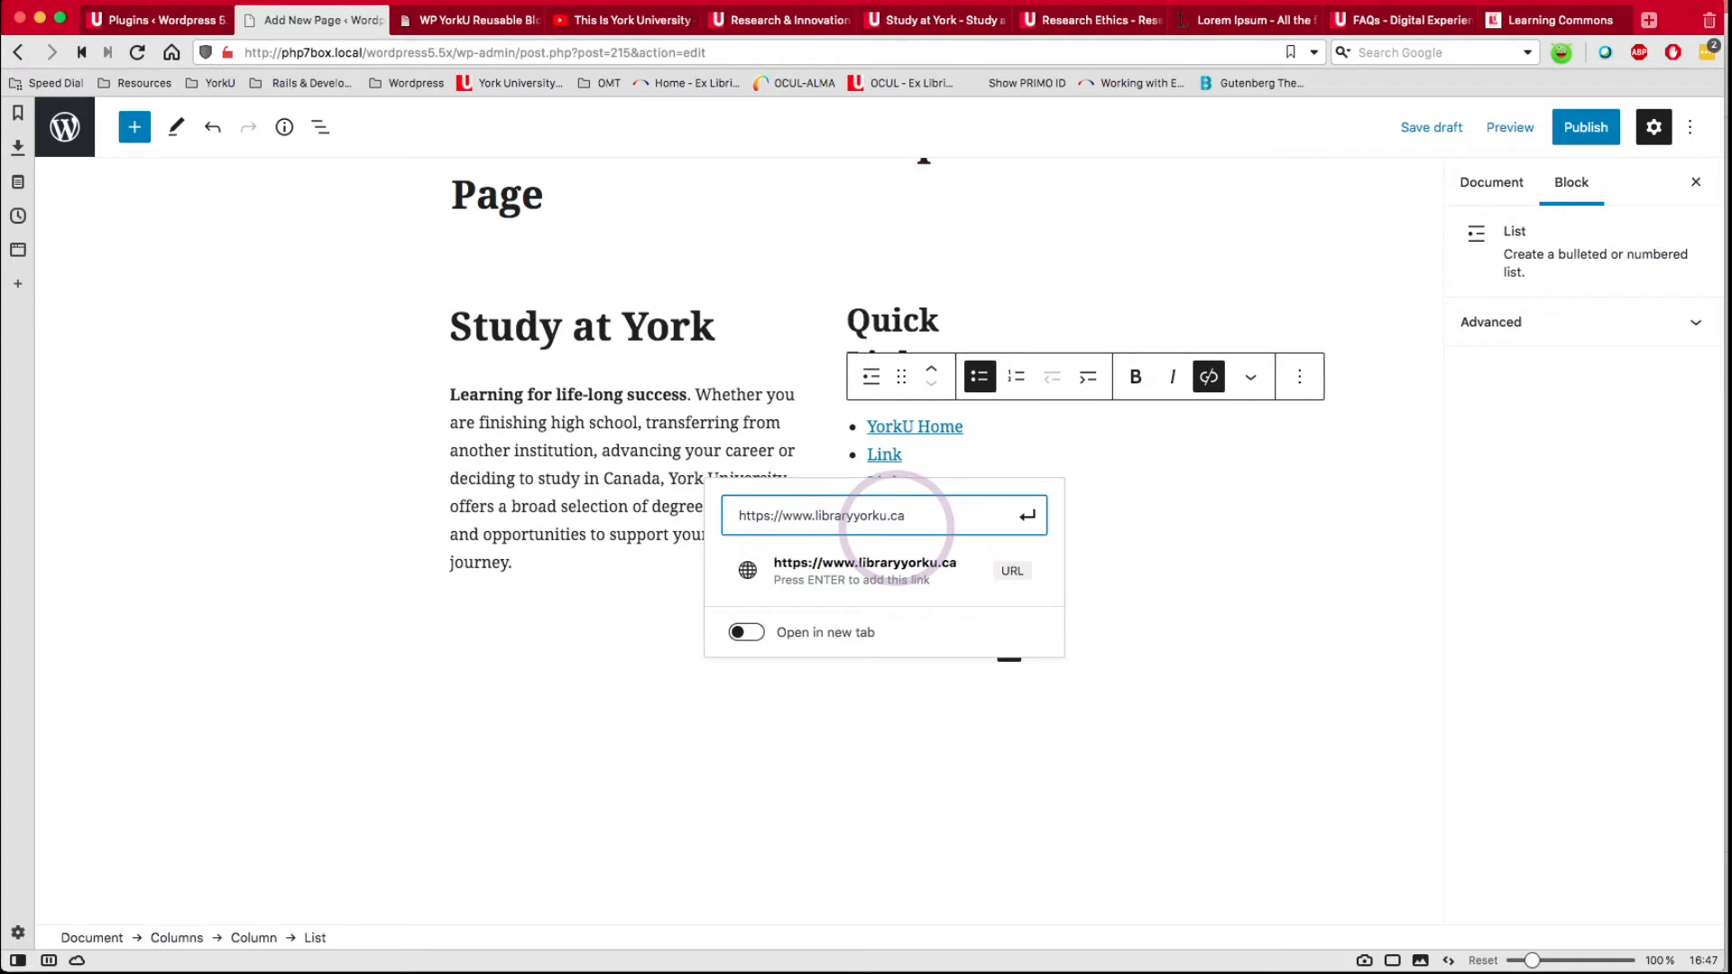
double_click(884, 453)
text(YorkU Li)
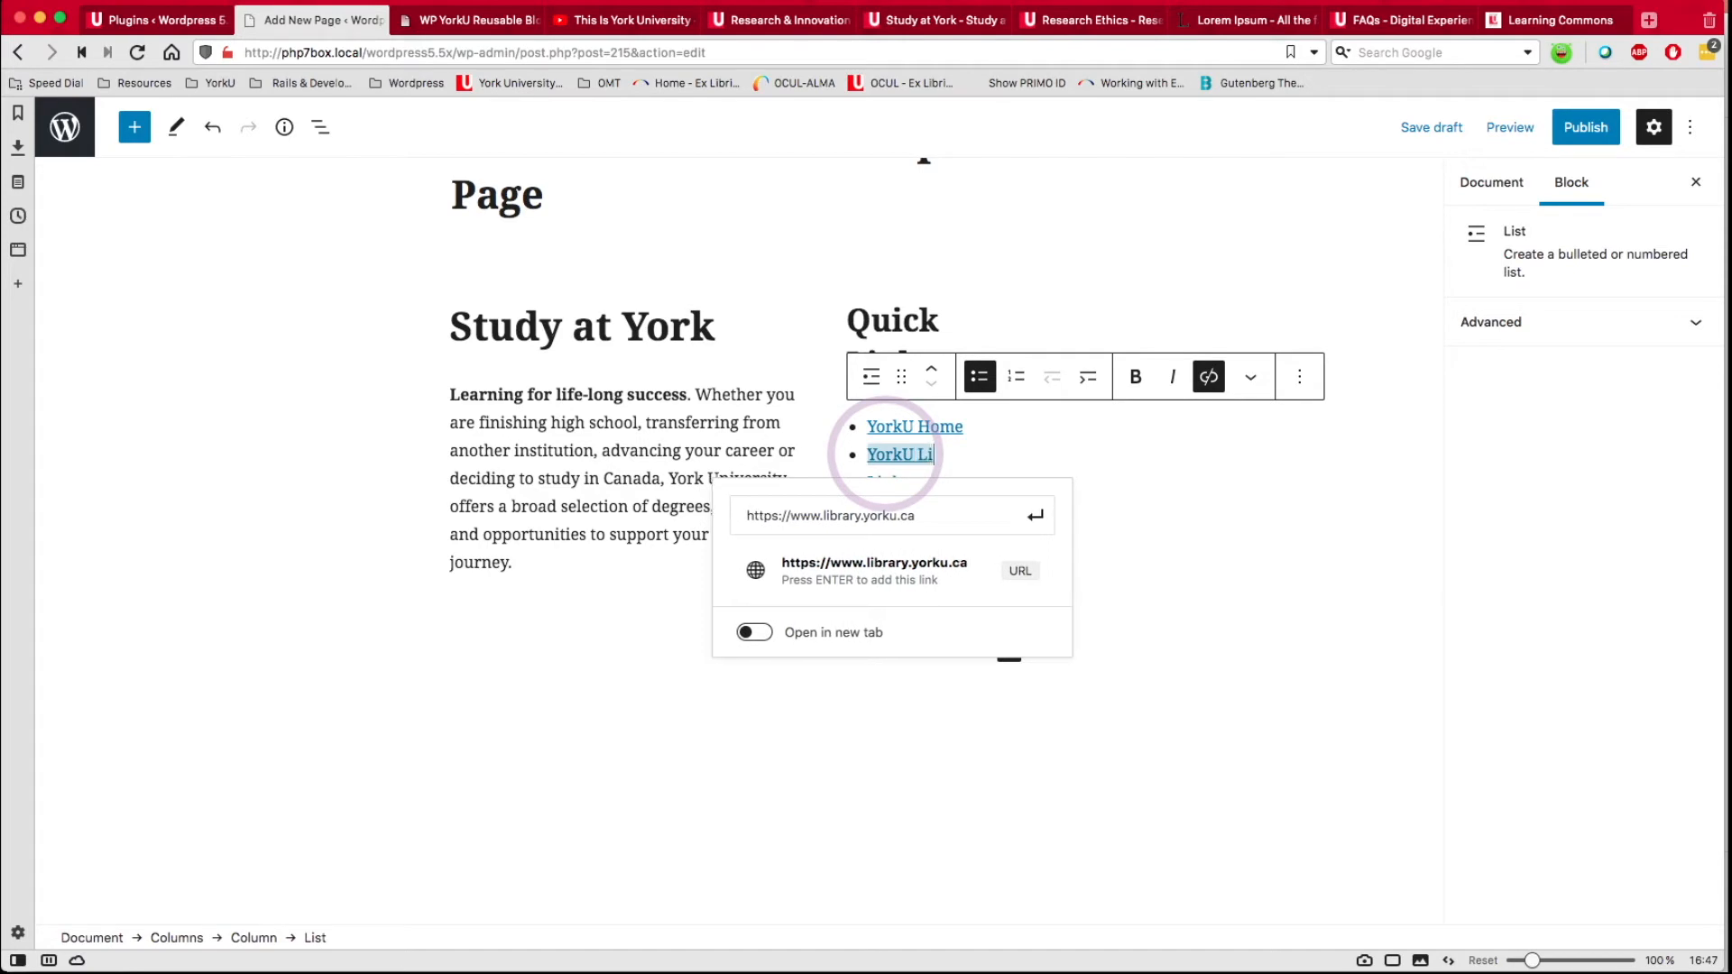
text(braries)
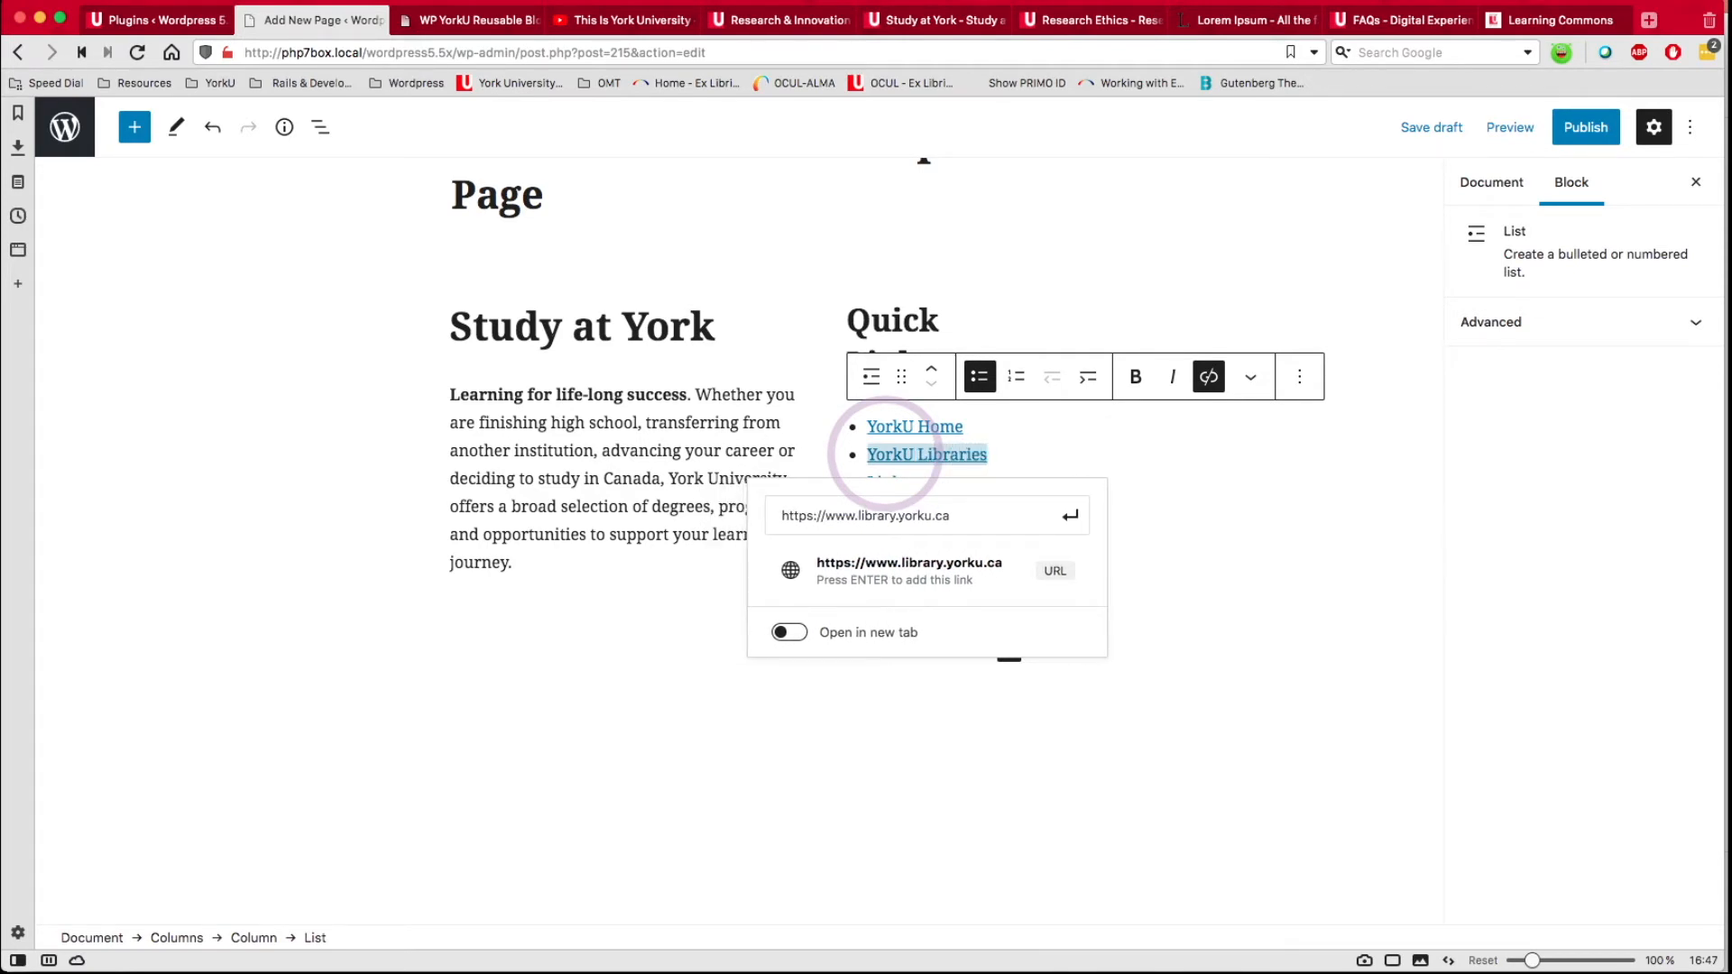
click(1074, 448)
Change the text of the third quick link to "Study @ YorkU", keeping its web address as it is.
double_click(886, 483)
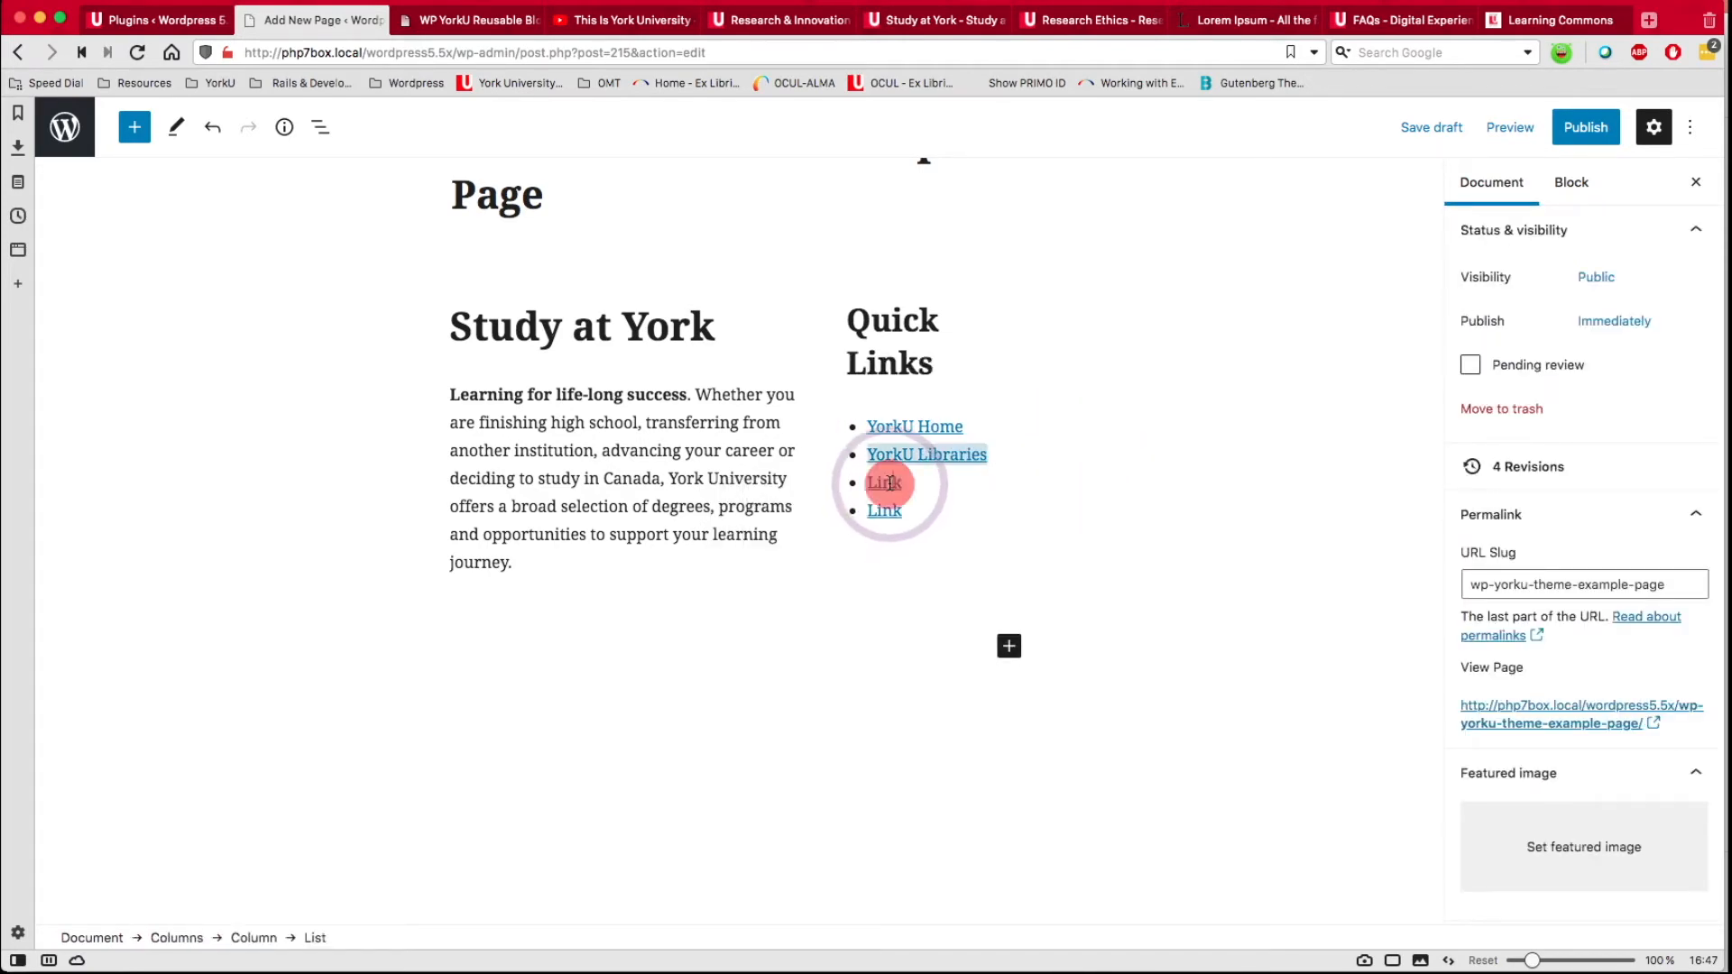
click(1022, 538)
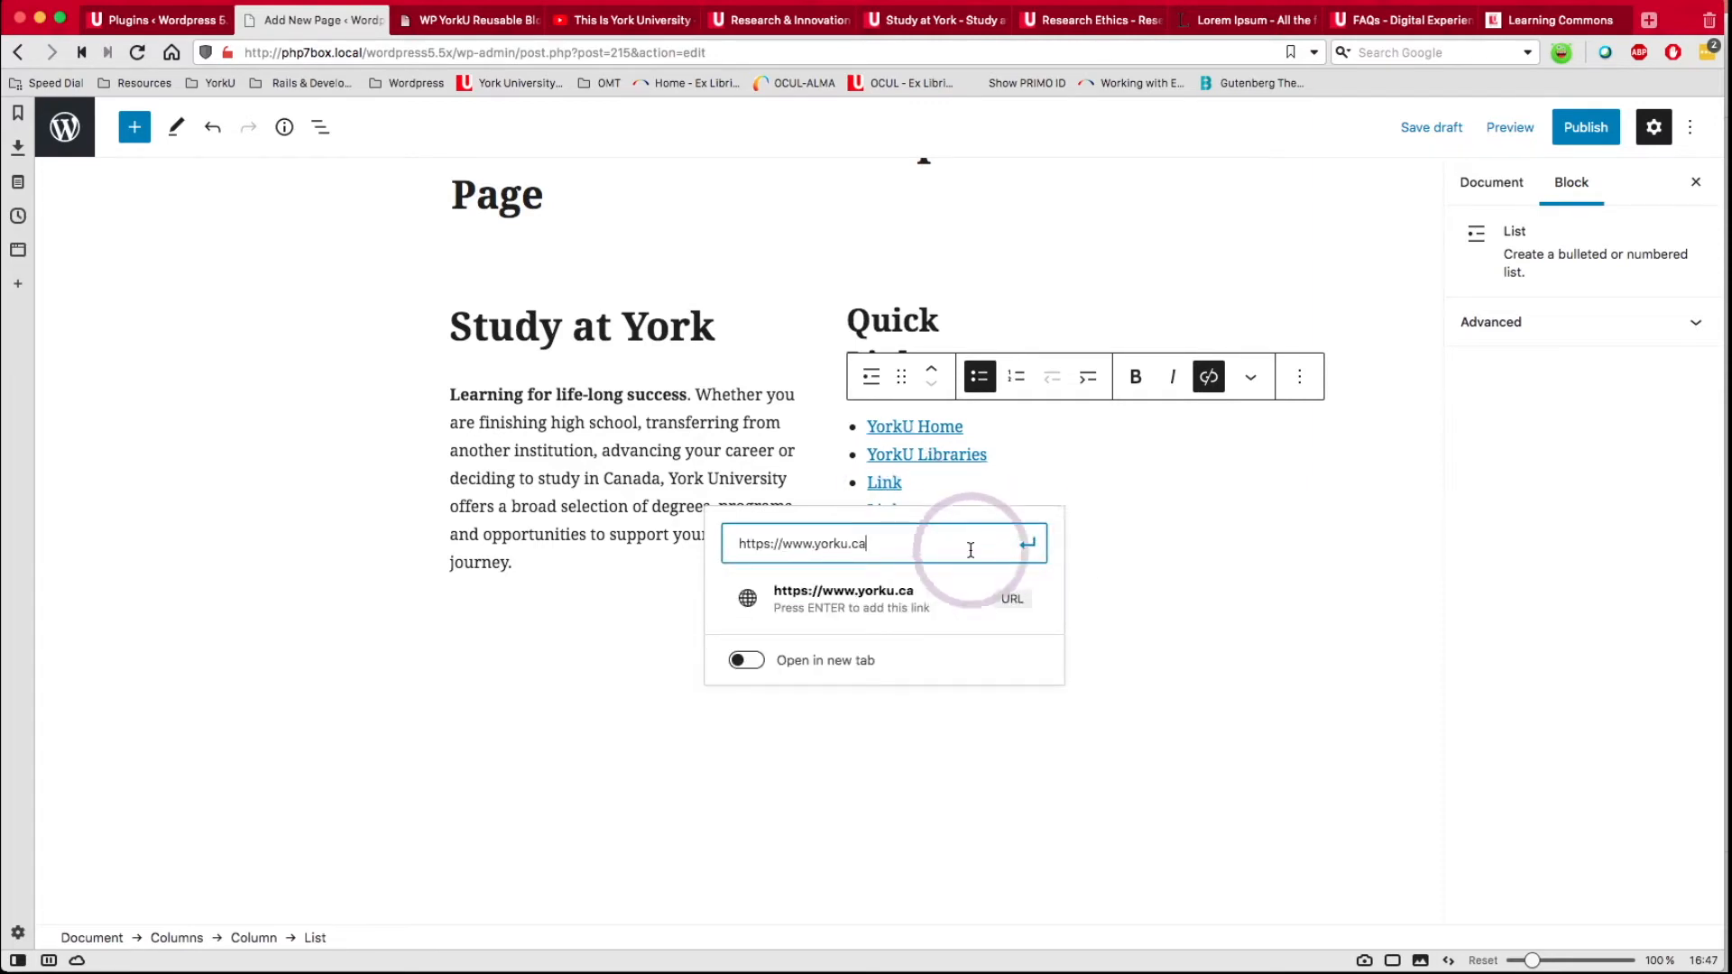
double_click(905, 478)
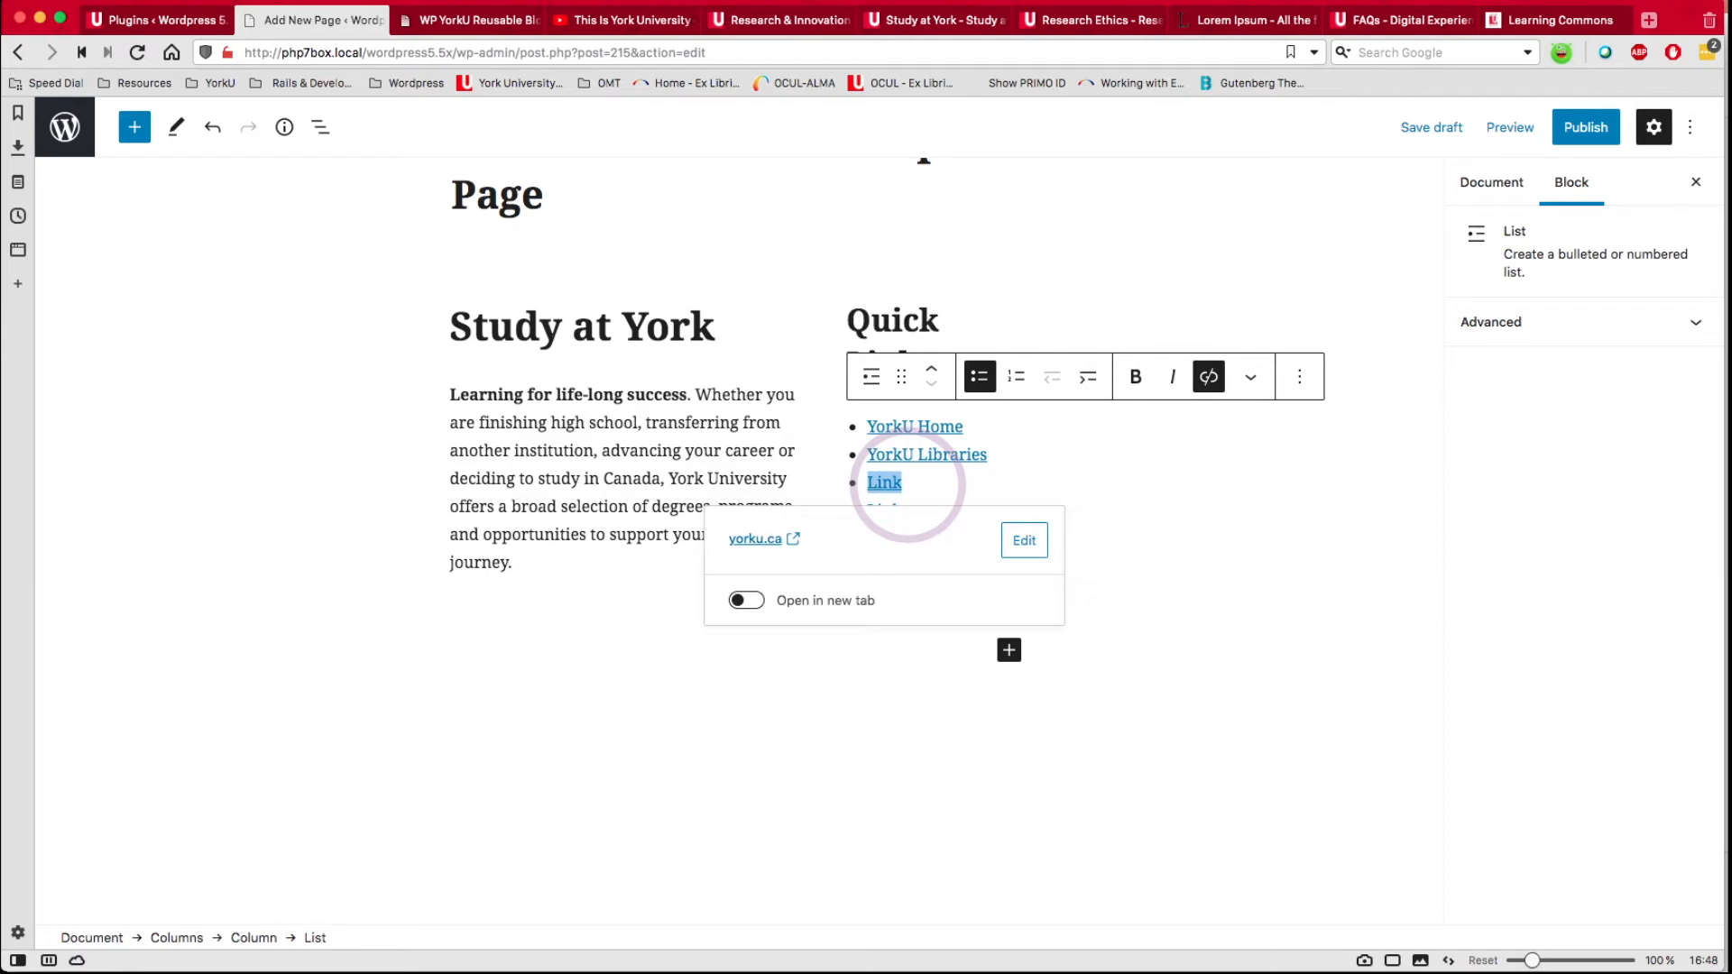
text(Stu)
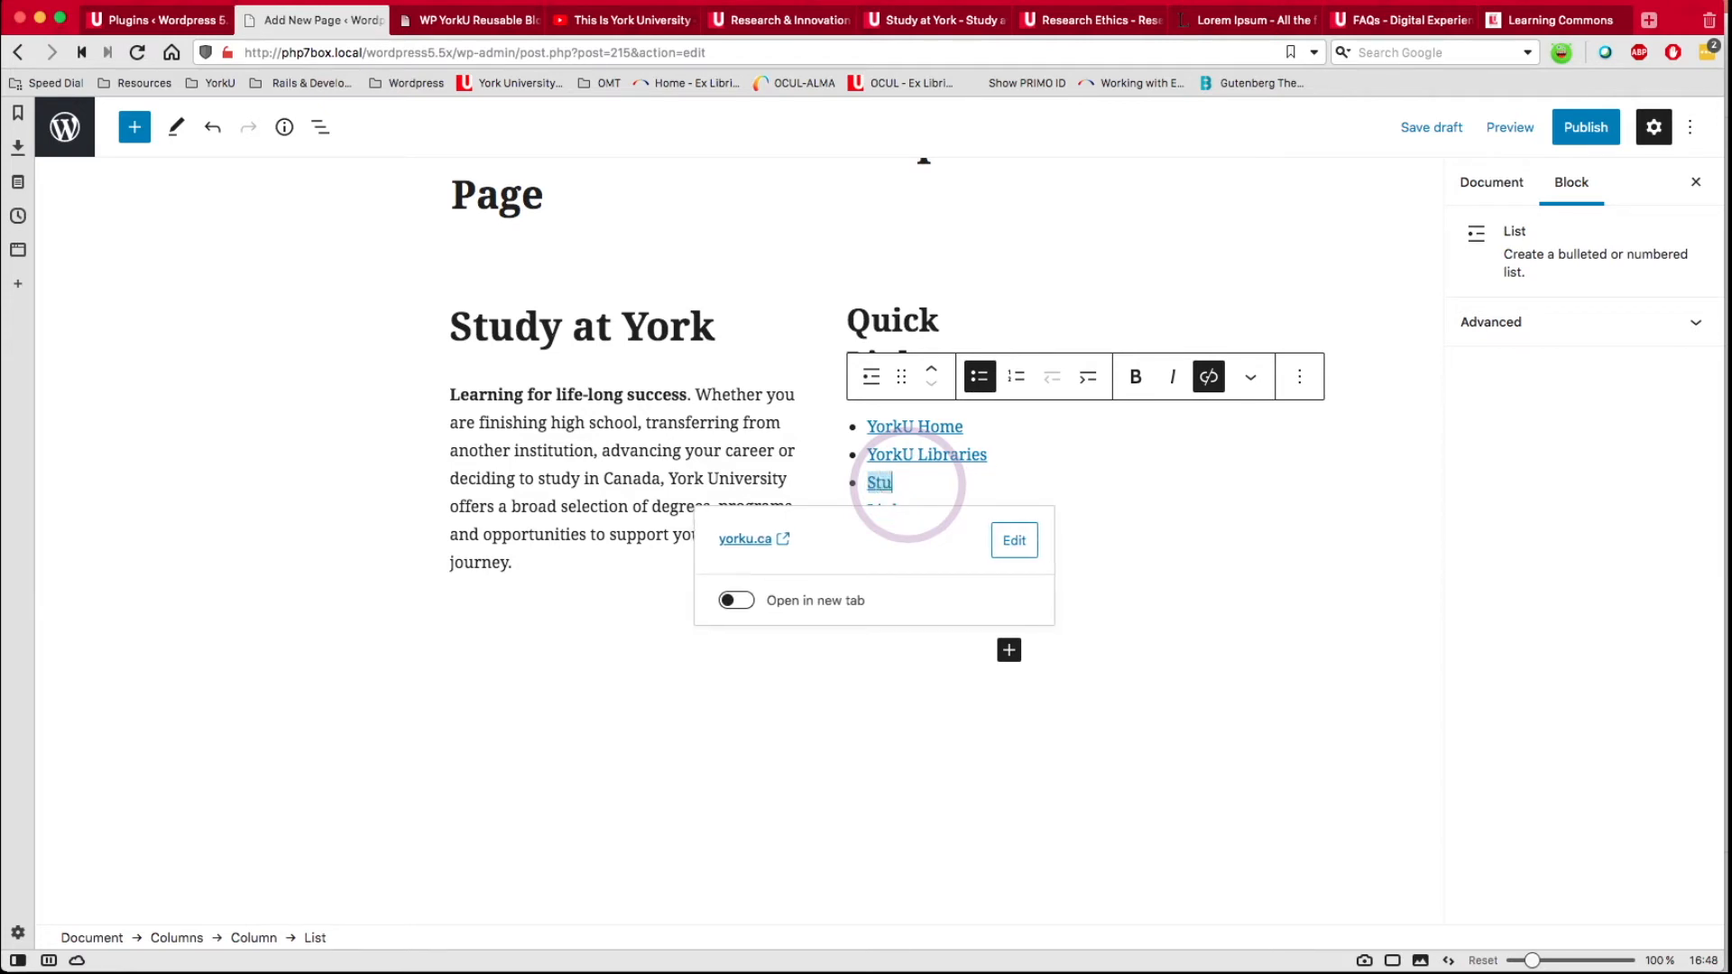
text(dy @ YorkU)
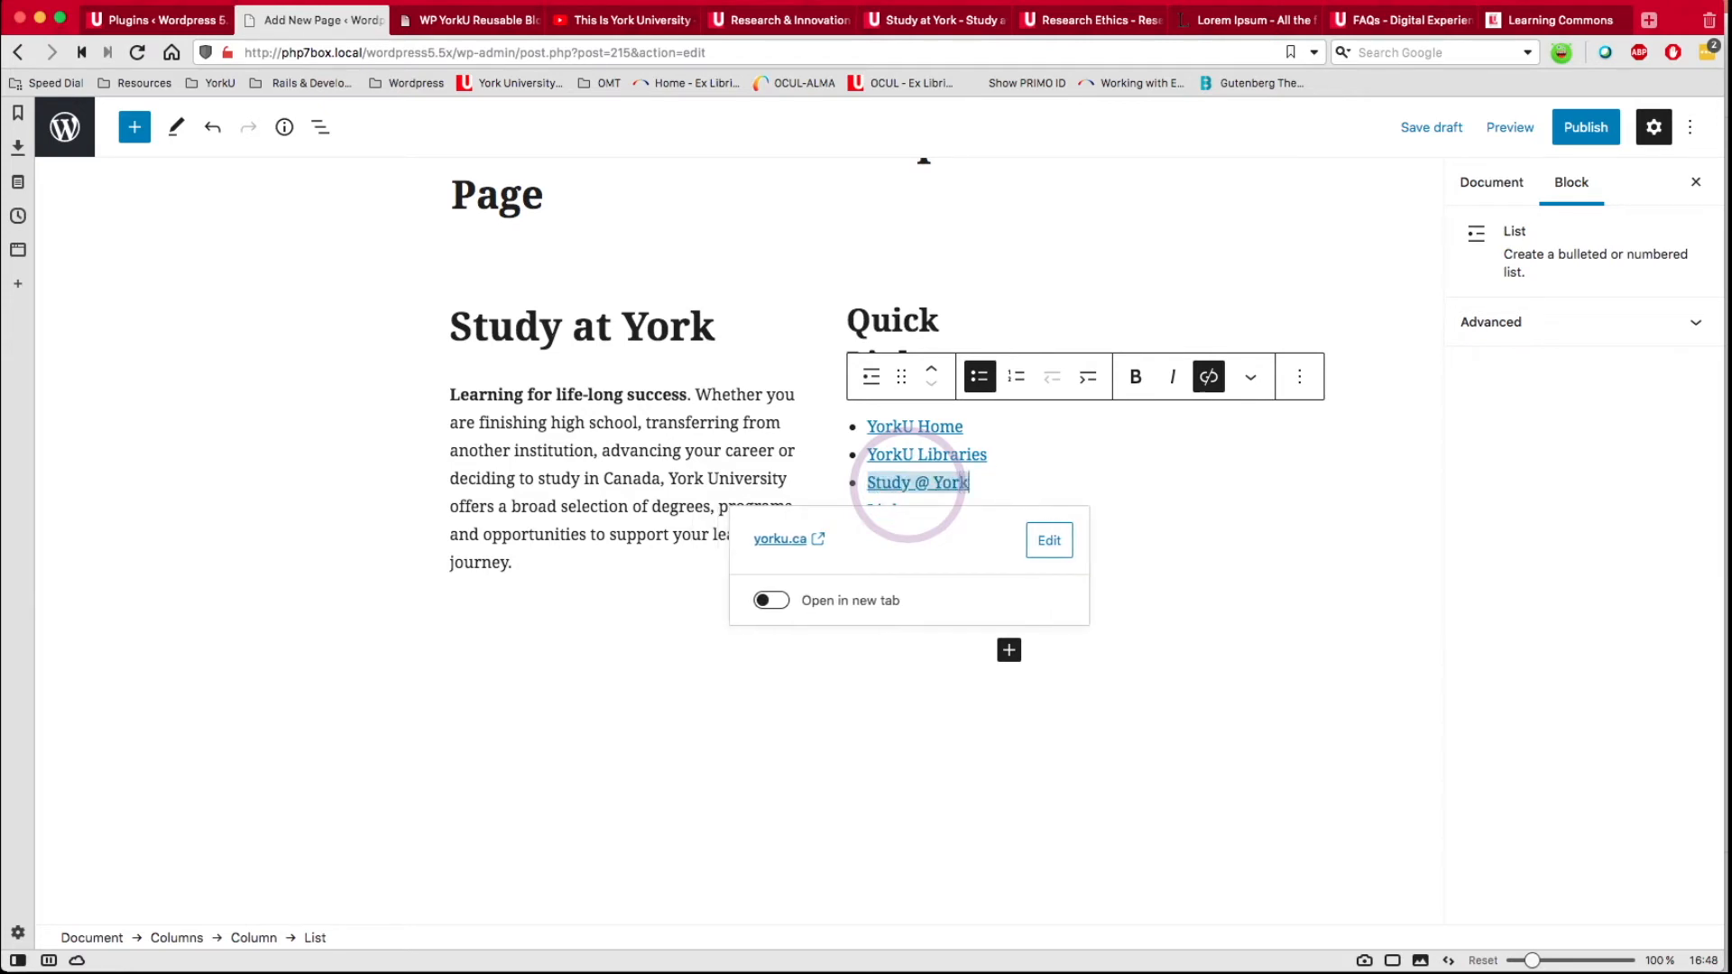
click(1042, 473)
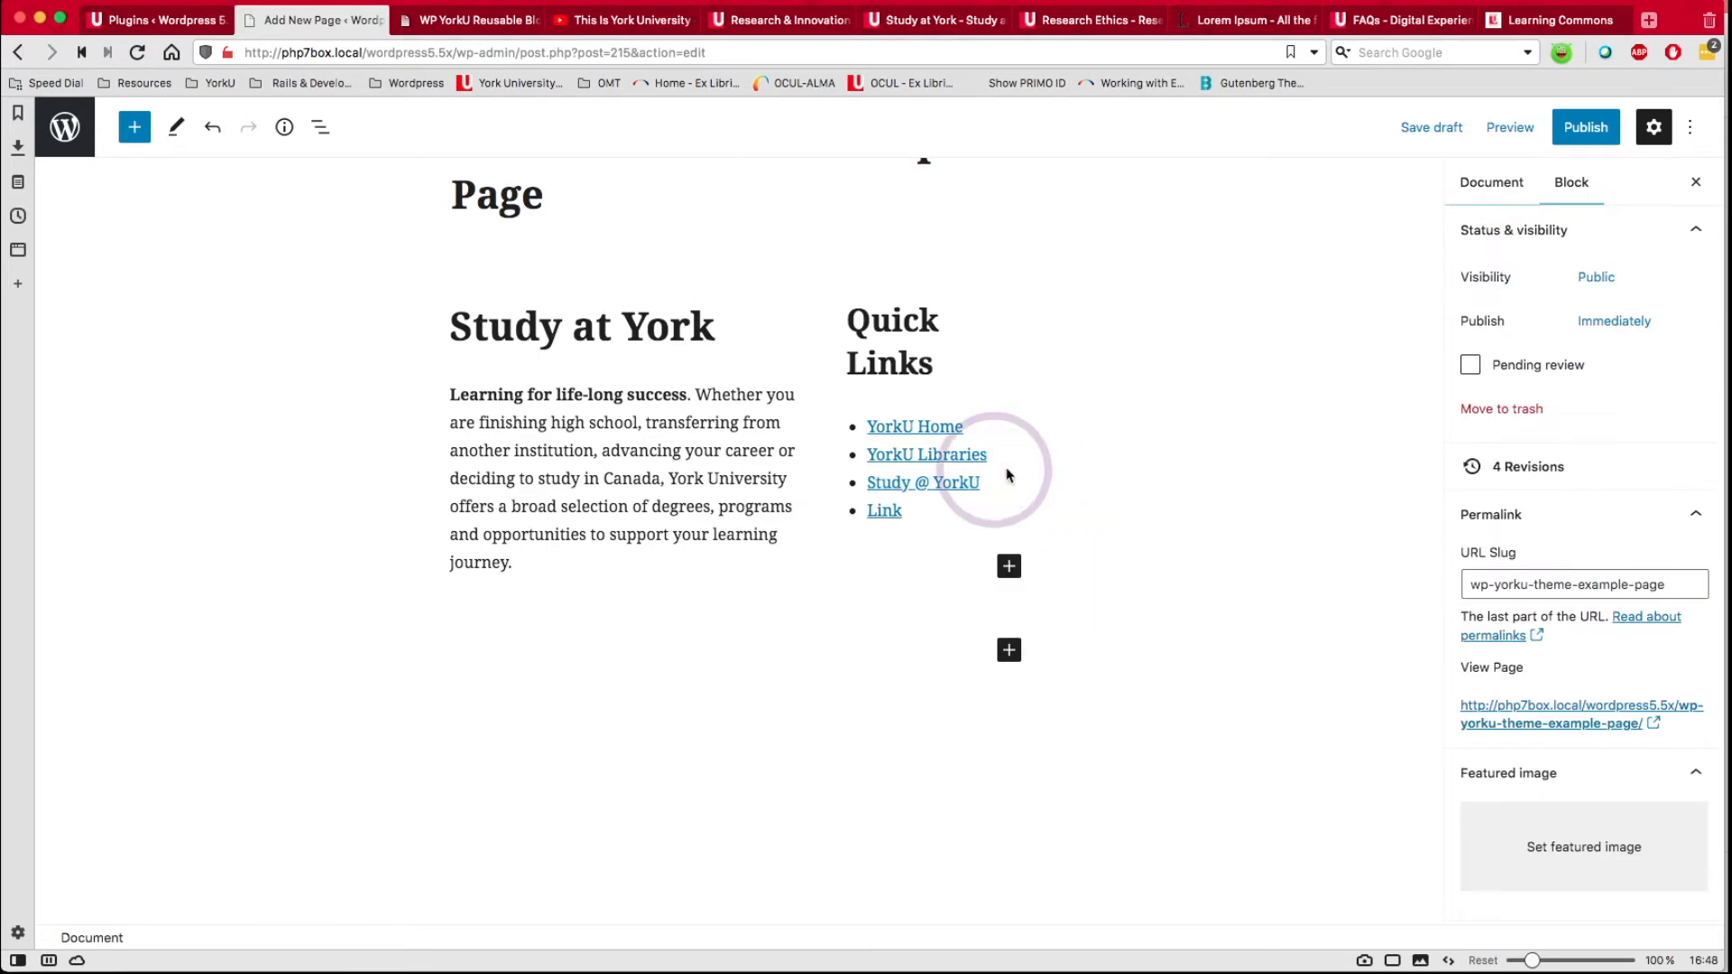
Change the text of the fourth quick link to "Research @ YorkU" and leave the link list.
double_click(880, 511)
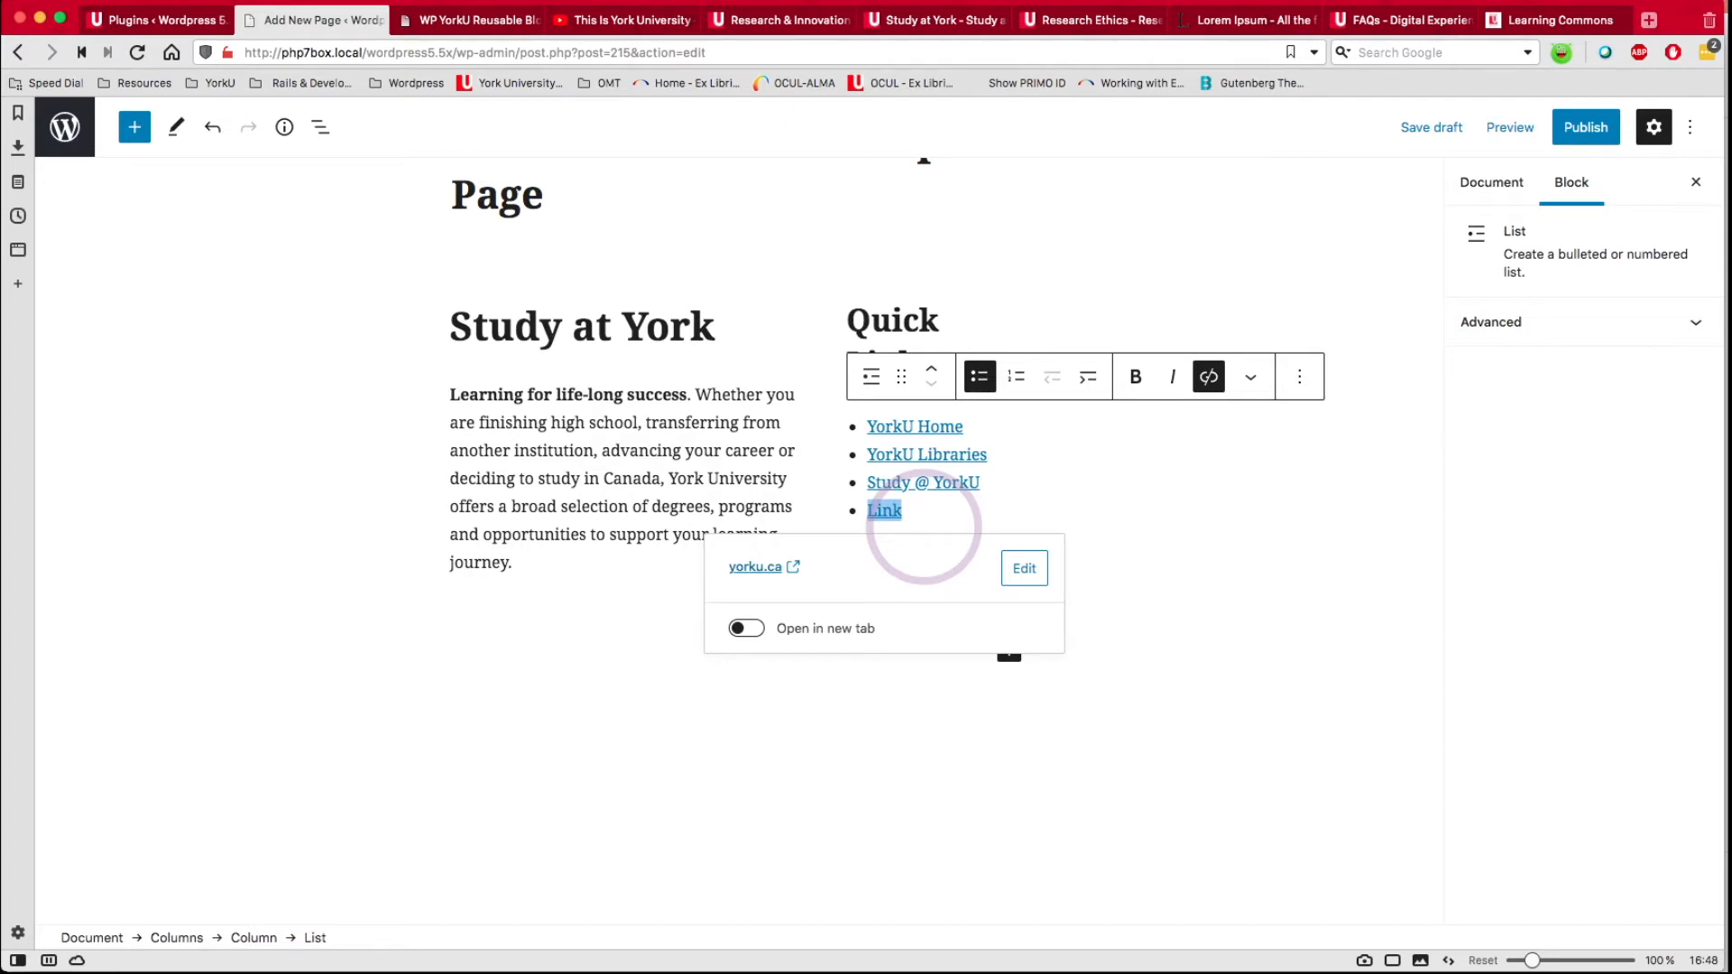
text(Research @ YorkU)
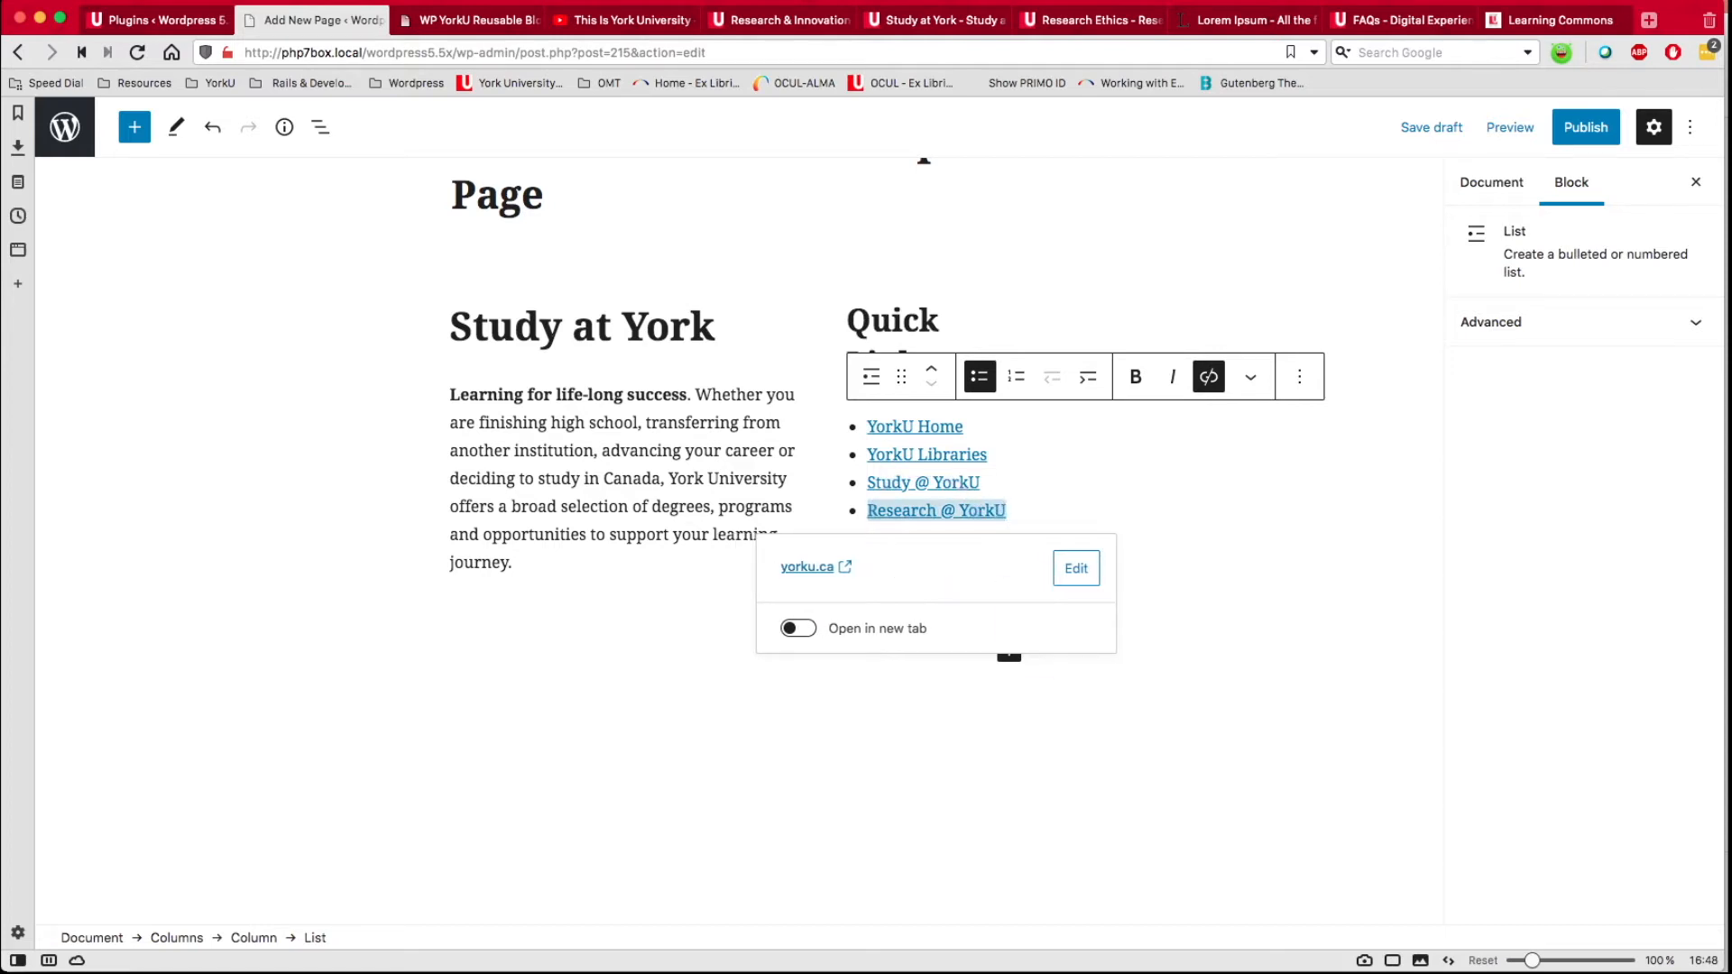
key(super+Tab)
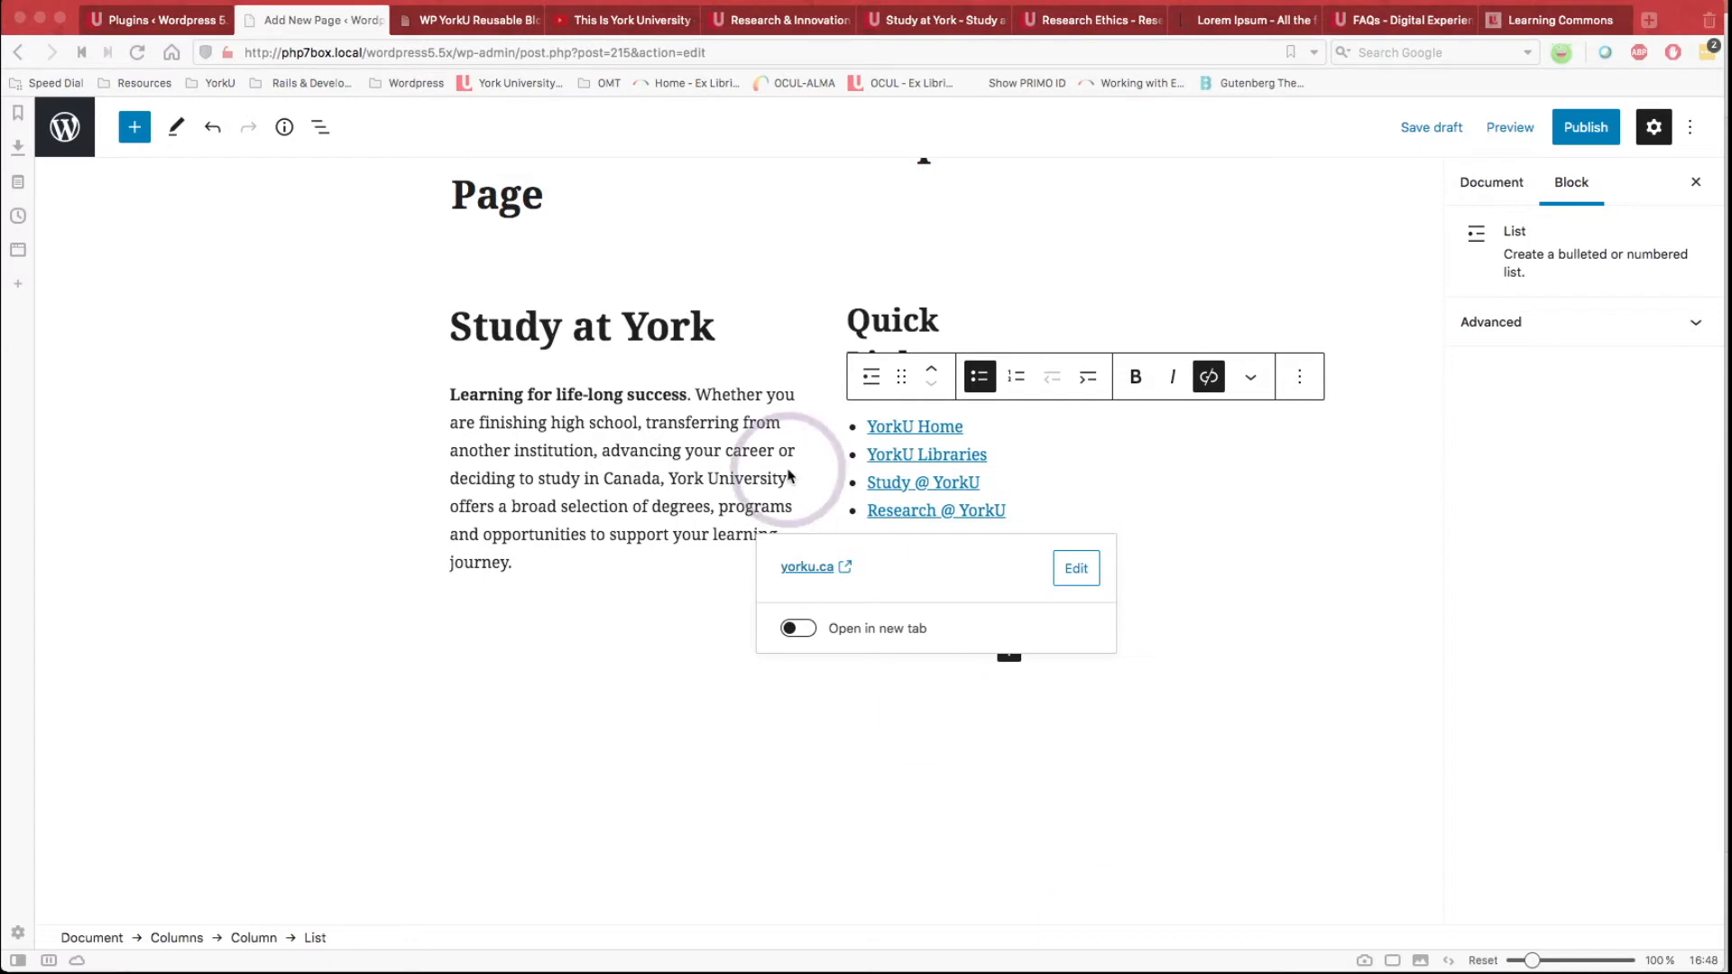
key(super+Tab)
click(812, 302)
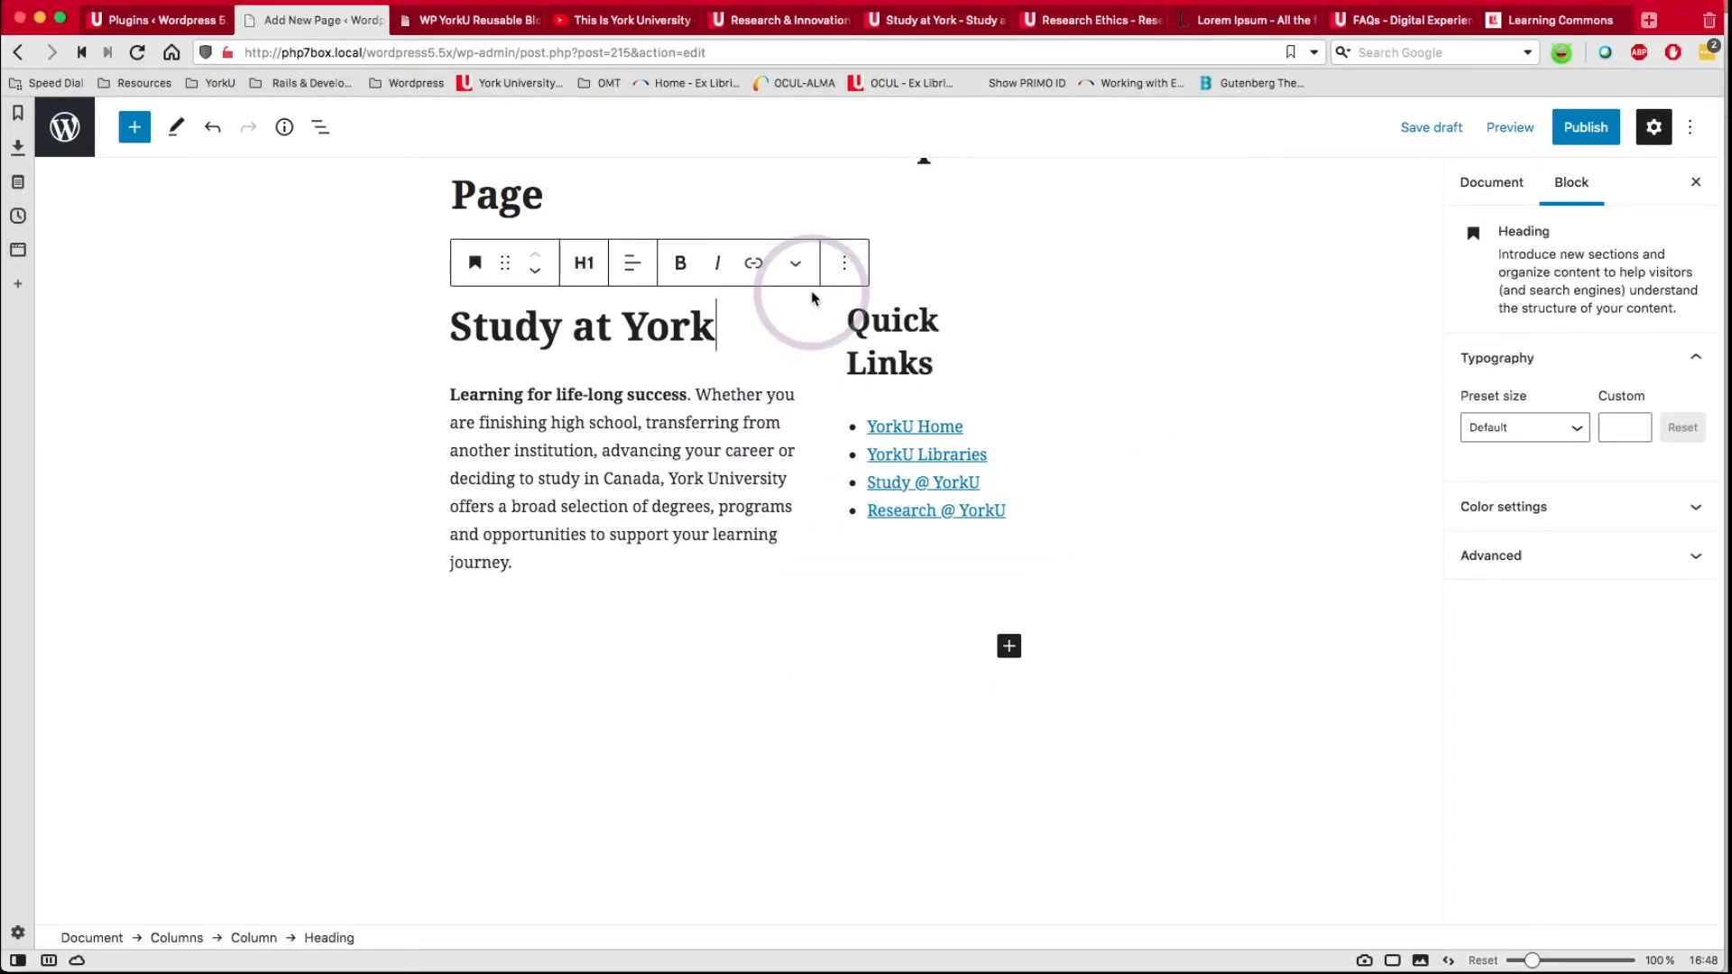
Switch to the Study at York page and examine the two-column image section with Program Search and Campus Tours.
click(932, 22)
scroll(688, 496, down, 5)
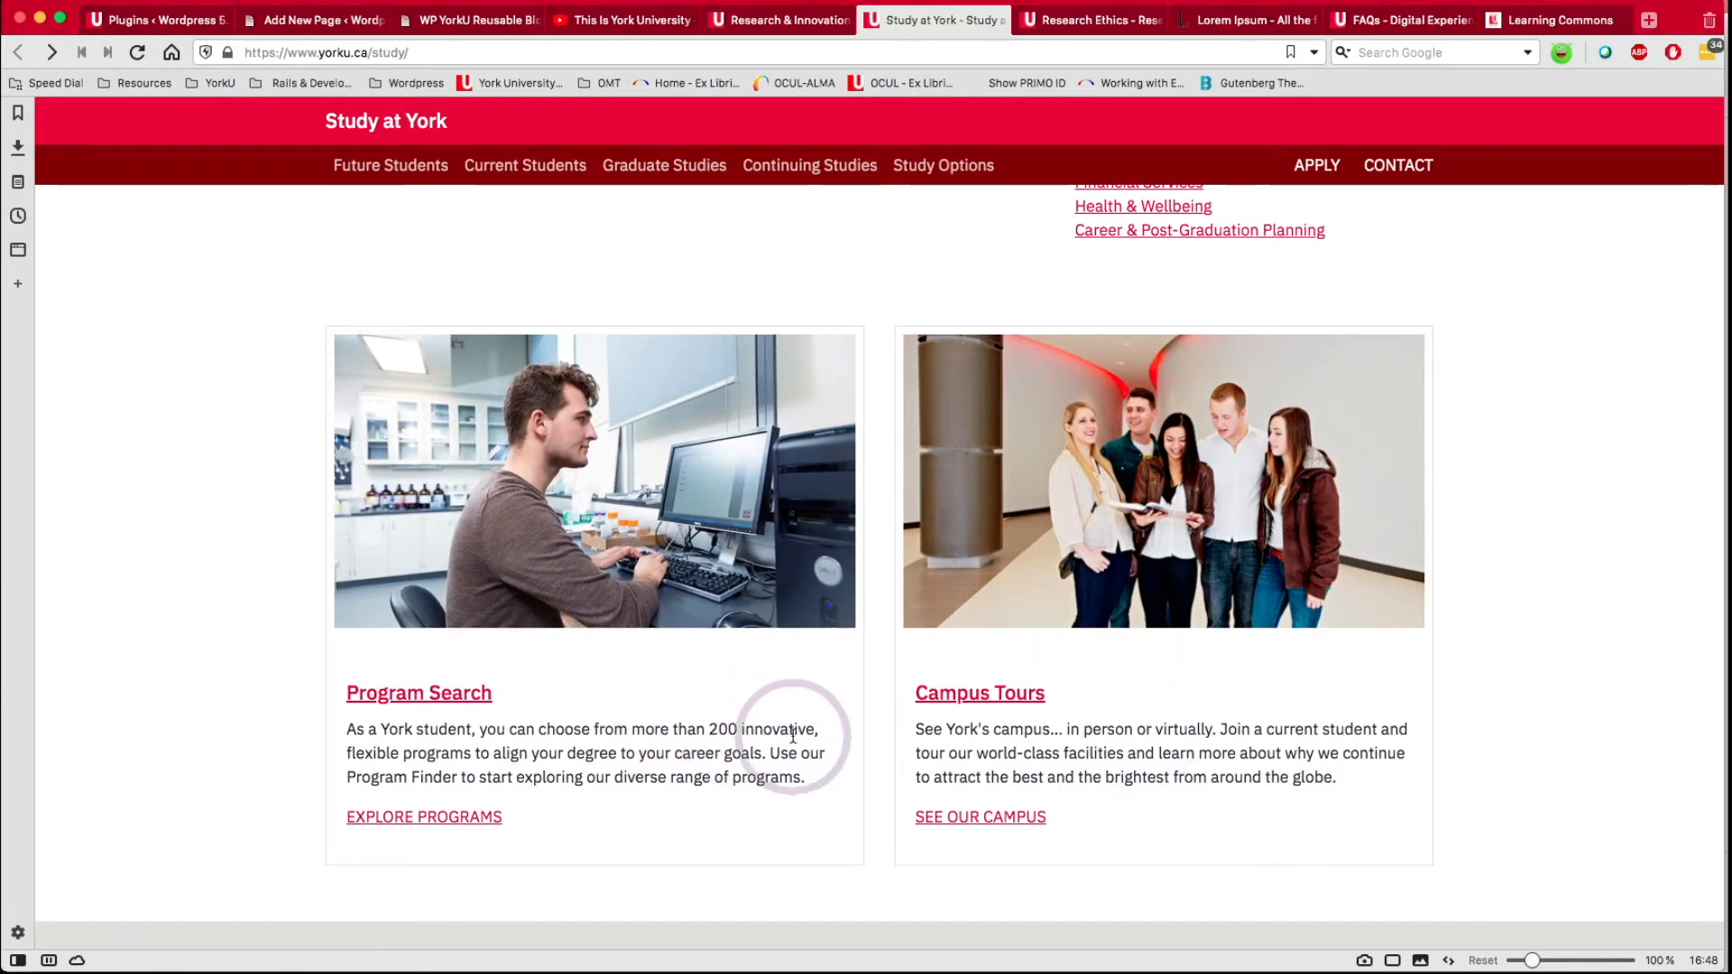
scroll(692, 745, up, 1)
scroll(691, 745, up, 2)
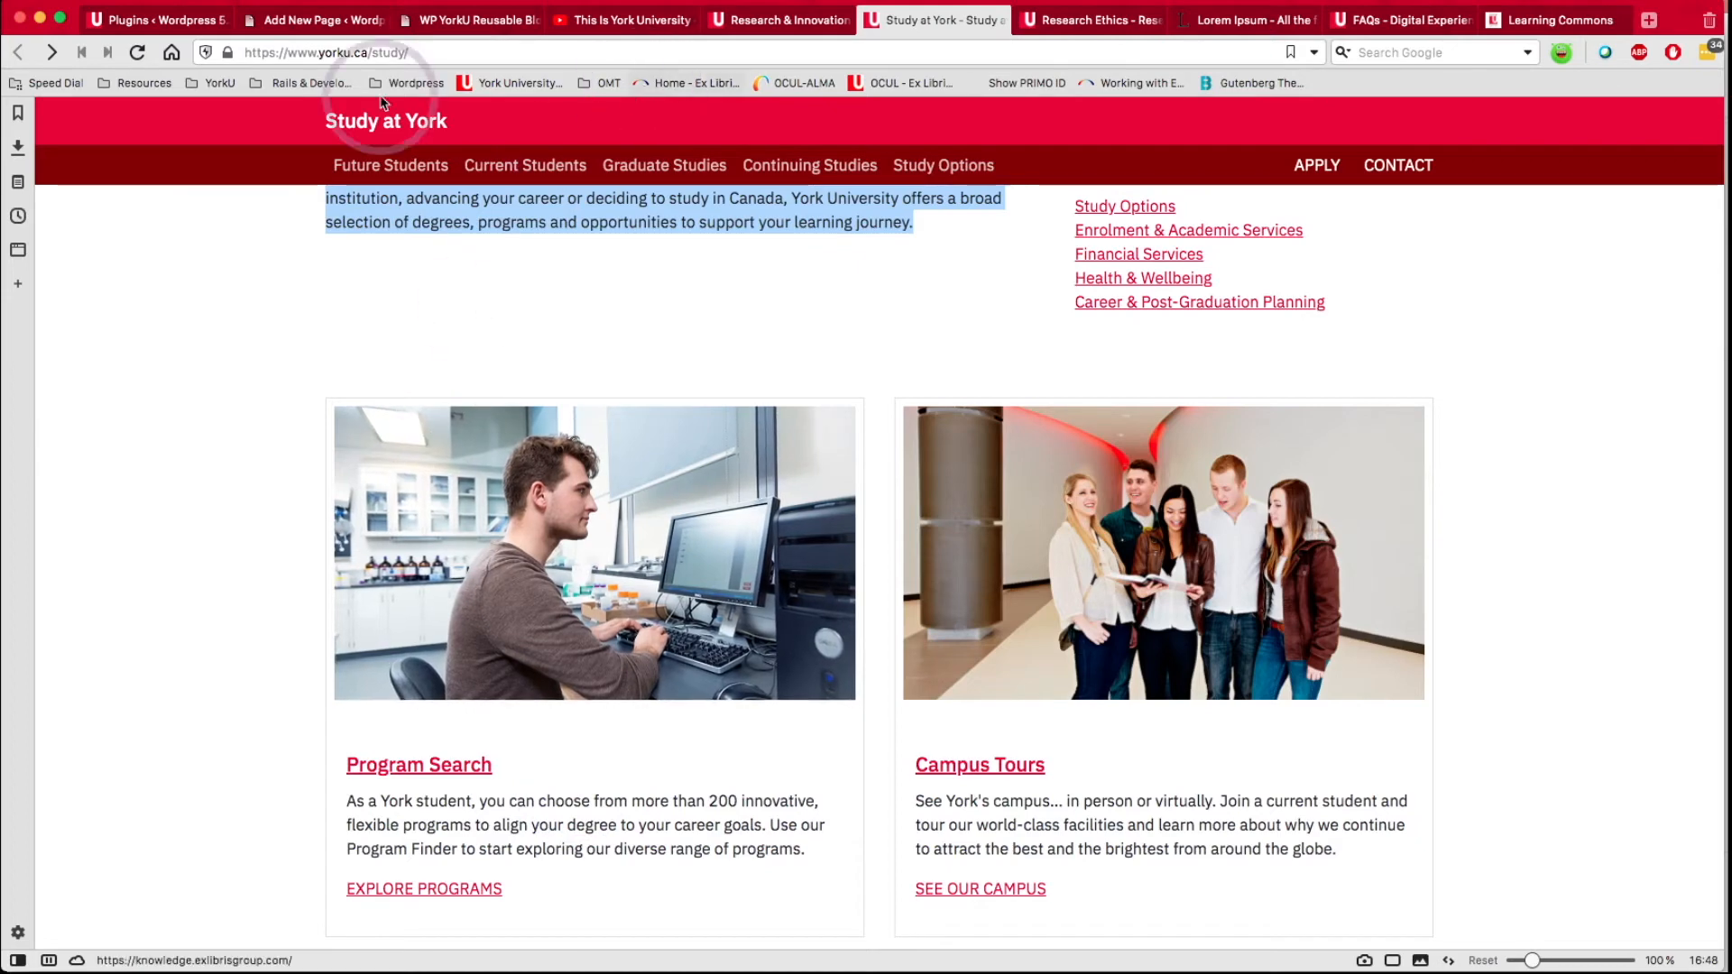
Return to the WordPress page editor and open the list of reusable blocks in the block inserter.
click(299, 20)
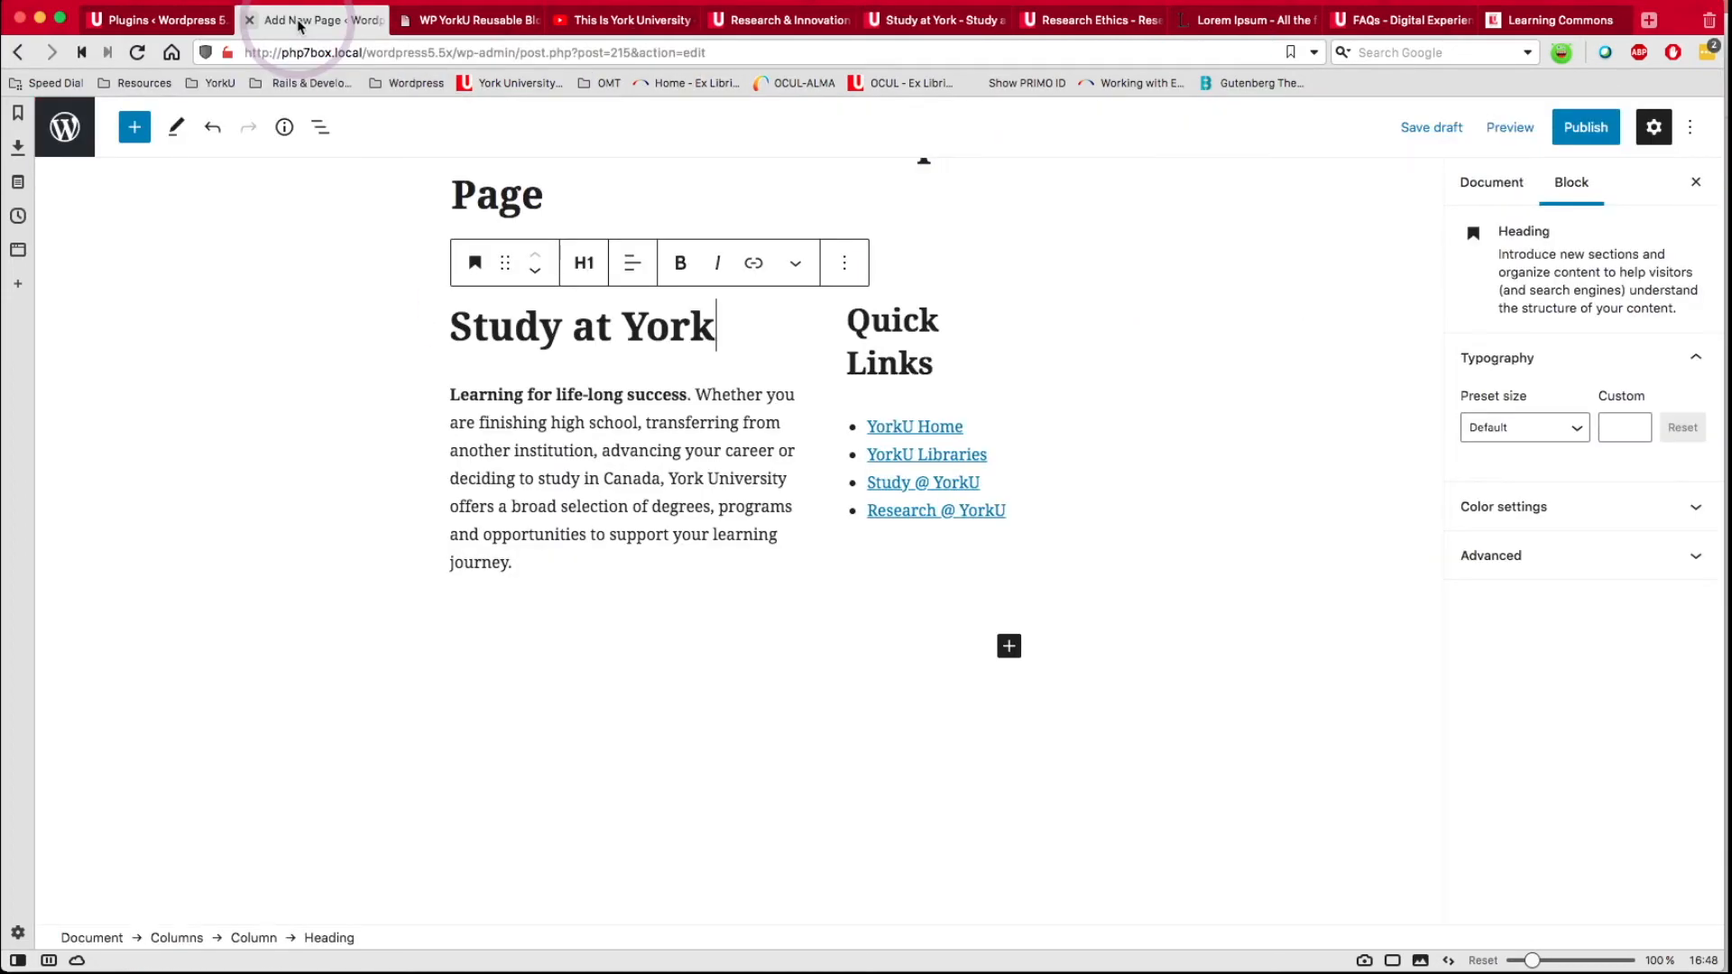
click(137, 131)
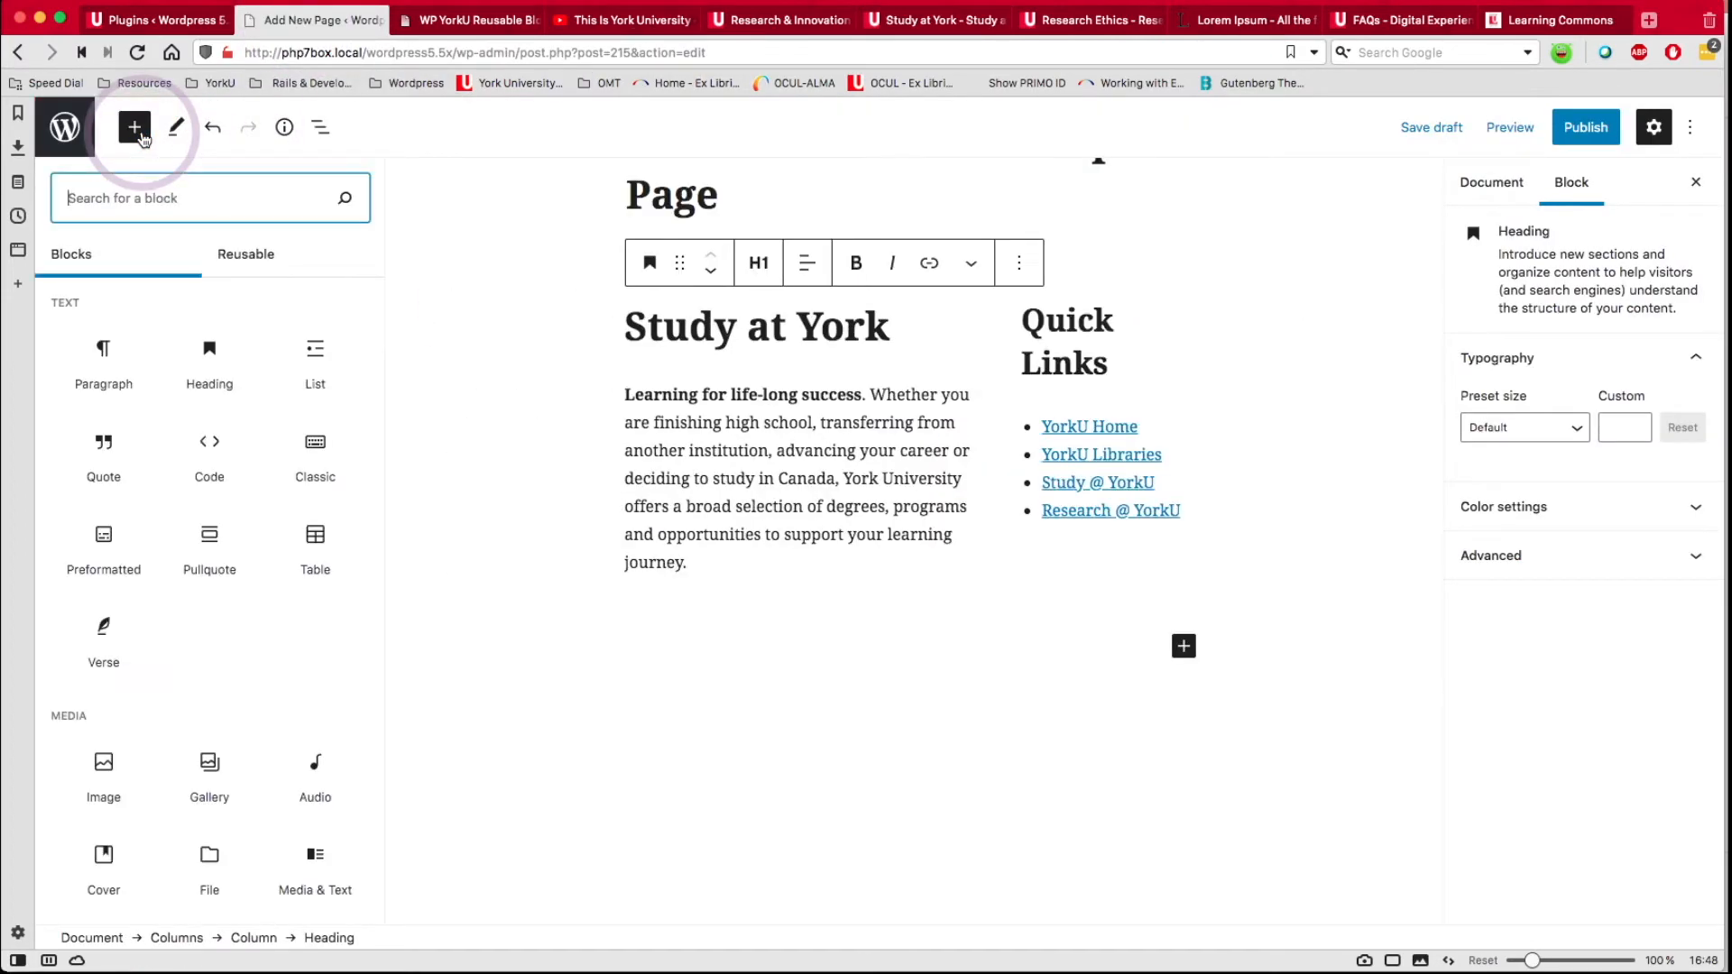
click(232, 256)
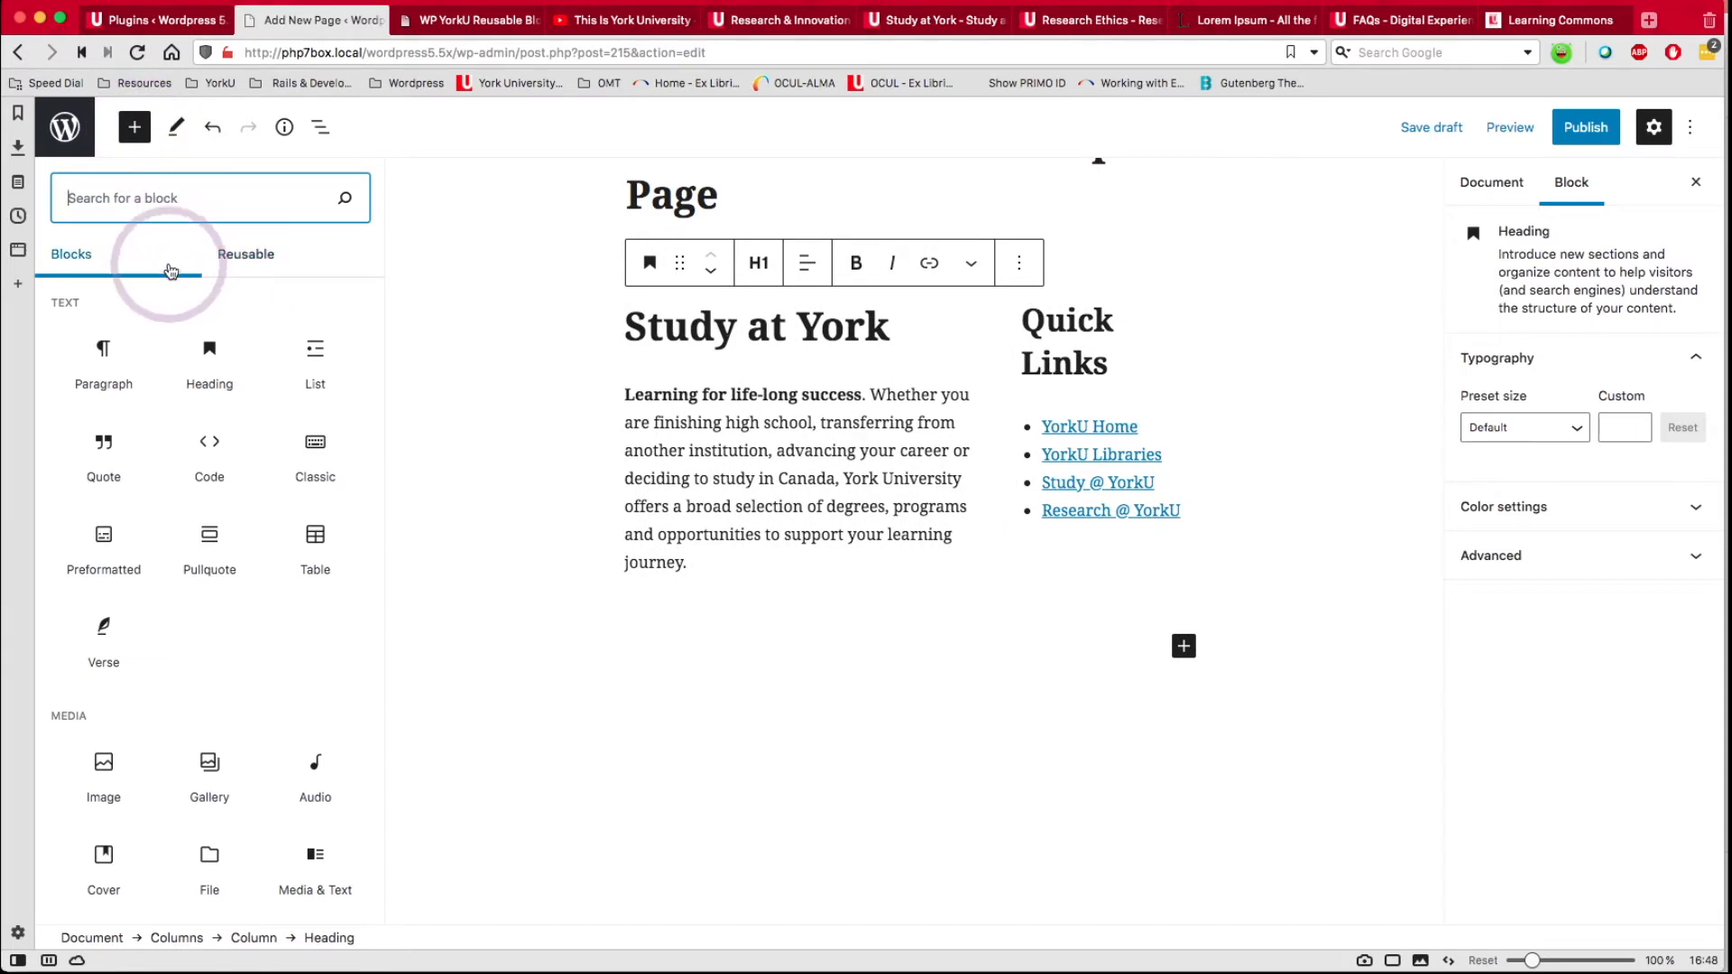
click(257, 260)
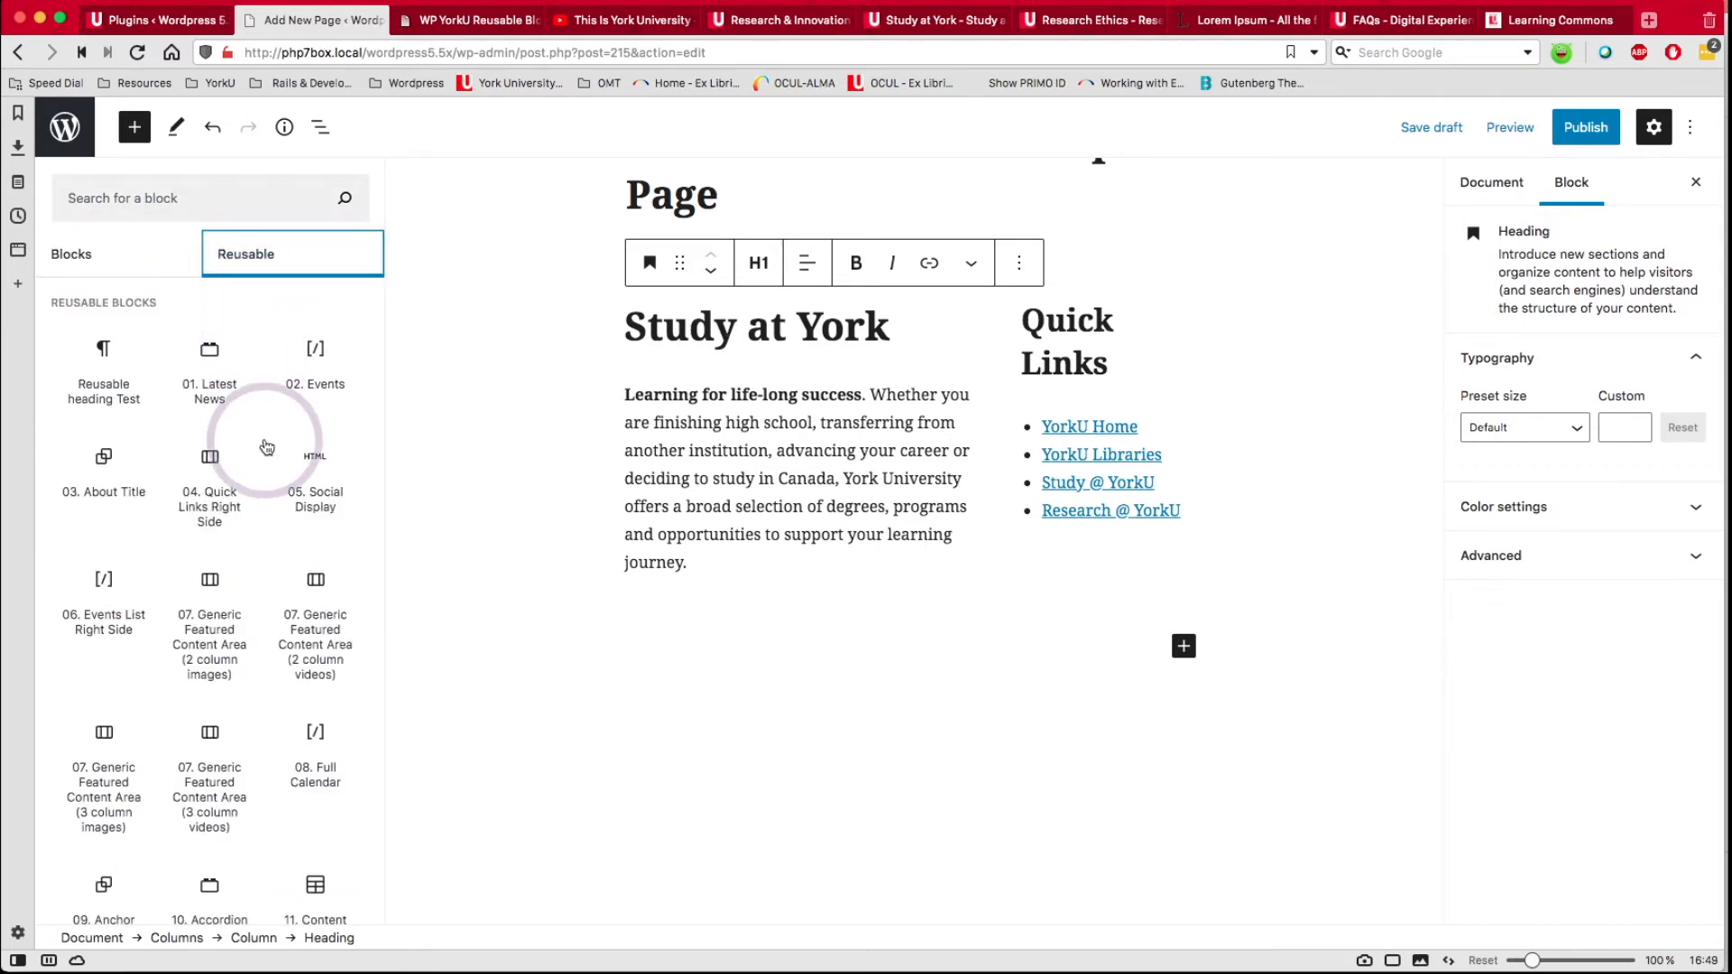
mouse_move(266, 447)
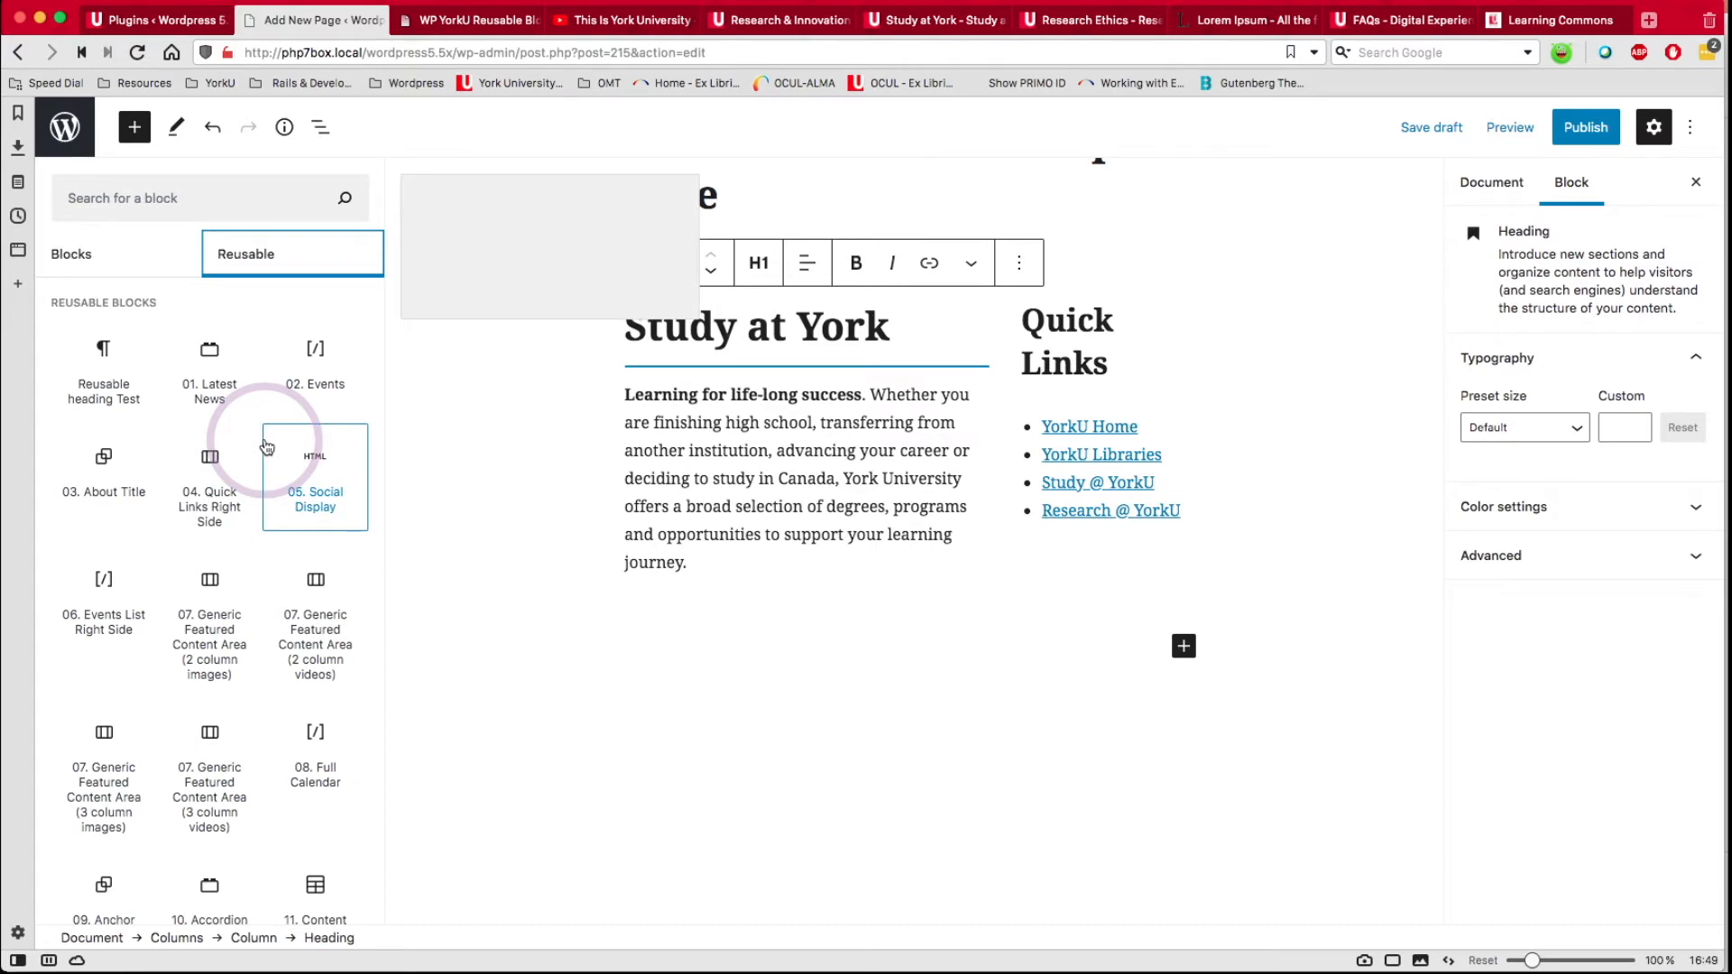
Insert the reusable block "07. Generic Featured Content Area (2 column images)" and move it below the Study at York paragraph.
scroll(266, 447, down, 2)
scroll(266, 447, down, 1)
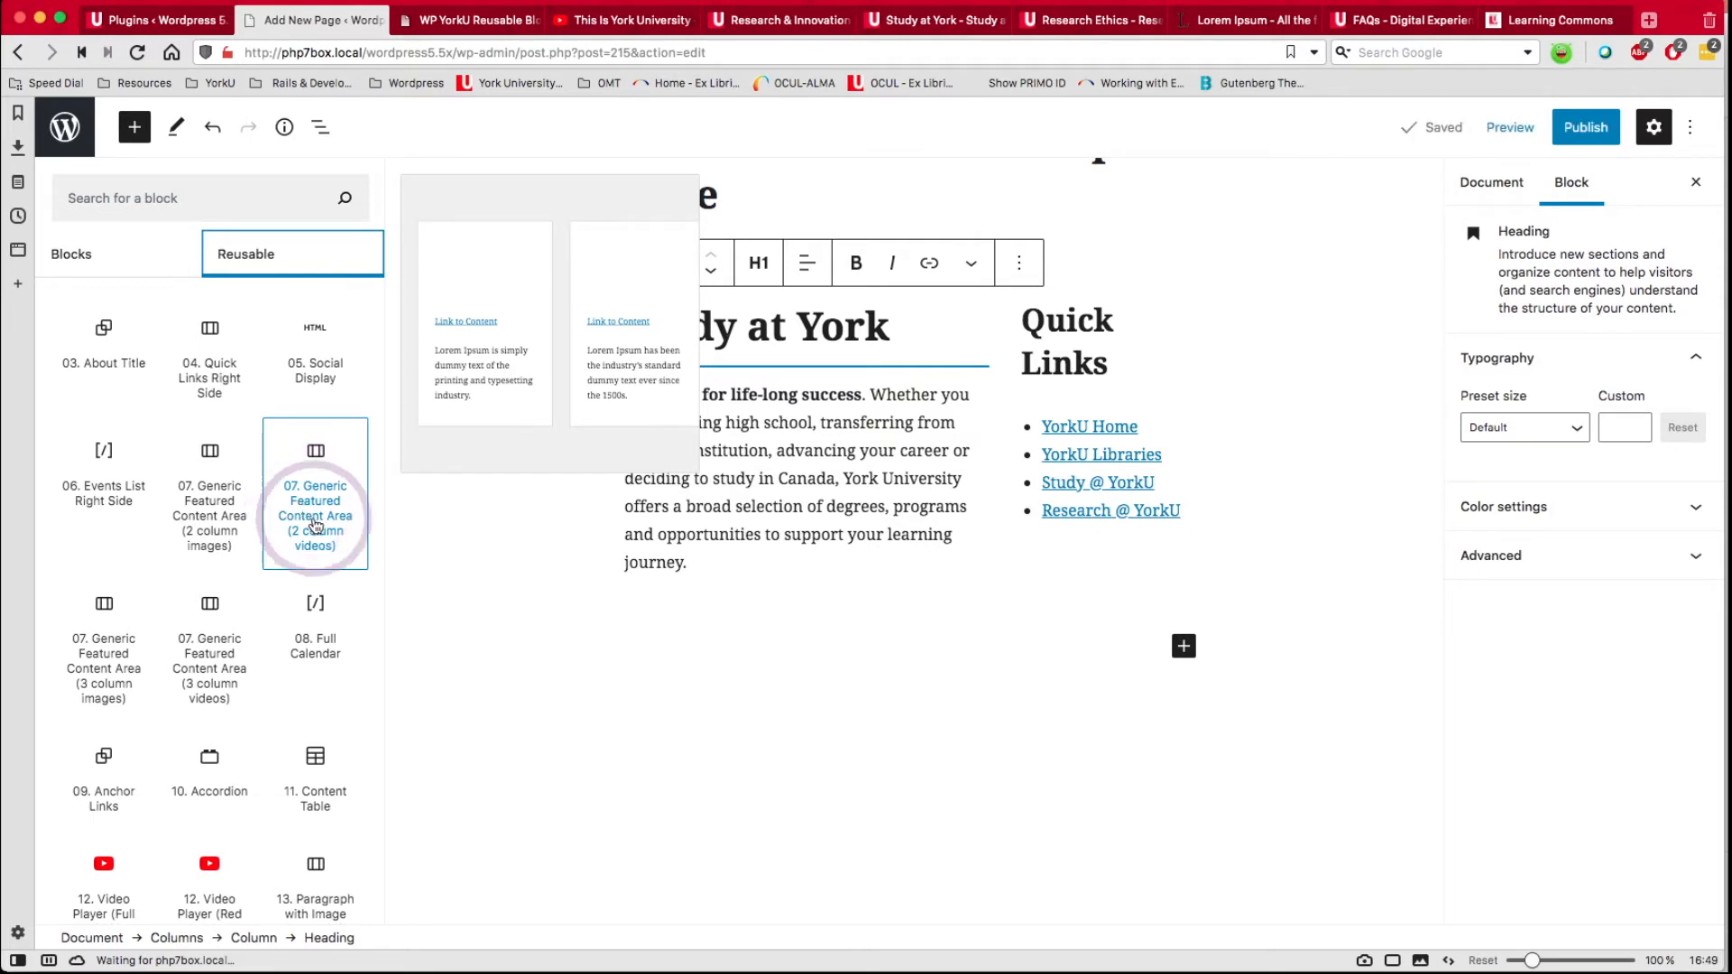
click(221, 533)
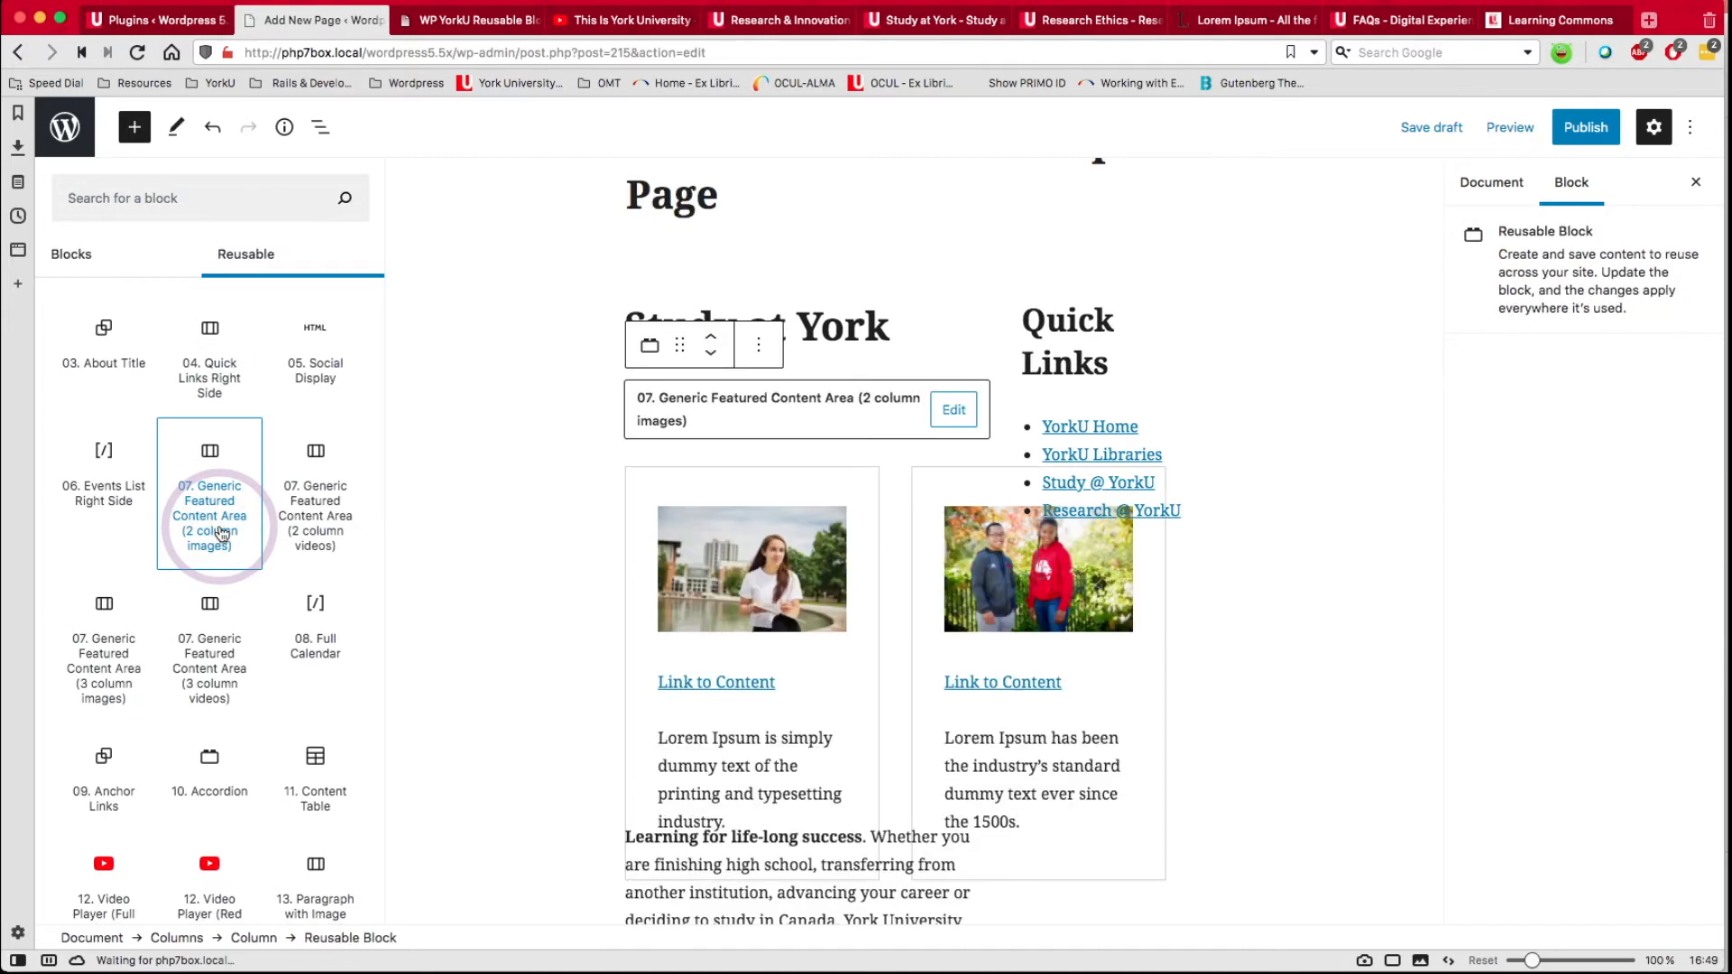
scroll(222, 533, down, 1)
scroll(222, 533, down, 2)
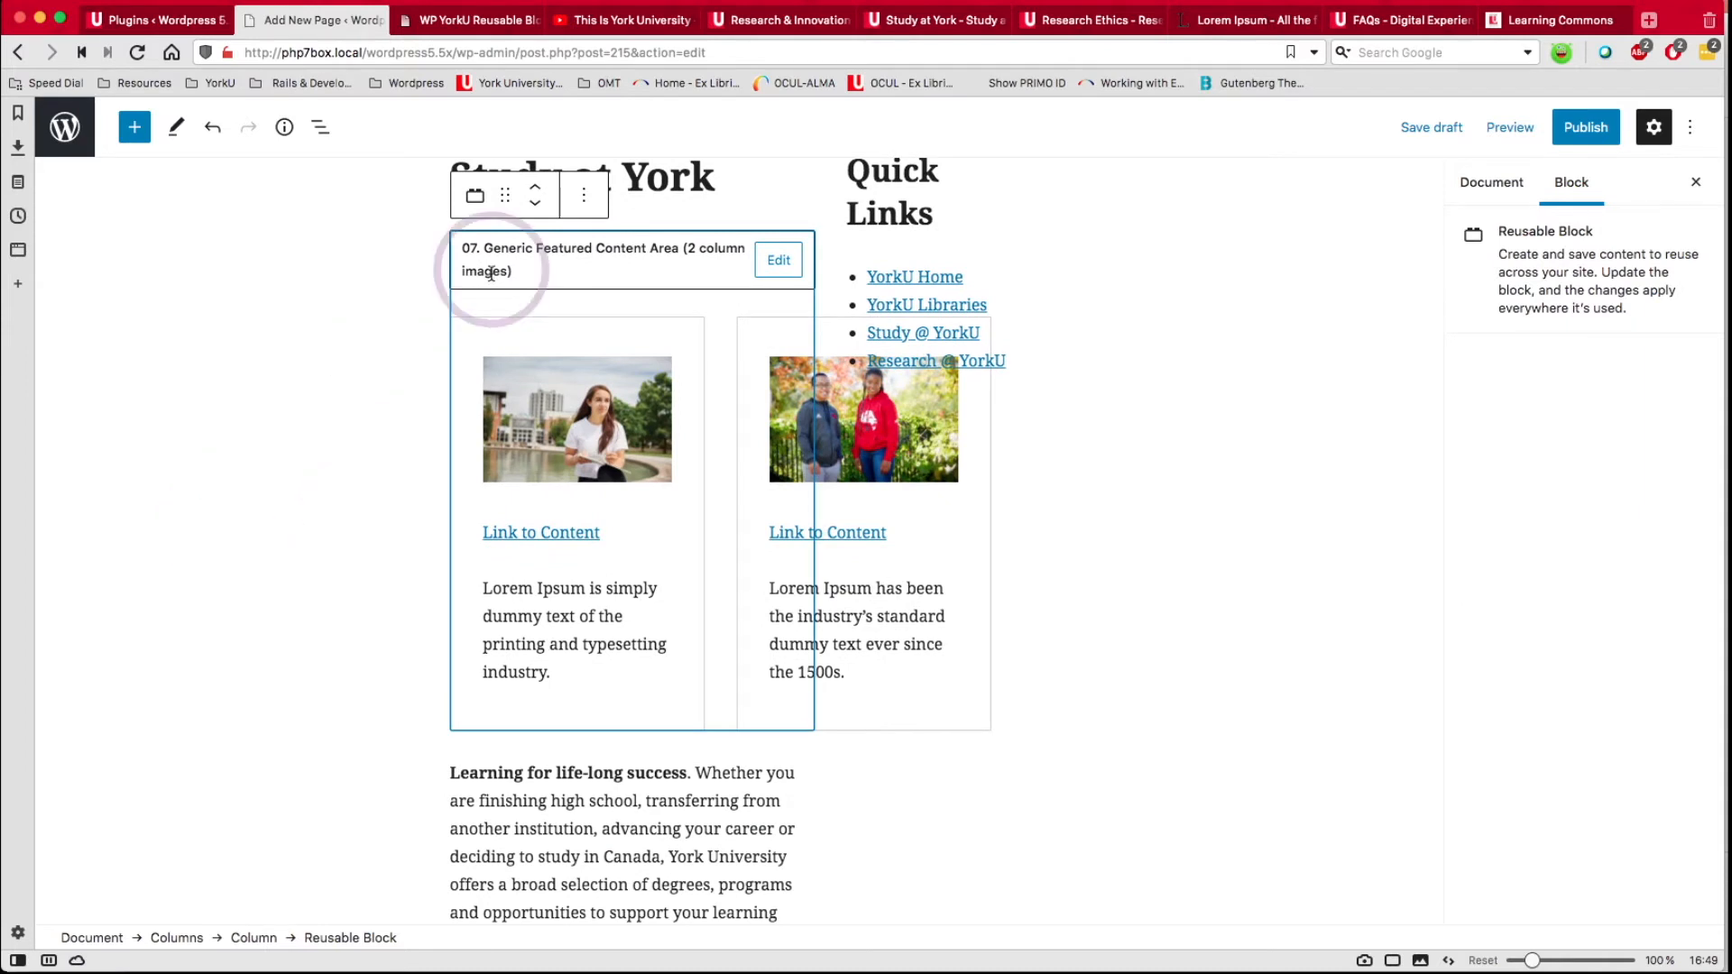
click(536, 207)
scroll(787, 409, up, 6)
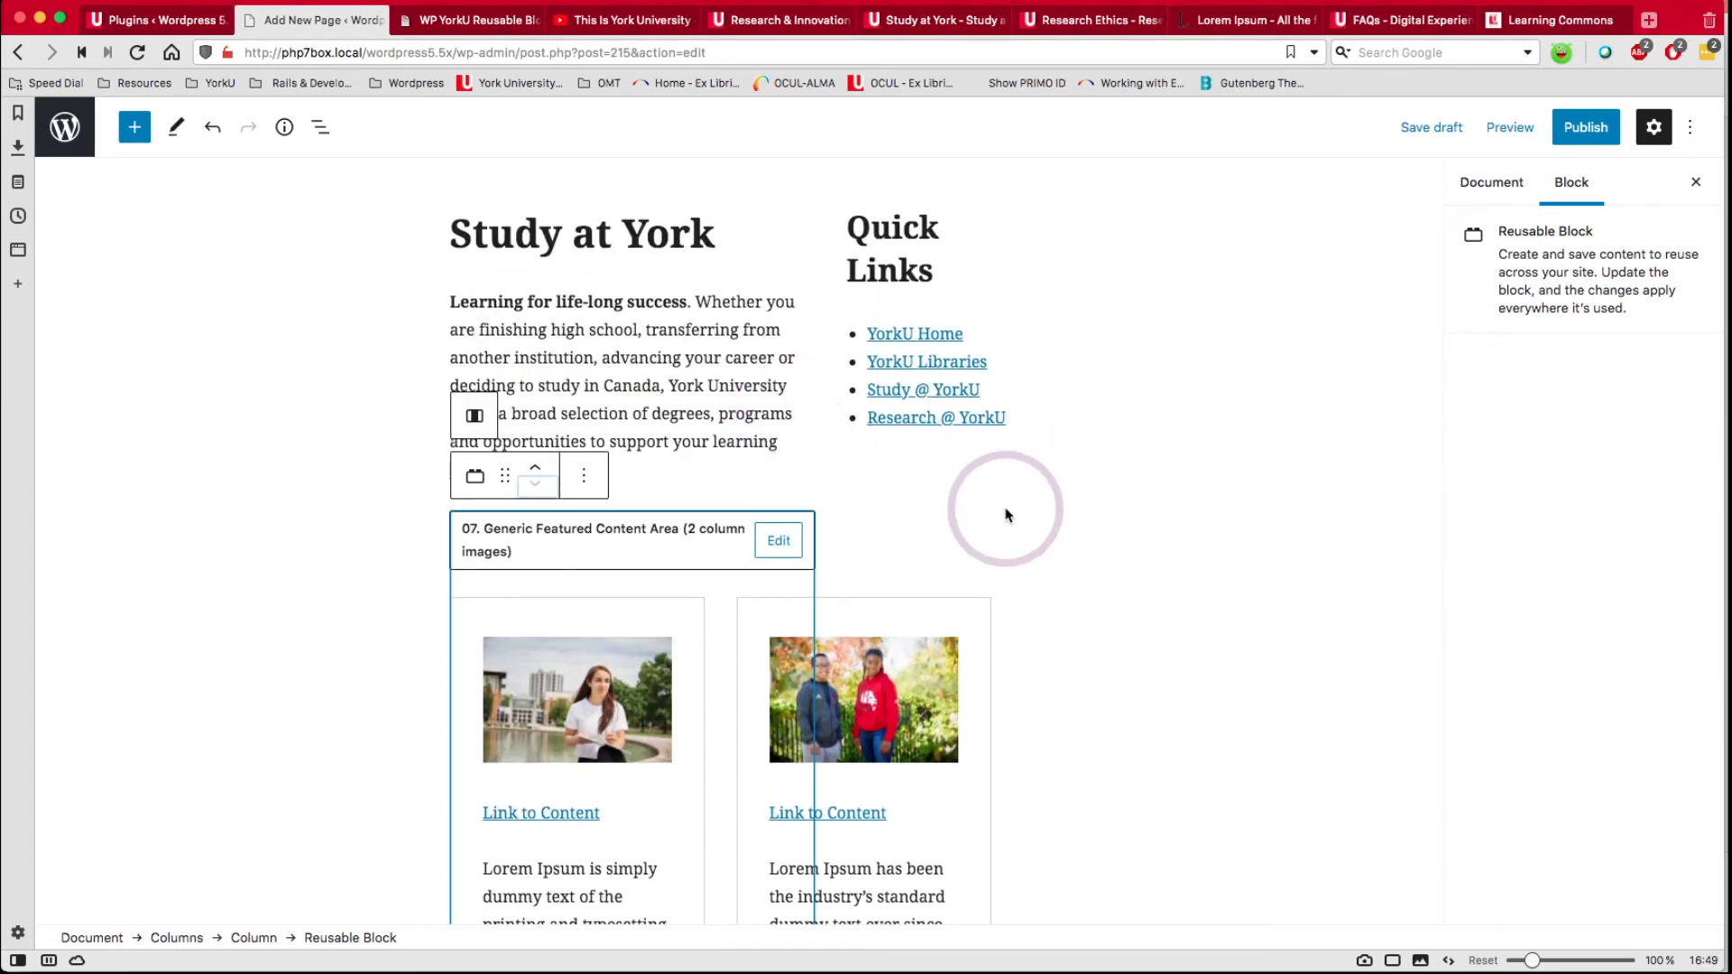
Preview the page in a new browser tab to check the featured content block, and return to the editor.
click(1509, 126)
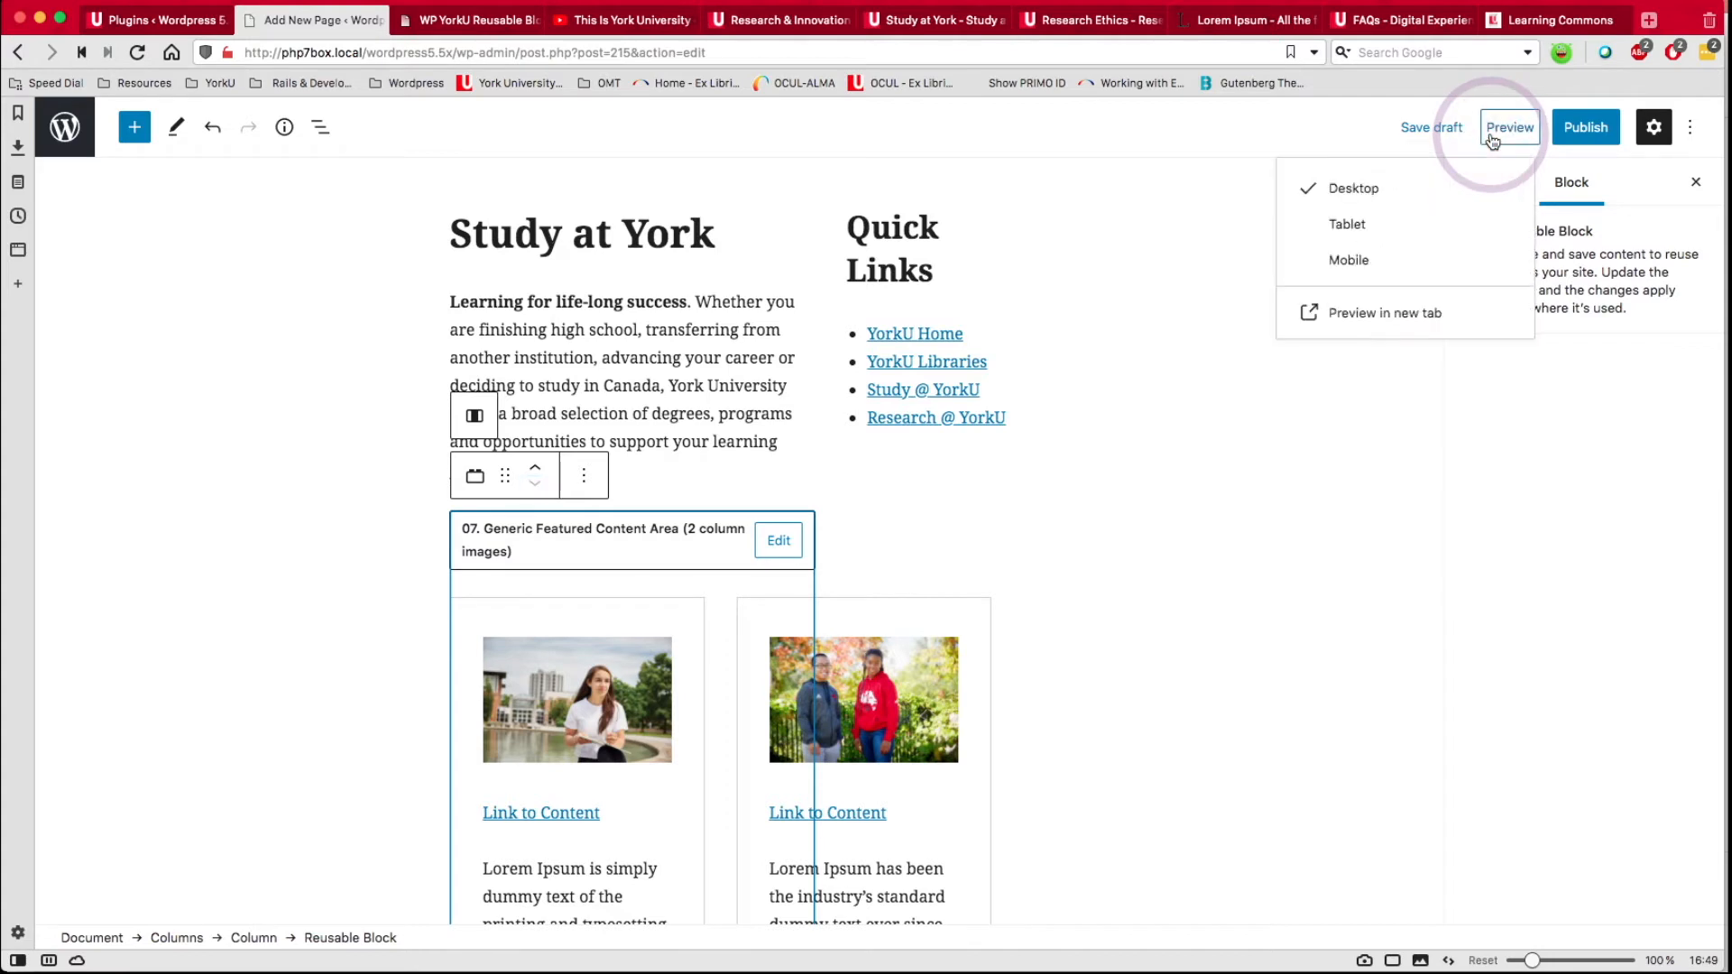
click(1337, 315)
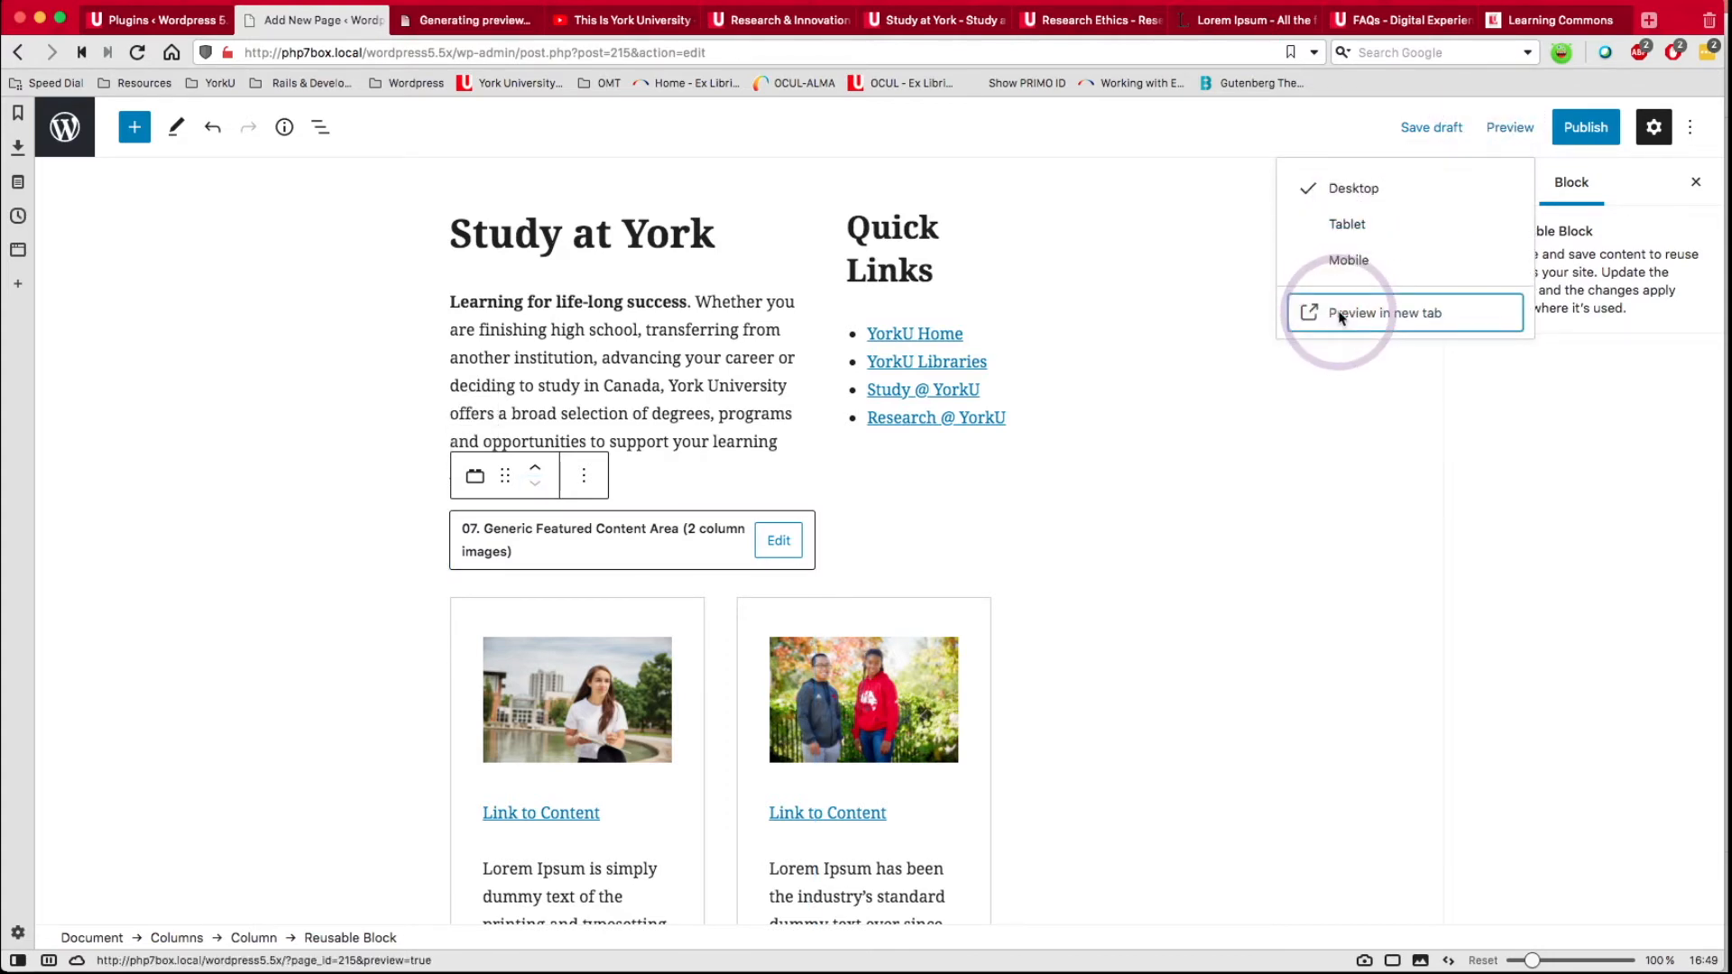
click(485, 21)
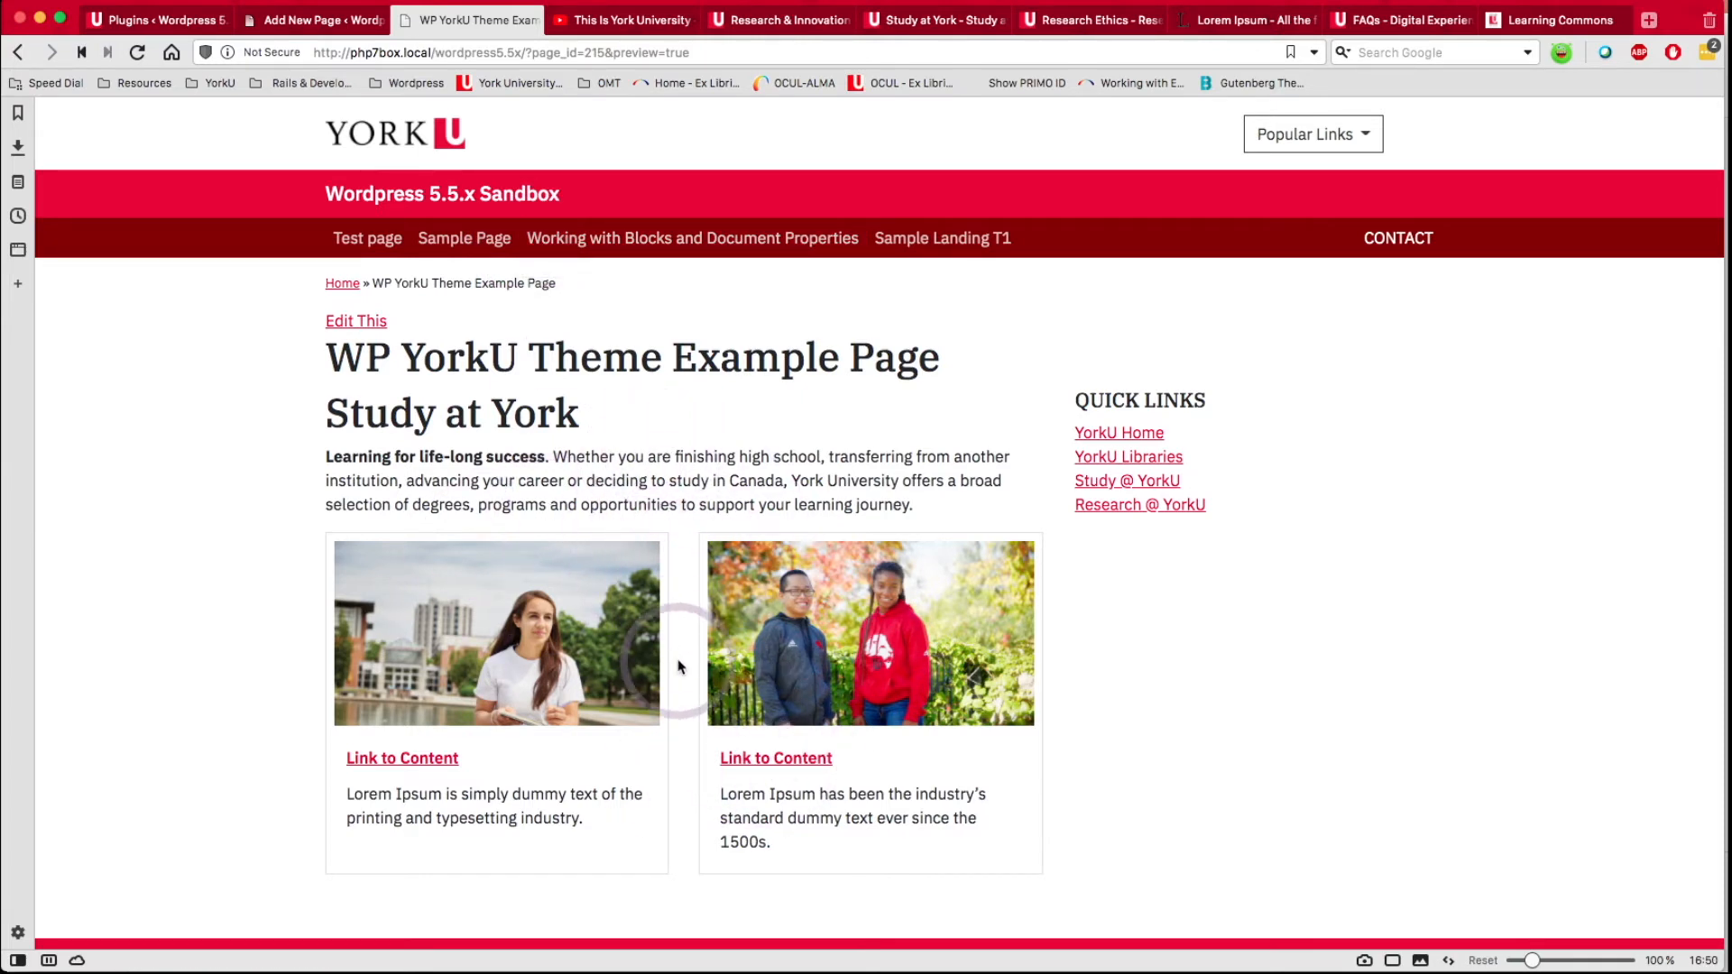
click(332, 25)
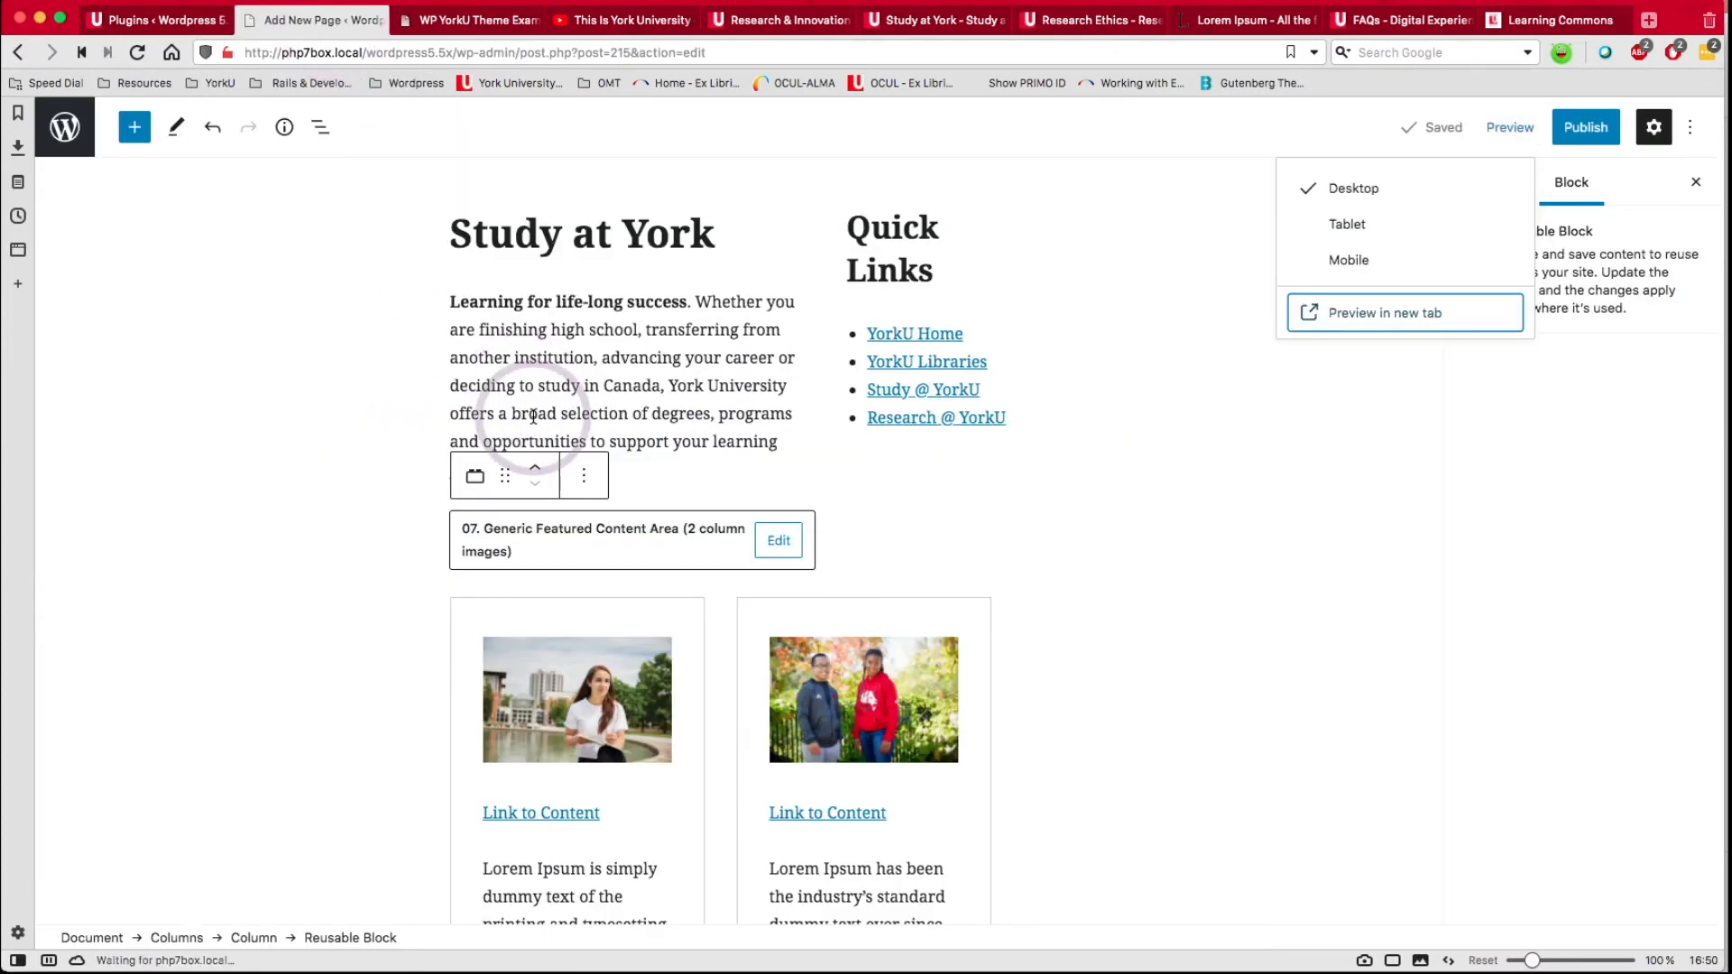
Try to move the featured content block out of the Study at York column.
drag(505, 476, 502, 473)
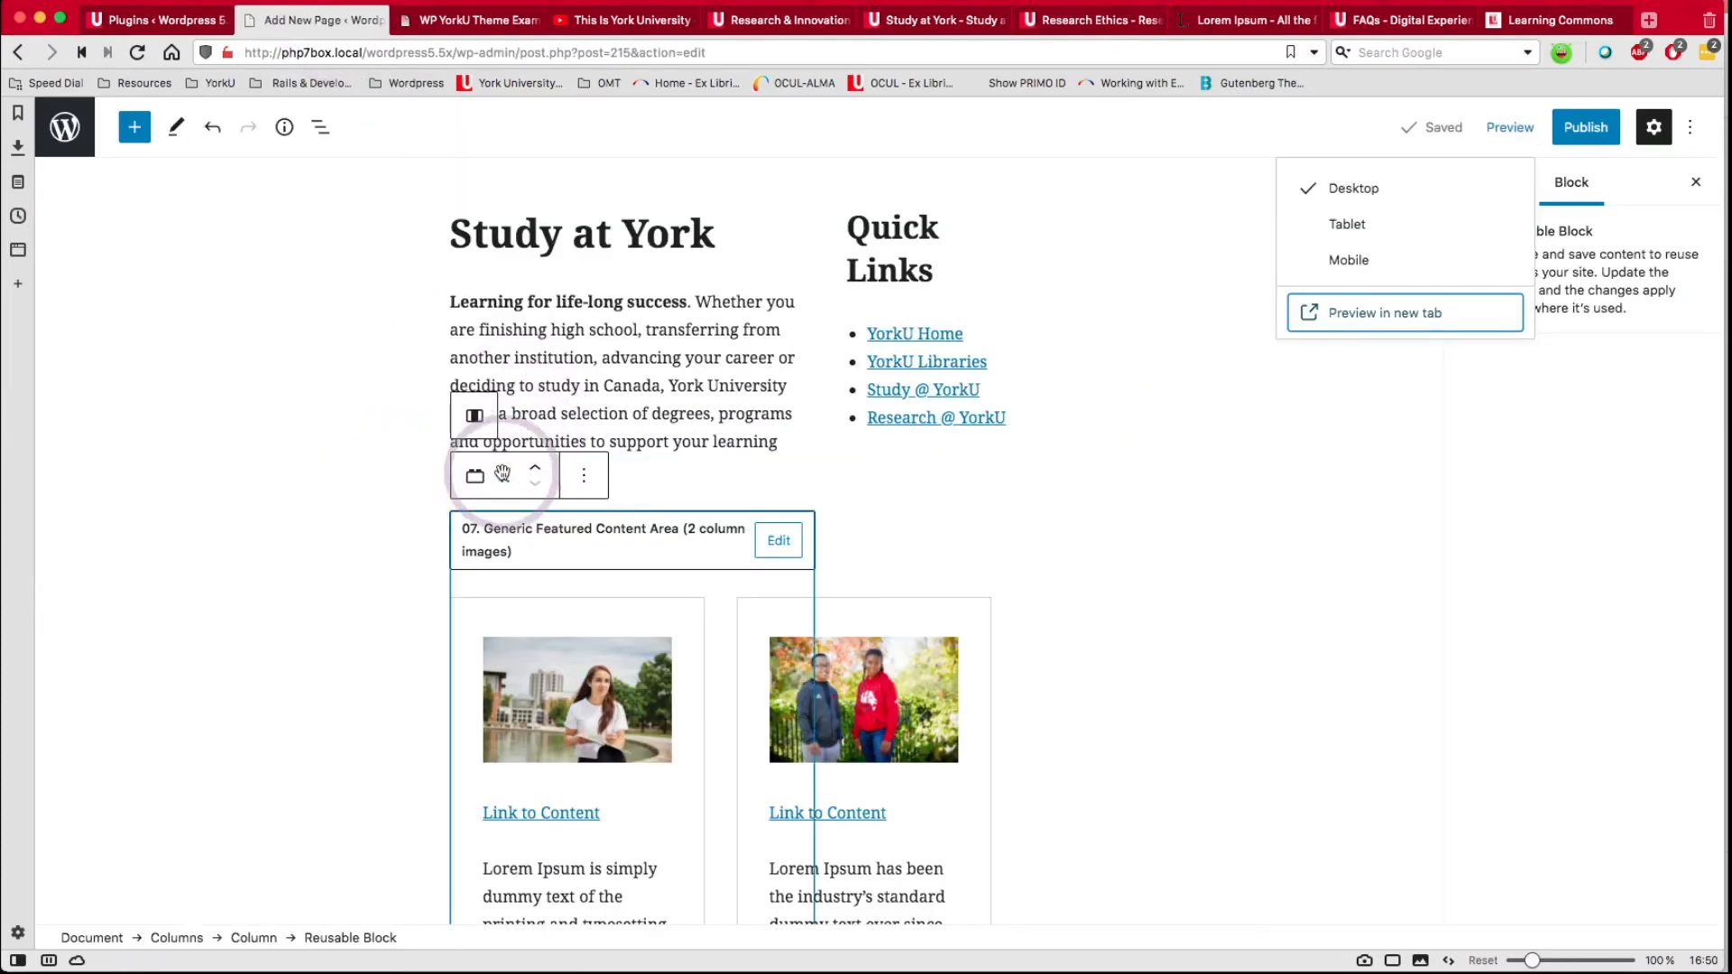
click(504, 475)
drag(504, 476, 529, 553)
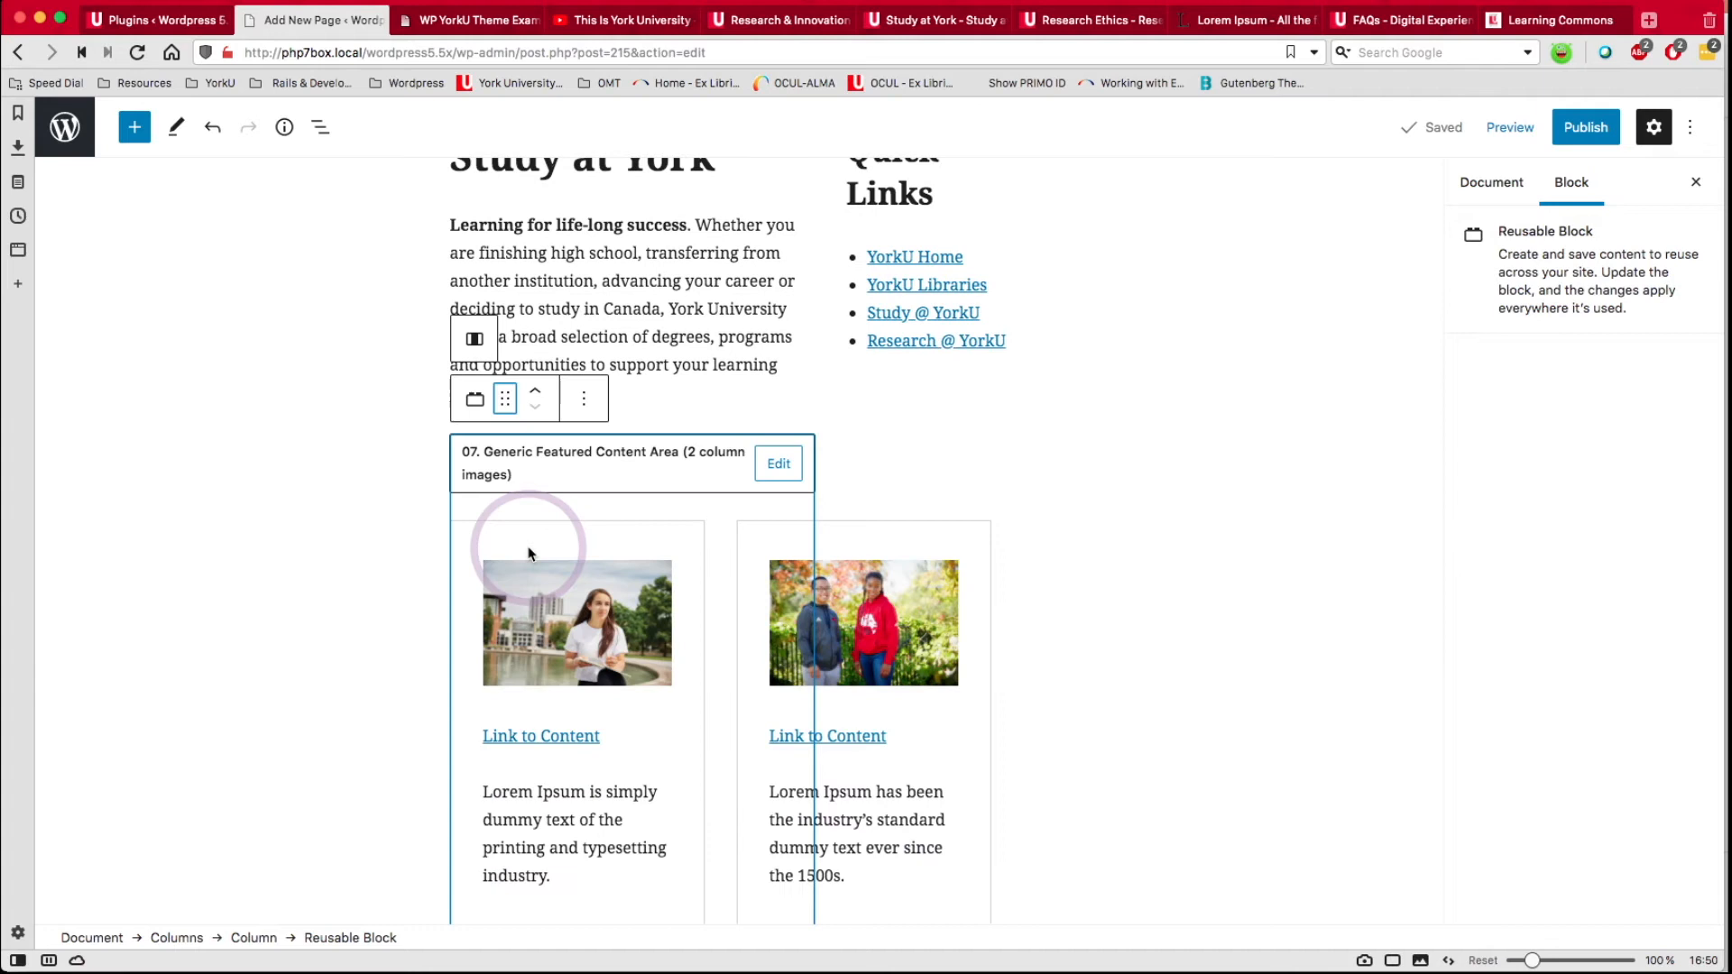
click(1512, 129)
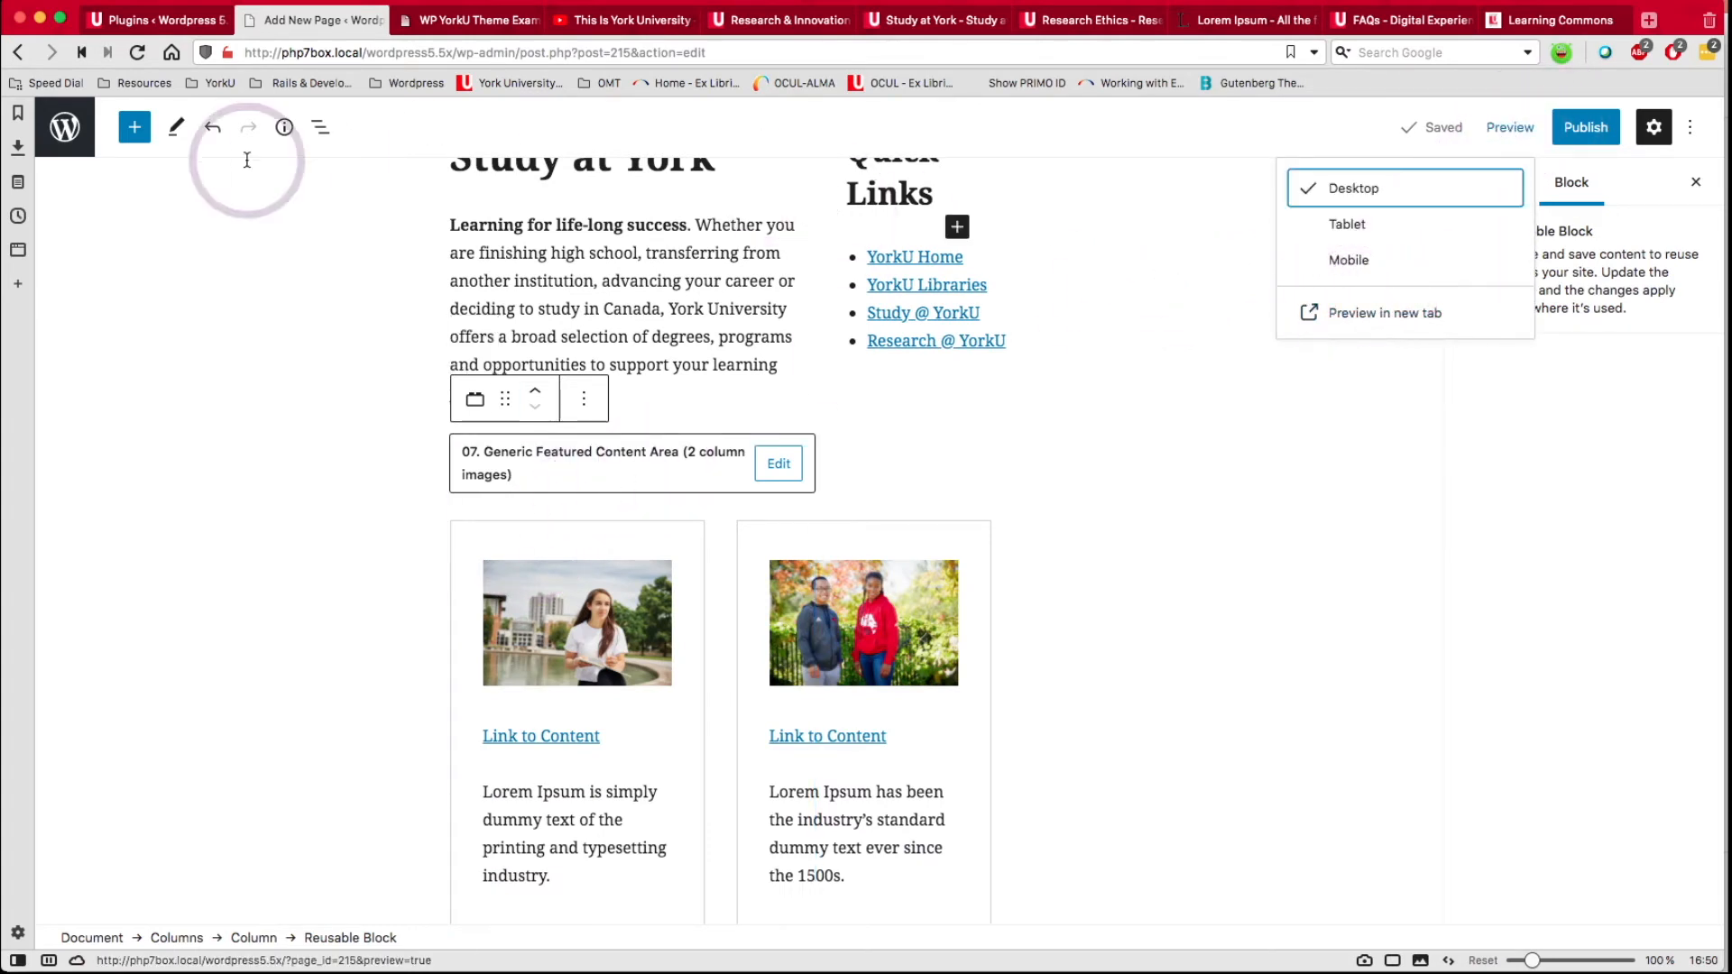
Check the block hierarchy and move the featured content block out of its column to below the Study at York and Quick Links columns.
click(320, 127)
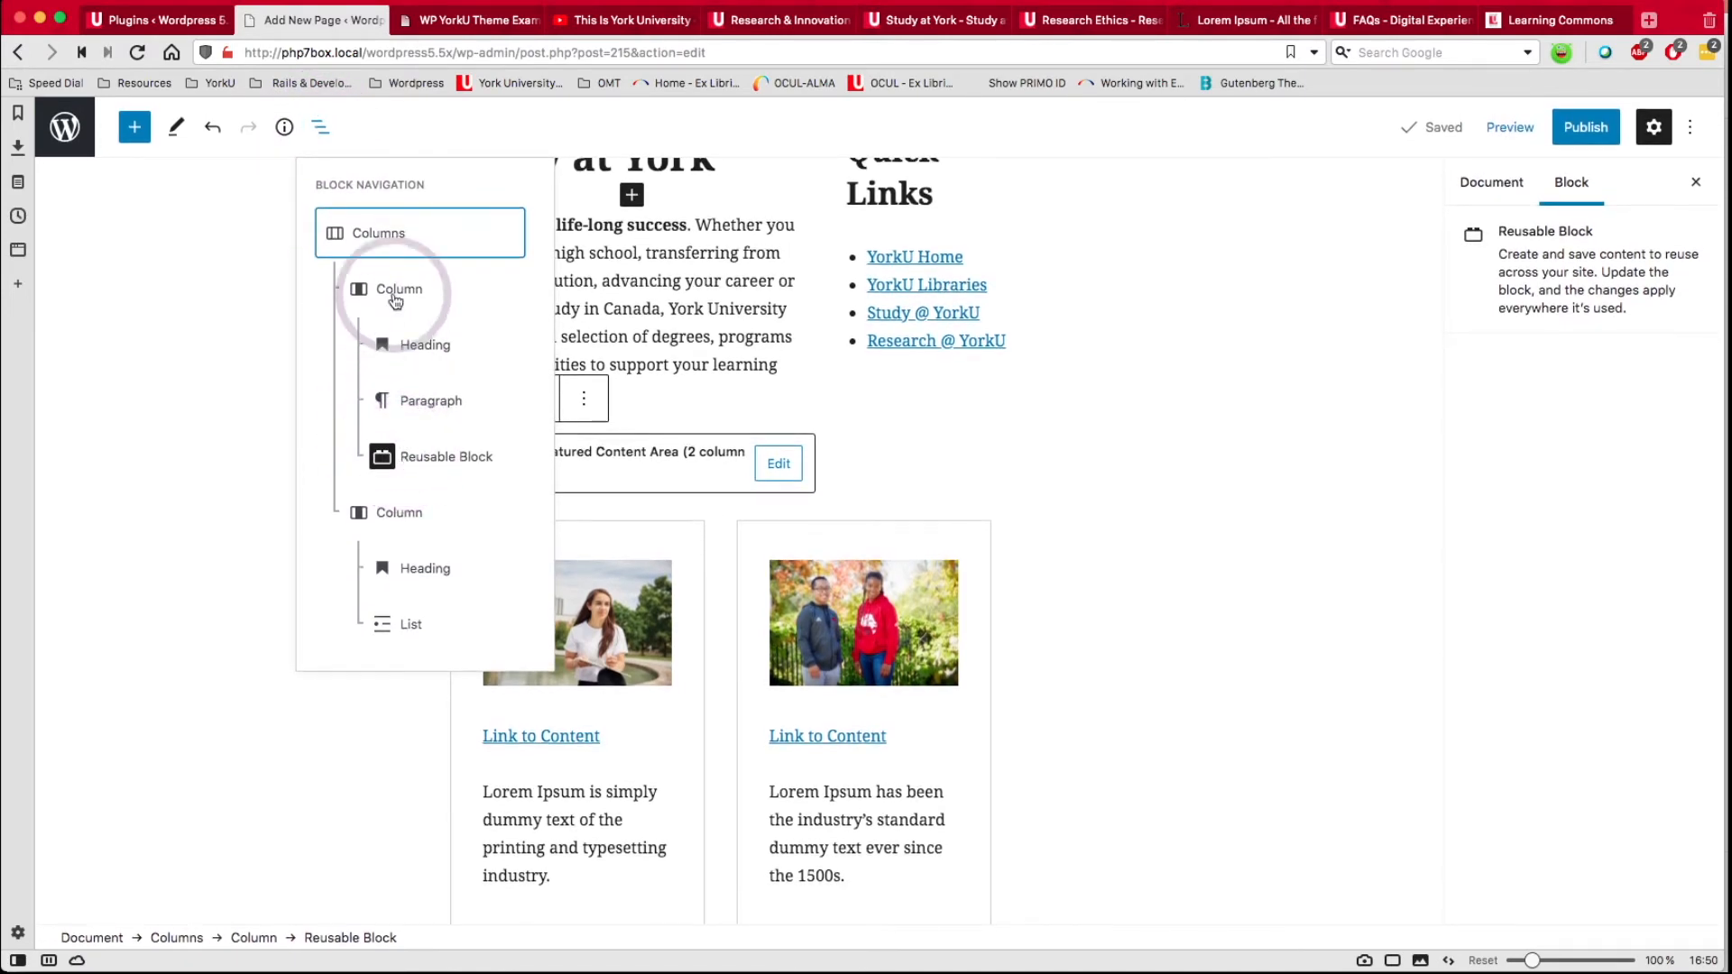
click(920, 466)
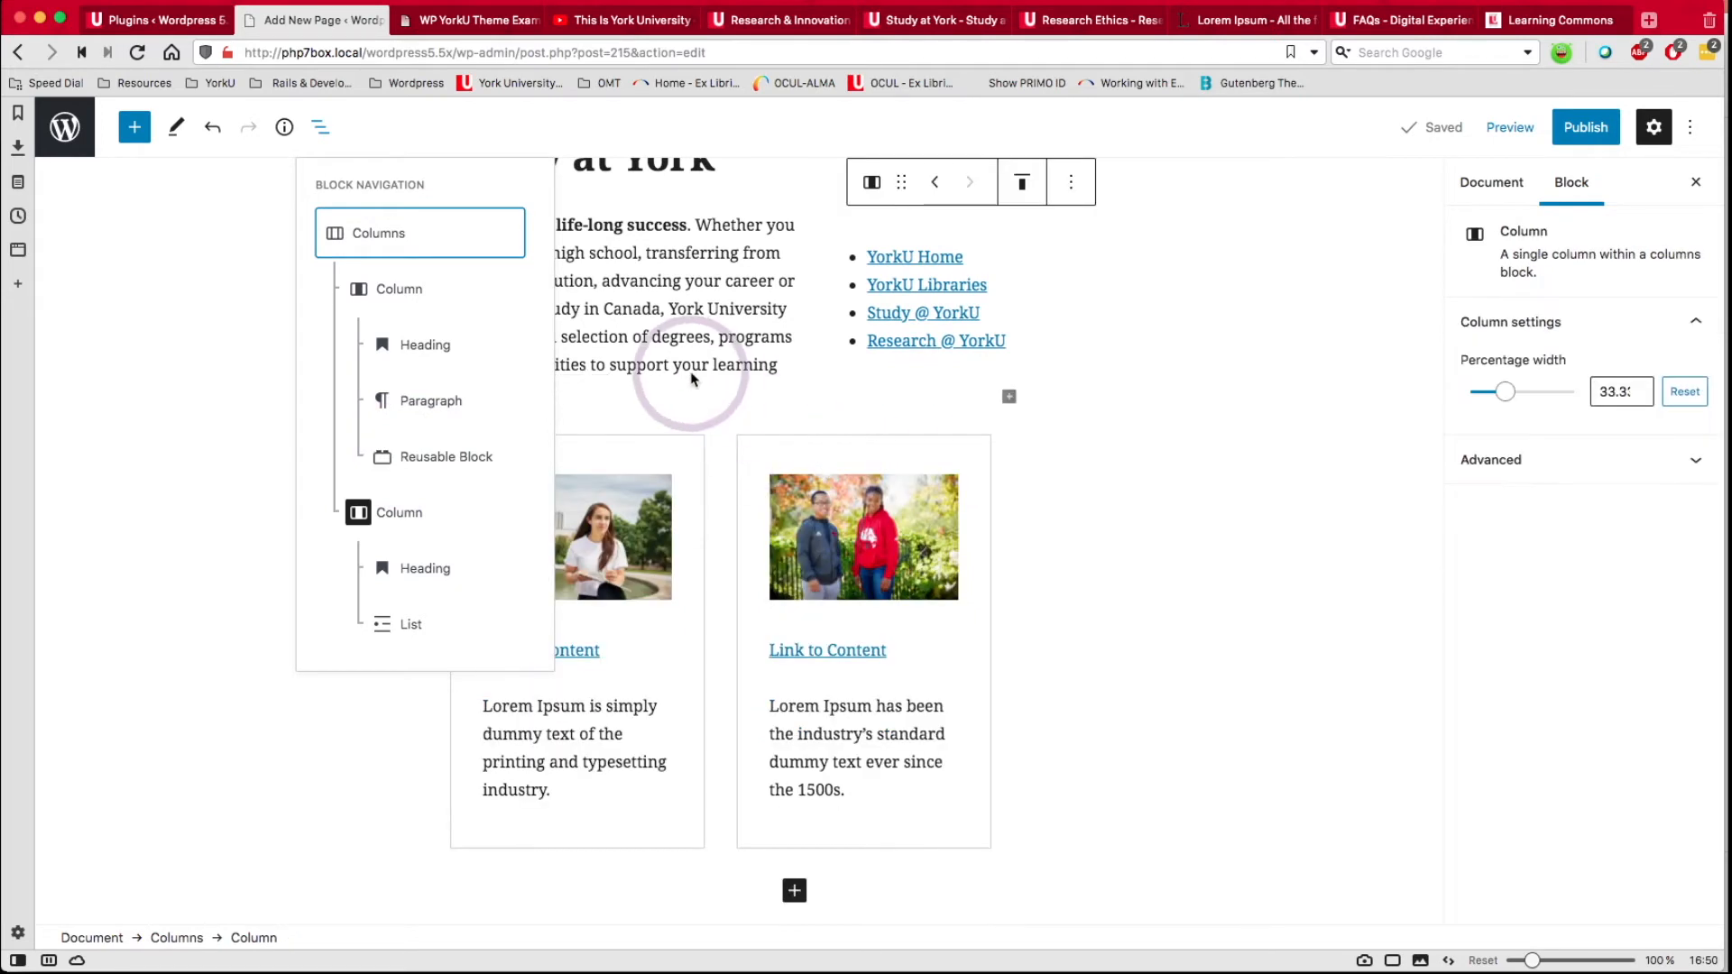
click(321, 126)
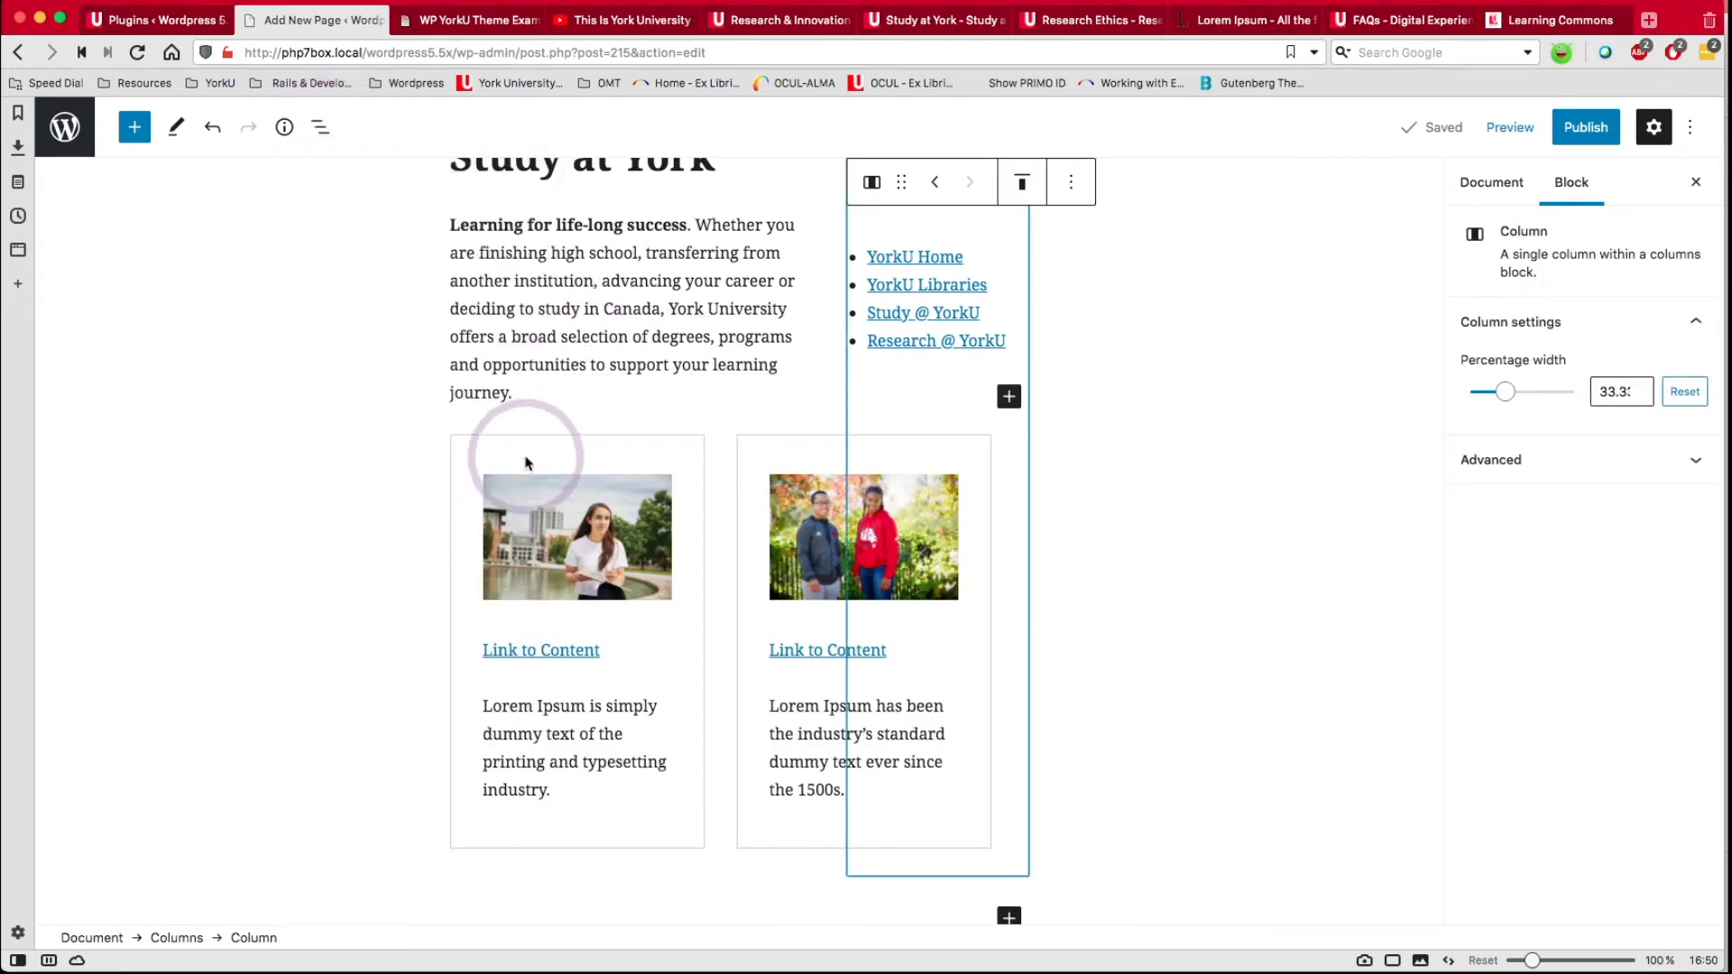
click(491, 452)
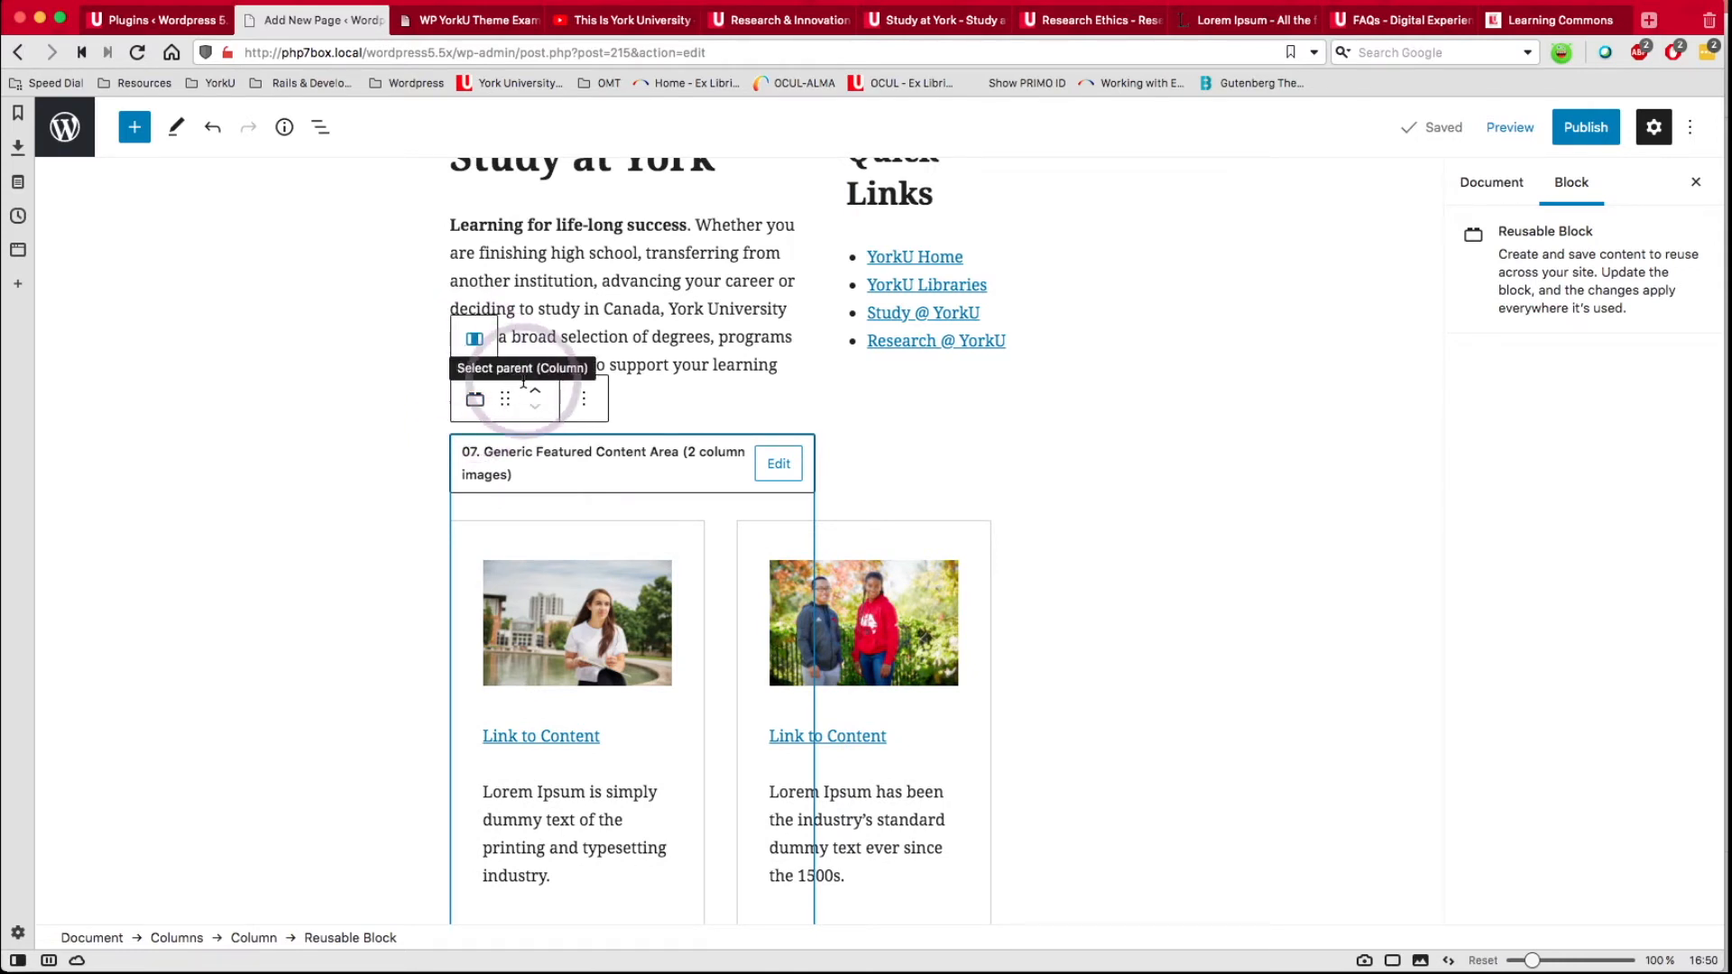
drag(503, 397, 488, 526)
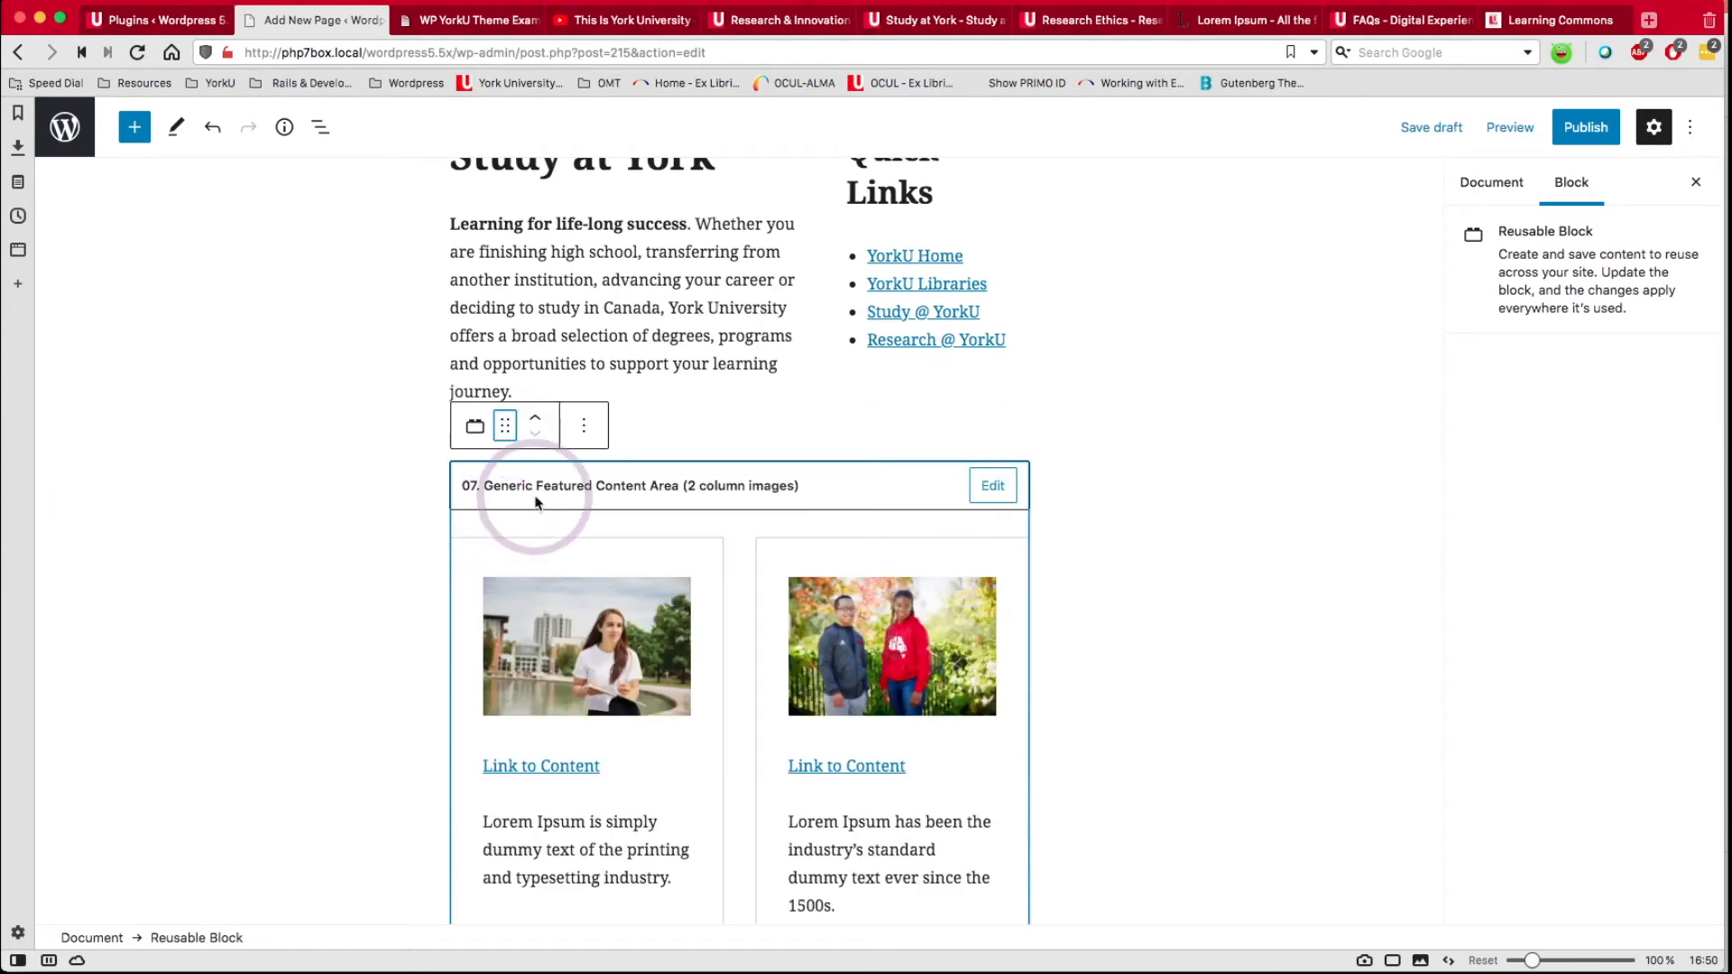
Convert the reusable featured content block to a regular block.
click(588, 429)
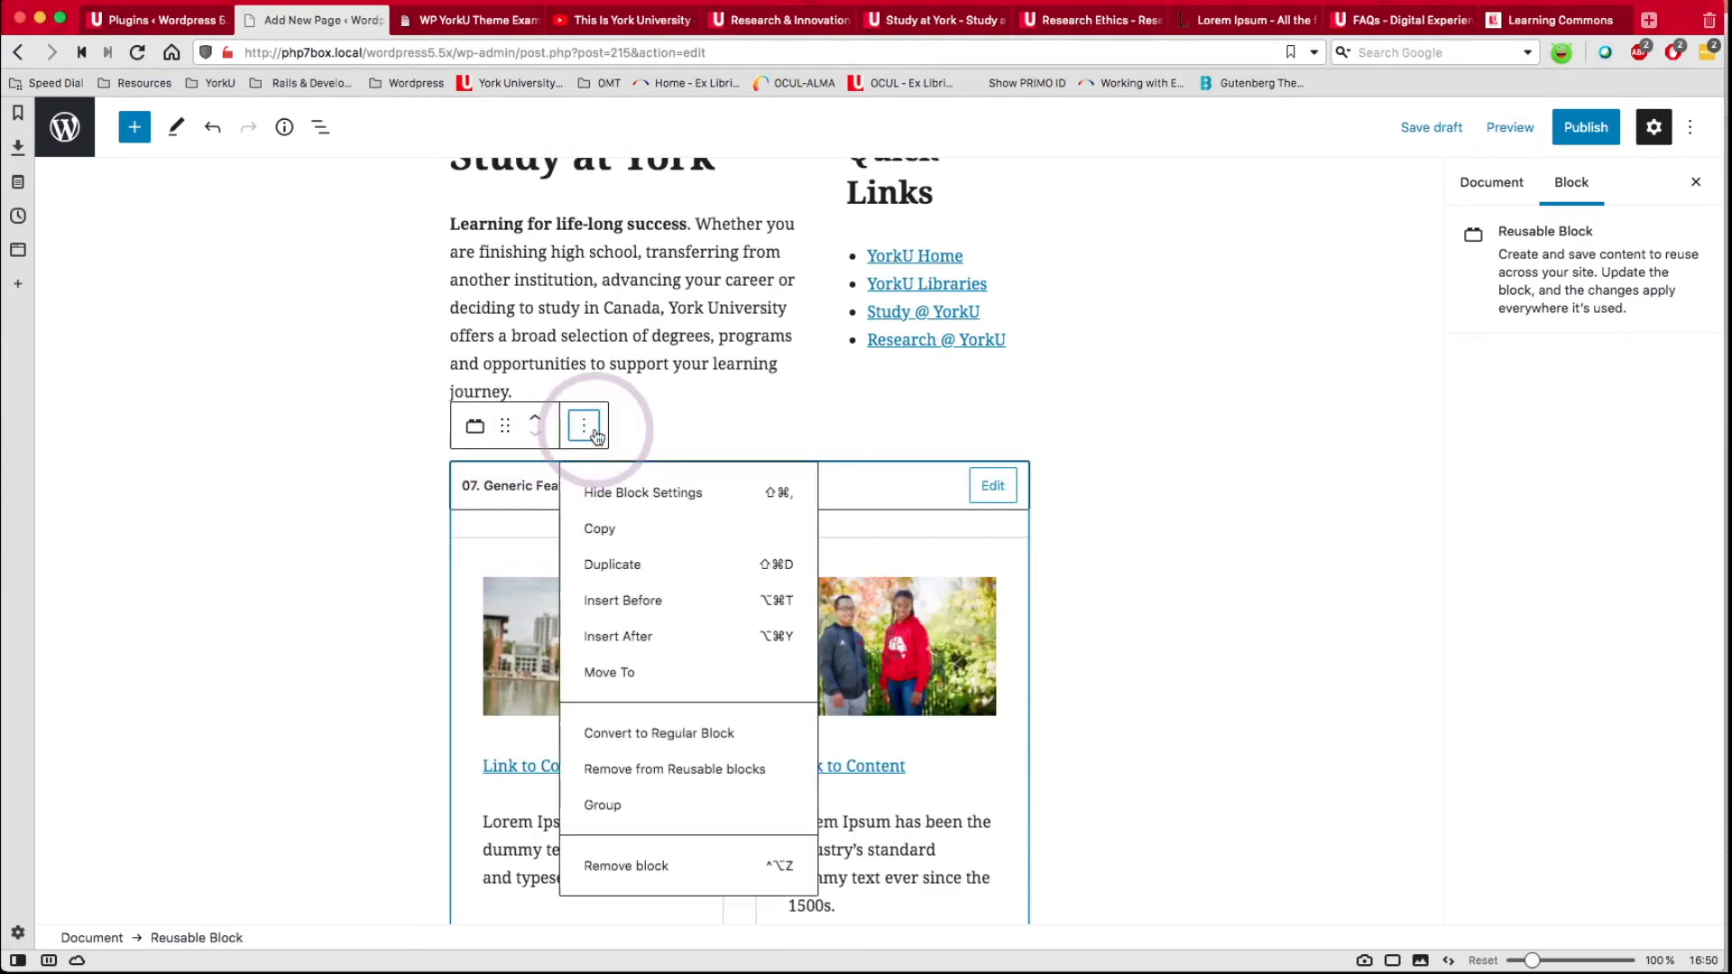
click(647, 738)
click(886, 399)
Examine the block hierarchy of the converted two-column featured content.
click(1514, 130)
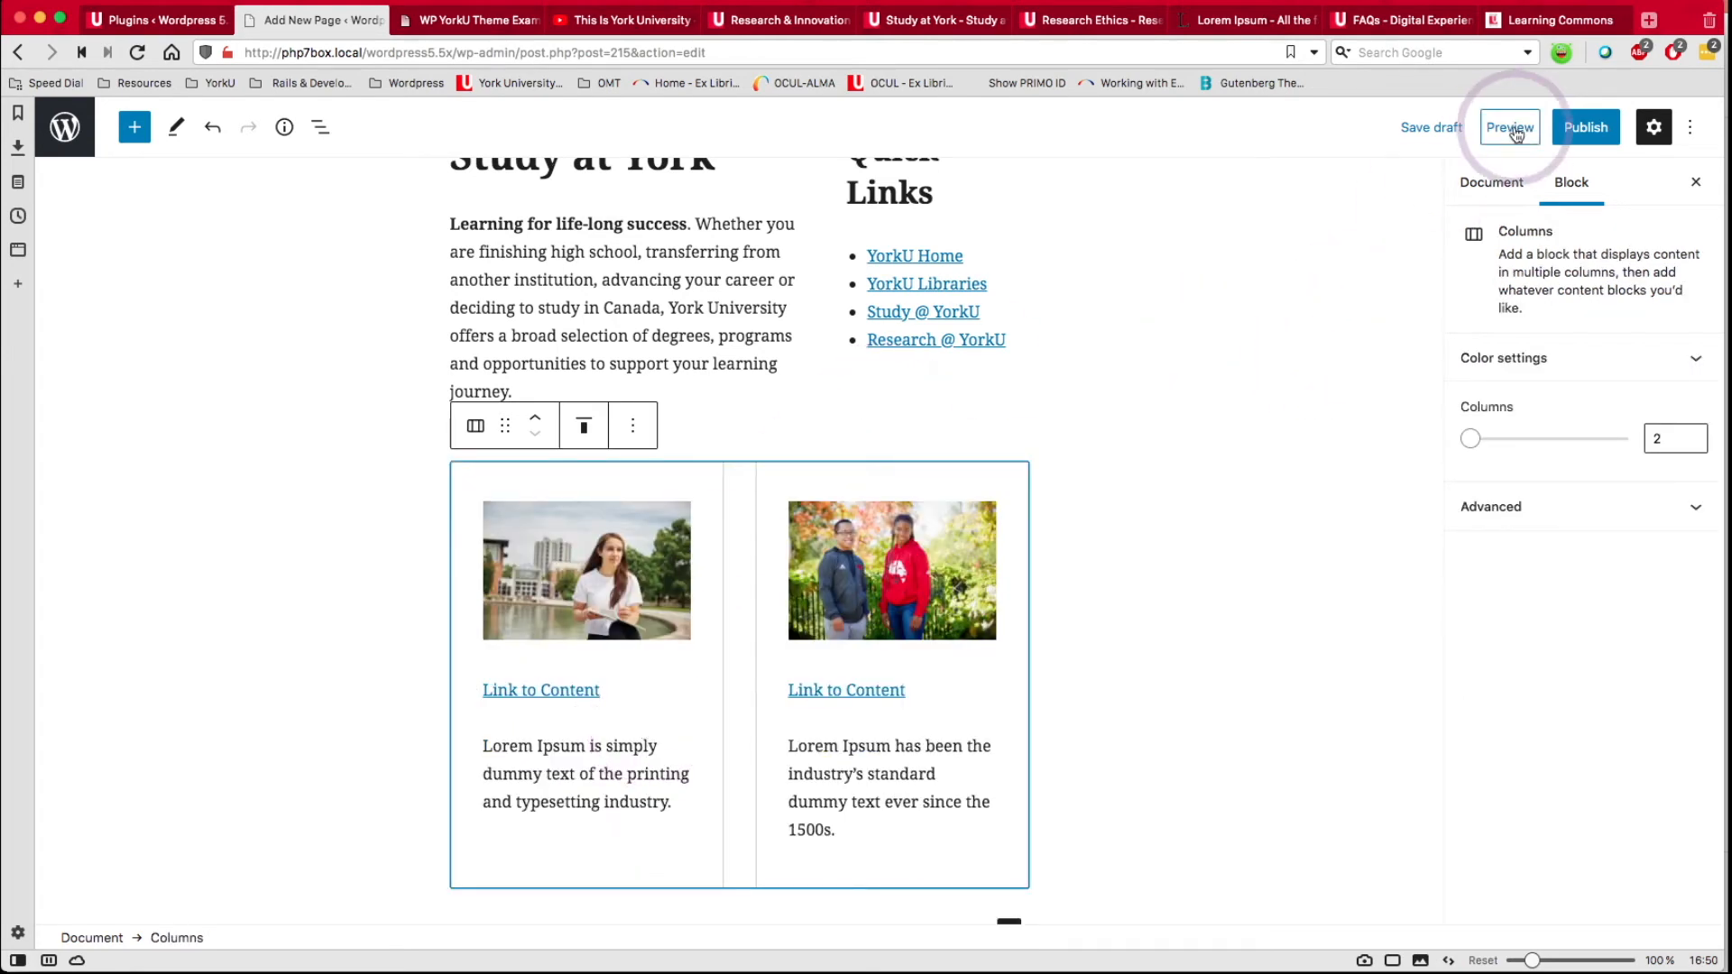
click(337, 127)
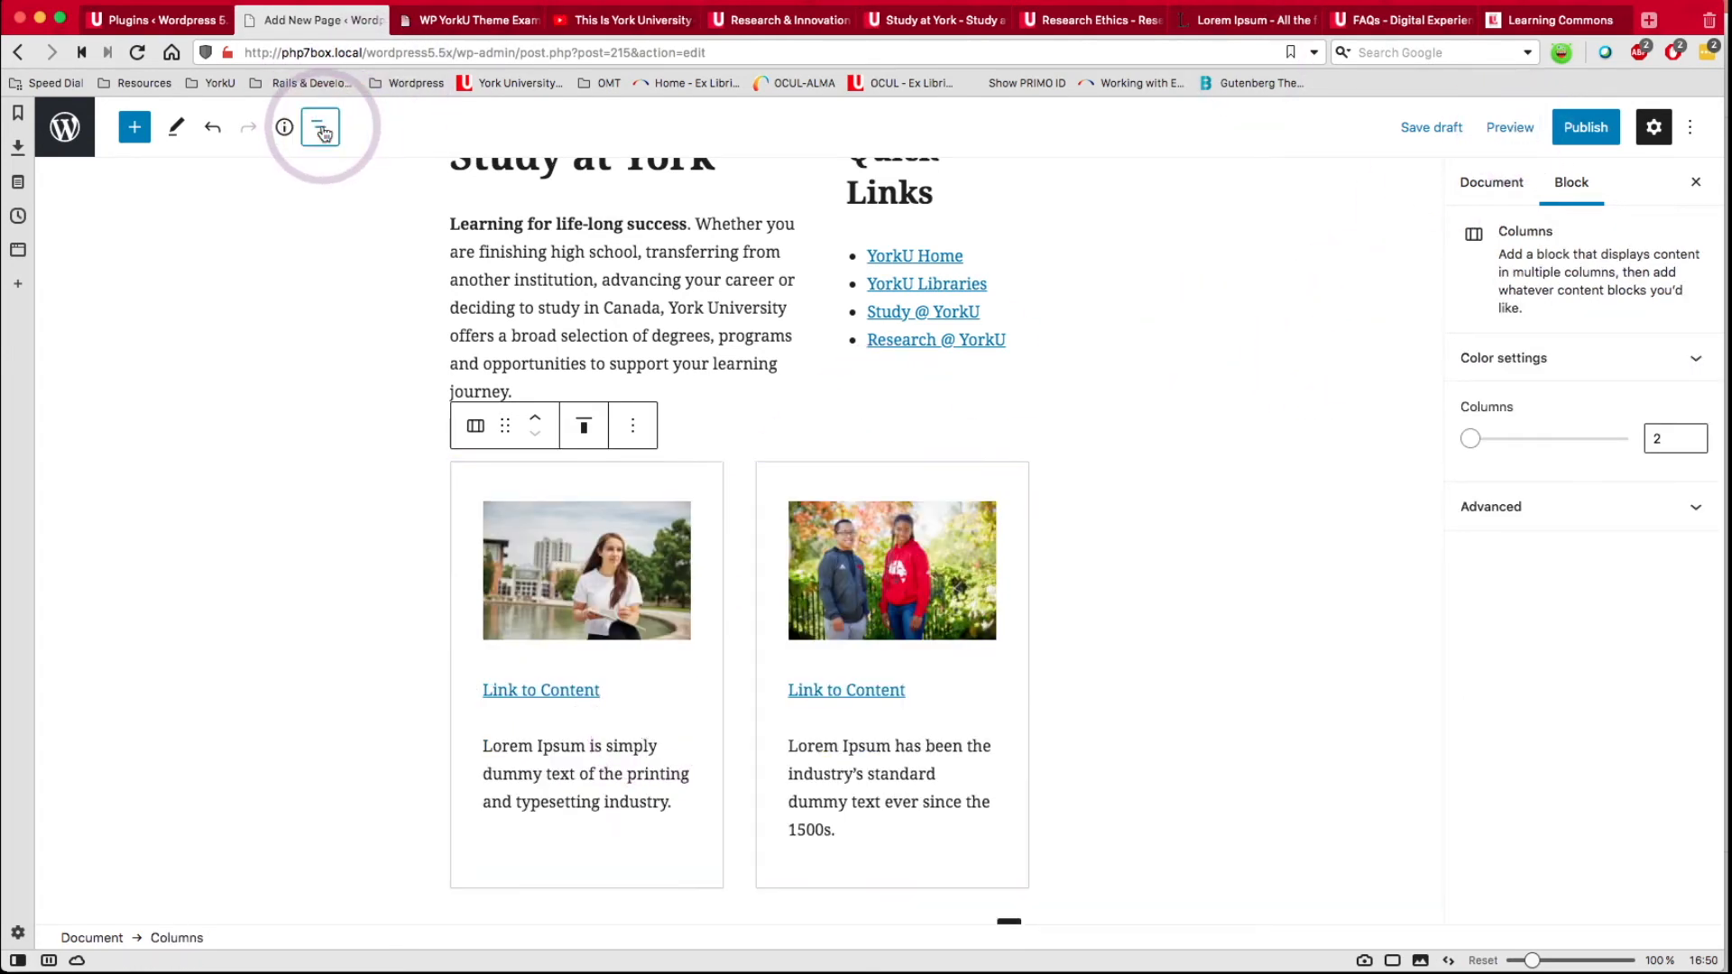
click(321, 129)
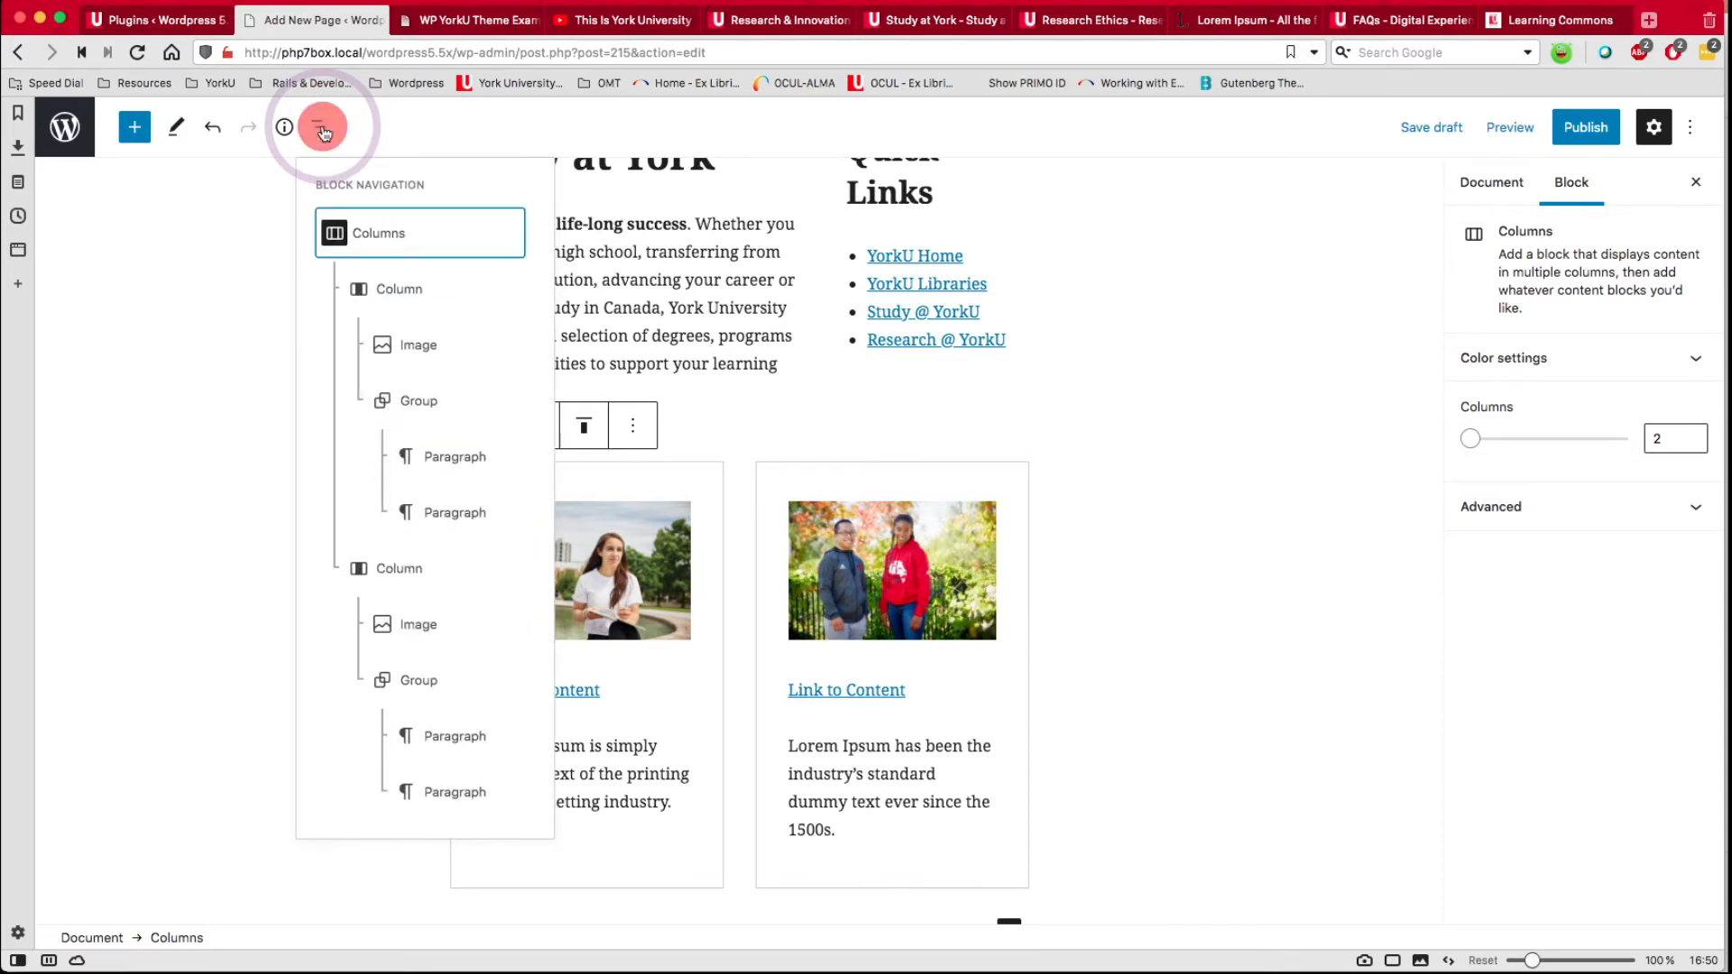
click(323, 132)
Preview the page in a new browser tab and examine the width and layout of the two featured content cards.
click(1513, 133)
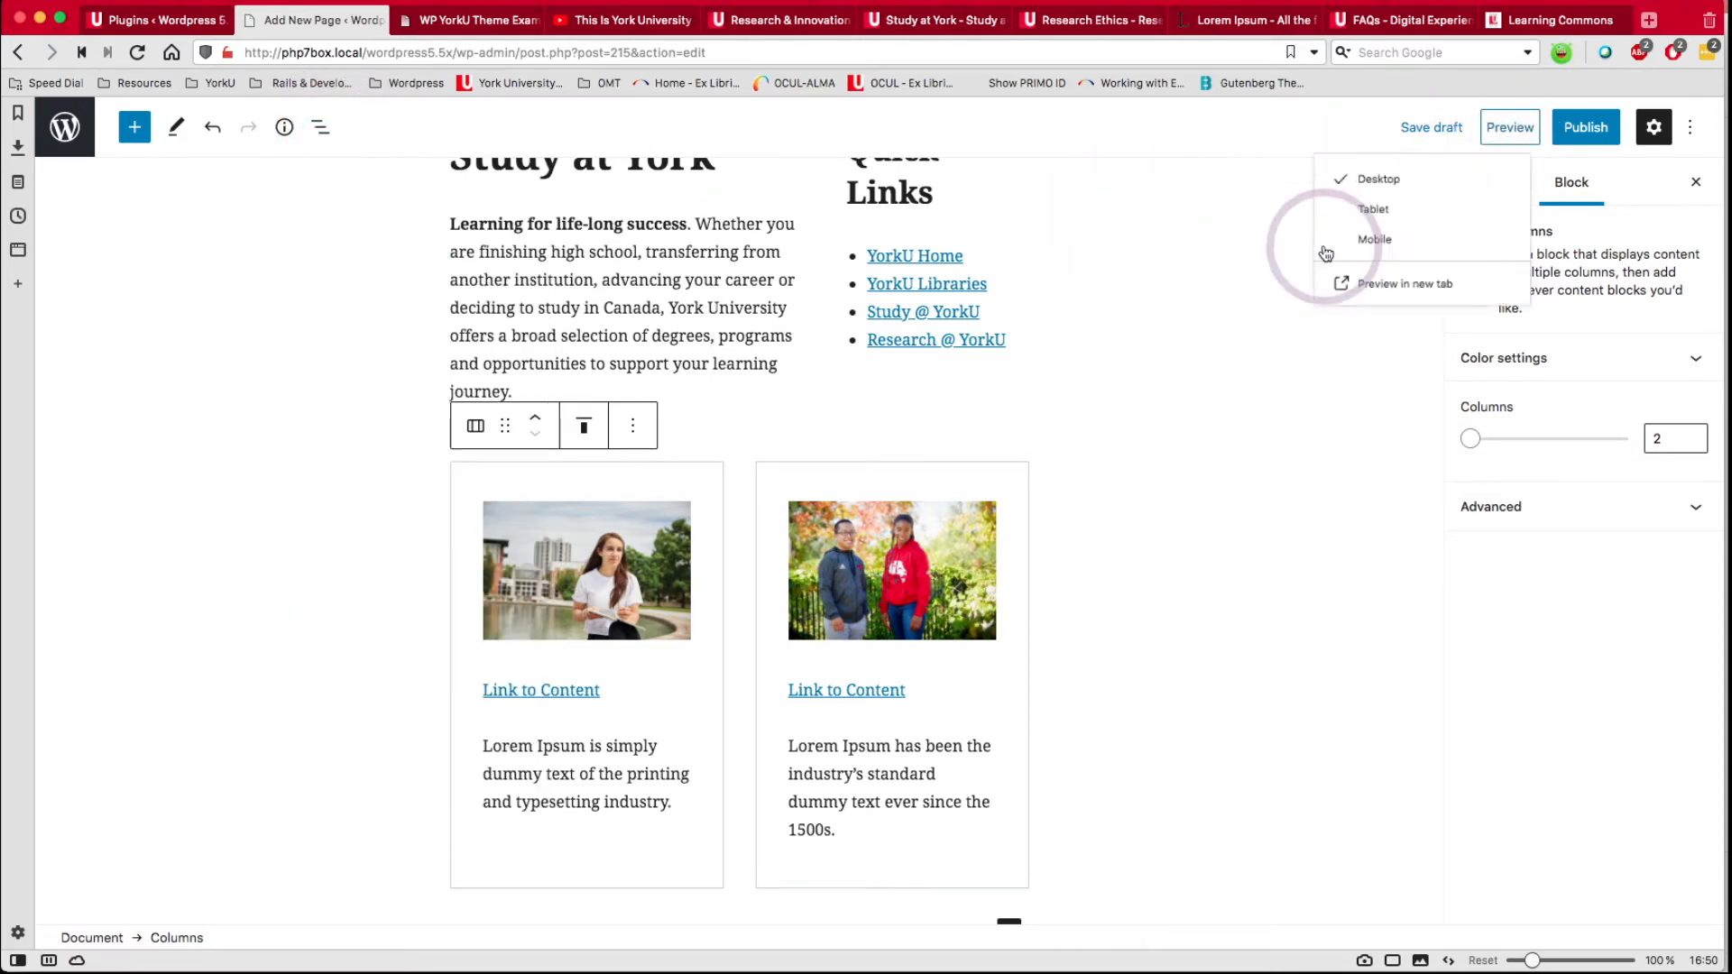
click(1347, 316)
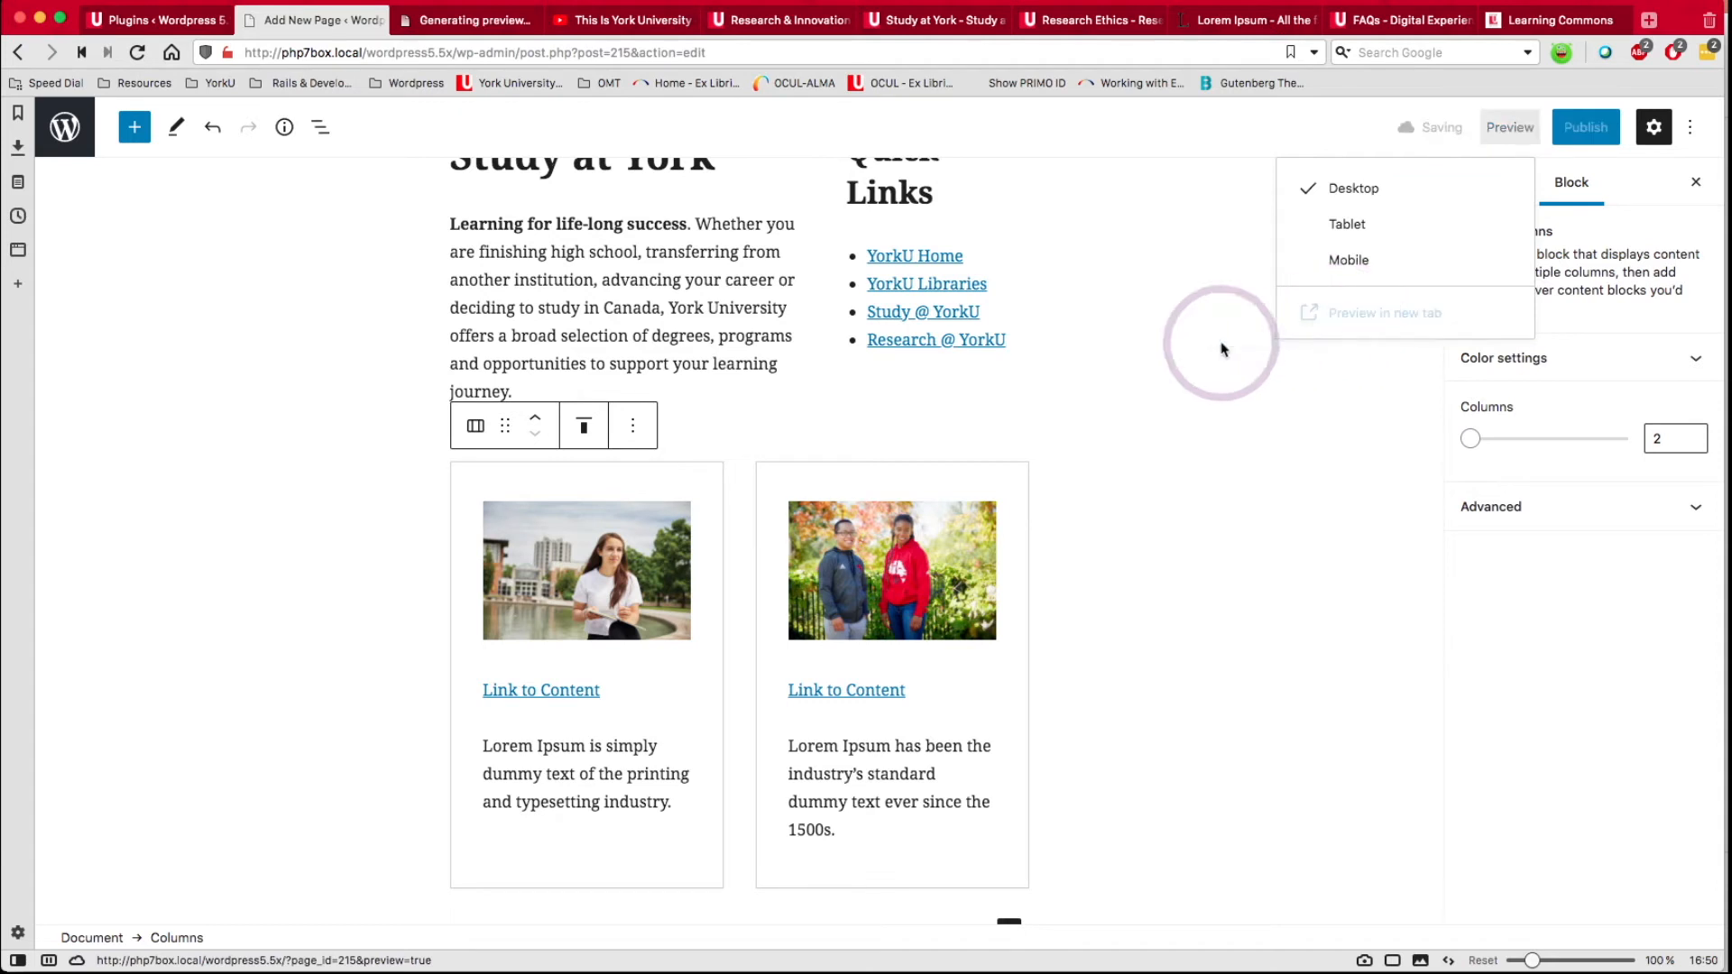
click(478, 20)
click(506, 325)
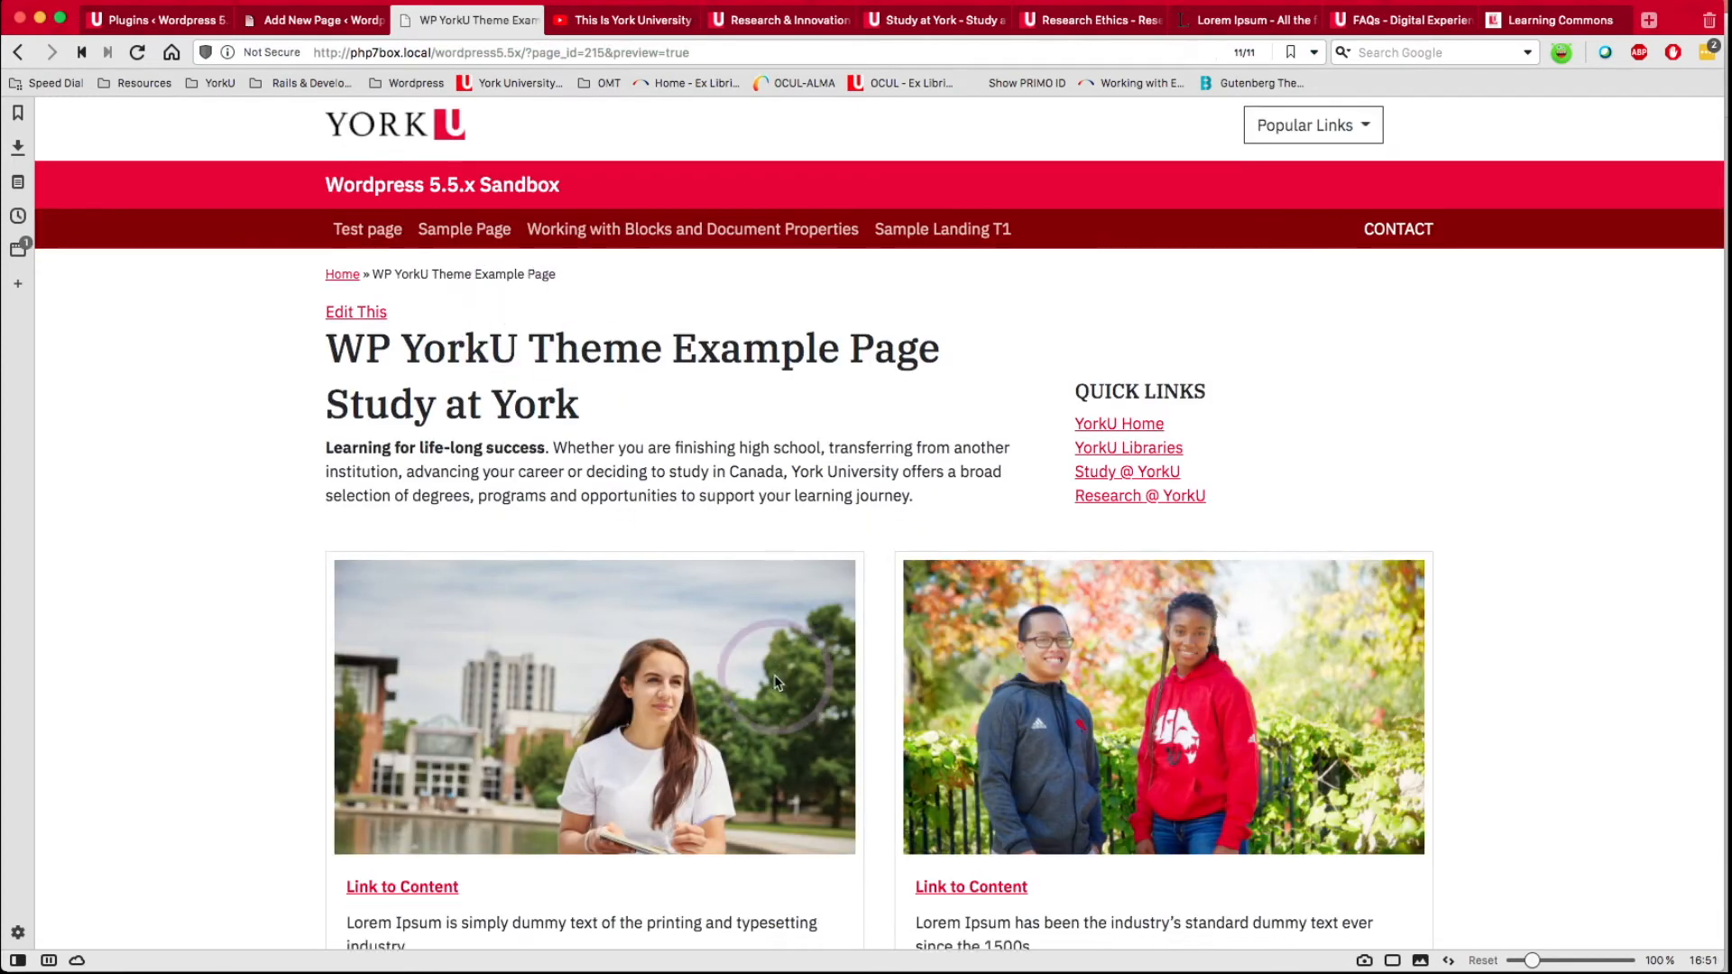
scroll(774, 683, down, 3)
scroll(793, 464, up, 2)
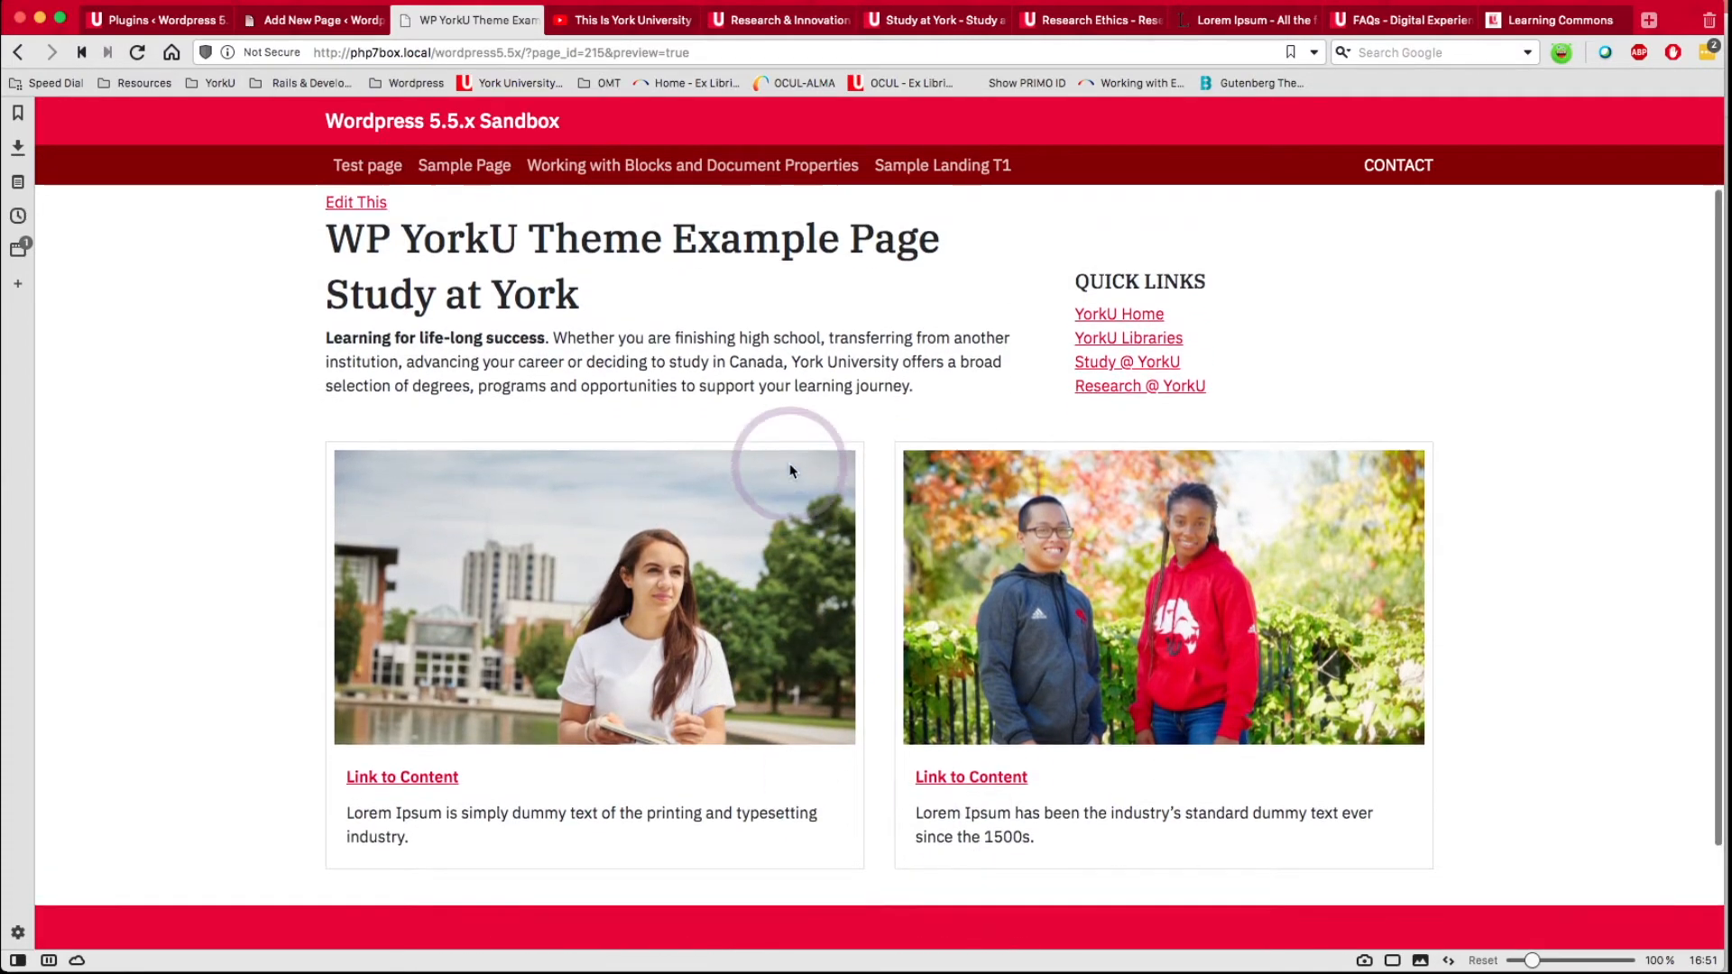
scroll(789, 464, down, 2)
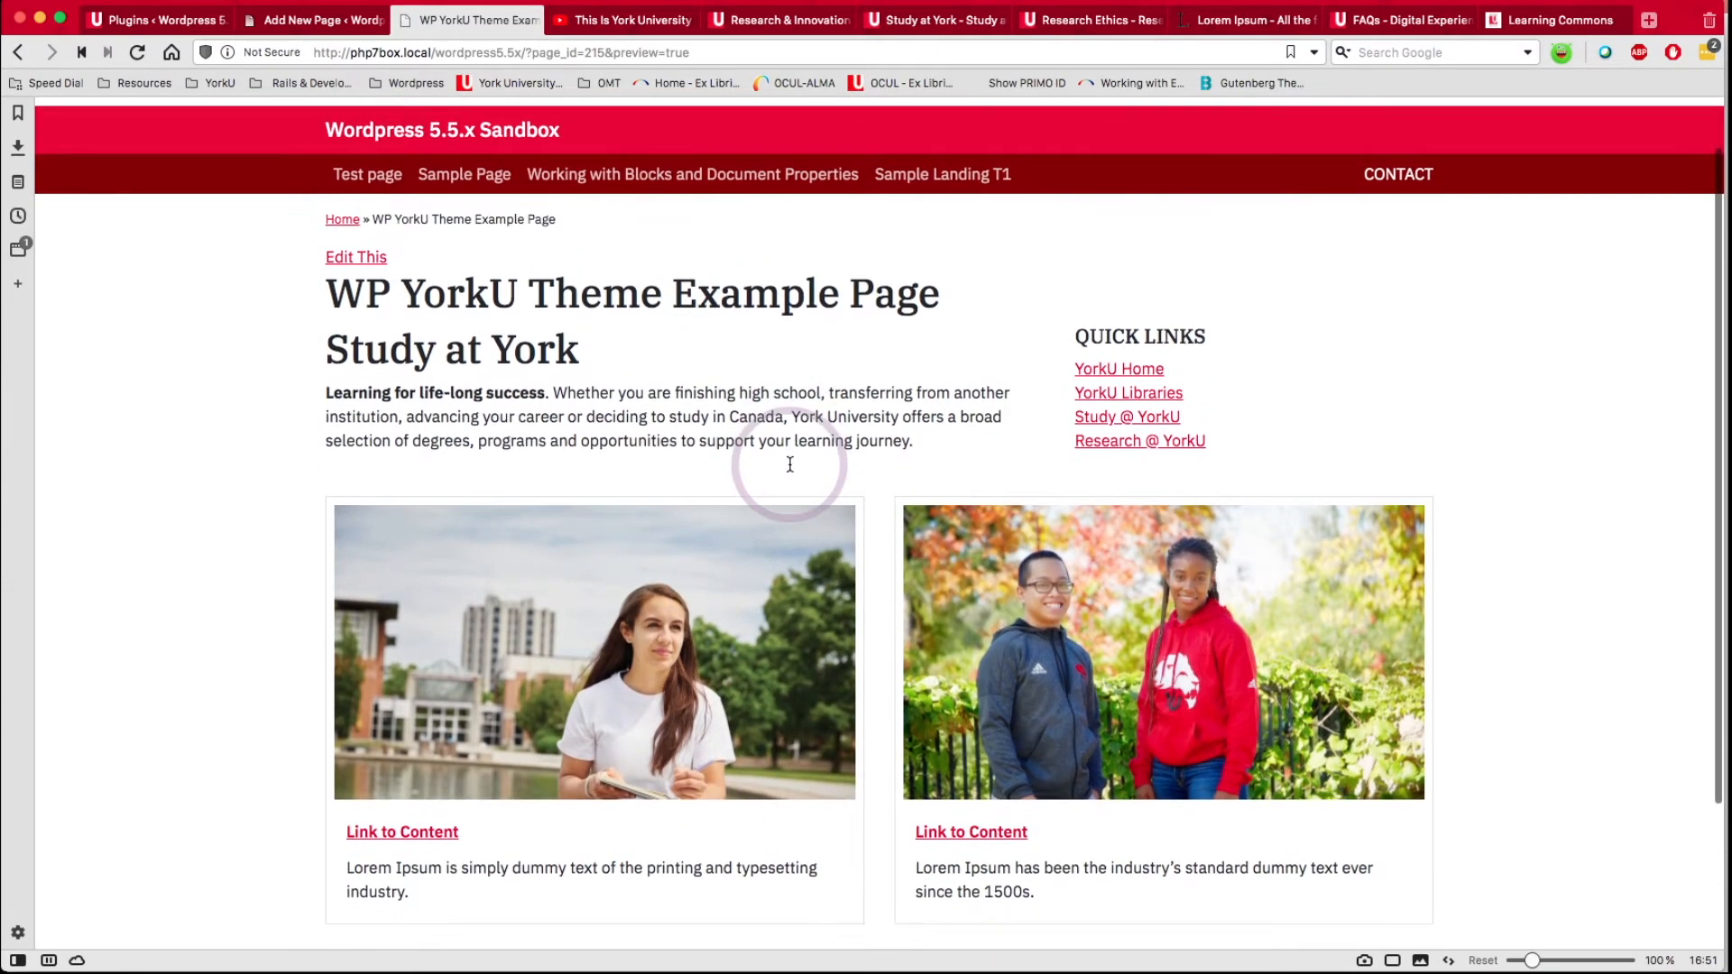
scroll(789, 464, down, 1)
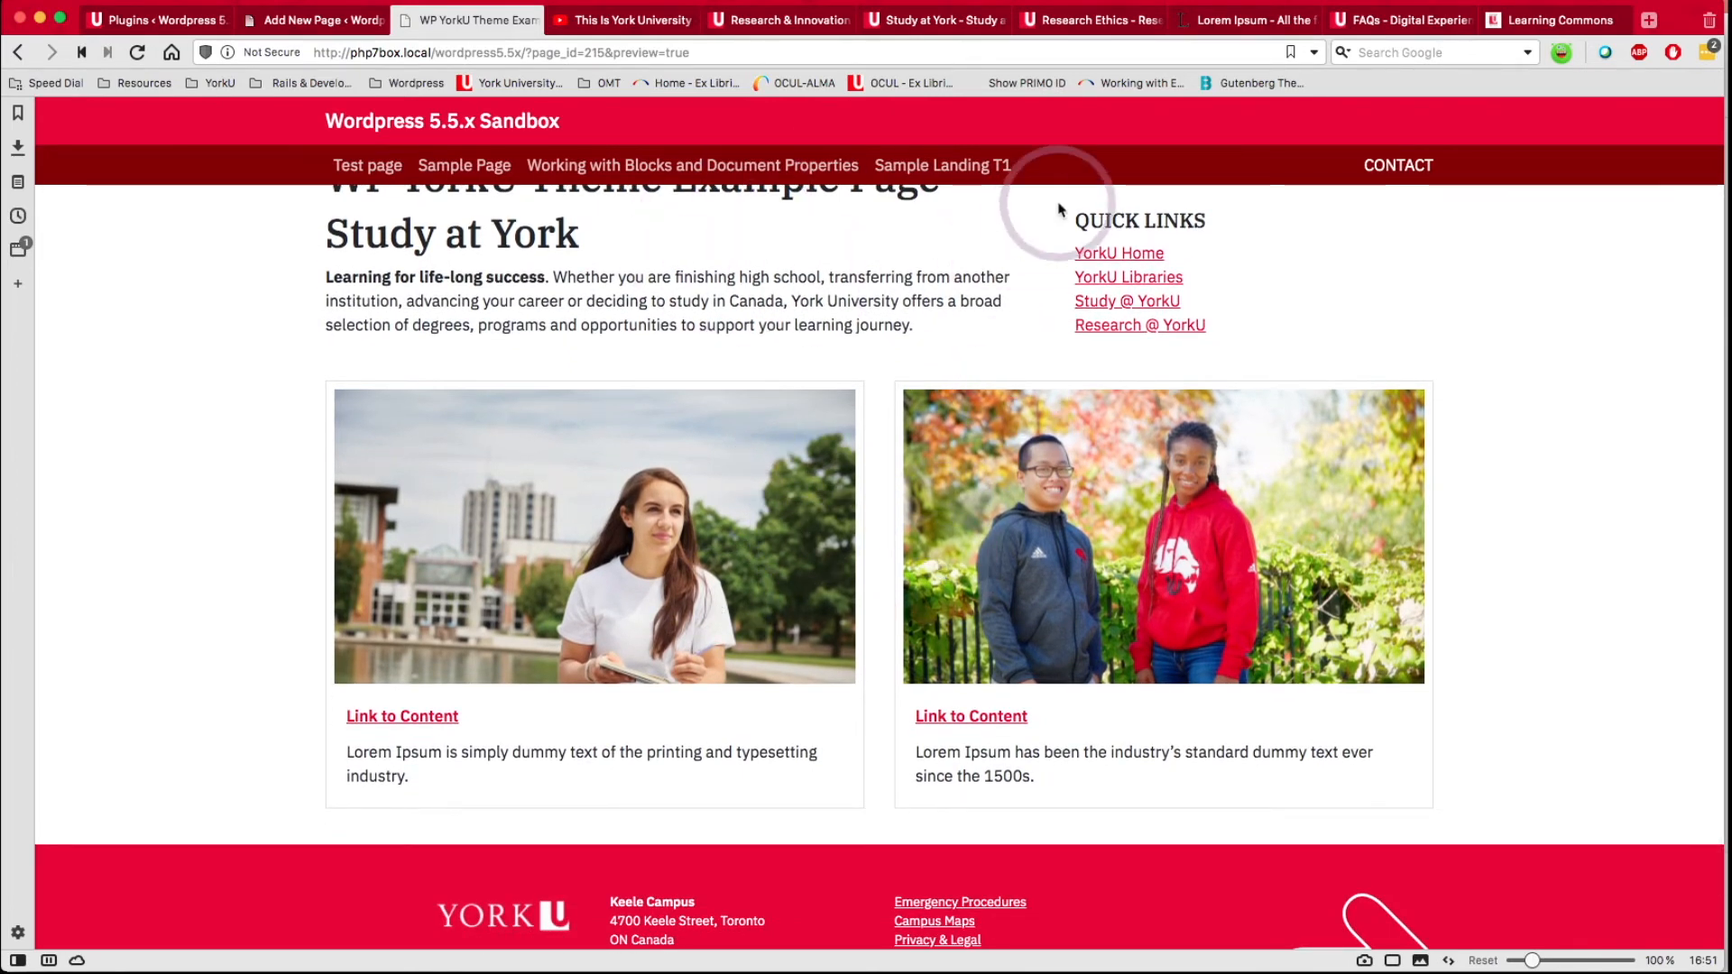
Examine the Program Search, Campus Tours and Study Options sections on the live Study at York site for comparison.
click(948, 20)
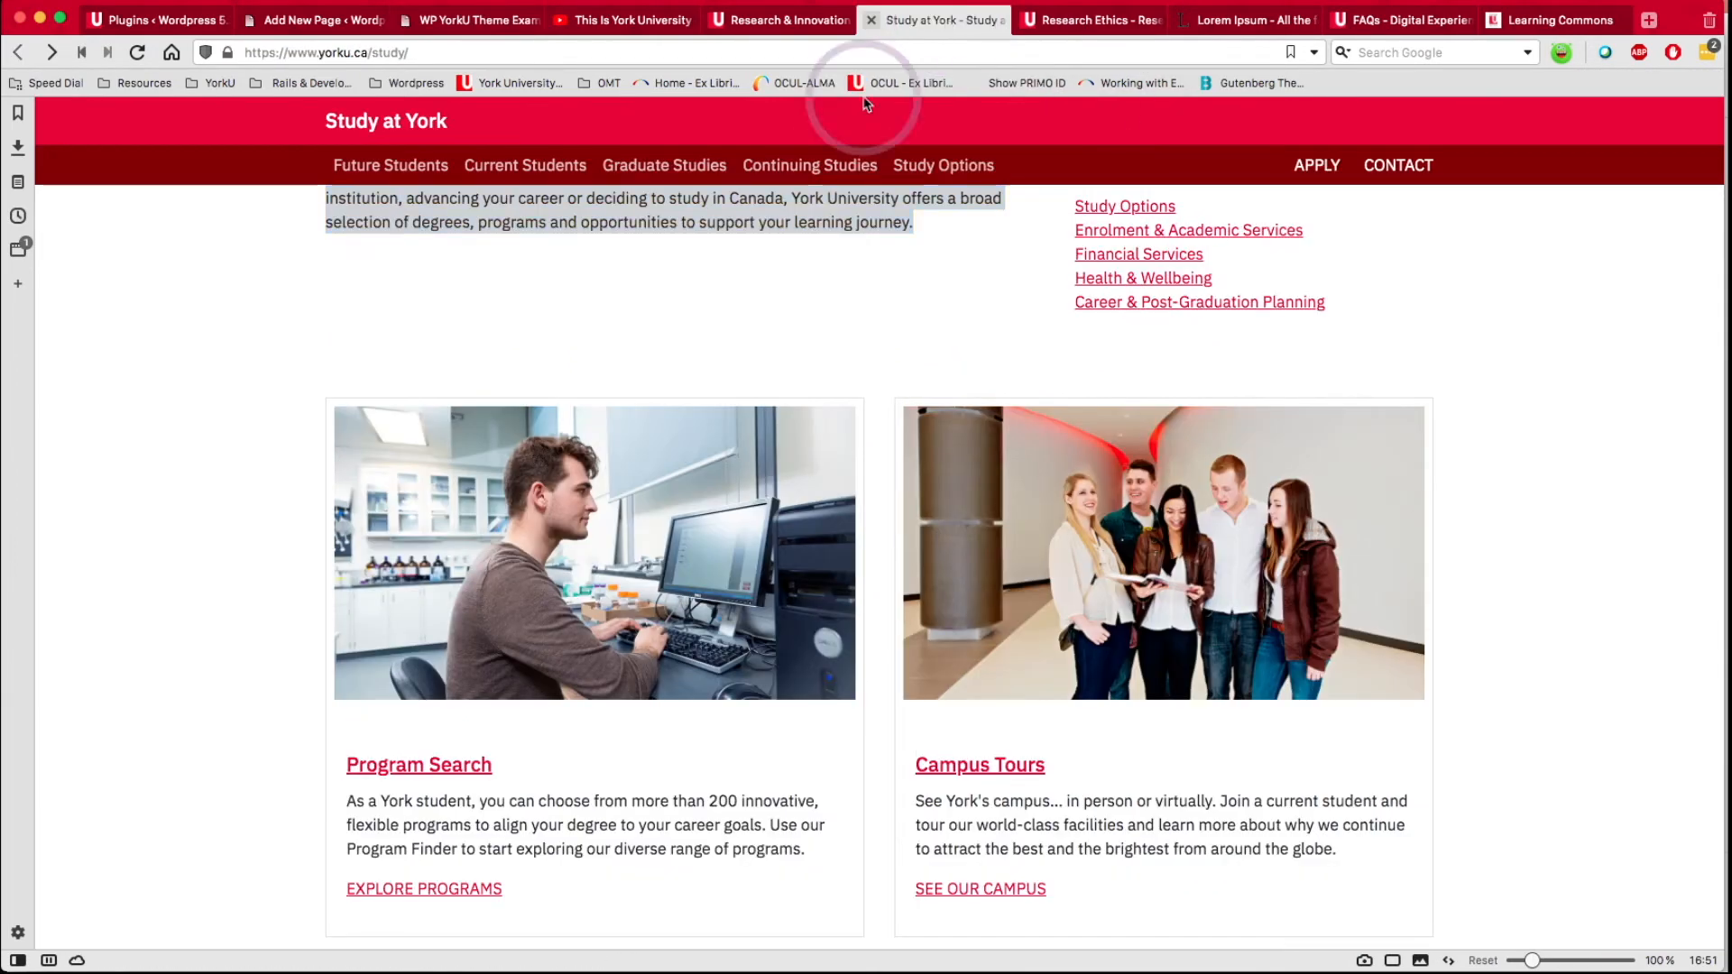
scroll(629, 500, down, 5)
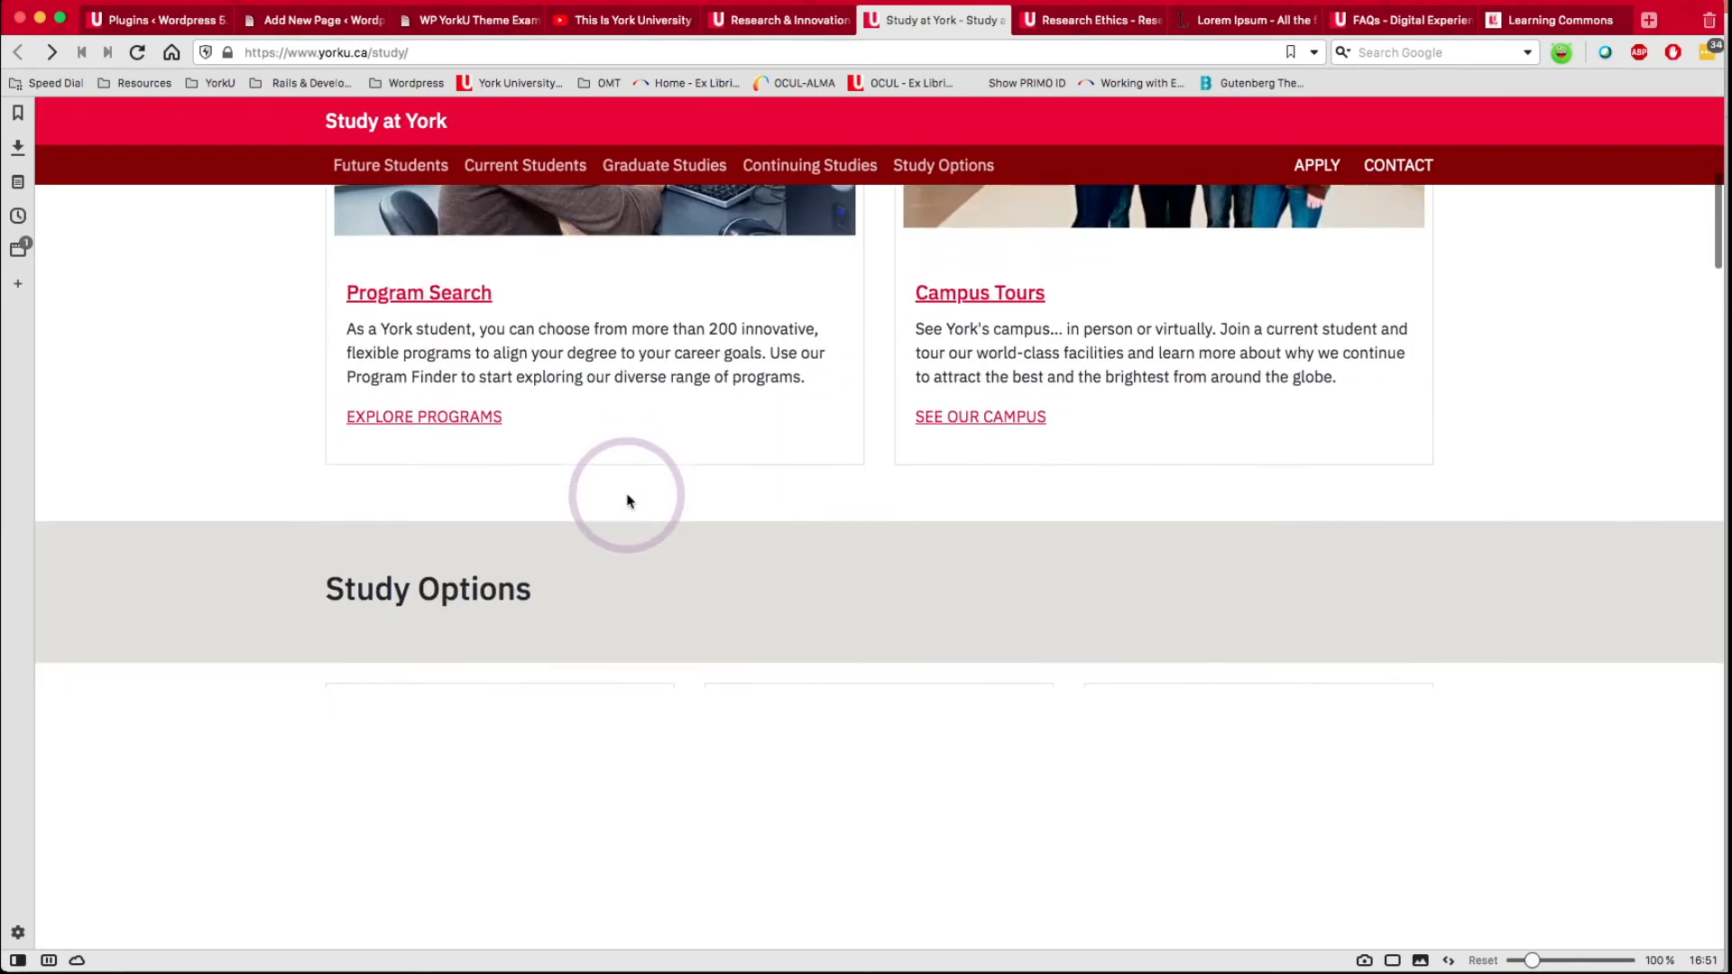
scroll(424, 578, down, 3)
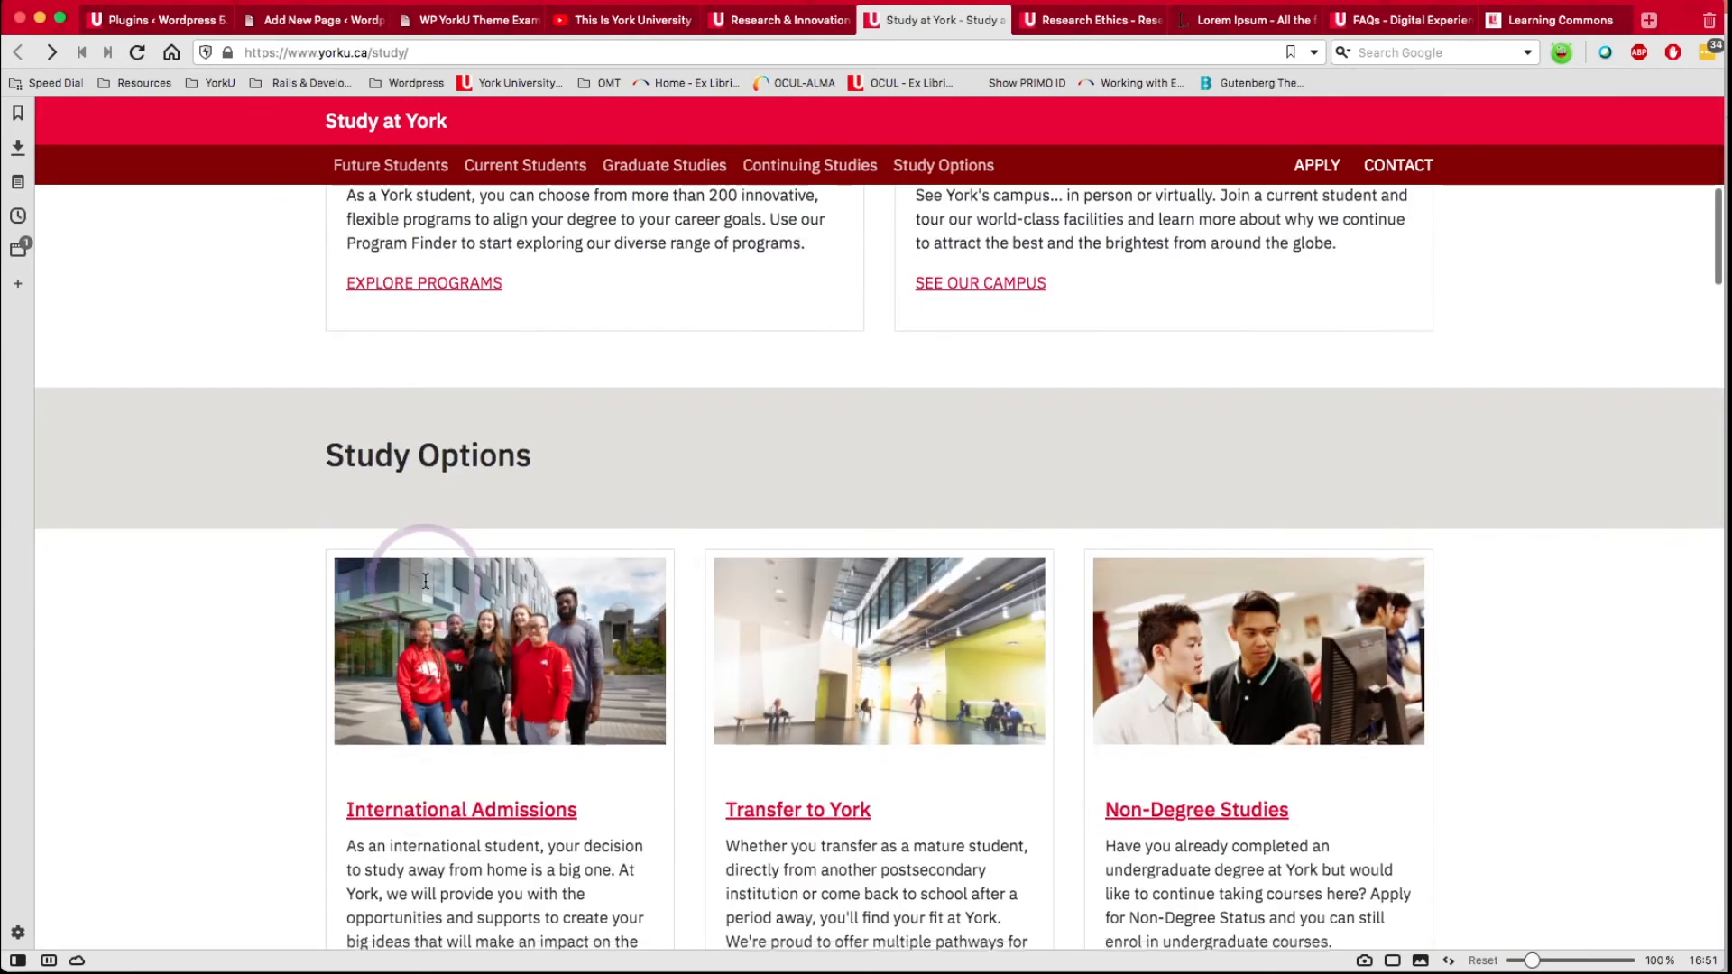
scroll(425, 582, down, 1)
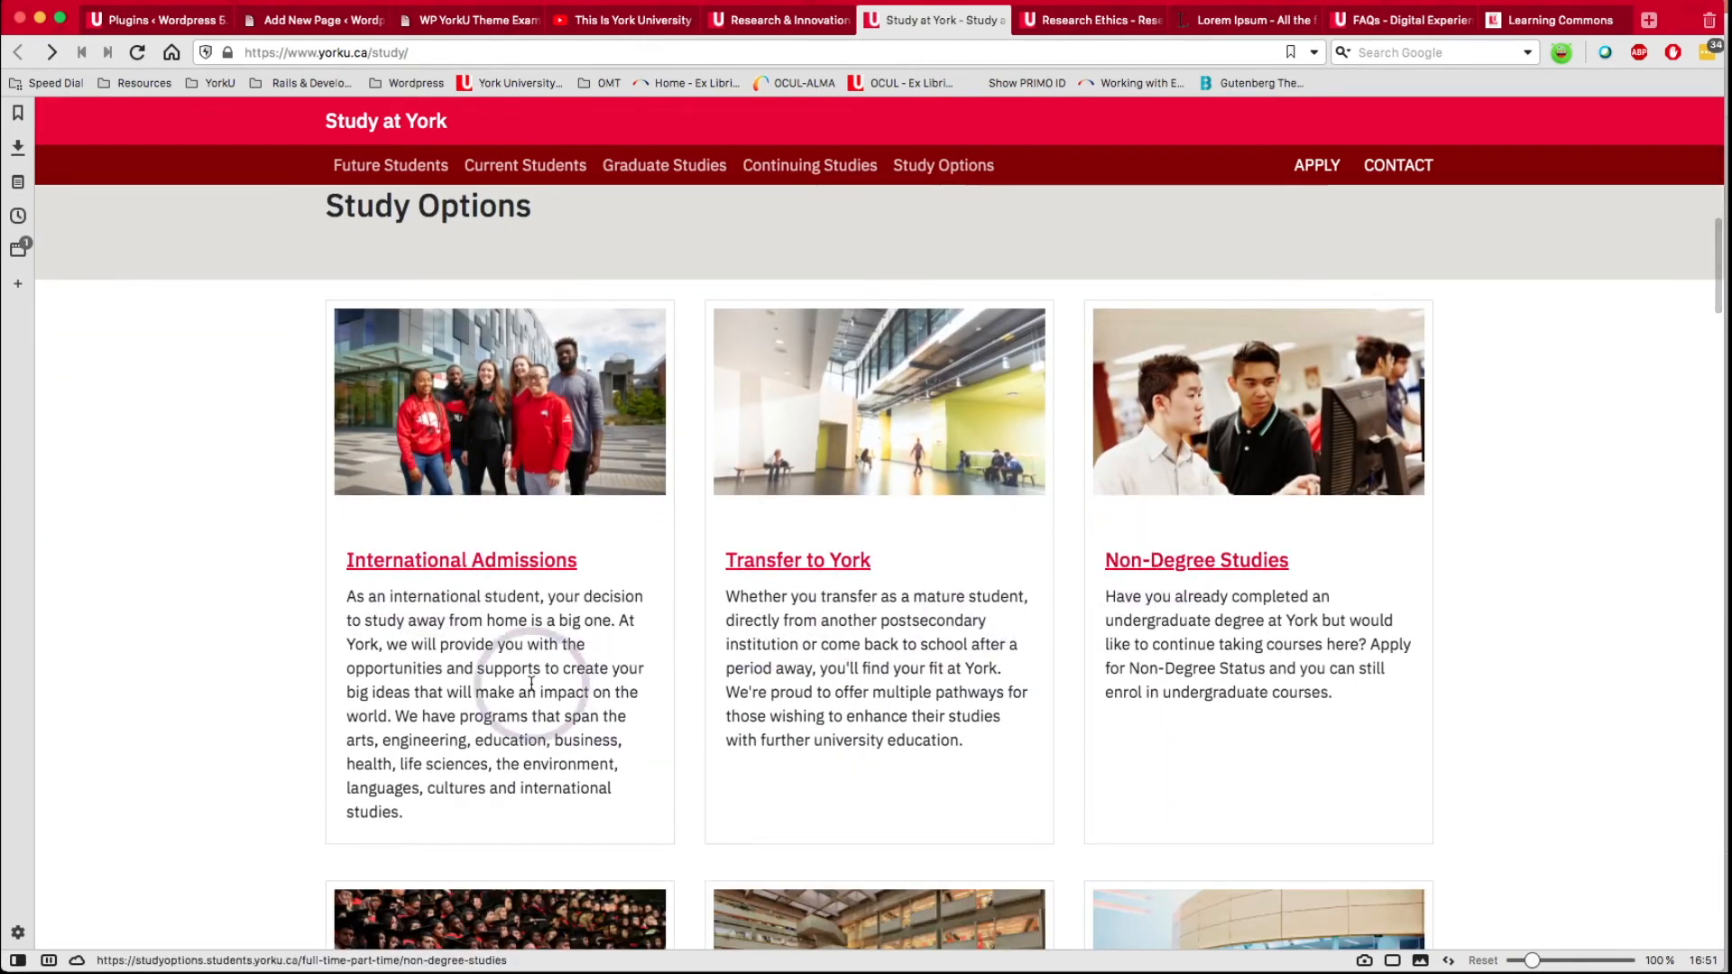
scroll(514, 667, up, 1)
scroll(513, 666, up, 3)
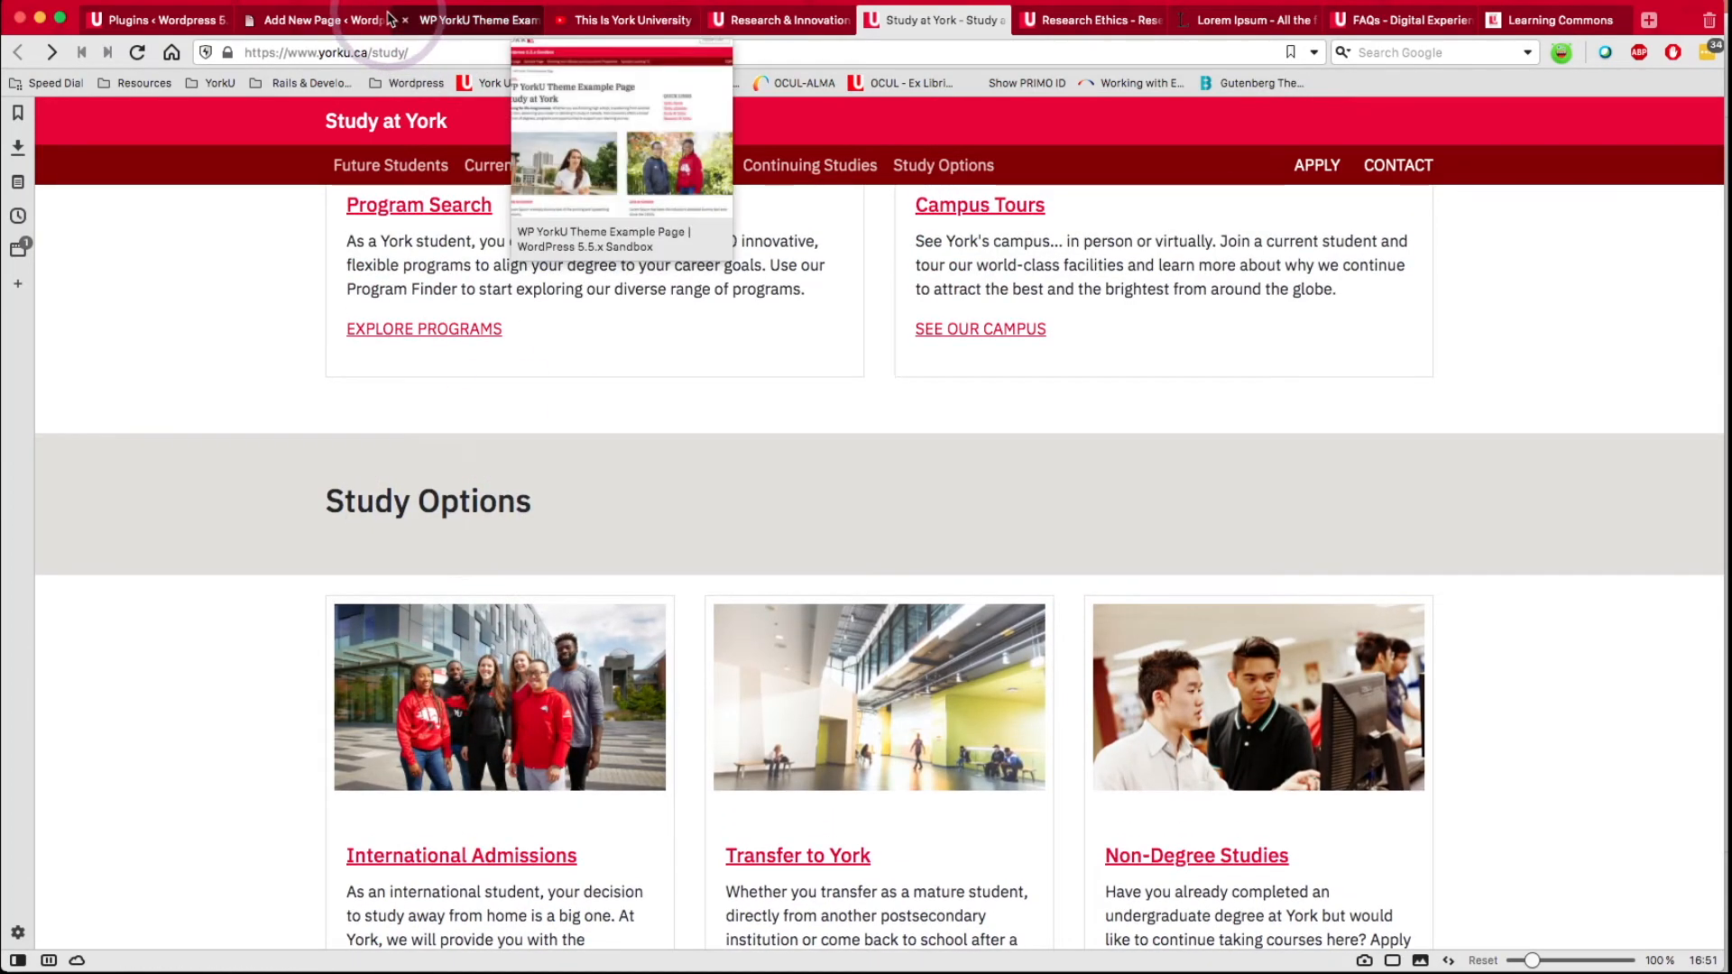
Return to the example page's editor and bring up the list of reusable blocks, ready for a block search.
click(334, 21)
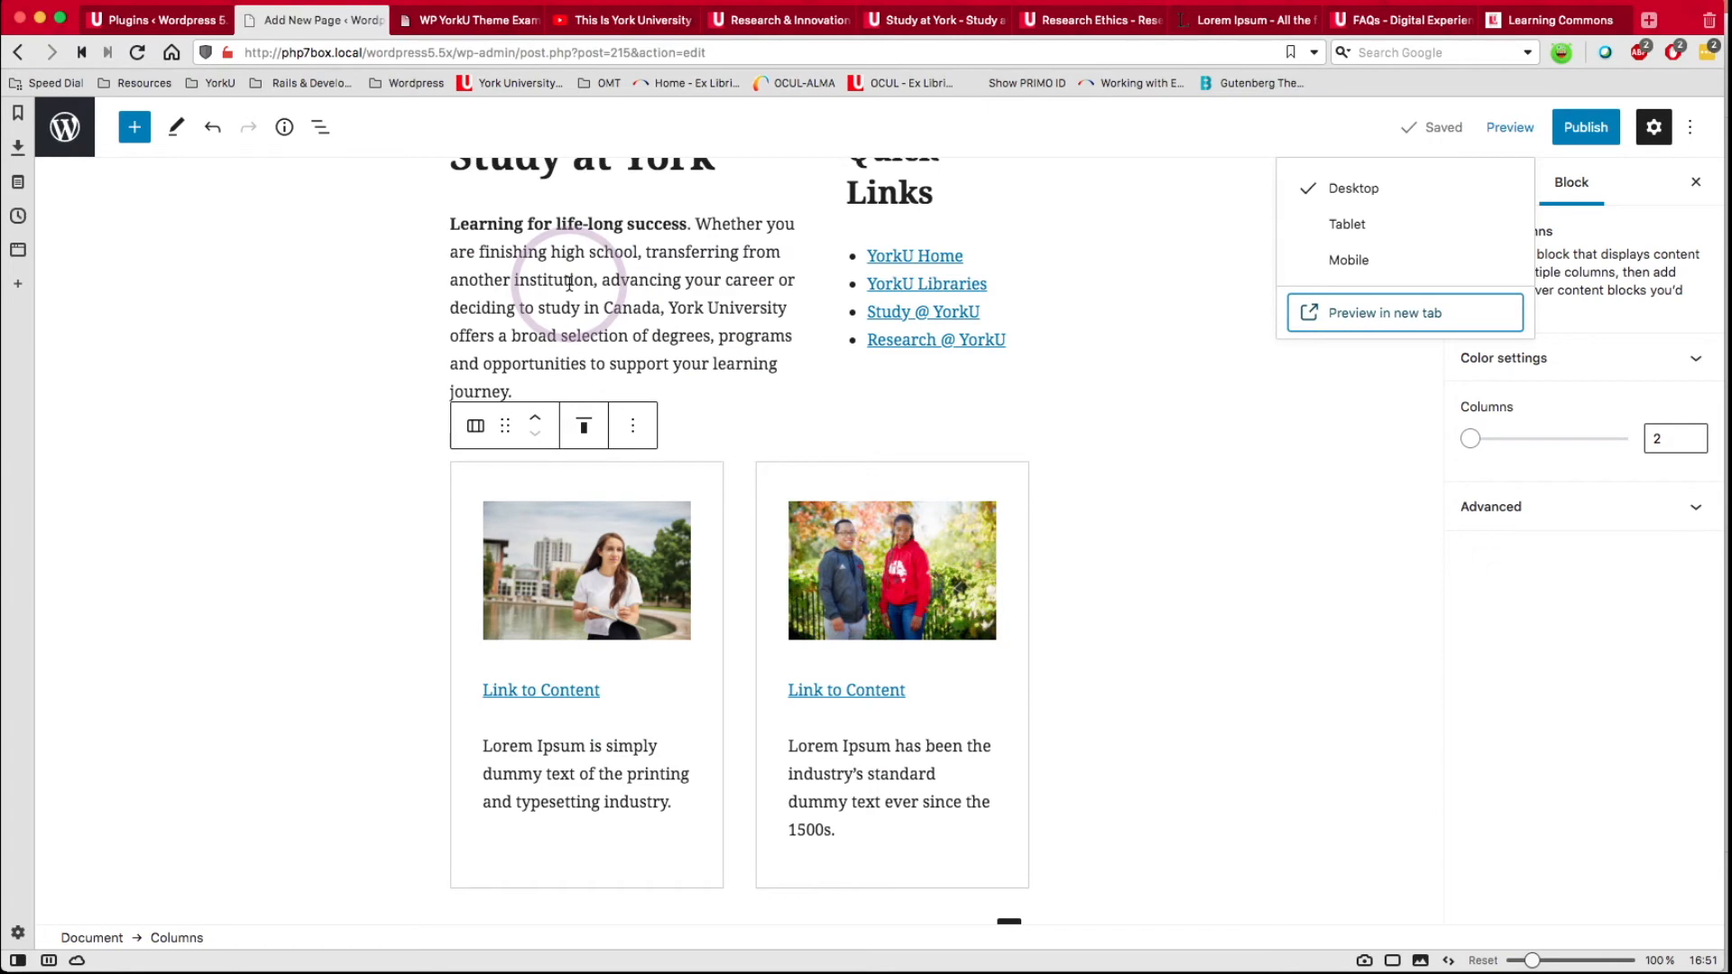
click(130, 132)
click(790, 487)
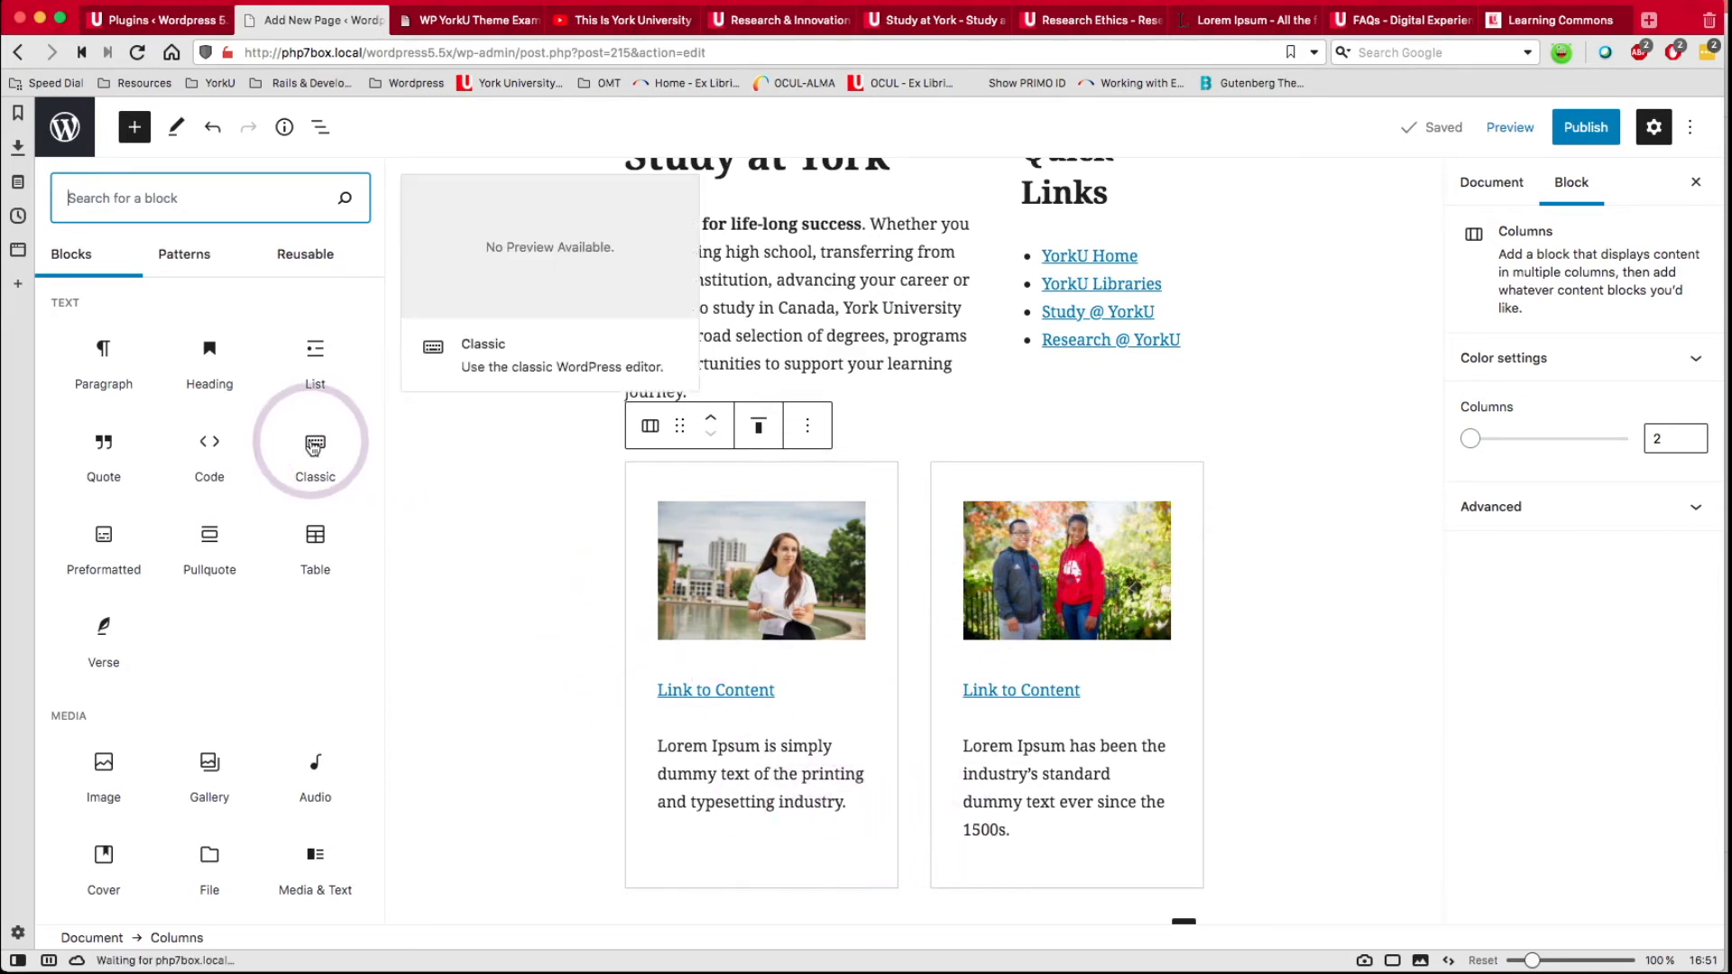
click(304, 258)
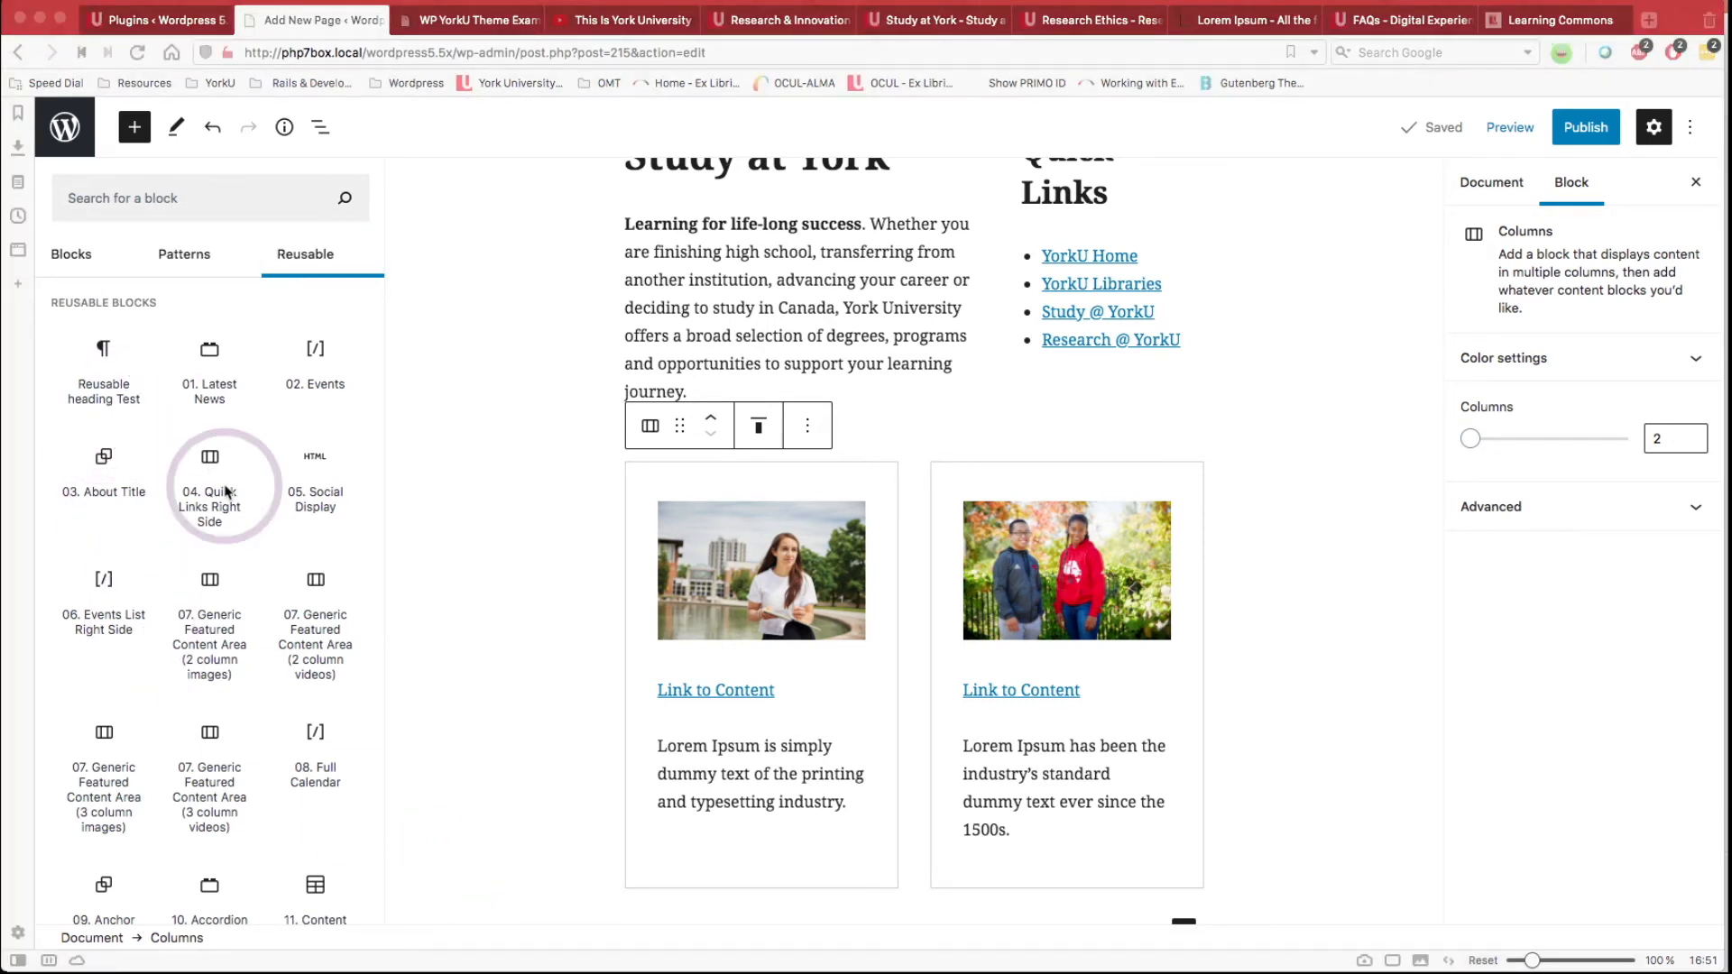
click(199, 205)
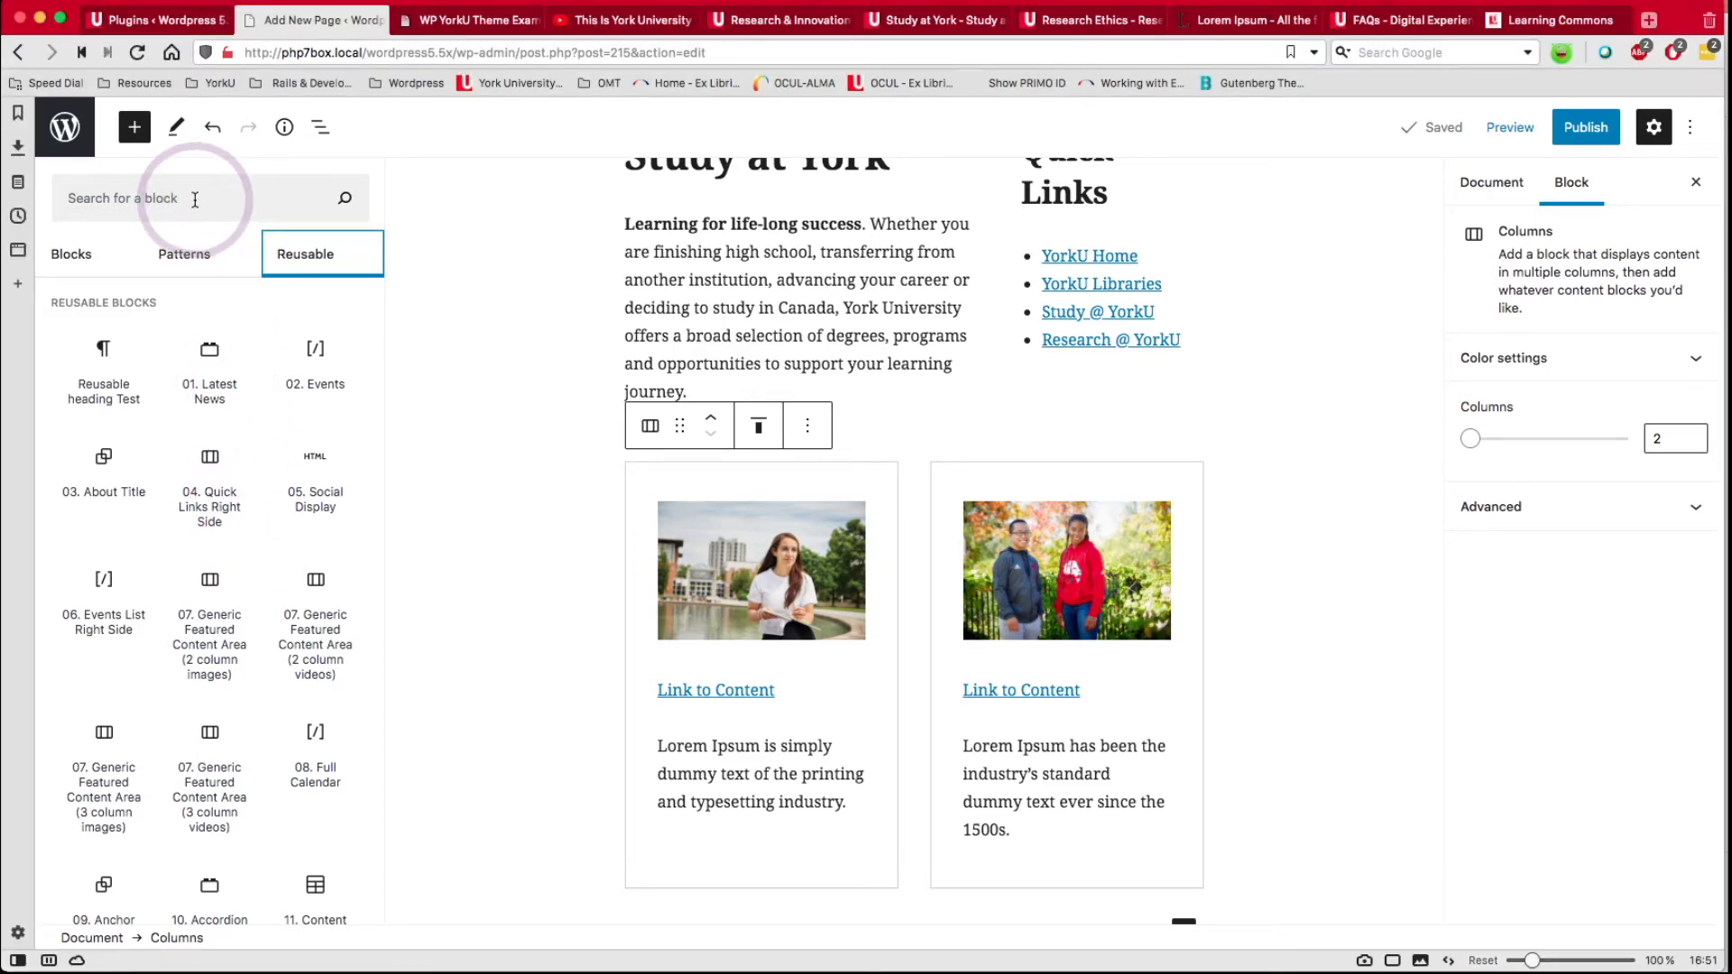
click(155, 200)
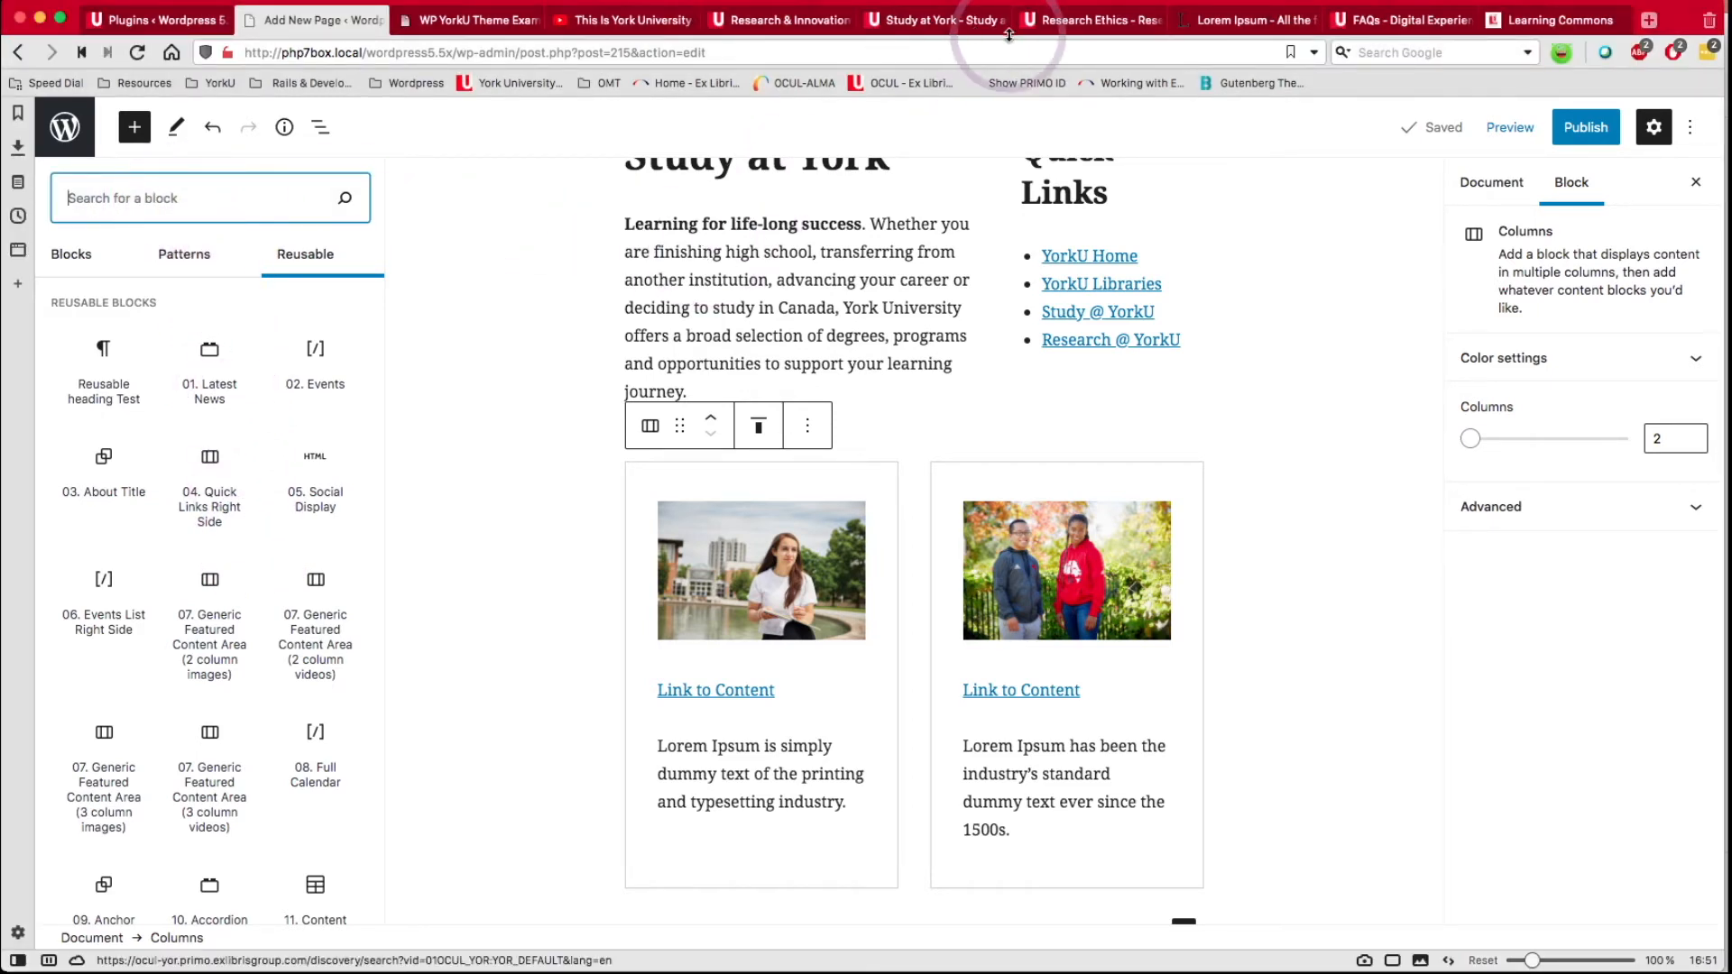
Look up module 34, Grey Column, in the Digital Experience Hub's Modules Library and examine its purpose, use guidelines and visuals.
click(1410, 29)
click(670, 170)
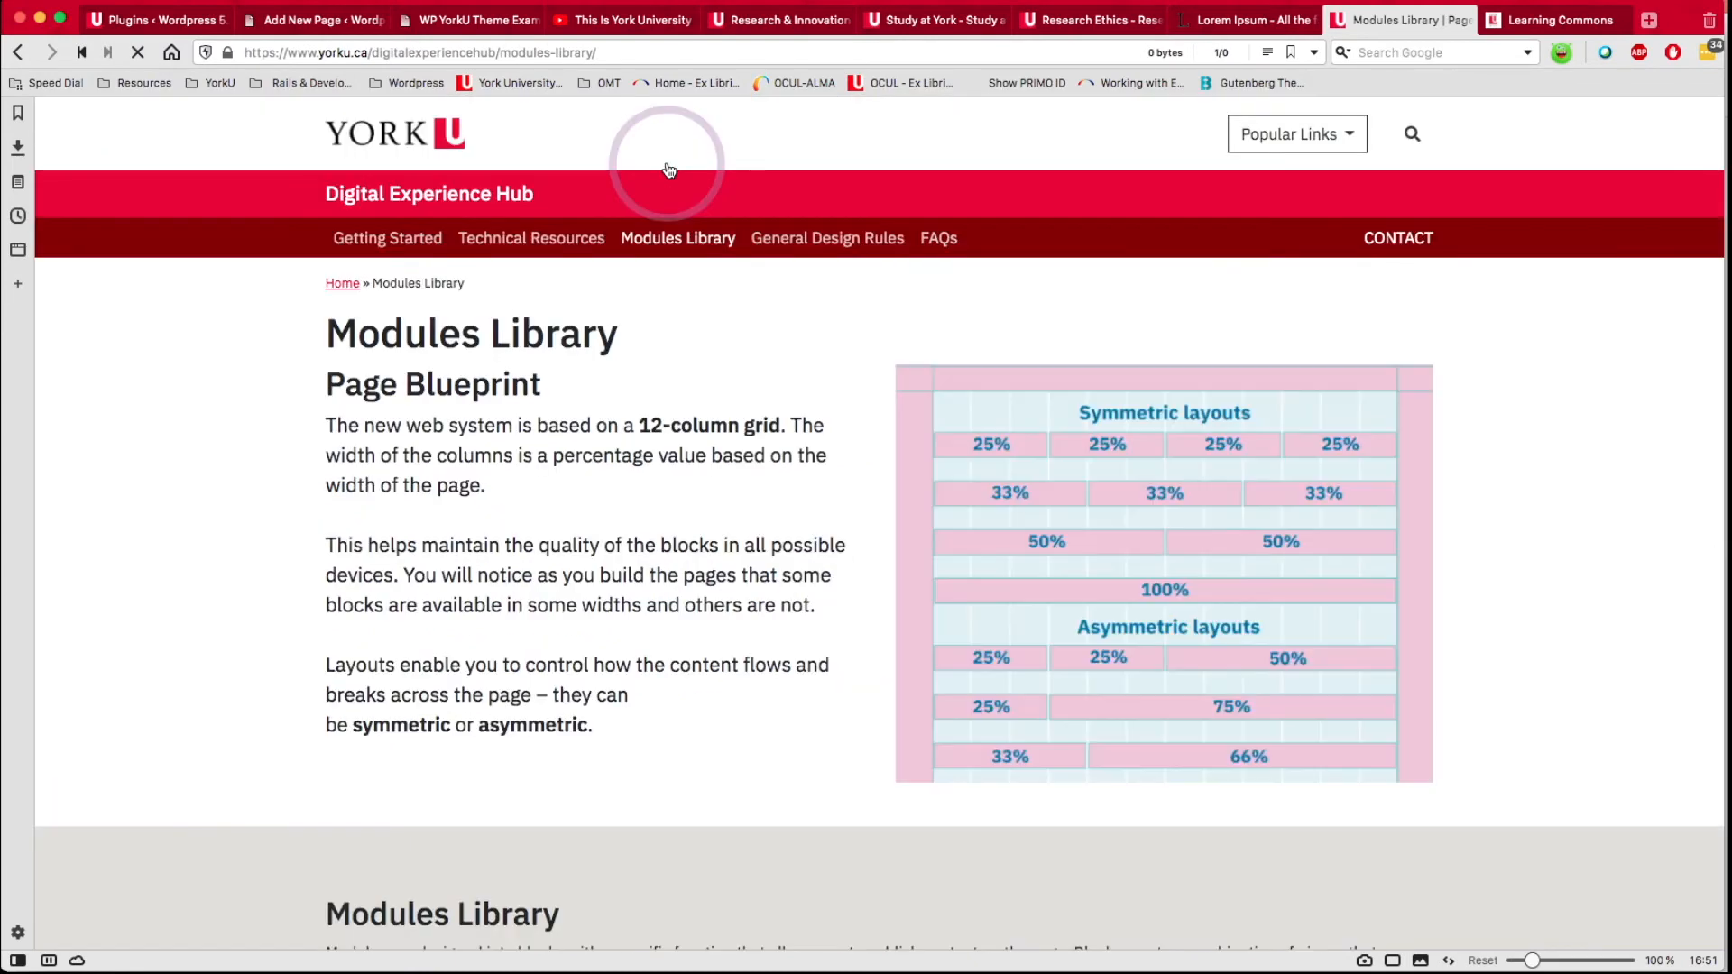
scroll(685, 569, down, 5)
scroll(683, 570, down, 1)
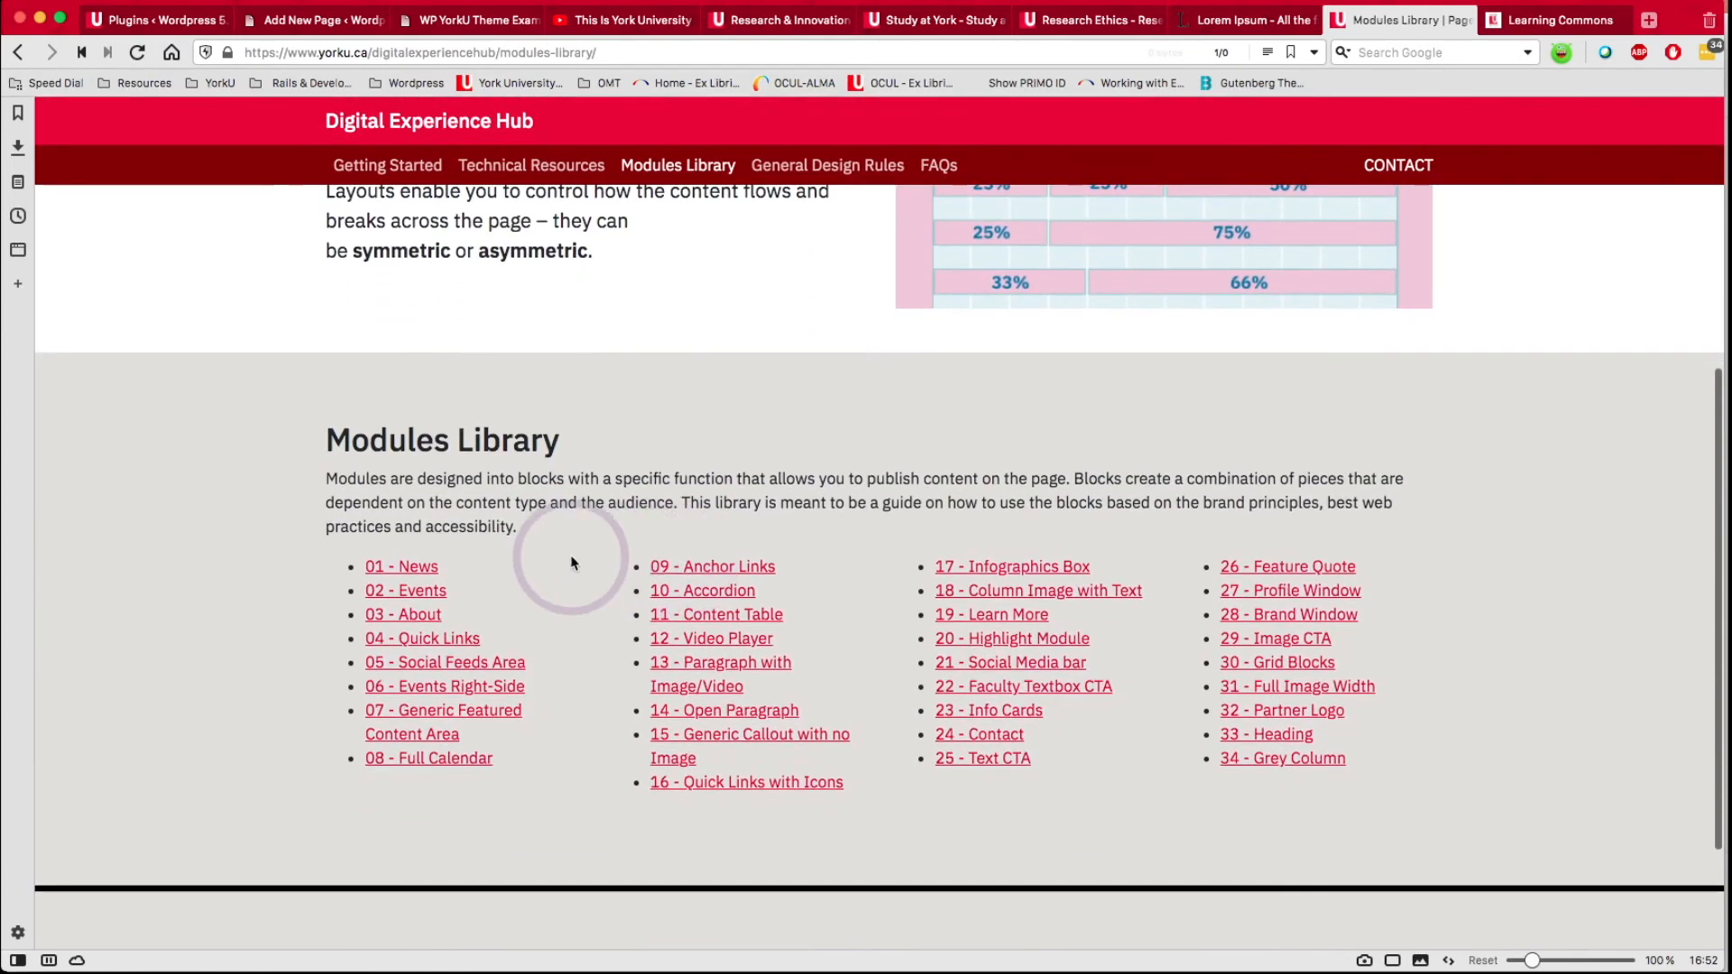
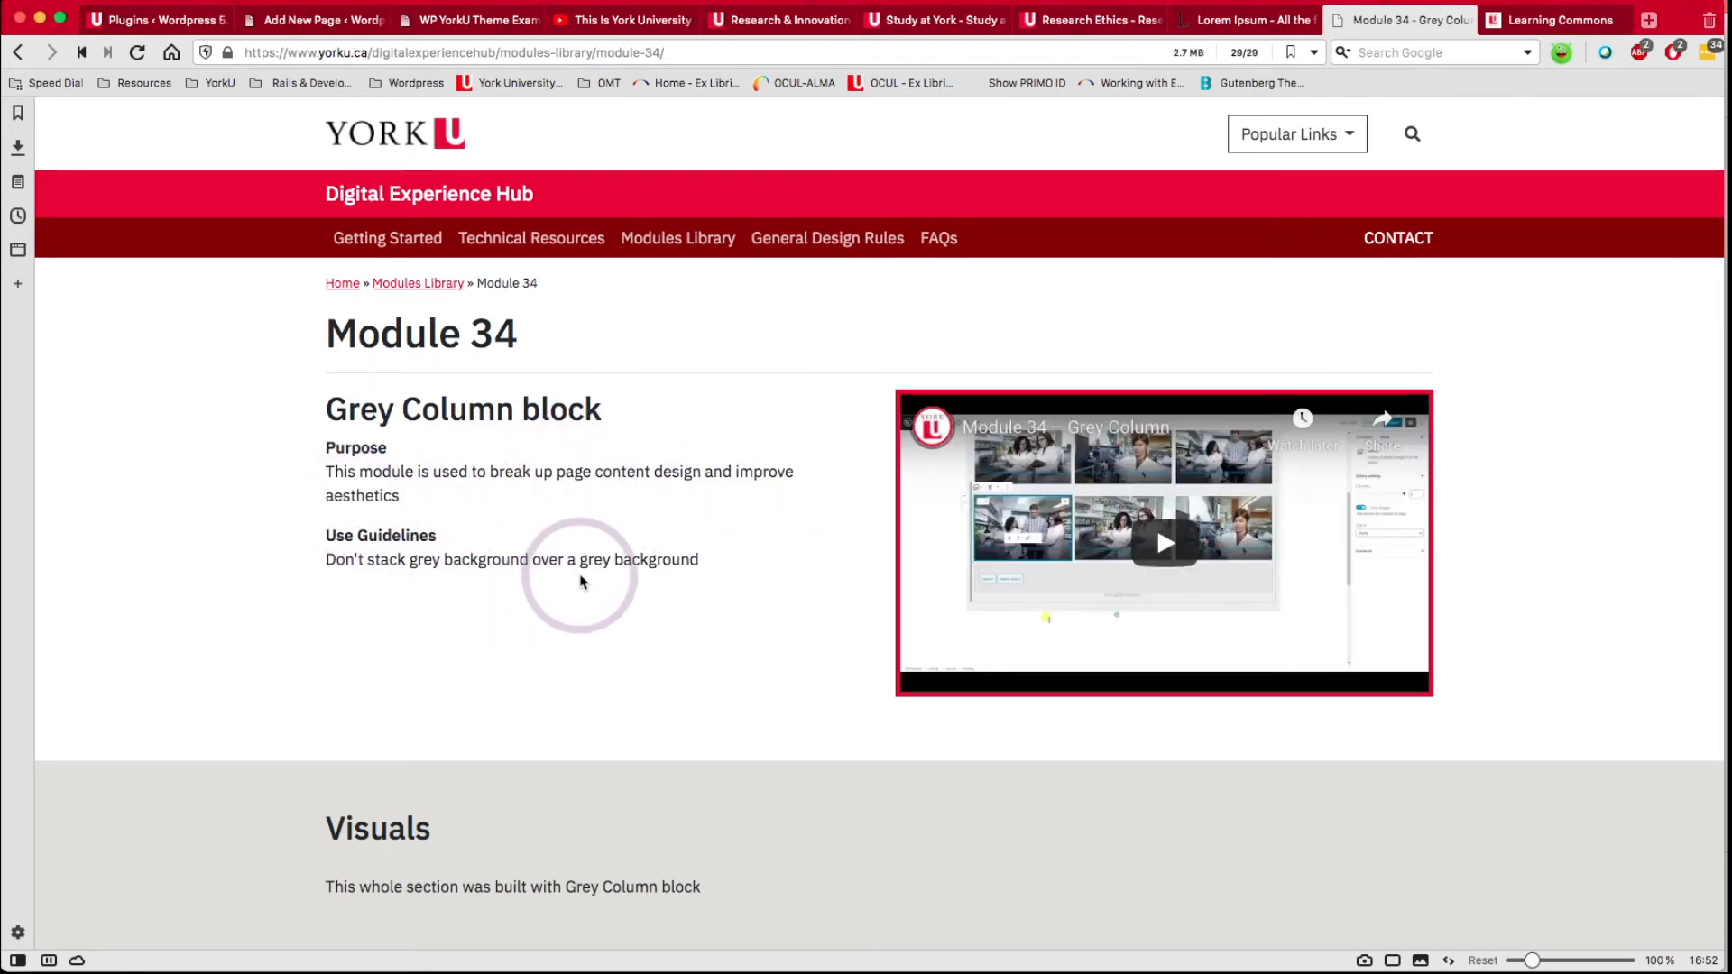
scroll(478, 397, down, 5)
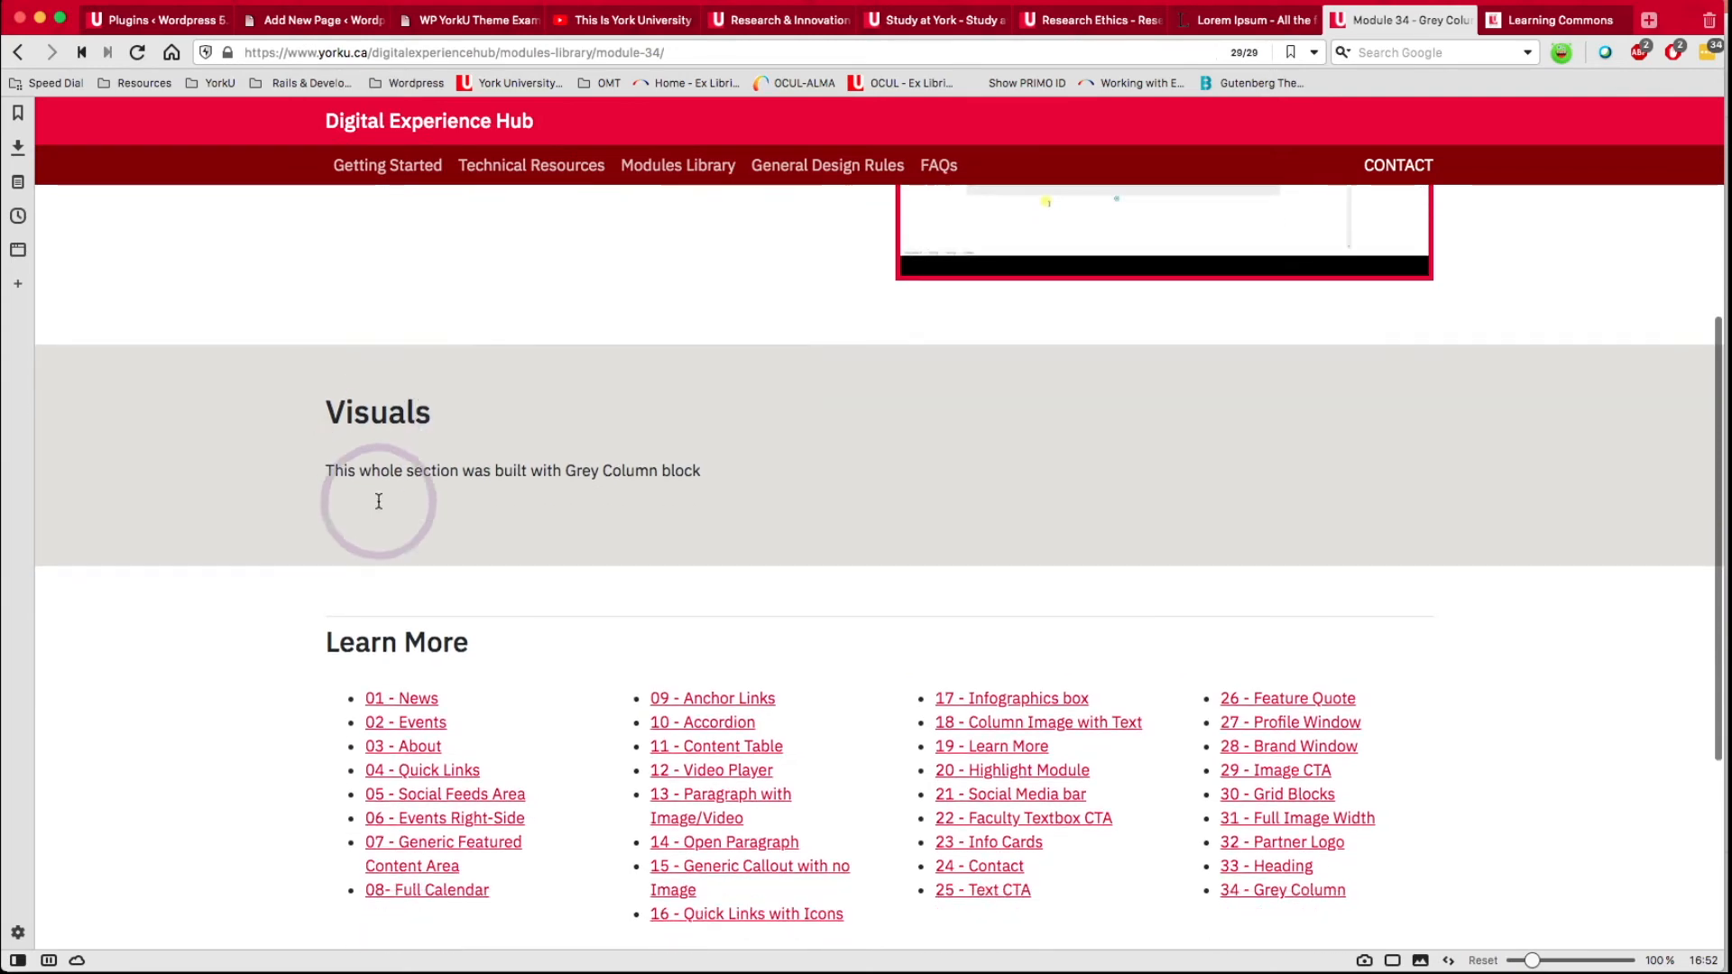
scroll(454, 495, up, 5)
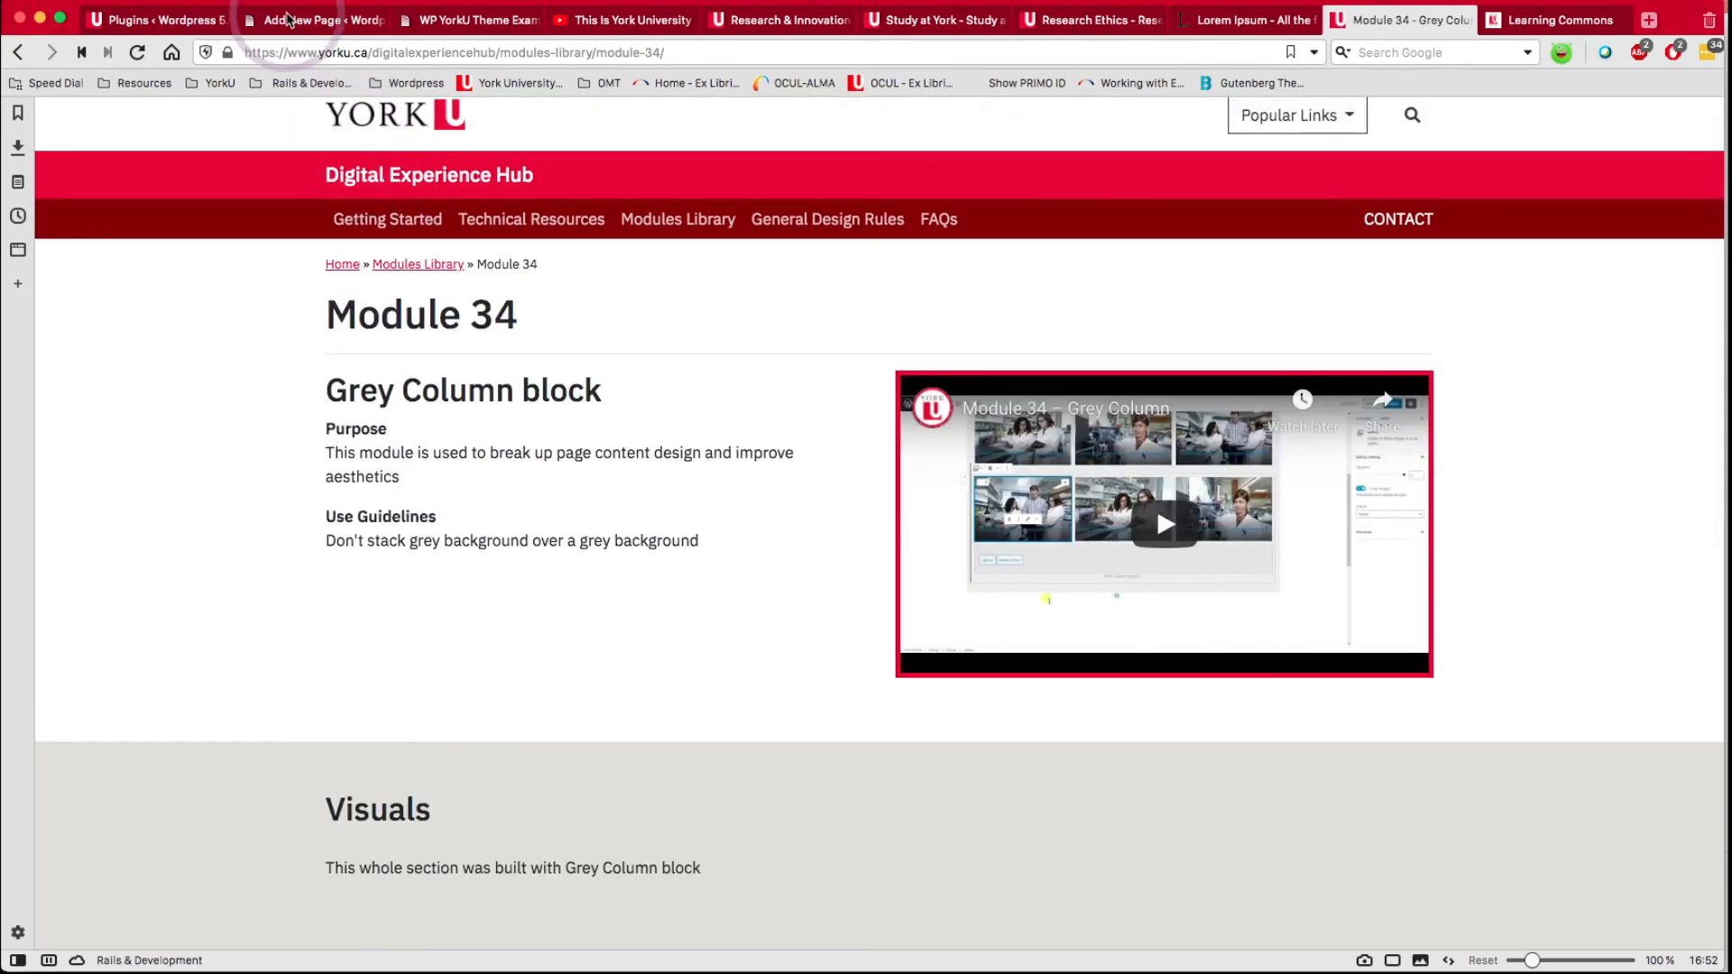
Back in the page editor, search the reusable blocks for "gre" and insert 34. Grey Background below the featured content cards.
click(289, 20)
click(179, 193)
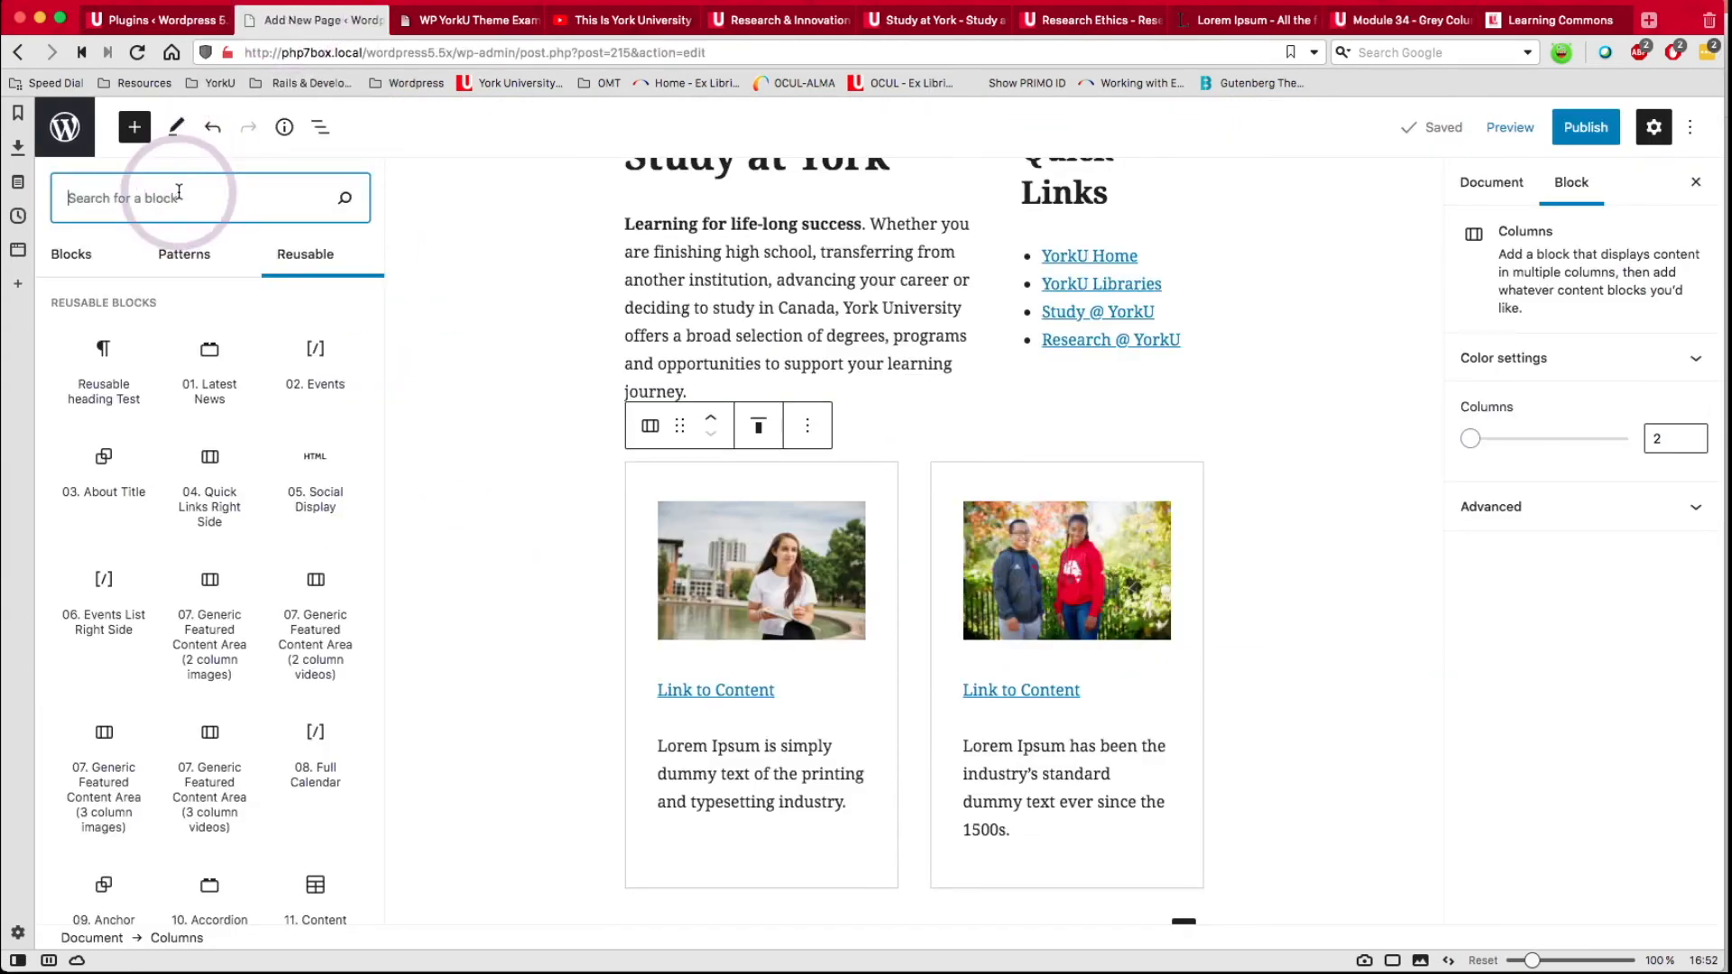
text(gre)
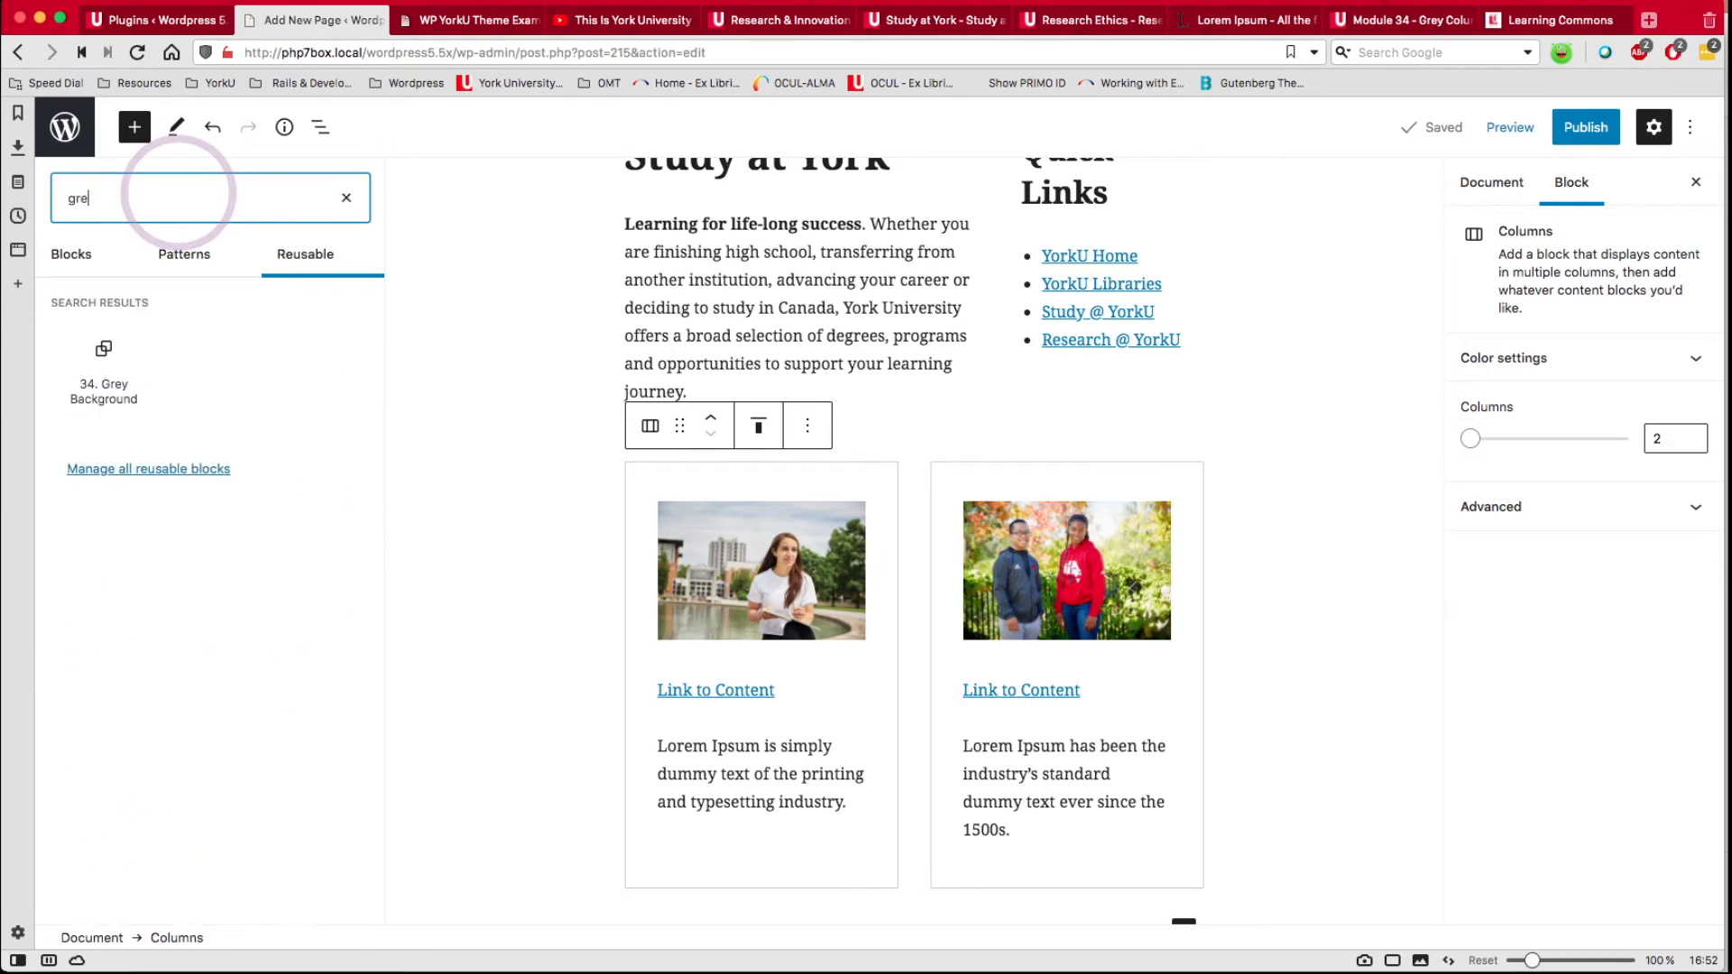
click(102, 373)
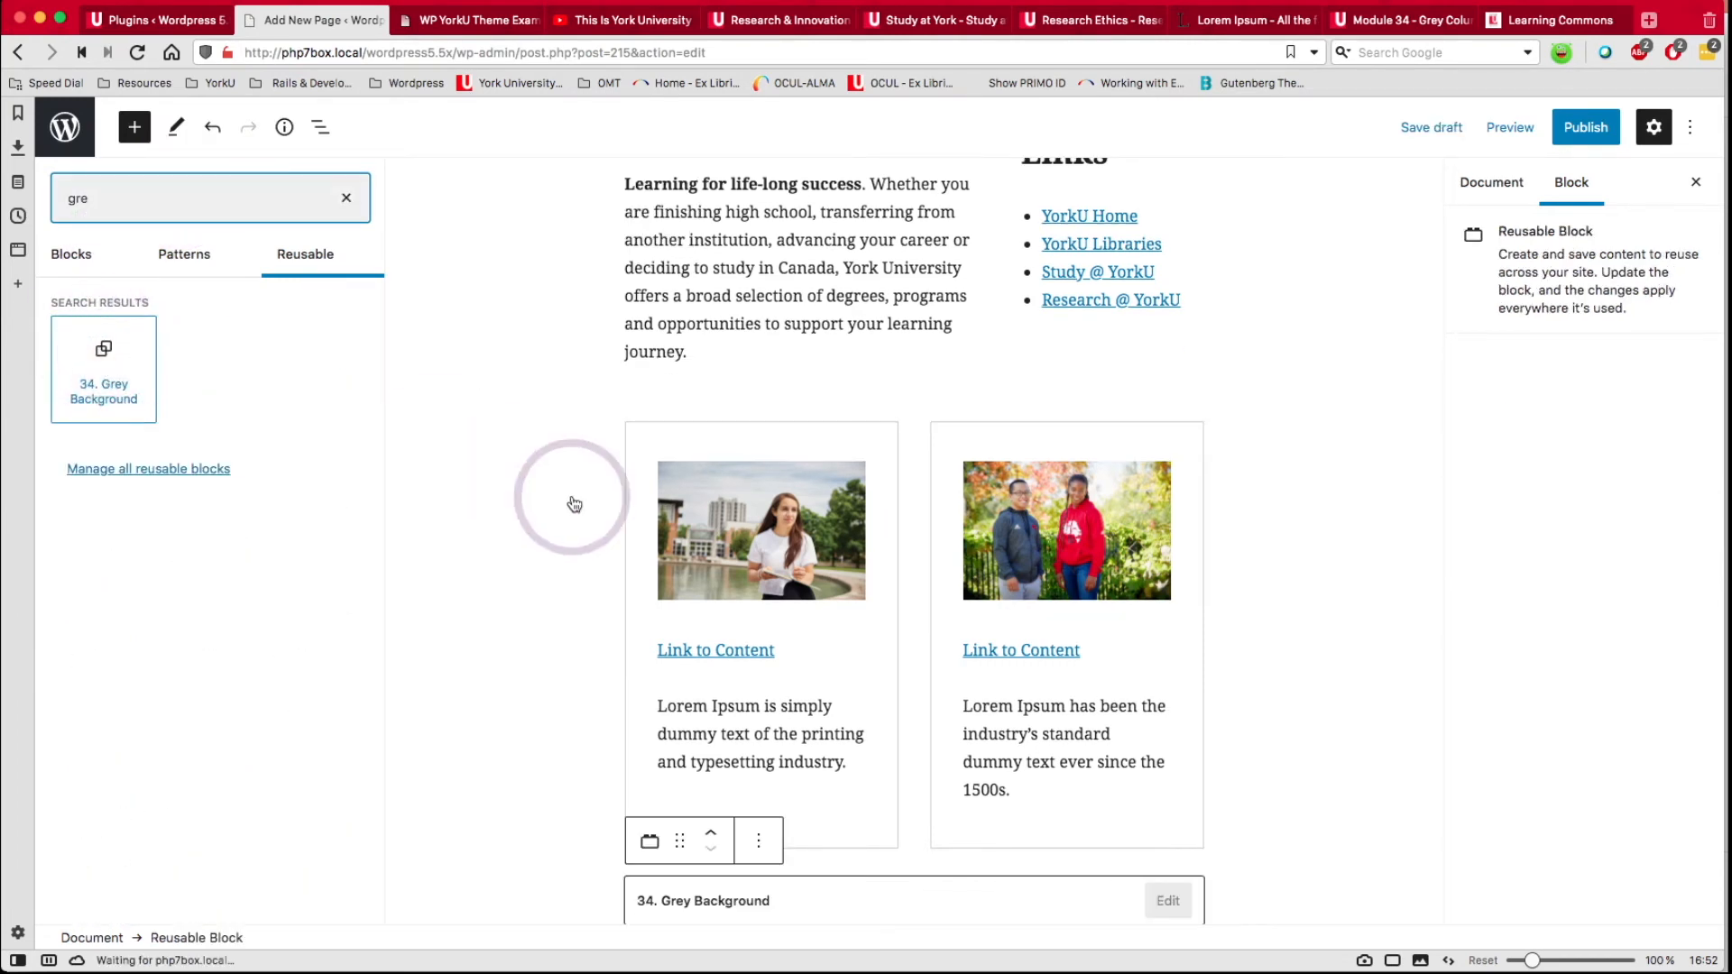
Convert the reusable 34. Grey Background block to a regular block.
scroll(598, 523, down, 4)
click(757, 675)
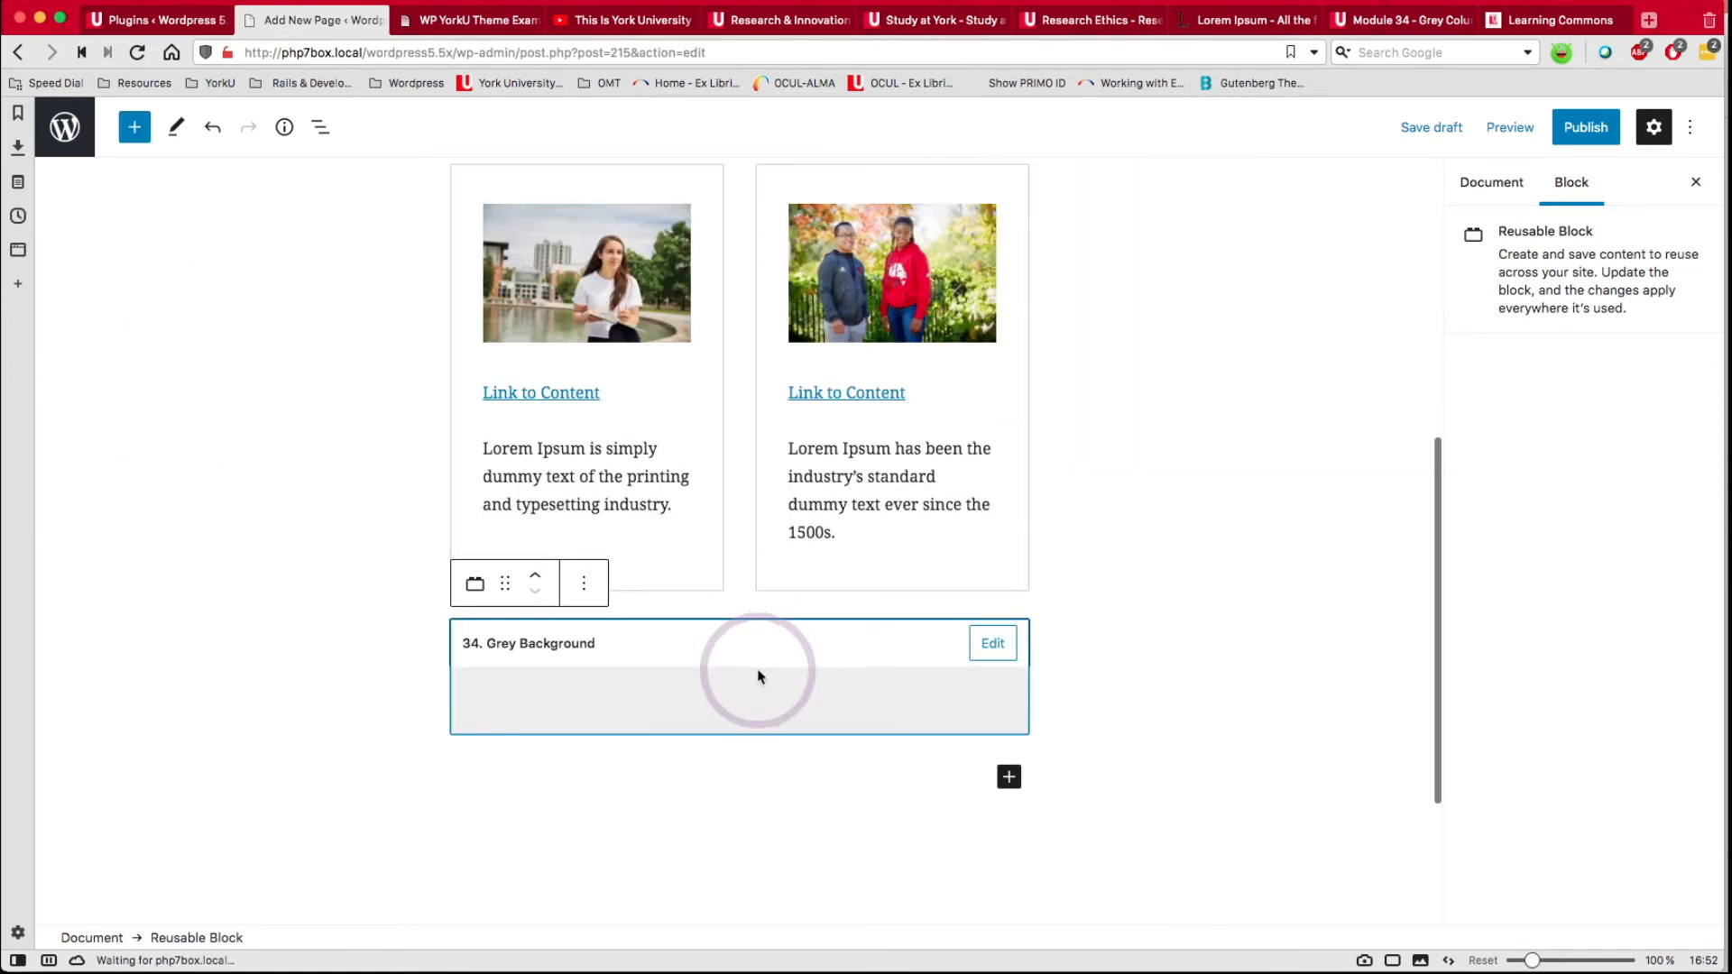
click(584, 584)
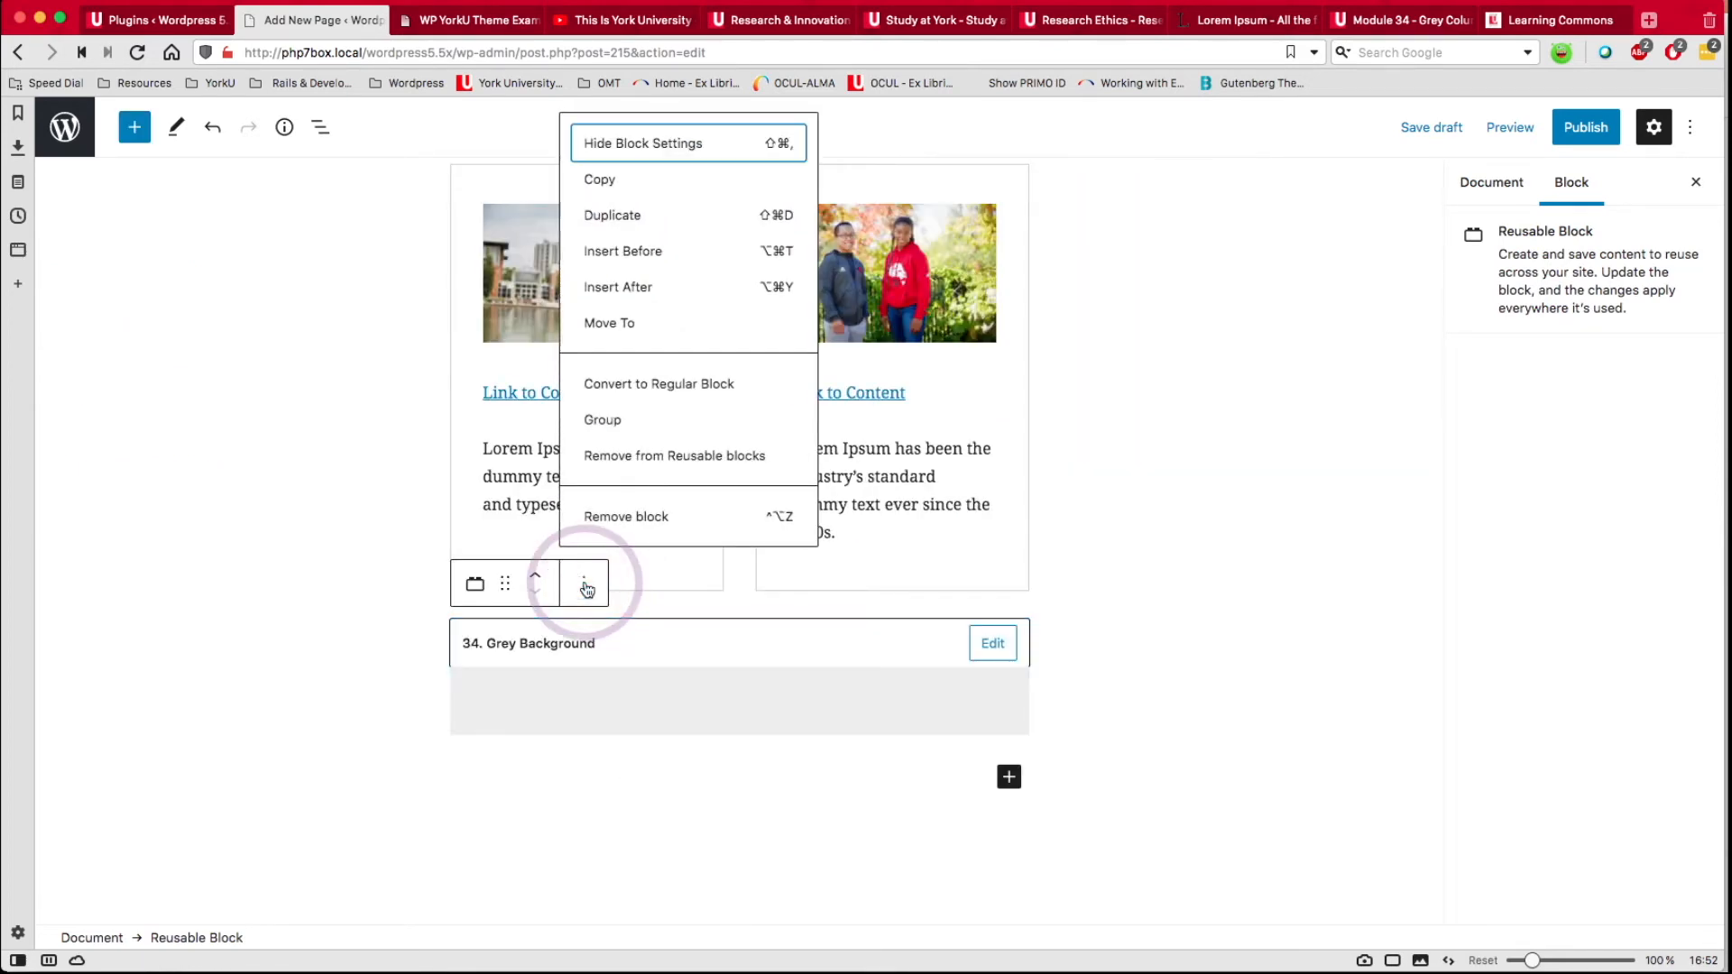
click(660, 394)
Add a heading inside the grey background block reading "This is a Section Heading".
click(740, 688)
click(732, 436)
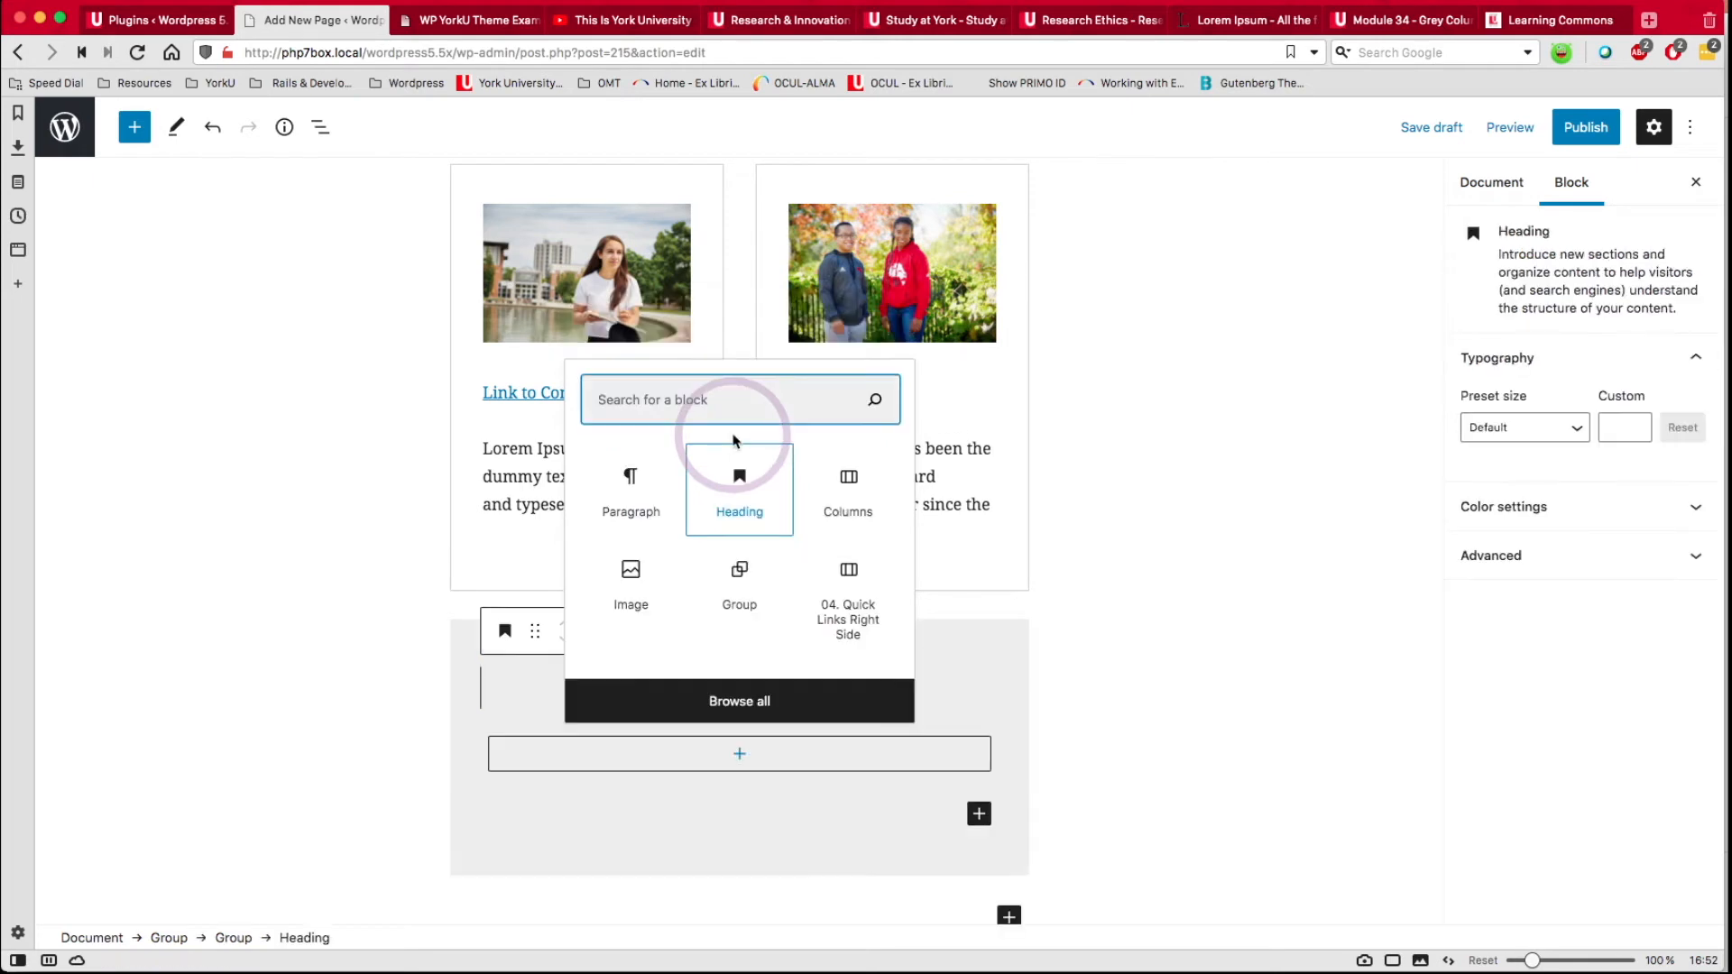
text(This is a S)
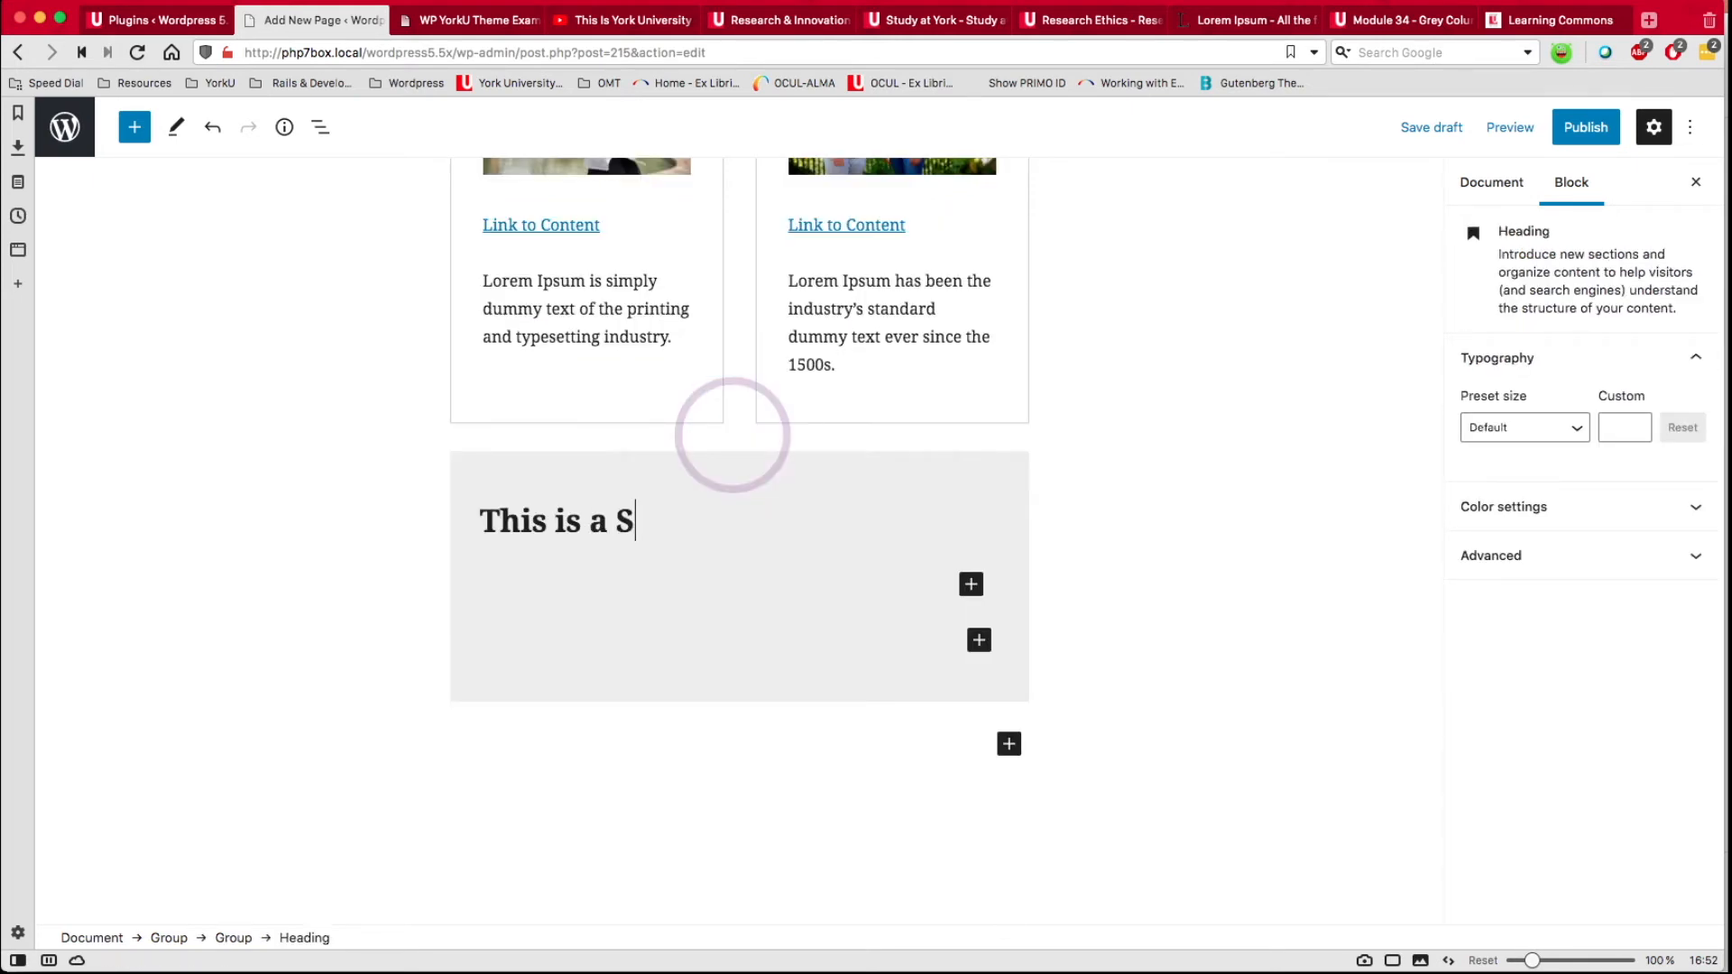
text(ection Head)
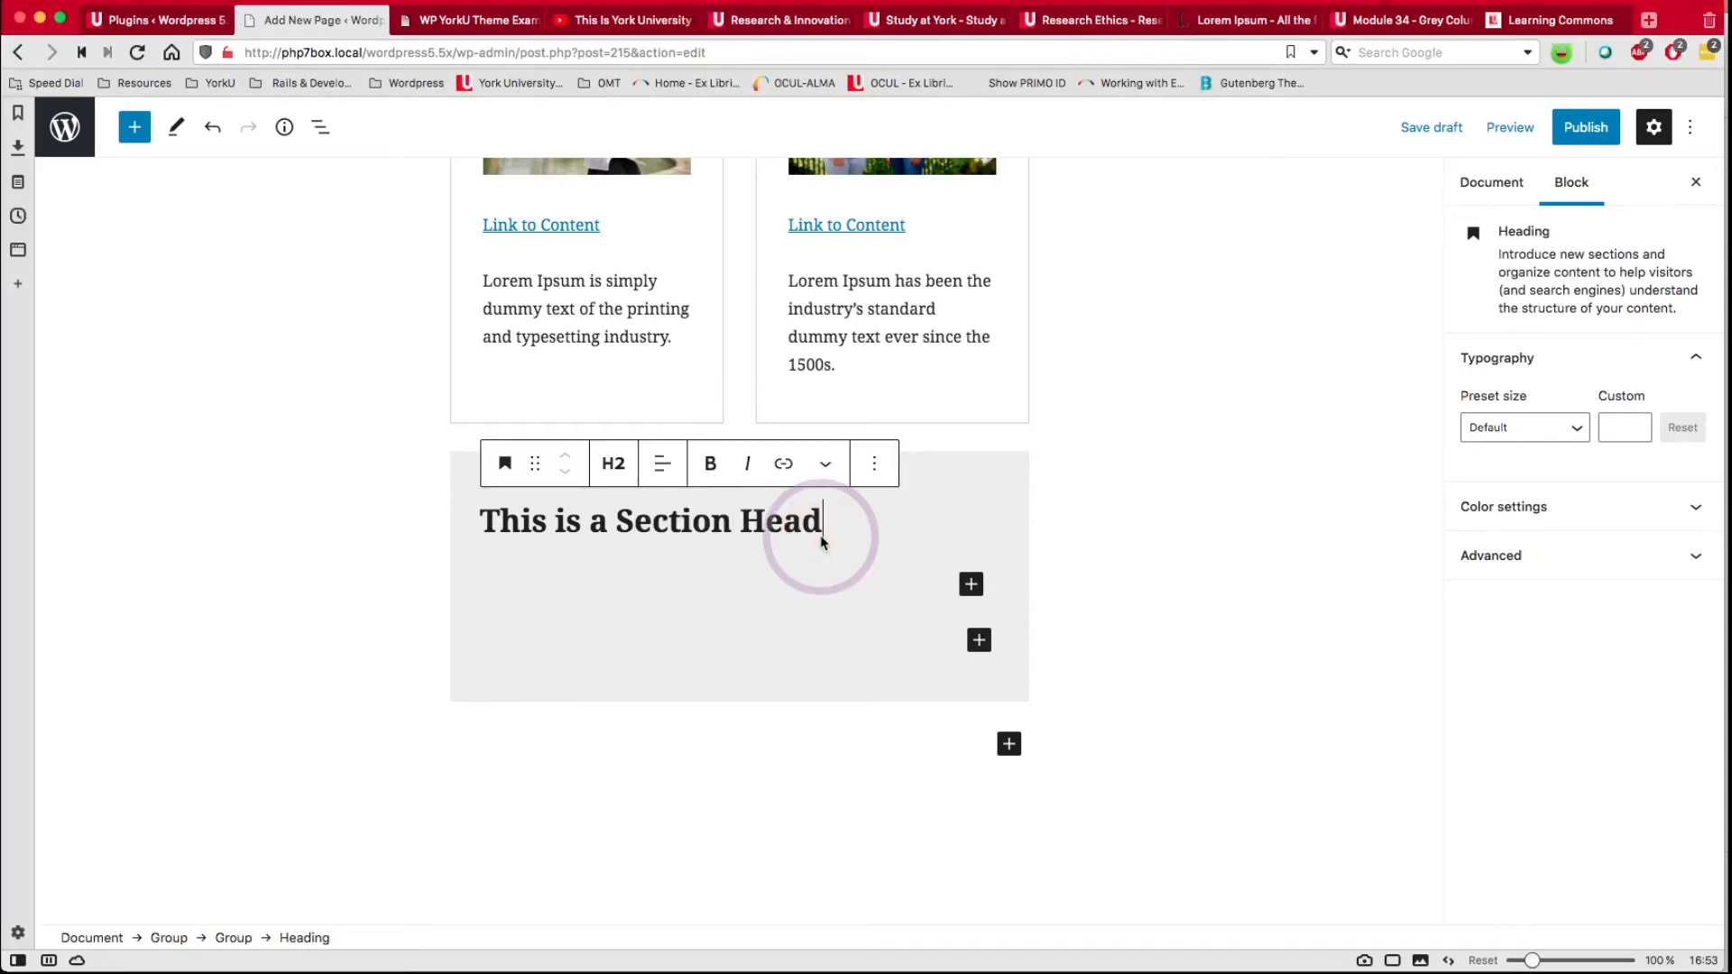
text(ing)
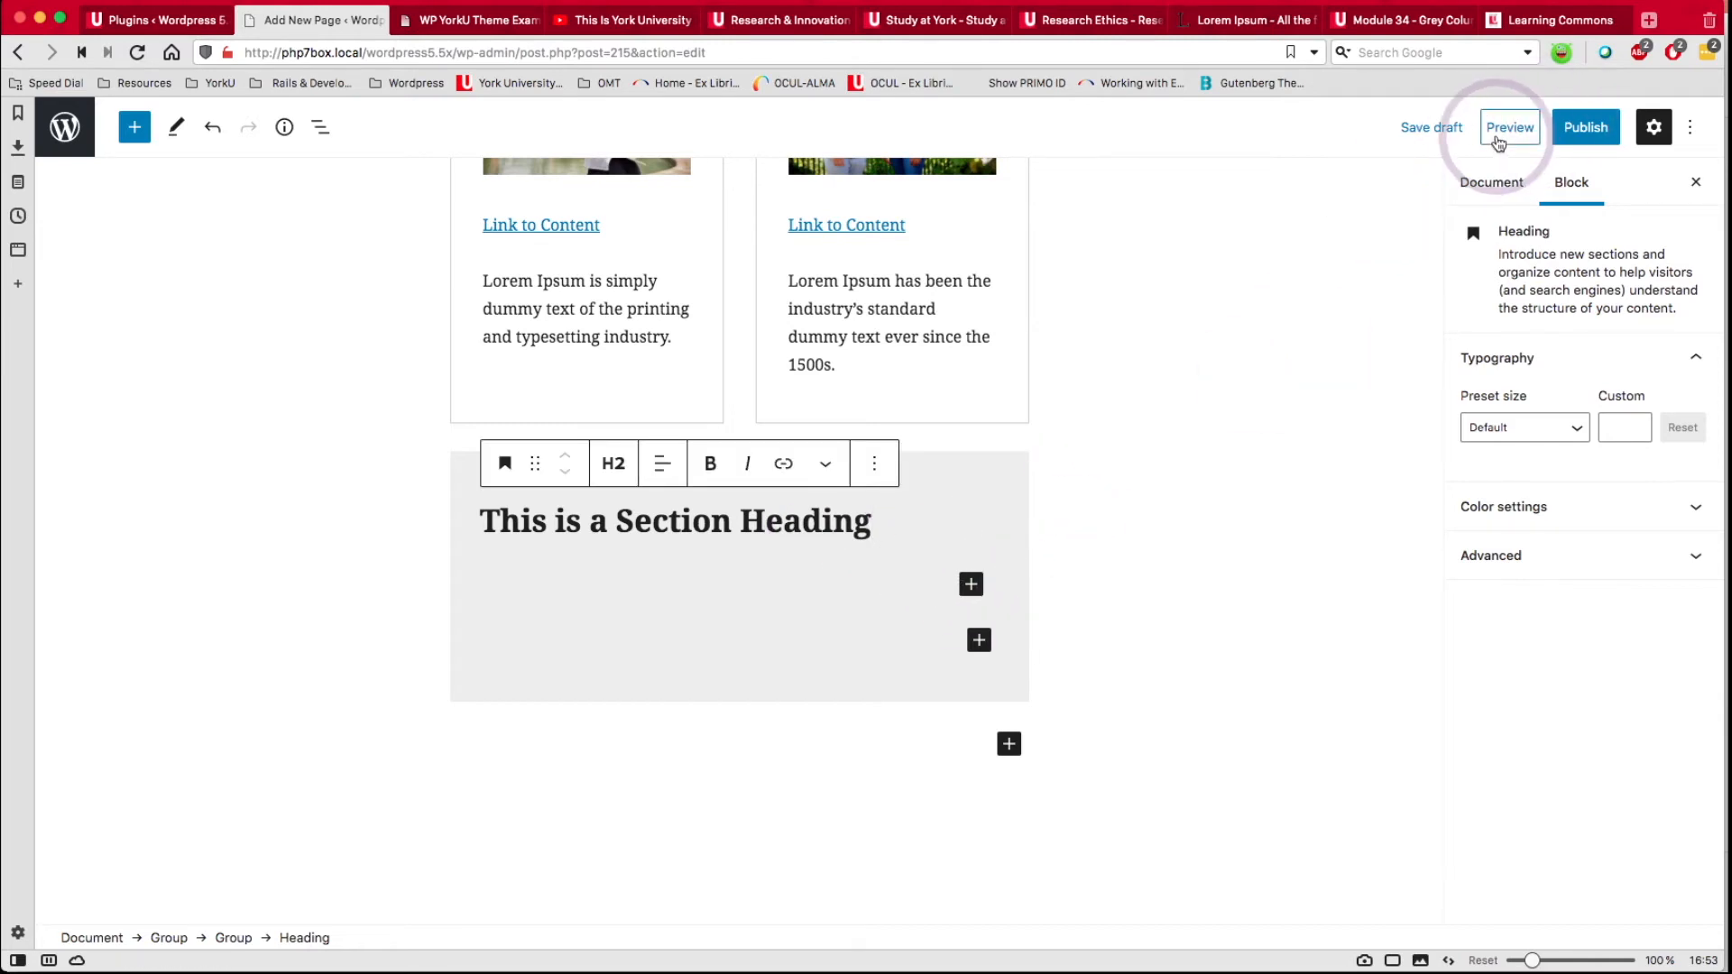
Preview the page in a new browser tab and examine the grey section heading band beneath the two featured cards.
click(1525, 144)
click(1351, 313)
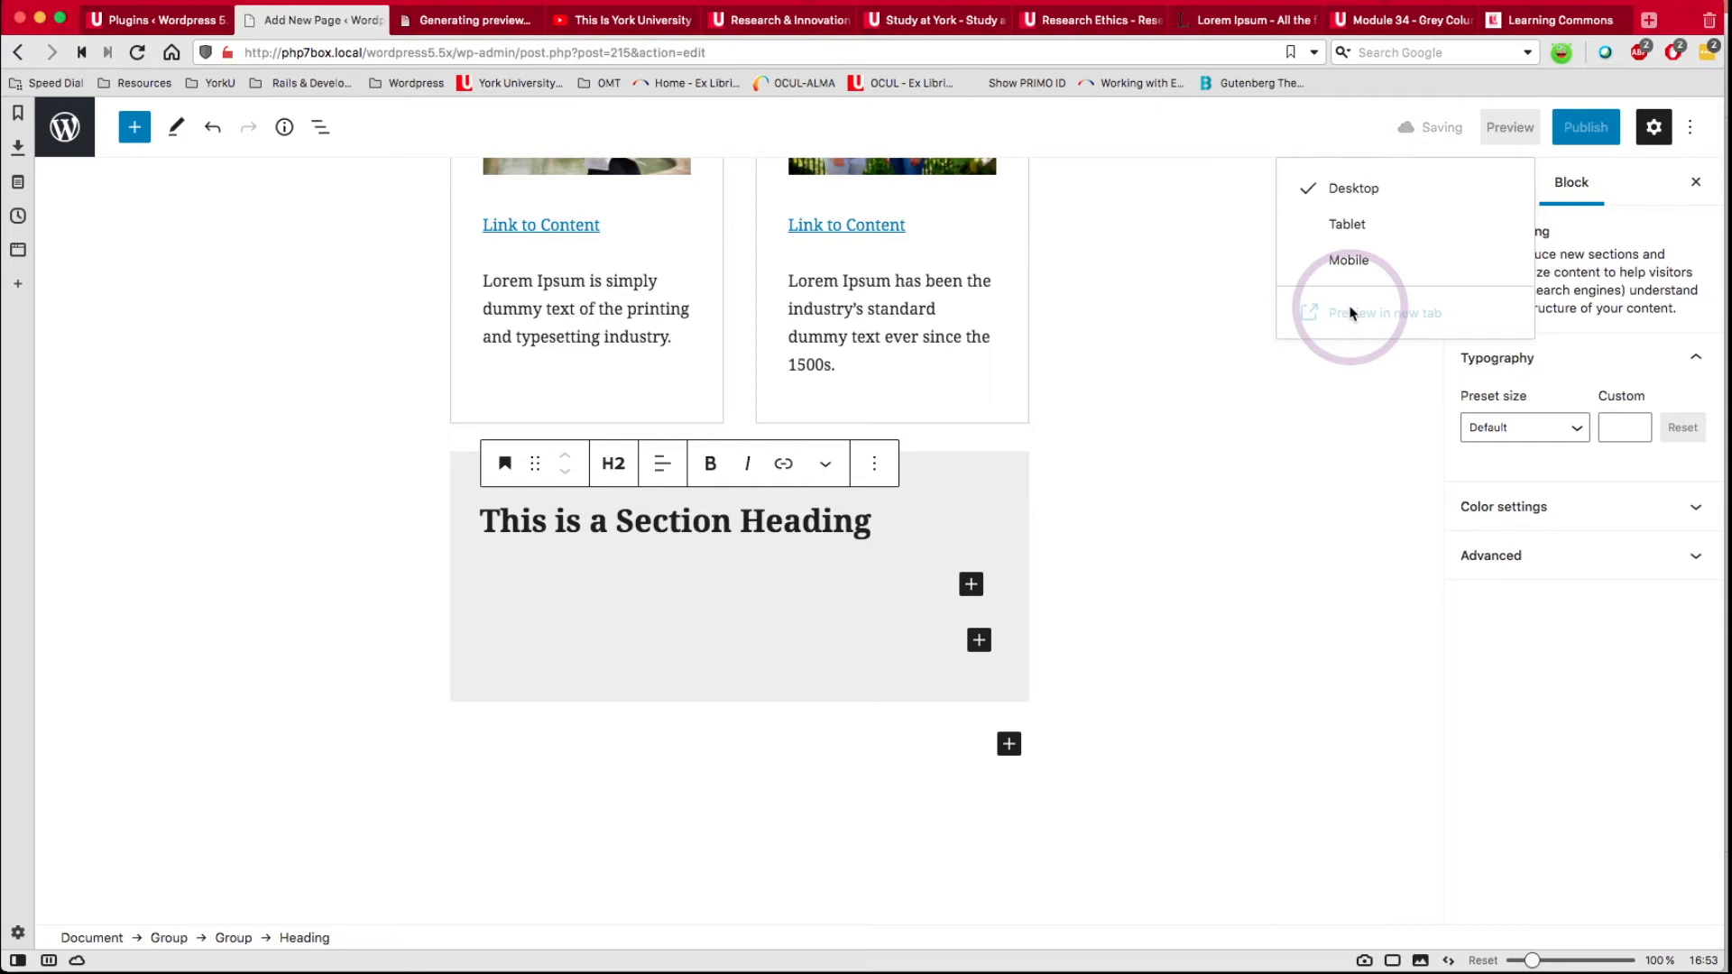
click(451, 20)
scroll(578, 752, down, 5)
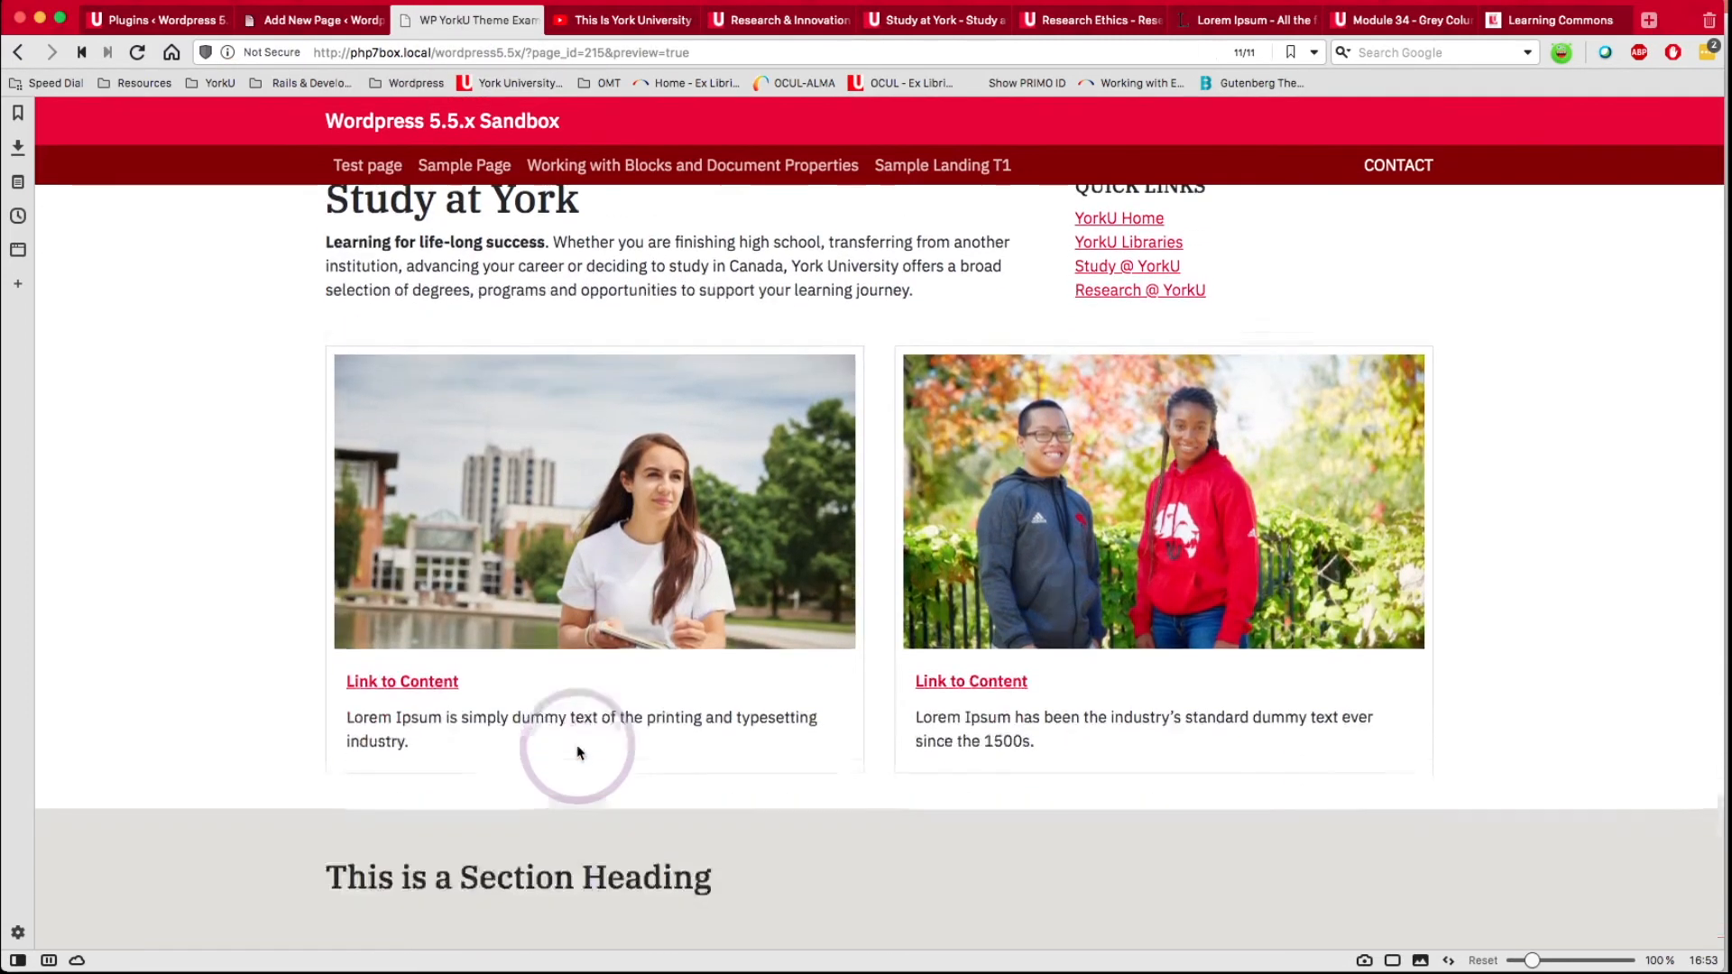
scroll(578, 752, down, 3)
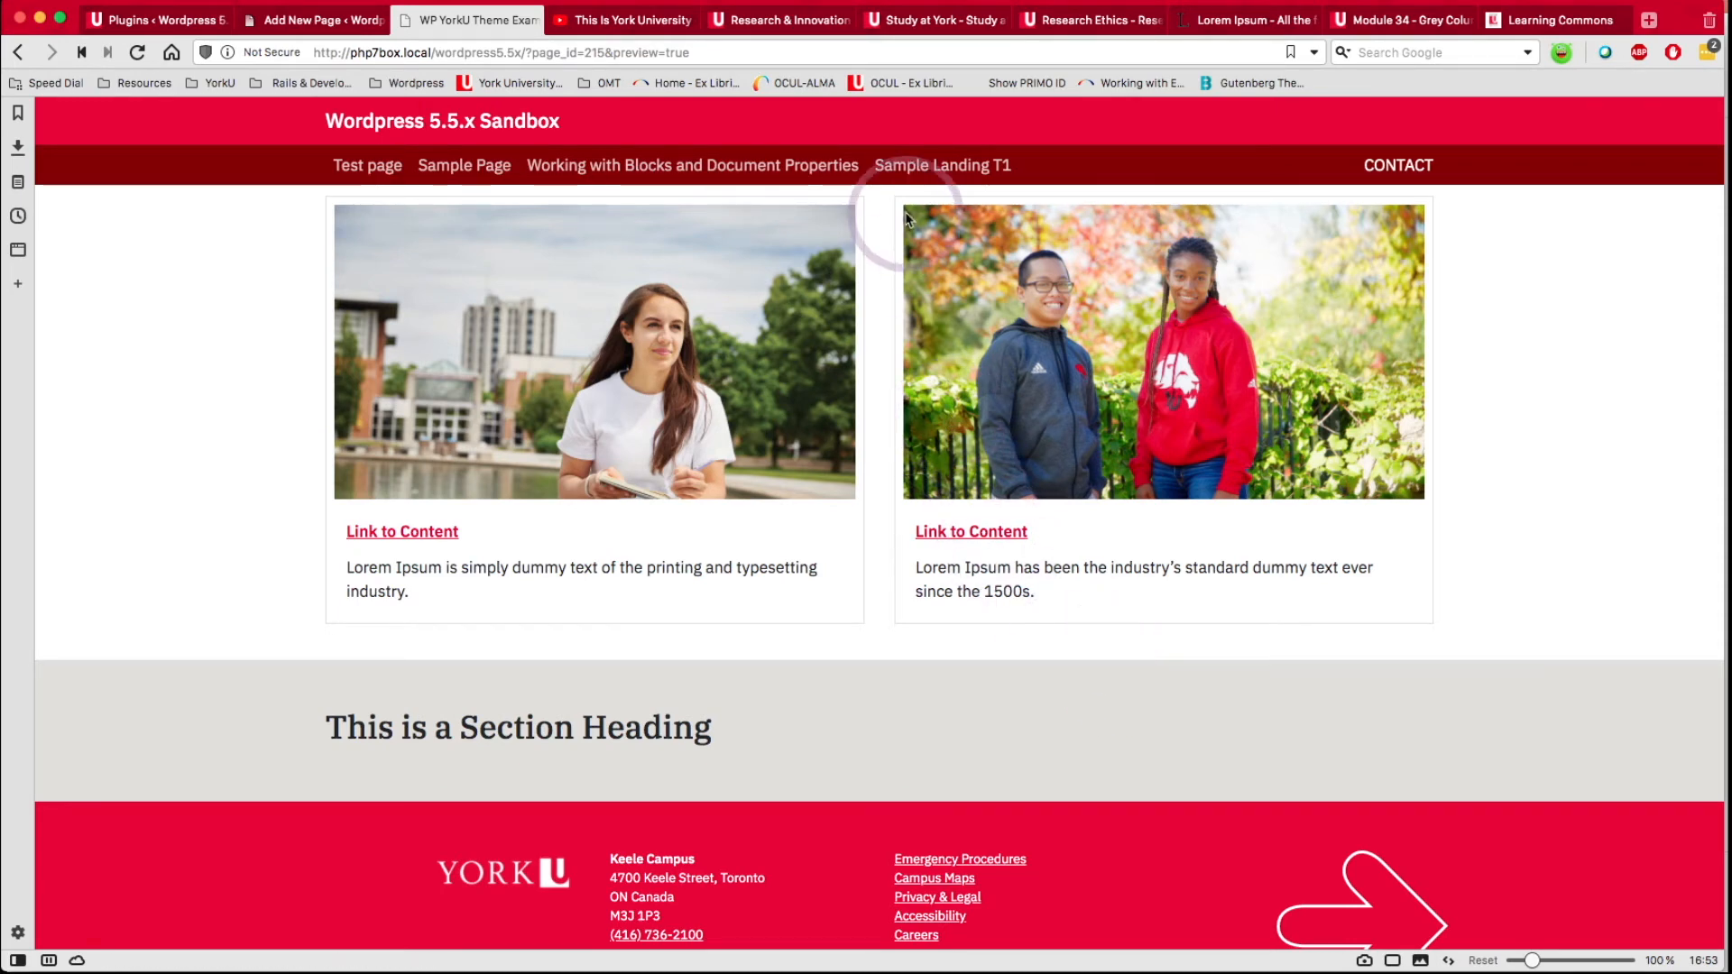
Examine how the live Study at York page alternates grey section headings, such as Study Options and Enrolment & Academic Services, with three-column card rows.
click(917, 27)
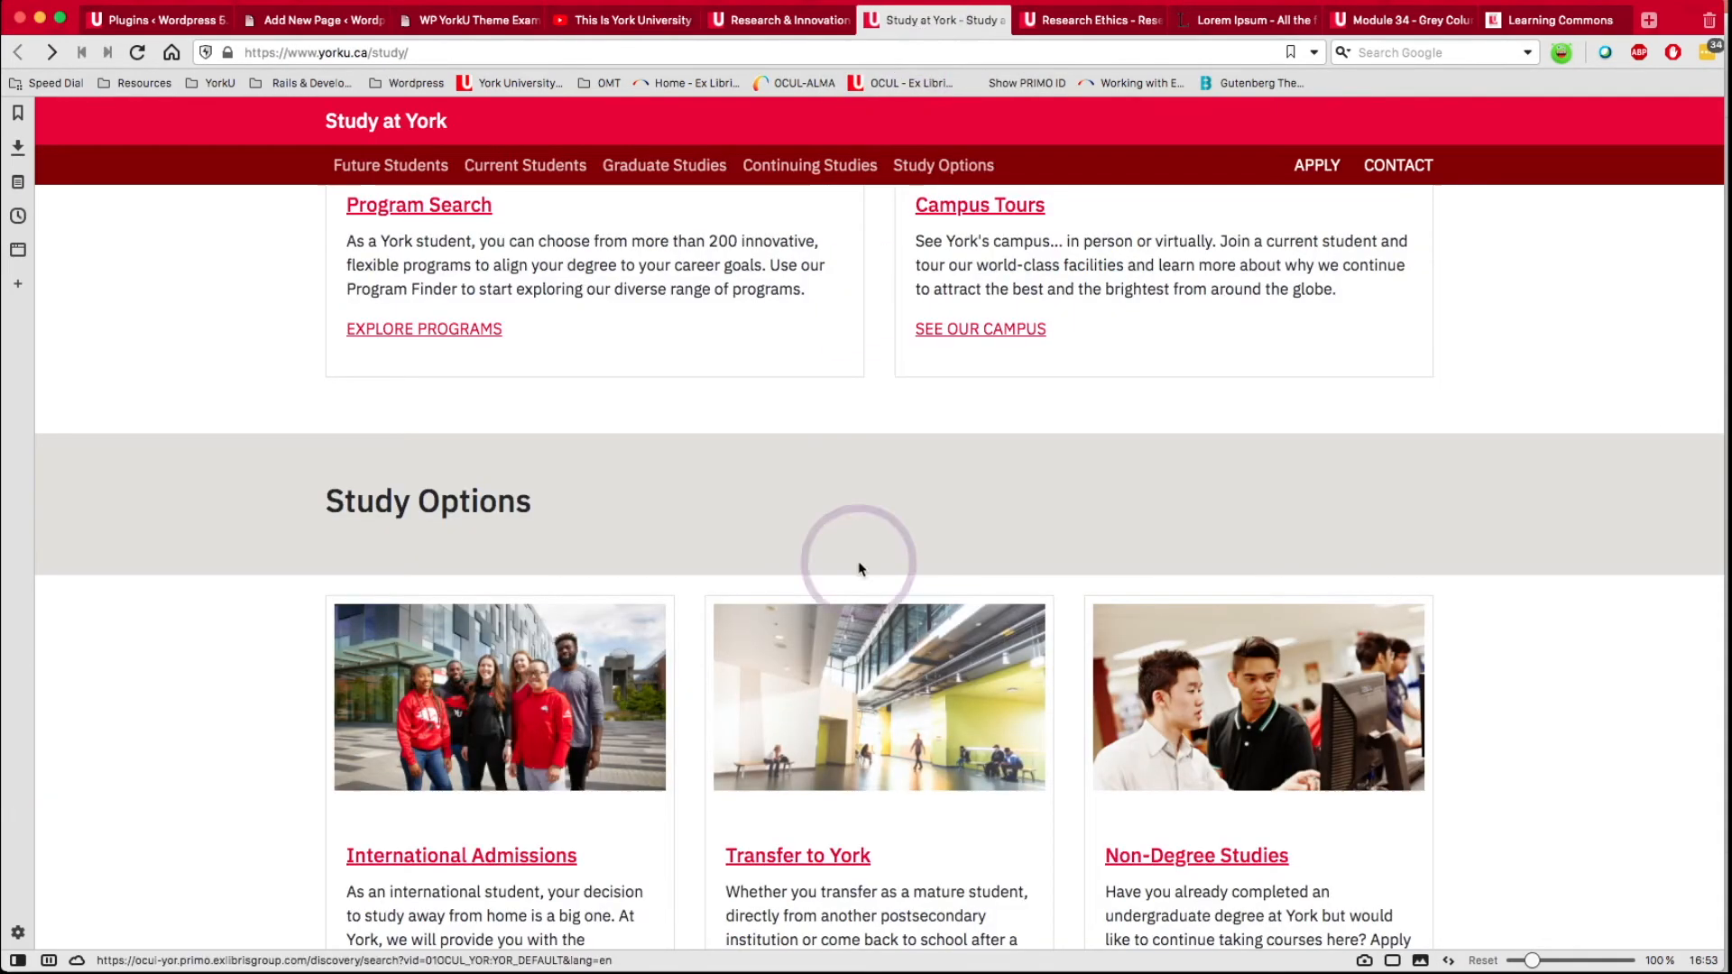
scroll(875, 642, down, 2)
scroll(774, 484, up, 3)
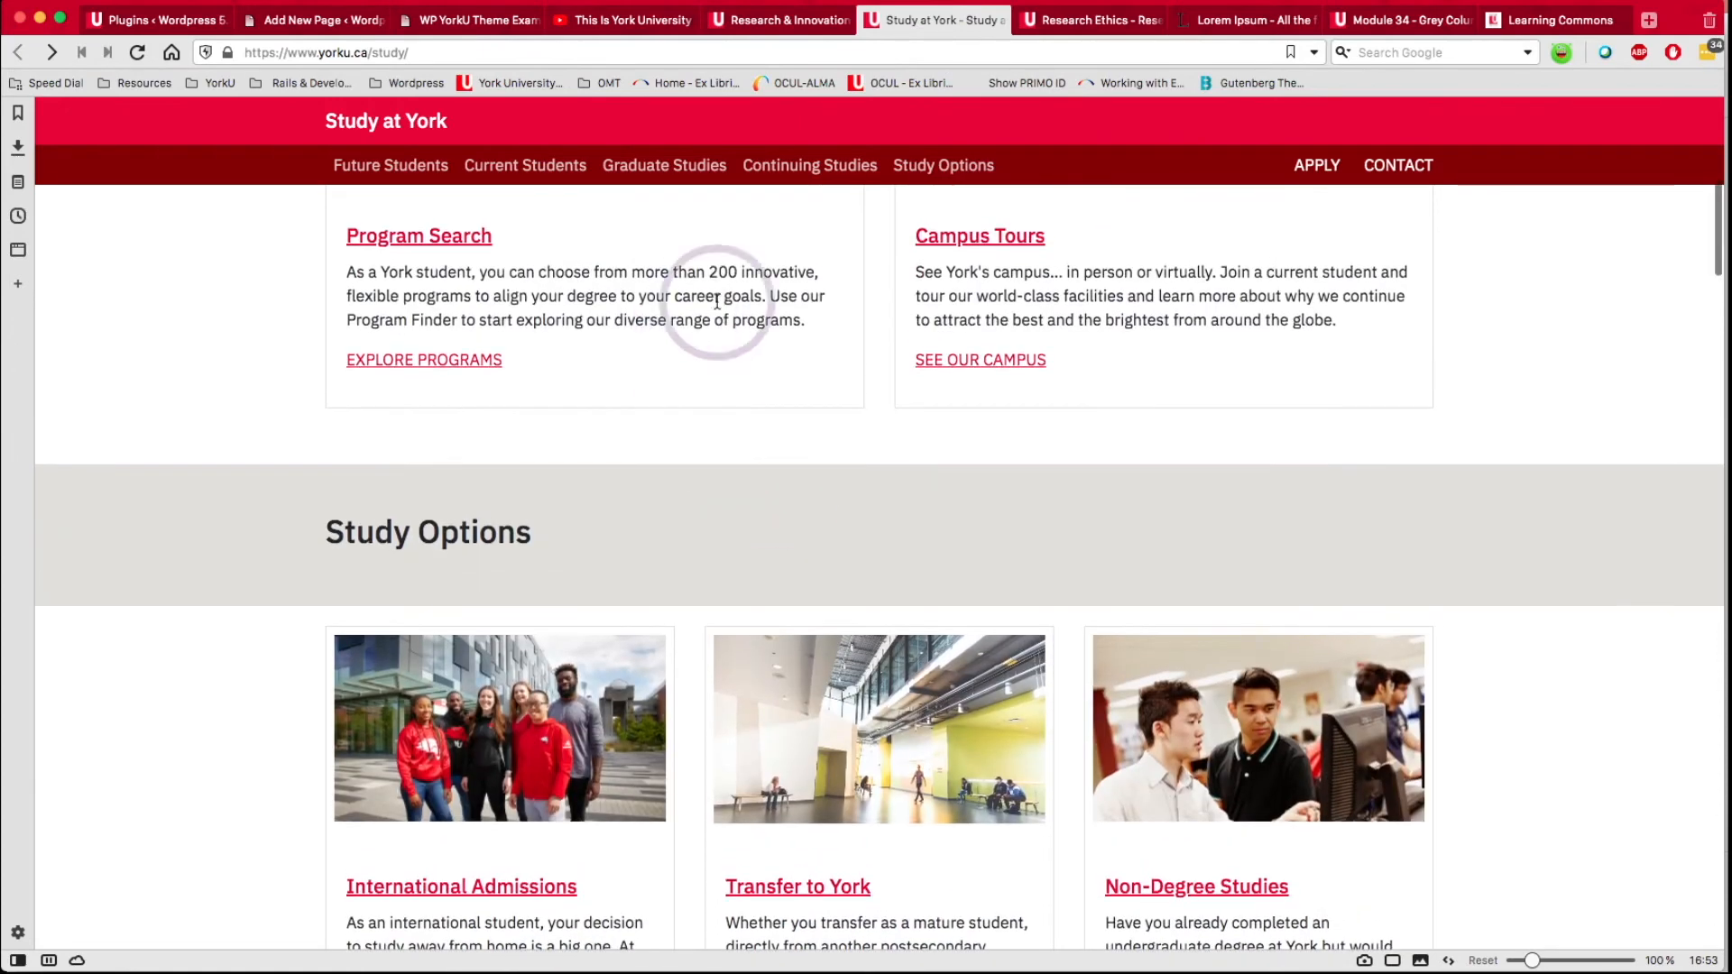
scroll(888, 525, down, 6)
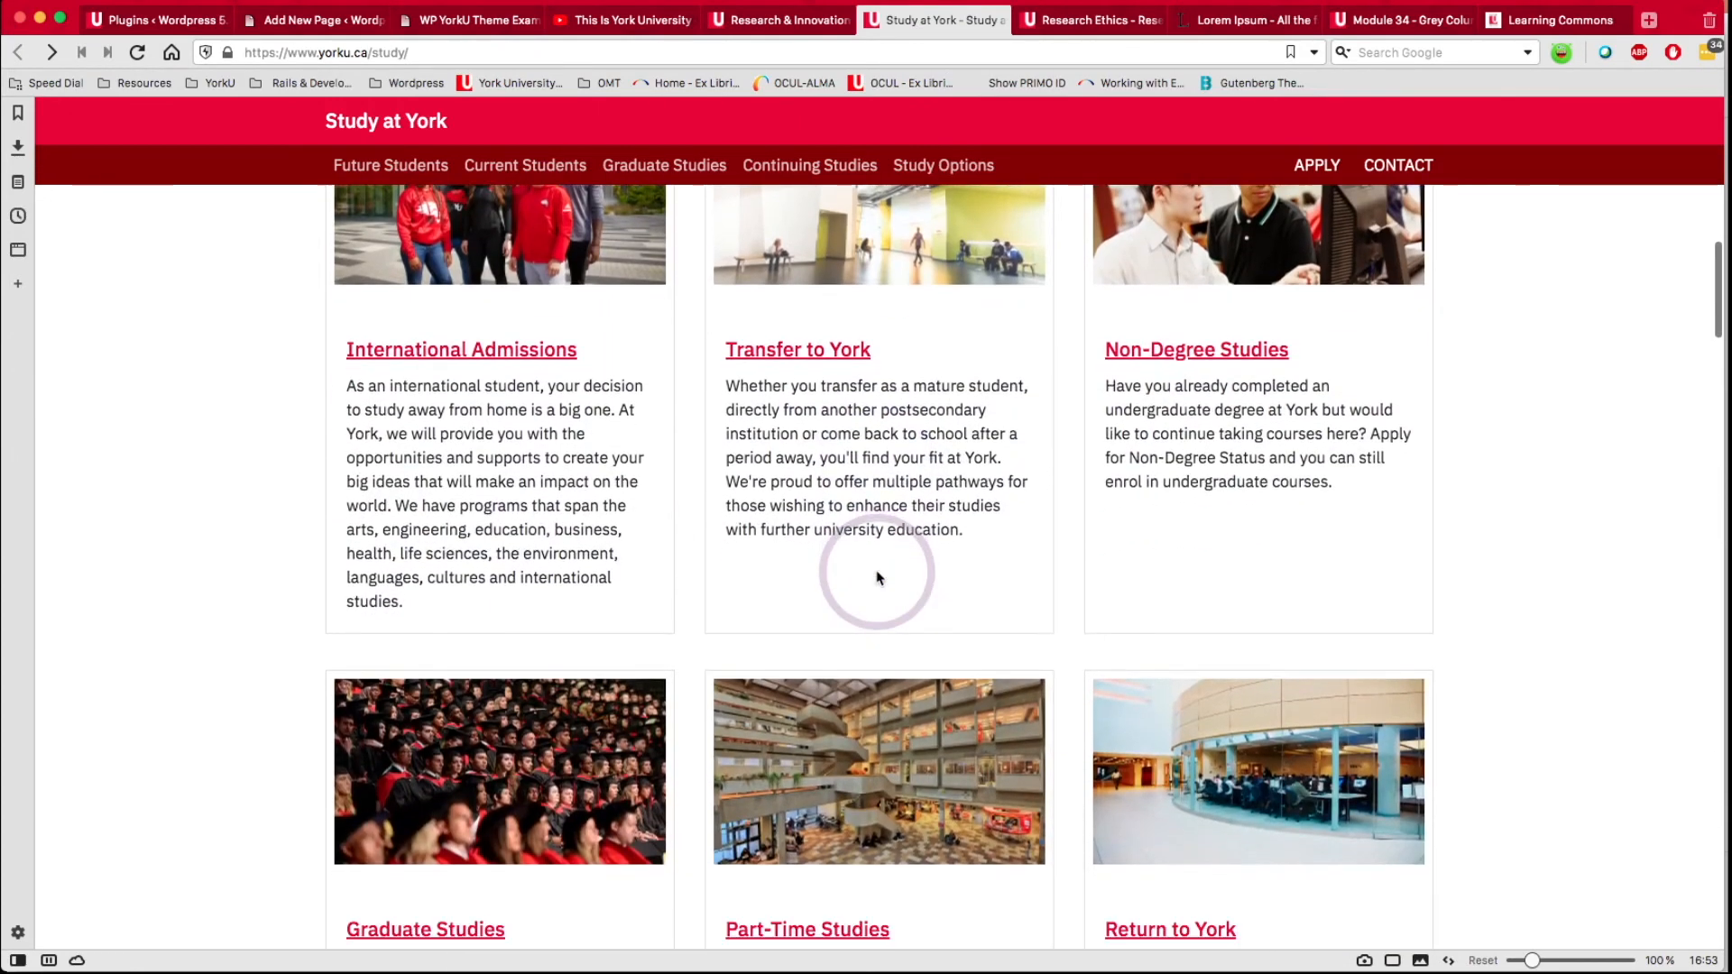
scroll(876, 578, down, 3)
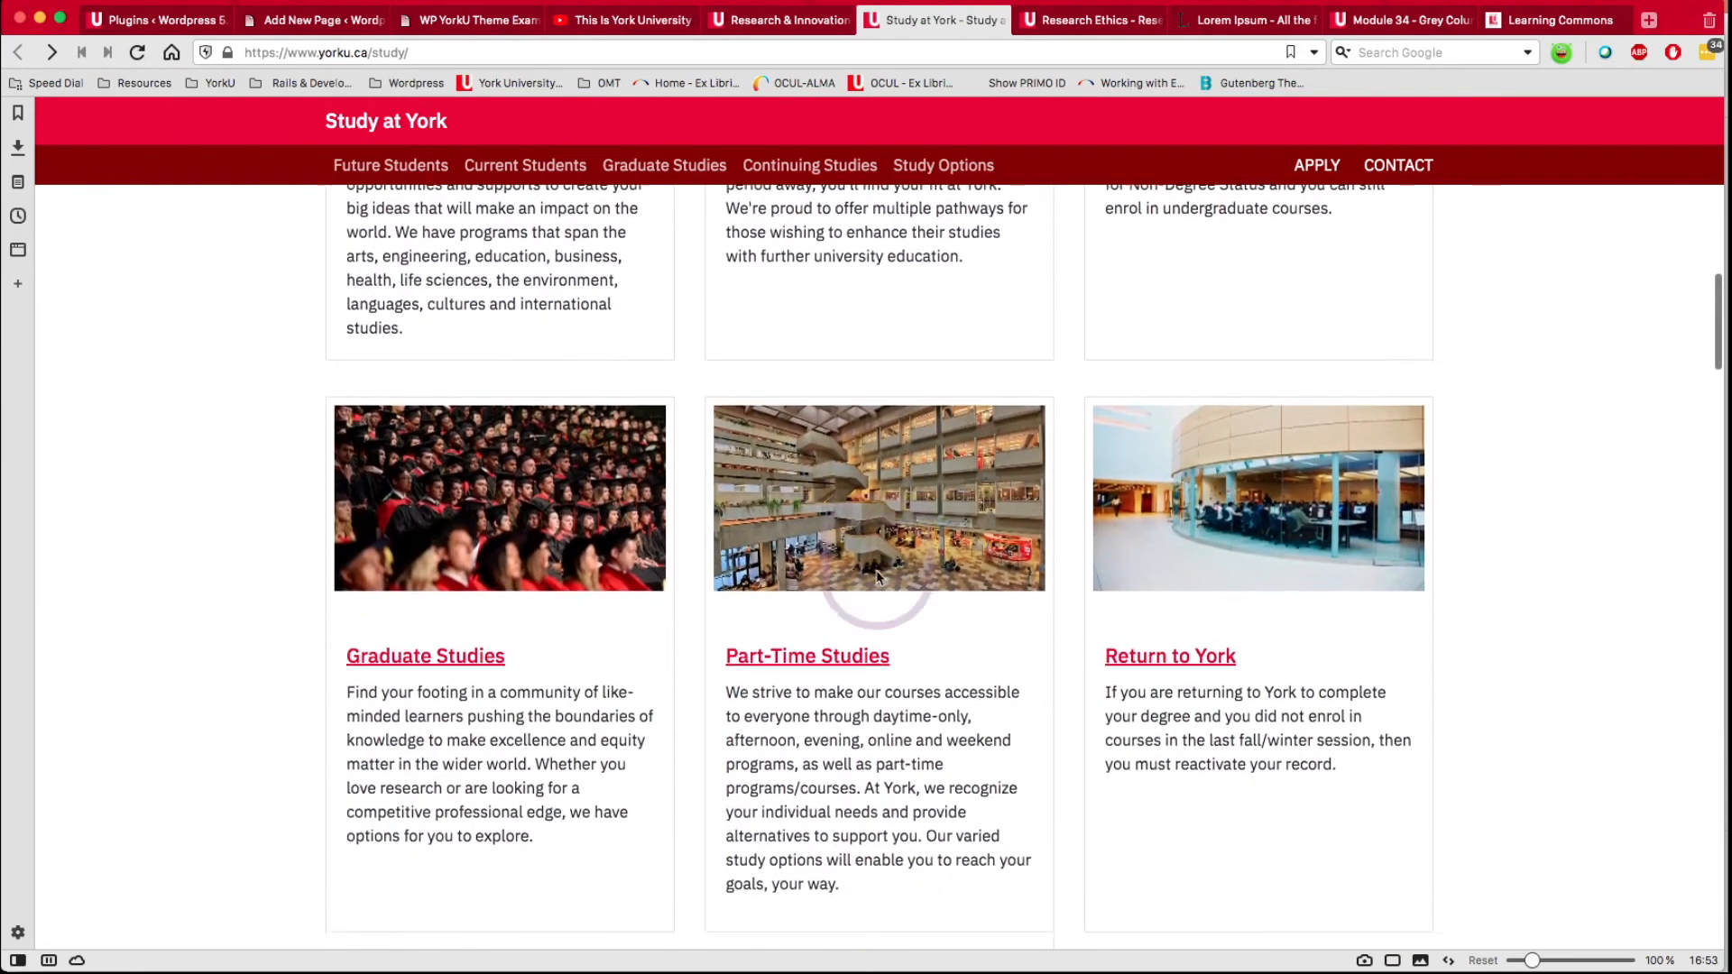
scroll(877, 580, up, 6)
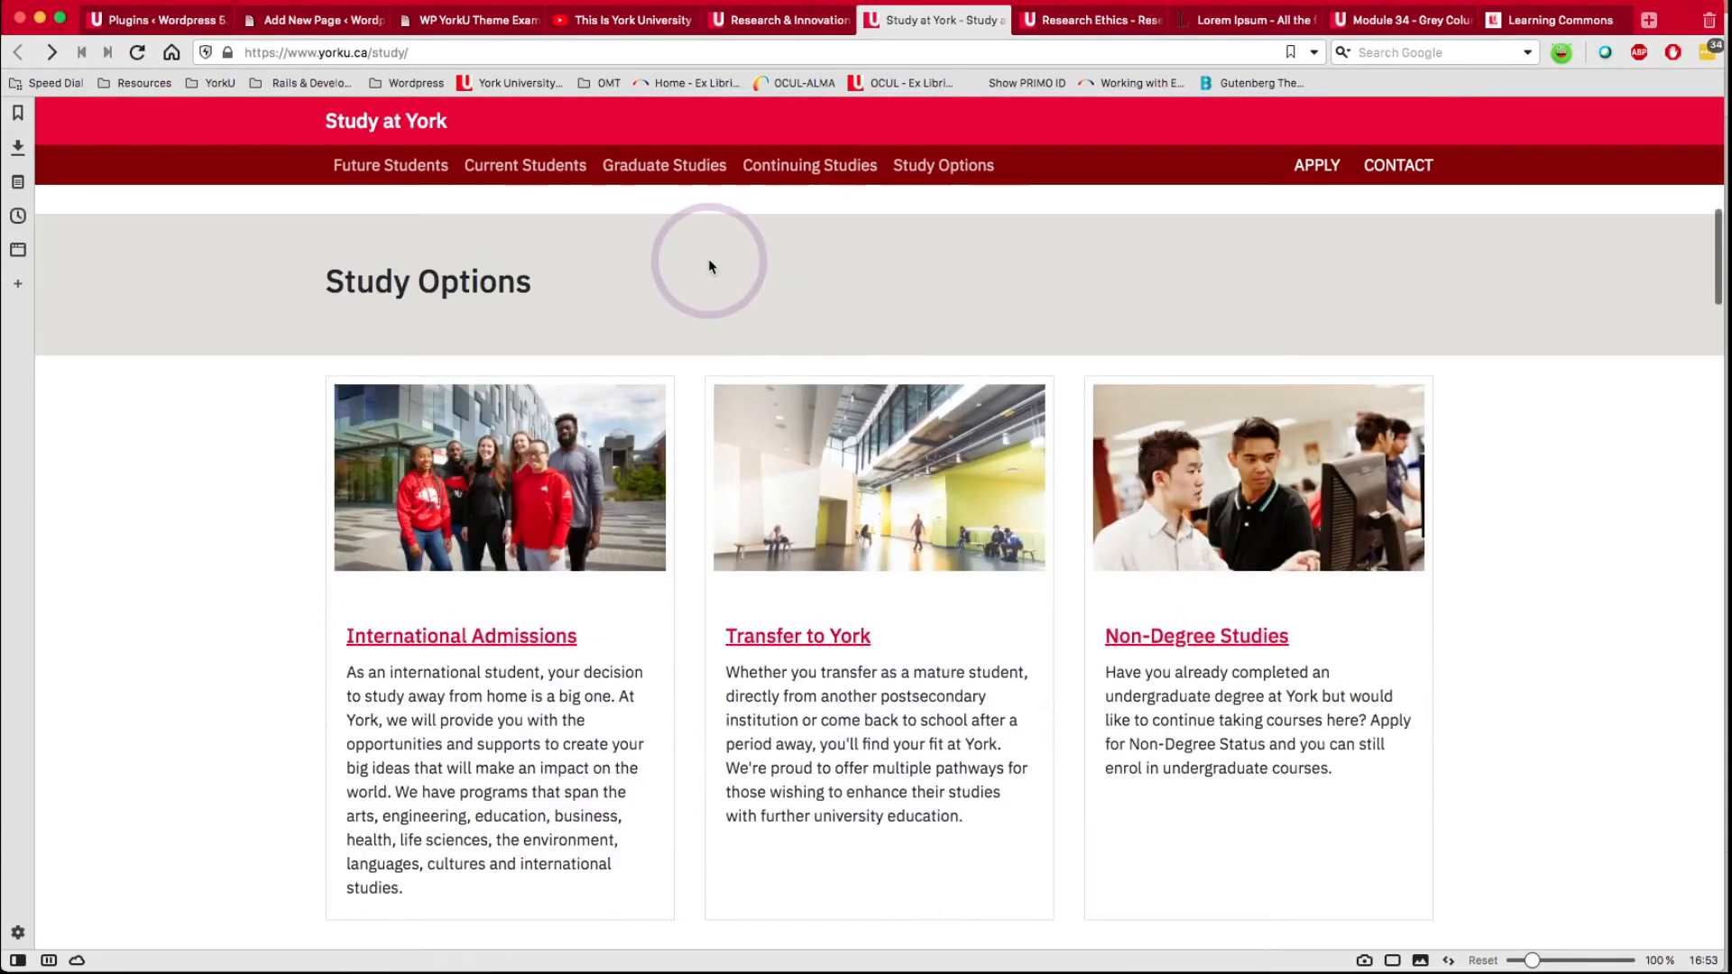
scroll(711, 267, up, 3)
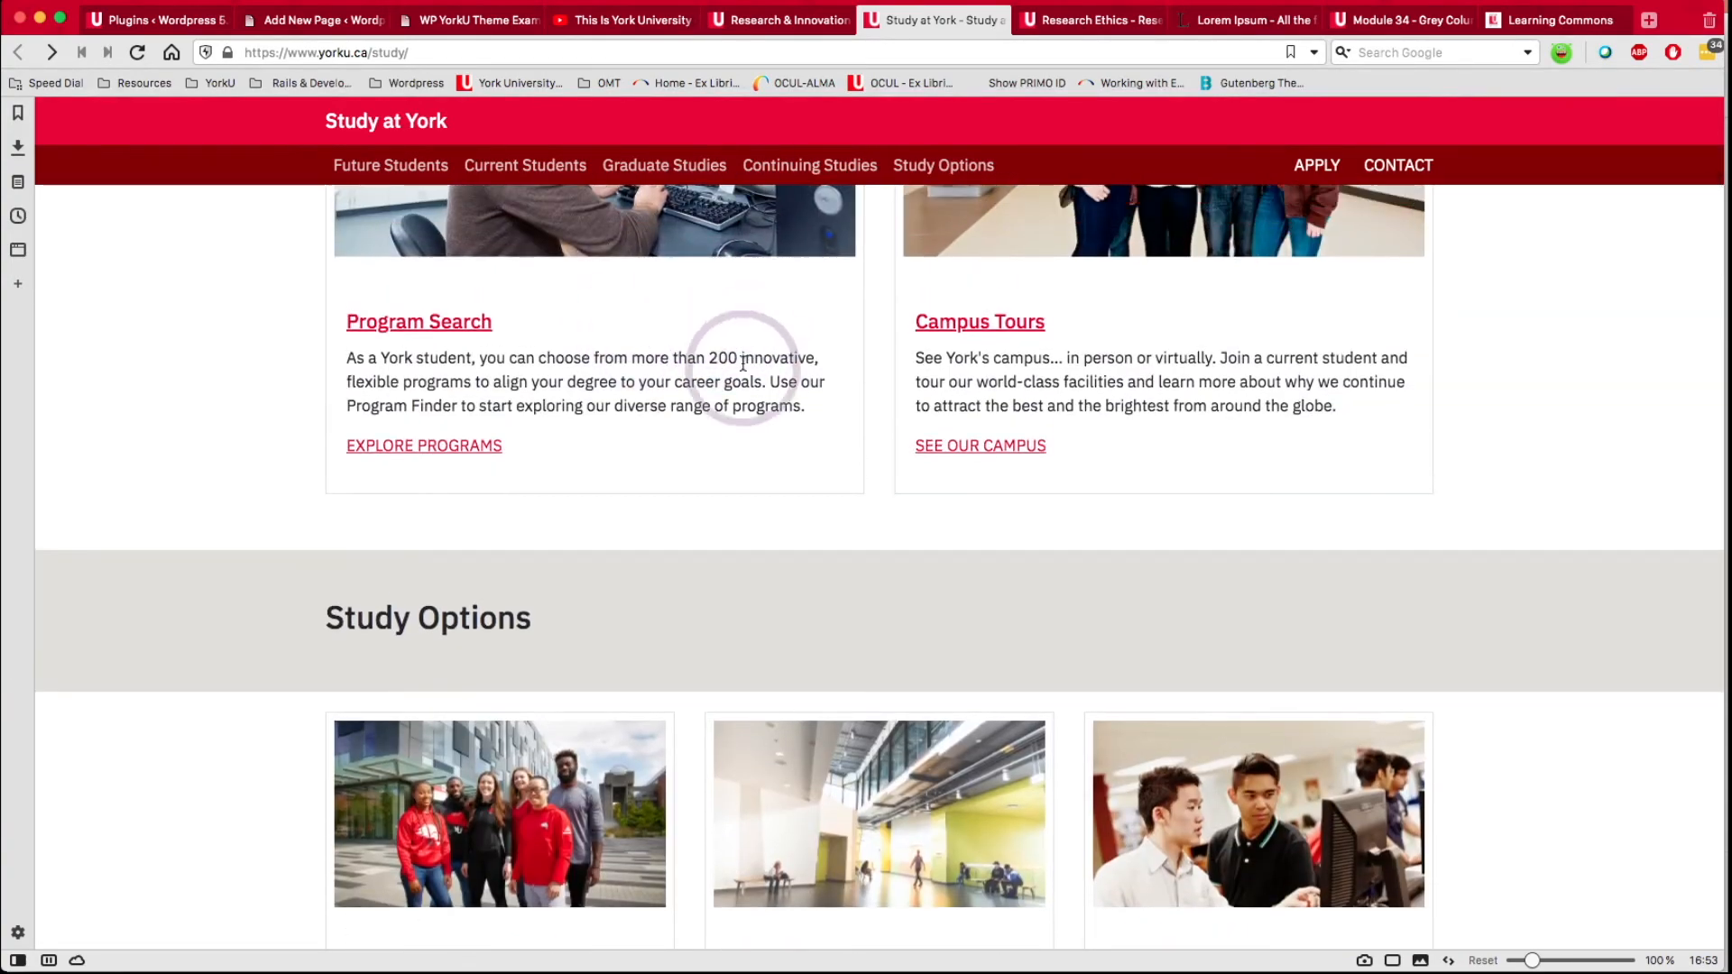
scroll(757, 491, down, 7)
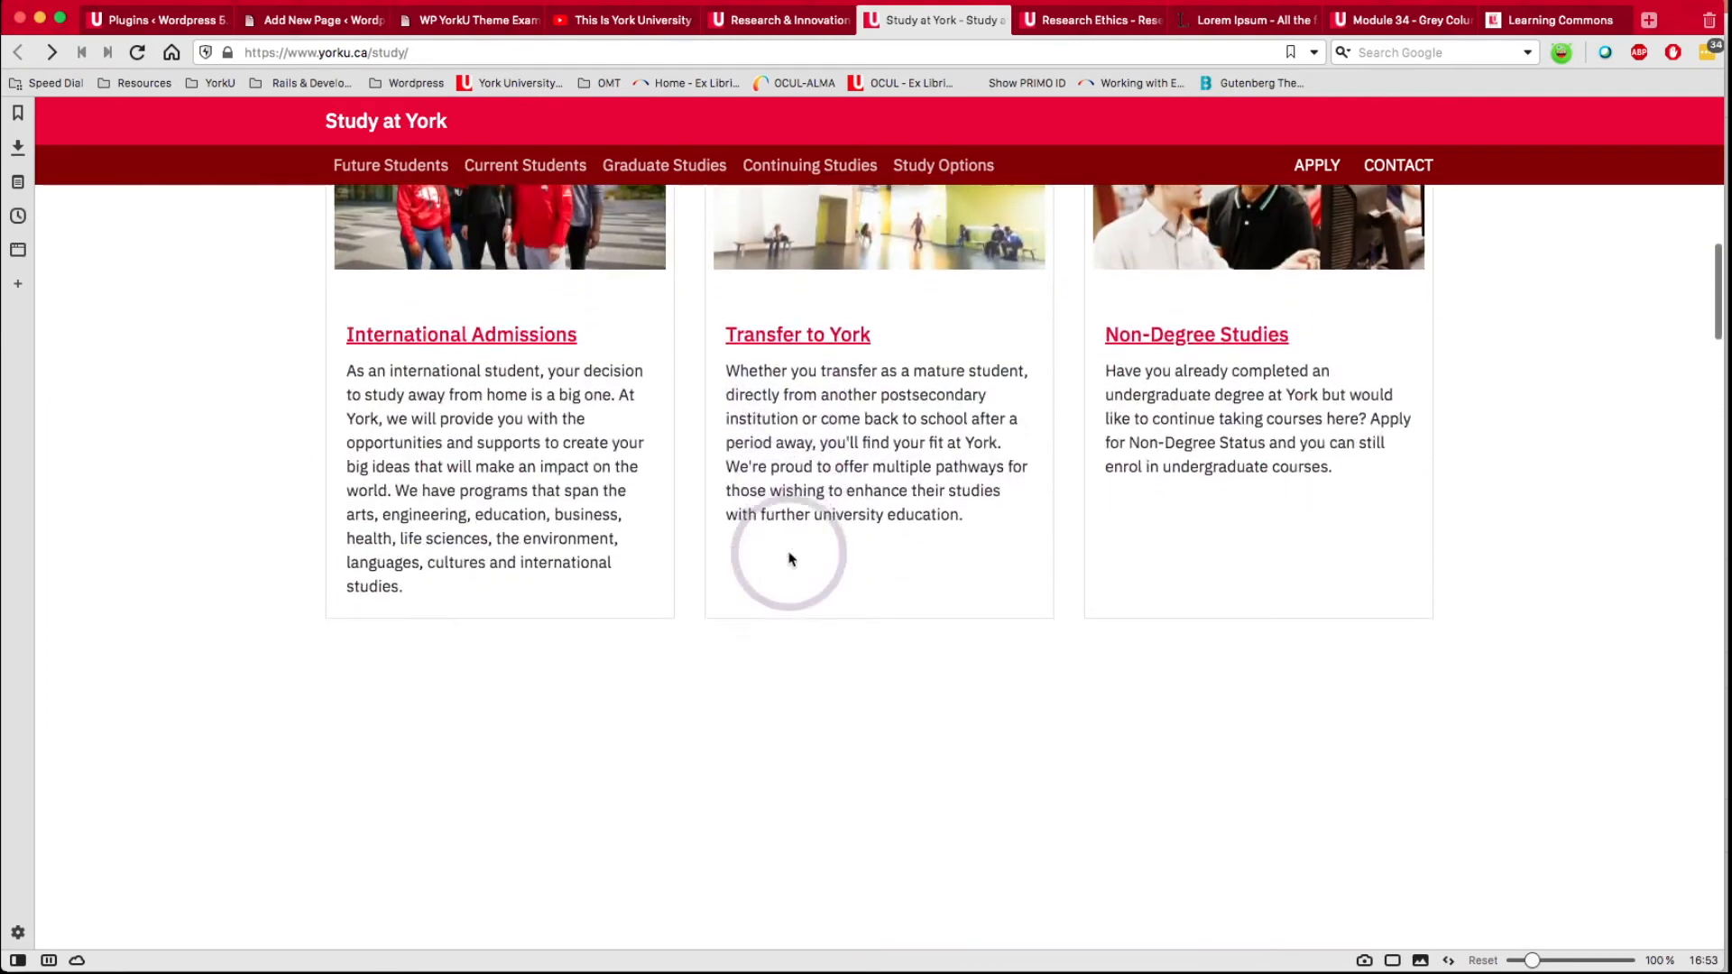
scroll(789, 559, down, 7)
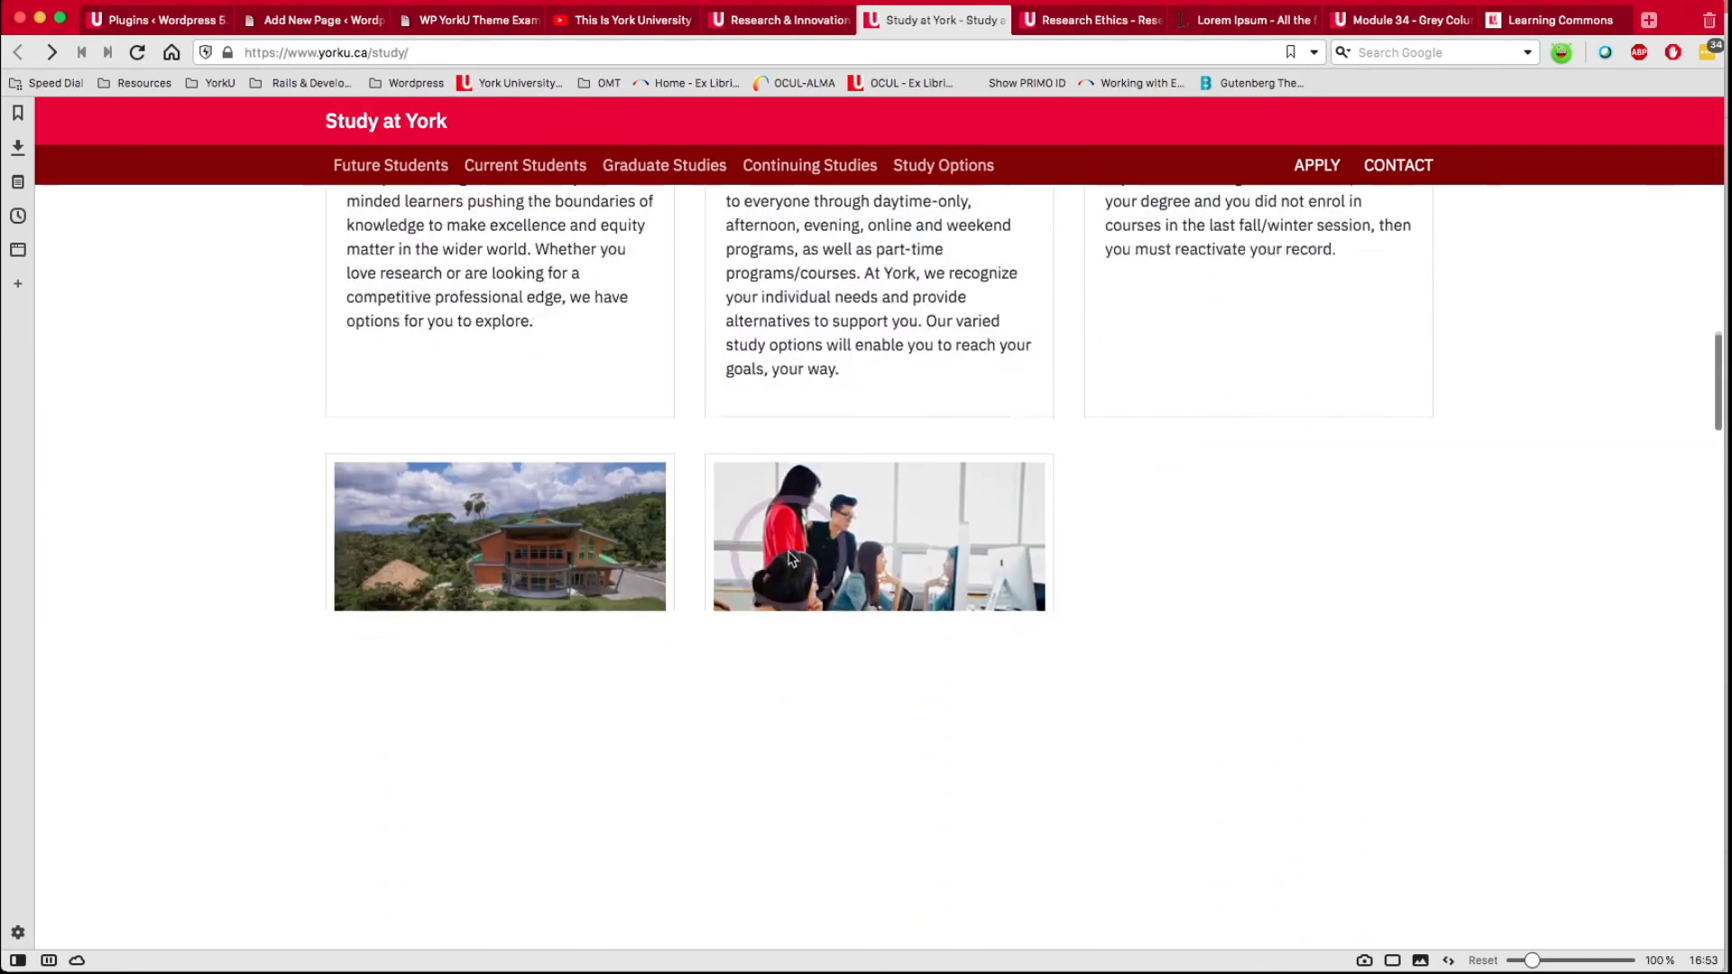
scroll(789, 558, down, 3)
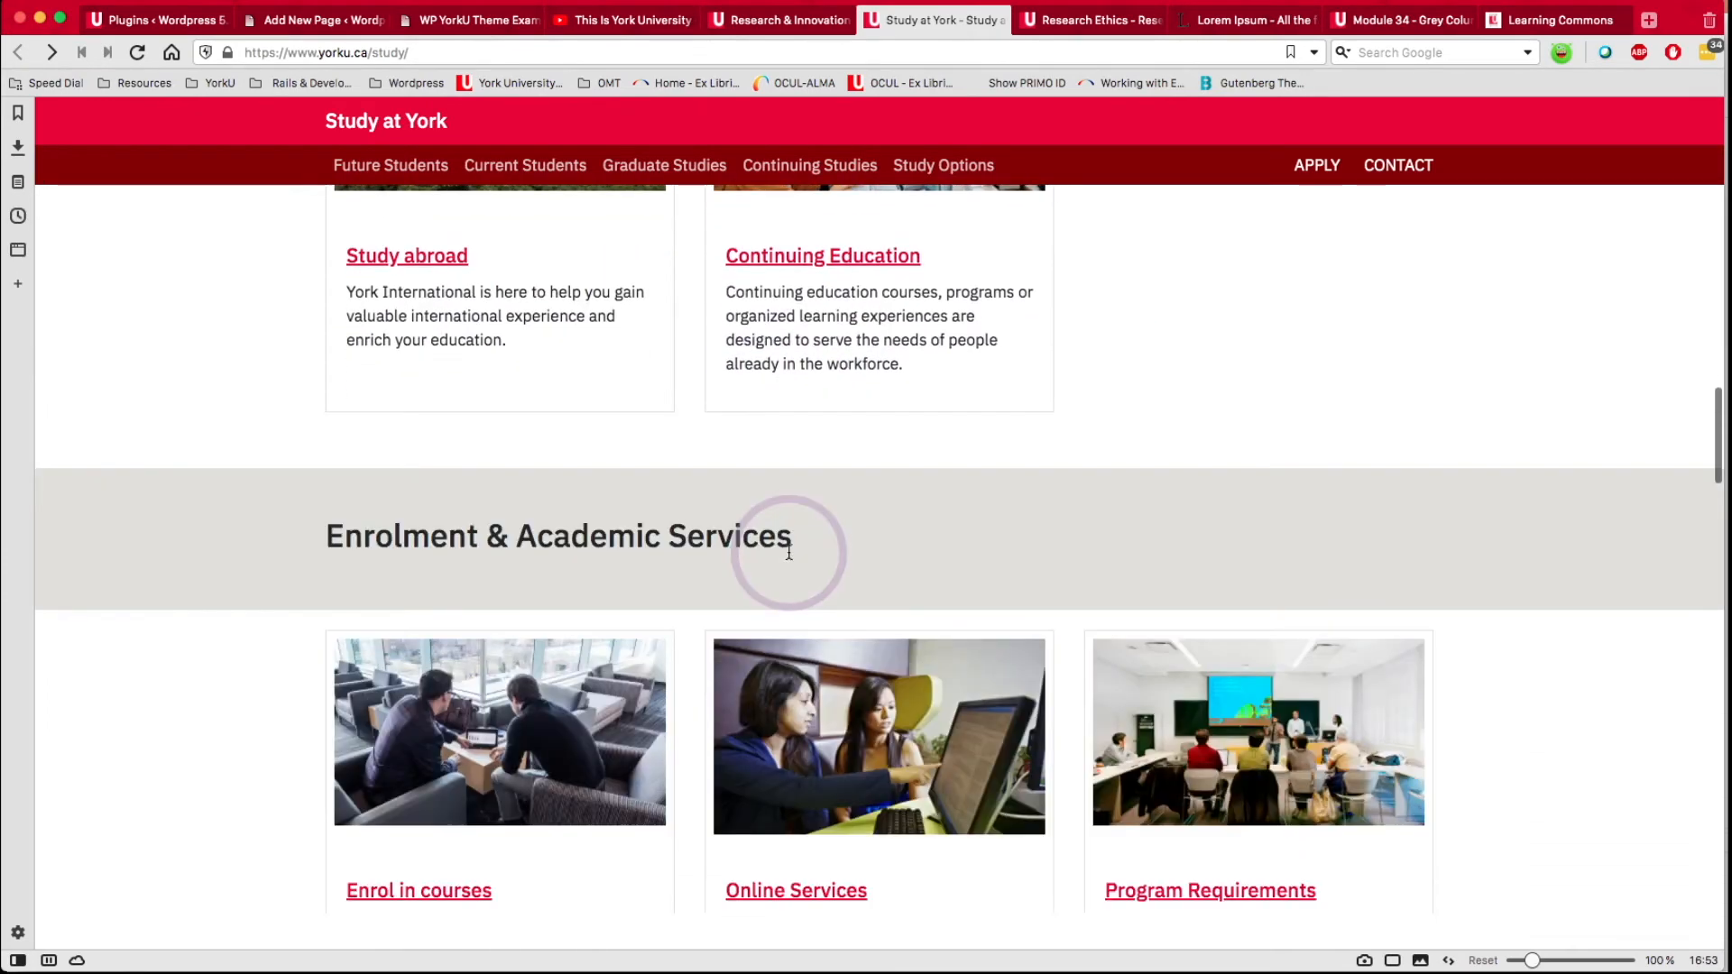
scroll(789, 552, down, 4)
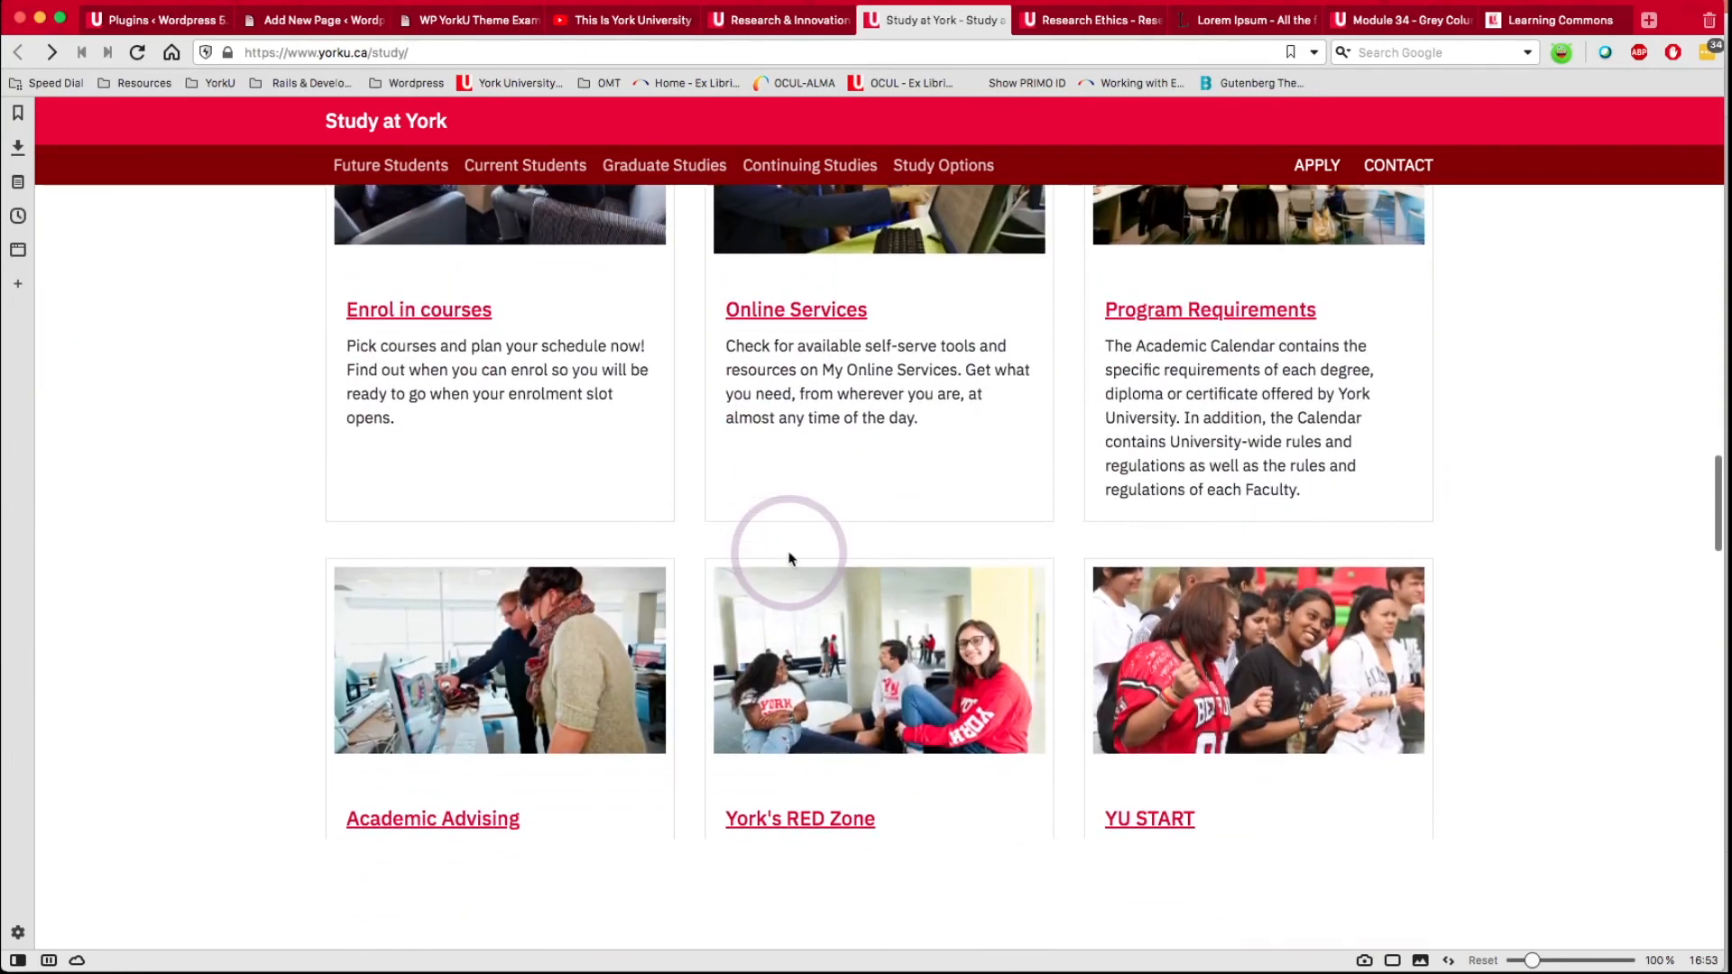
scroll(790, 558, up, 3)
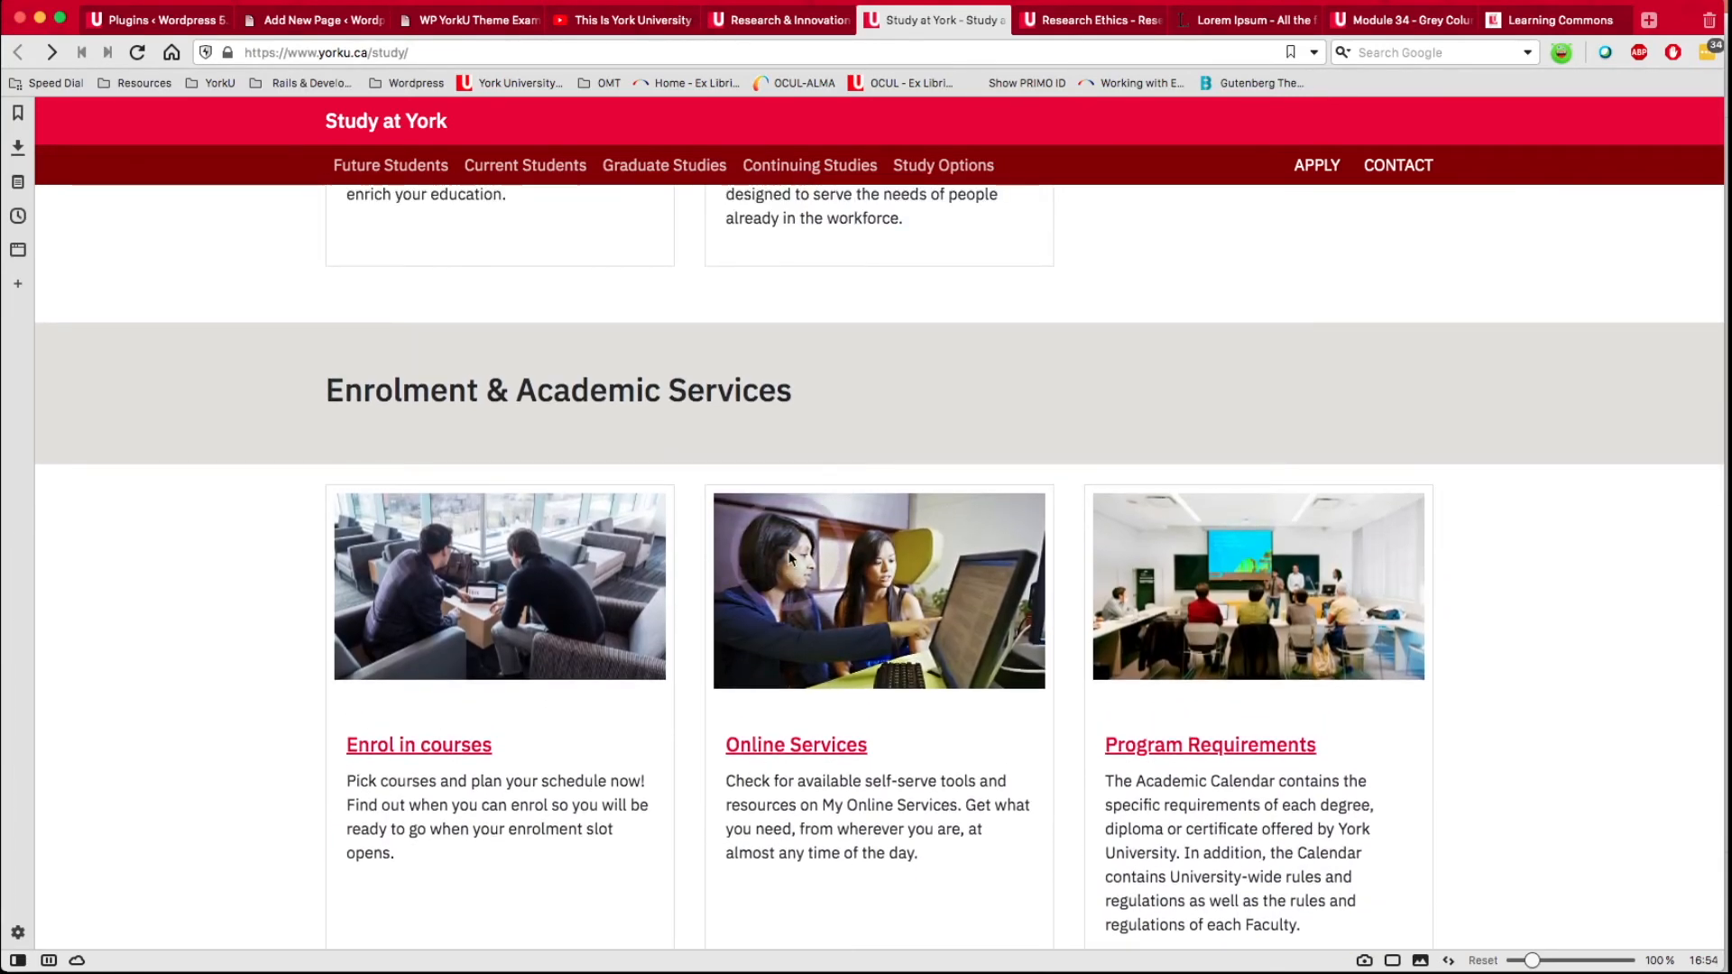
Examine the Vice-President message profile window below the grey news section on the live Research & Innovation page.
click(1070, 26)
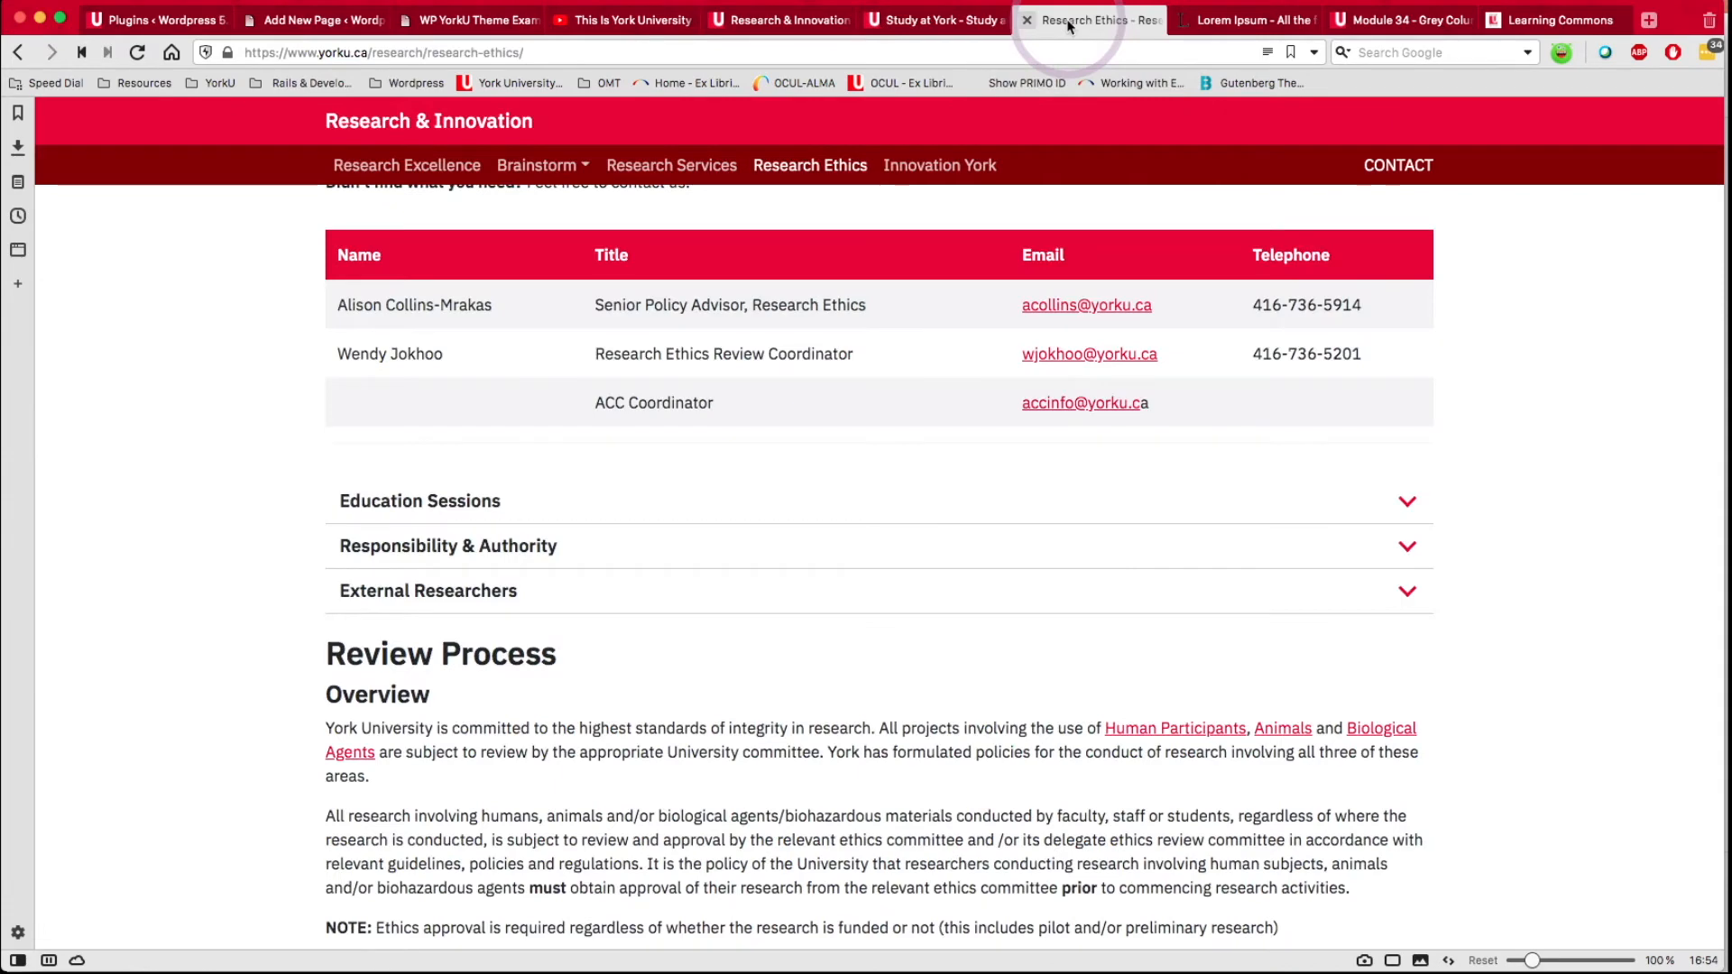
click(810, 20)
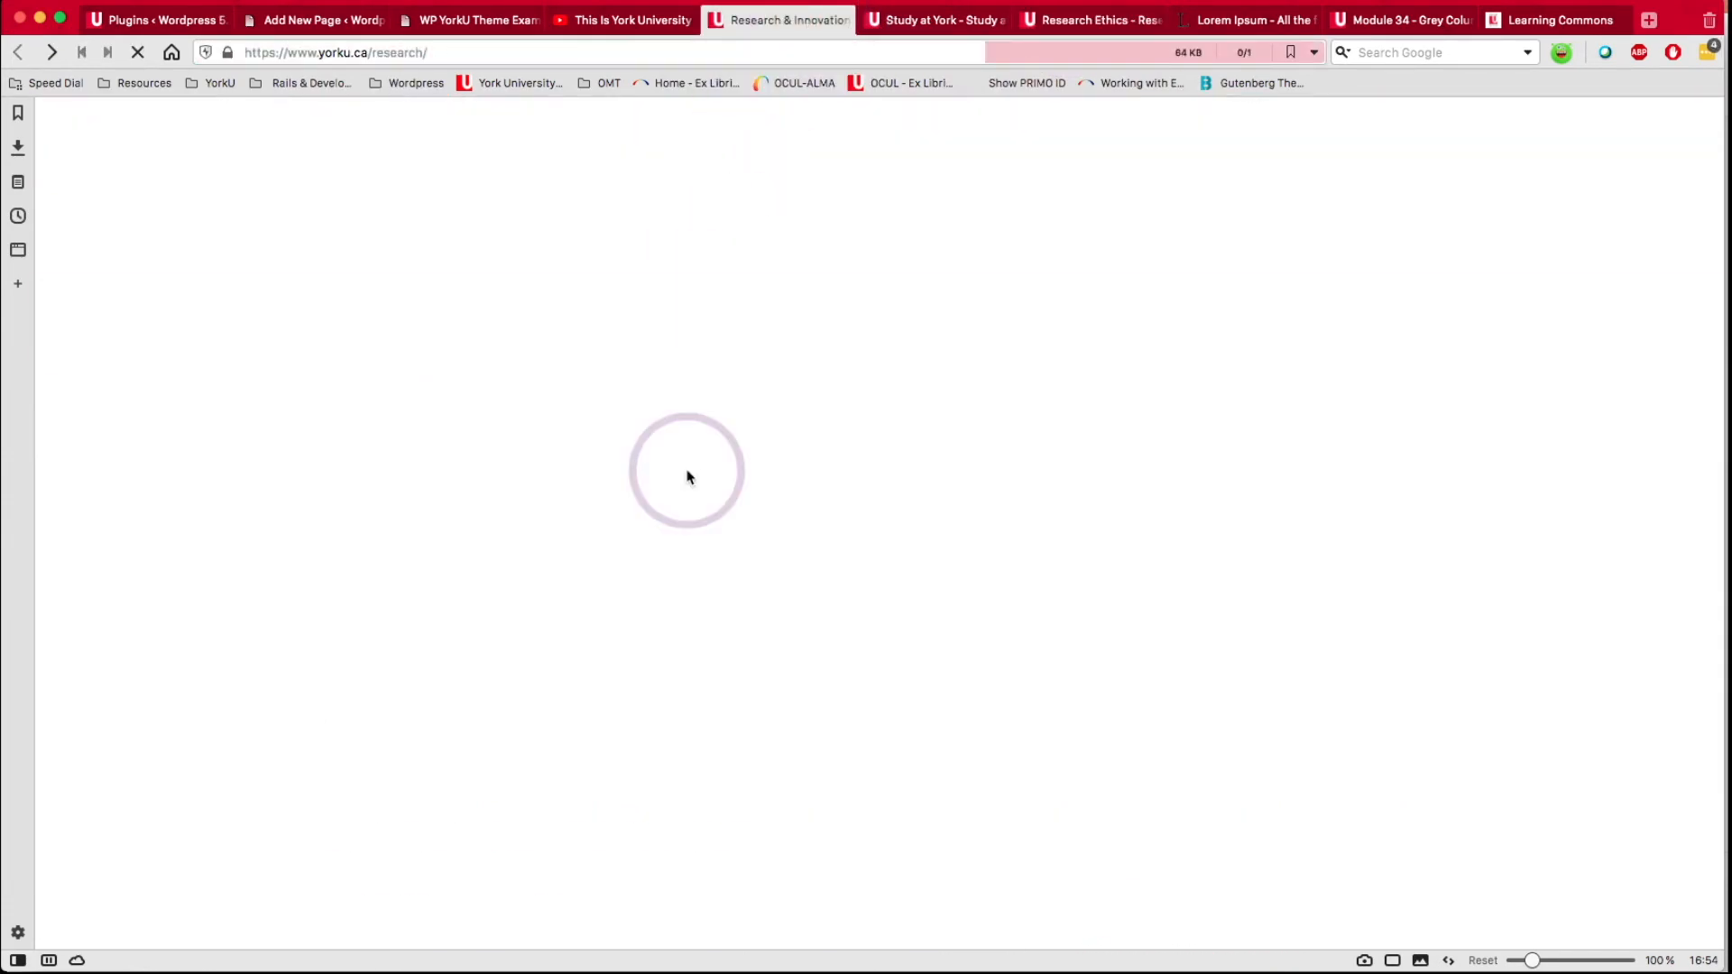
scroll(687, 476, down, 6)
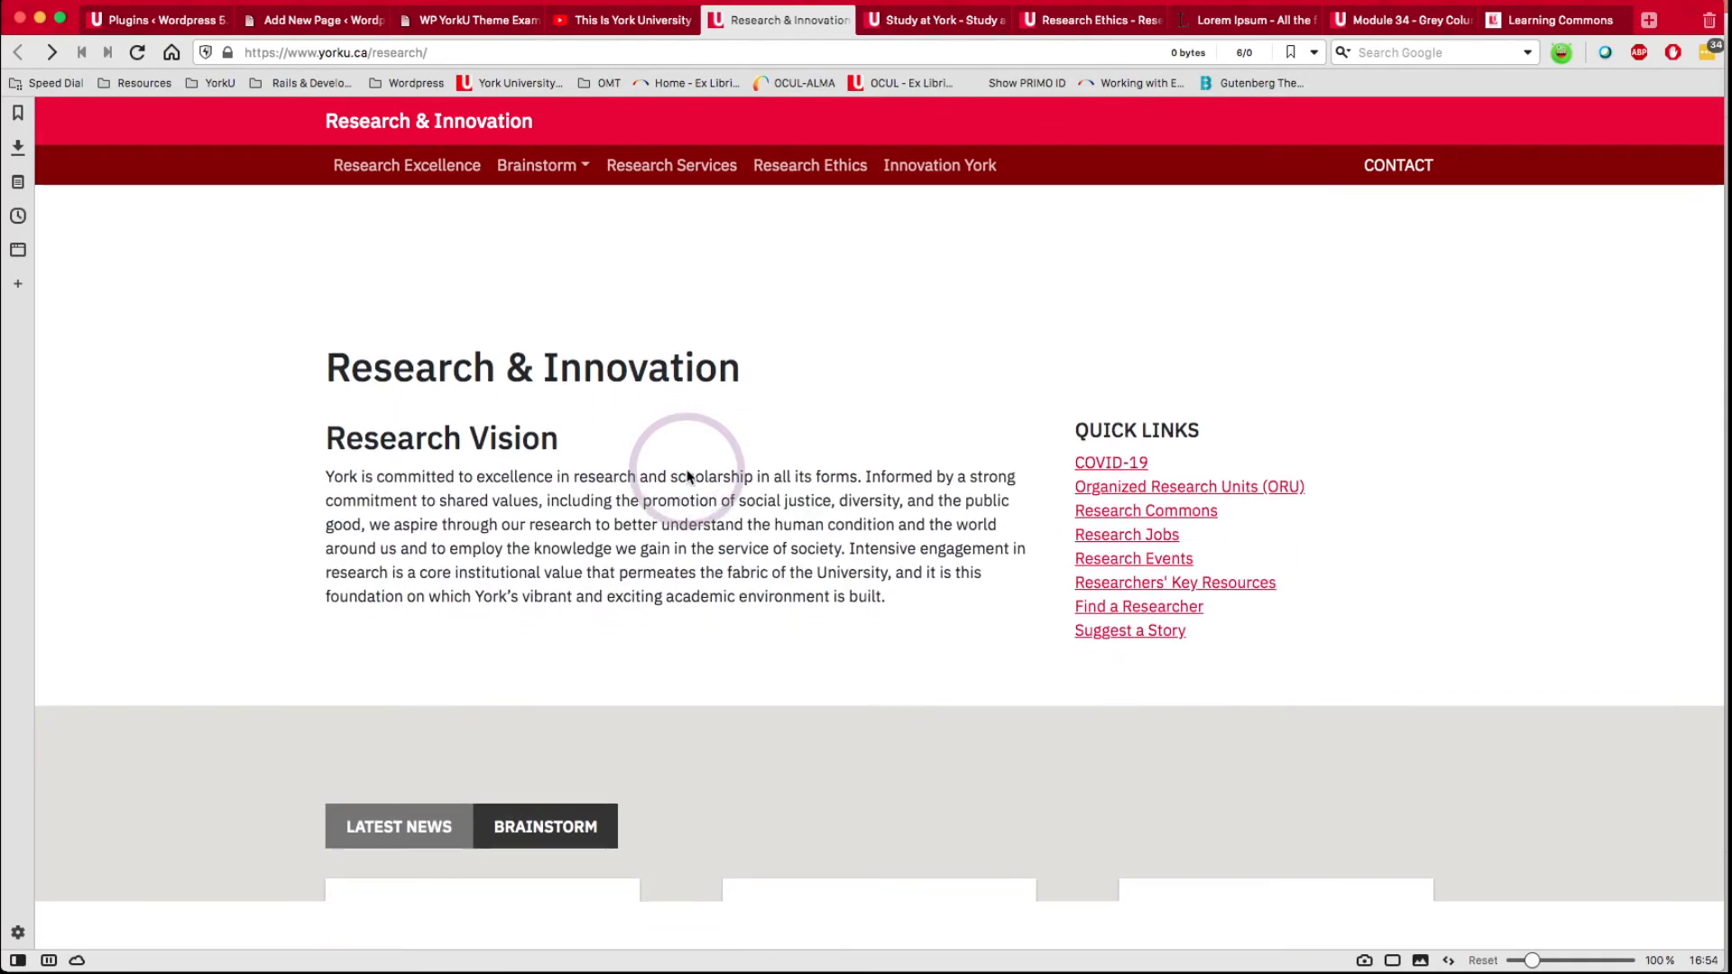
scroll(687, 469, down, 10)
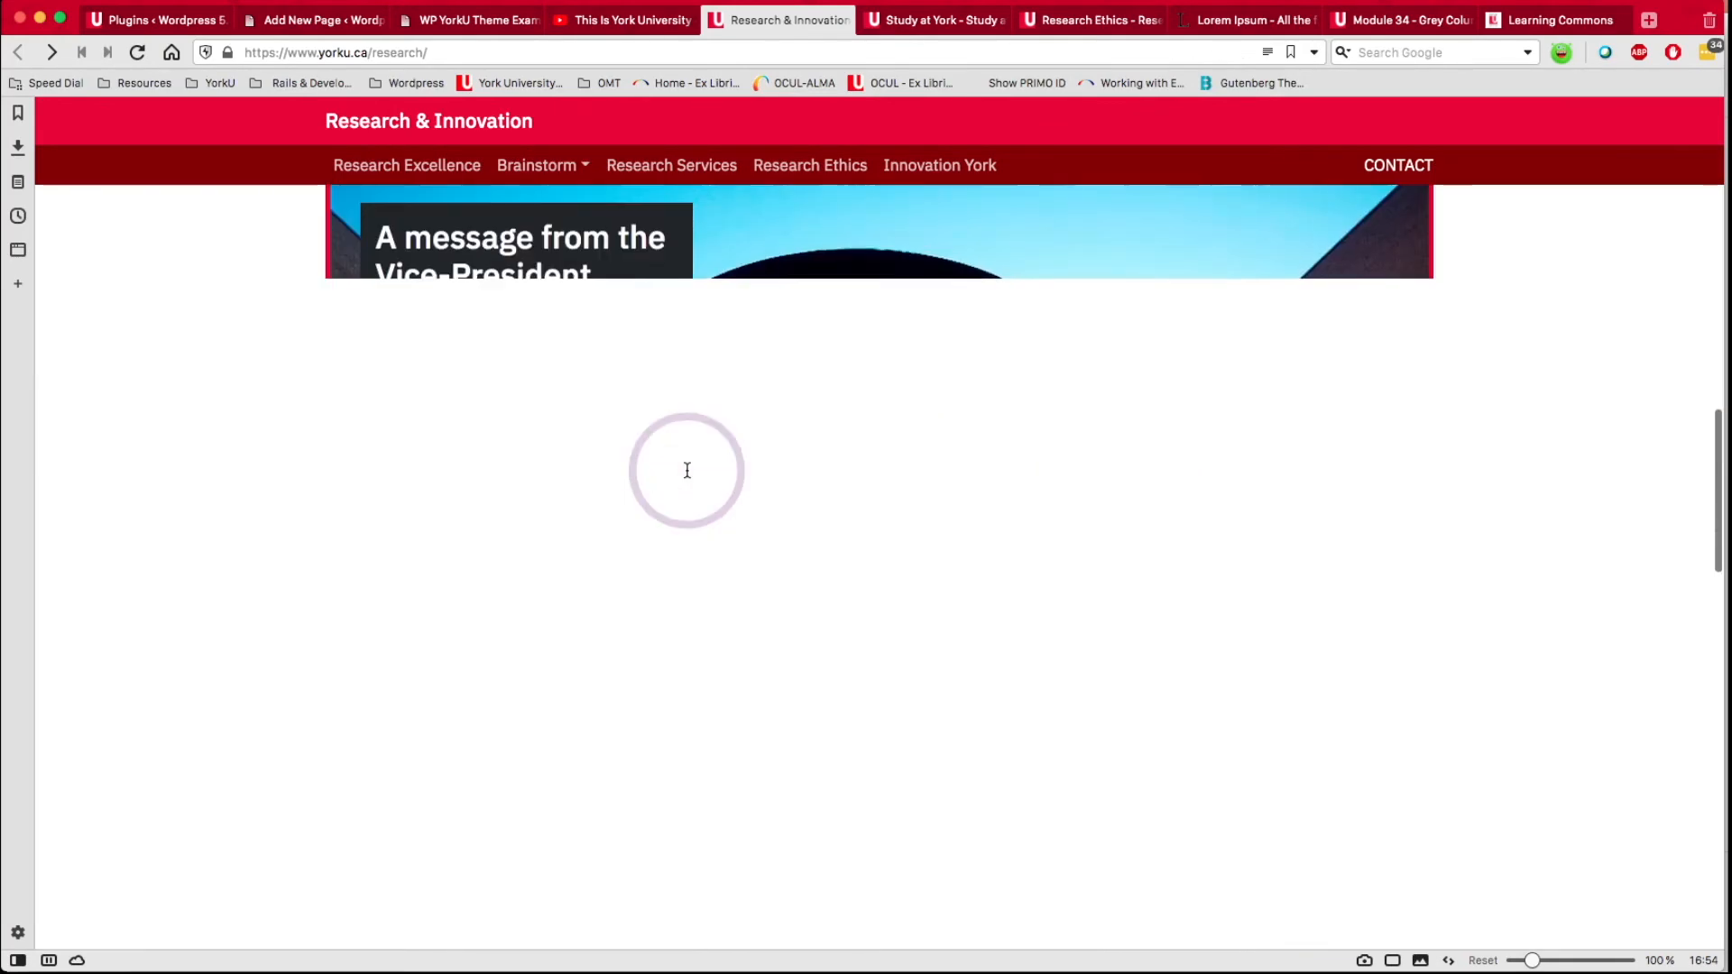
scroll(687, 477, up, 3)
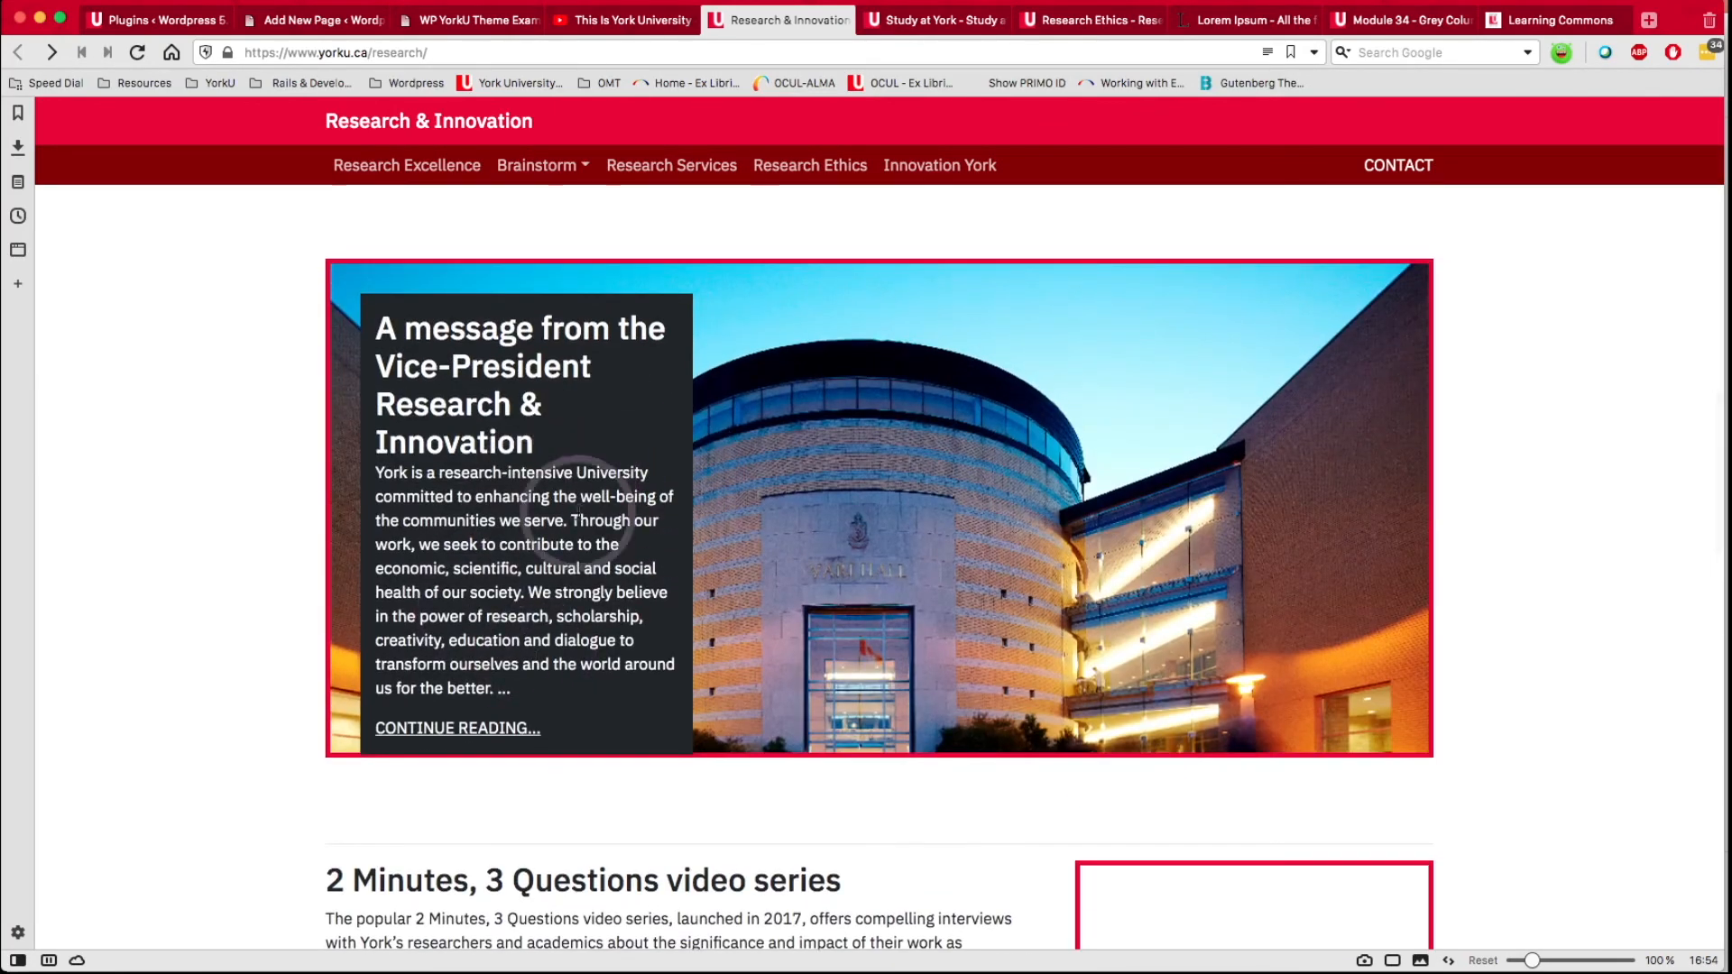
scroll(536, 382, up, 1)
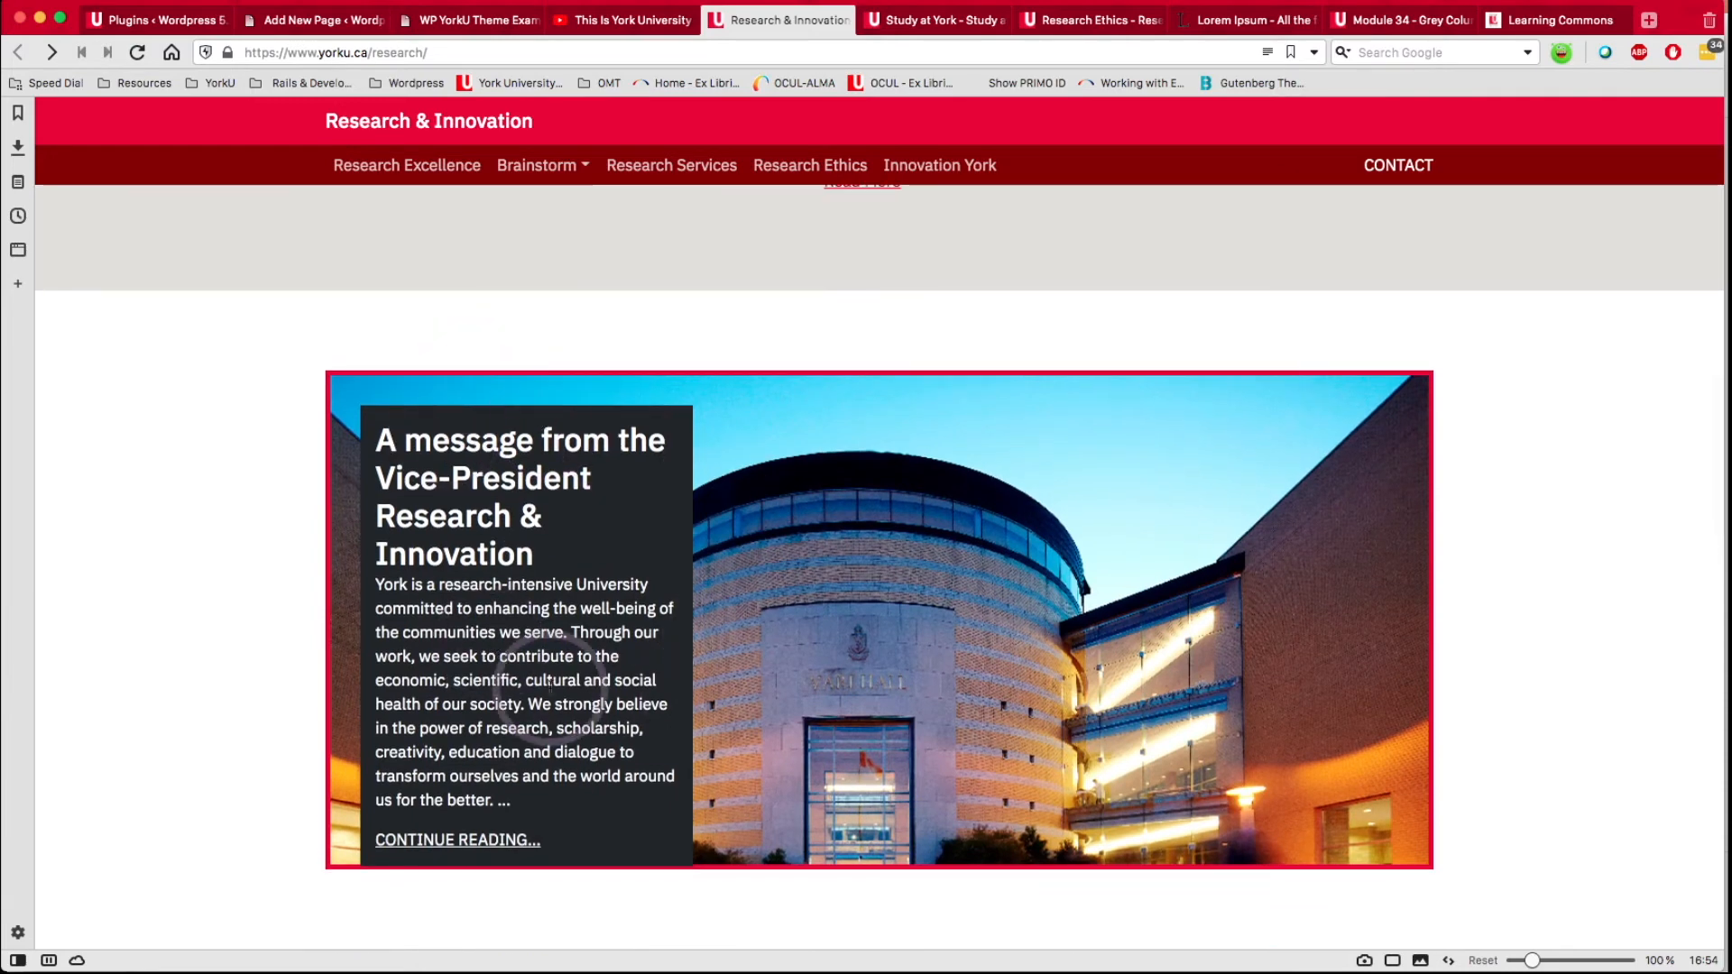
scroll(551, 685, up, 2)
scroll(451, 560, down, 2)
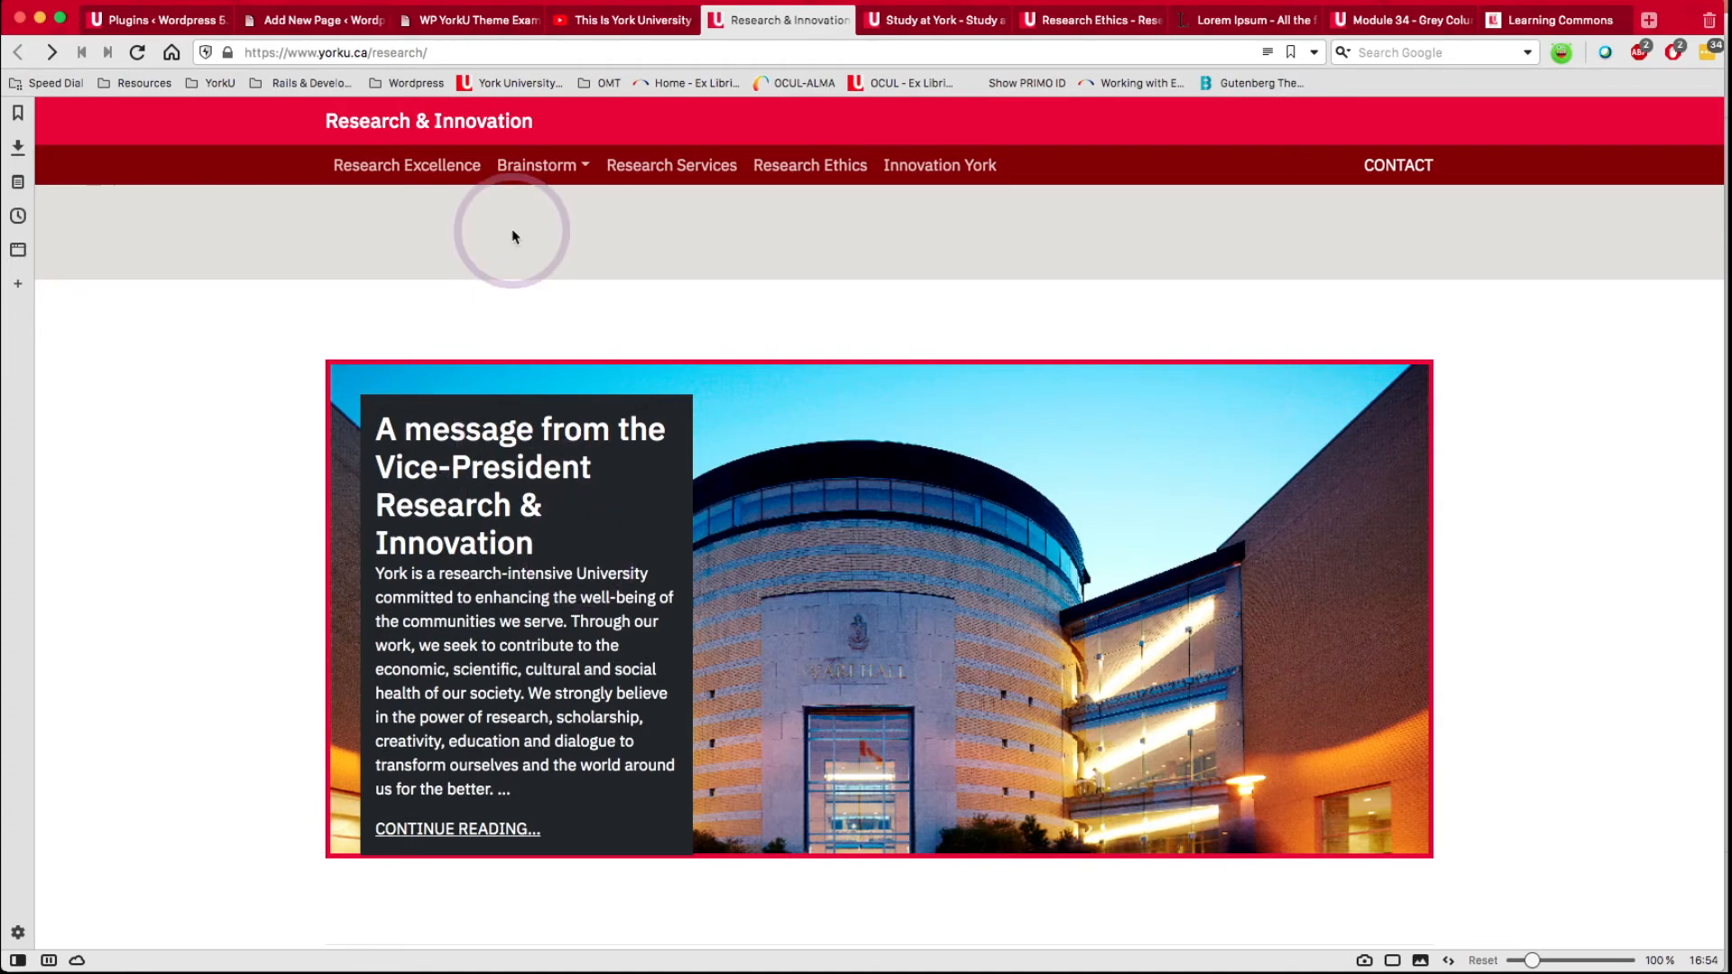
Insert the reusable block "27.e Profile Window (red border, white box, middle, right)" below the section heading in the page editor.
mouse_move(332, 23)
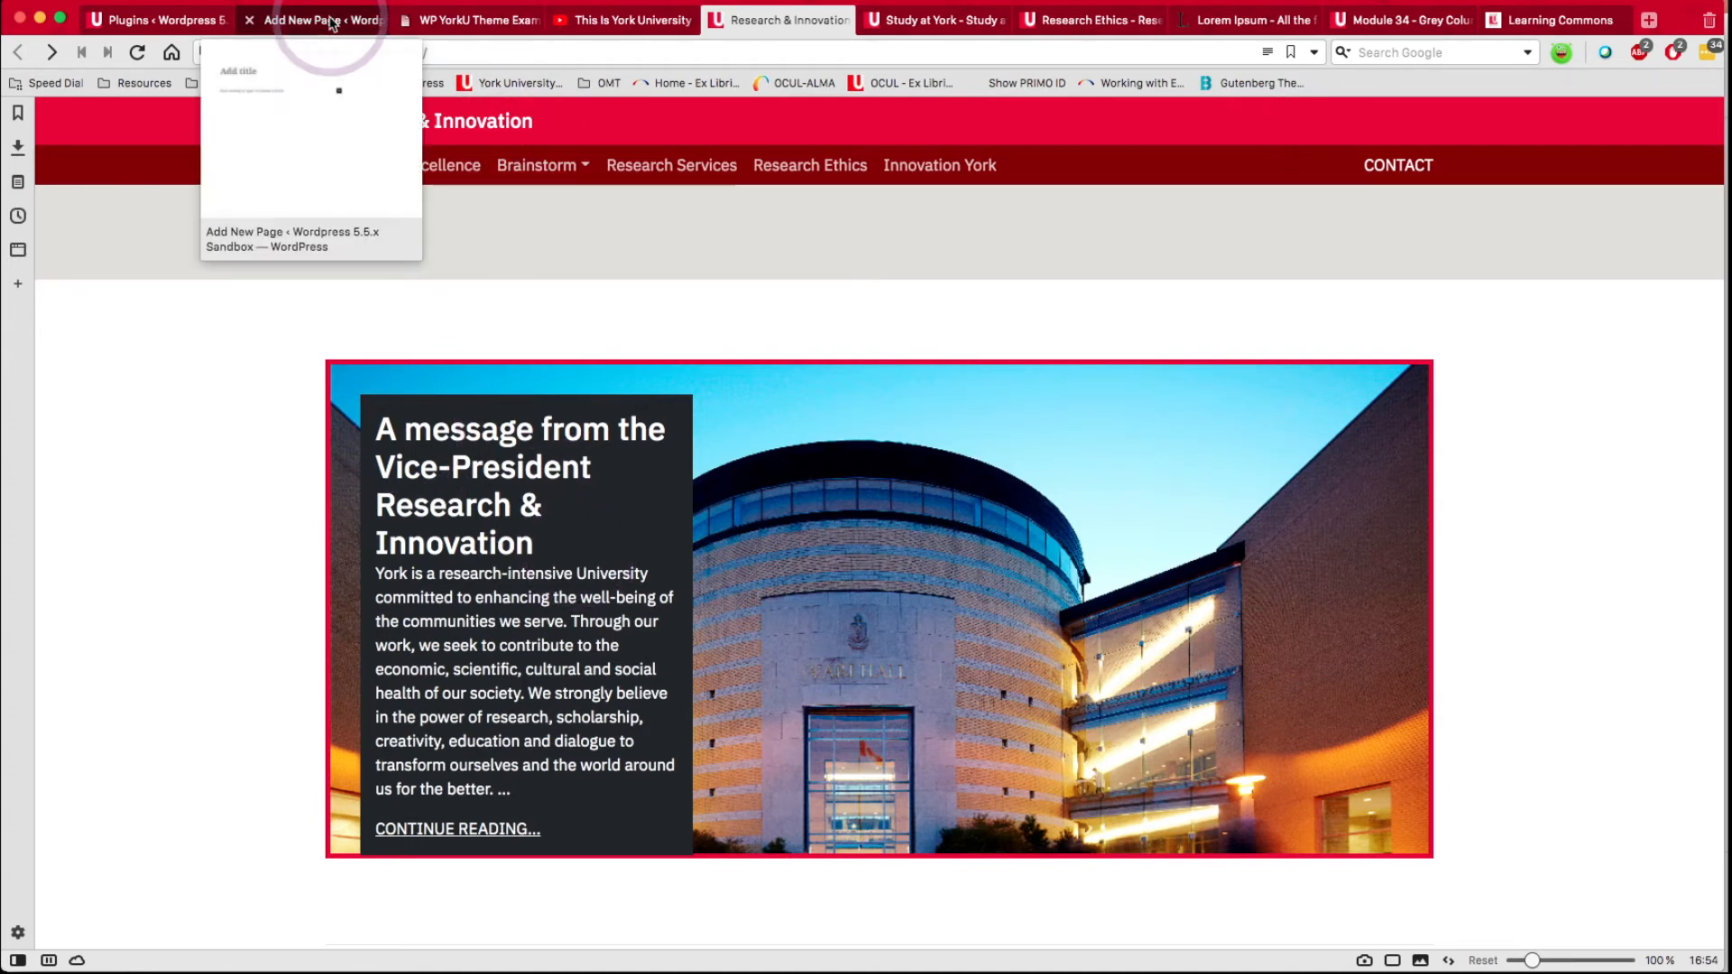
click(332, 24)
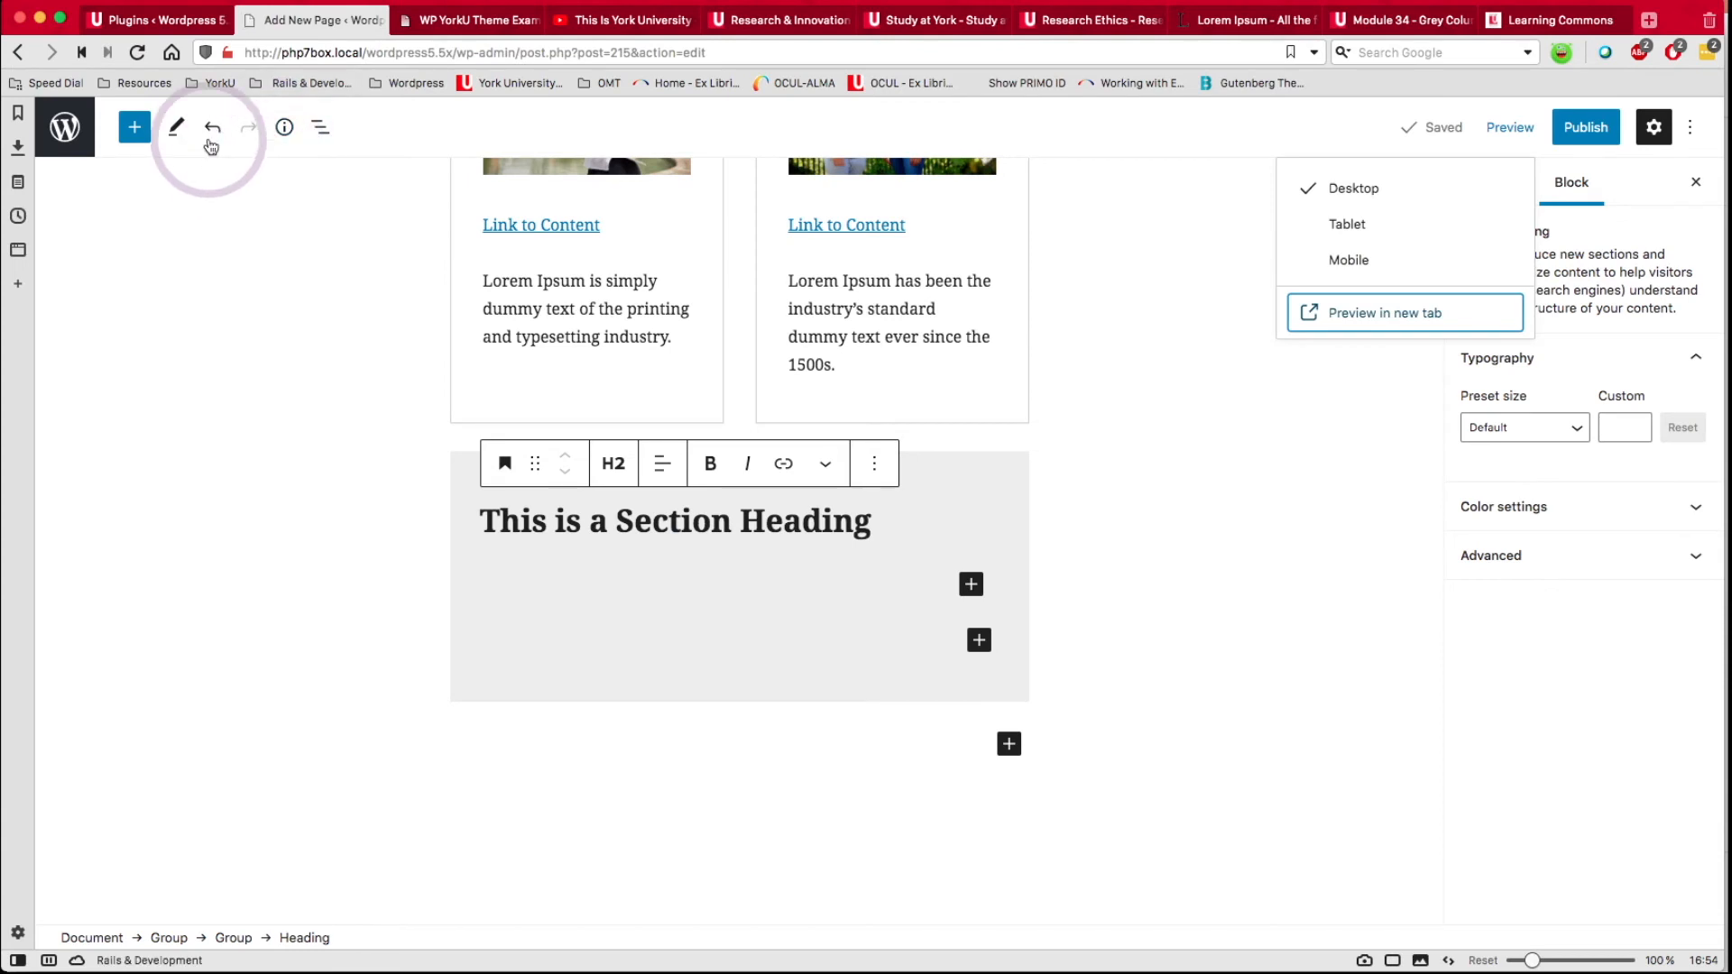
click(132, 134)
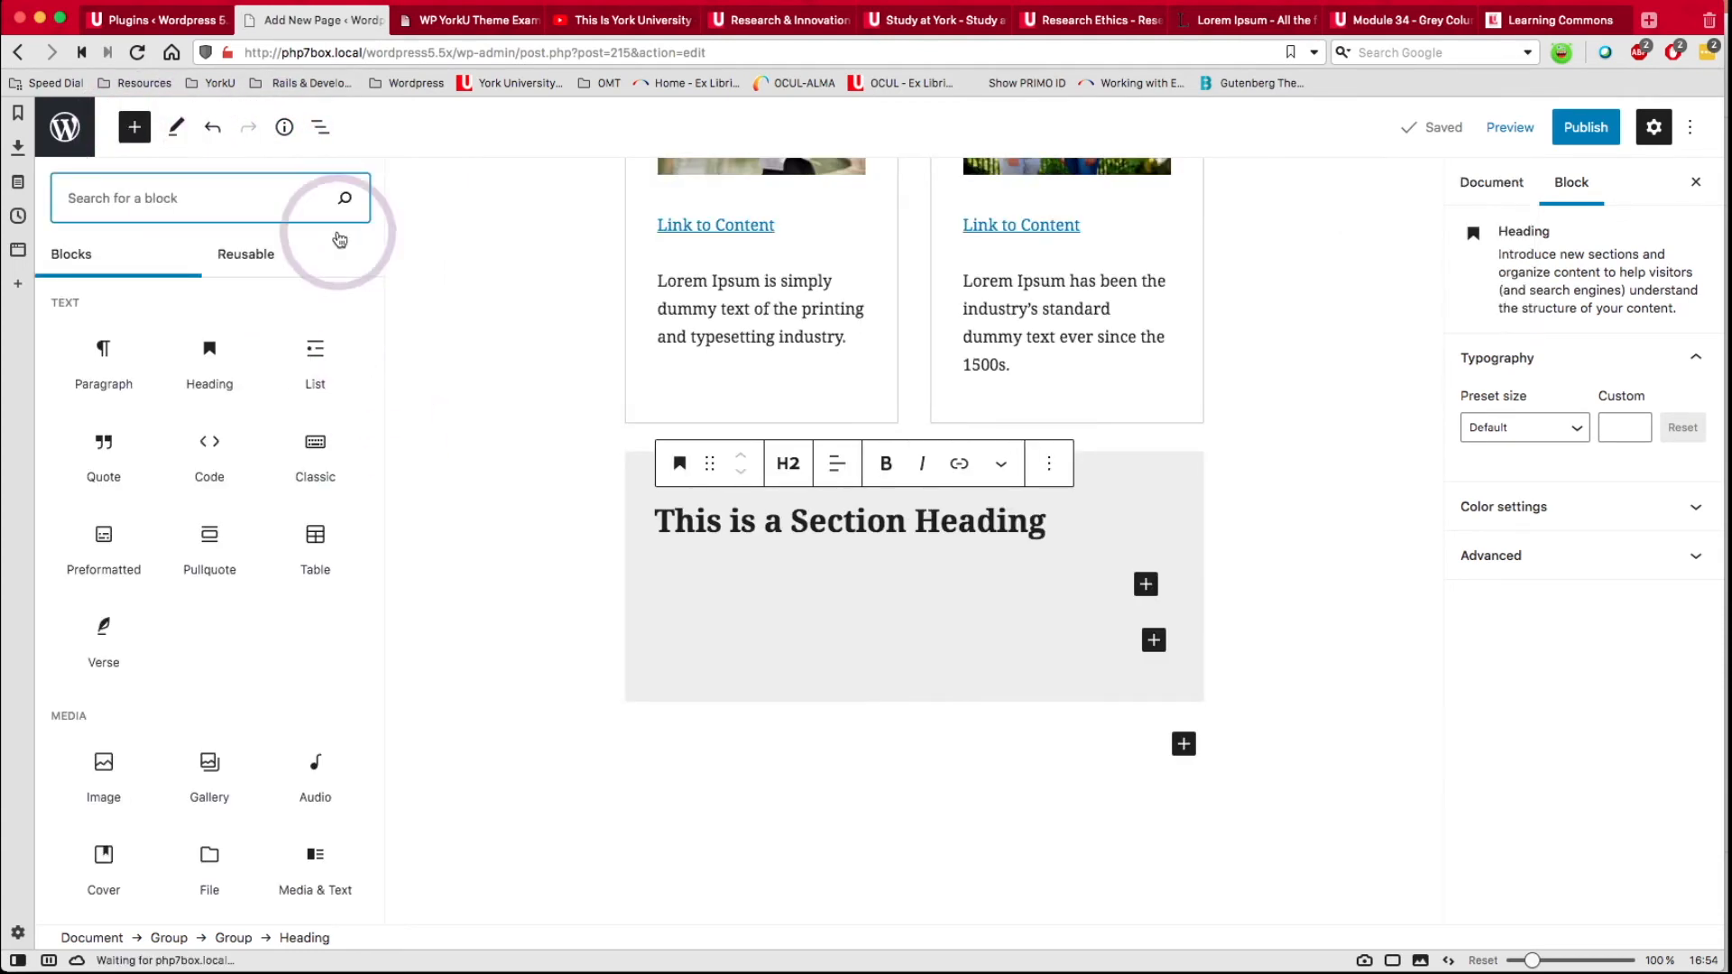
click(256, 259)
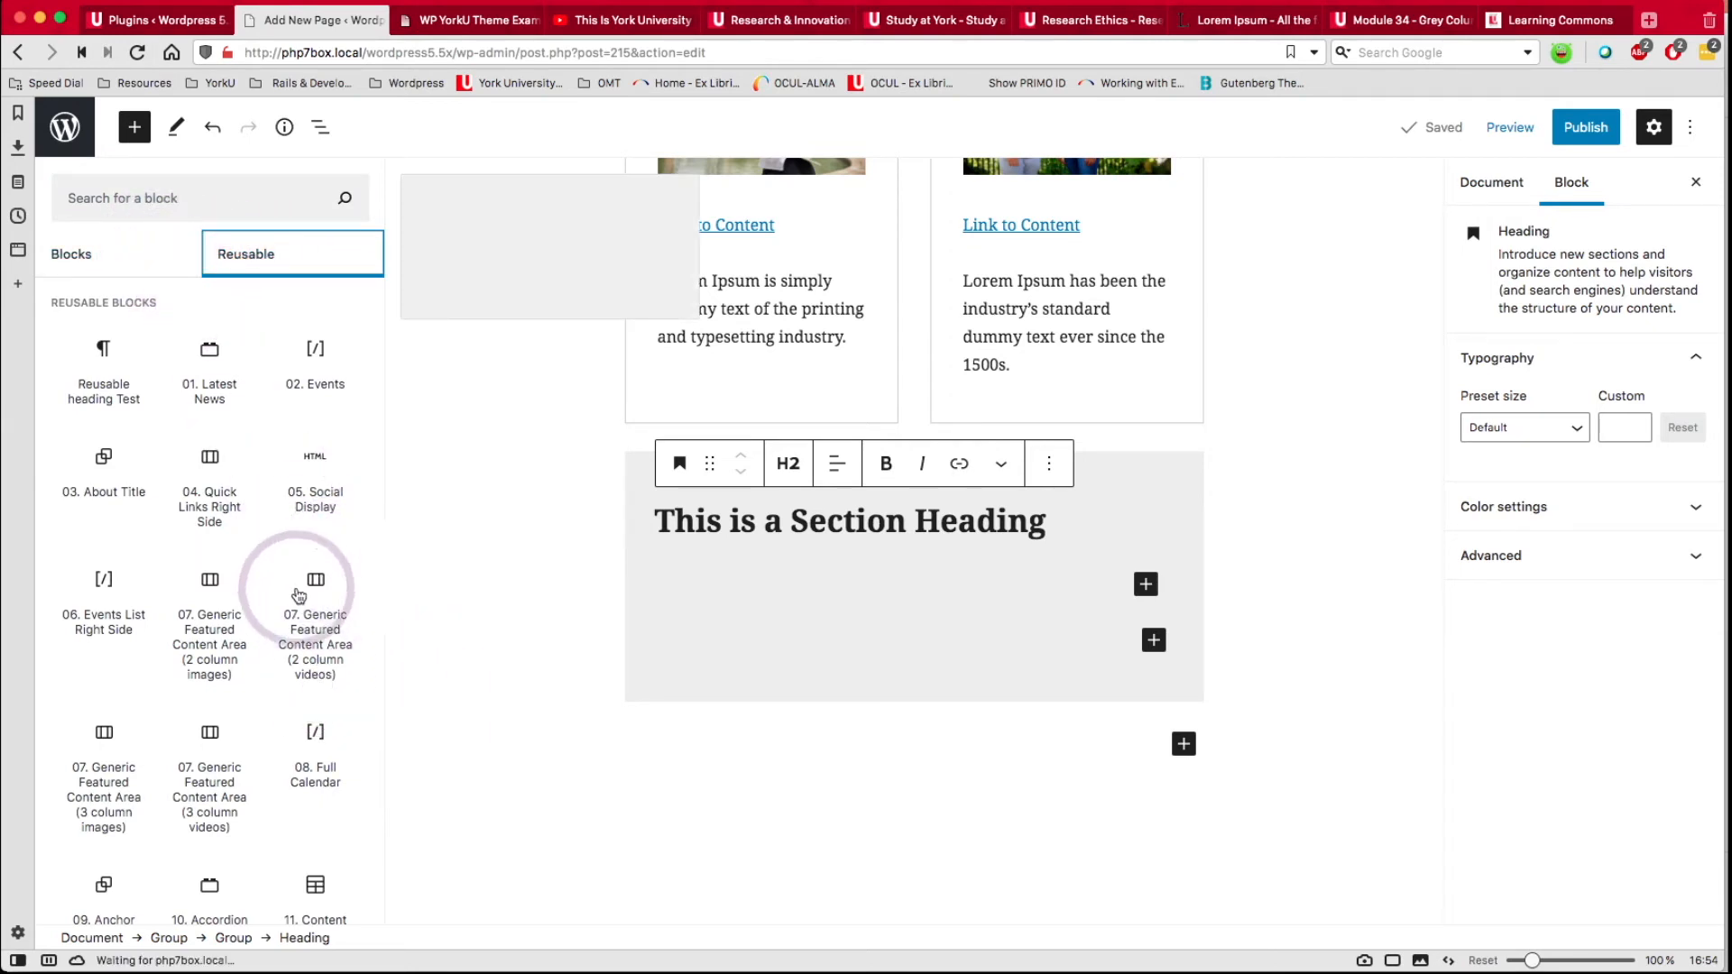
scroll(295, 600, down, 2)
scroll(295, 600, down, 5)
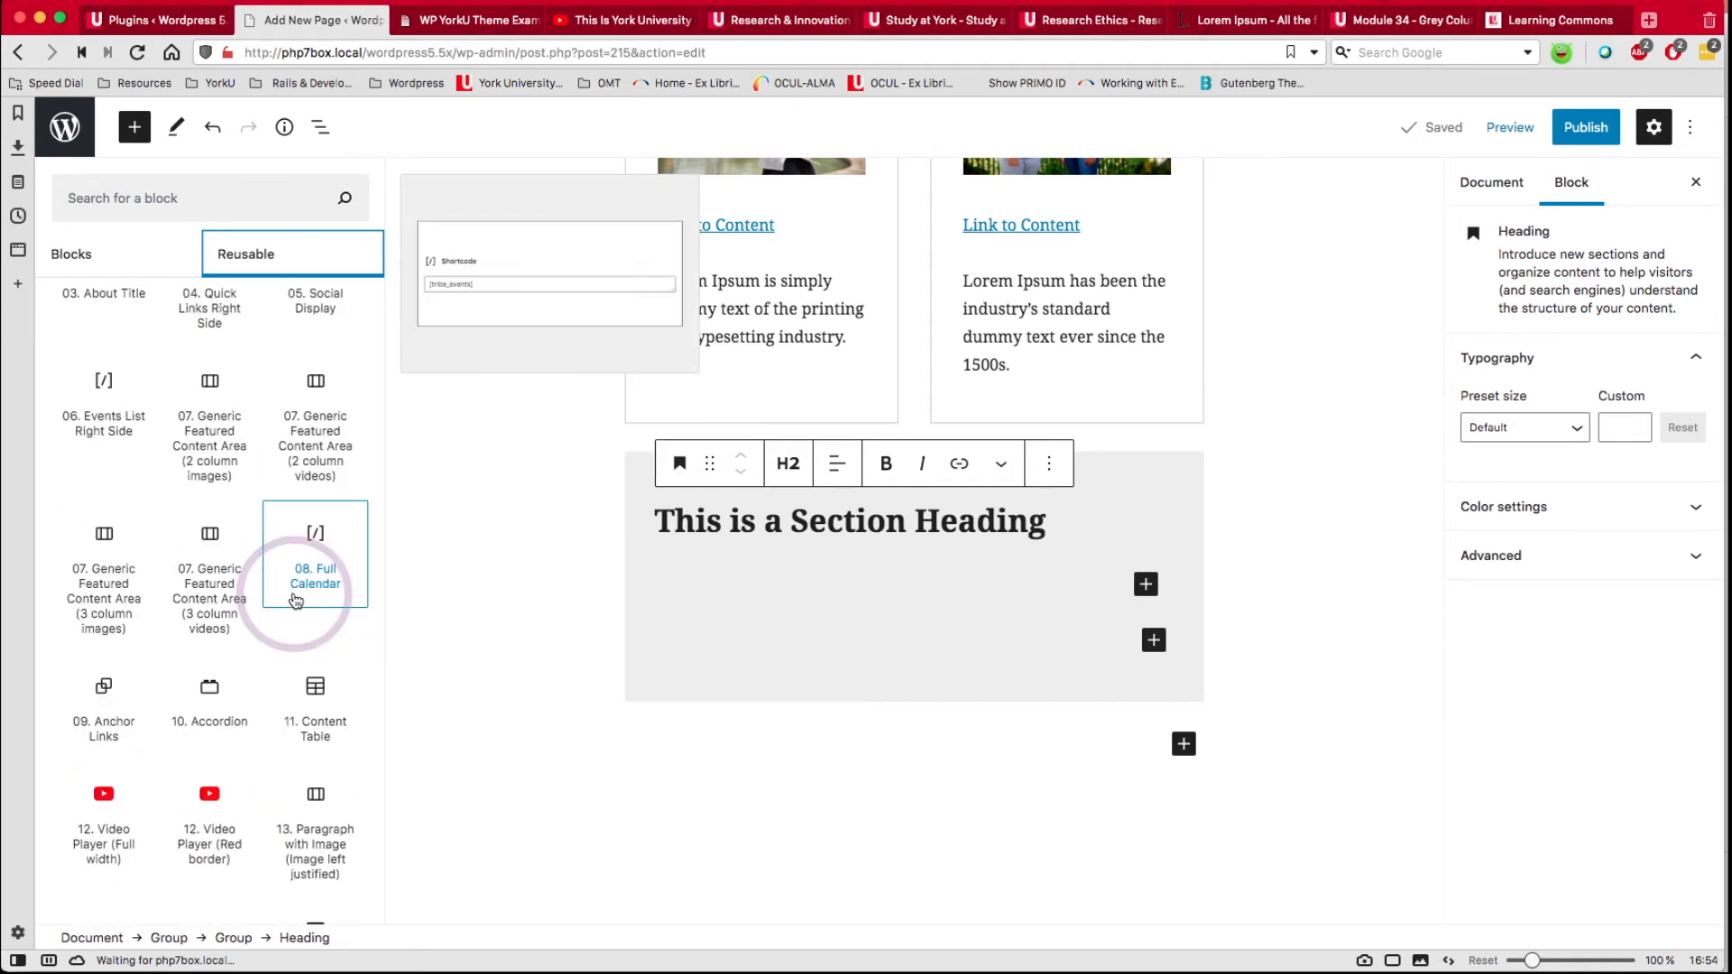
scroll(295, 600, down, 3)
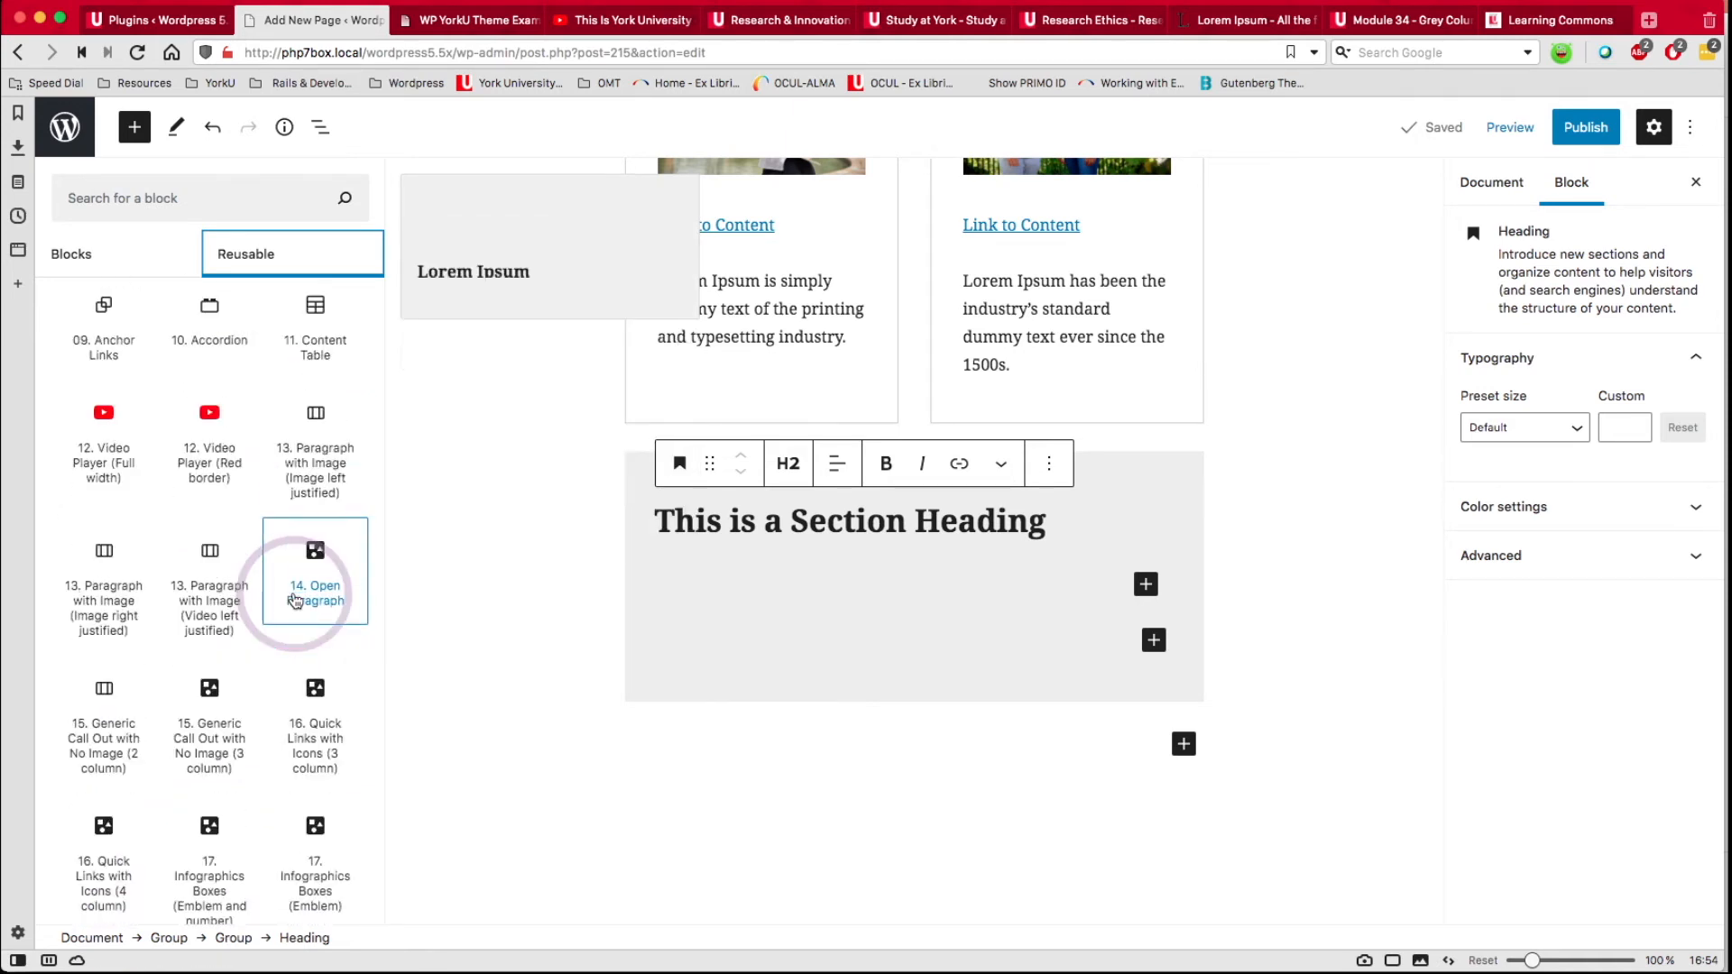
scroll(265, 552, down, 10)
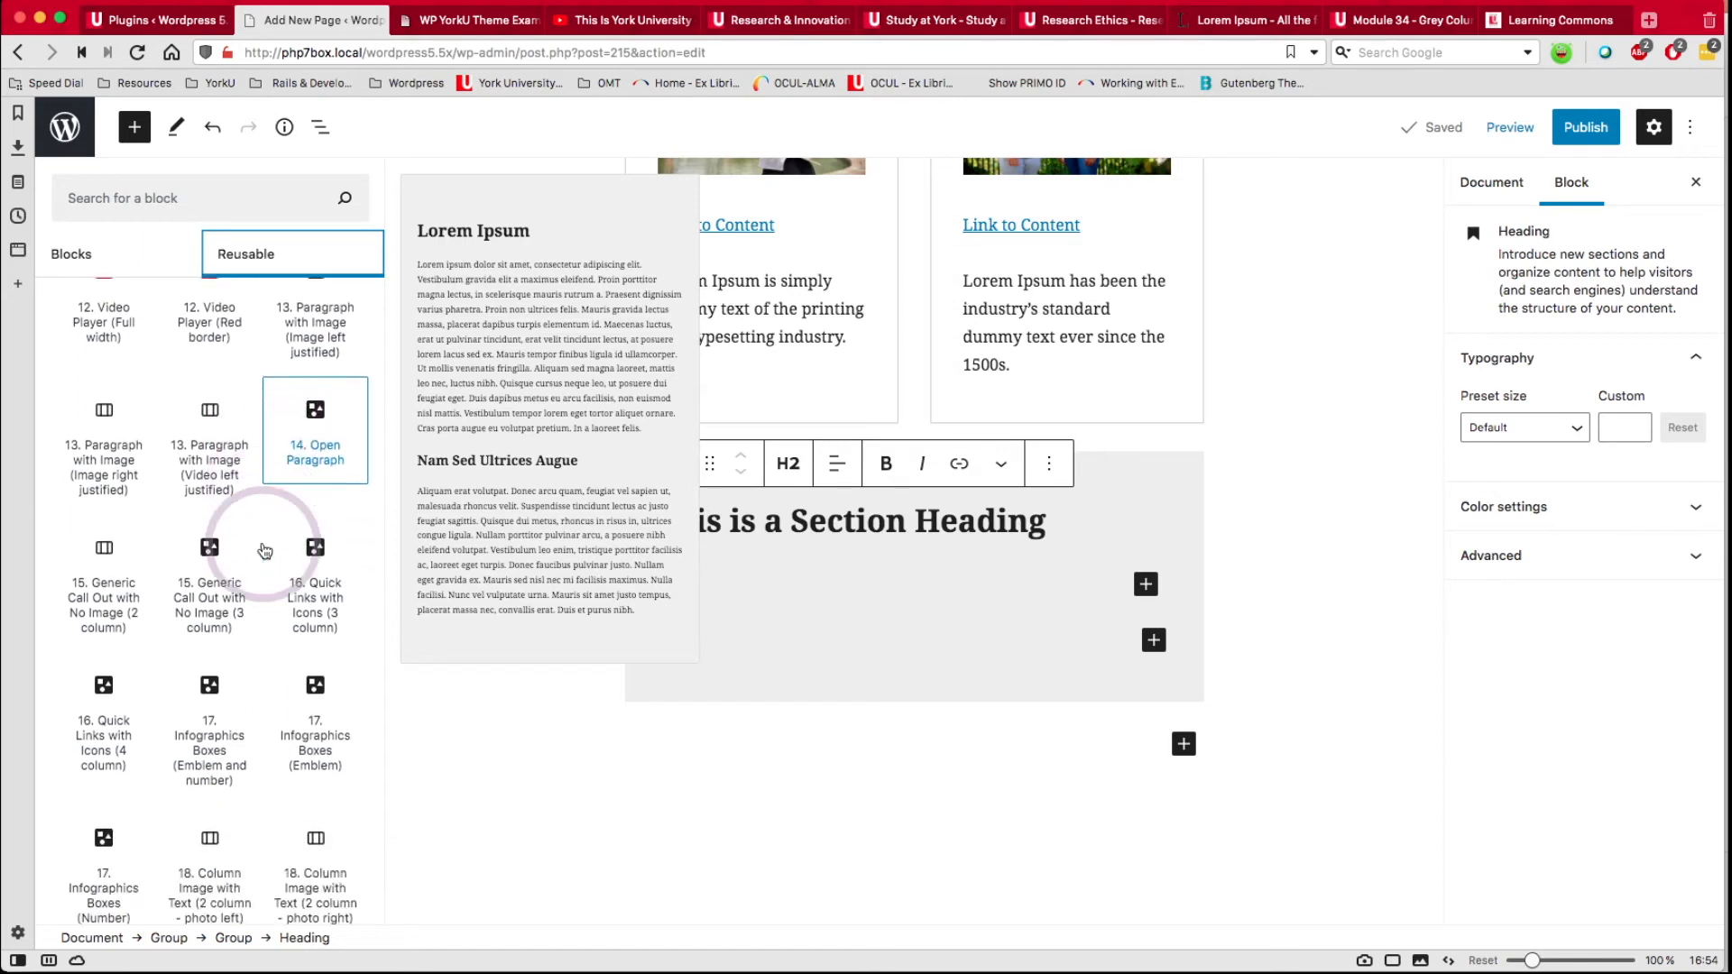
scroll(271, 559, down, 1)
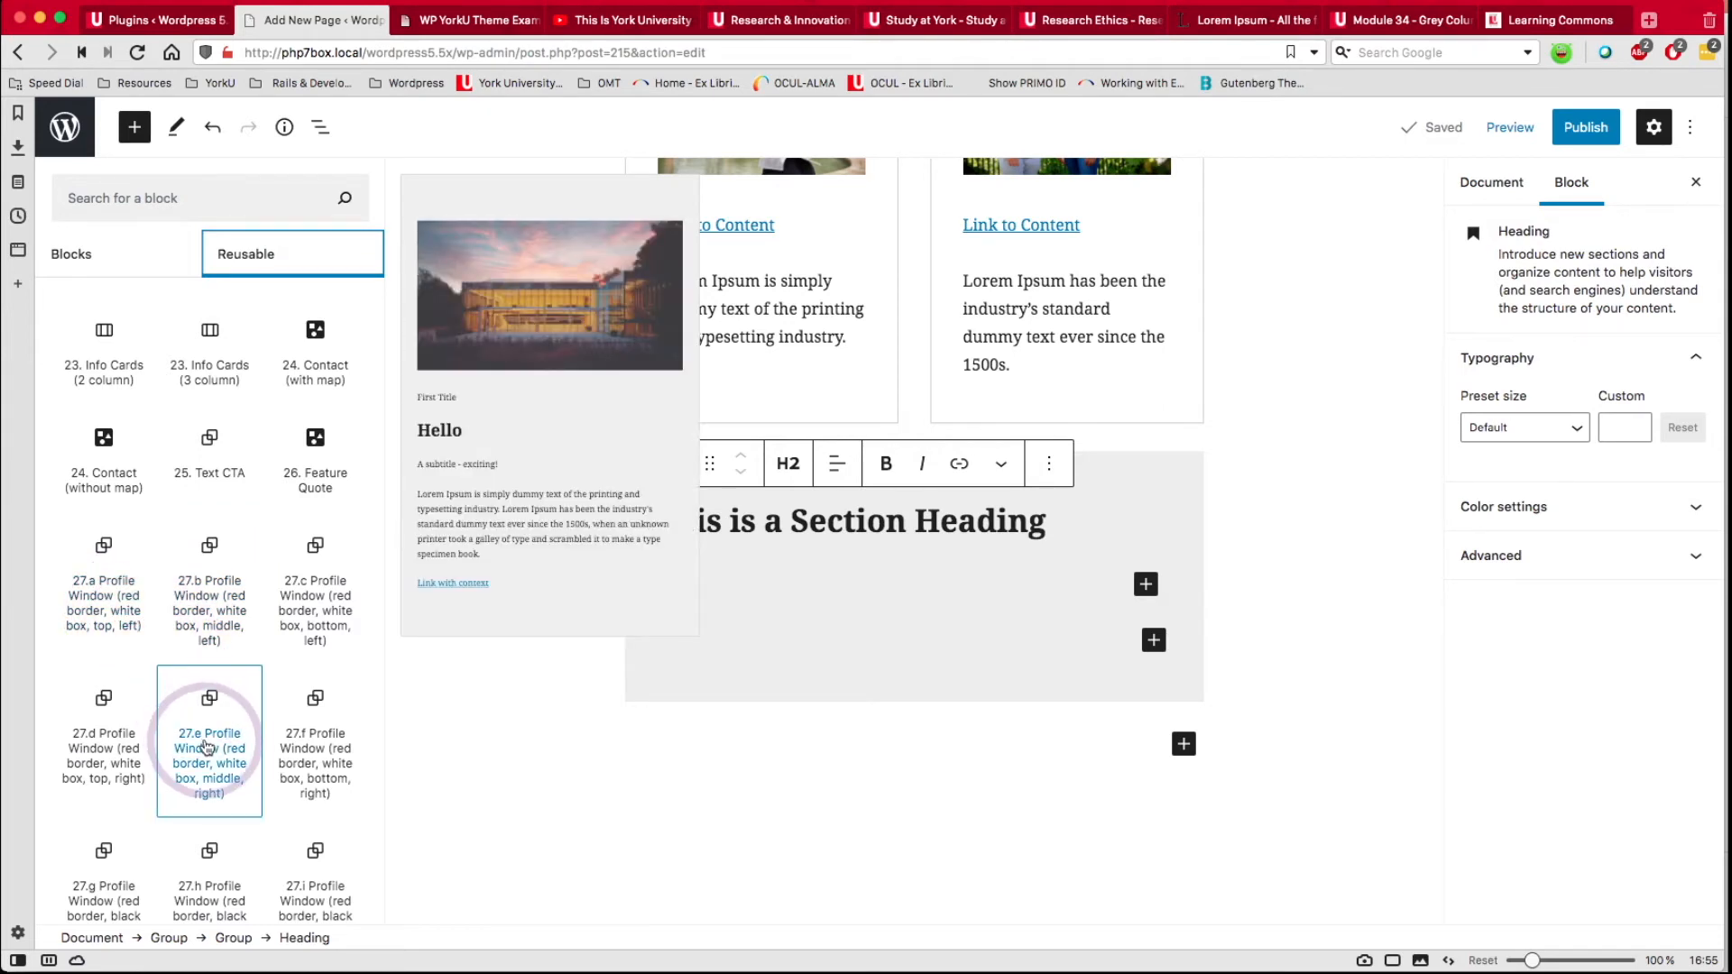
click(218, 756)
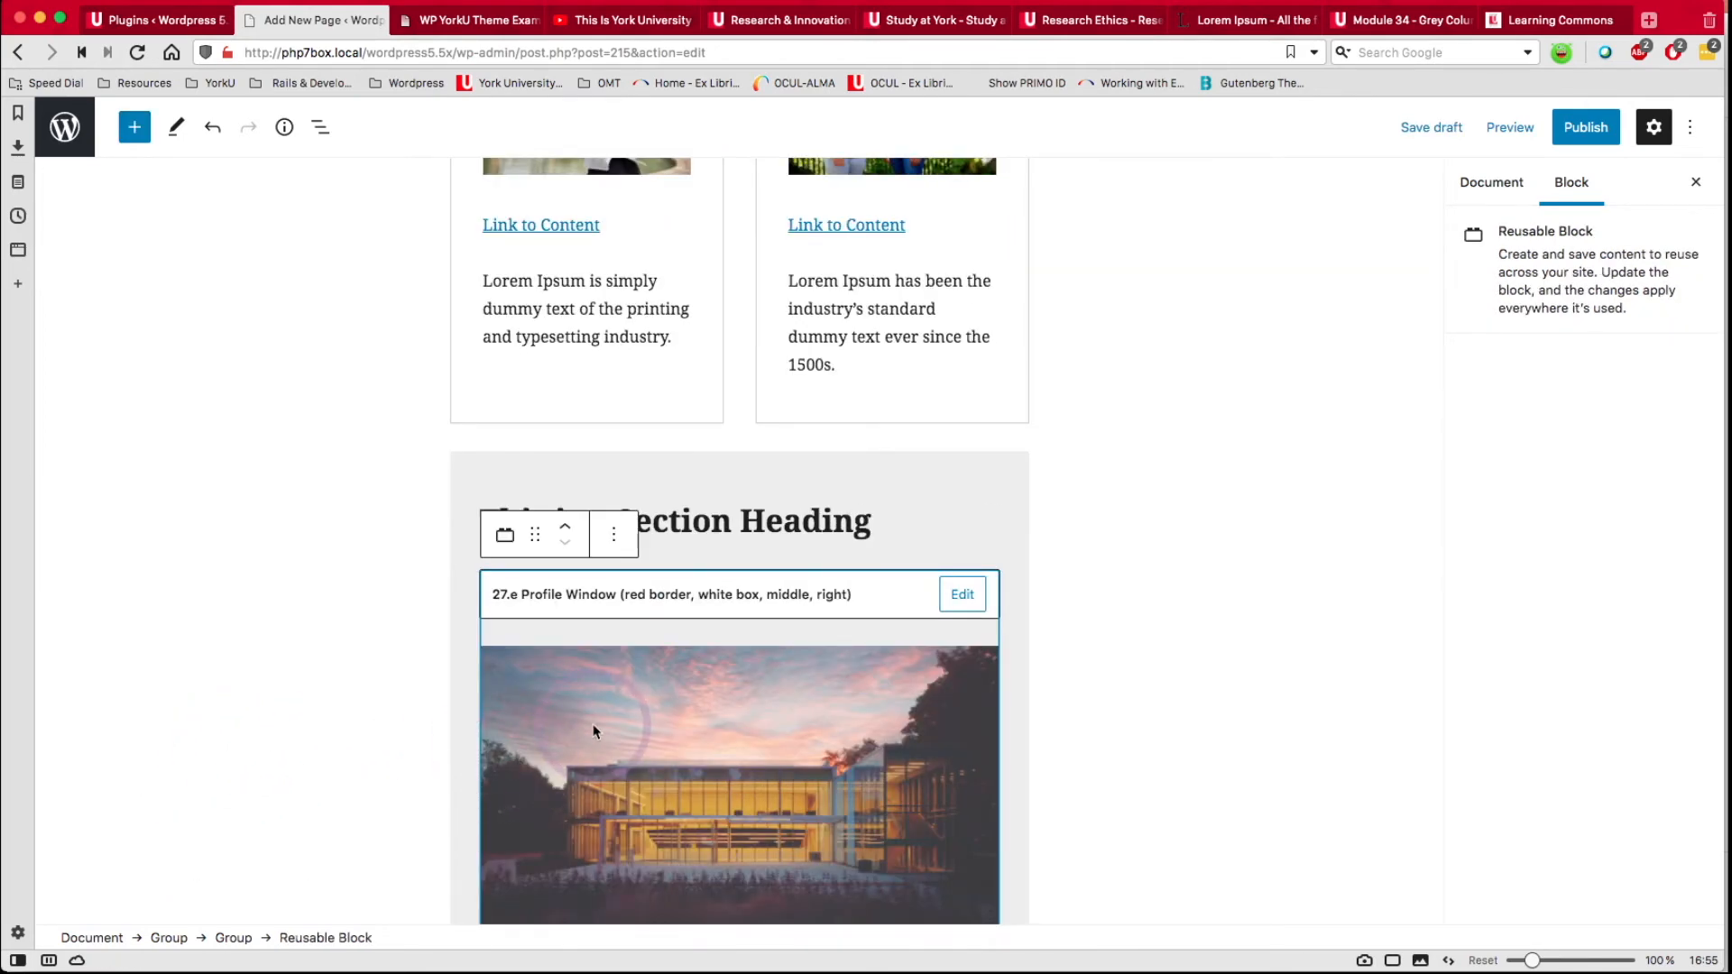
Preview the page in a new browser tab and examine the profile window under the section heading within the grey background.
click(1514, 131)
click(1346, 315)
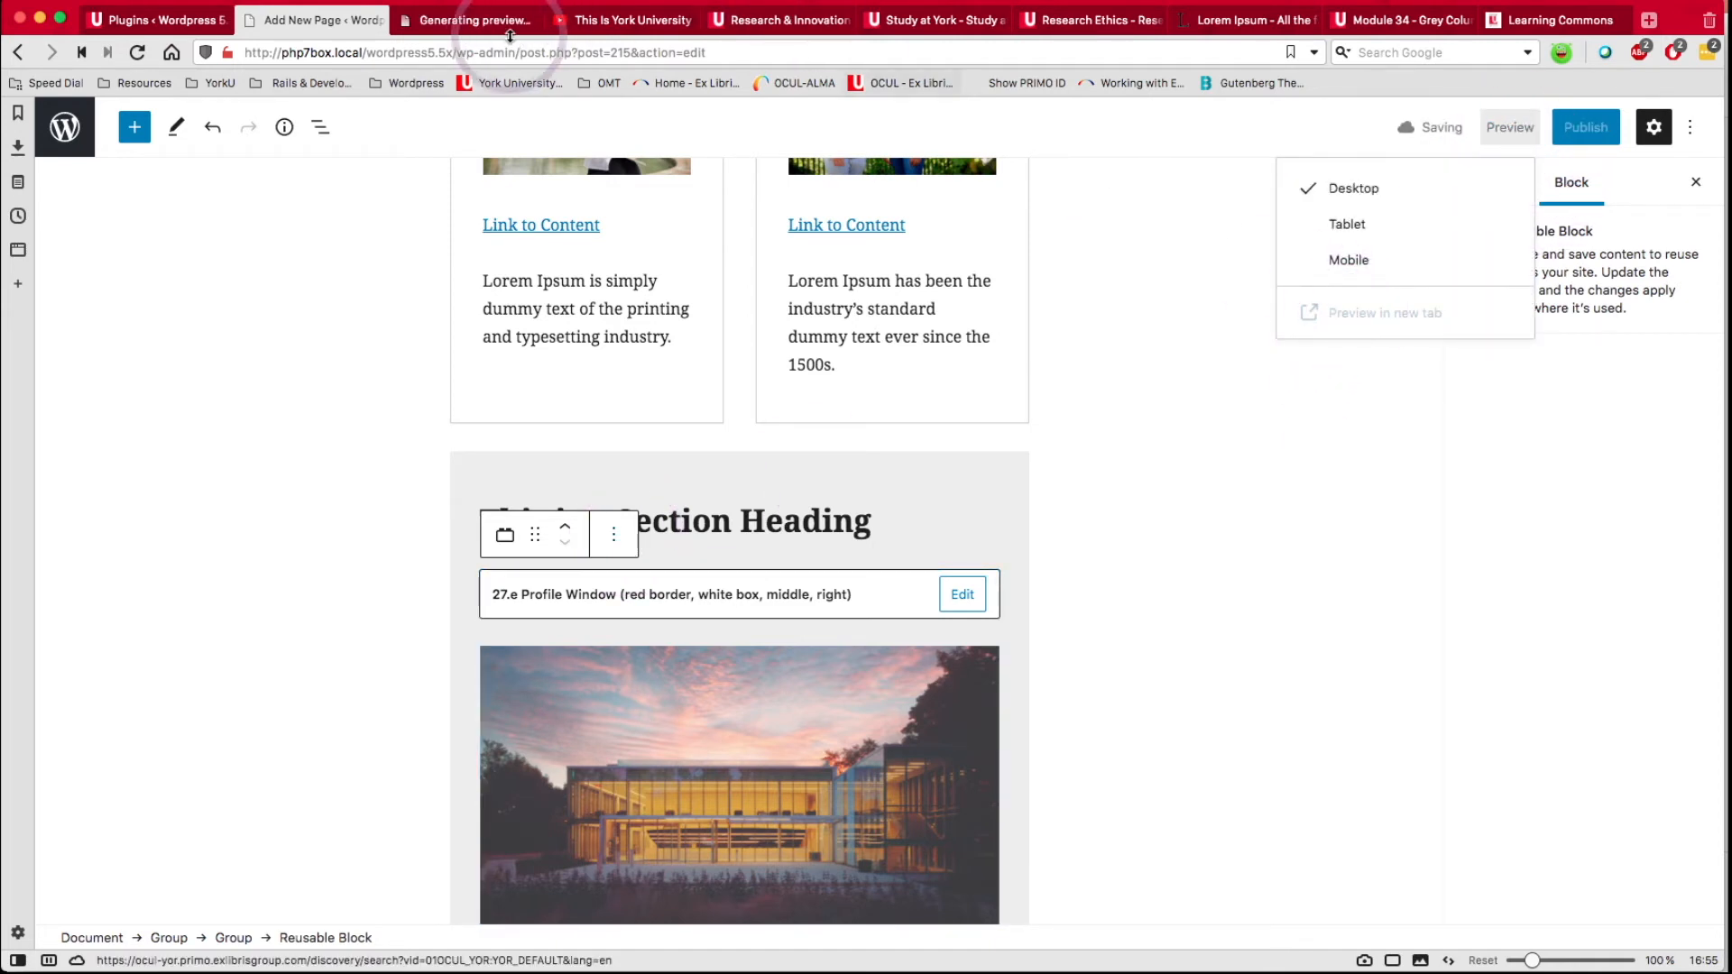
click(477, 25)
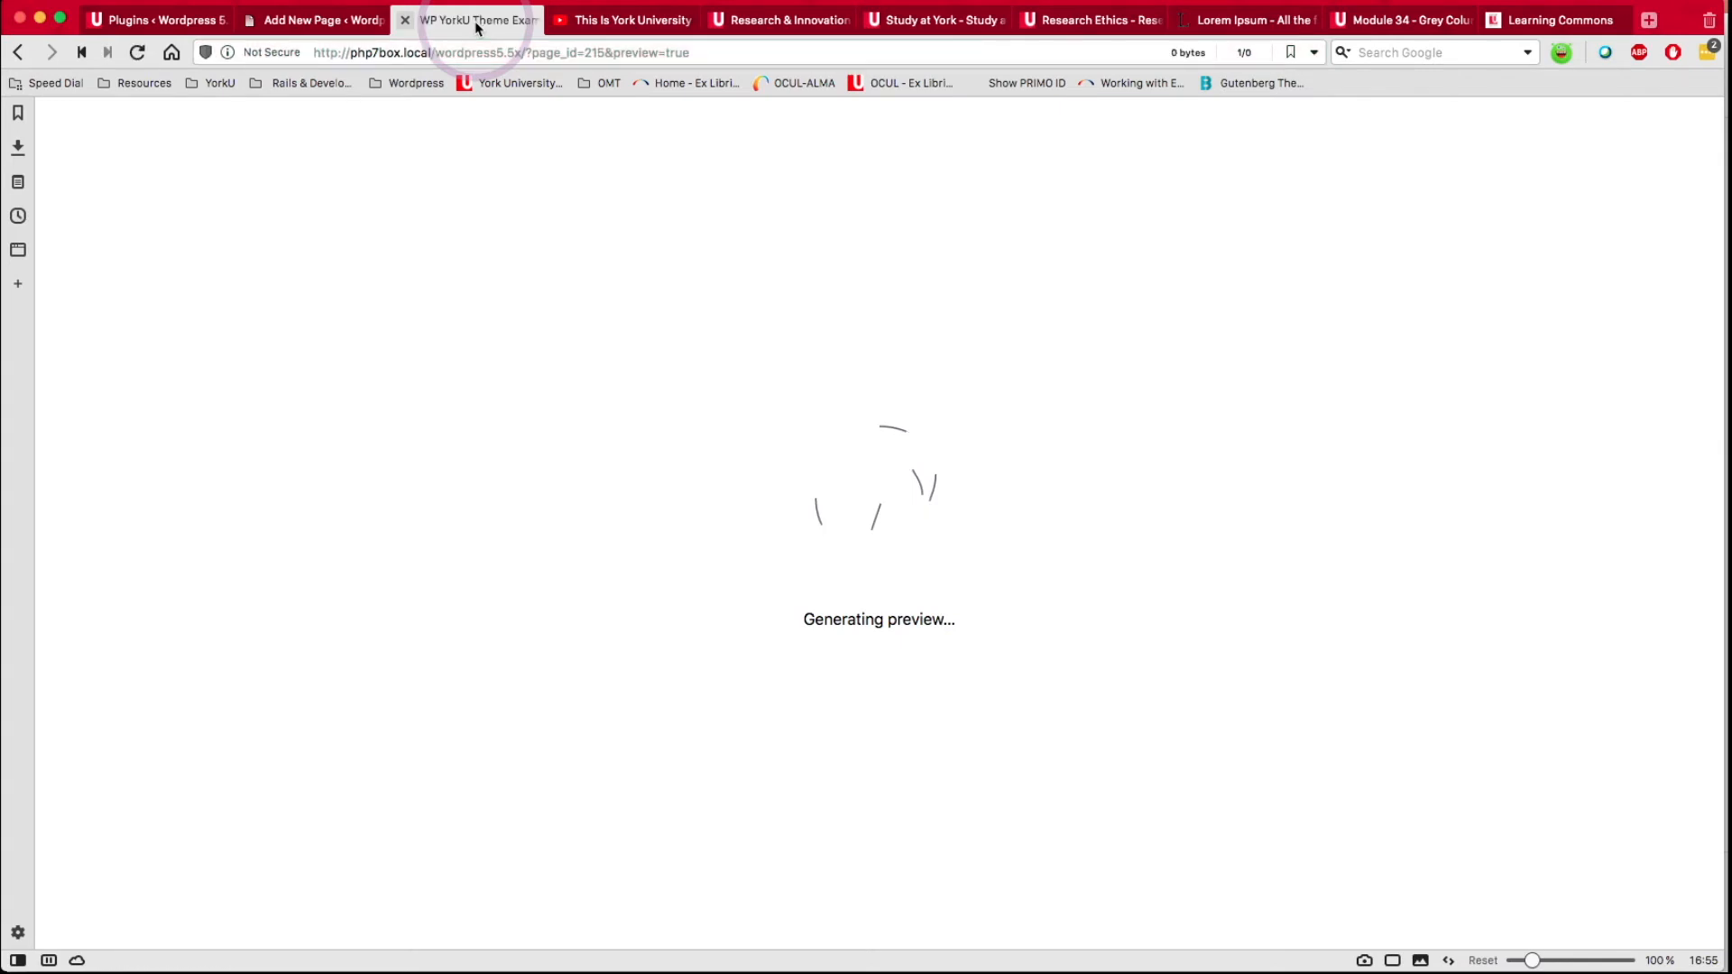
scroll(498, 619, down, 10)
scroll(498, 619, down, 1)
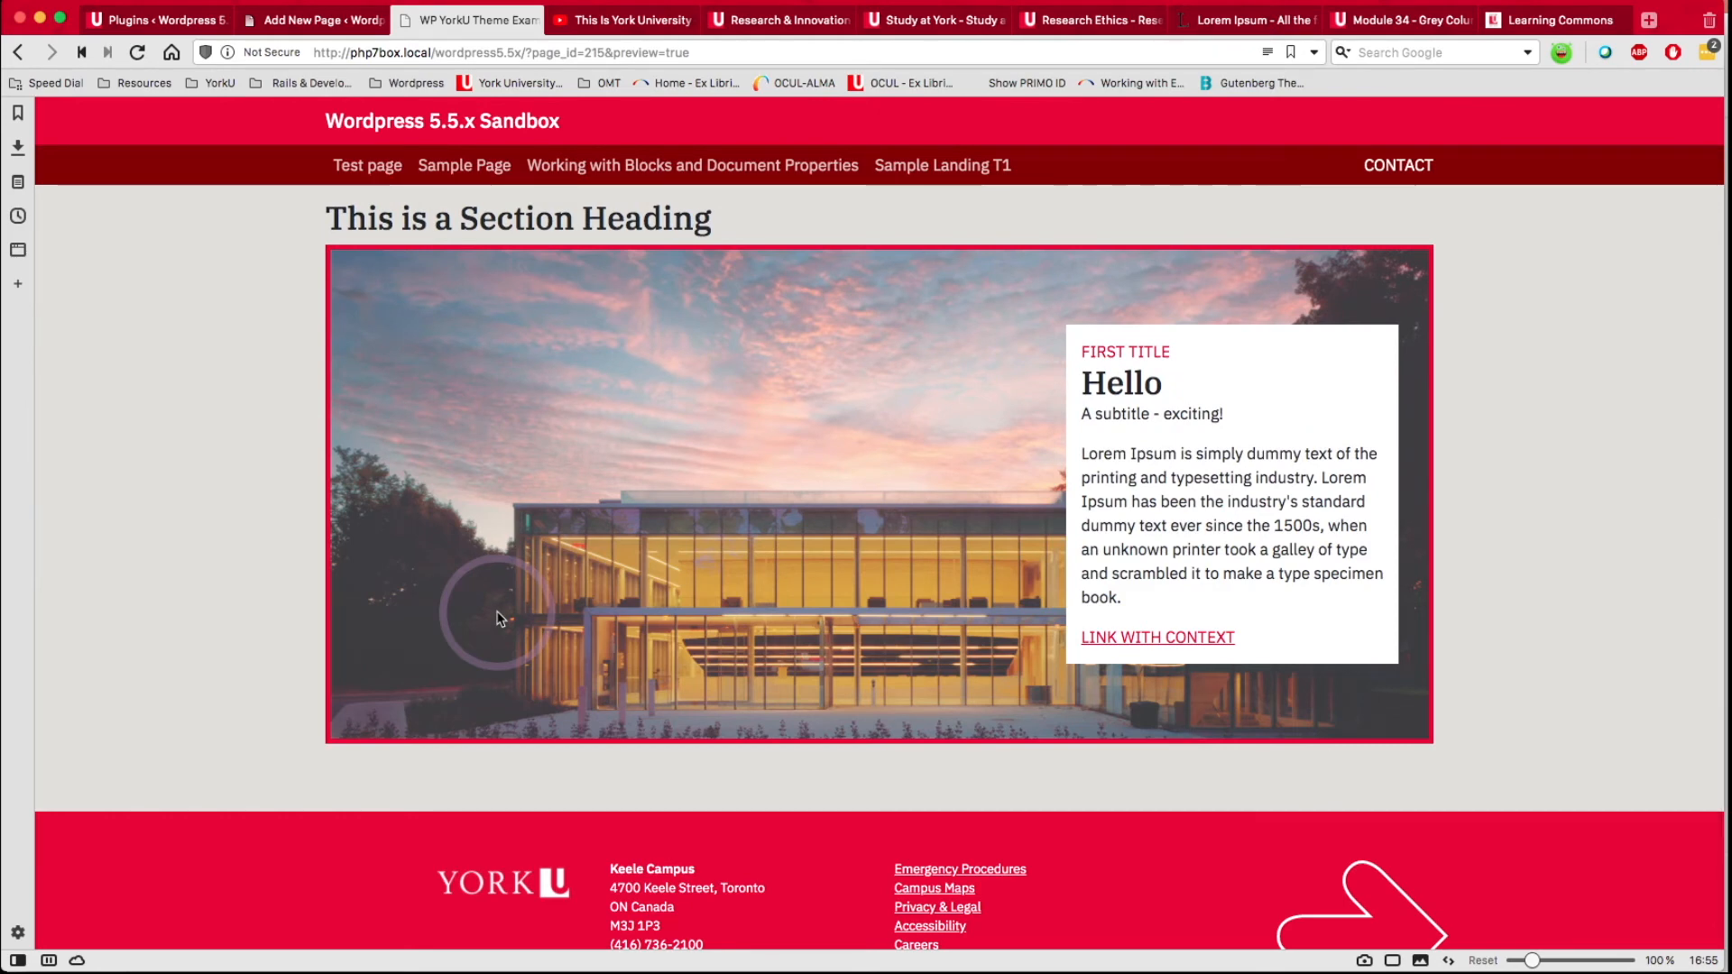
scroll(498, 619, up, 1)
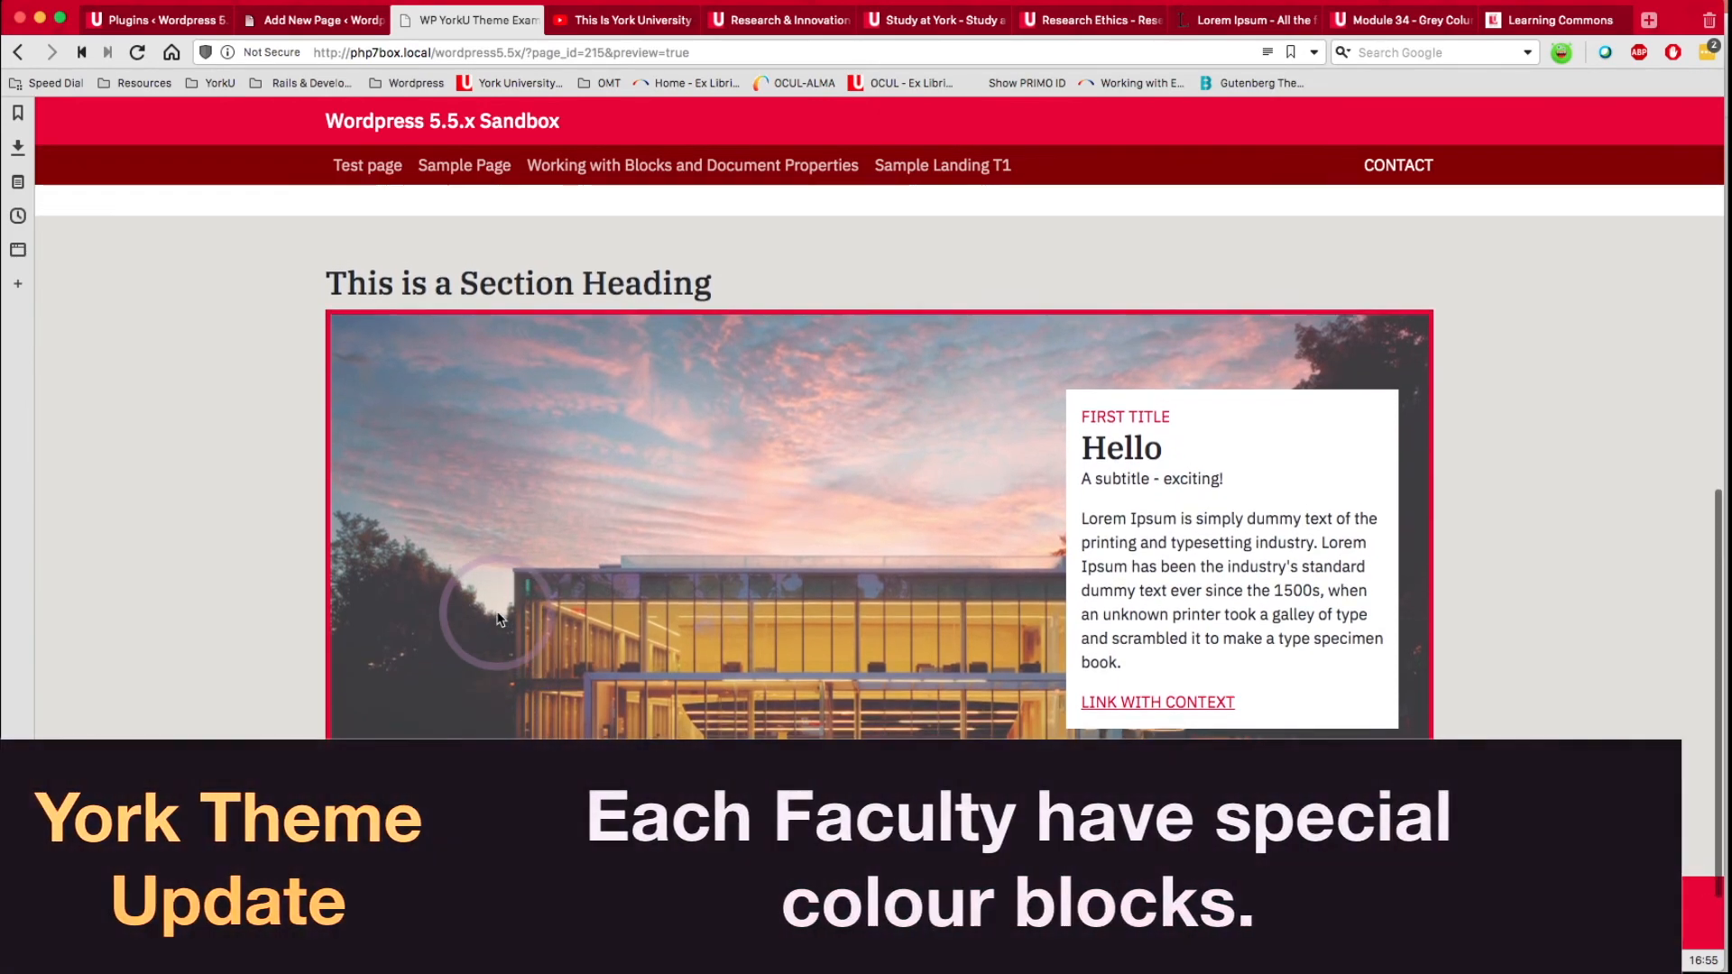
scroll(499, 619, up, 1)
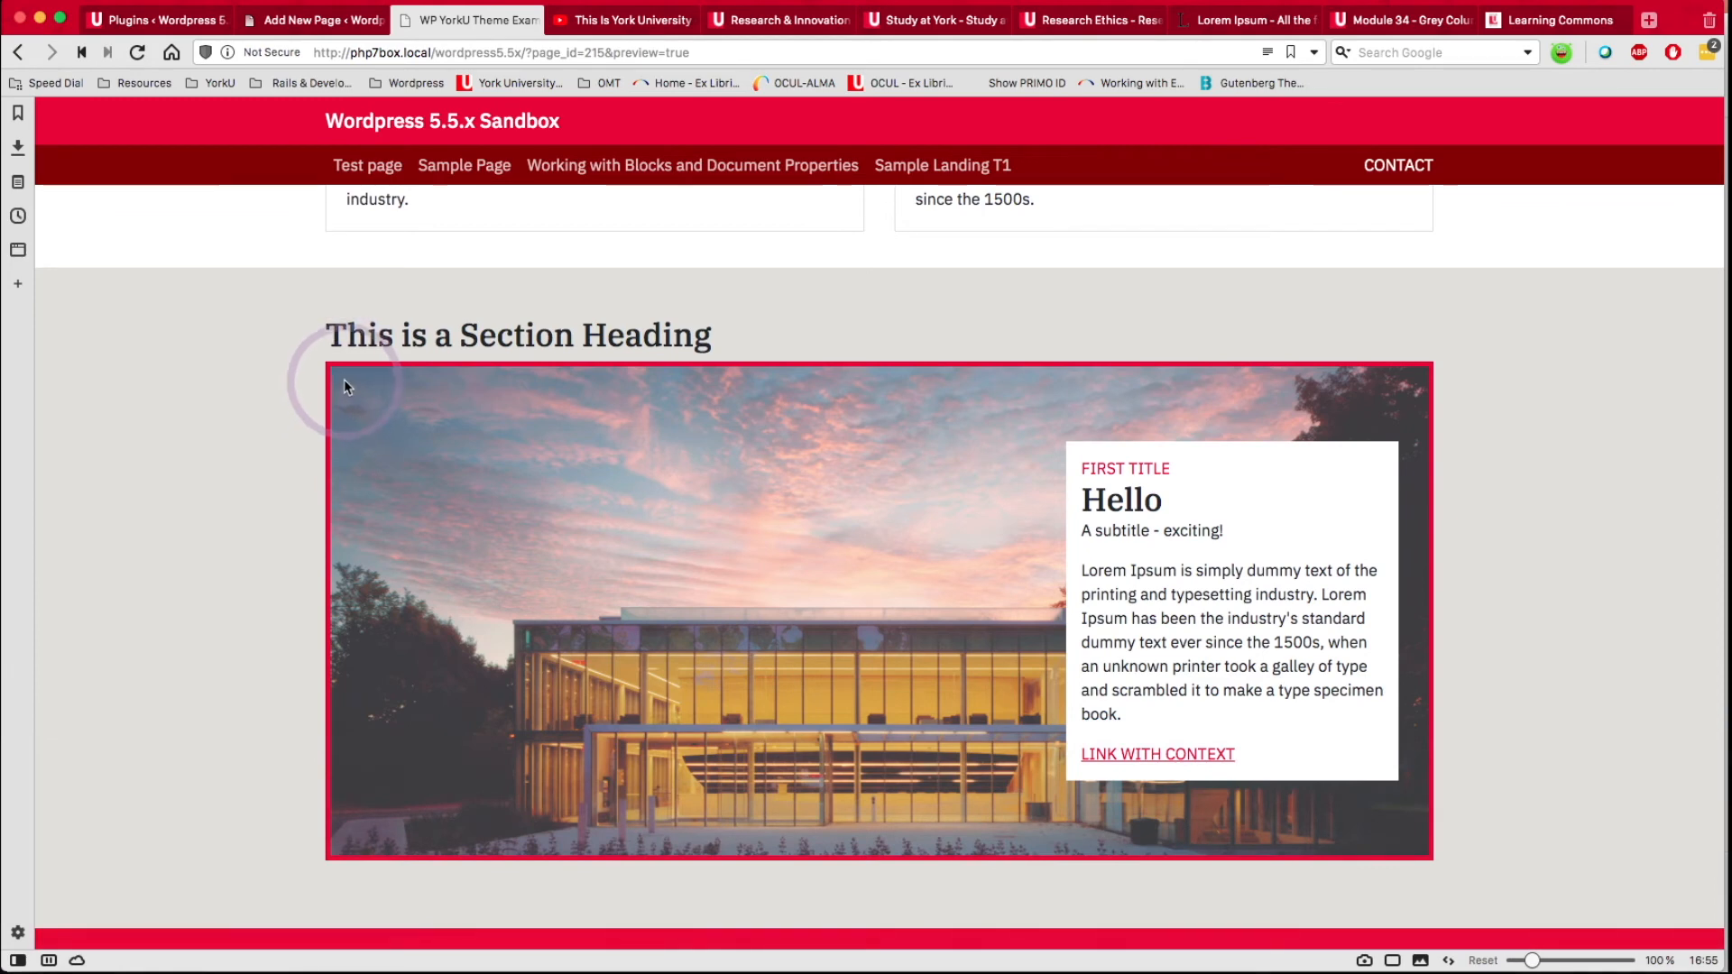
Return to the page editor and convert the reusable 27.e Profile Window block to a regular block.
click(322, 20)
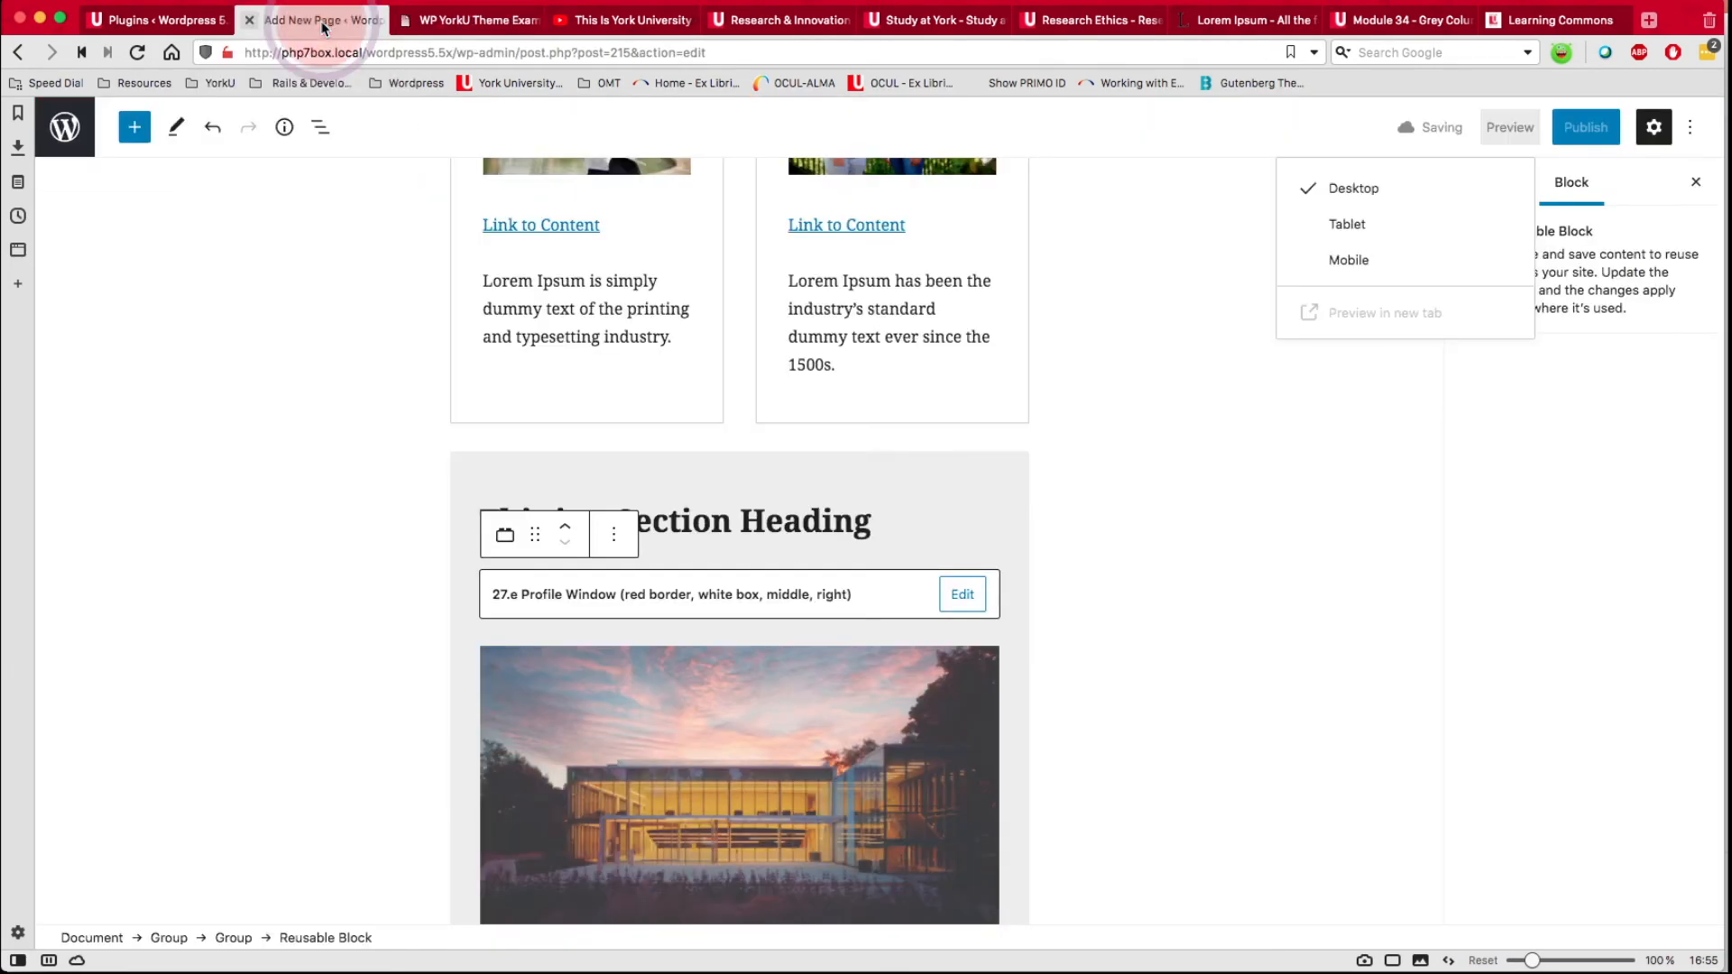
click(403, 487)
scroll(403, 487, down, 2)
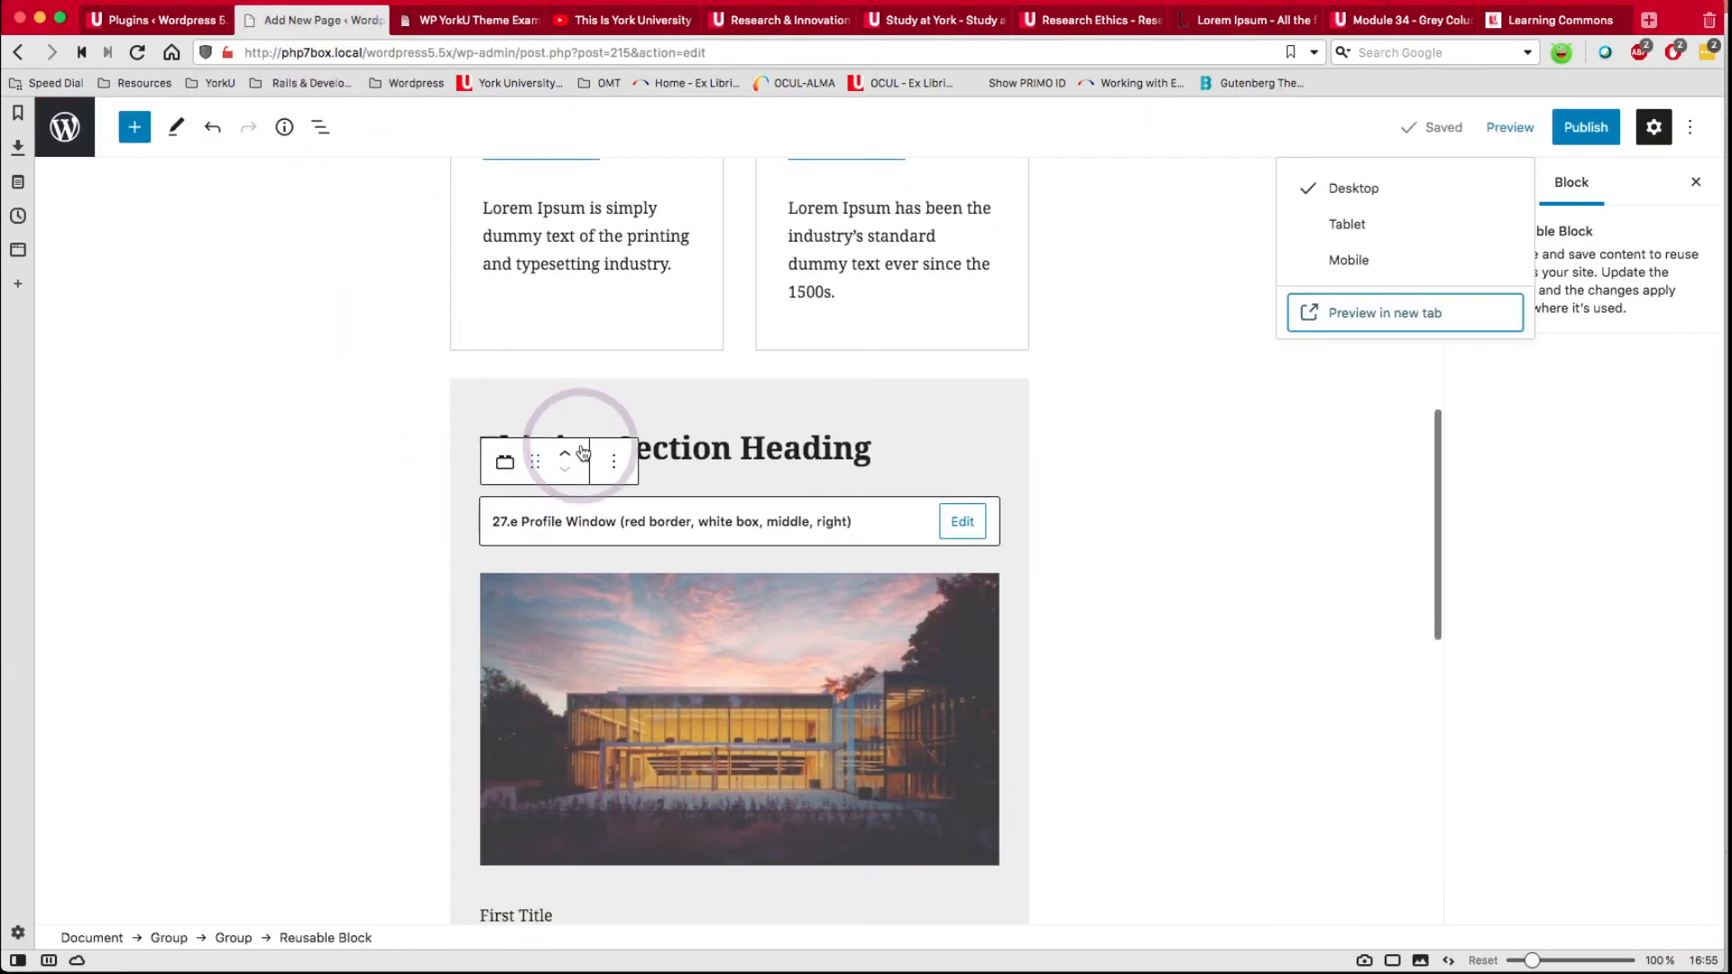
click(611, 466)
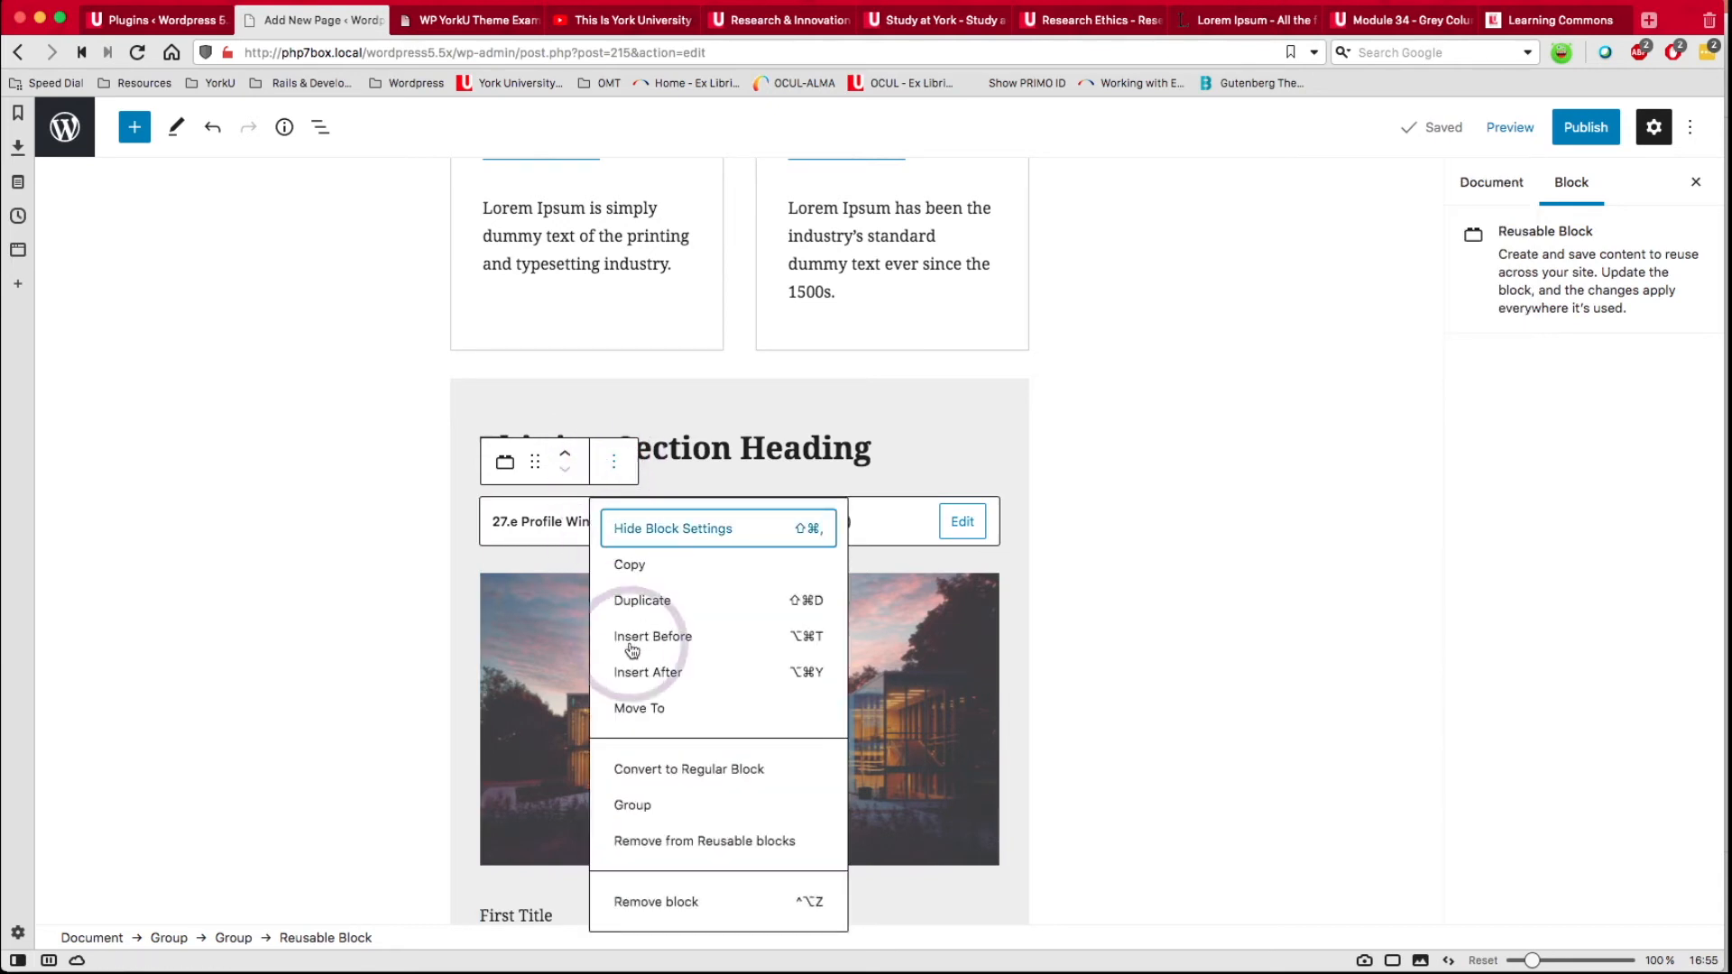
click(648, 787)
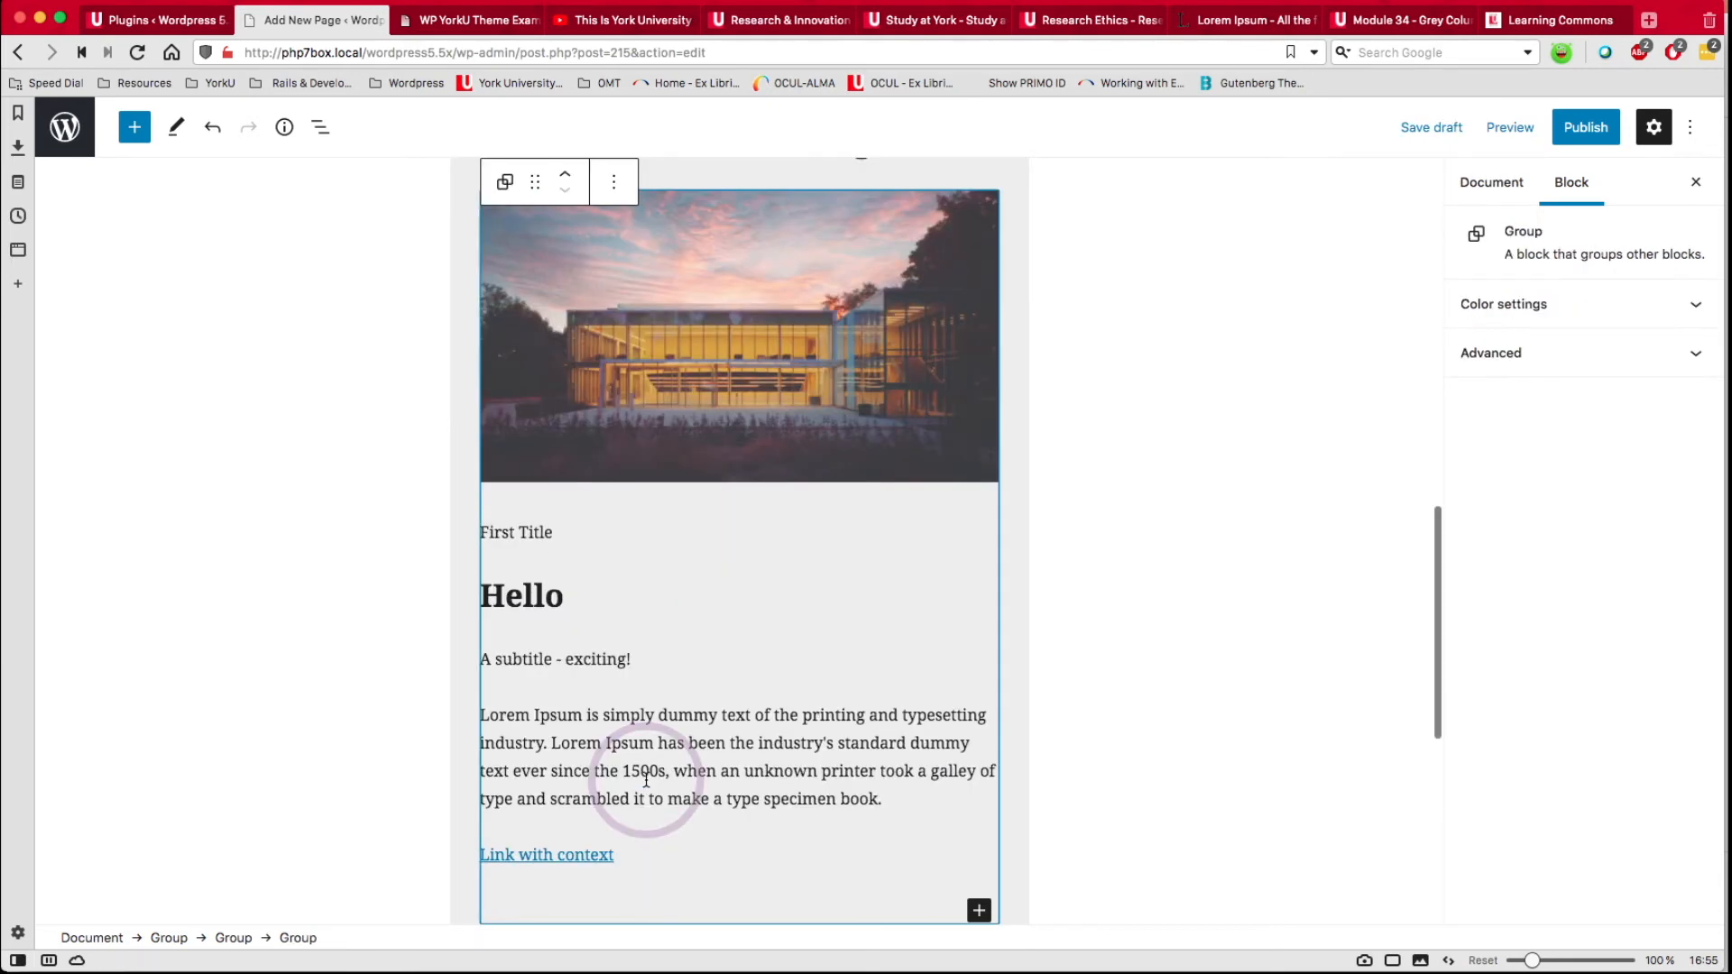
Move the profile window group out of the grey background block and place it directly below.
scroll(543, 334, up, 2)
click(533, 262)
drag(533, 261, 488, 507)
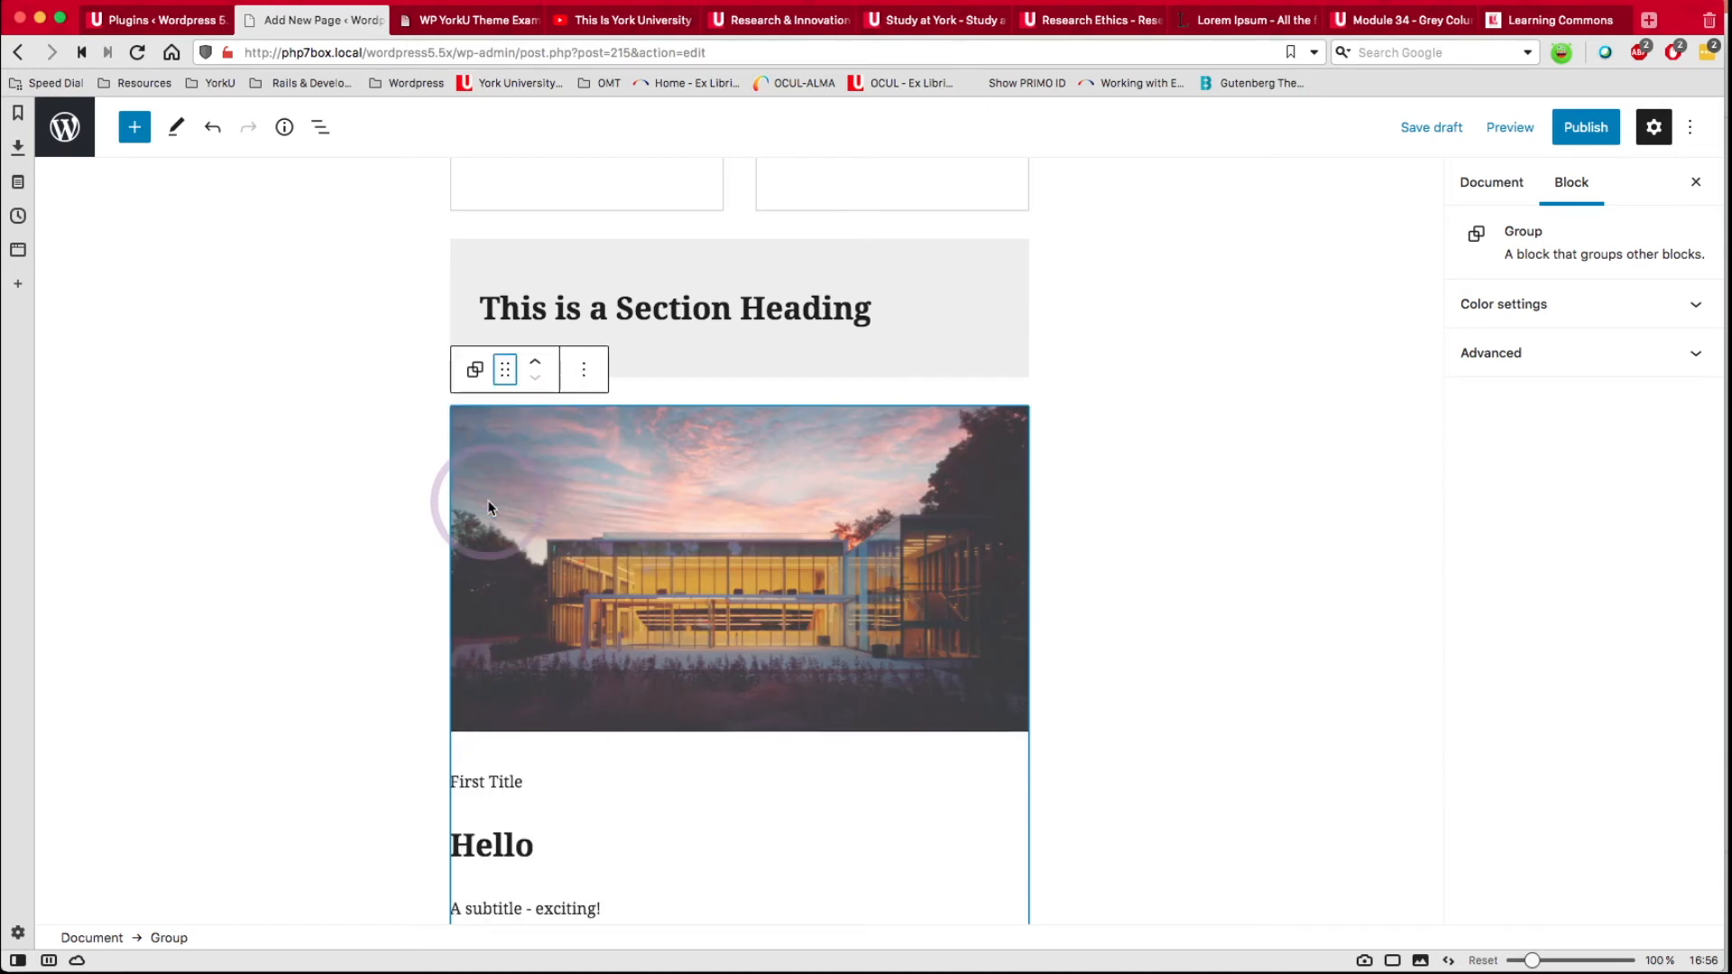
Preview the page in a new tab, examine the grey heading band above the separate profile window, and return to the editor.
click(1509, 127)
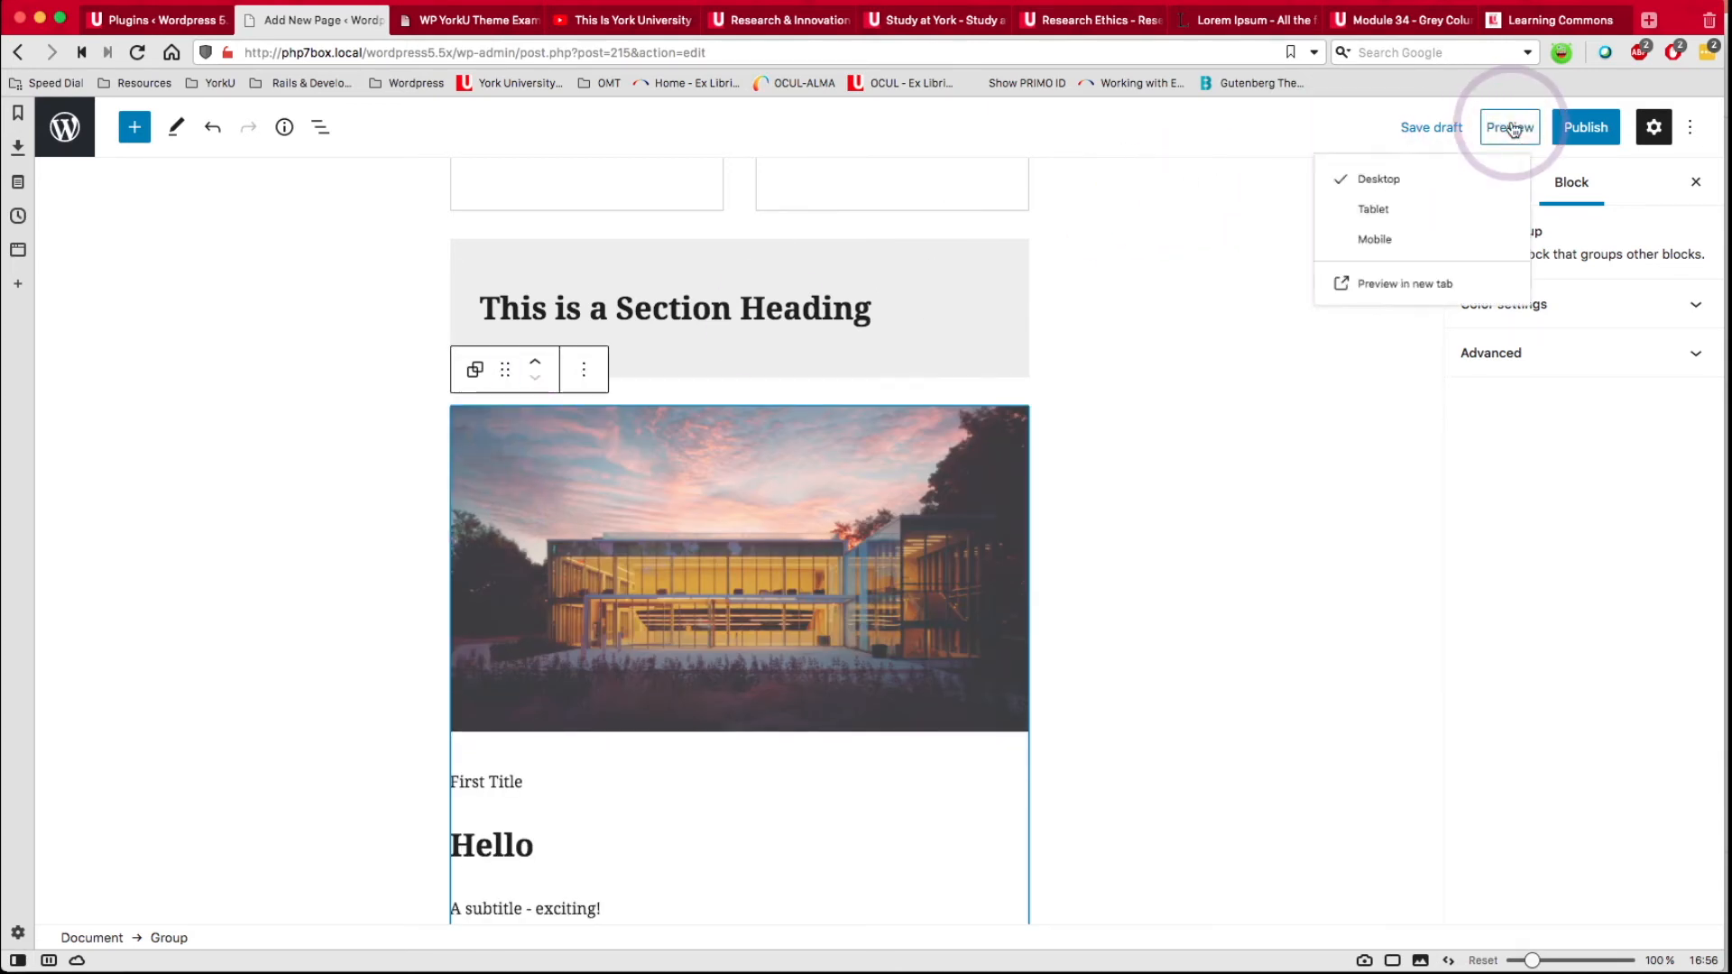
click(1359, 315)
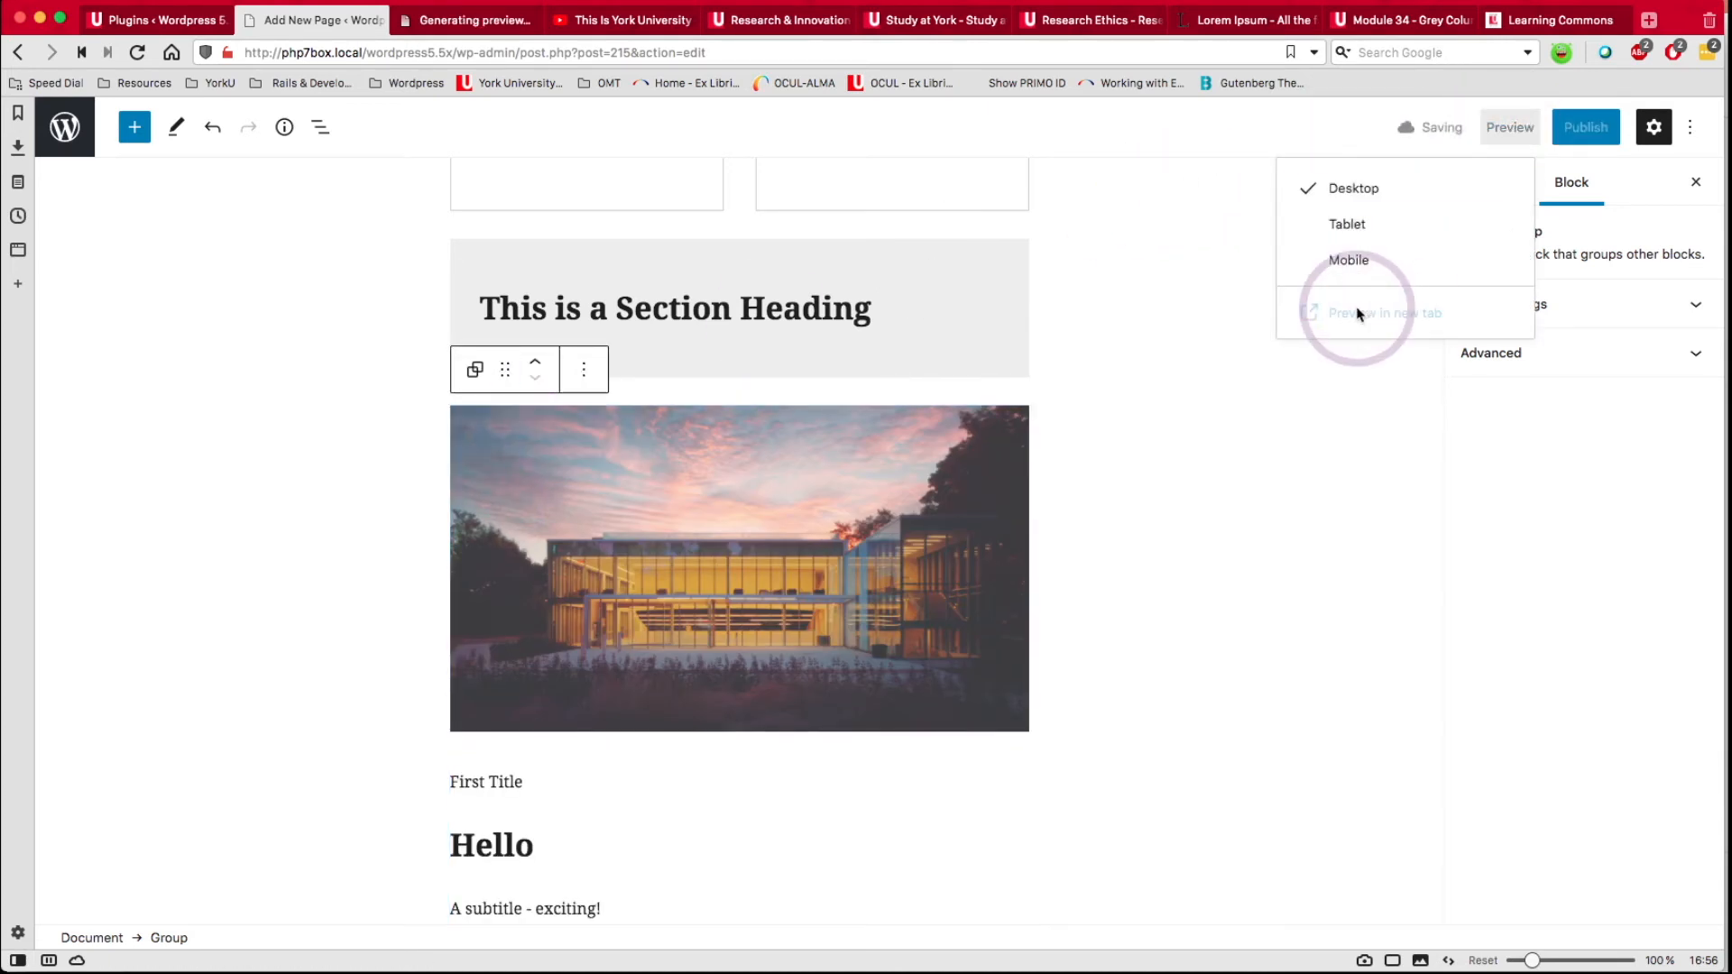
click(504, 21)
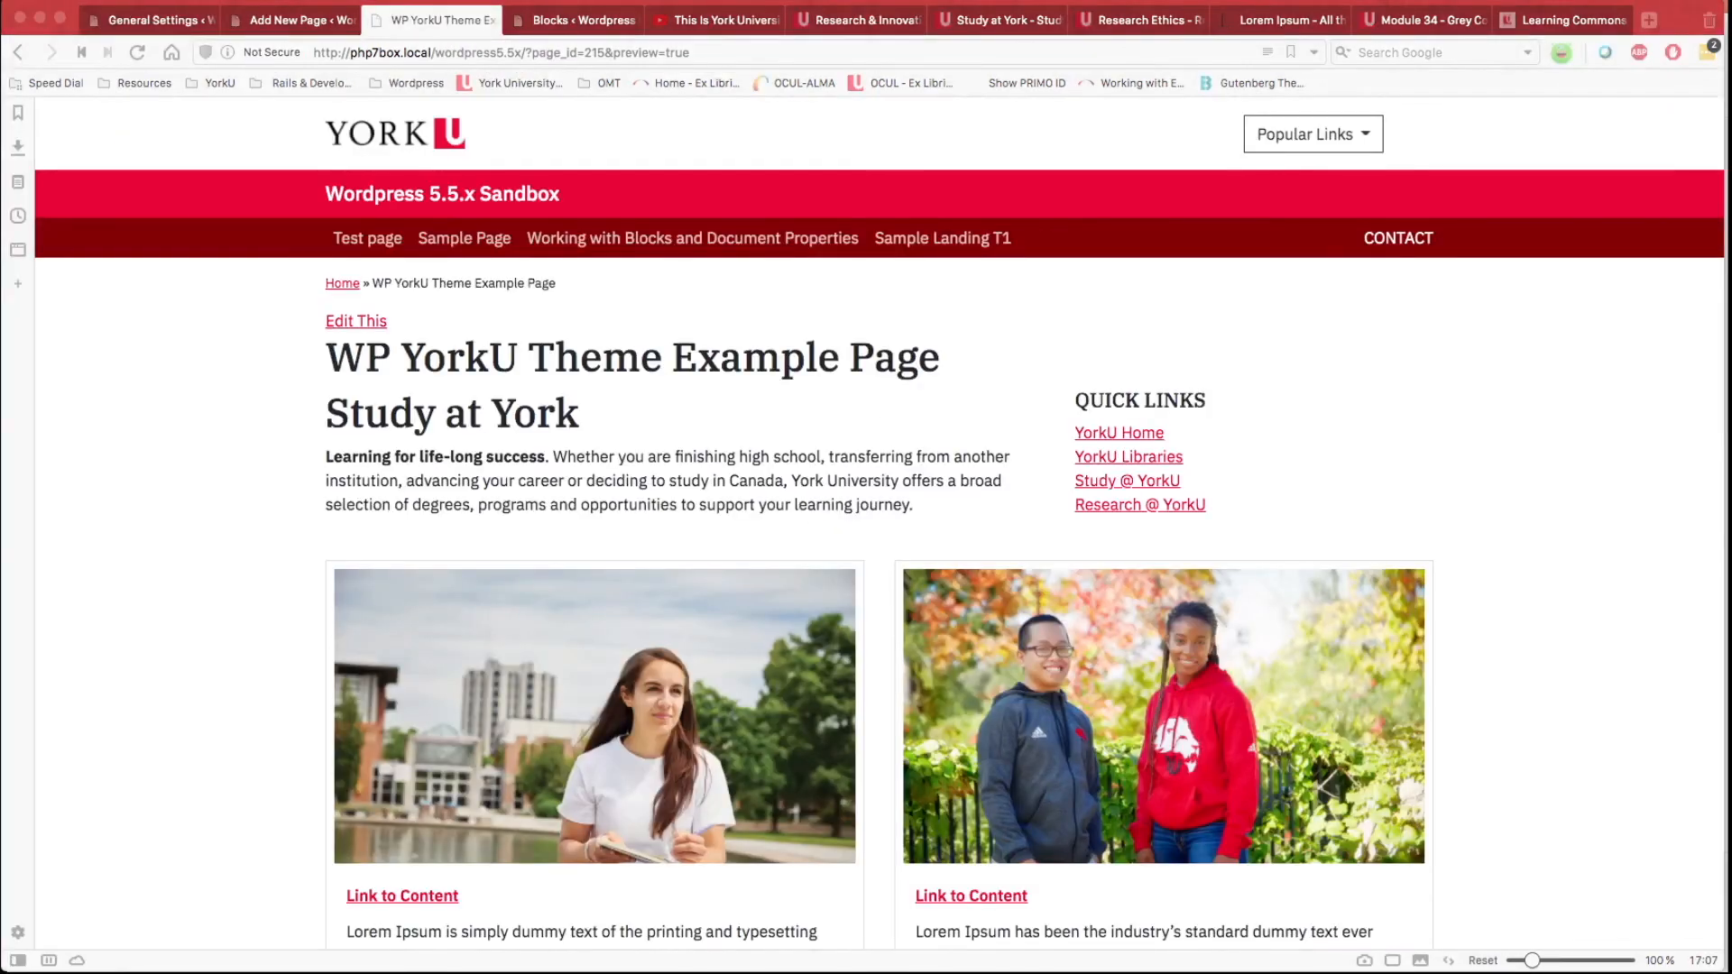
scroll(472, 472, down, 7)
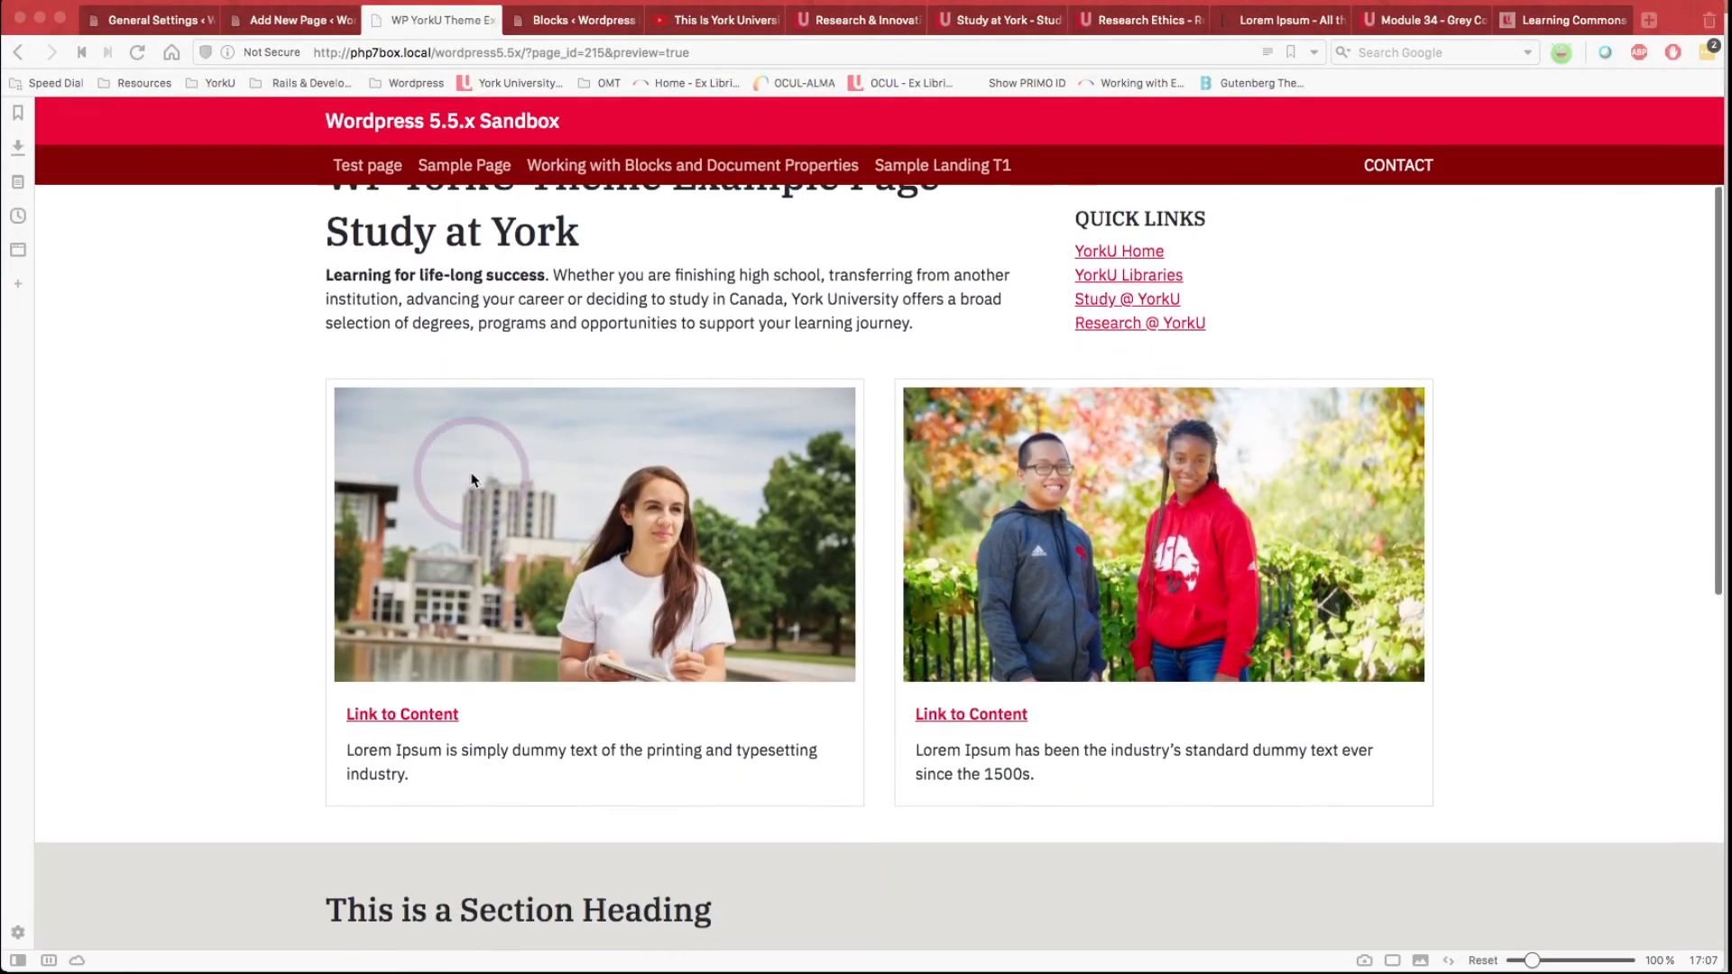
scroll(472, 473, down, 2)
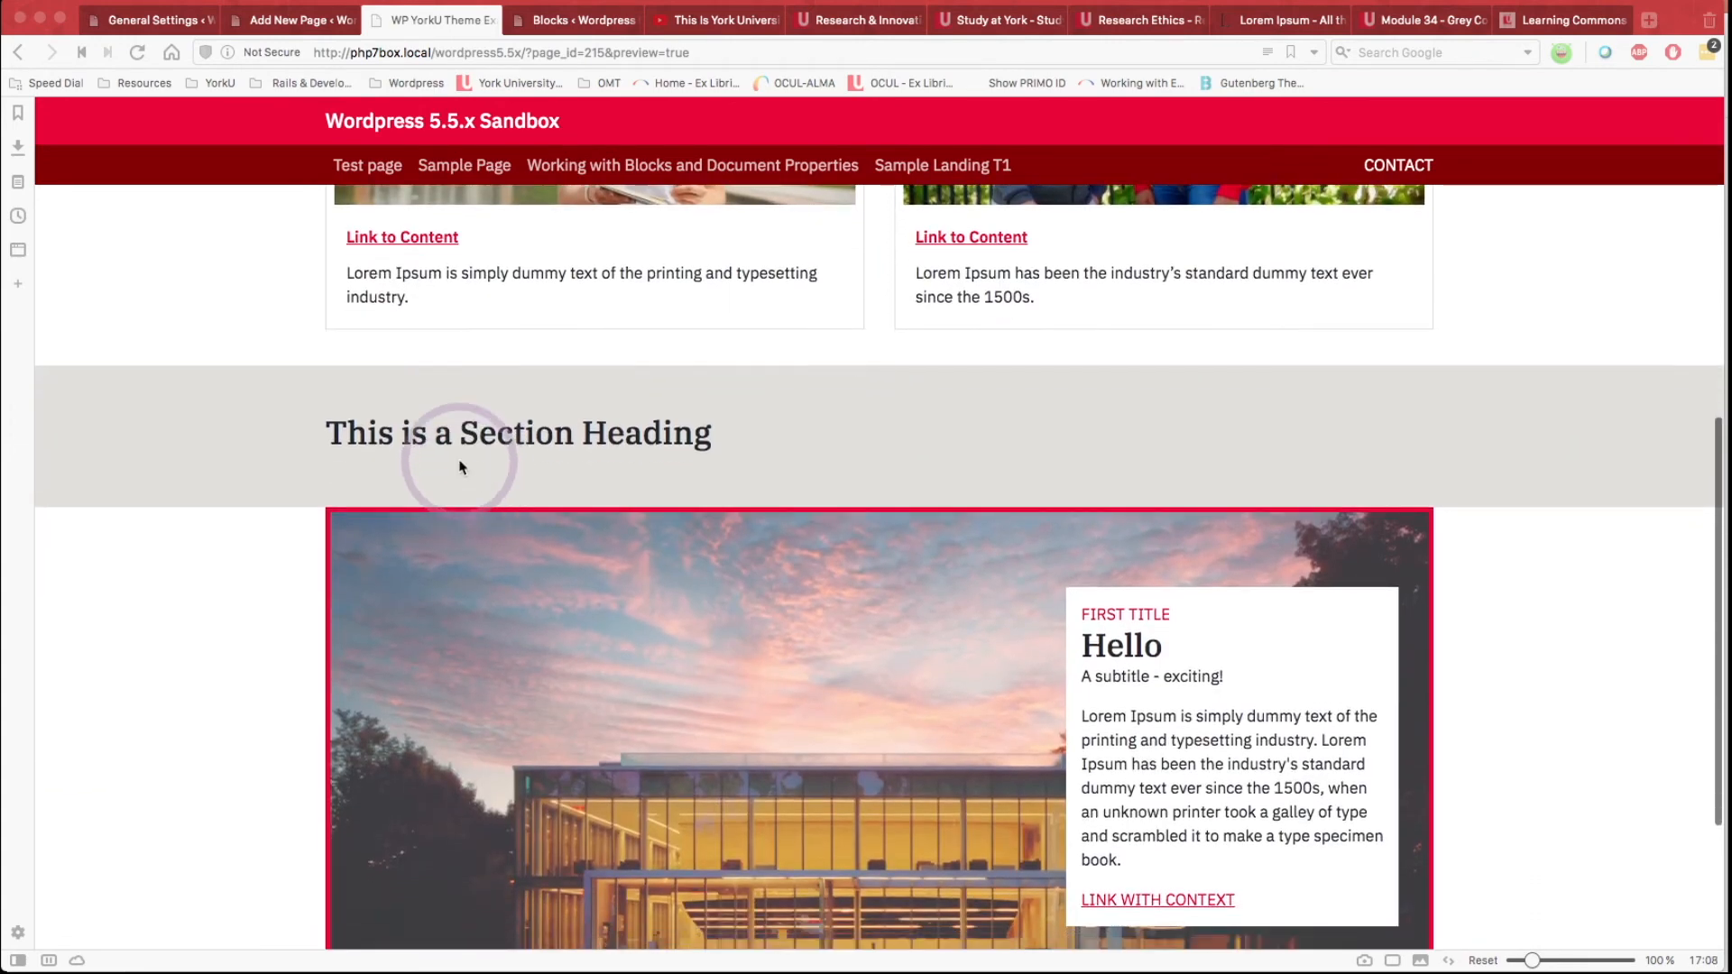
scroll(370, 595, down, 1)
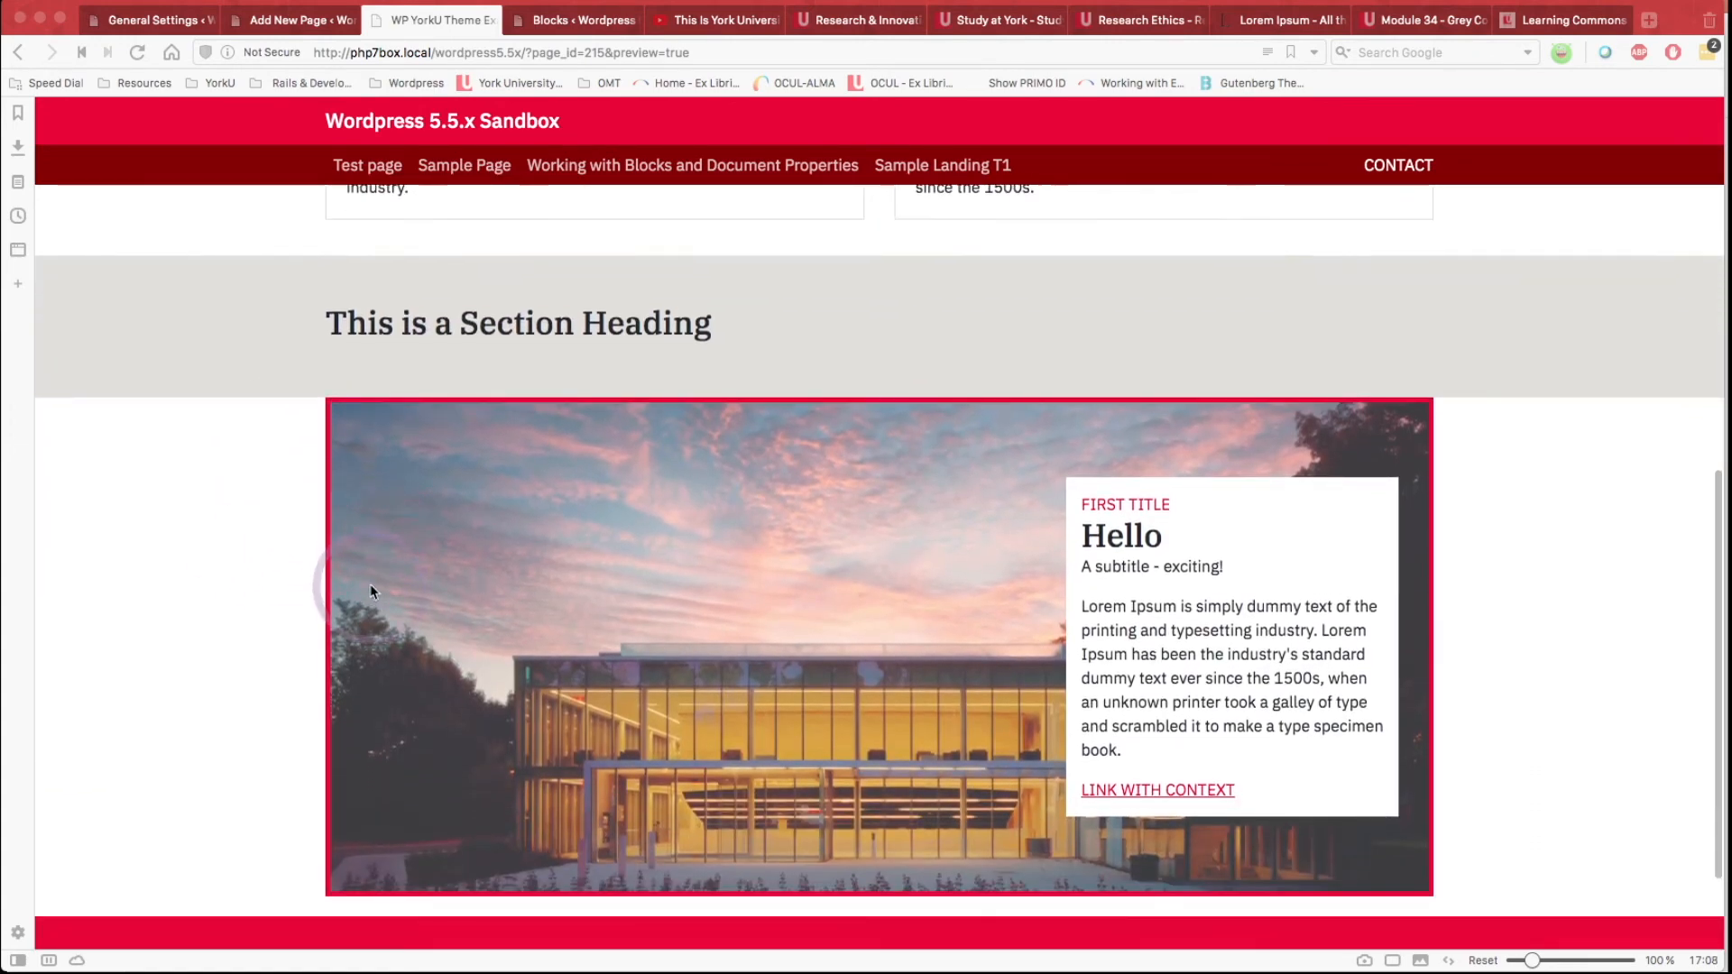
scroll(434, 505, down, 1)
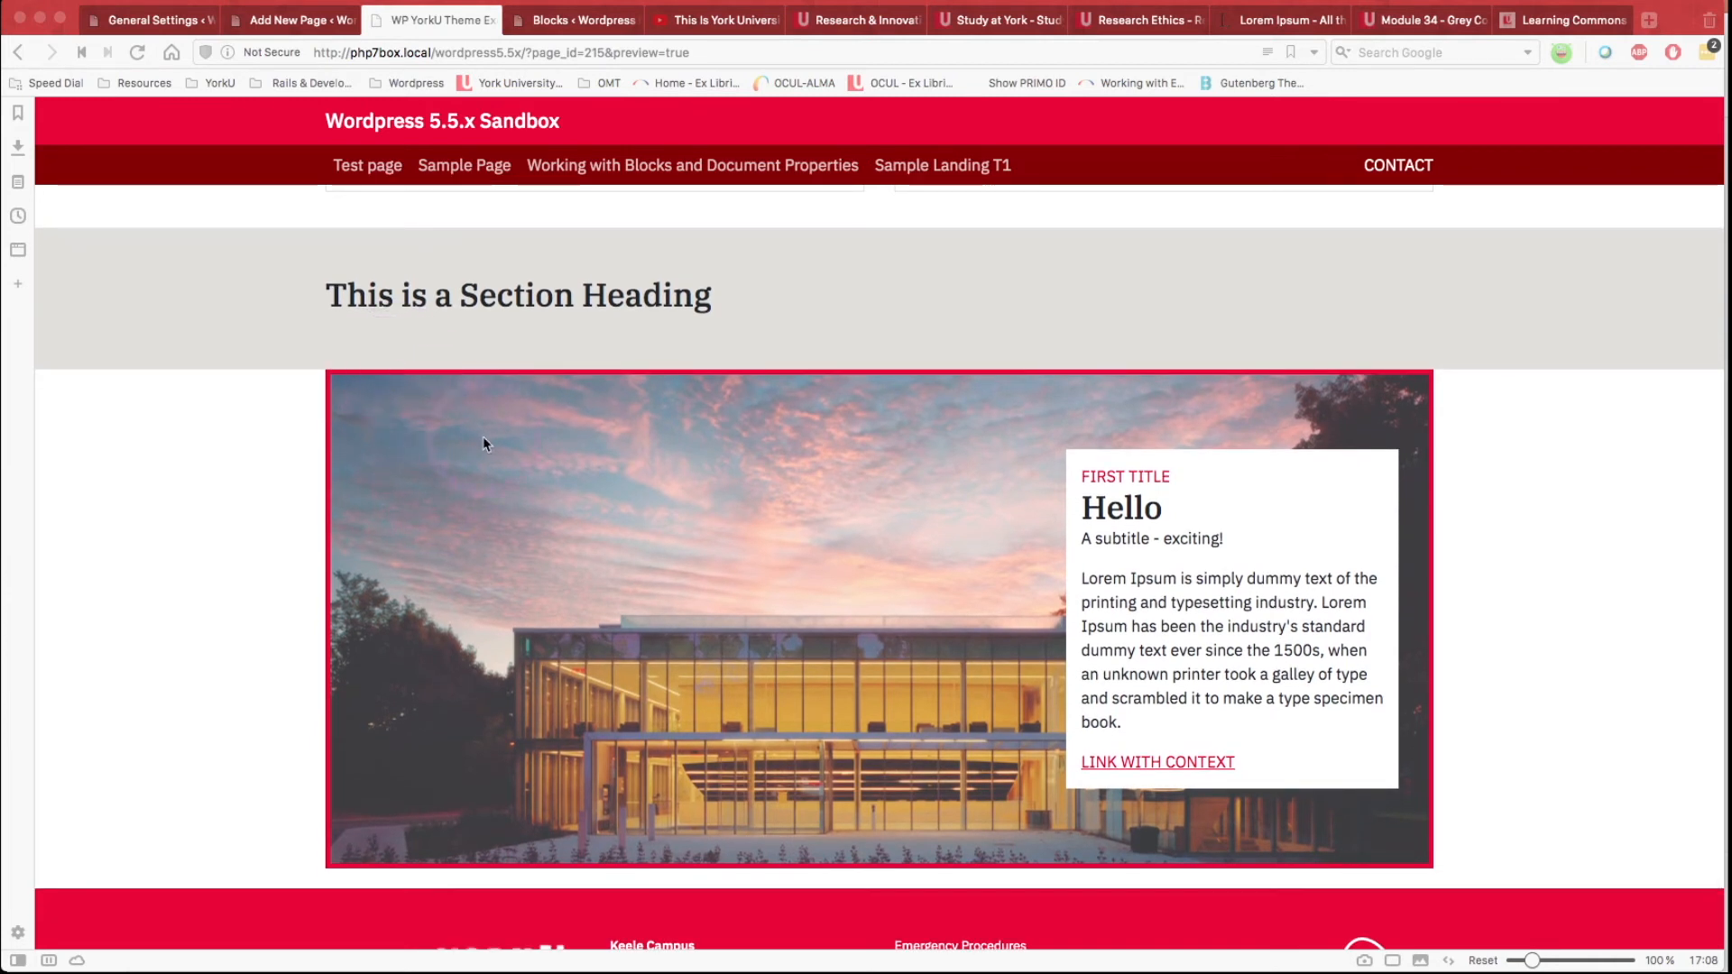
click(291, 28)
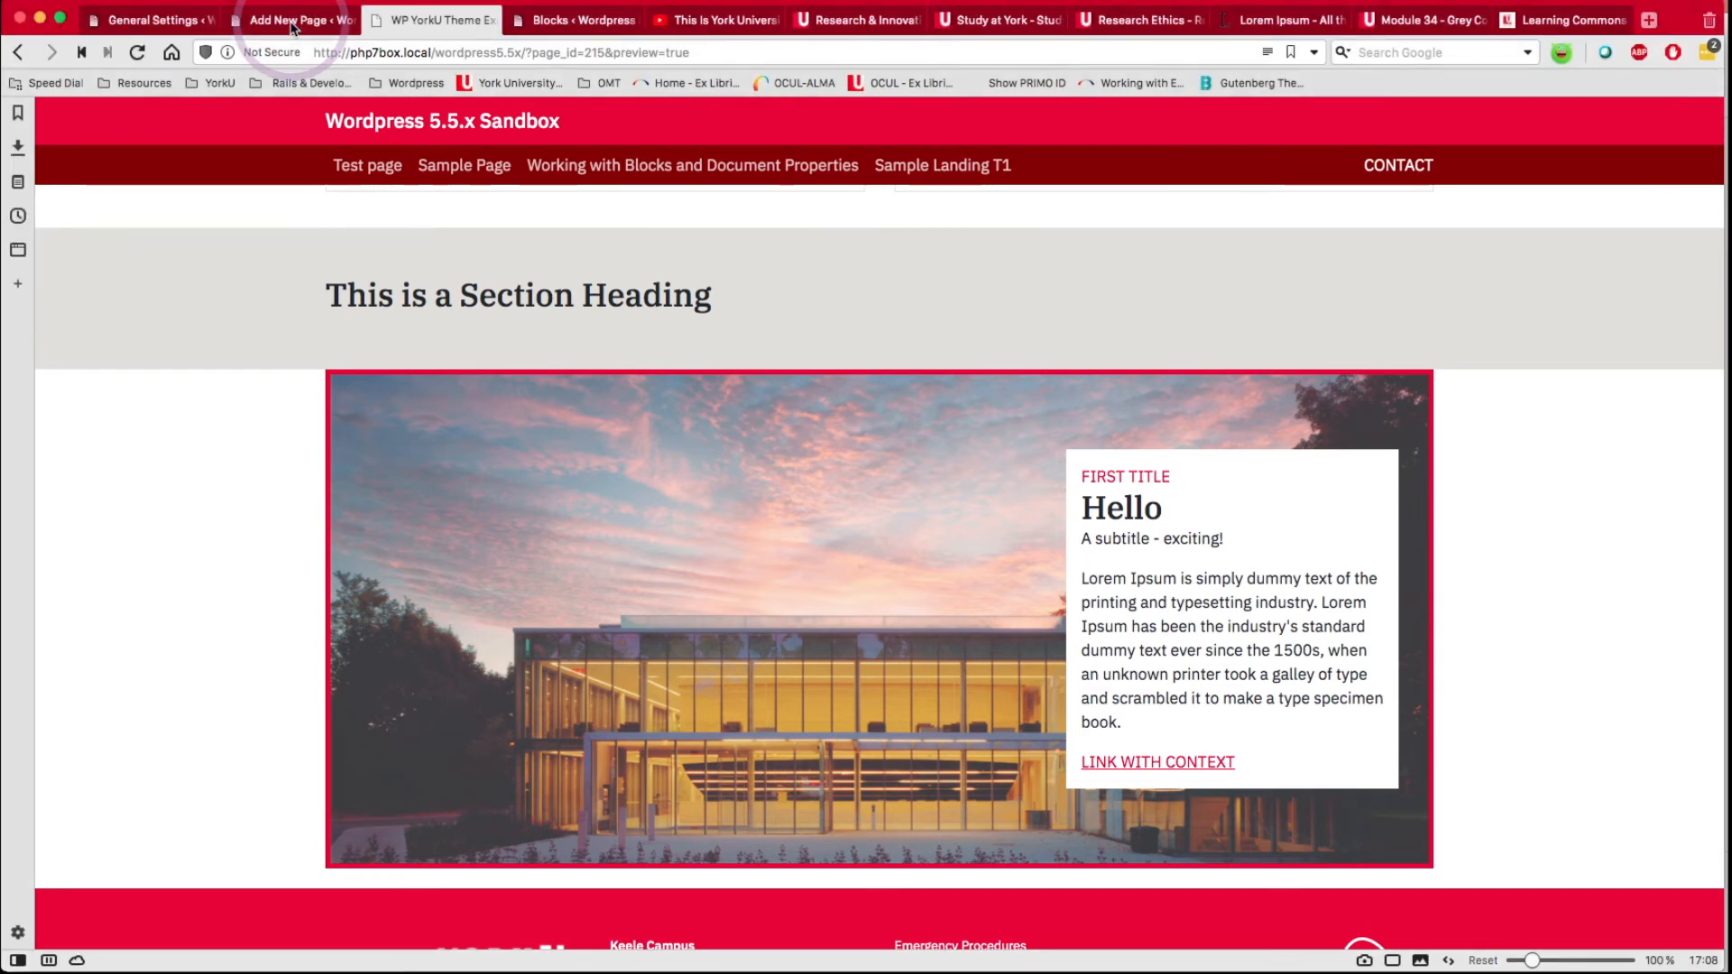
click(291, 22)
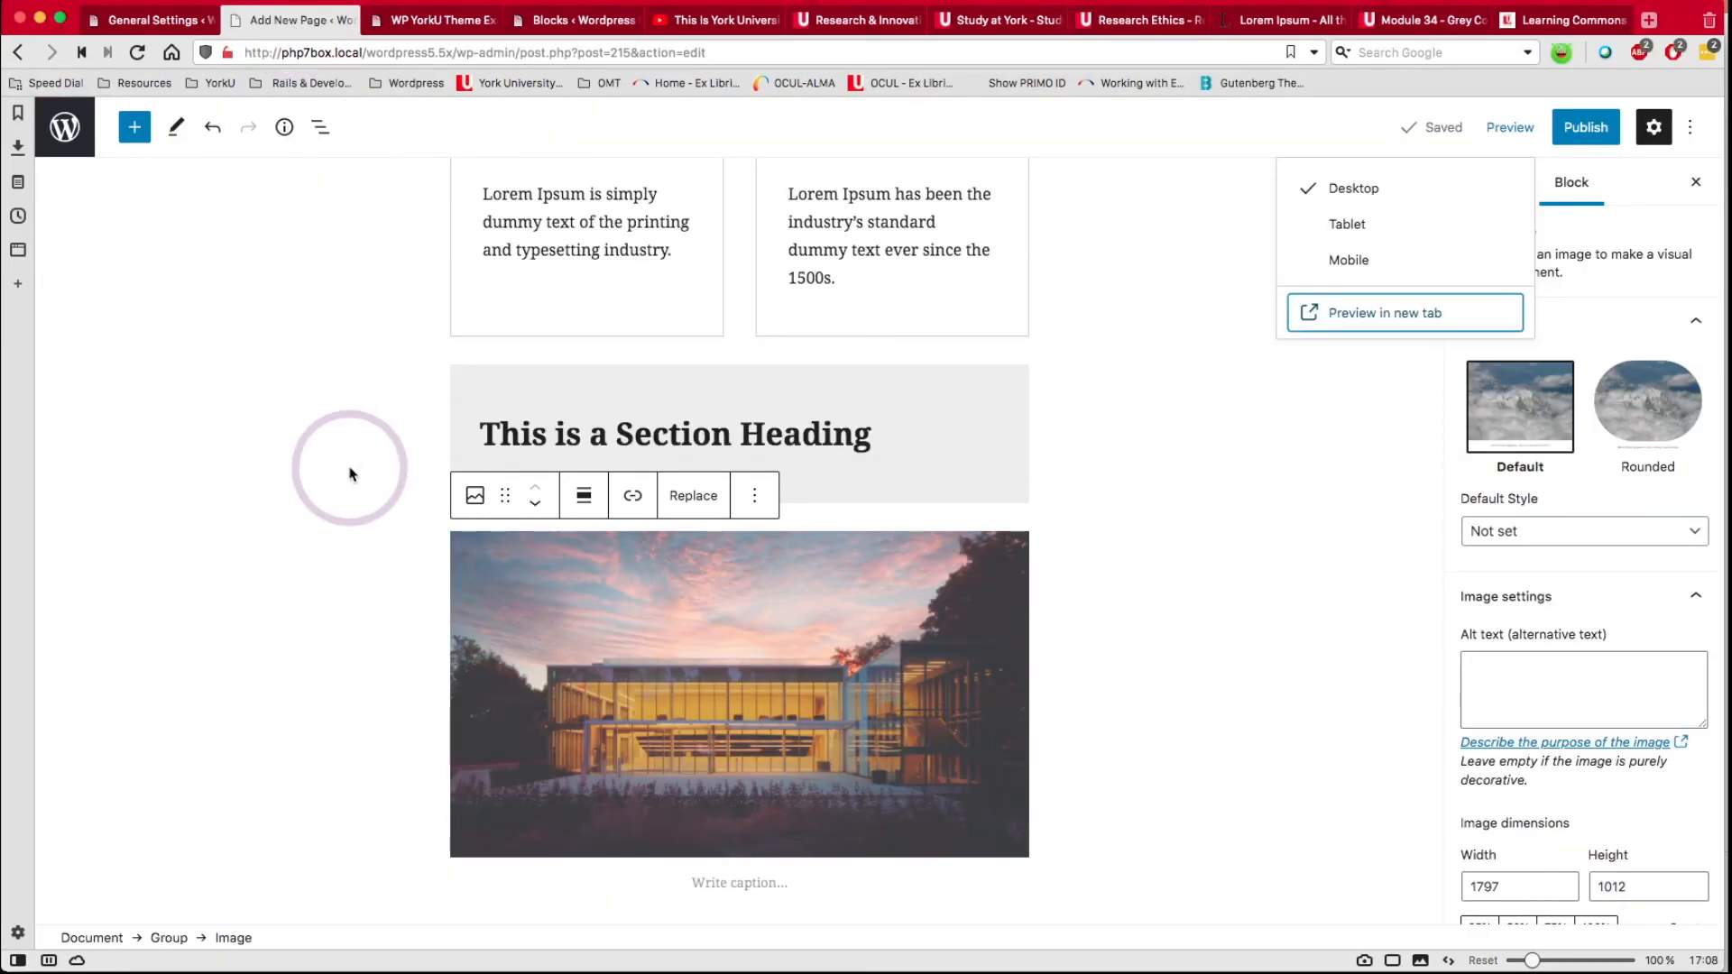
Insert a Spacer block in the profile window group and move it above the building image, below the section heading.
click(131, 135)
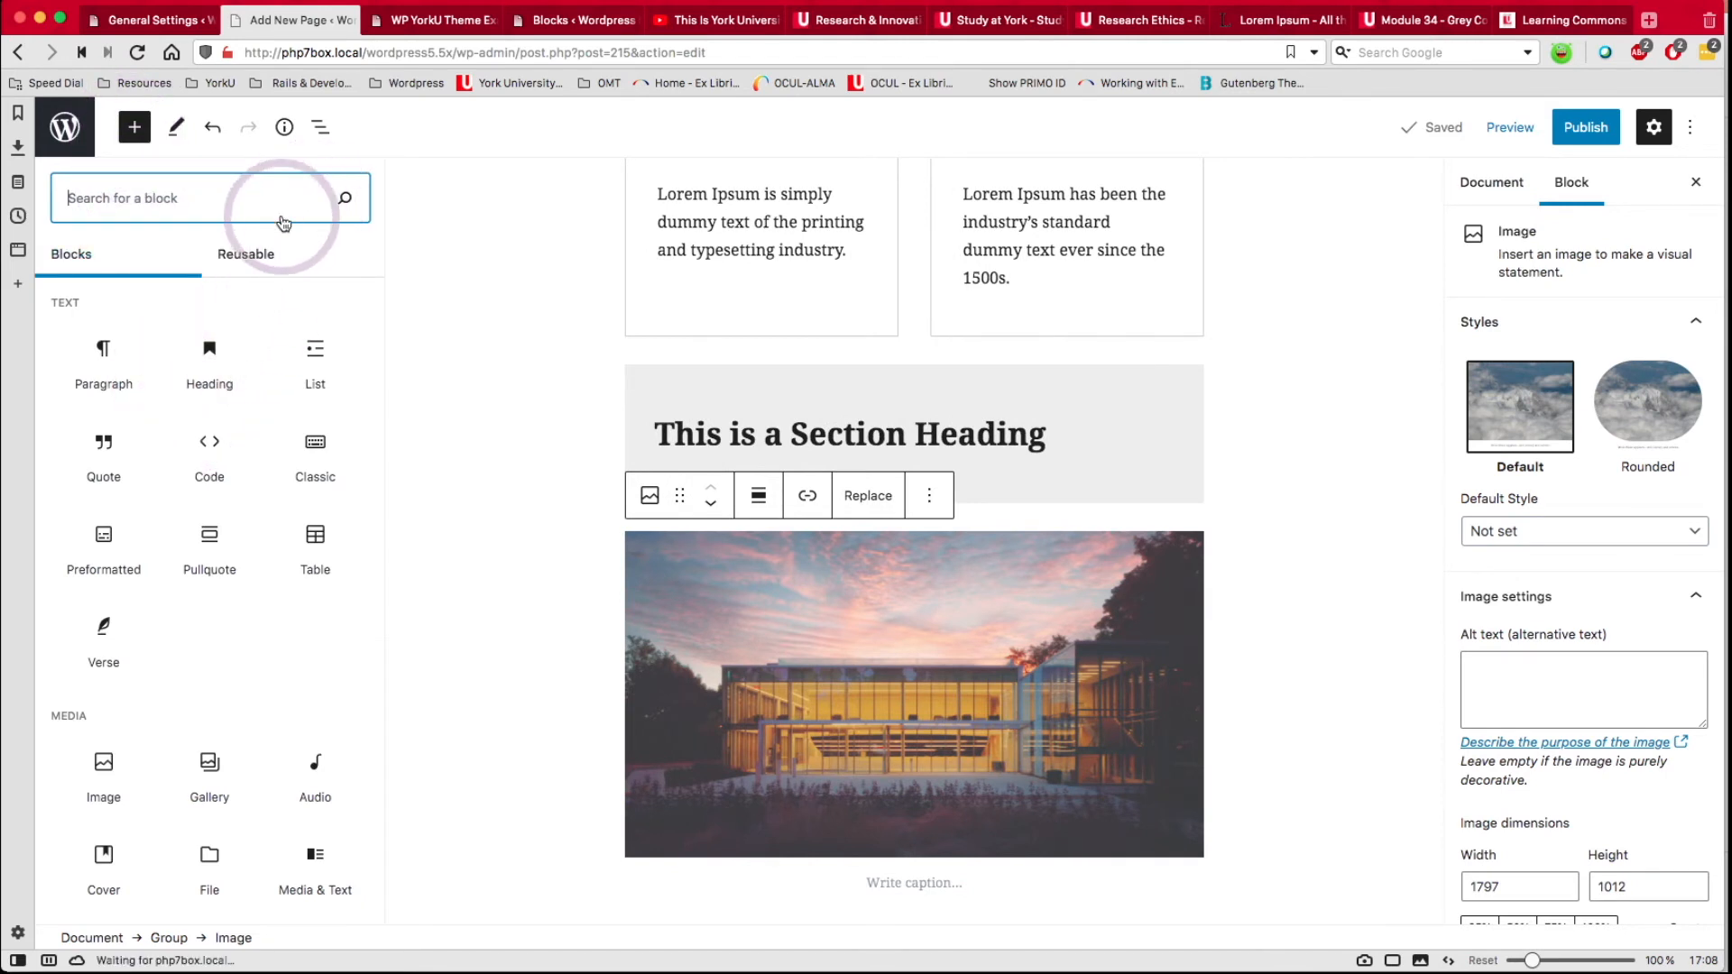
click(236, 262)
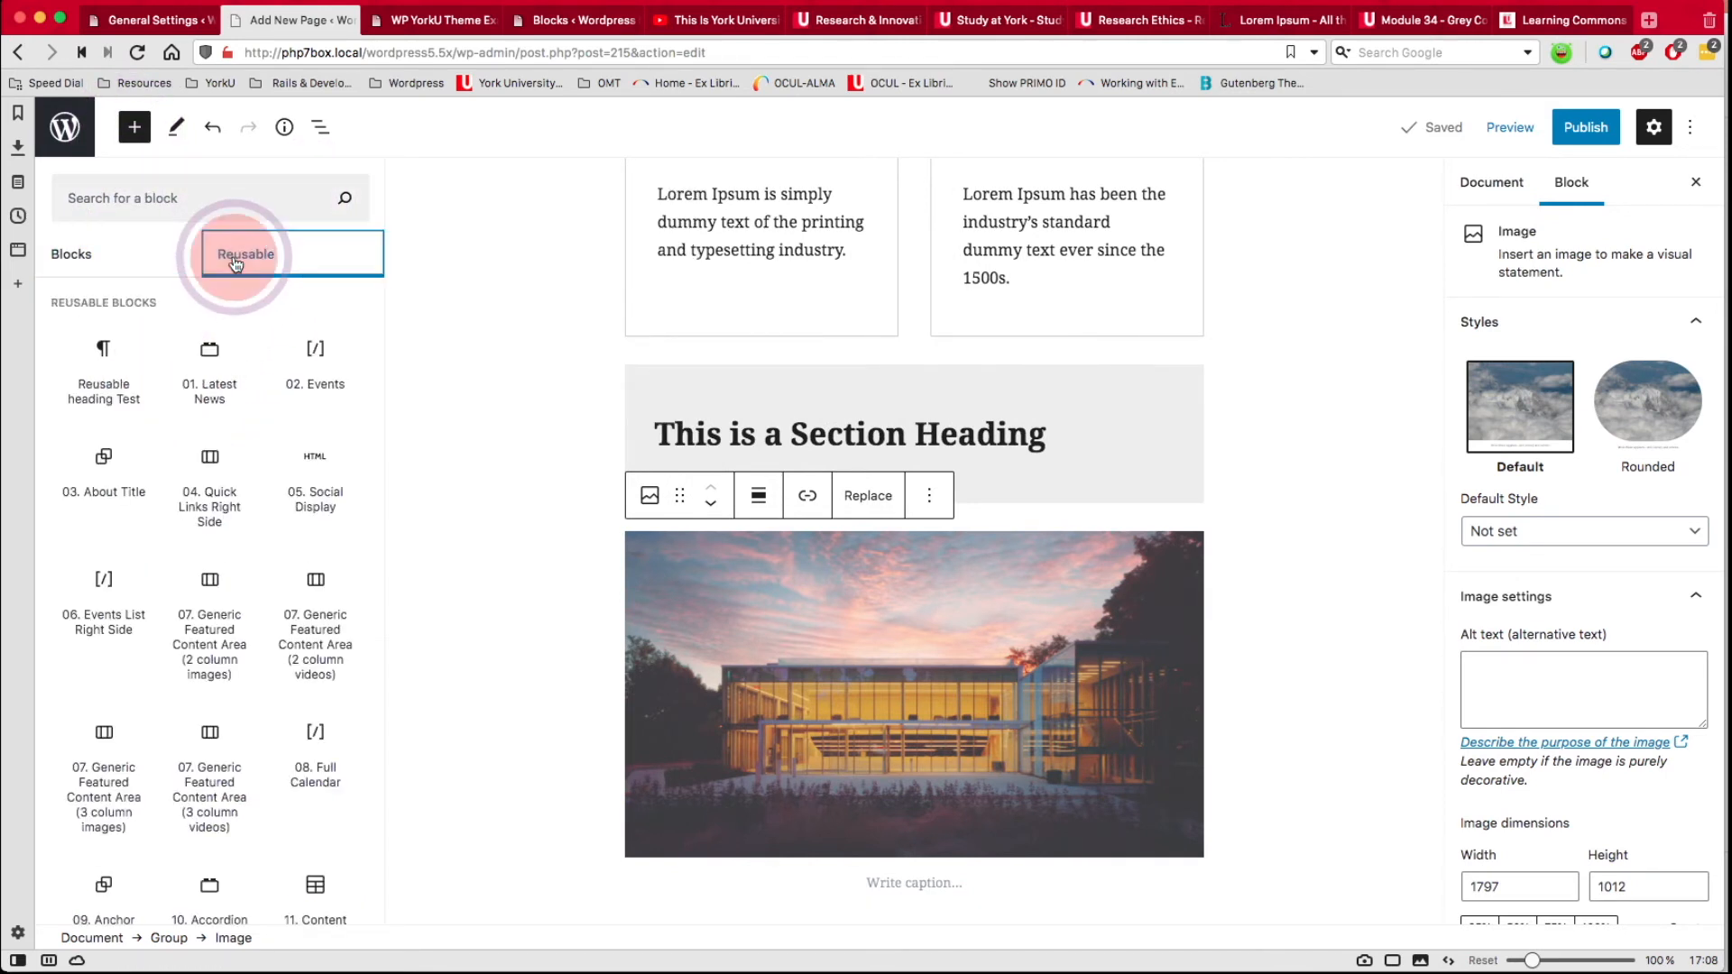
click(188, 199)
text(spa)
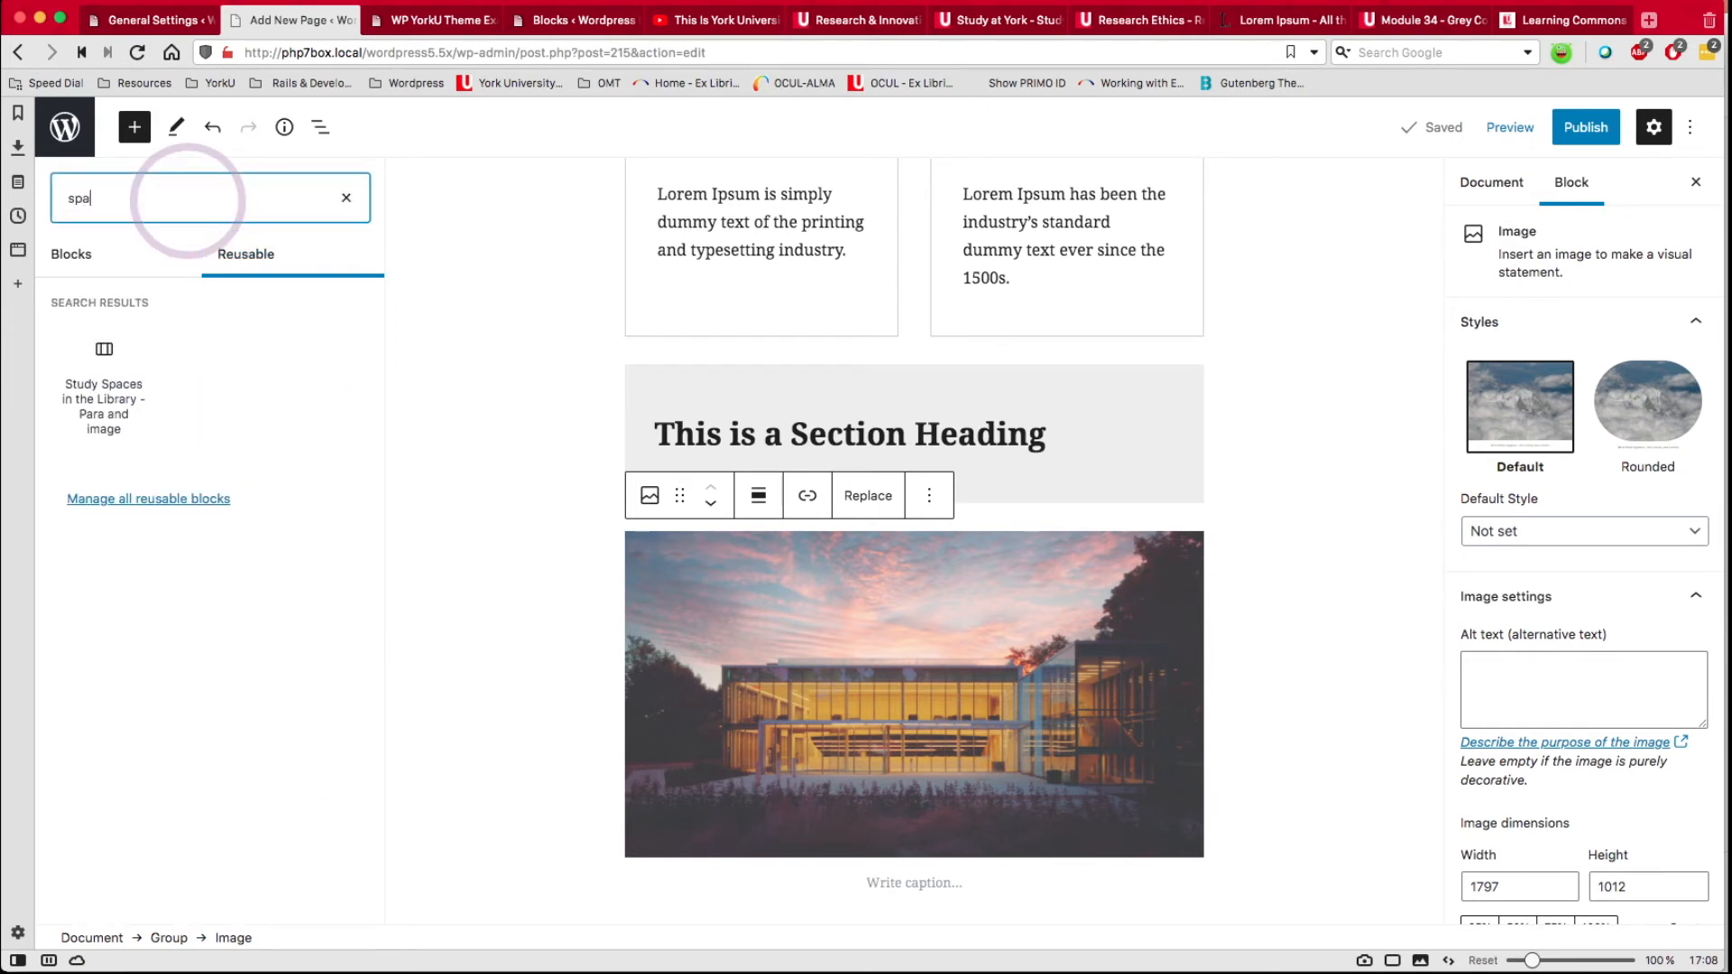
key(BackSpace)
key(BackSpace)
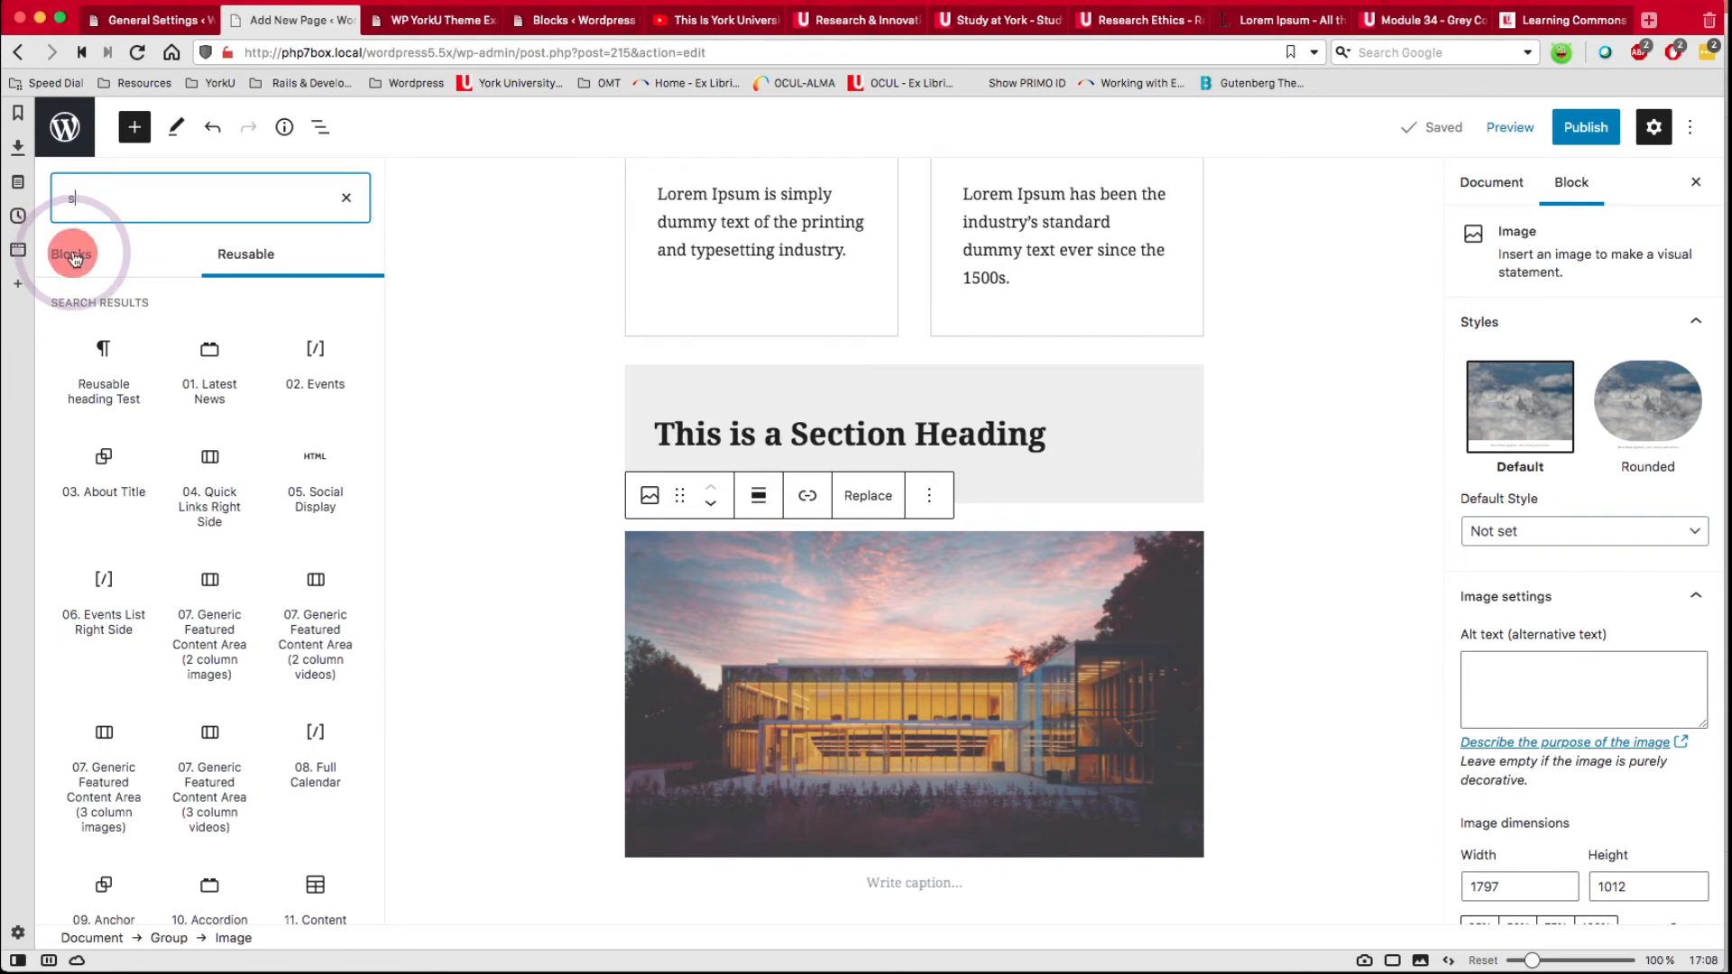
click(72, 254)
click(118, 199)
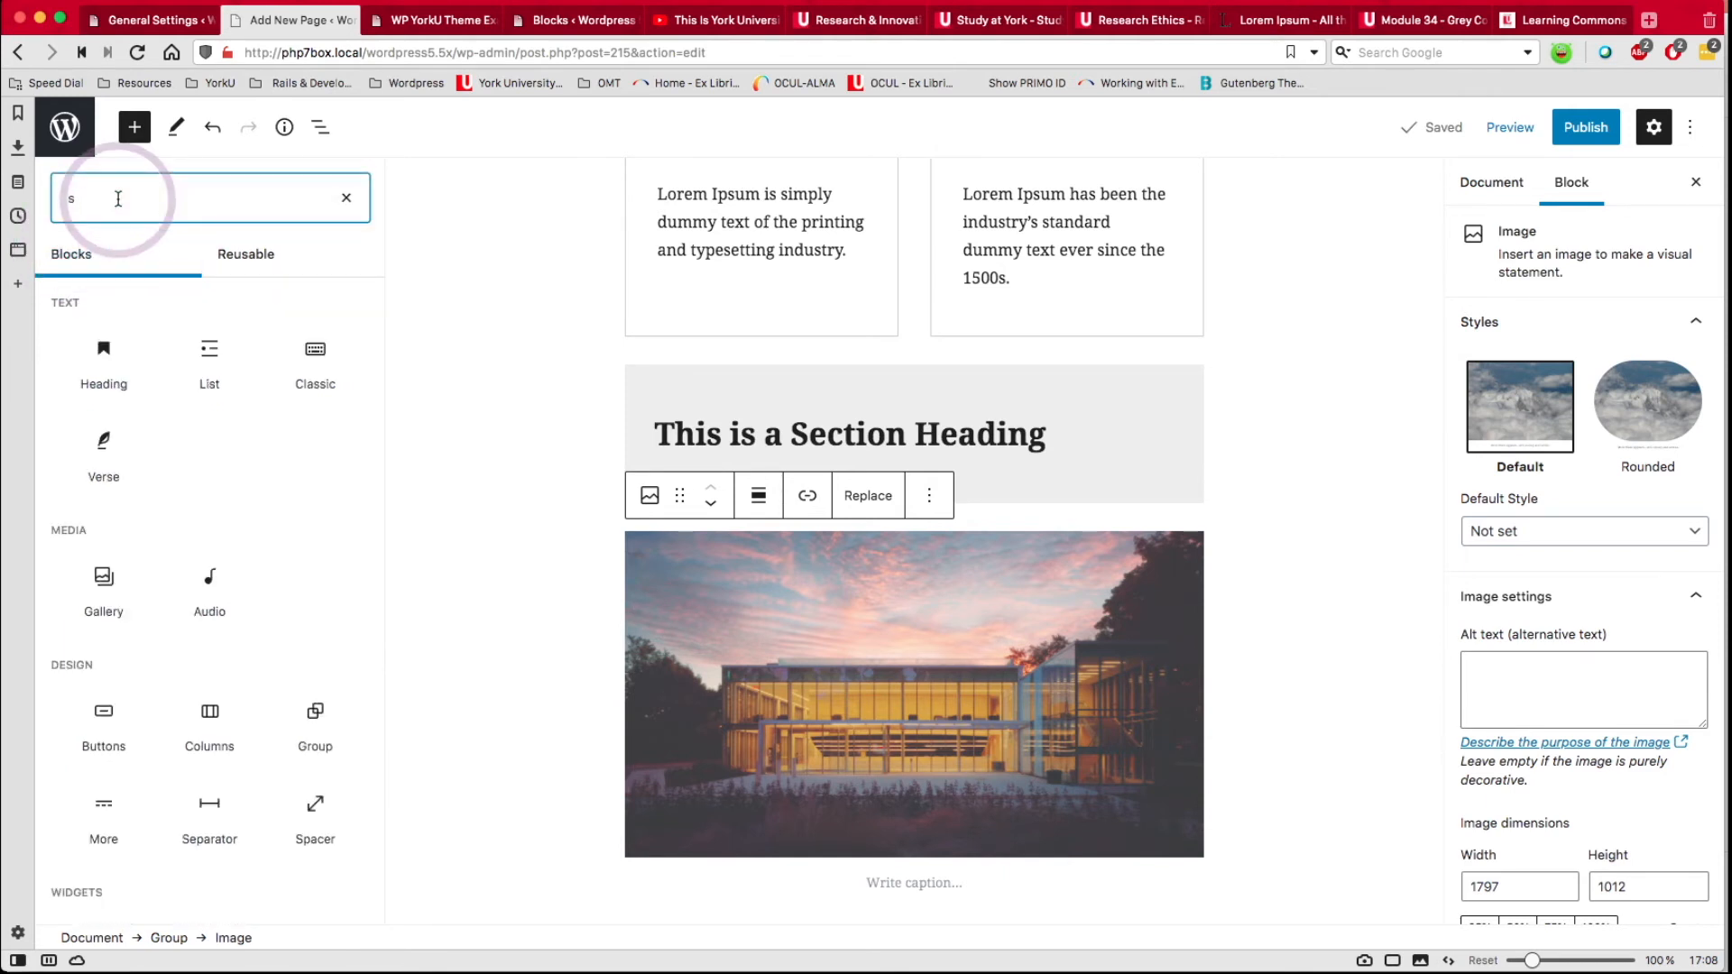
text(p)
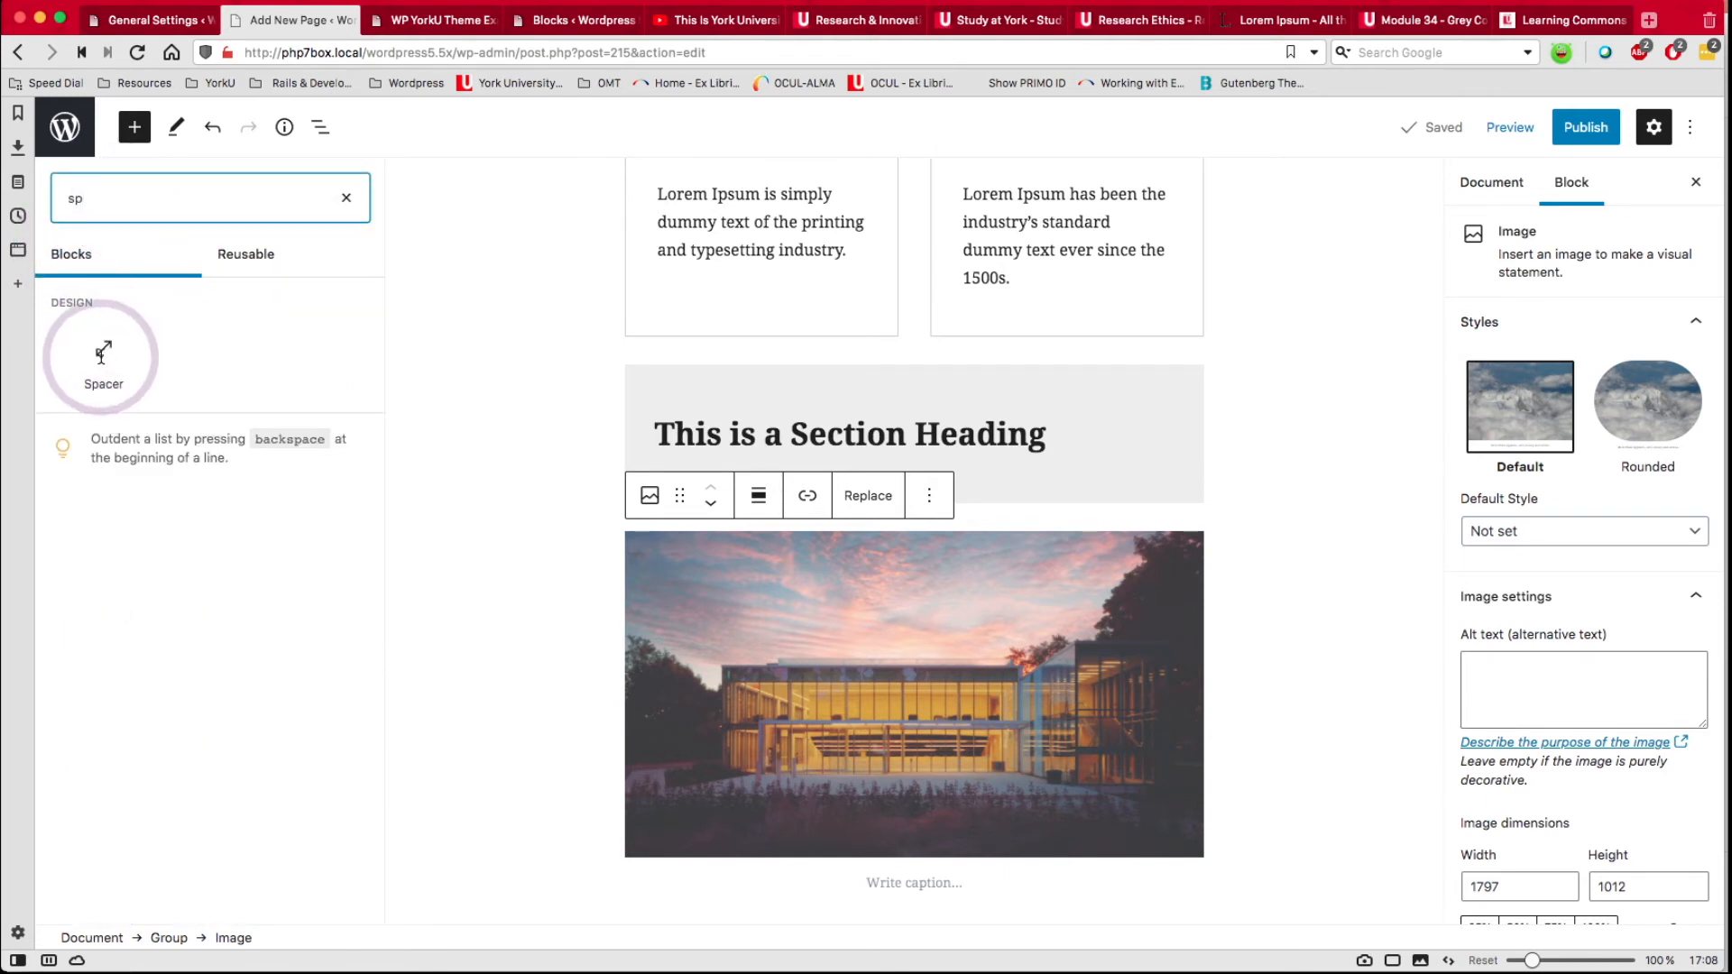
mouse_move(105, 359)
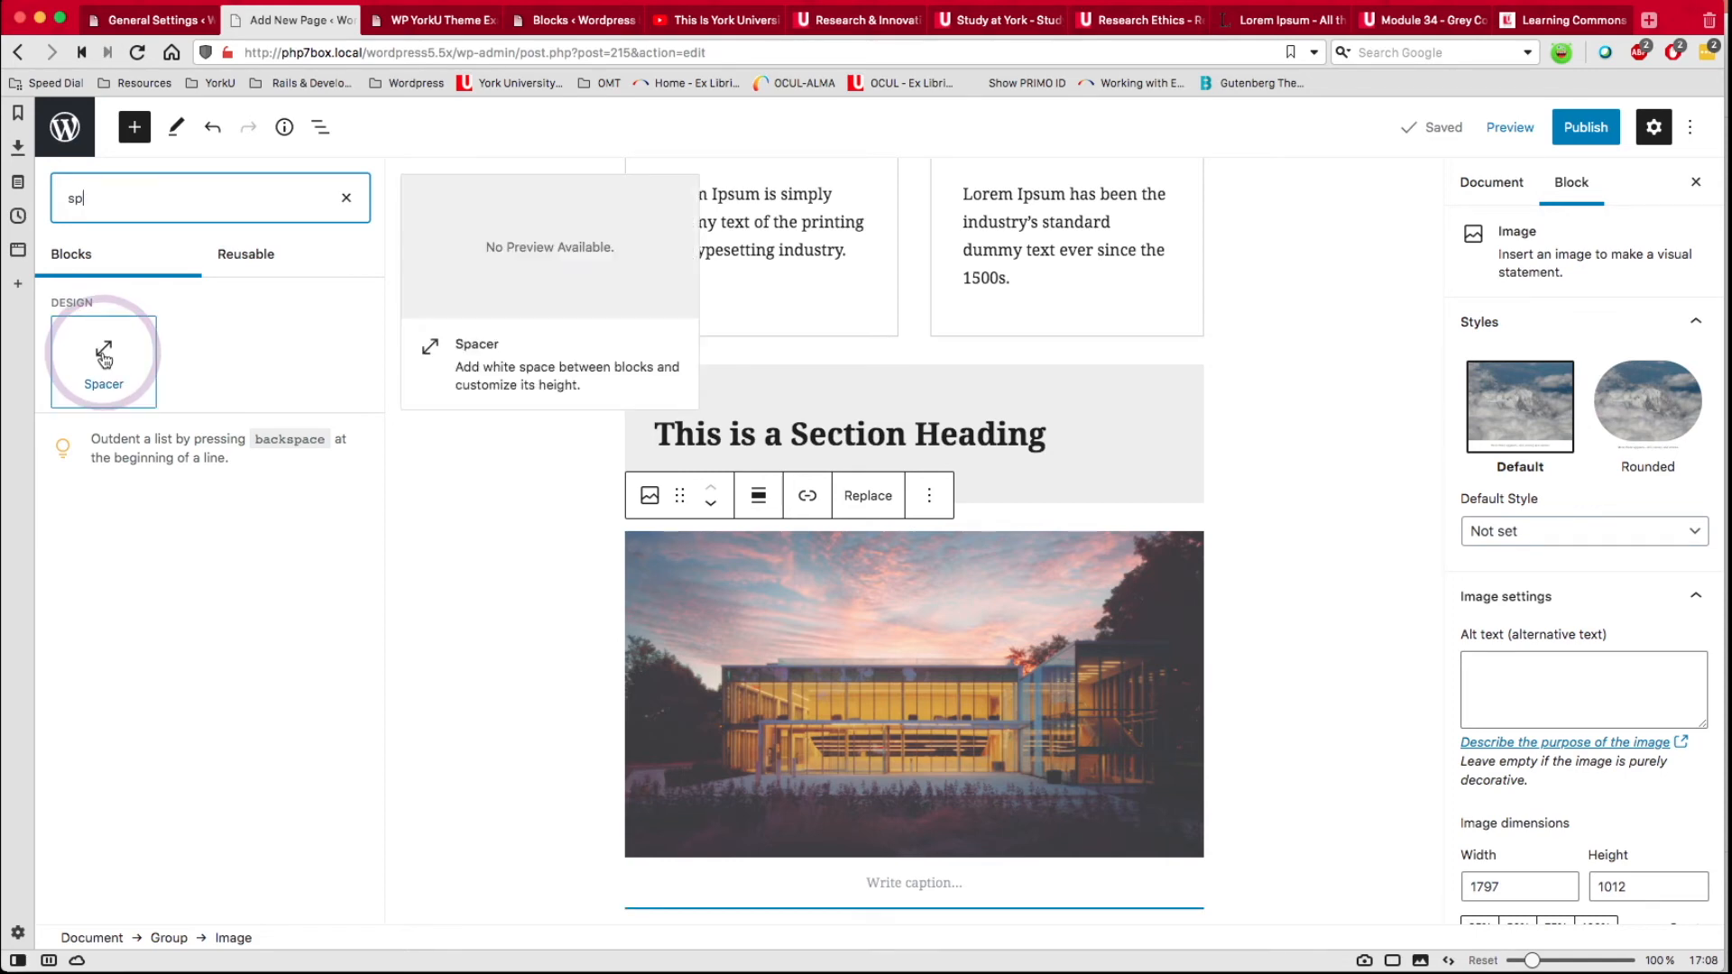
click(104, 359)
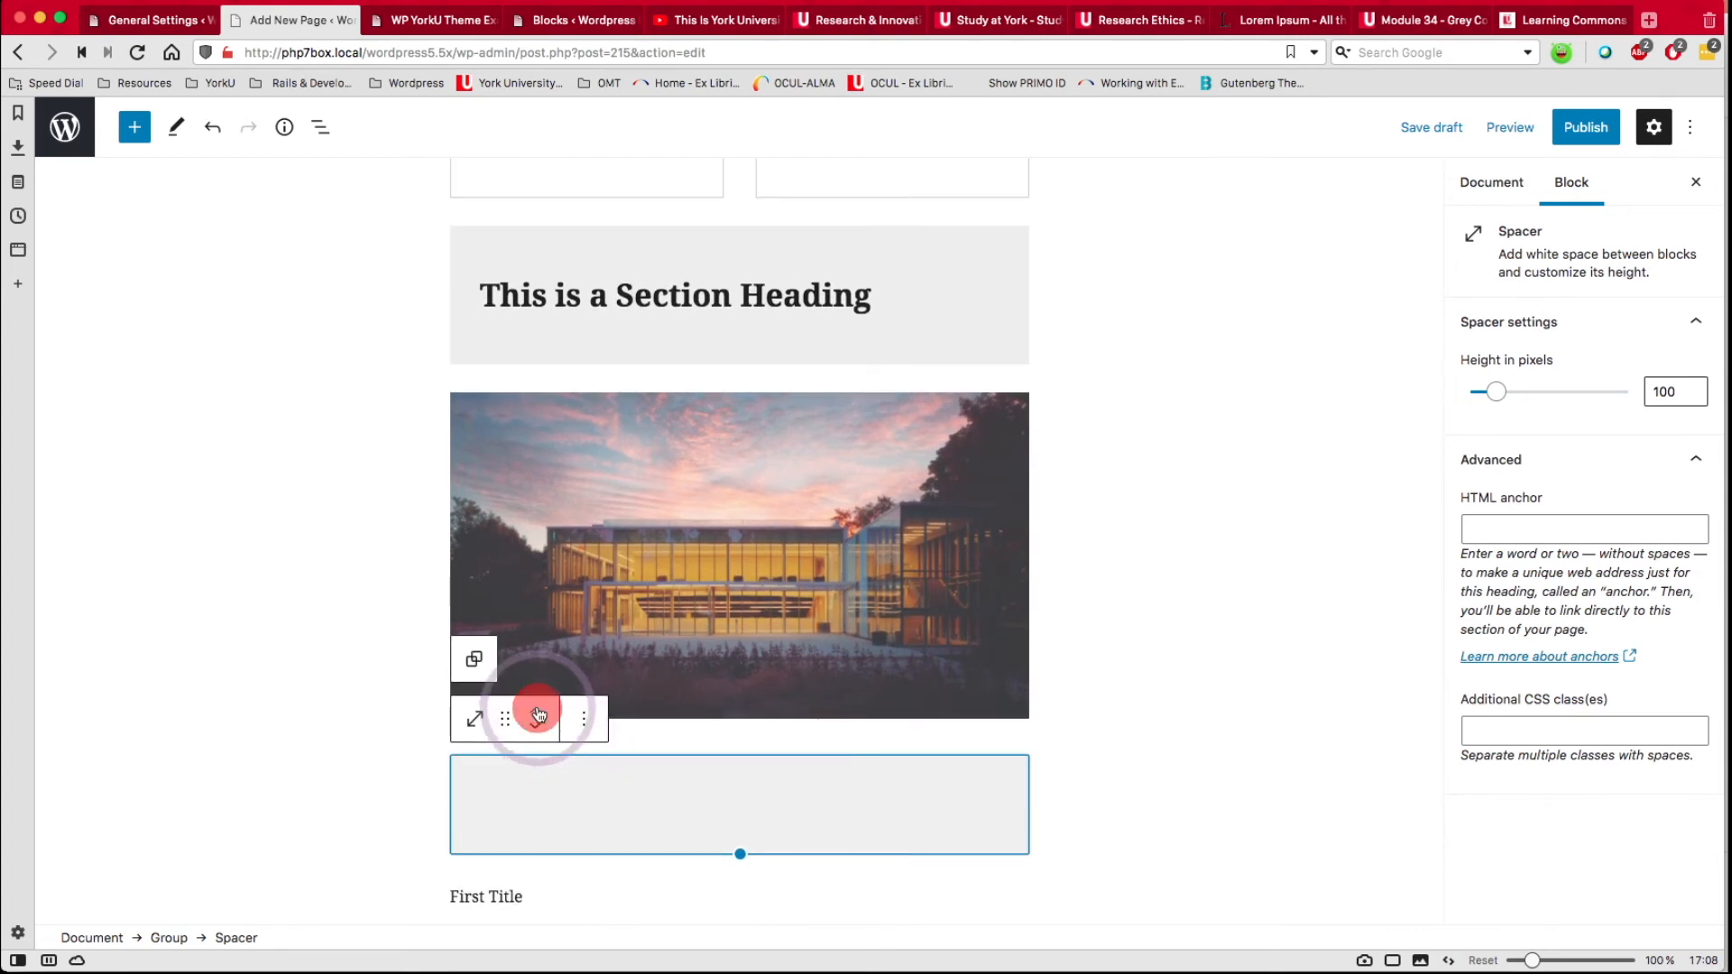
click(537, 712)
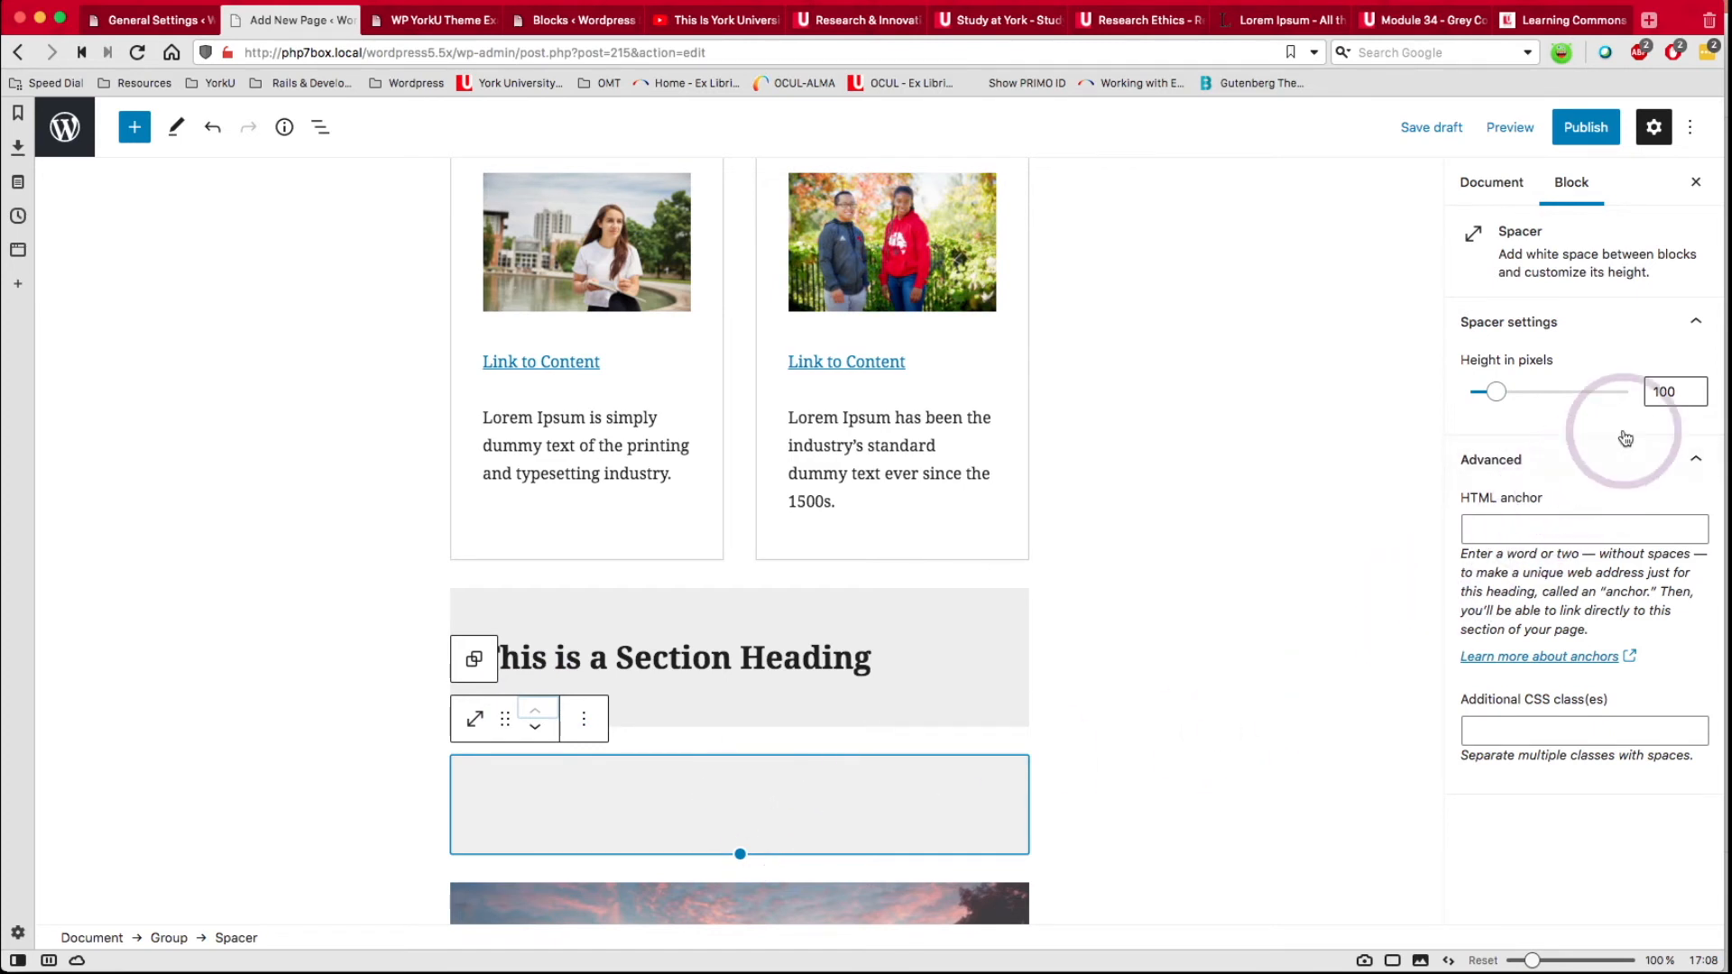
Set the spacer's height to 80 pixels.
click(1669, 391)
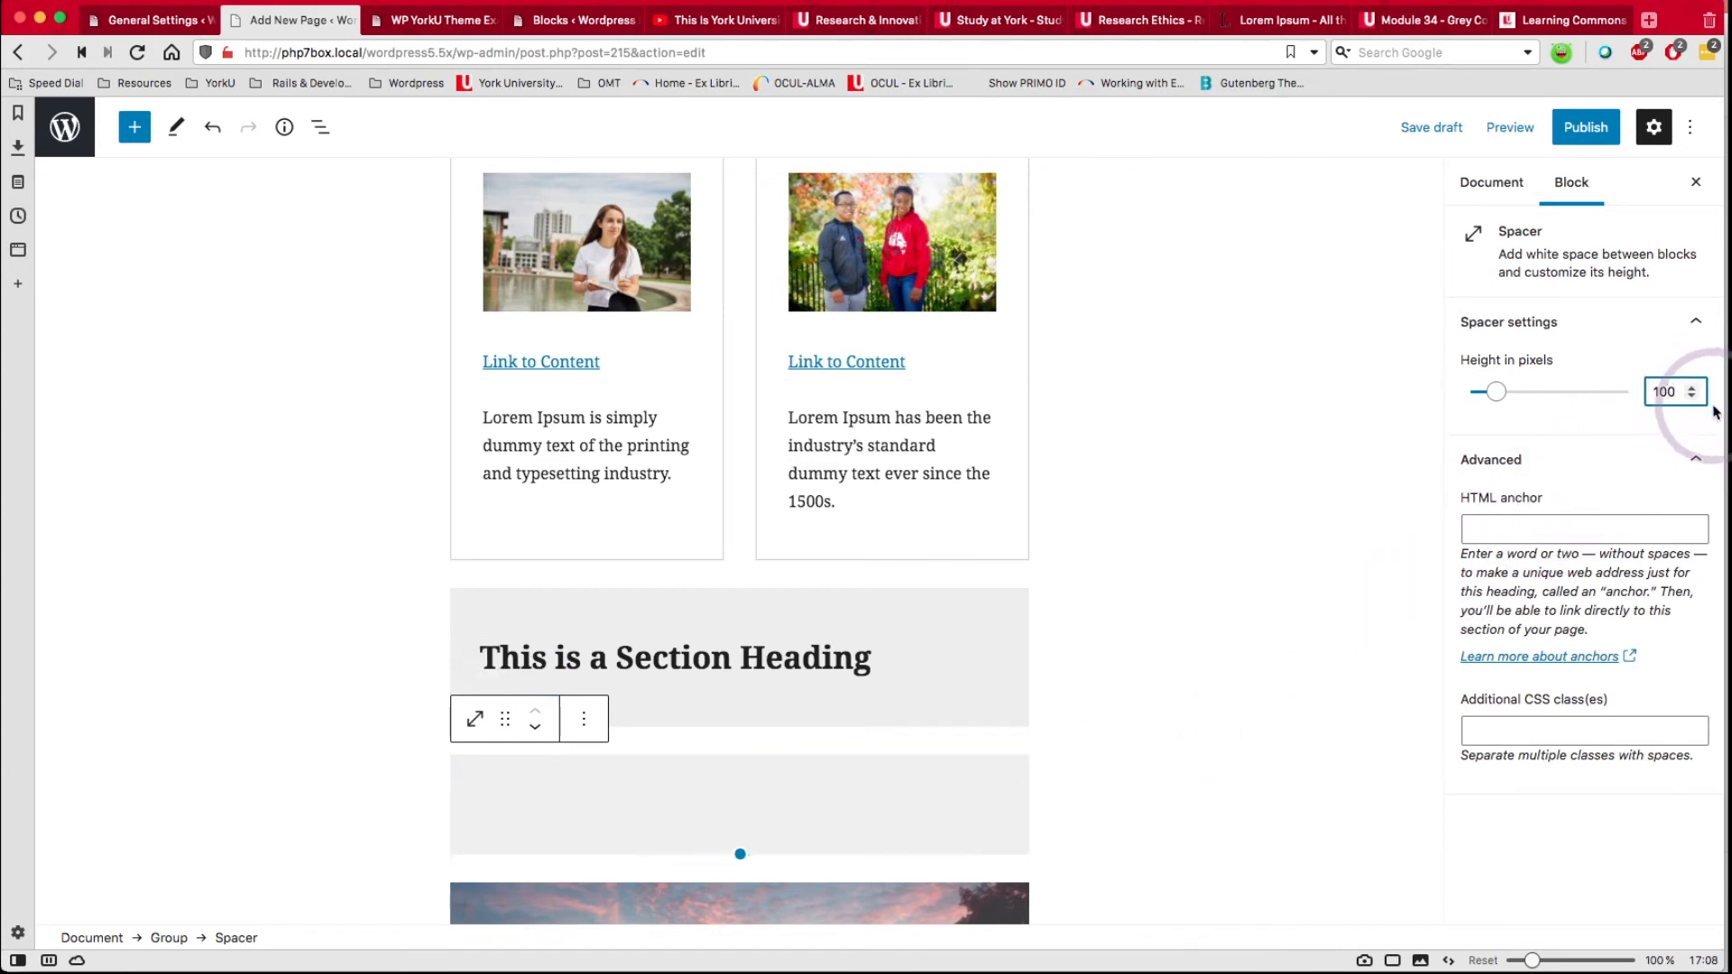
key(Down)
key(Down)
key(Down)
key(Down)
key(Down)
key(Down)
key(Down)
key(Down)
key(Down)
key(Down)
key(Down)
key(Down)
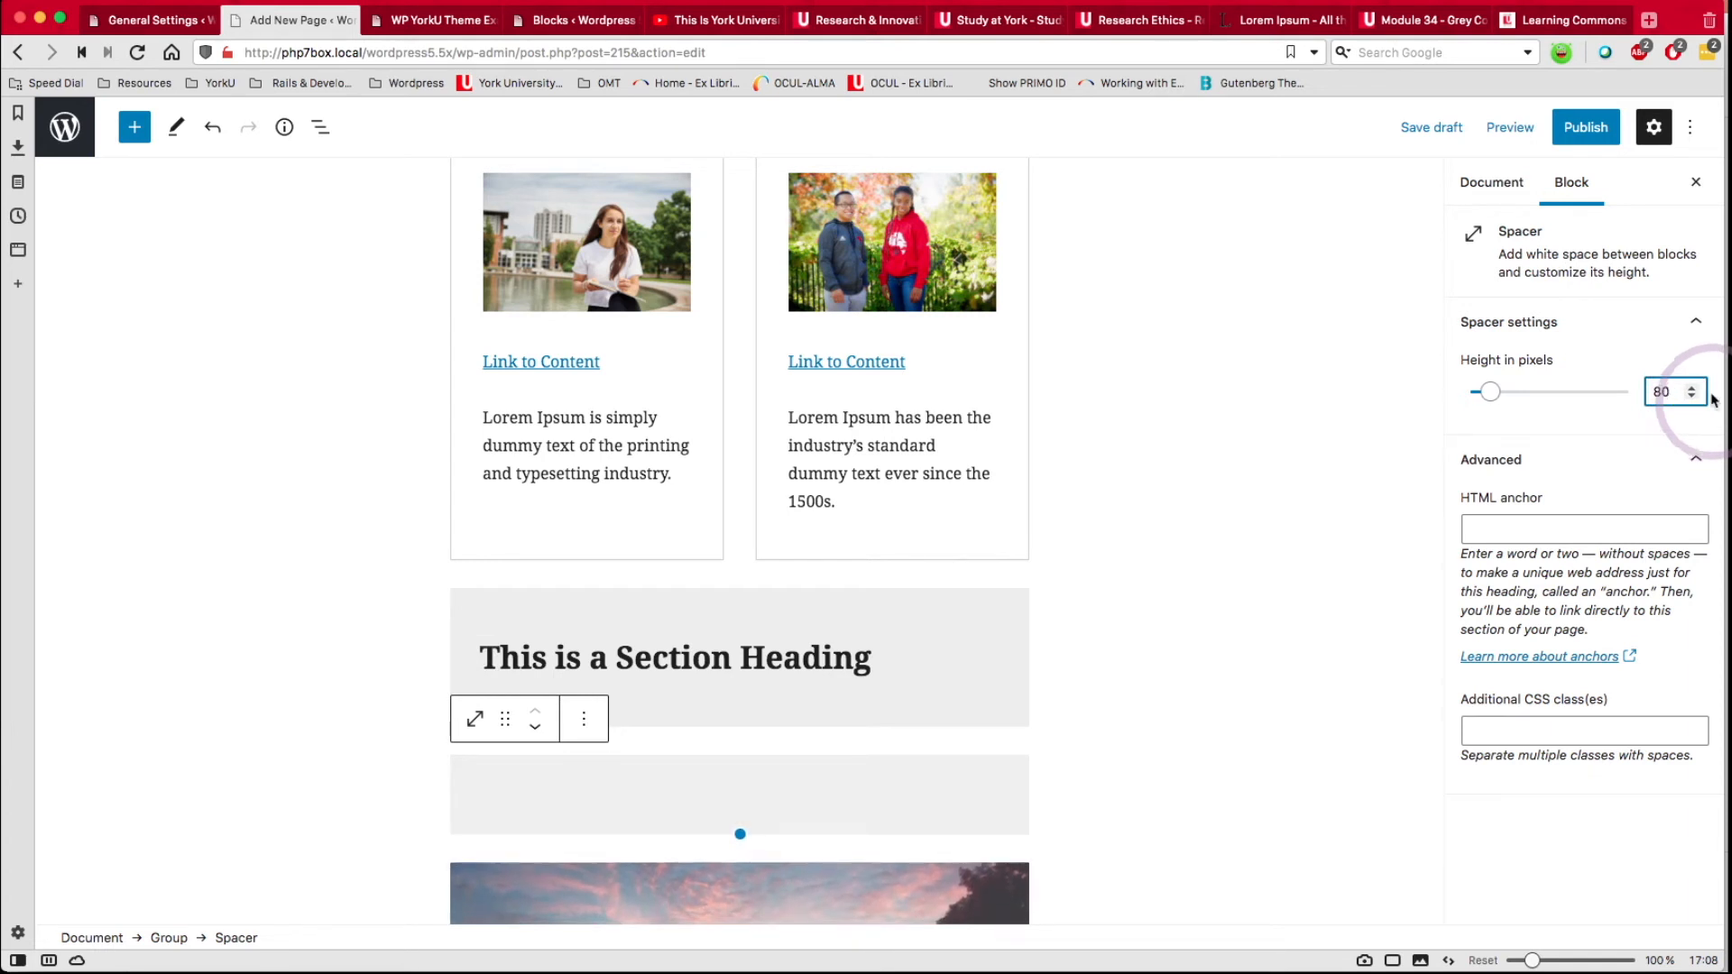
Preview the page in a new tab, examine the spacing between the grey heading band and the profile window, and return to the editor.
click(1509, 126)
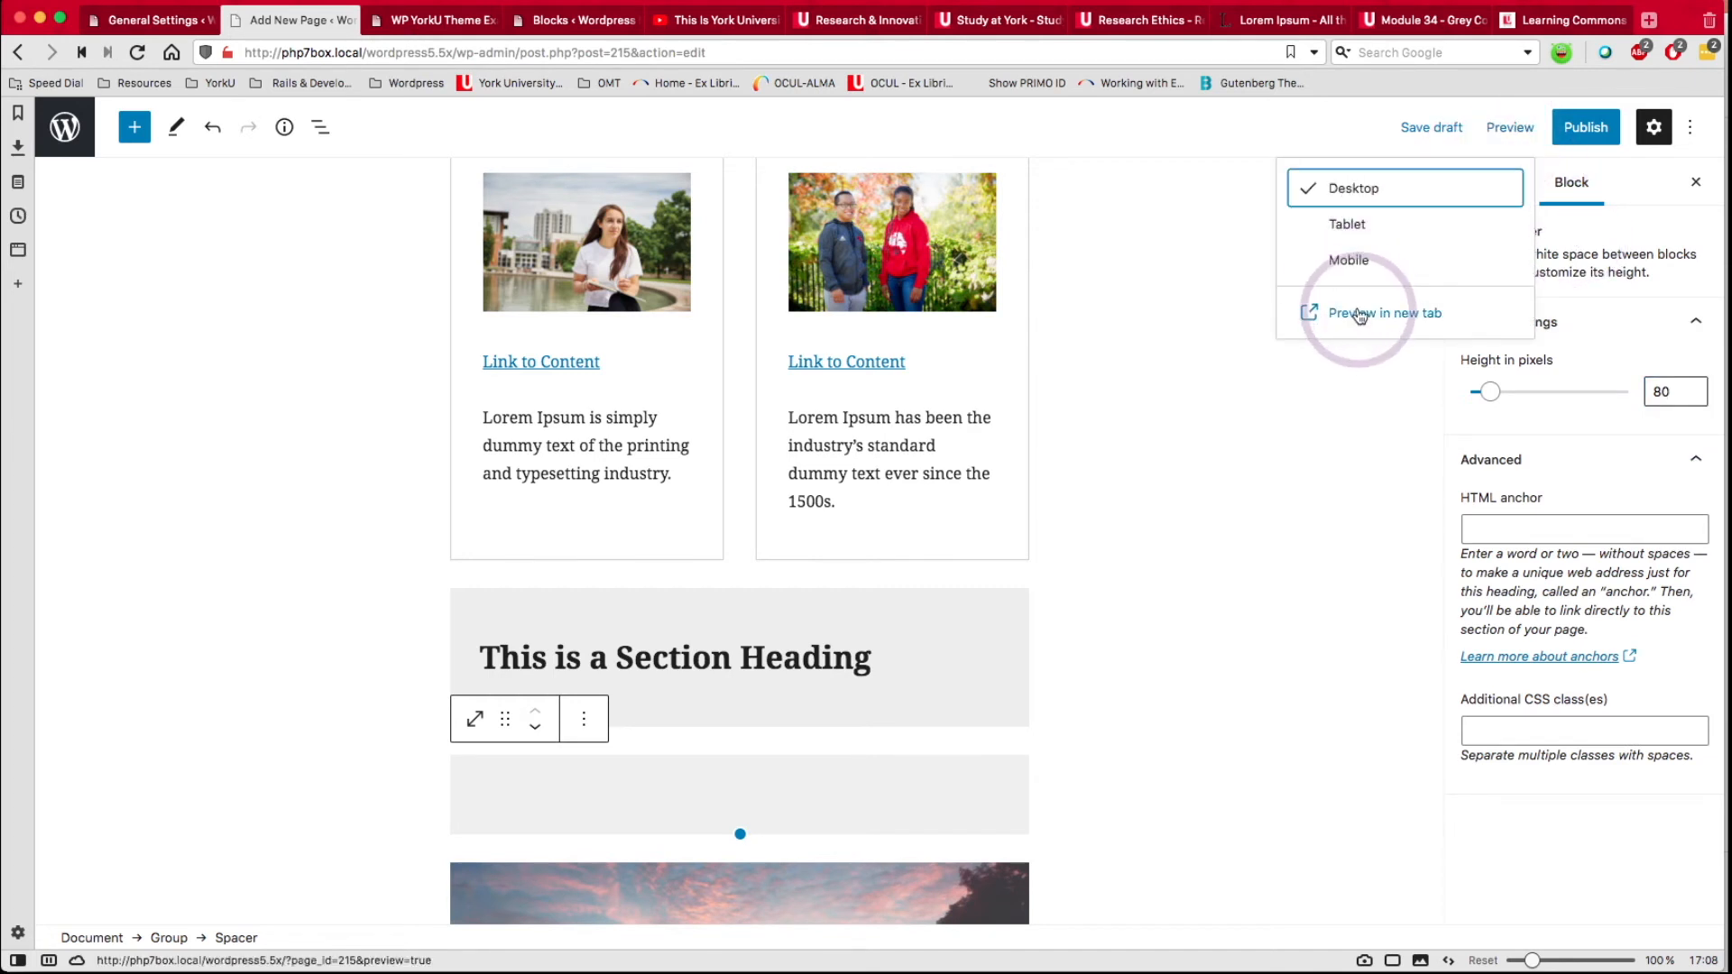
click(1358, 314)
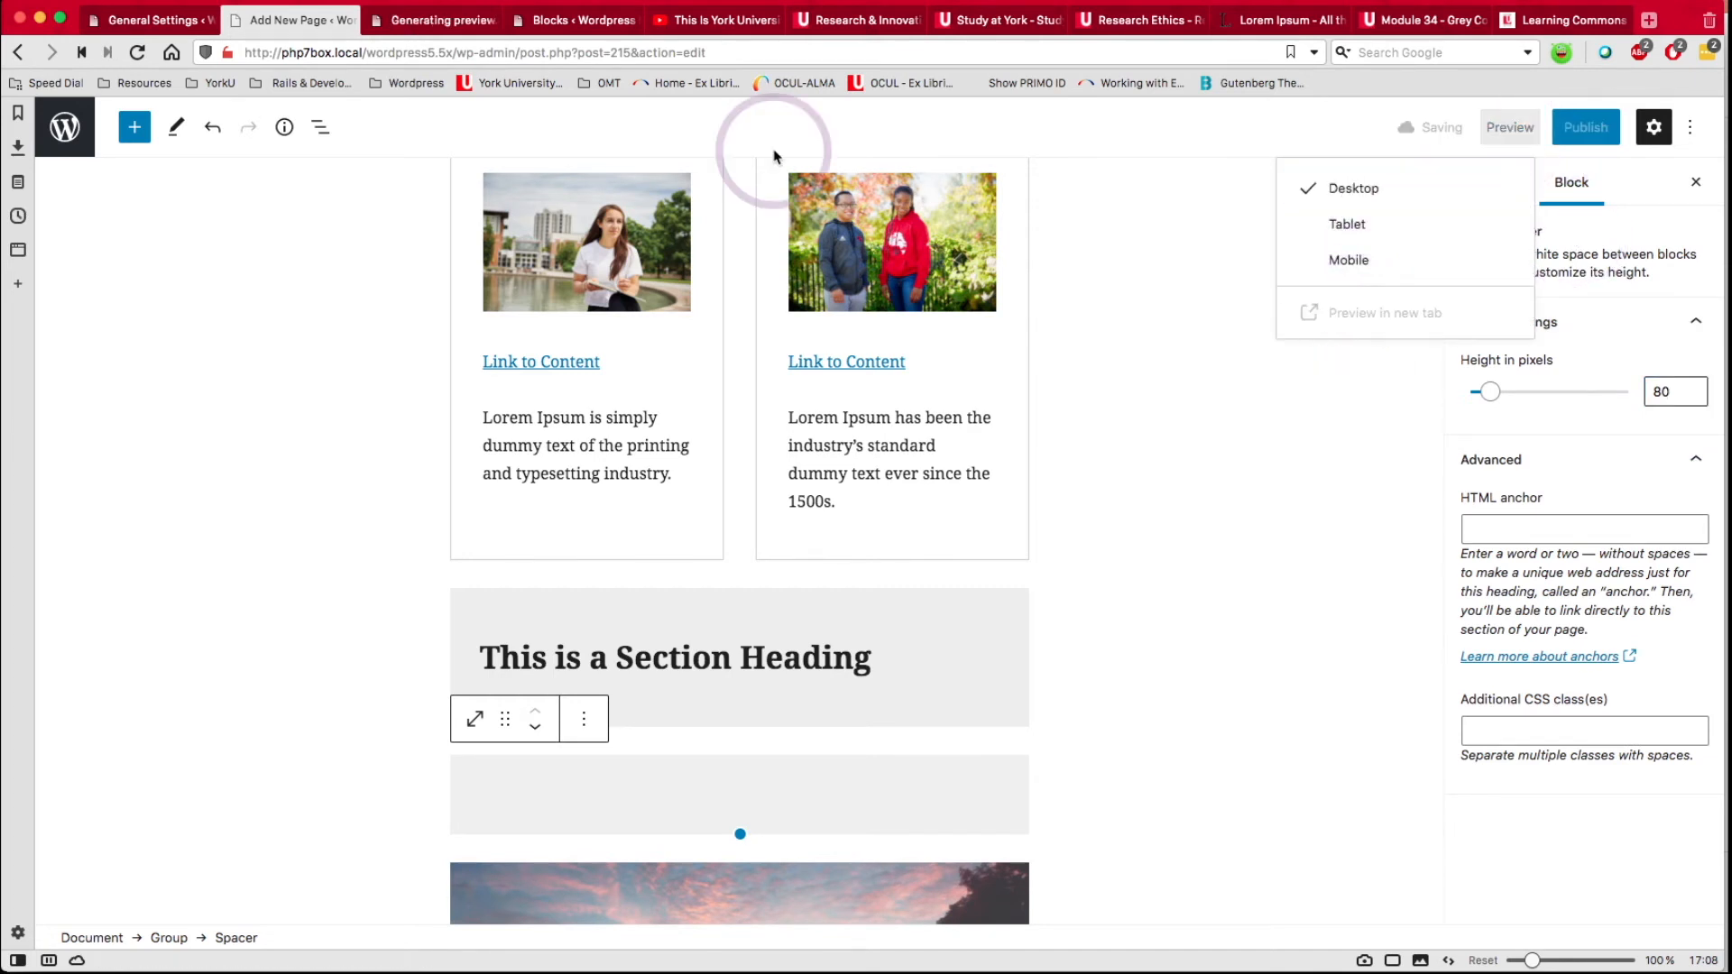
click(449, 22)
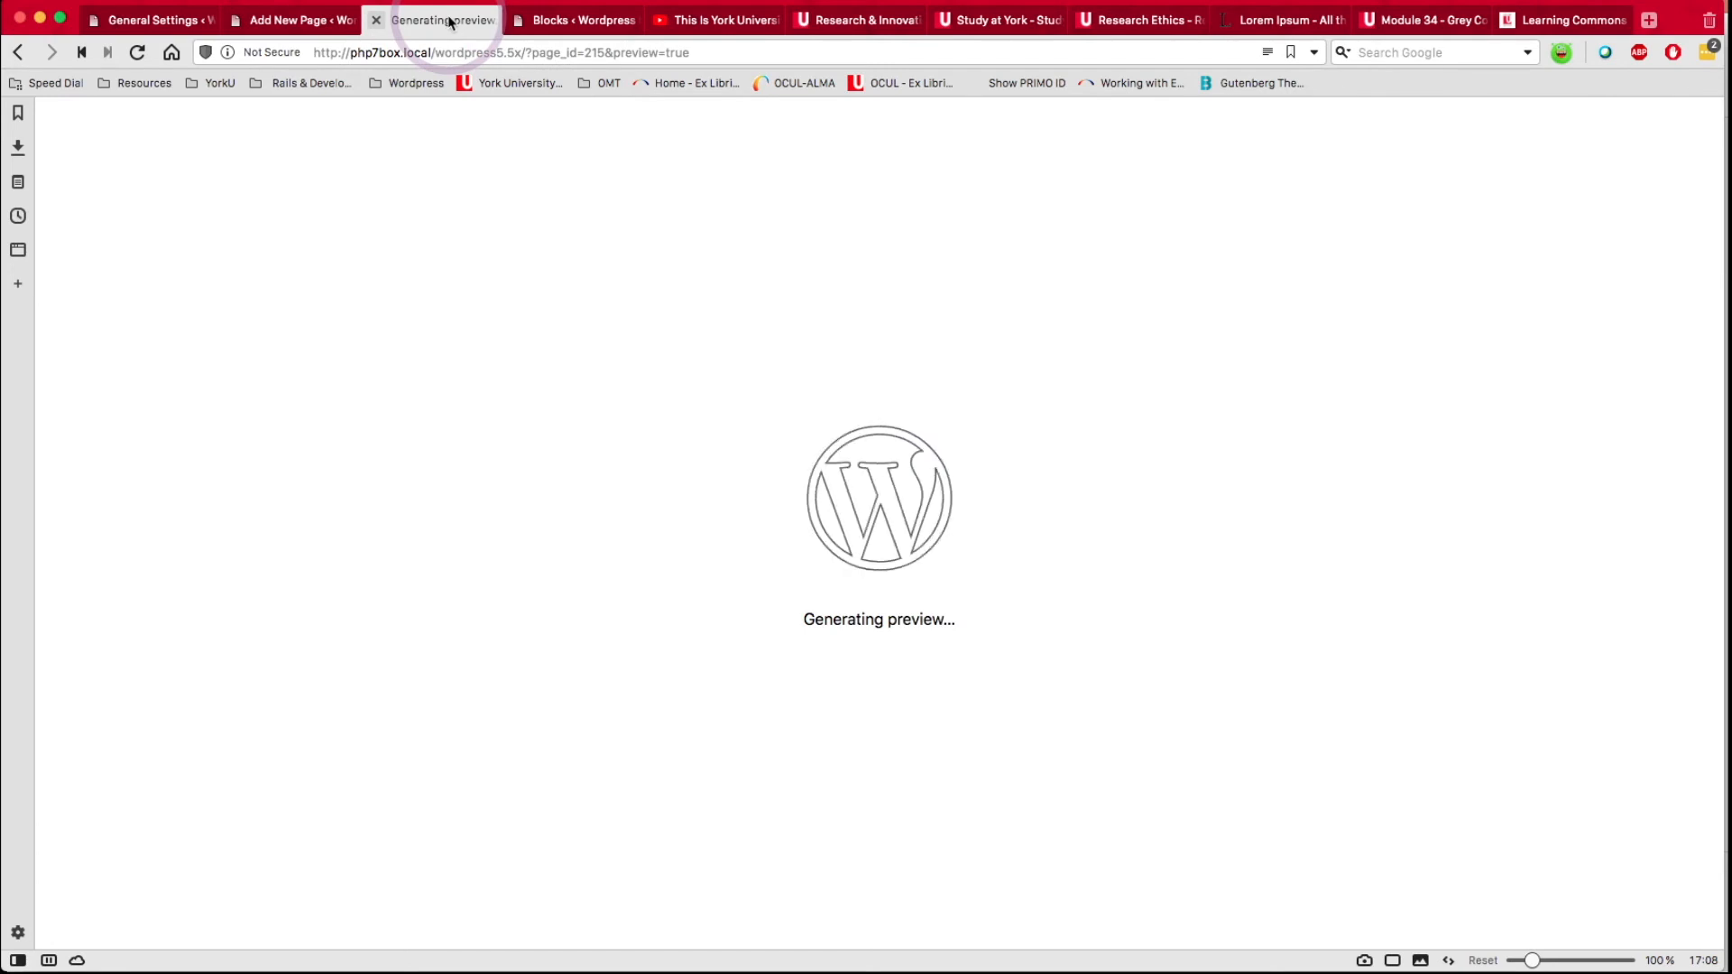
scroll(964, 554, down, 6)
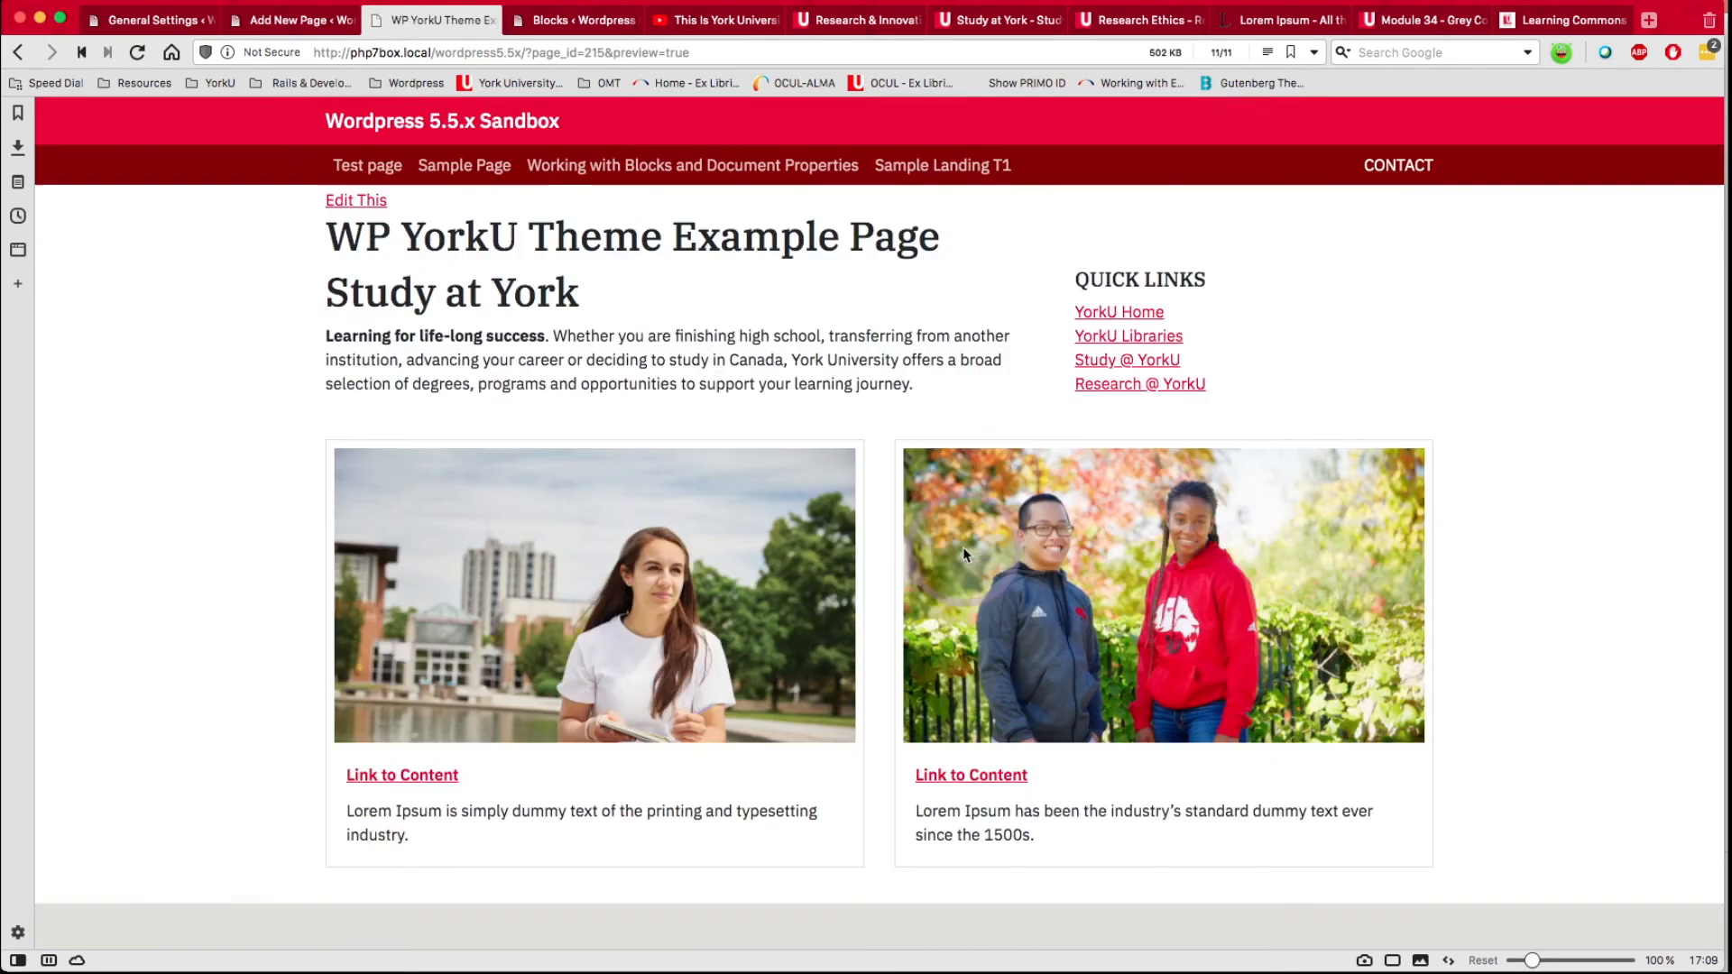
scroll(963, 554, down, 1)
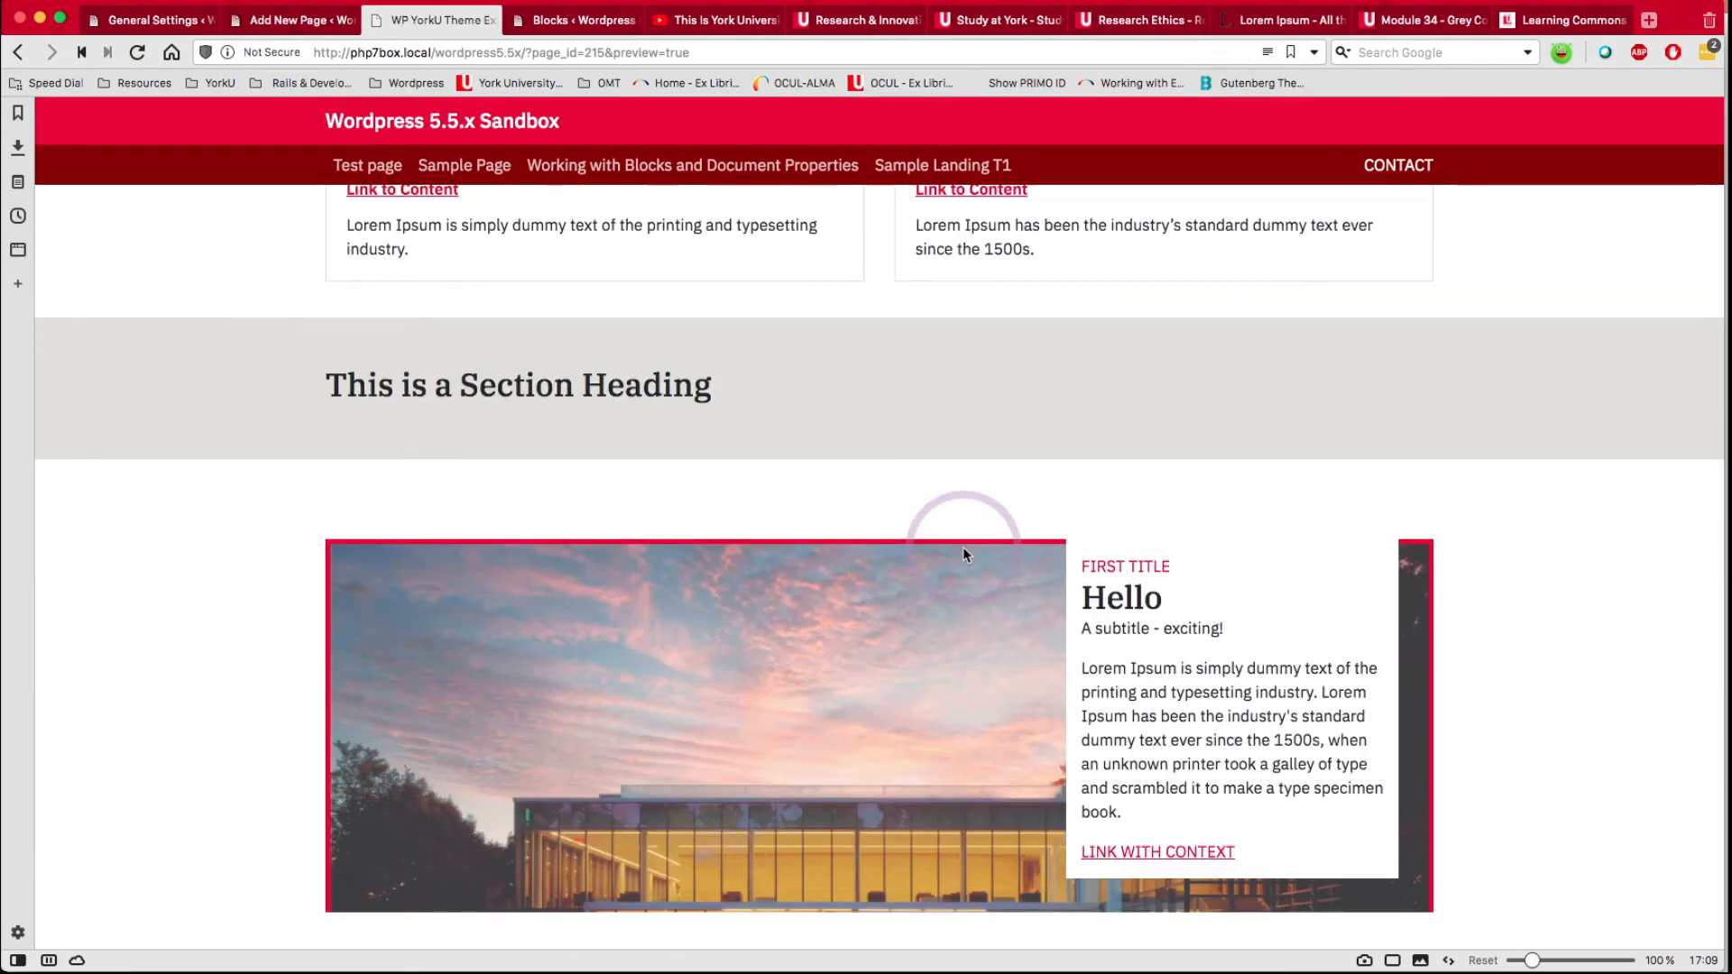
scroll(812, 665, down, 1)
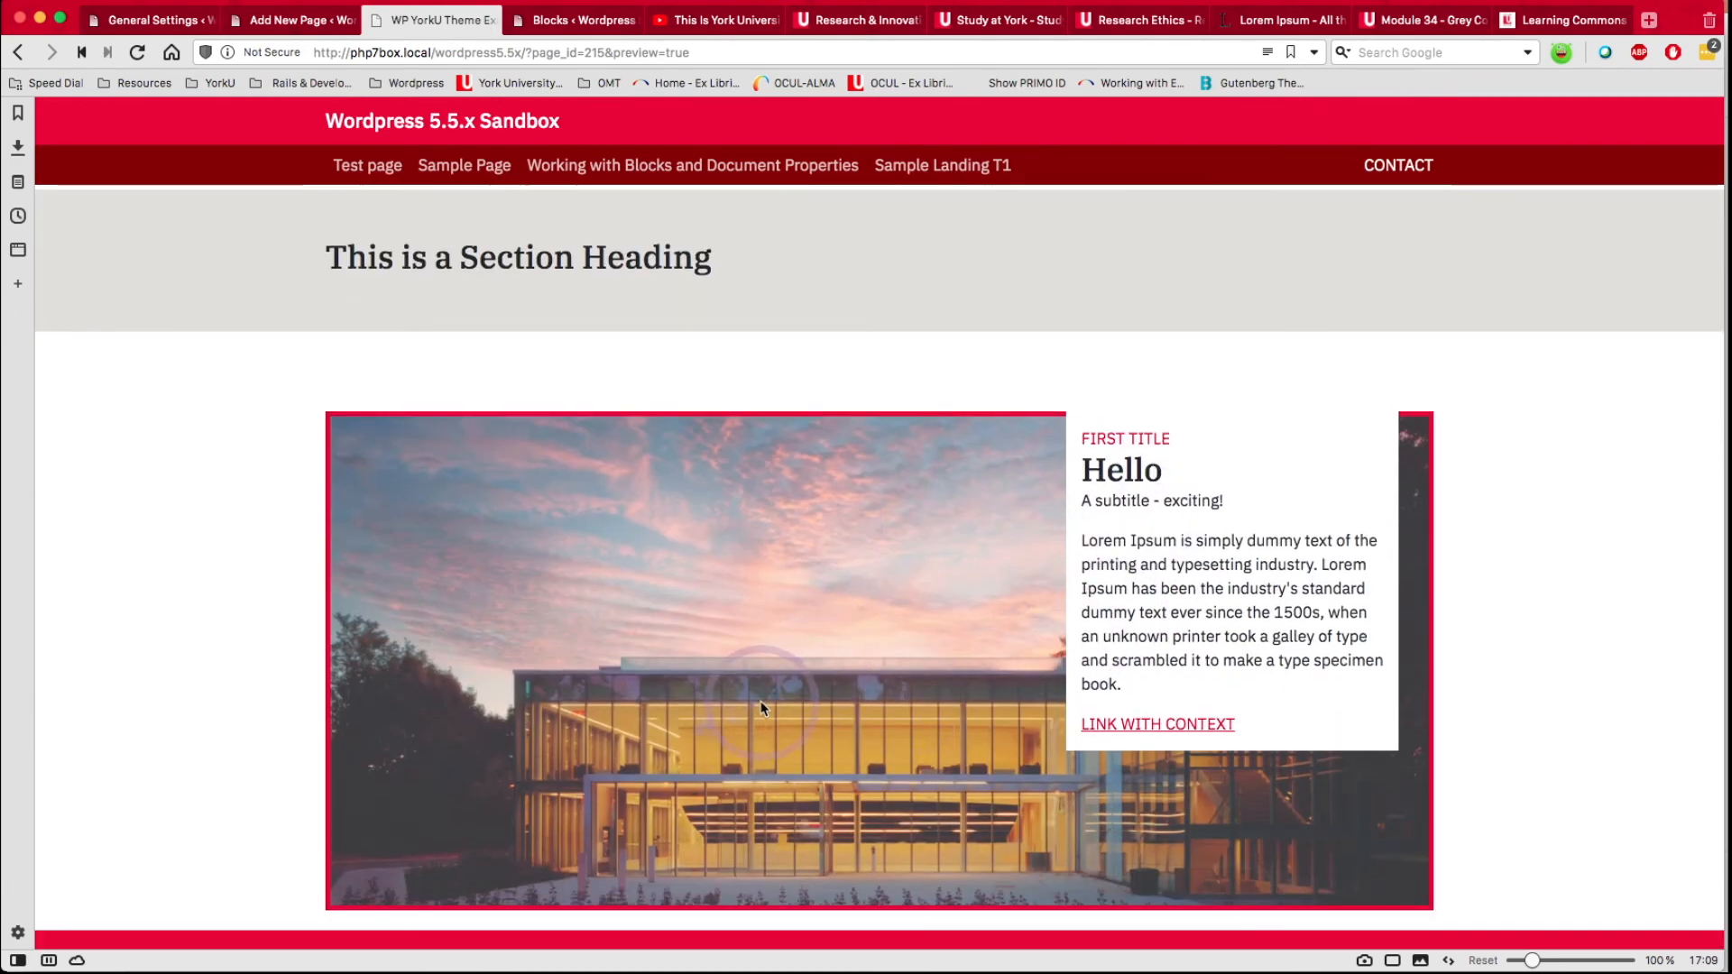
scroll(994, 533, down, 2)
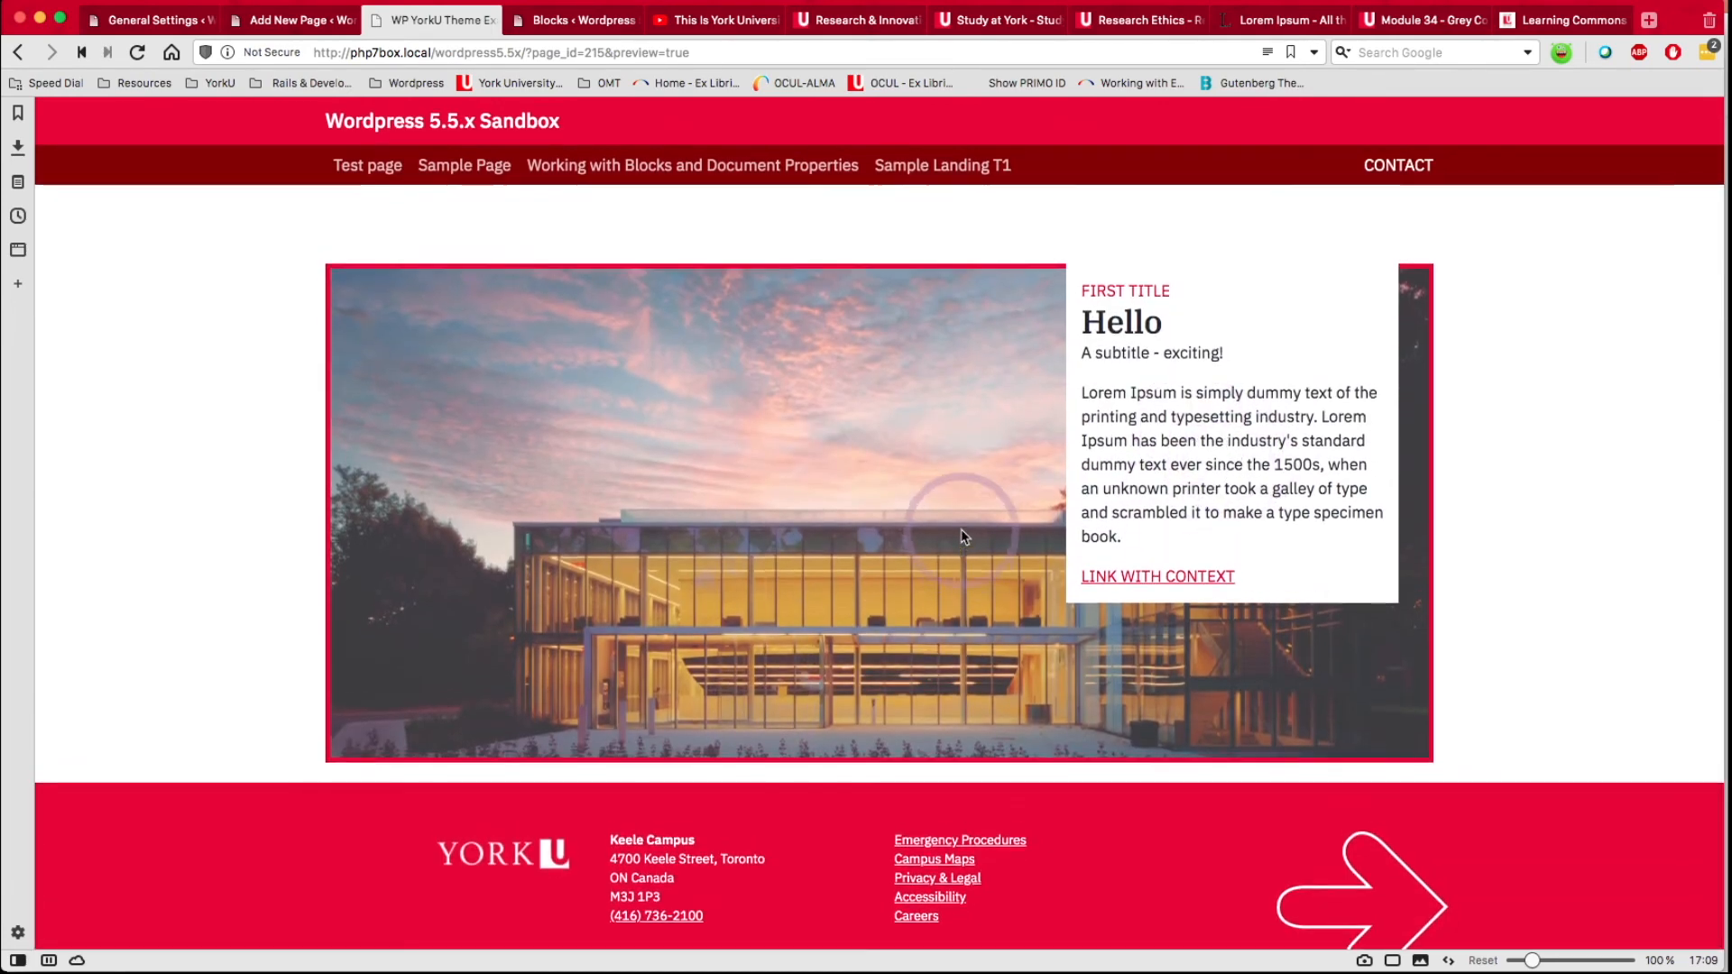
scroll(960, 530, up, 3)
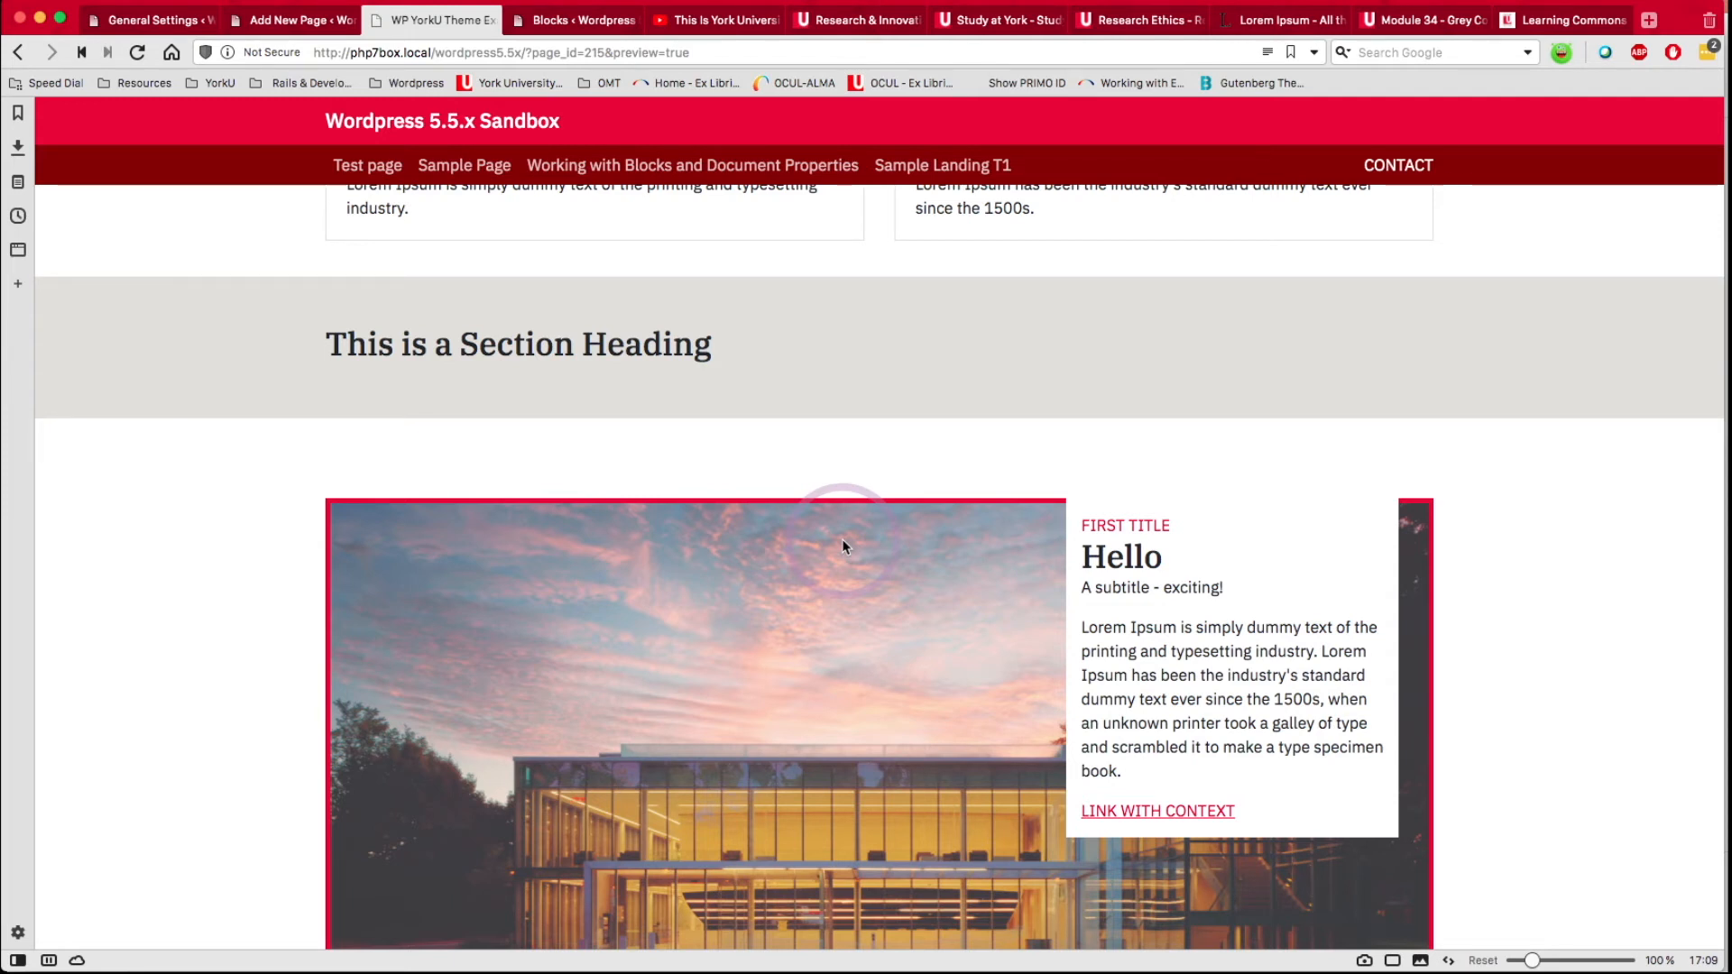
scroll(842, 541, down, 3)
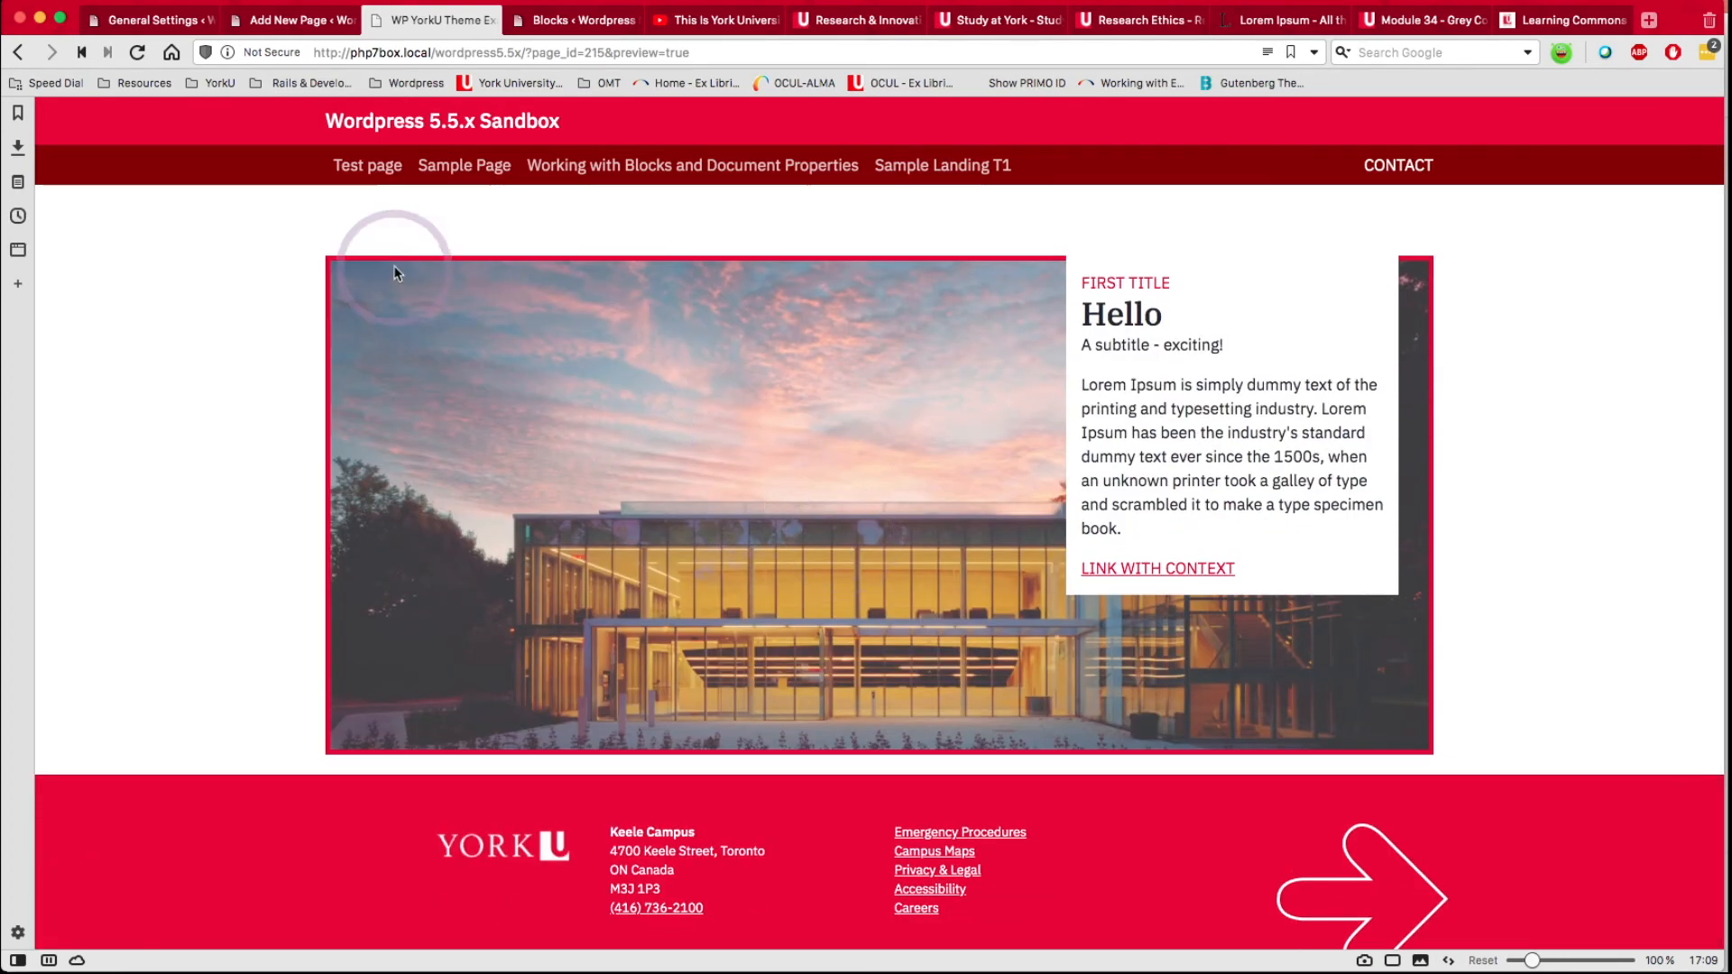
click(285, 21)
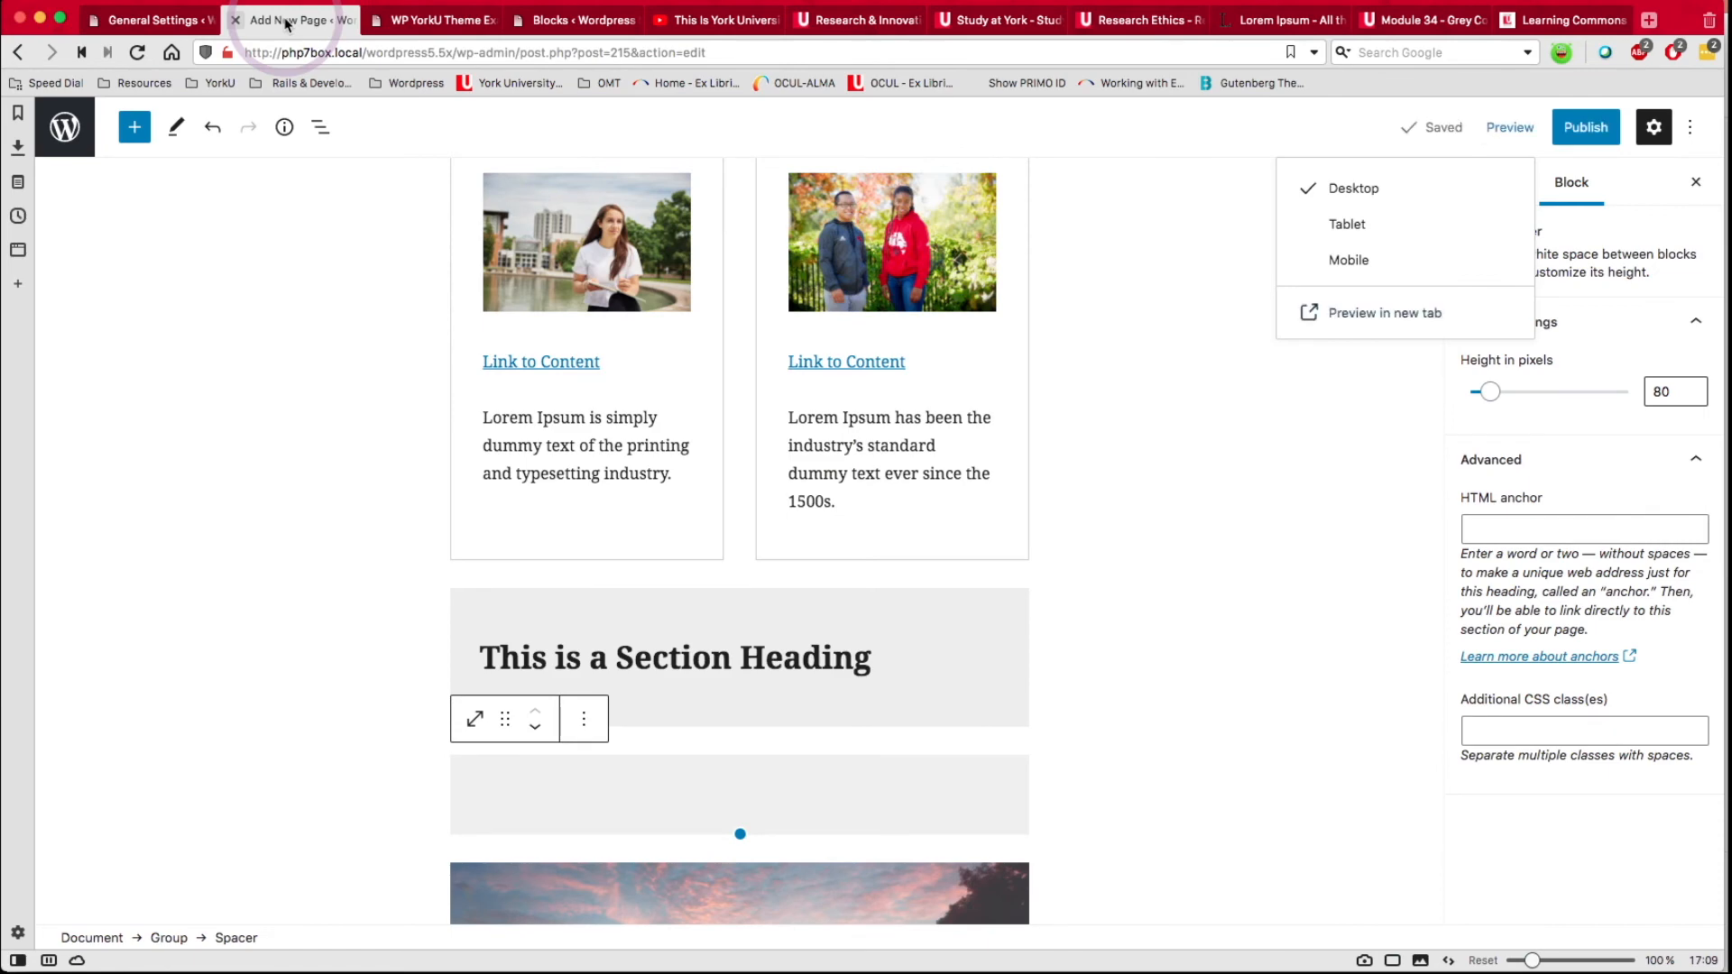
Browse the available standard blocks and the full list of reusable blocks in the block library.
scroll(327, 465, up, 5)
scroll(325, 464, up, 3)
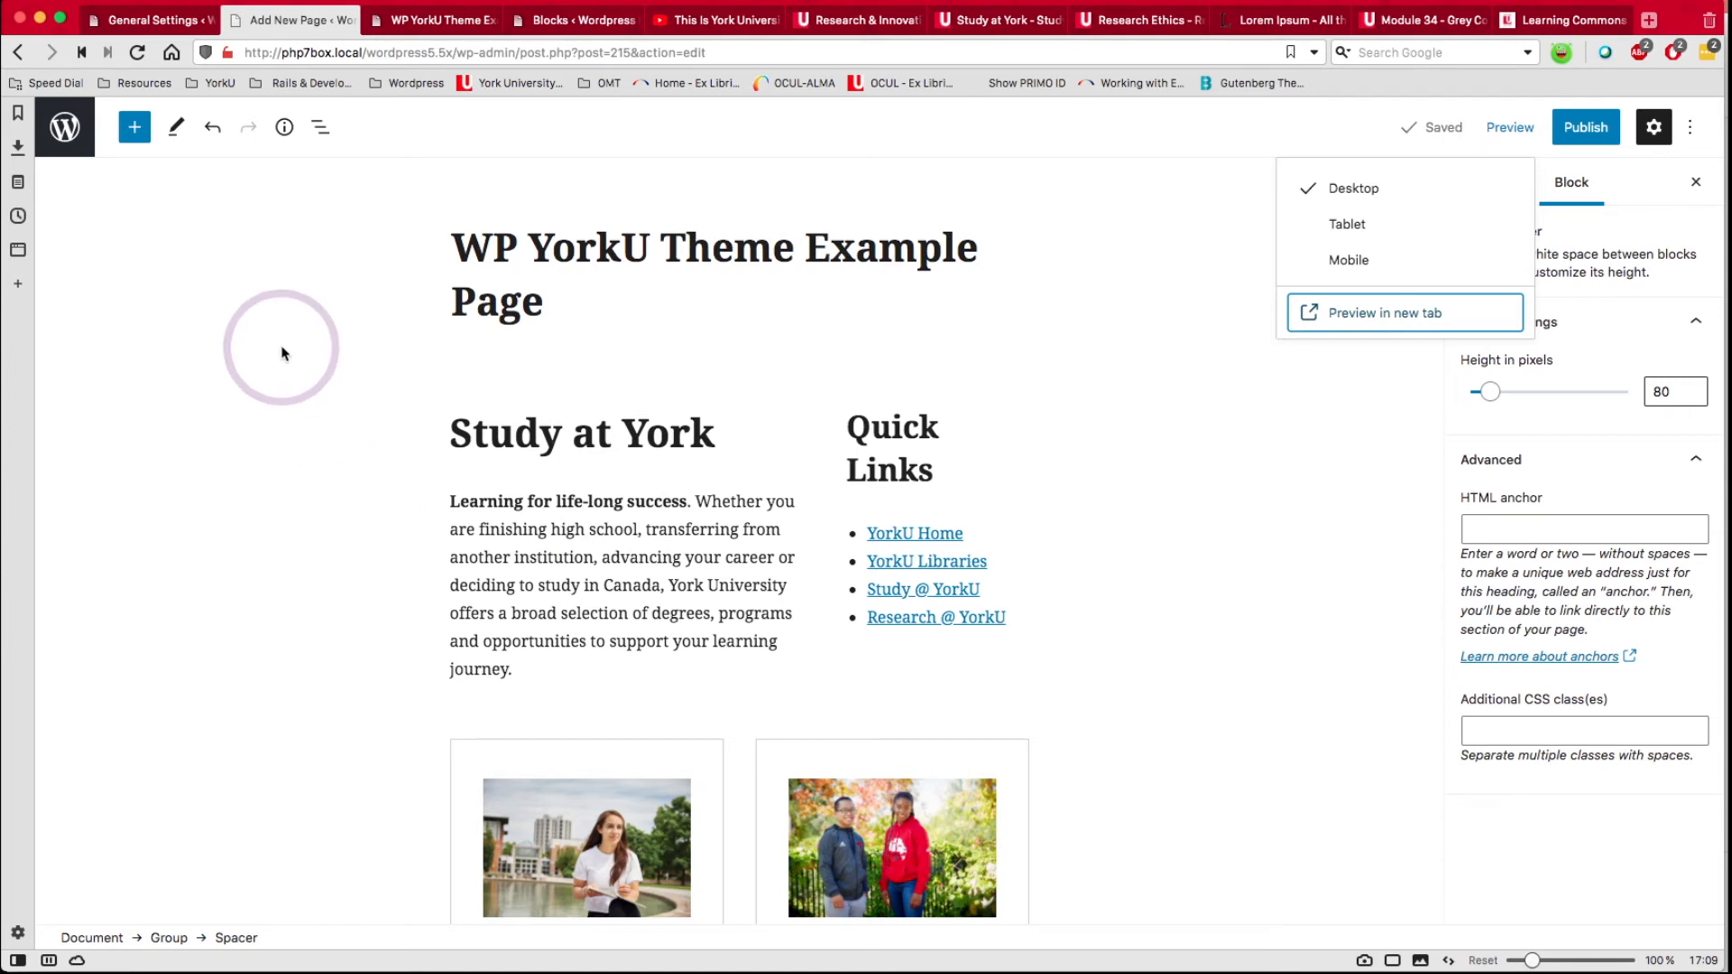
click(135, 127)
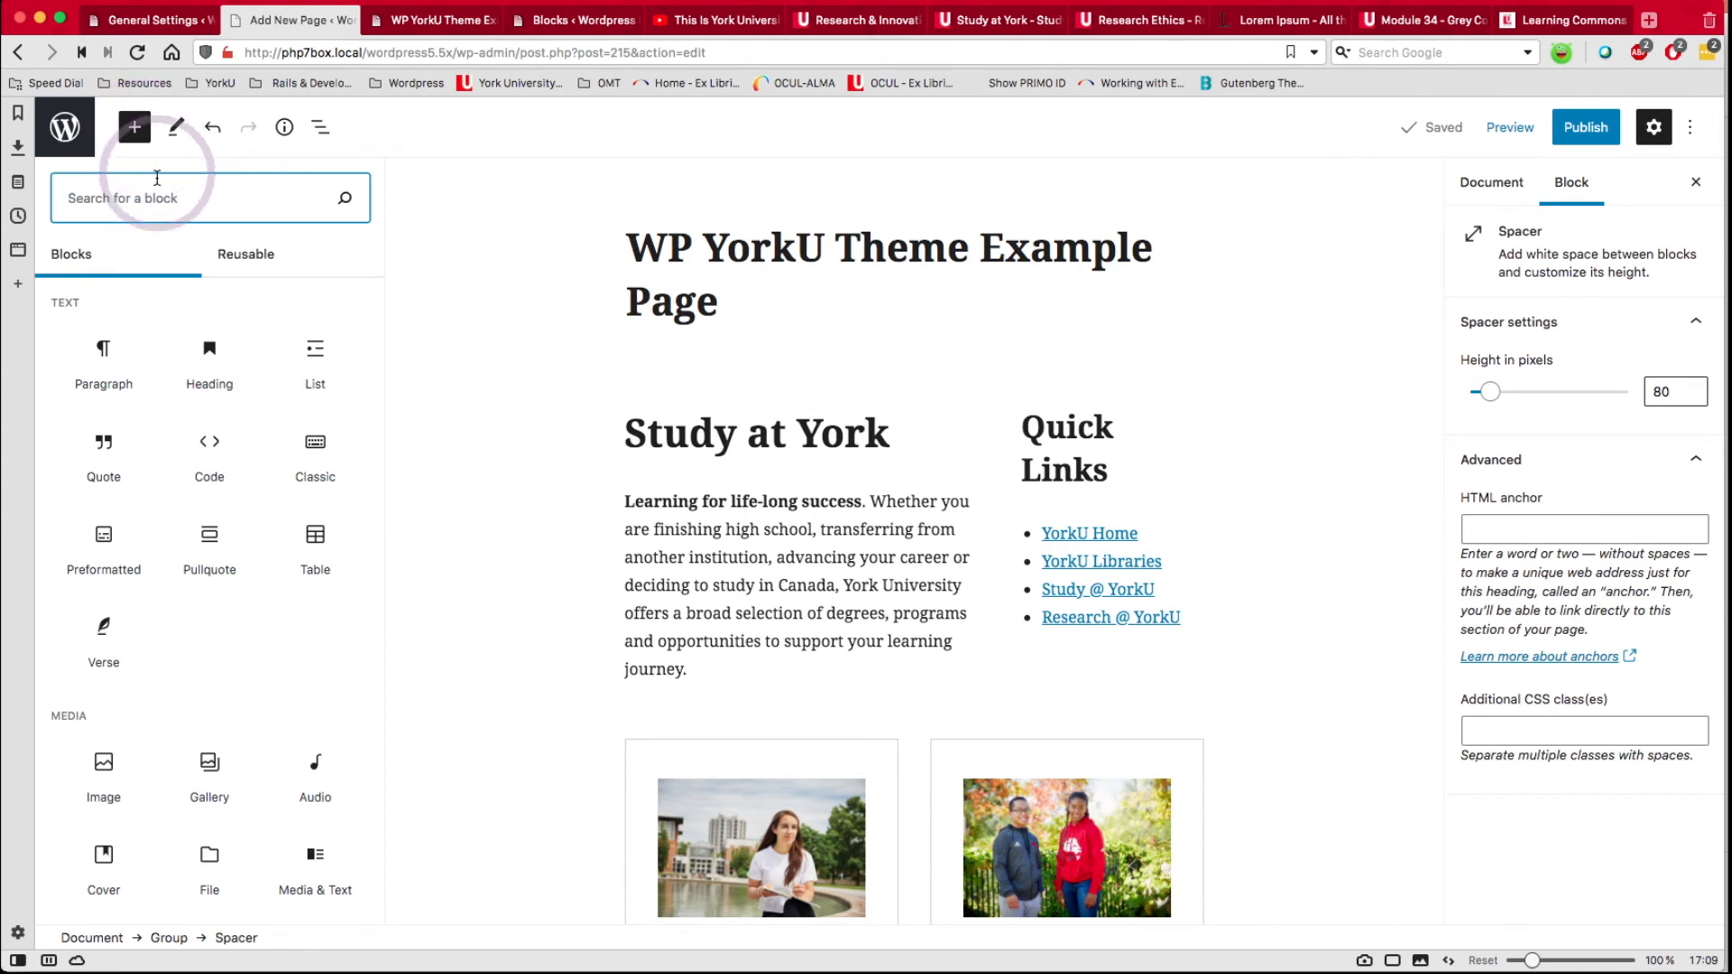
mouse_move(225, 382)
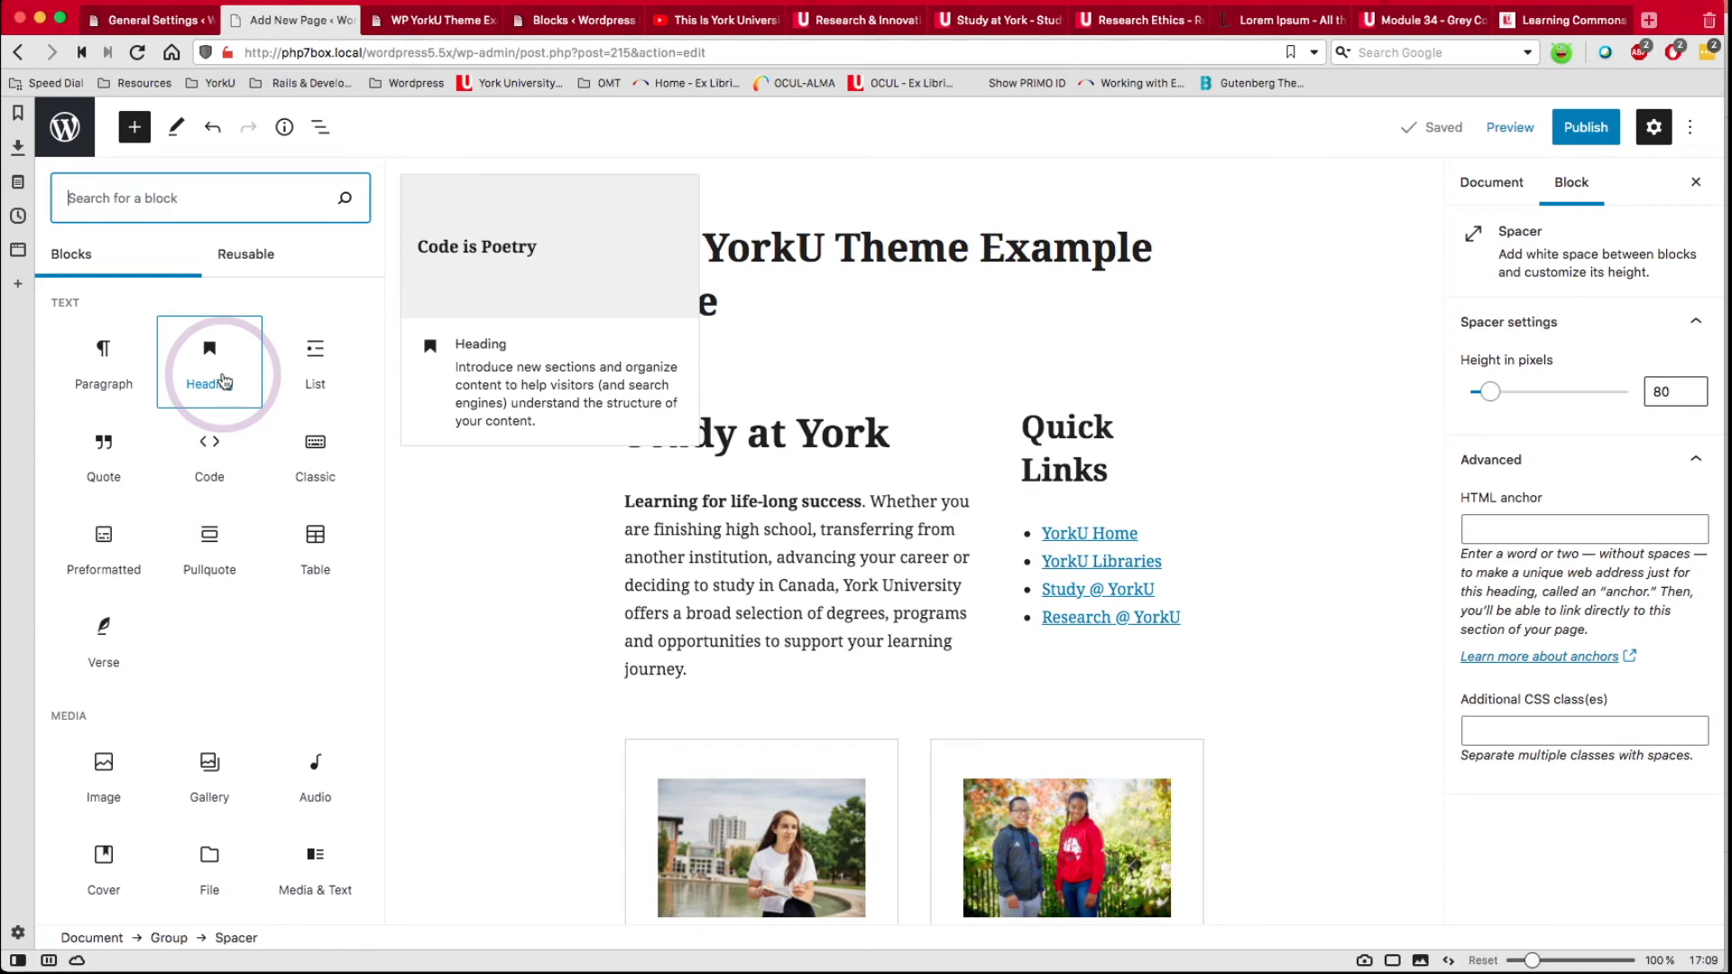
scroll(223, 381, down, 10)
scroll(223, 381, down, 5)
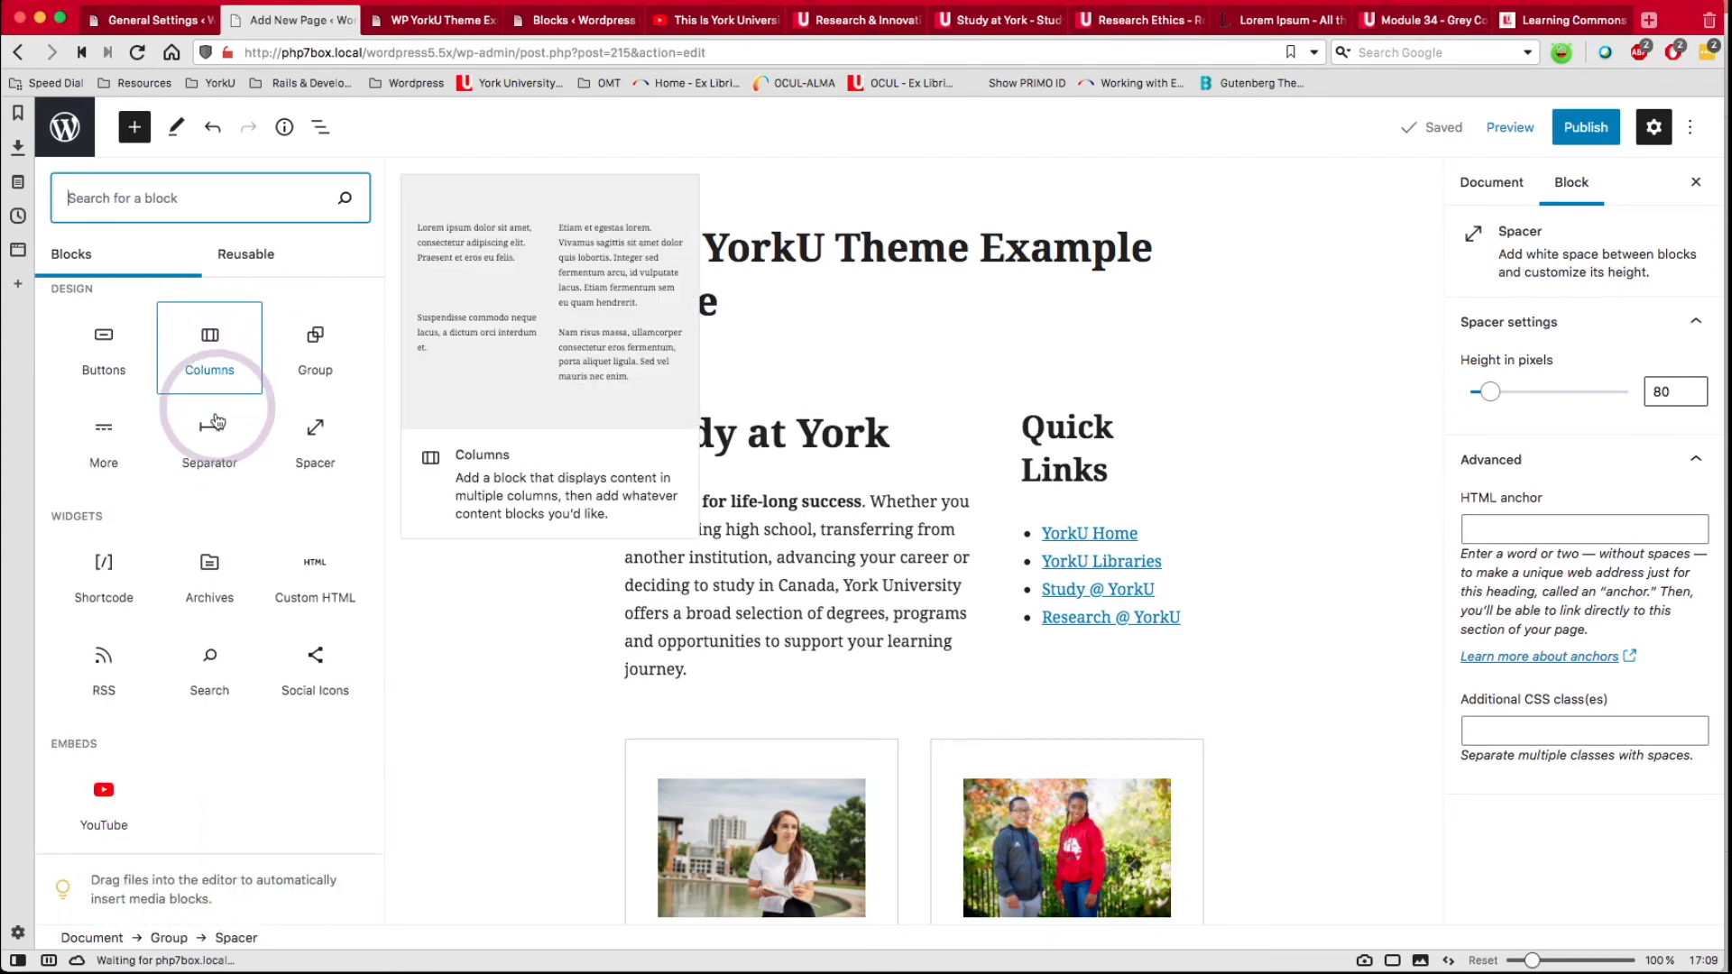
click(241, 263)
click(254, 664)
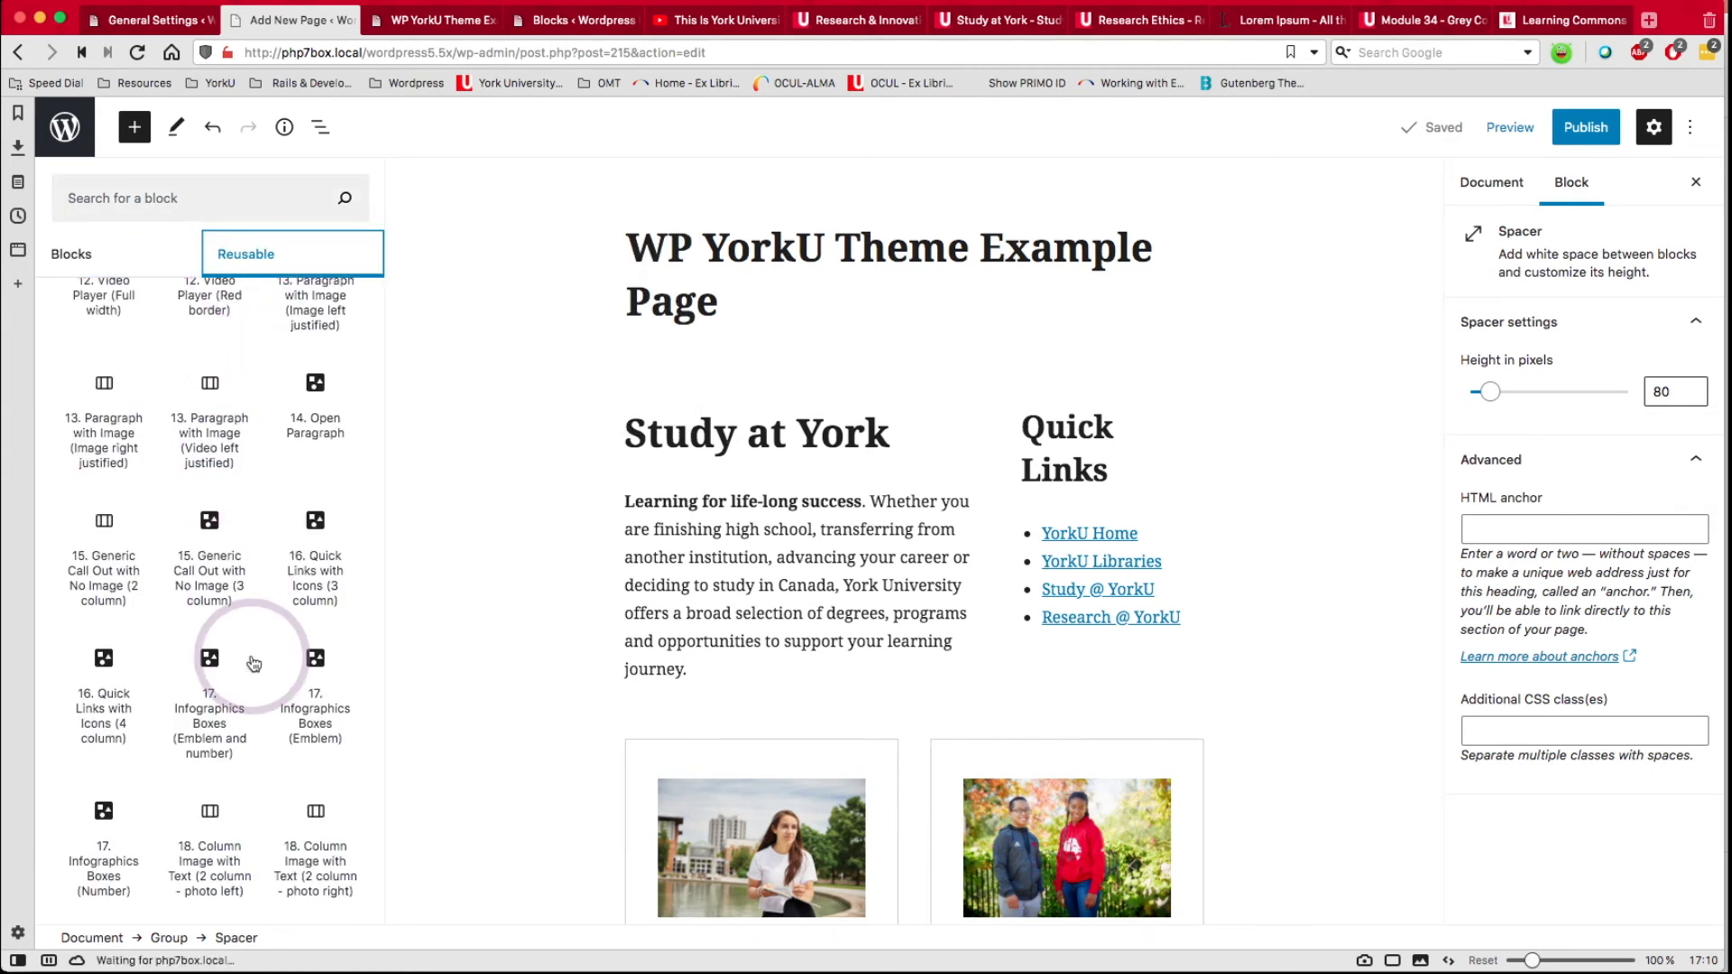
mouse_move(254, 664)
scroll(253, 664, down, 15)
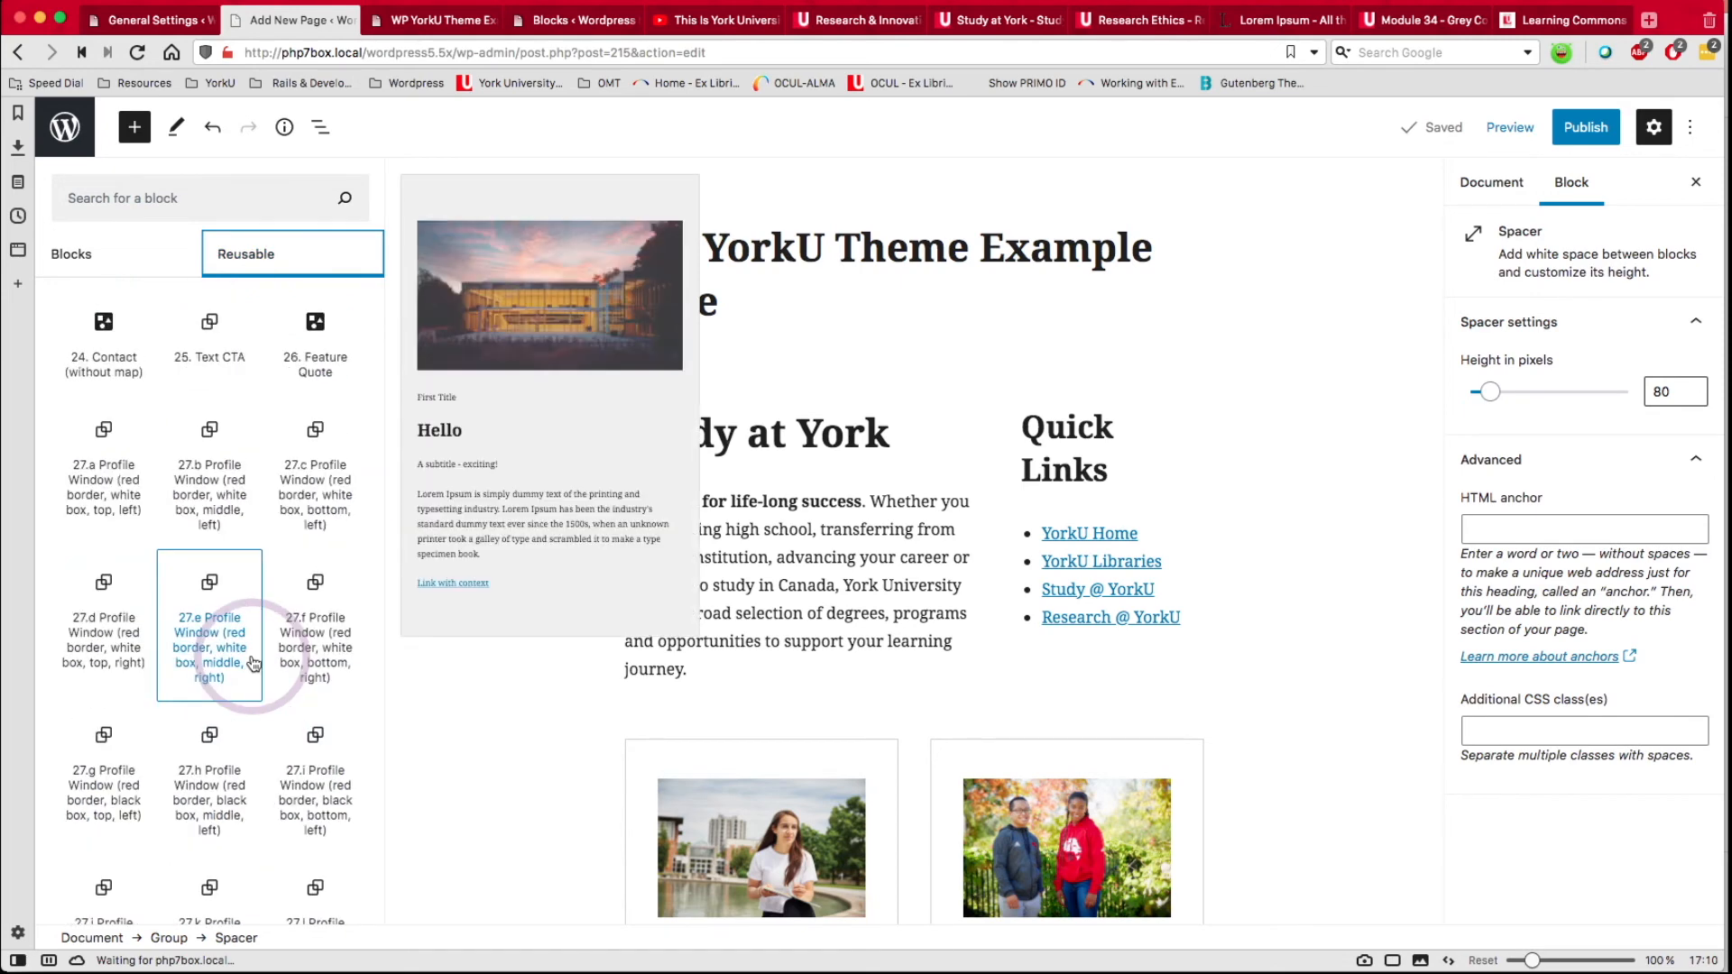
scroll(254, 664, down, 10)
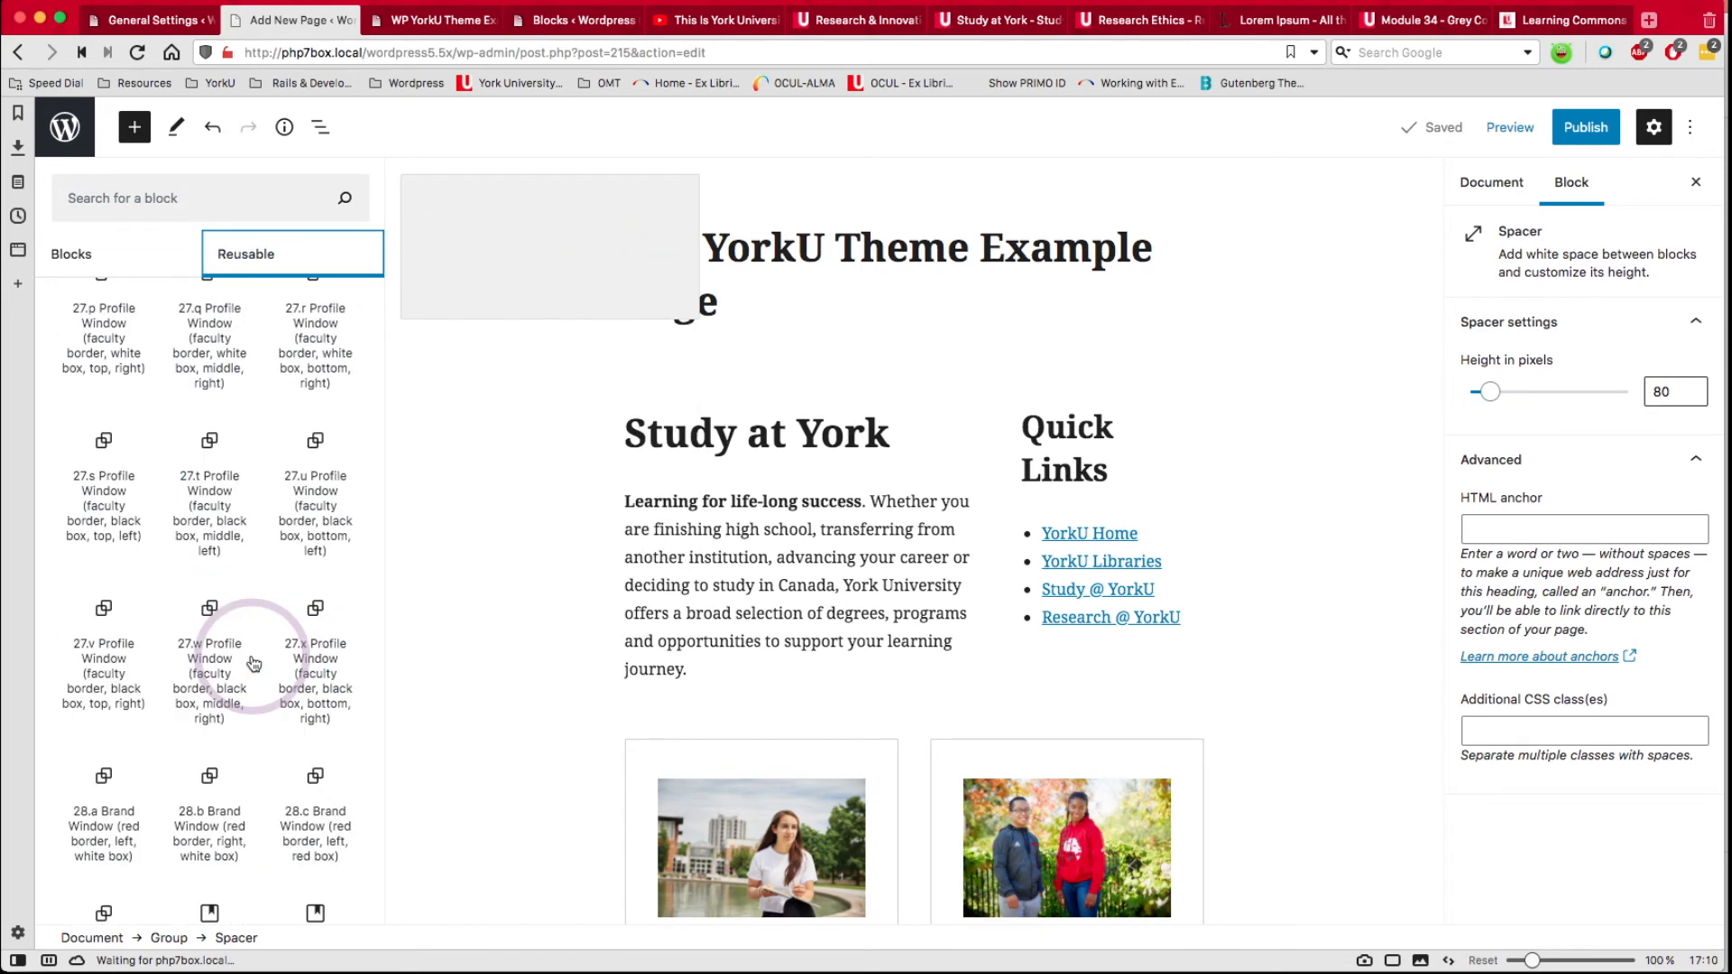
scroll(254, 664, down, 10)
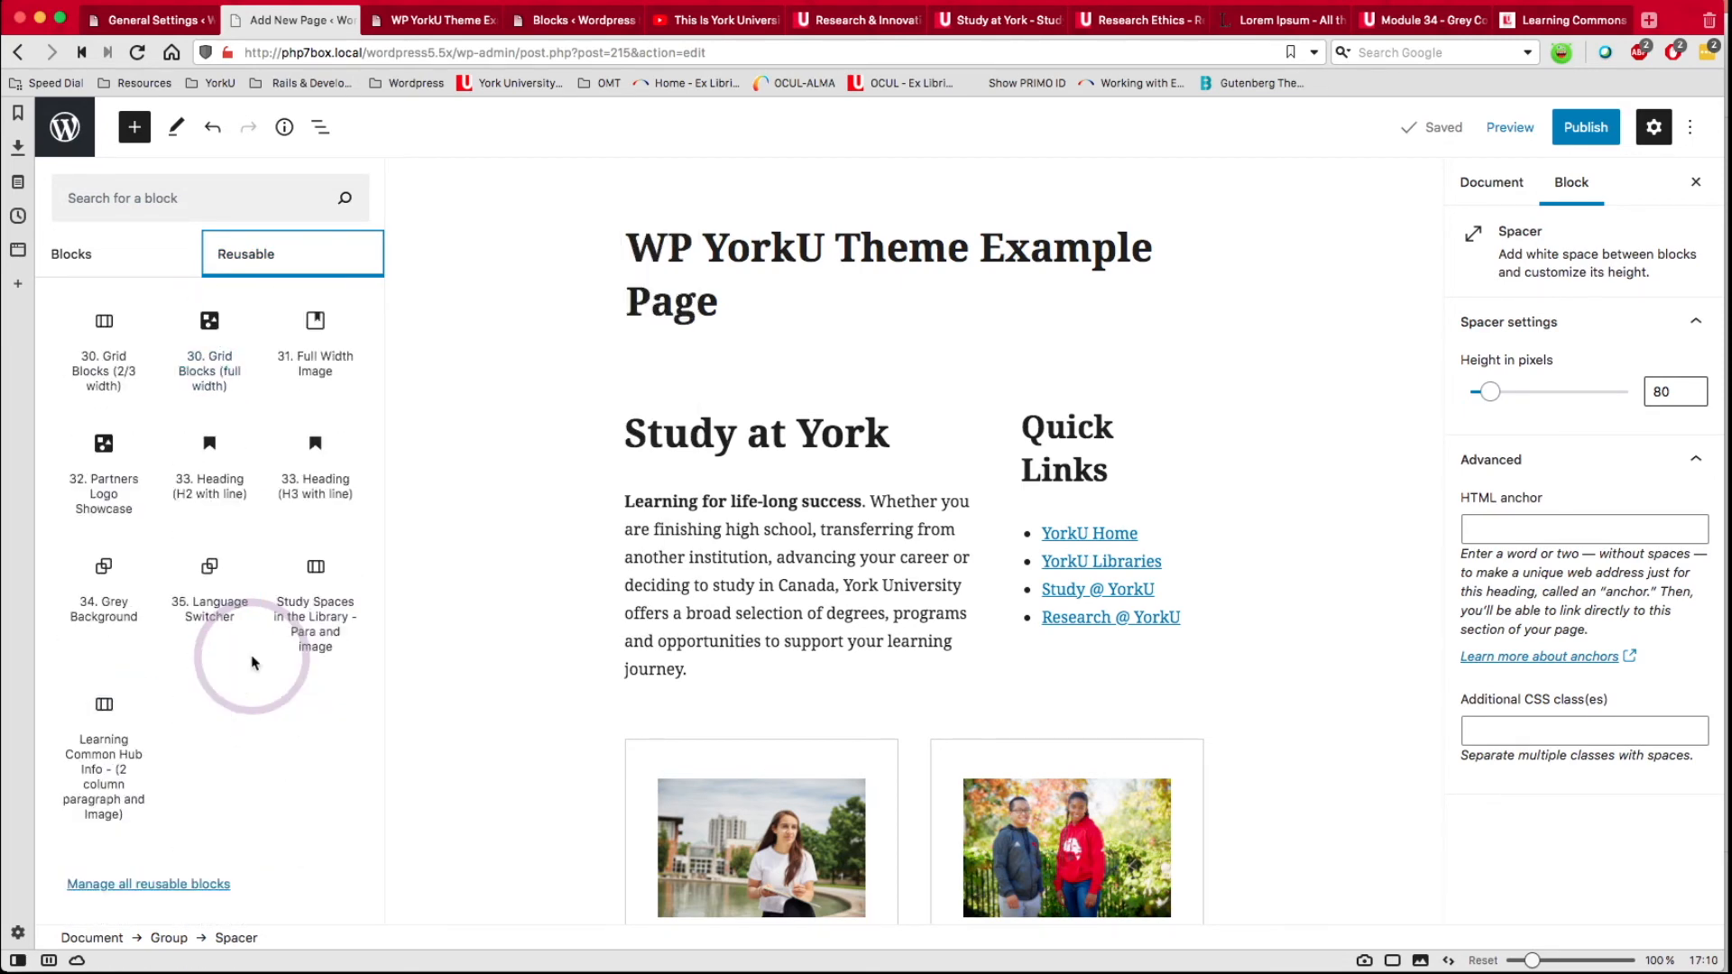
Open the management list of all reusable blocks and move "Study Spaces in the Library - Para and image" to the trash.
click(149, 887)
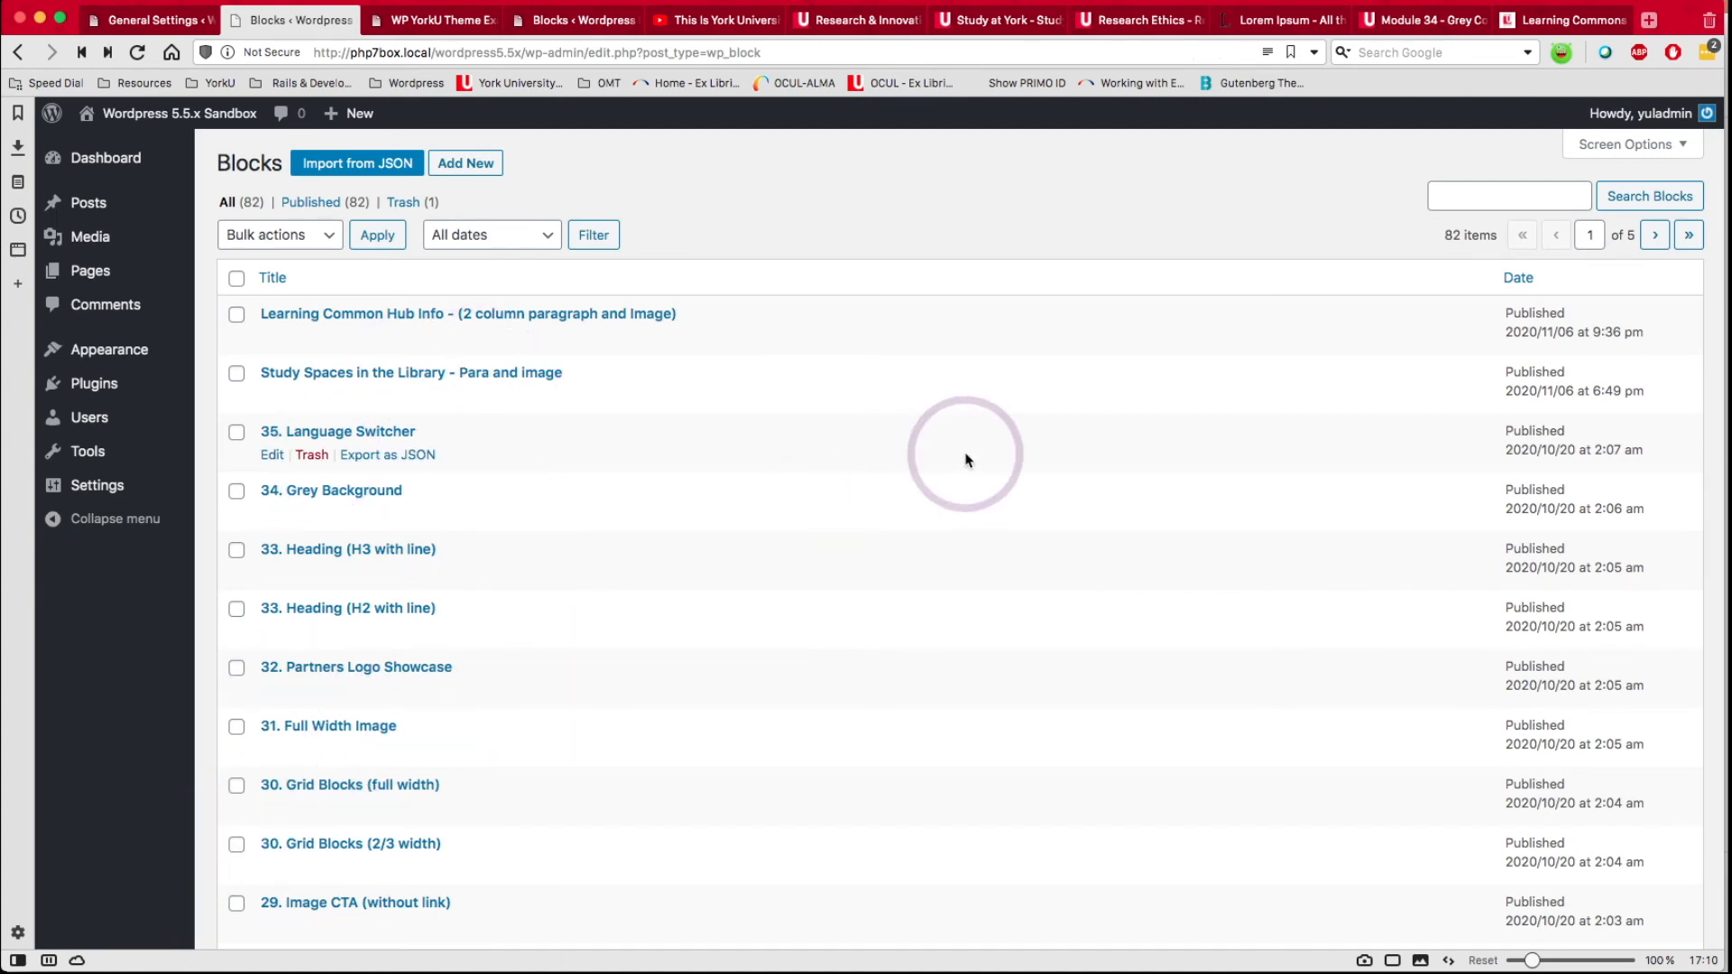
scroll(952, 460, down, 10)
scroll(965, 460, up, 4)
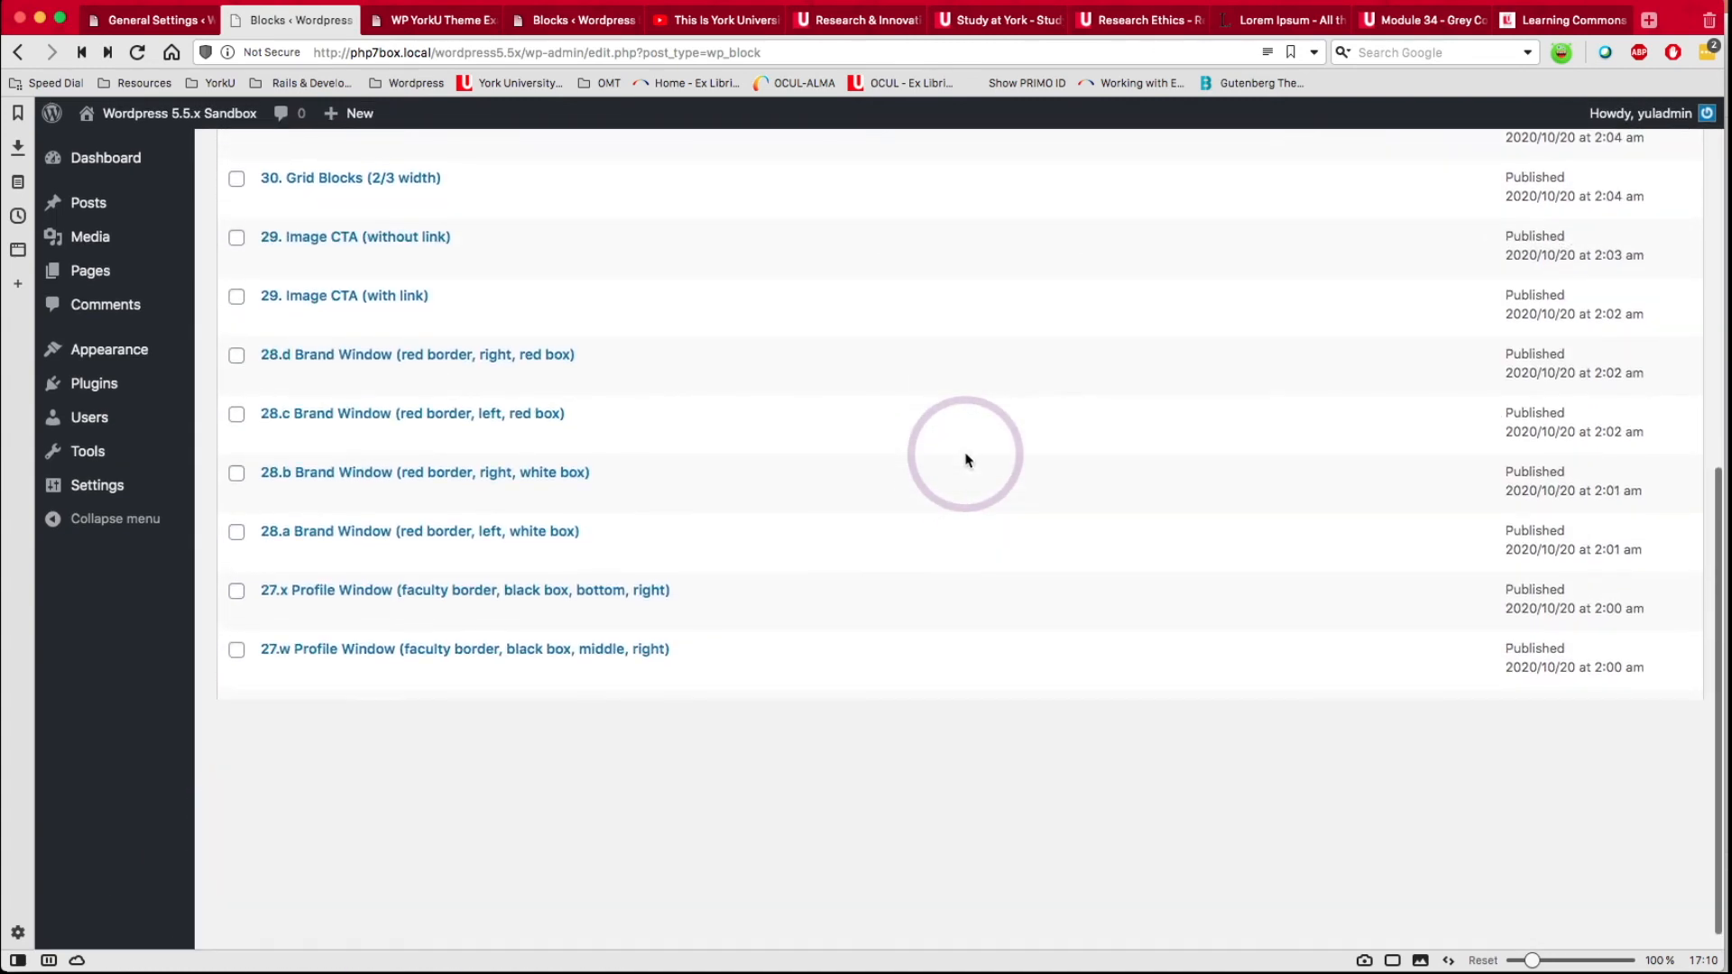
scroll(966, 461, up, 6)
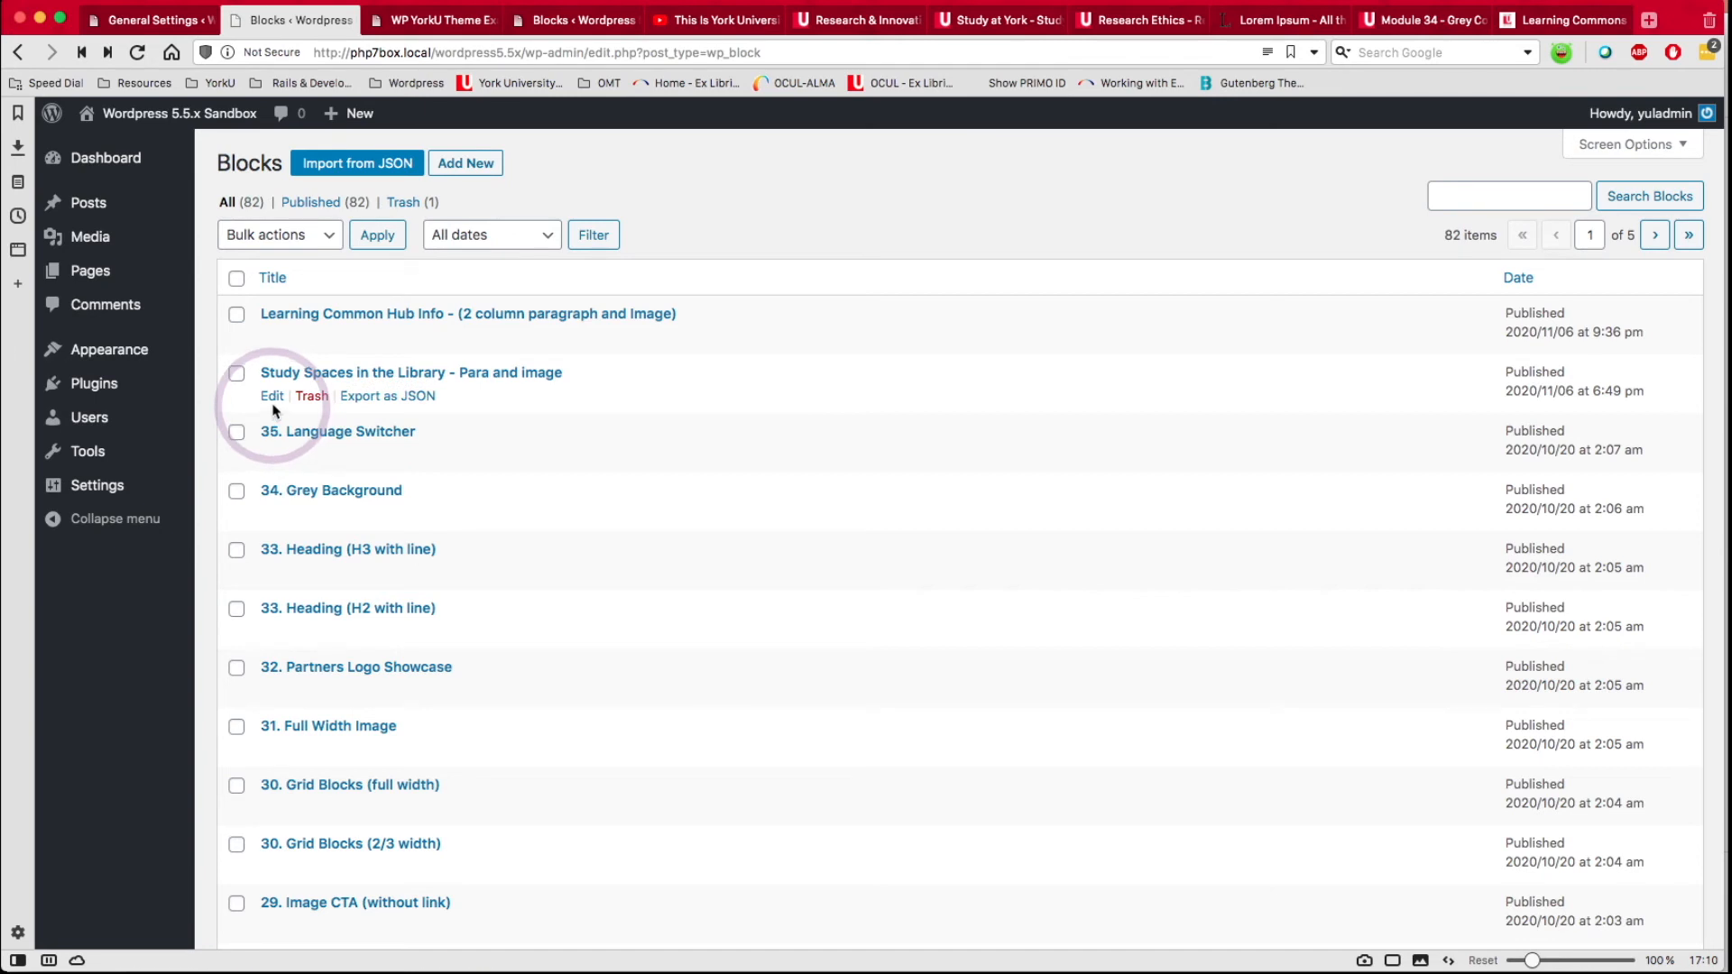
click(312, 398)
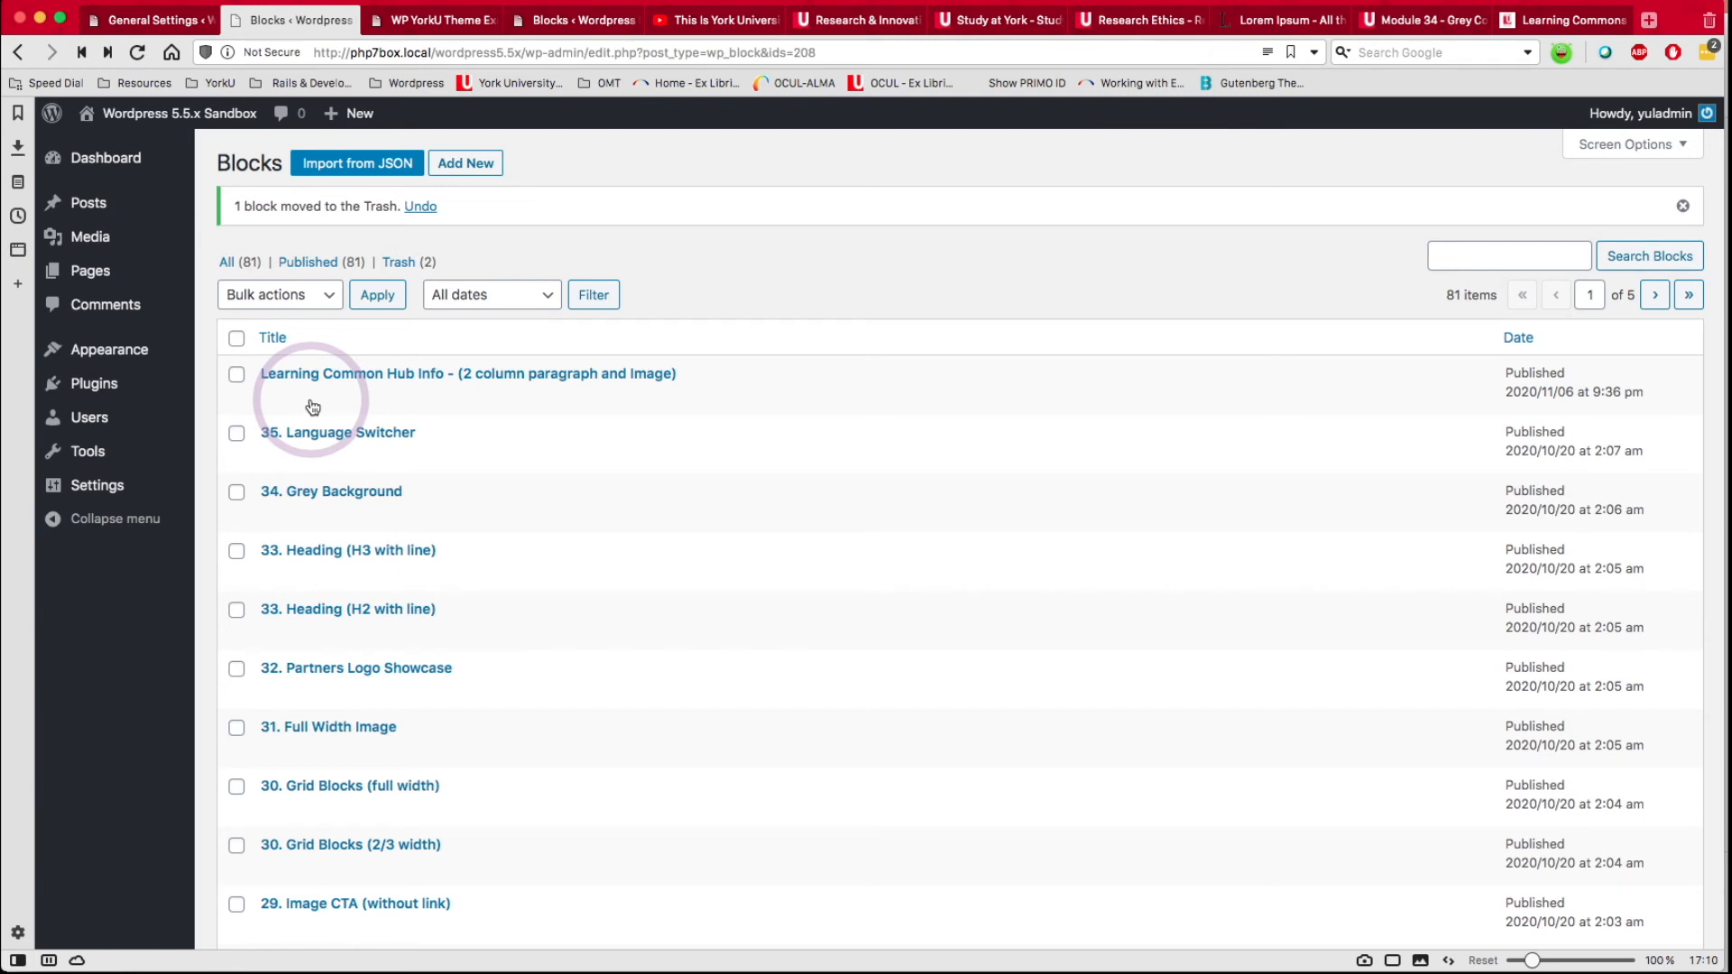
Open the list of all pages on the site.
mouse_move(346, 386)
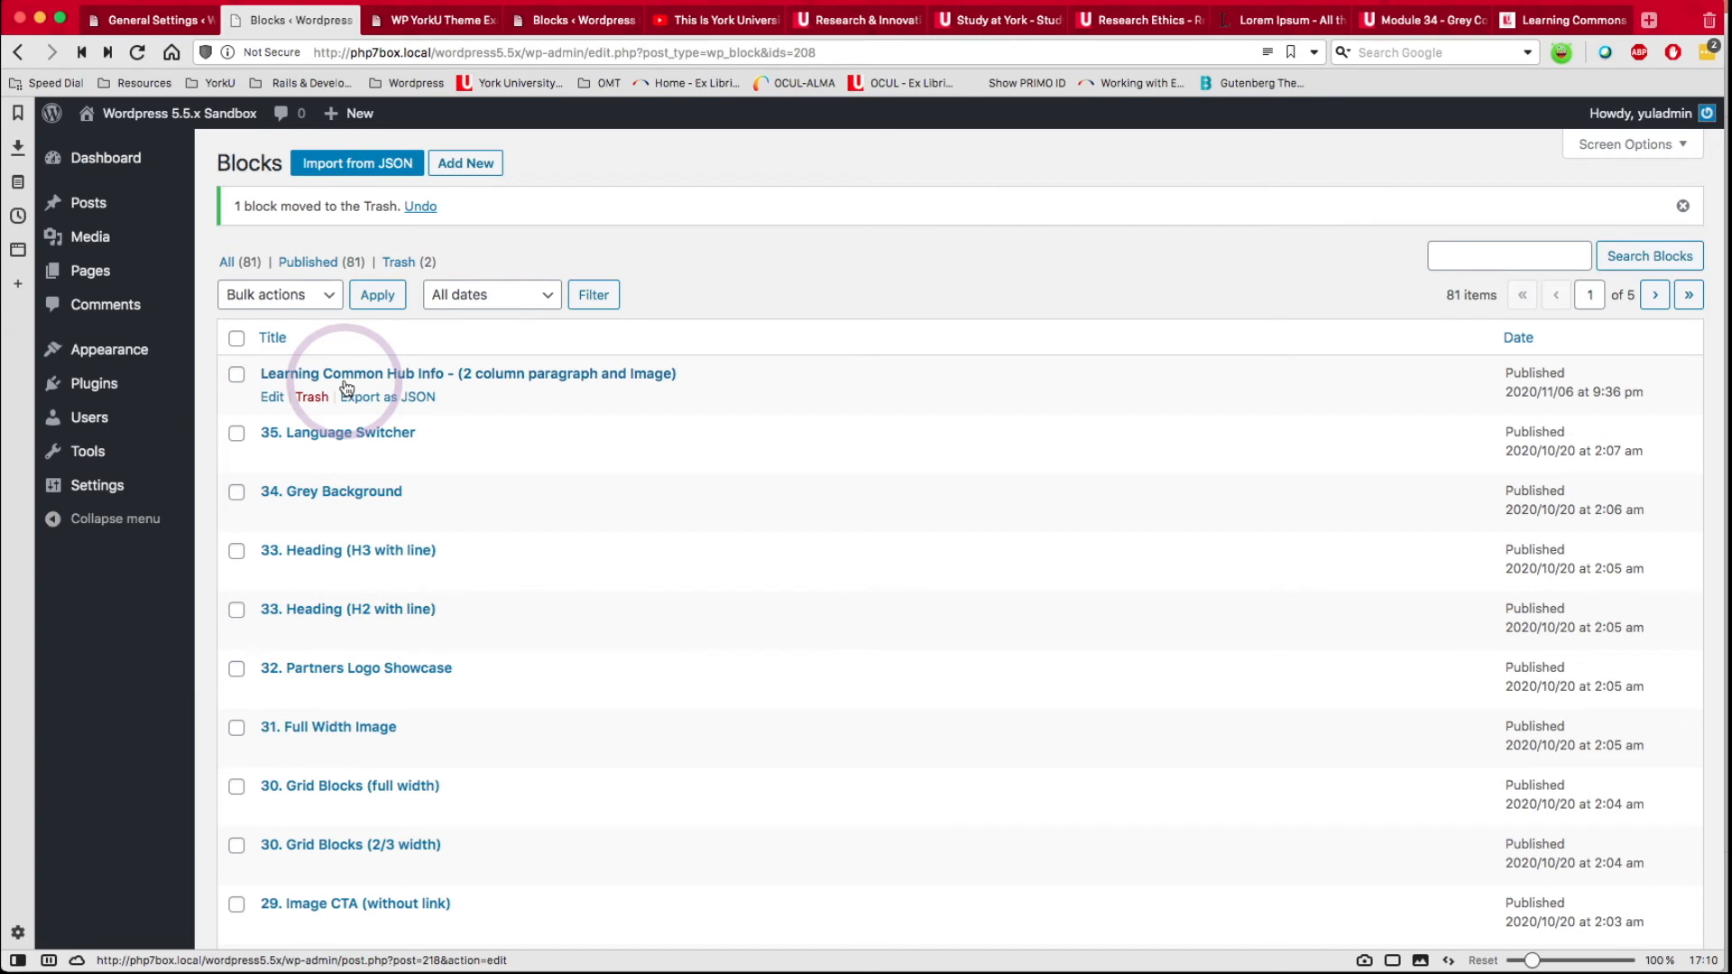
mouse_move(139, 273)
click(232, 275)
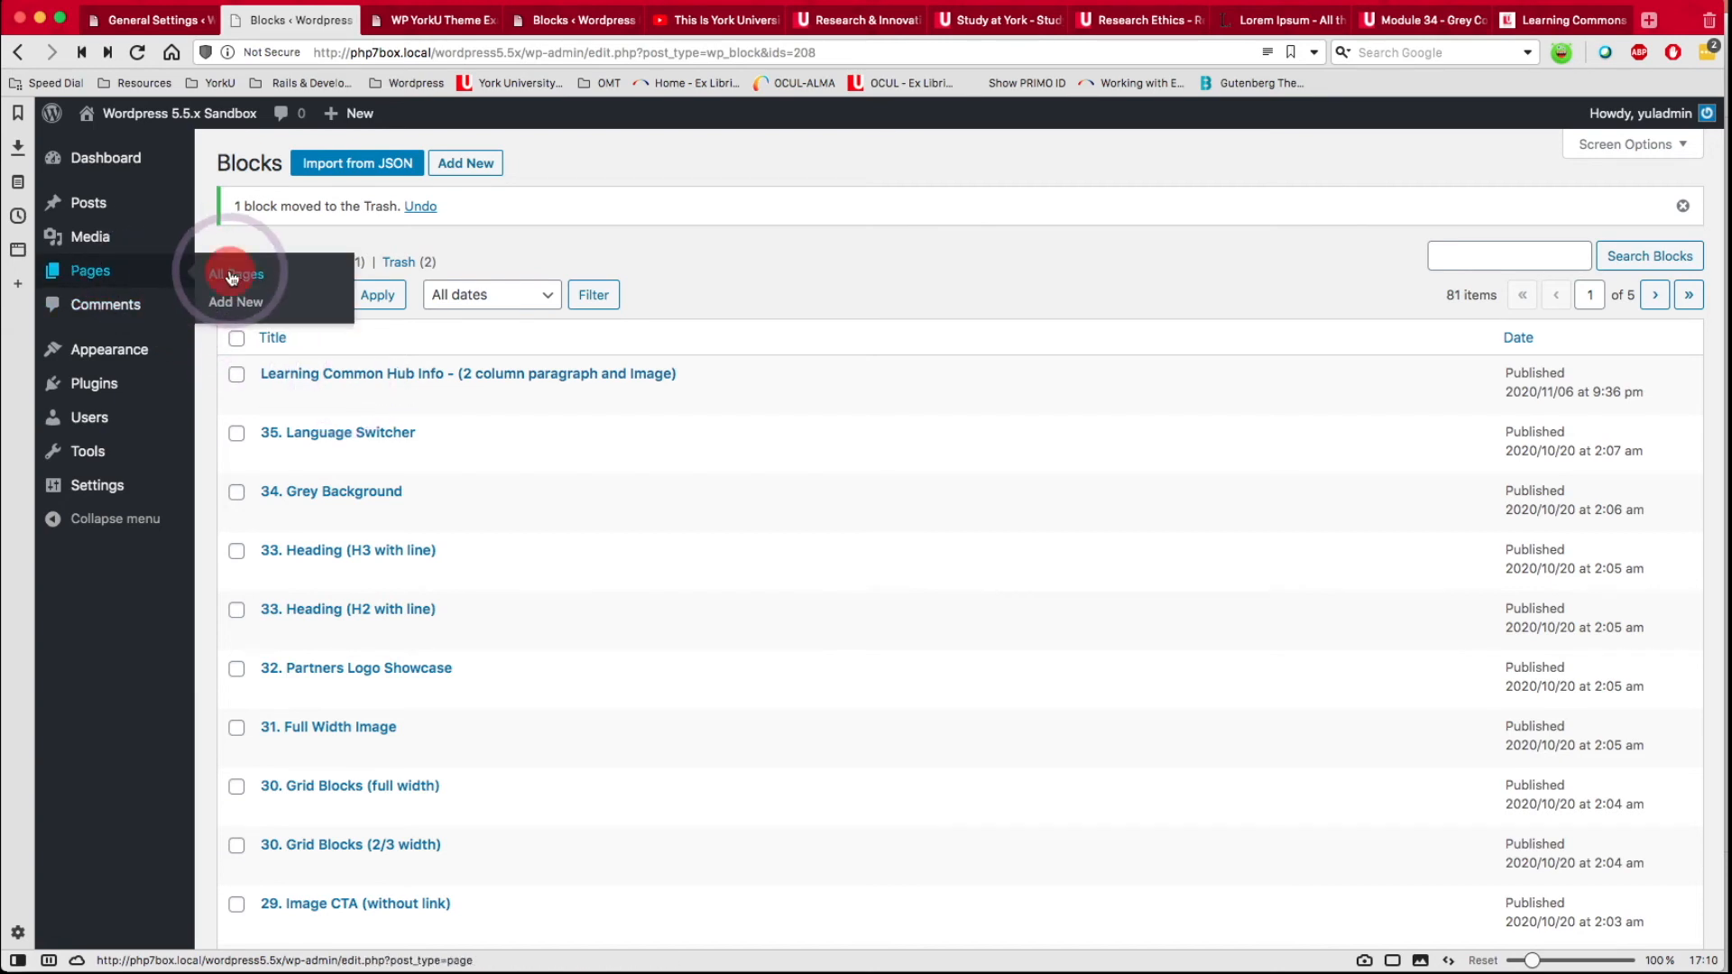
Sort the pages by date and open the most recently modified "WP YorkU Theme Example Page" draft for editing.
mouse_move(332, 492)
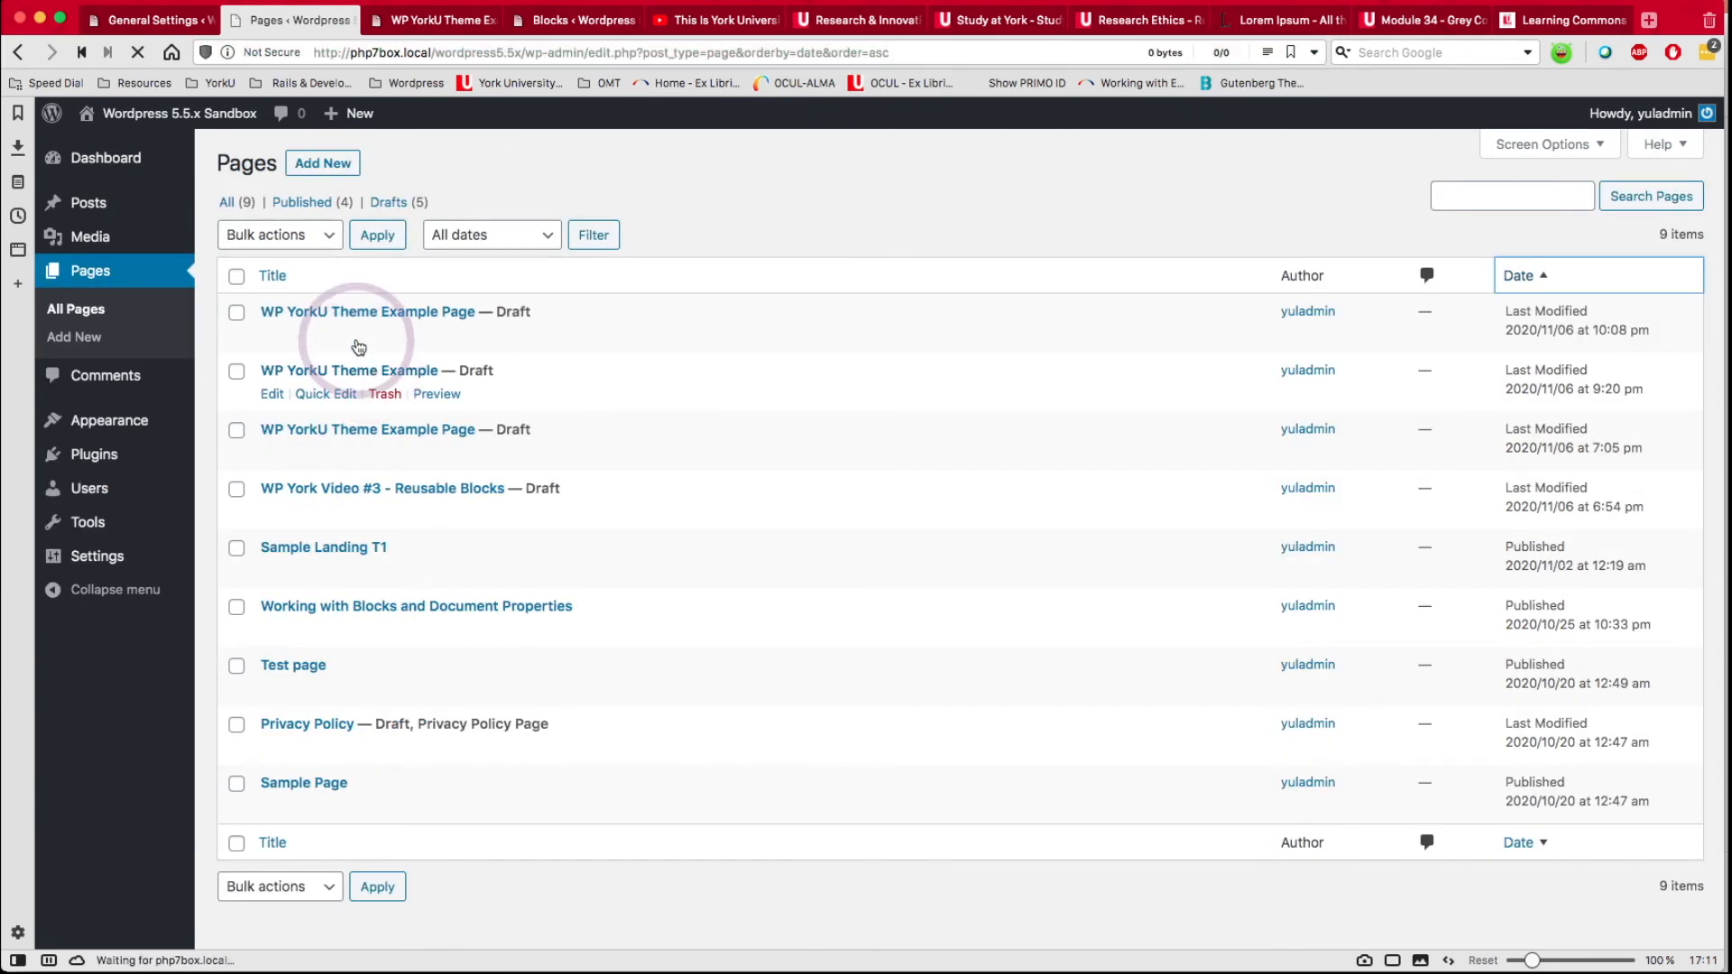
click(1570, 278)
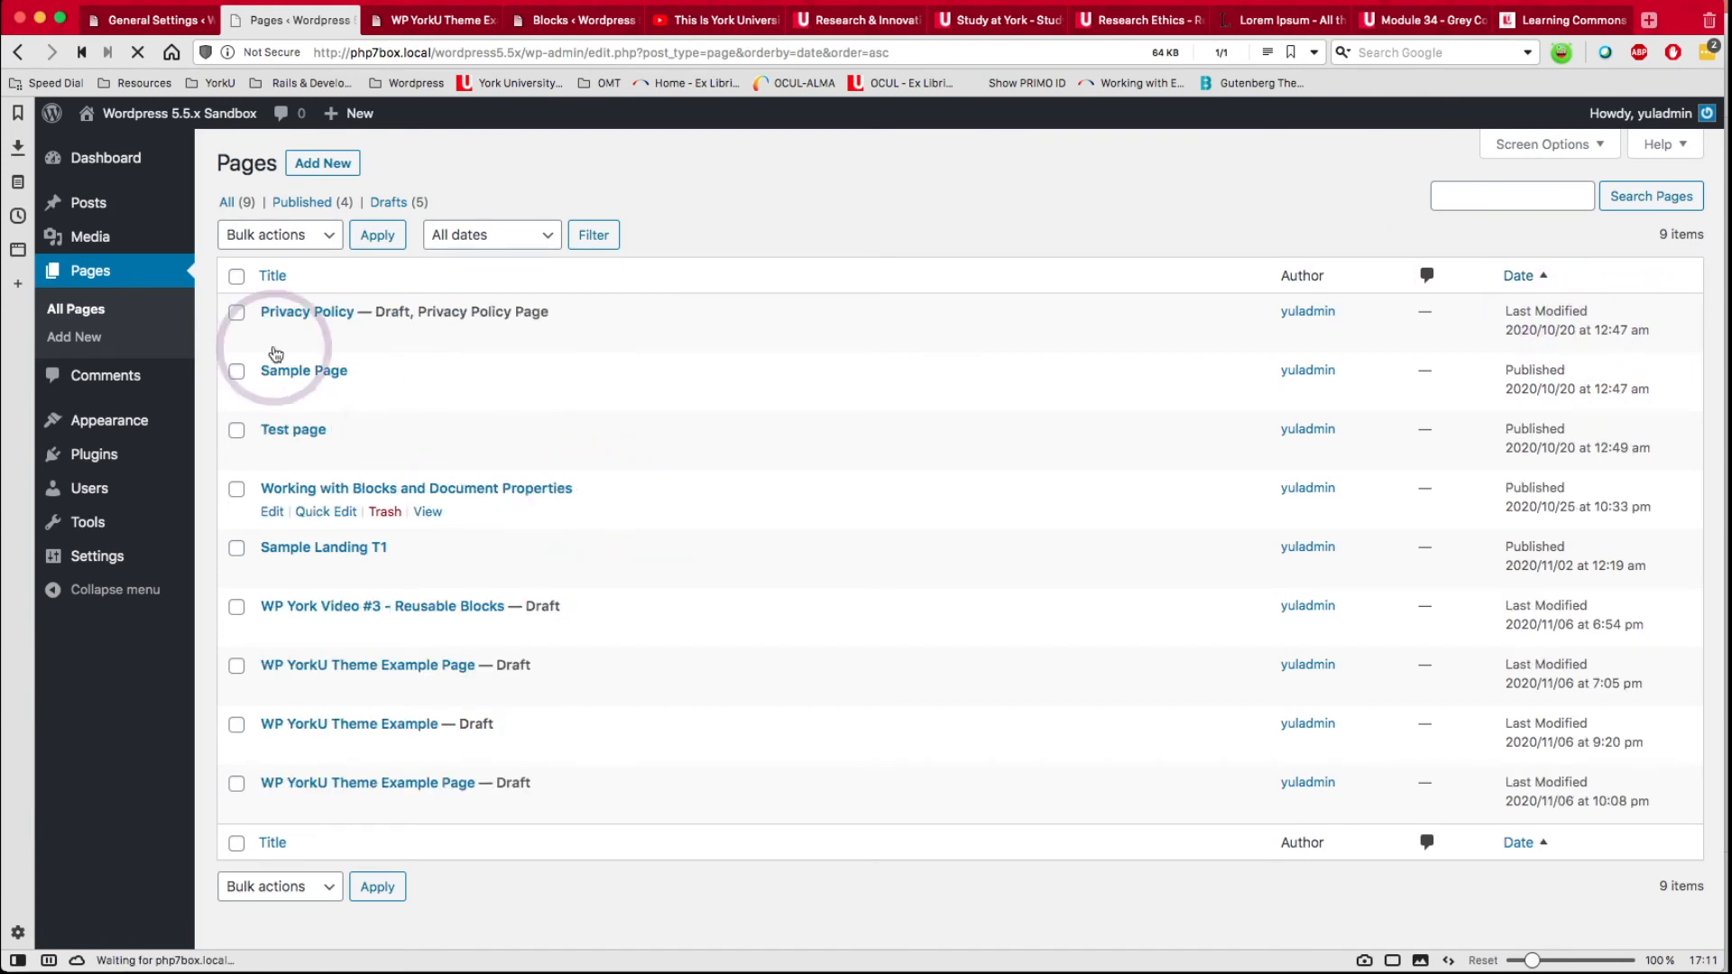
mouse_move(274, 789)
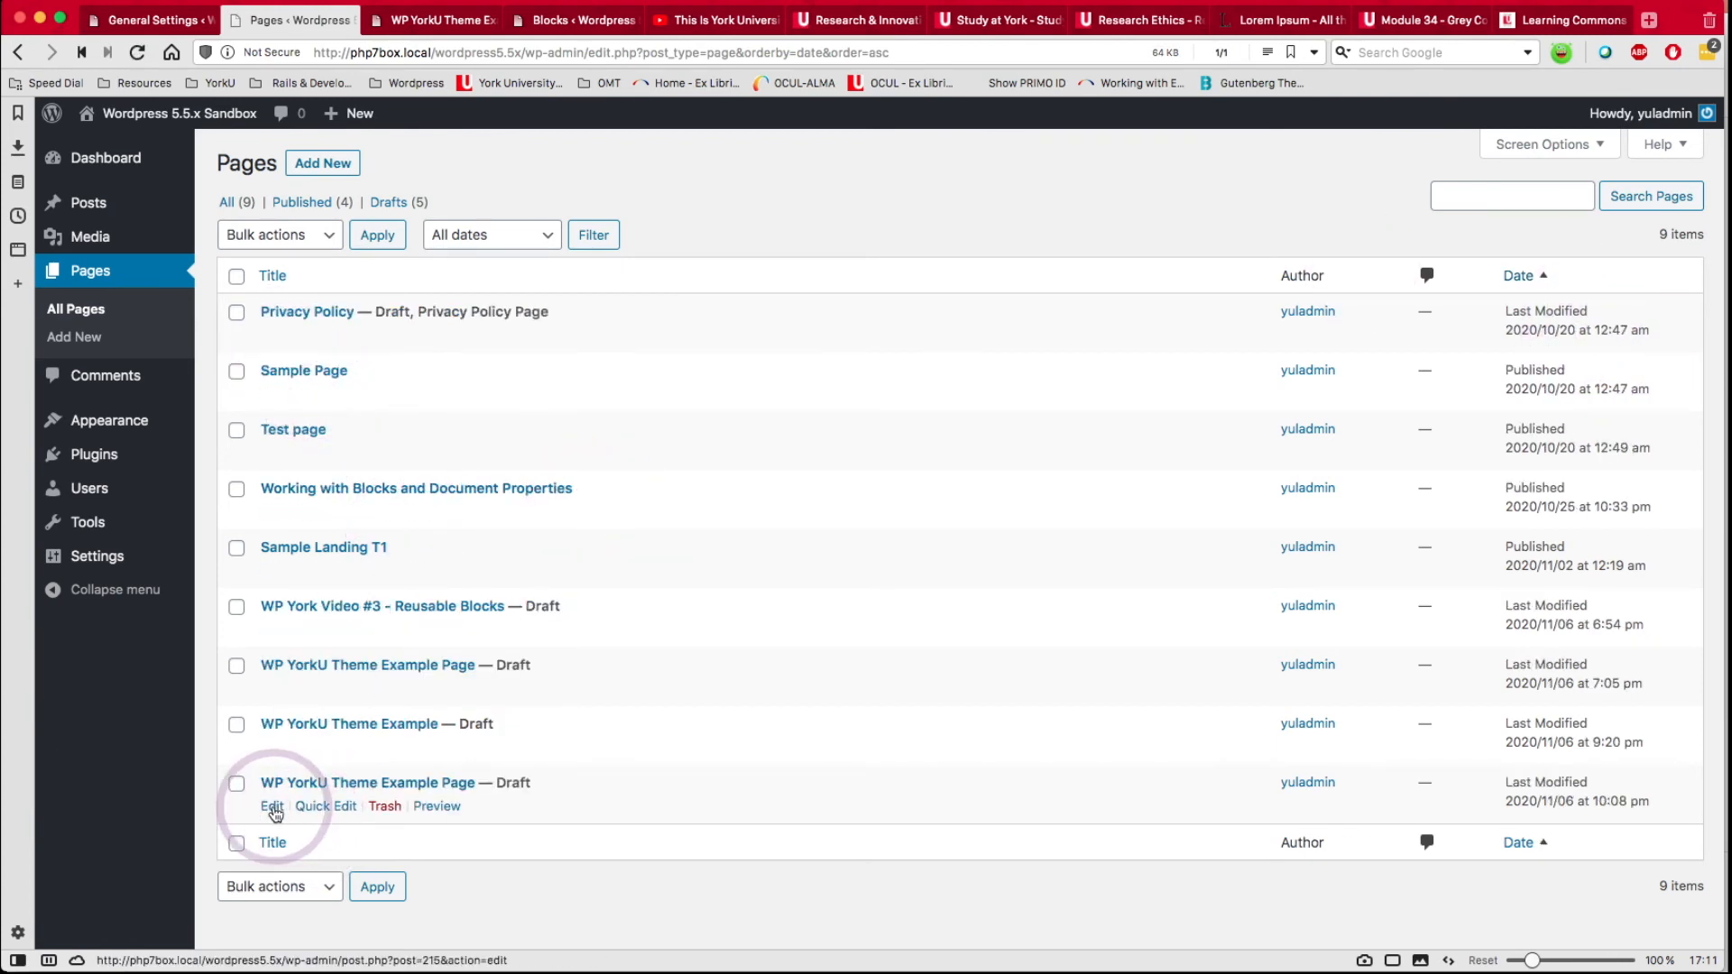
click(275, 811)
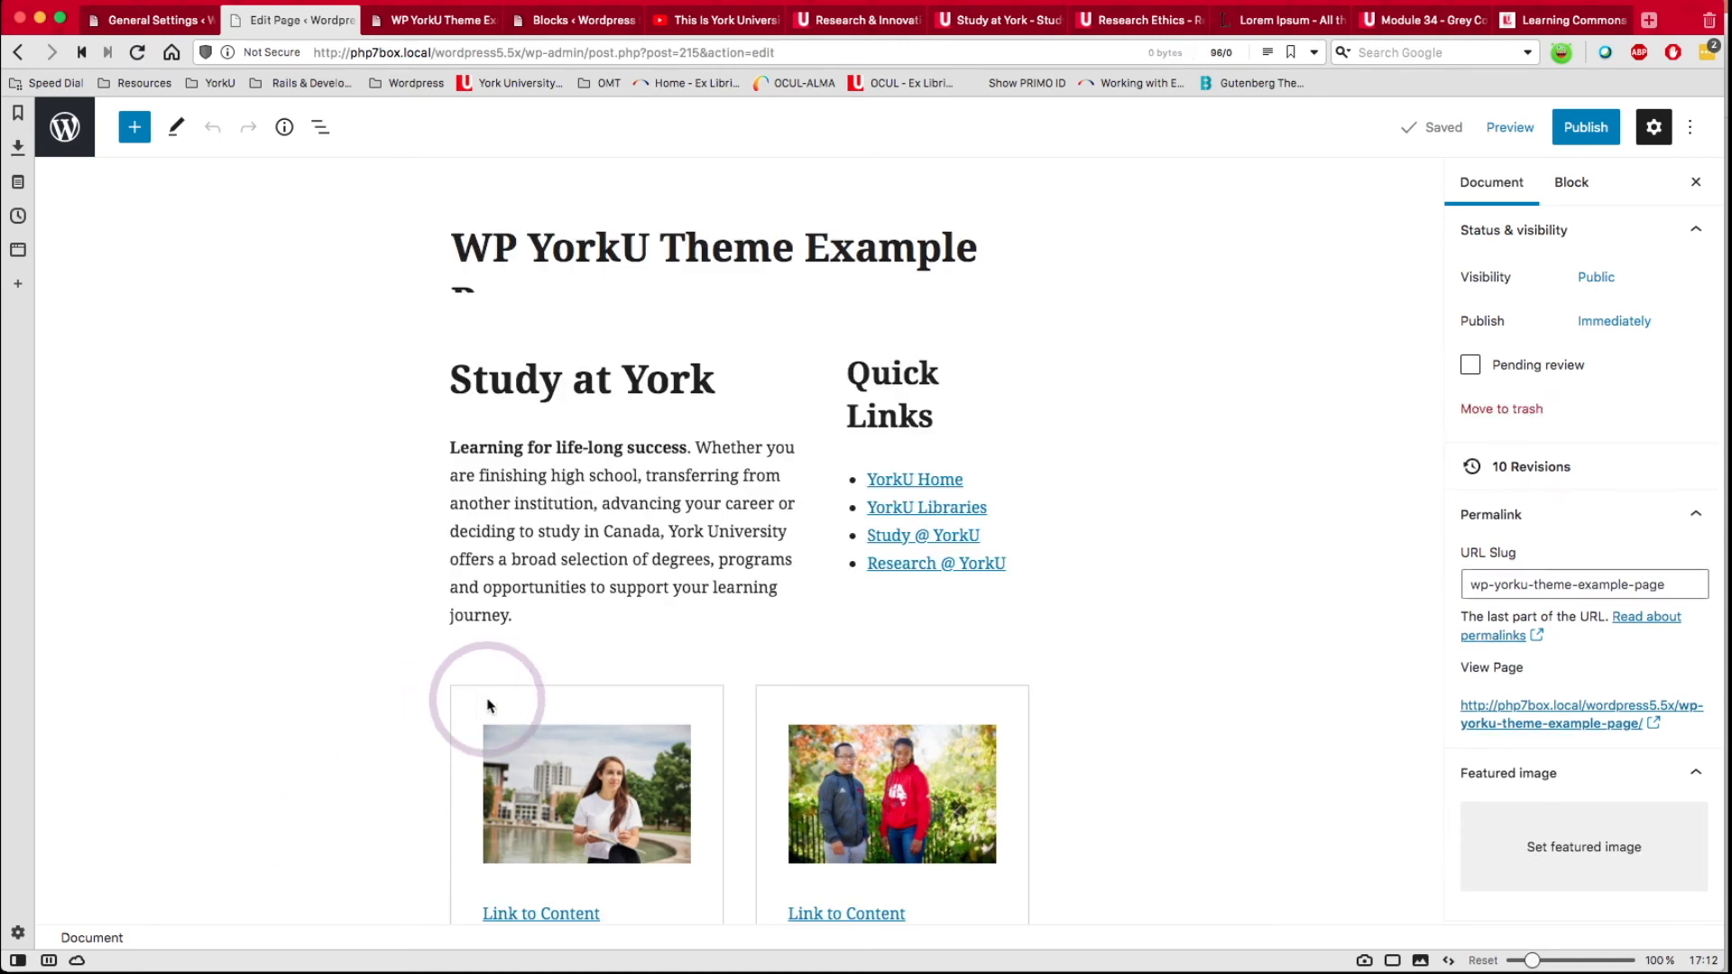
scroll(635, 584, down, 2)
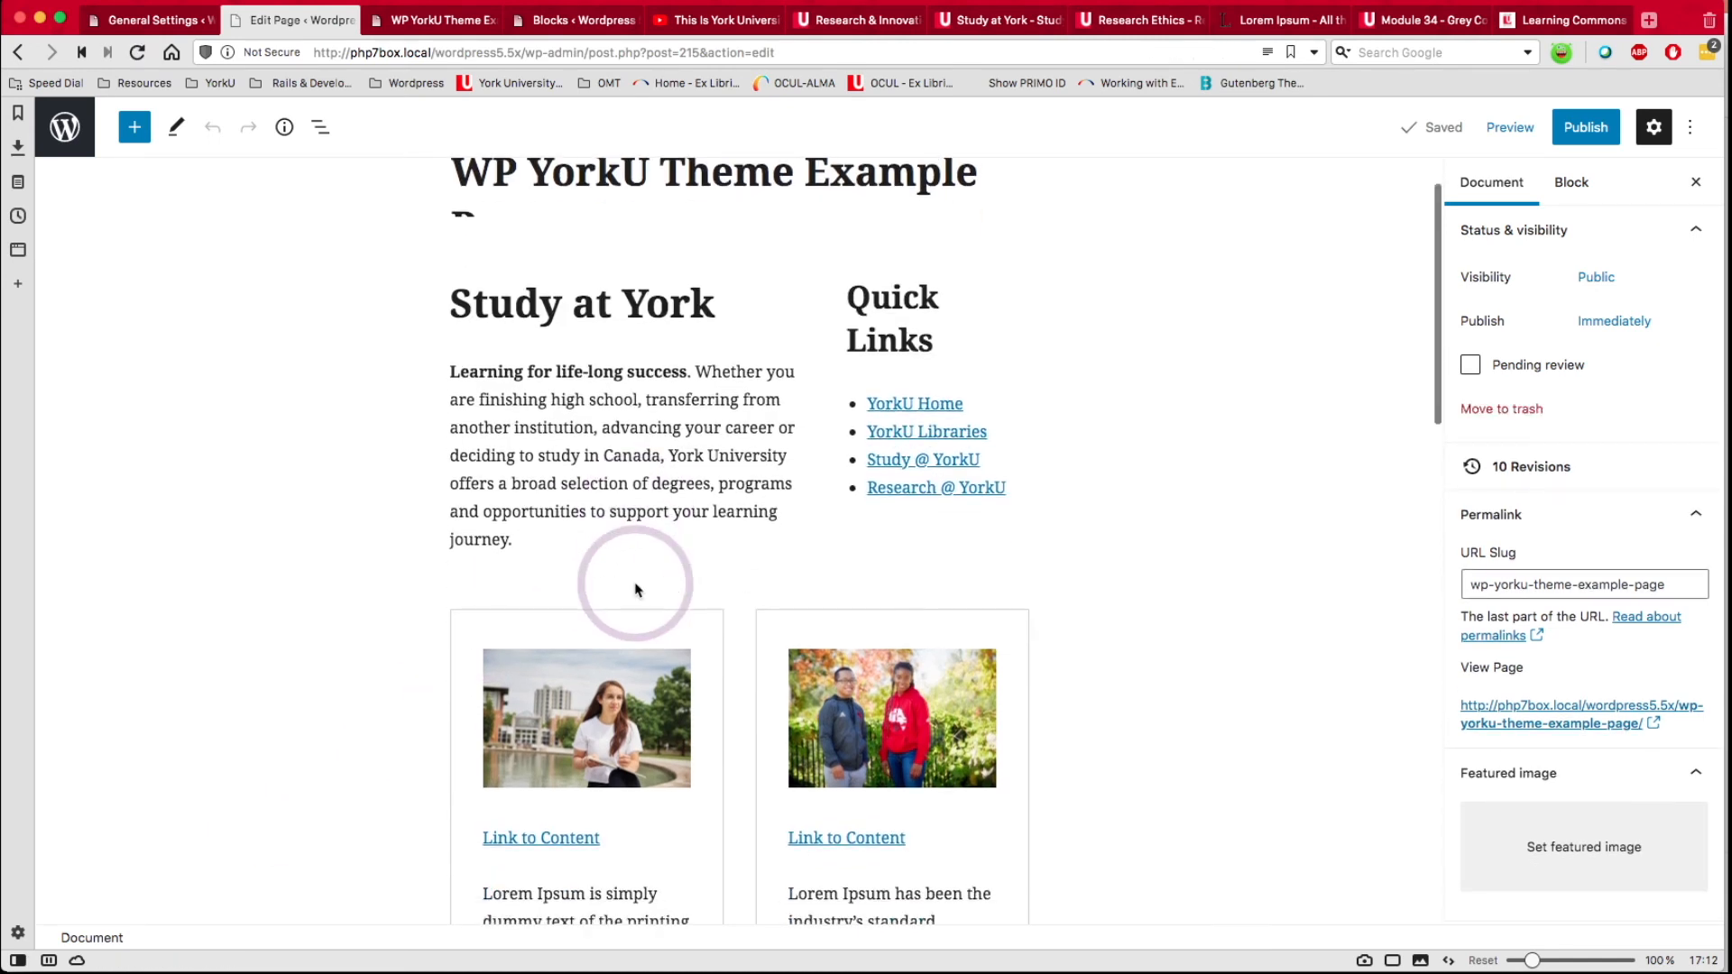
scroll(635, 589, down, 10)
scroll(635, 589, up, 5)
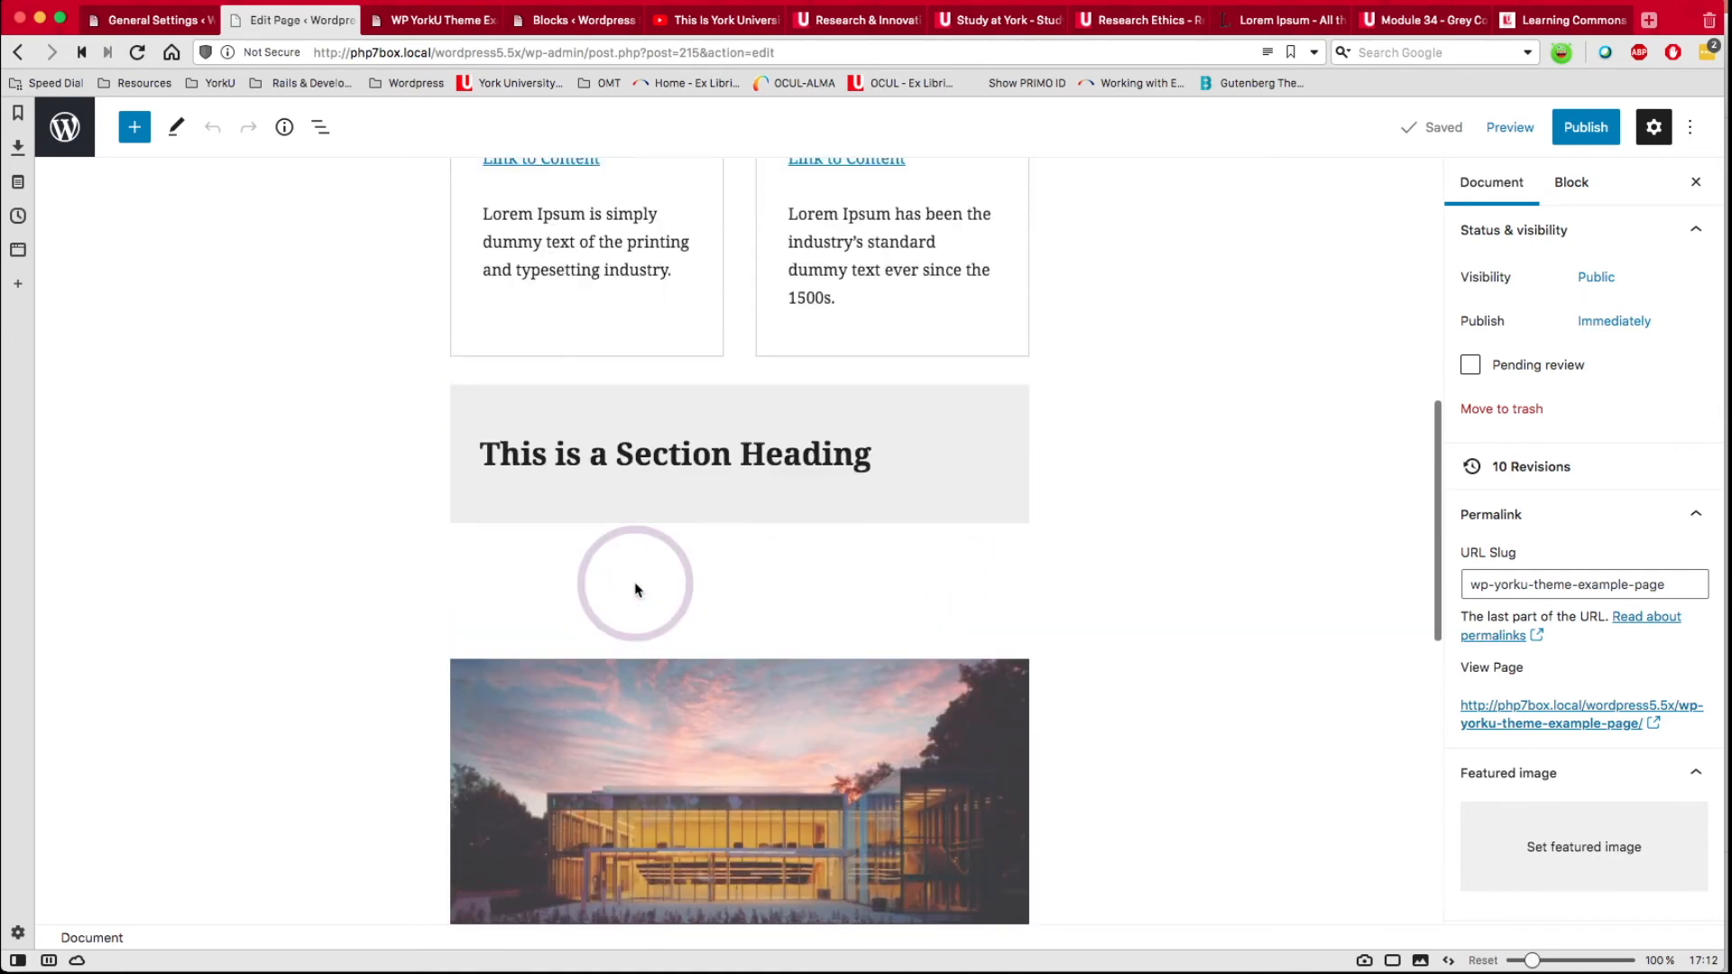
scroll(635, 589, up, 7)
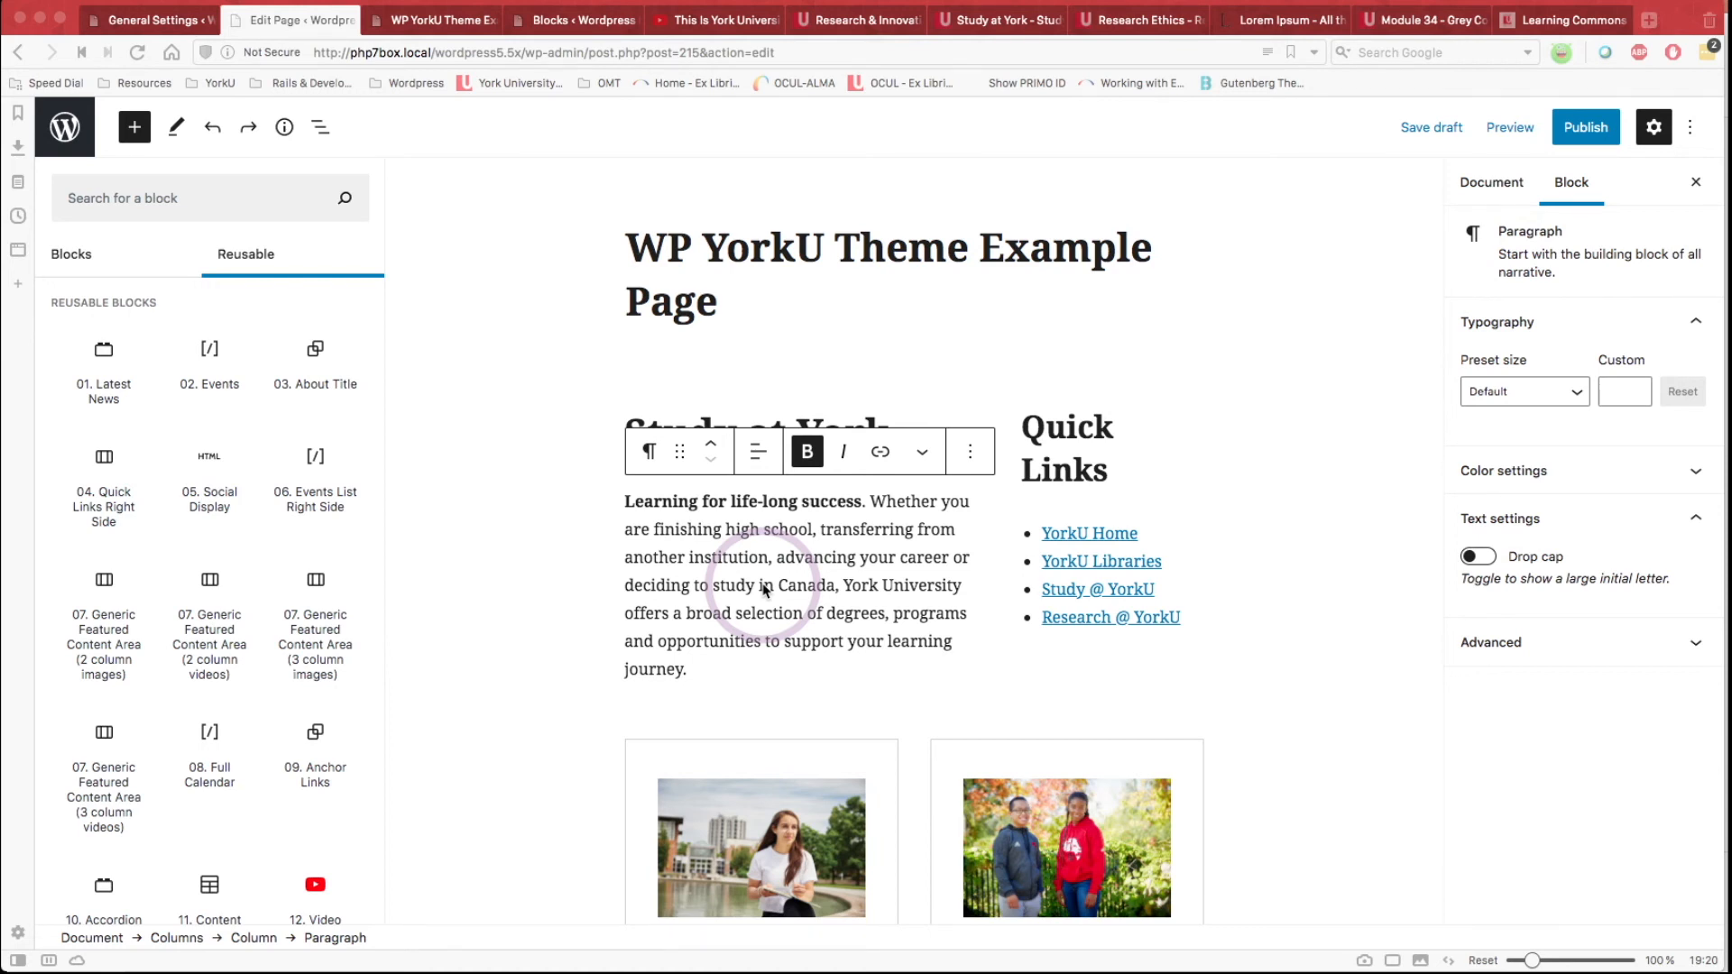
Close the block library and examine the nested structure of the two-column image card block in the block navigation.
click(823, 659)
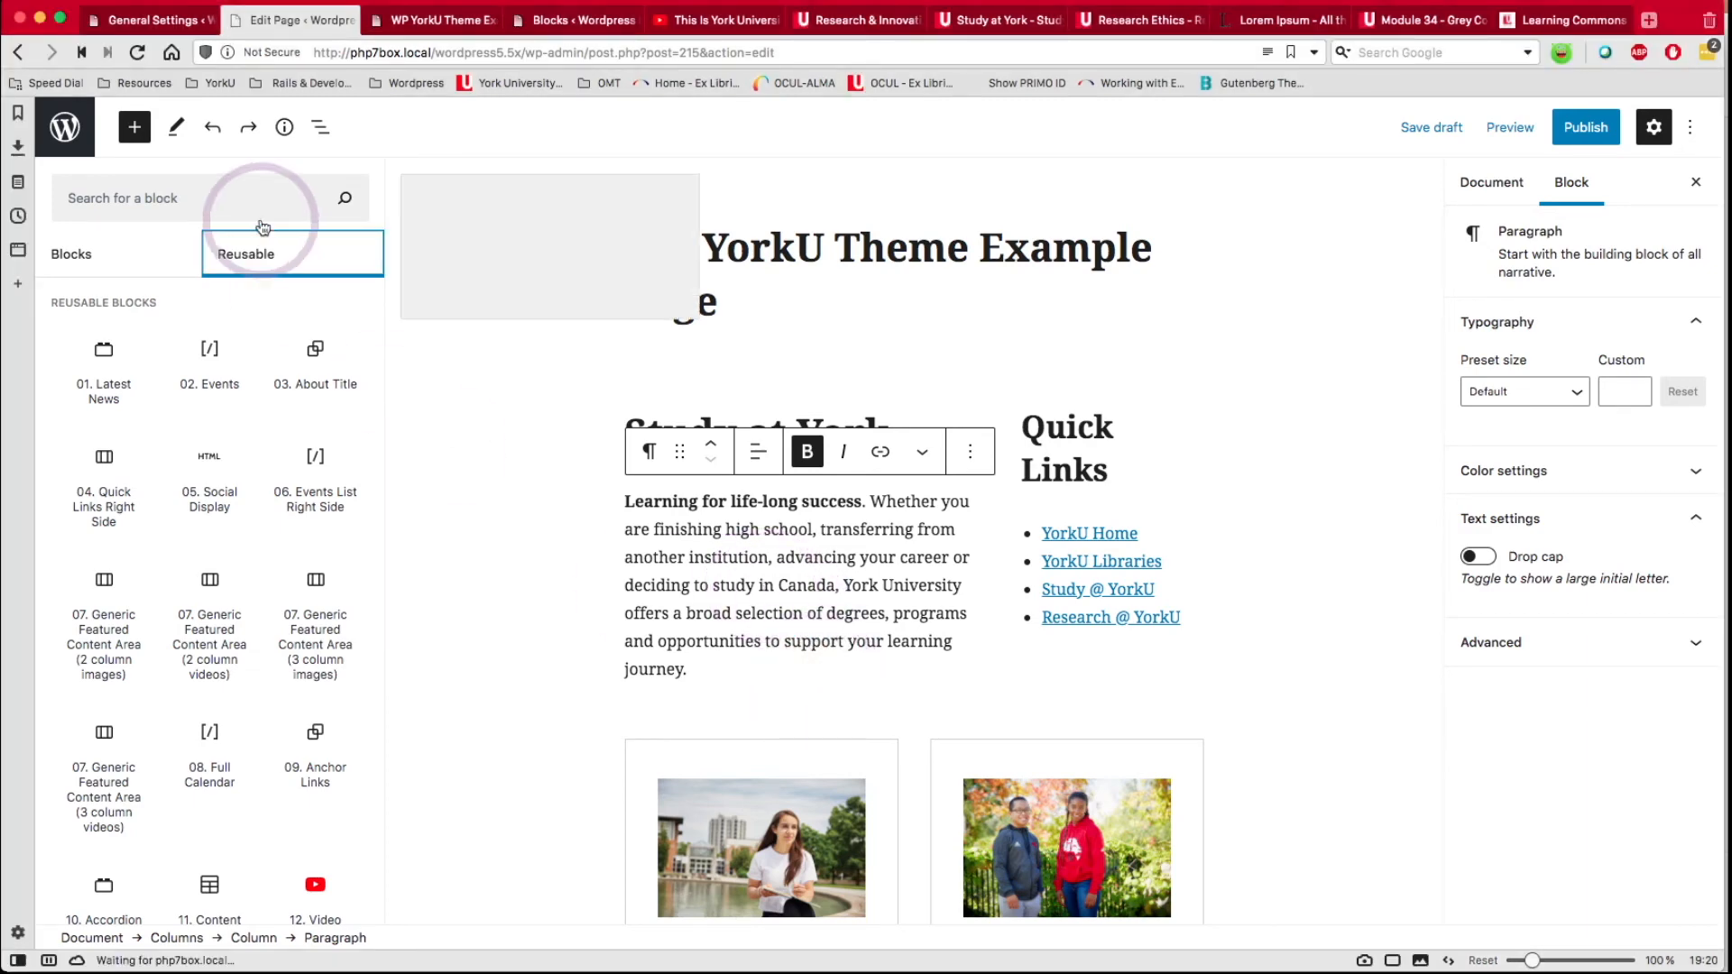
click(135, 131)
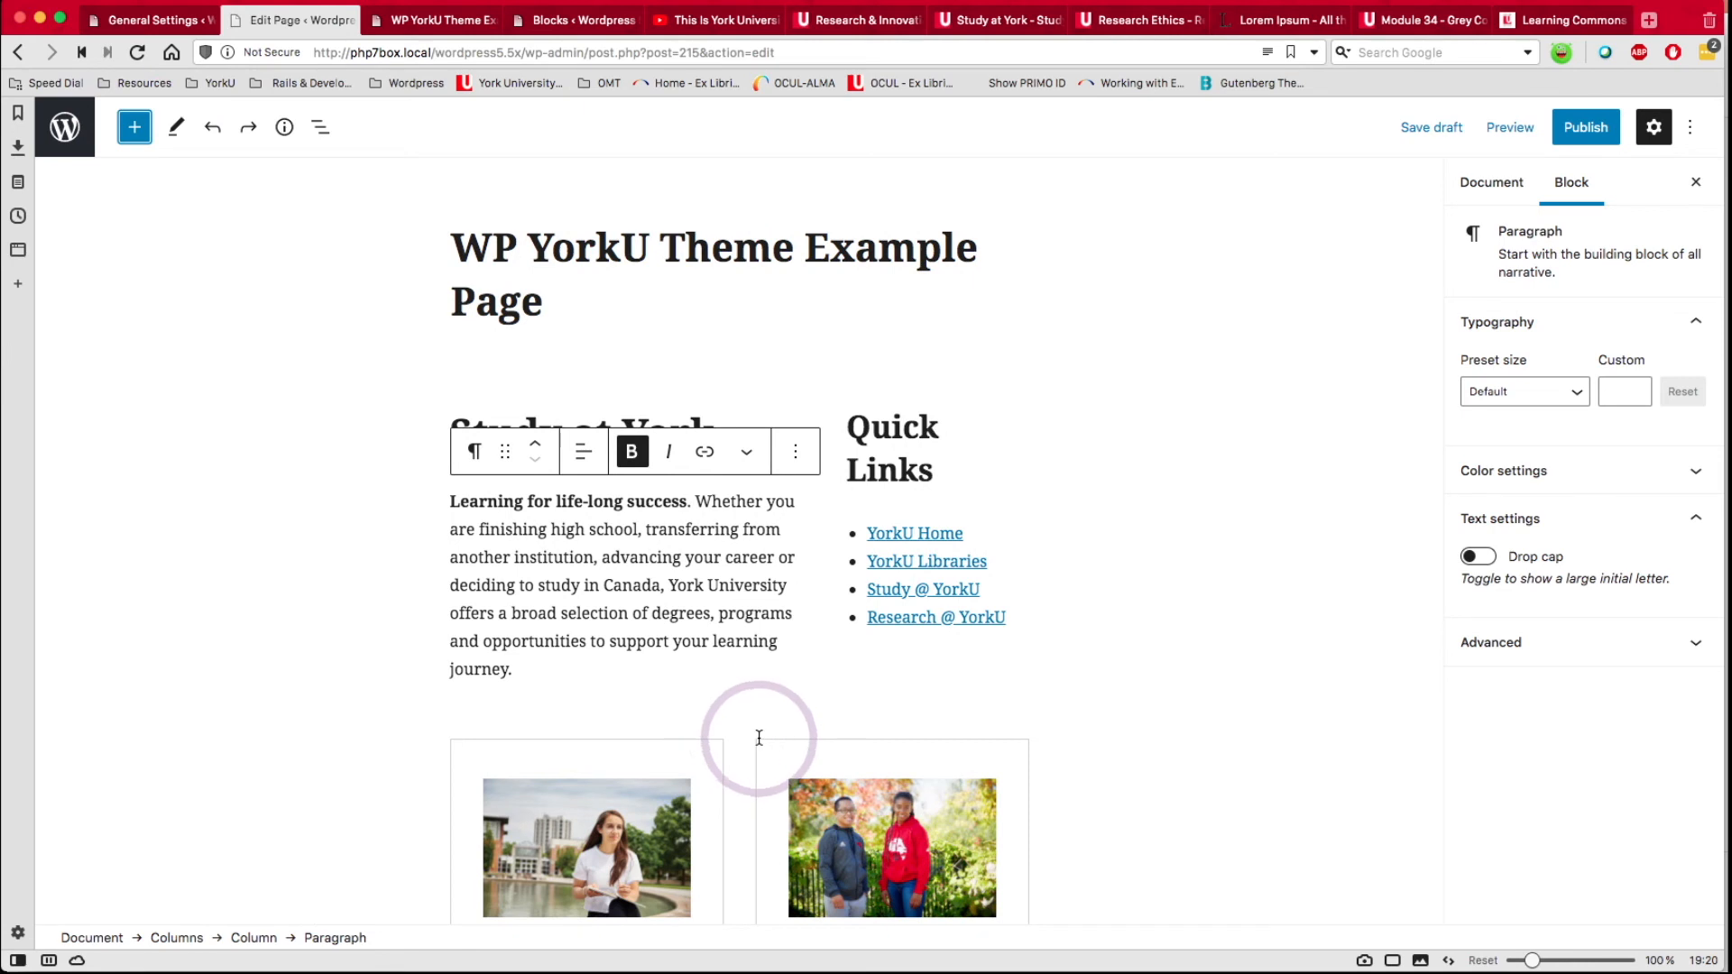
scroll(634, 756, down, 3)
click(619, 735)
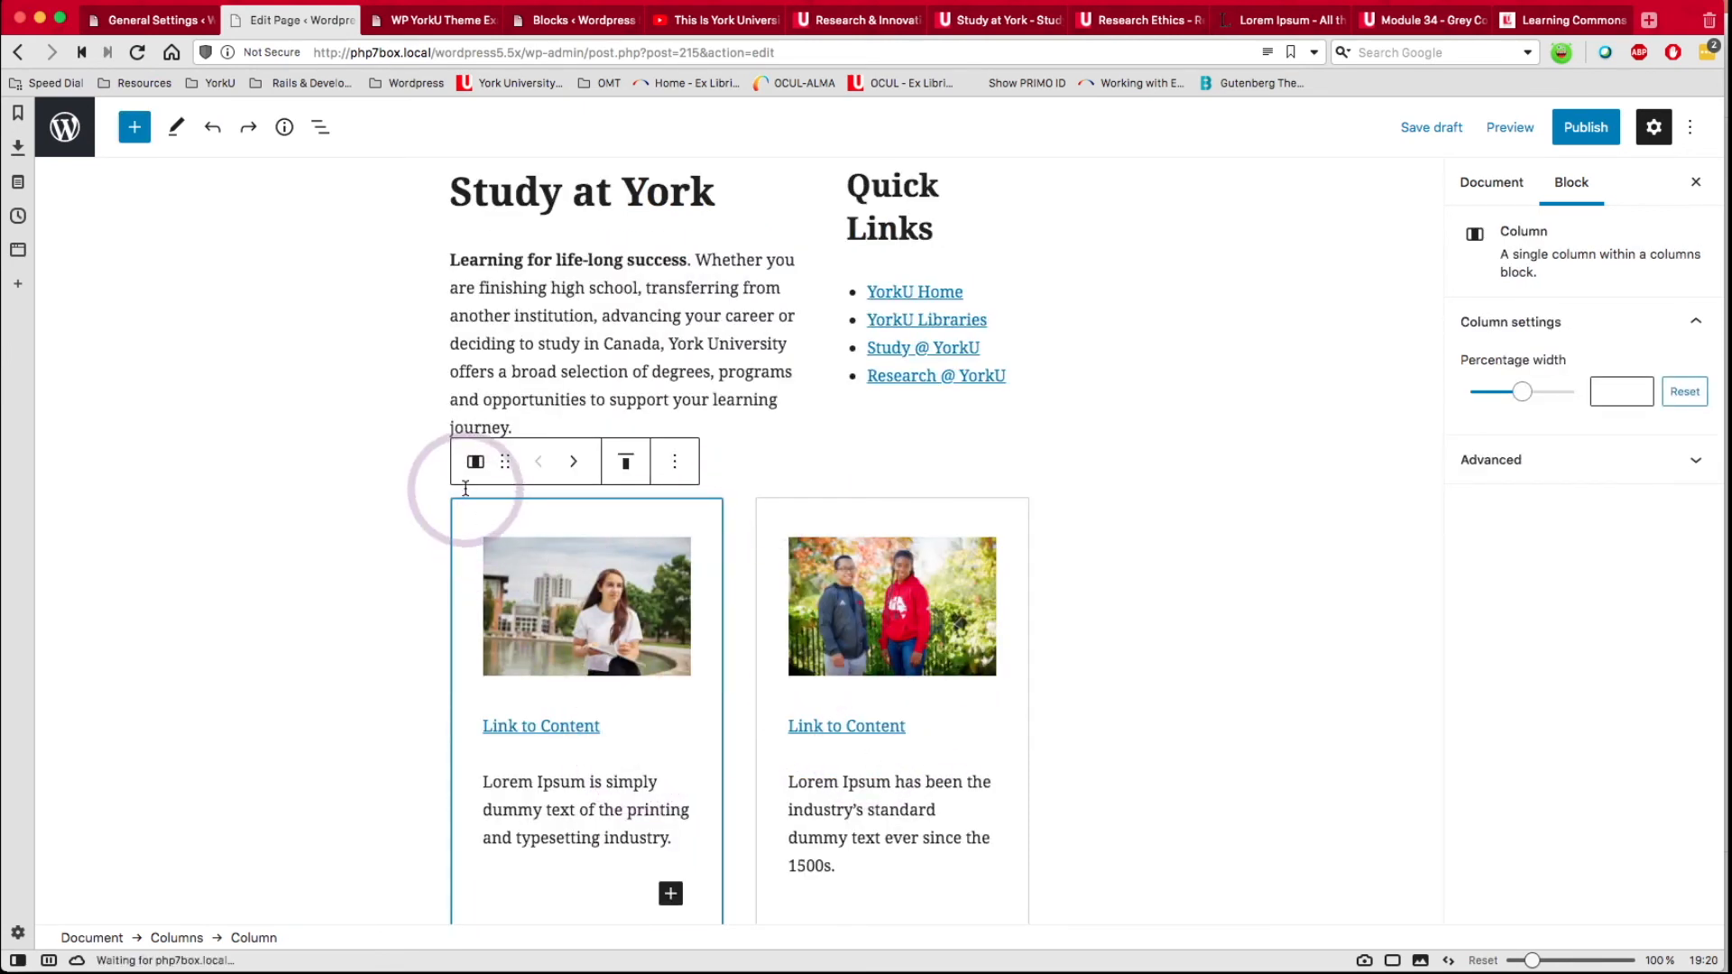
mouse_move(476, 467)
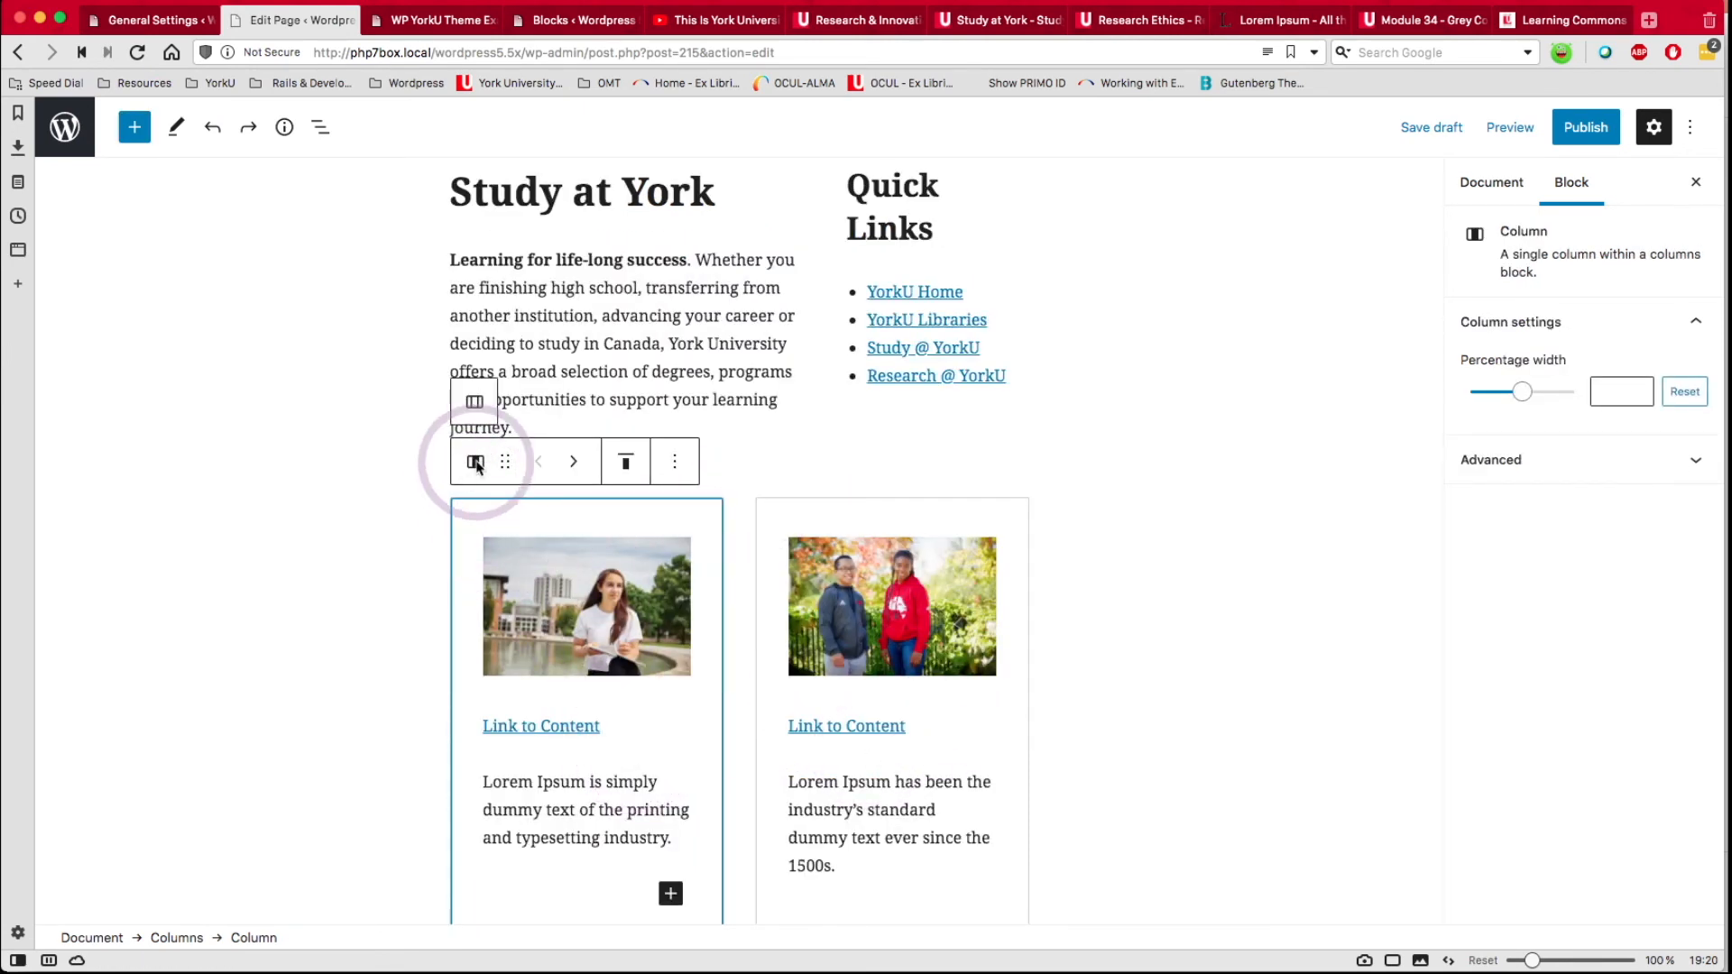
click(474, 403)
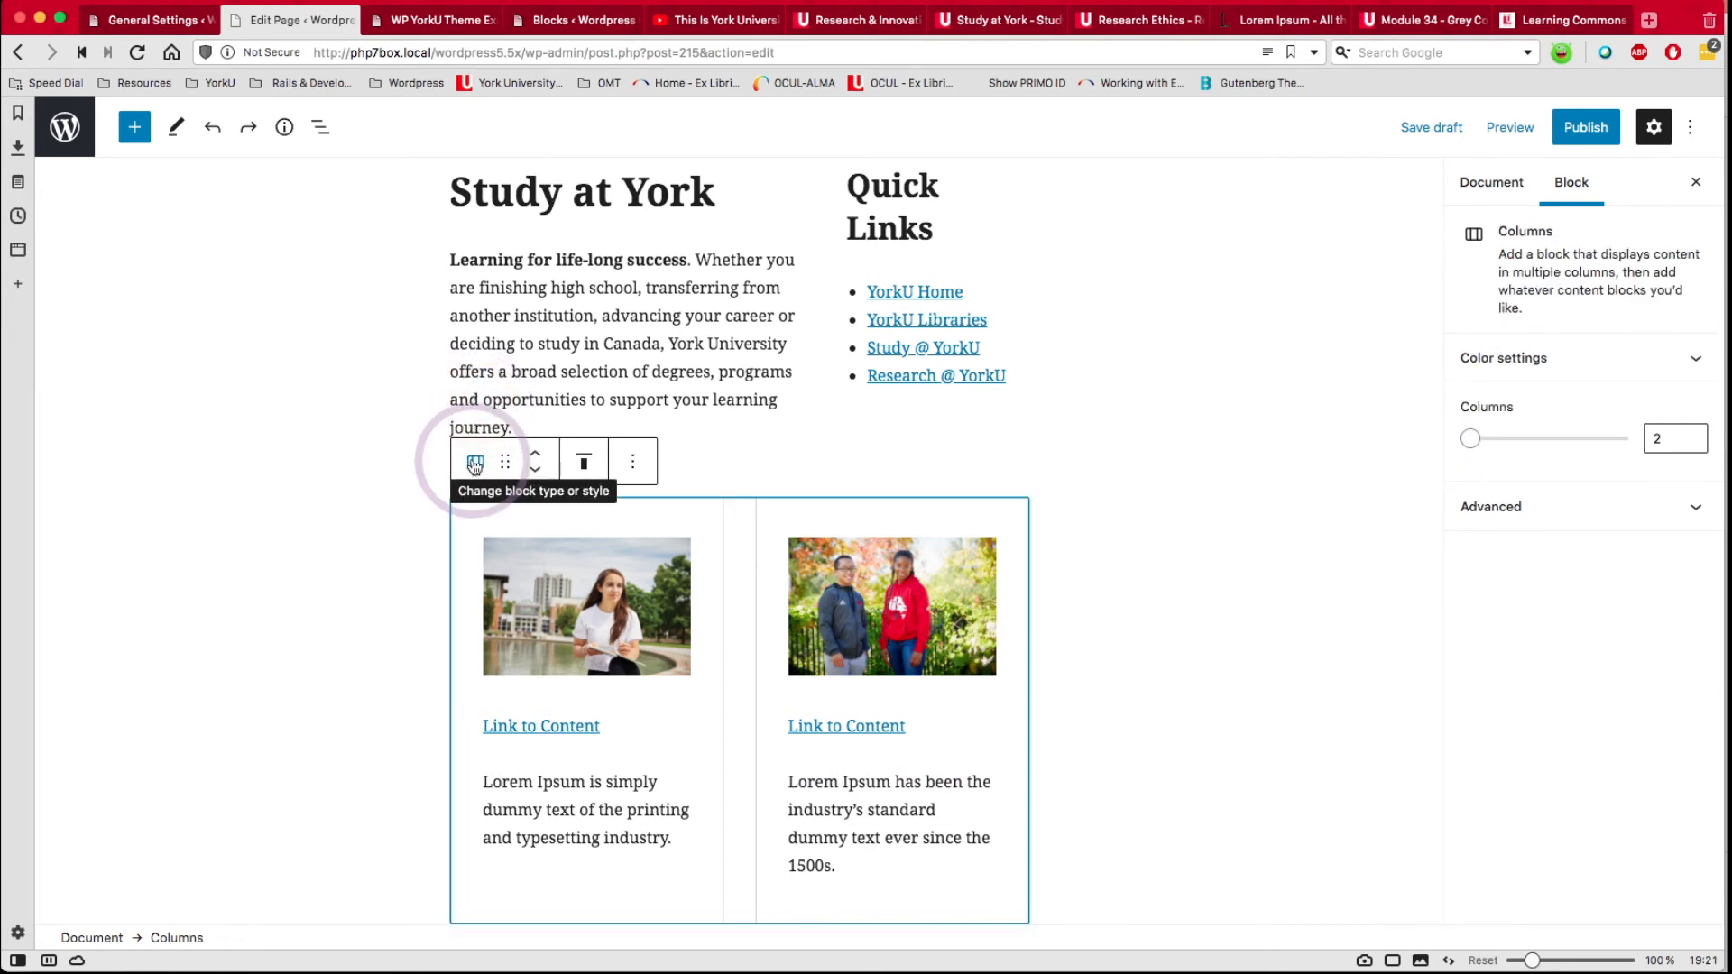
click(320, 136)
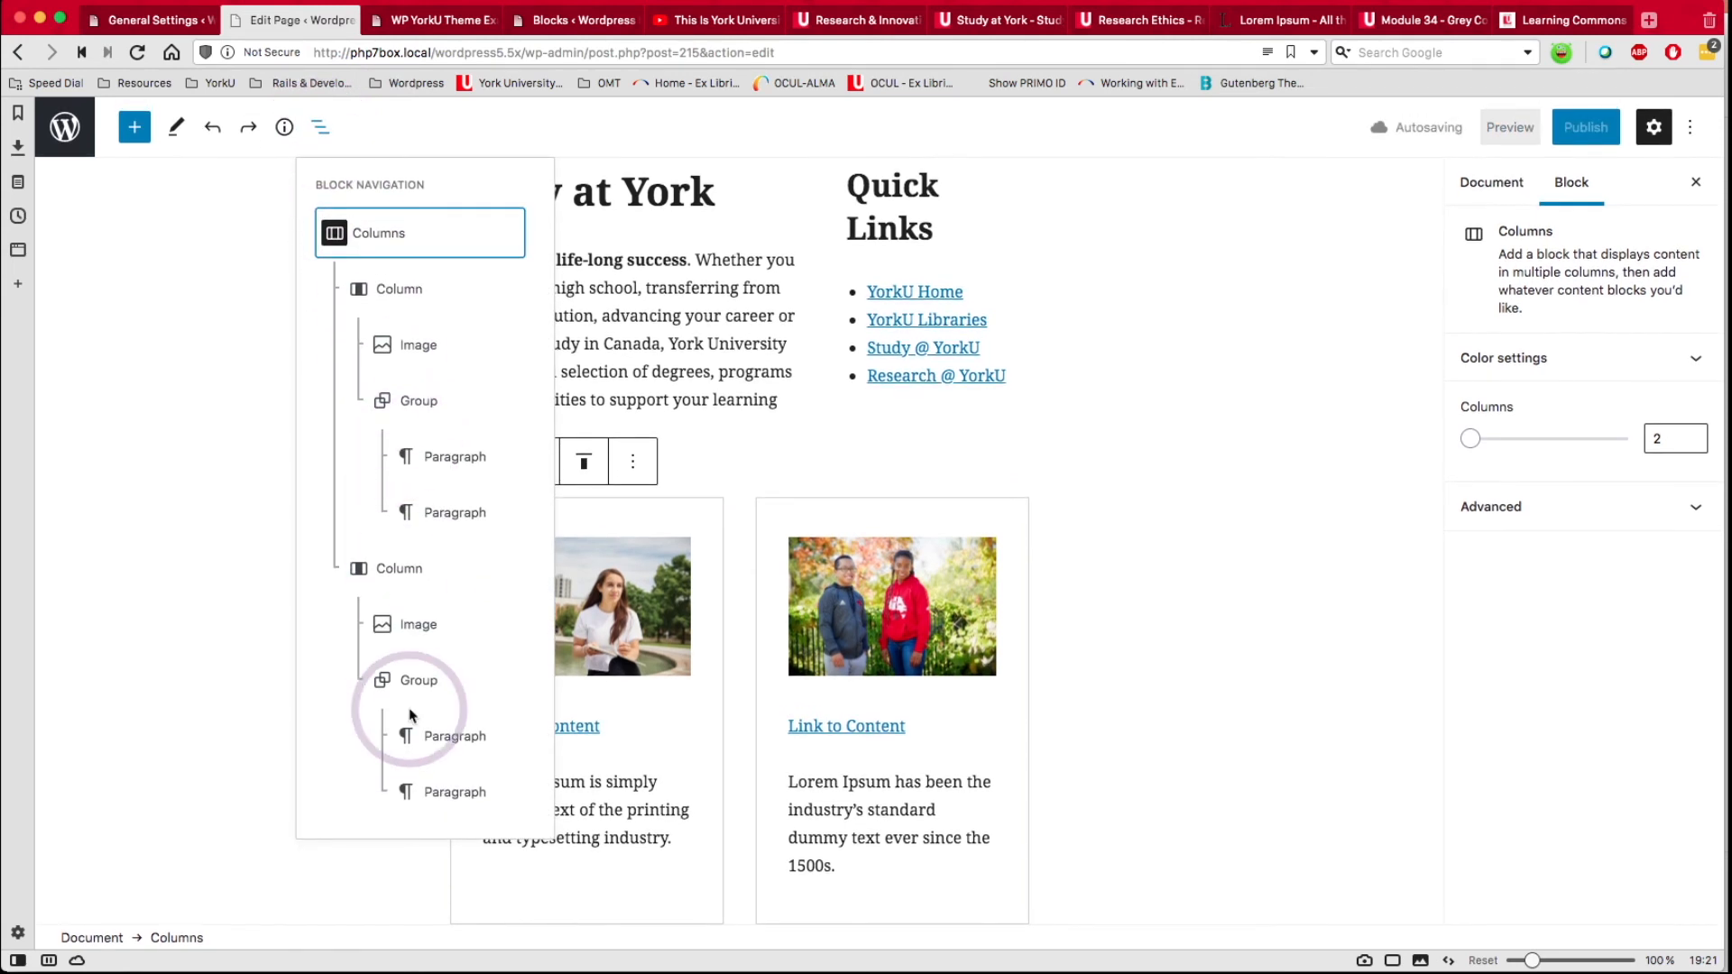
click(419, 691)
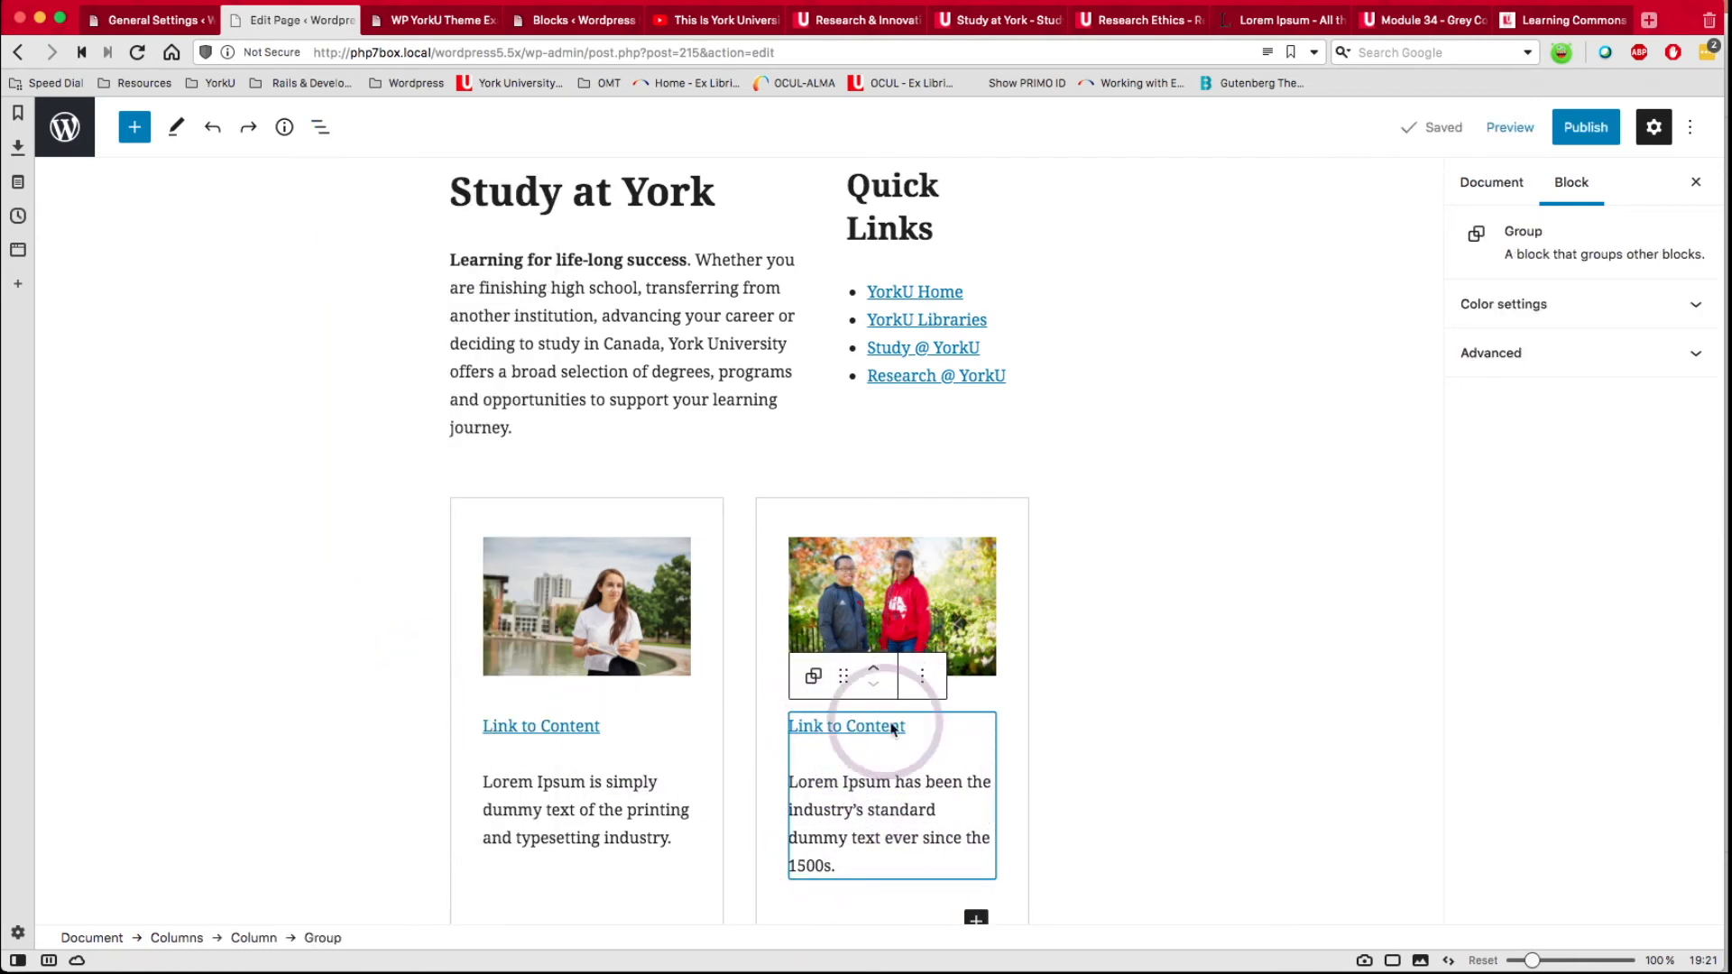
Select the parent Columns block around "Study at York" and "Quick Links" and examine its nested blocks.
scroll(458, 518, up, 3)
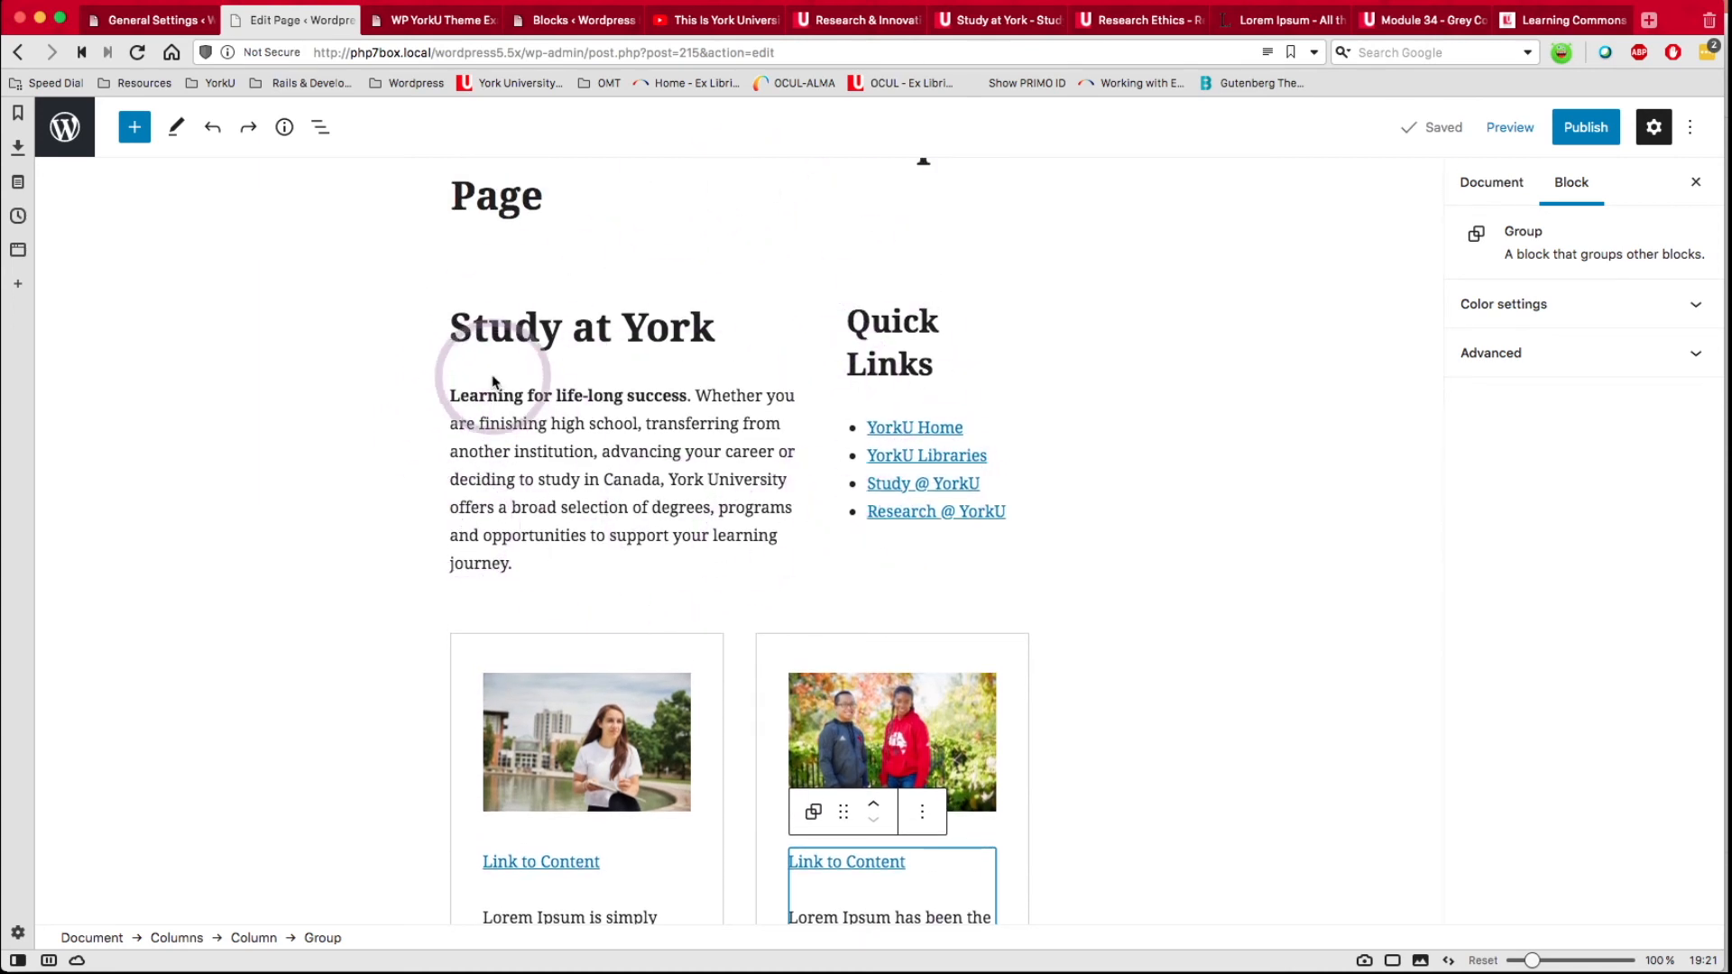
click(473, 332)
mouse_move(468, 252)
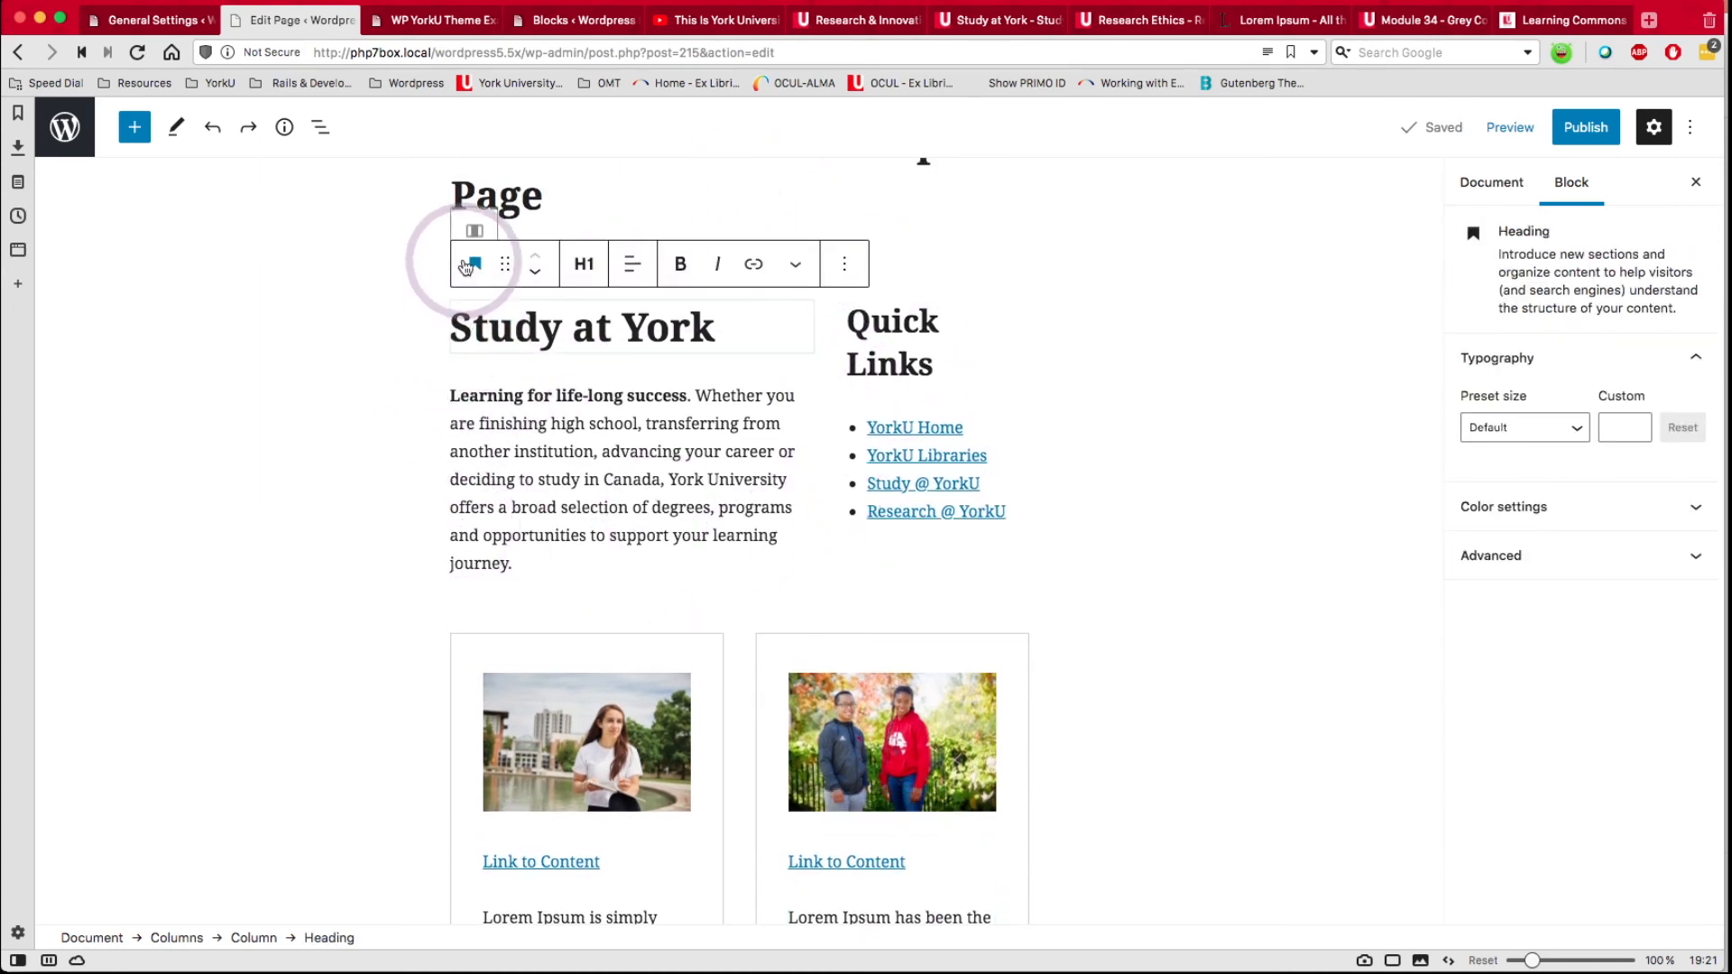
click(467, 210)
mouse_move(476, 238)
click(474, 181)
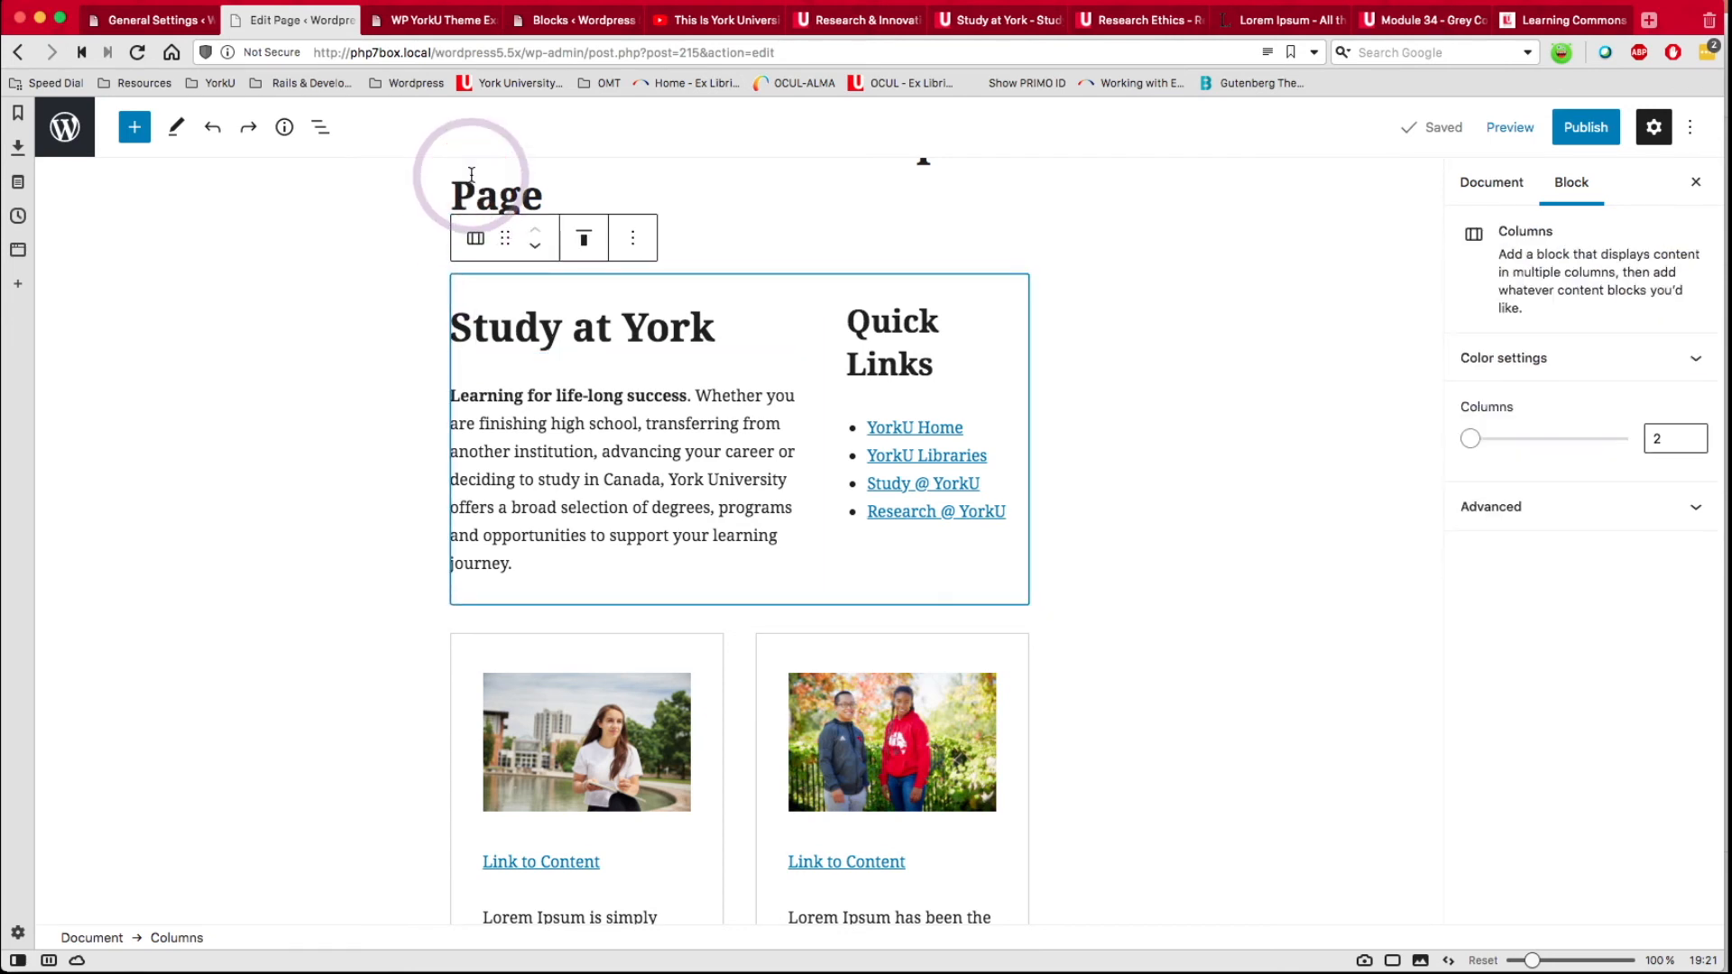
click(322, 126)
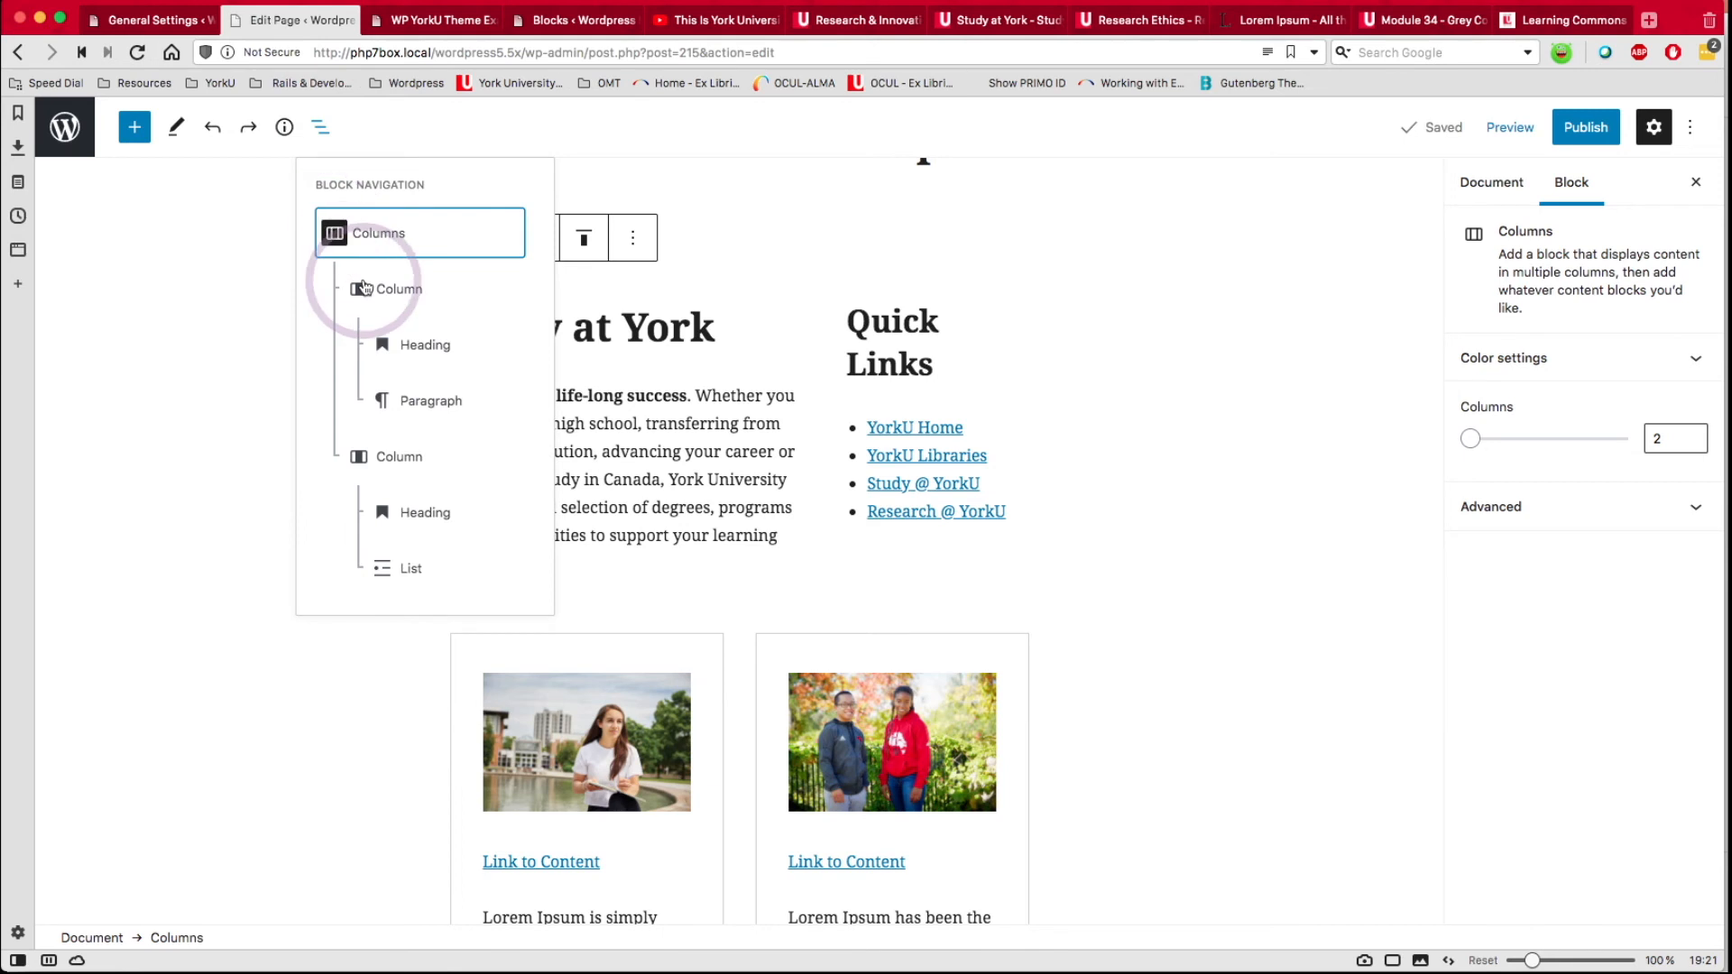
click(321, 127)
Transform the "Study at York" Columns block into a Group and check the Columns block nested inside it.
click(475, 239)
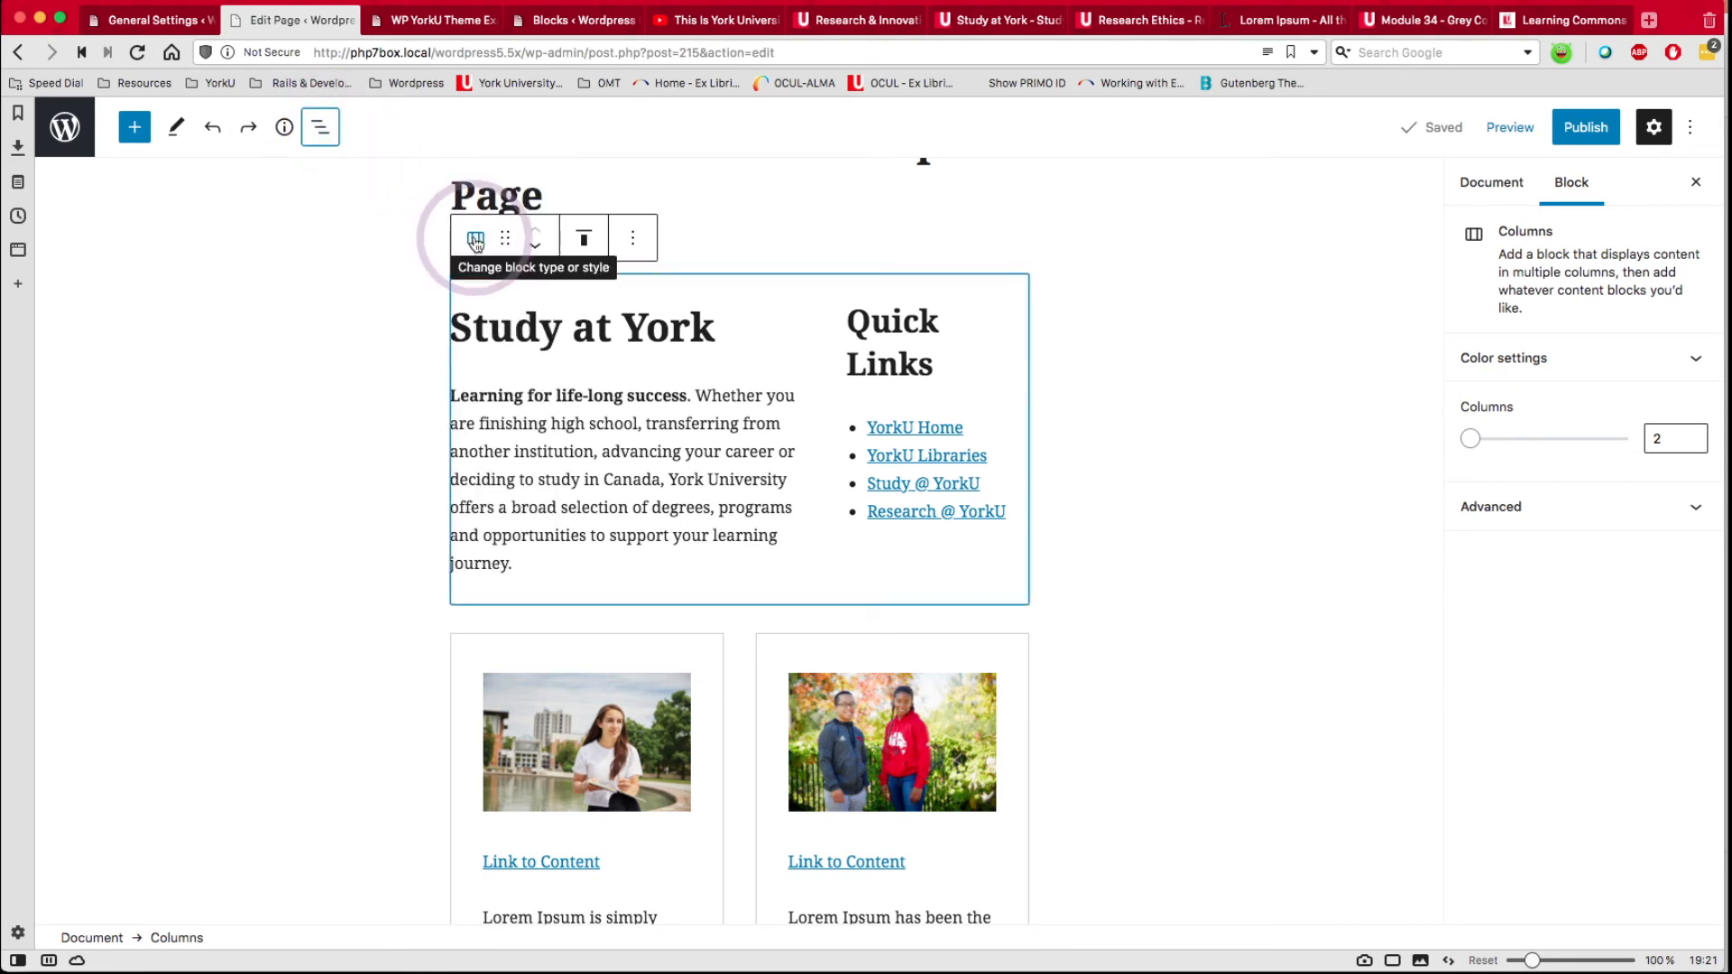
click(508, 336)
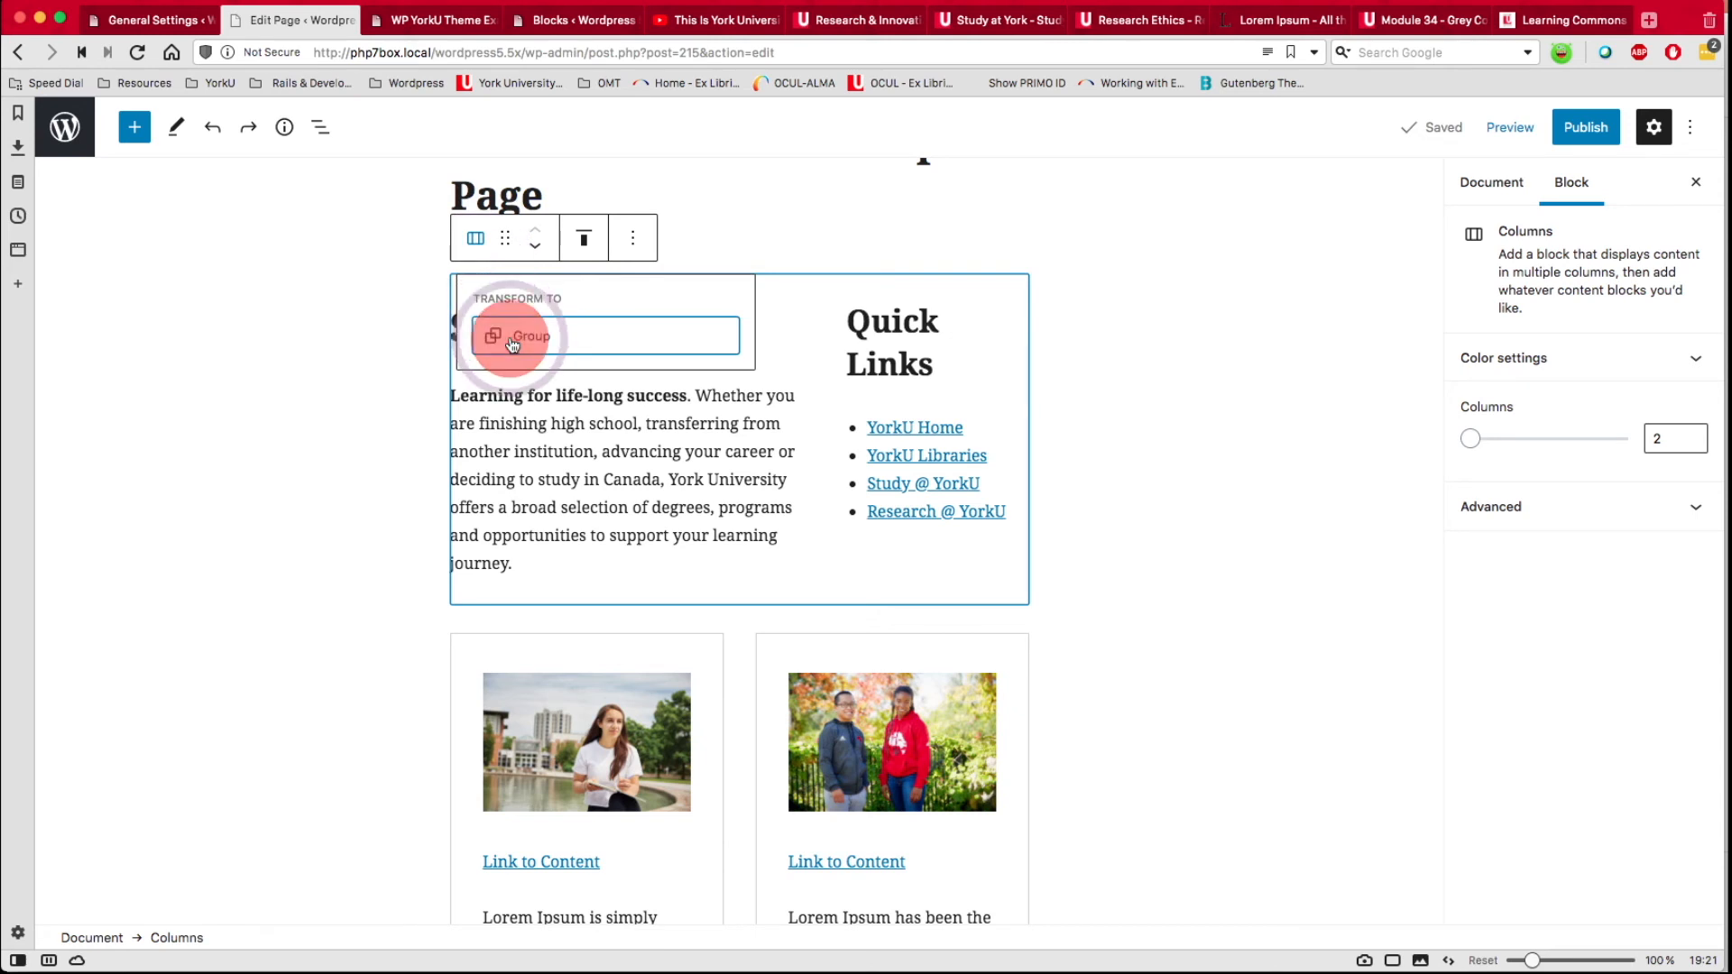
click(320, 133)
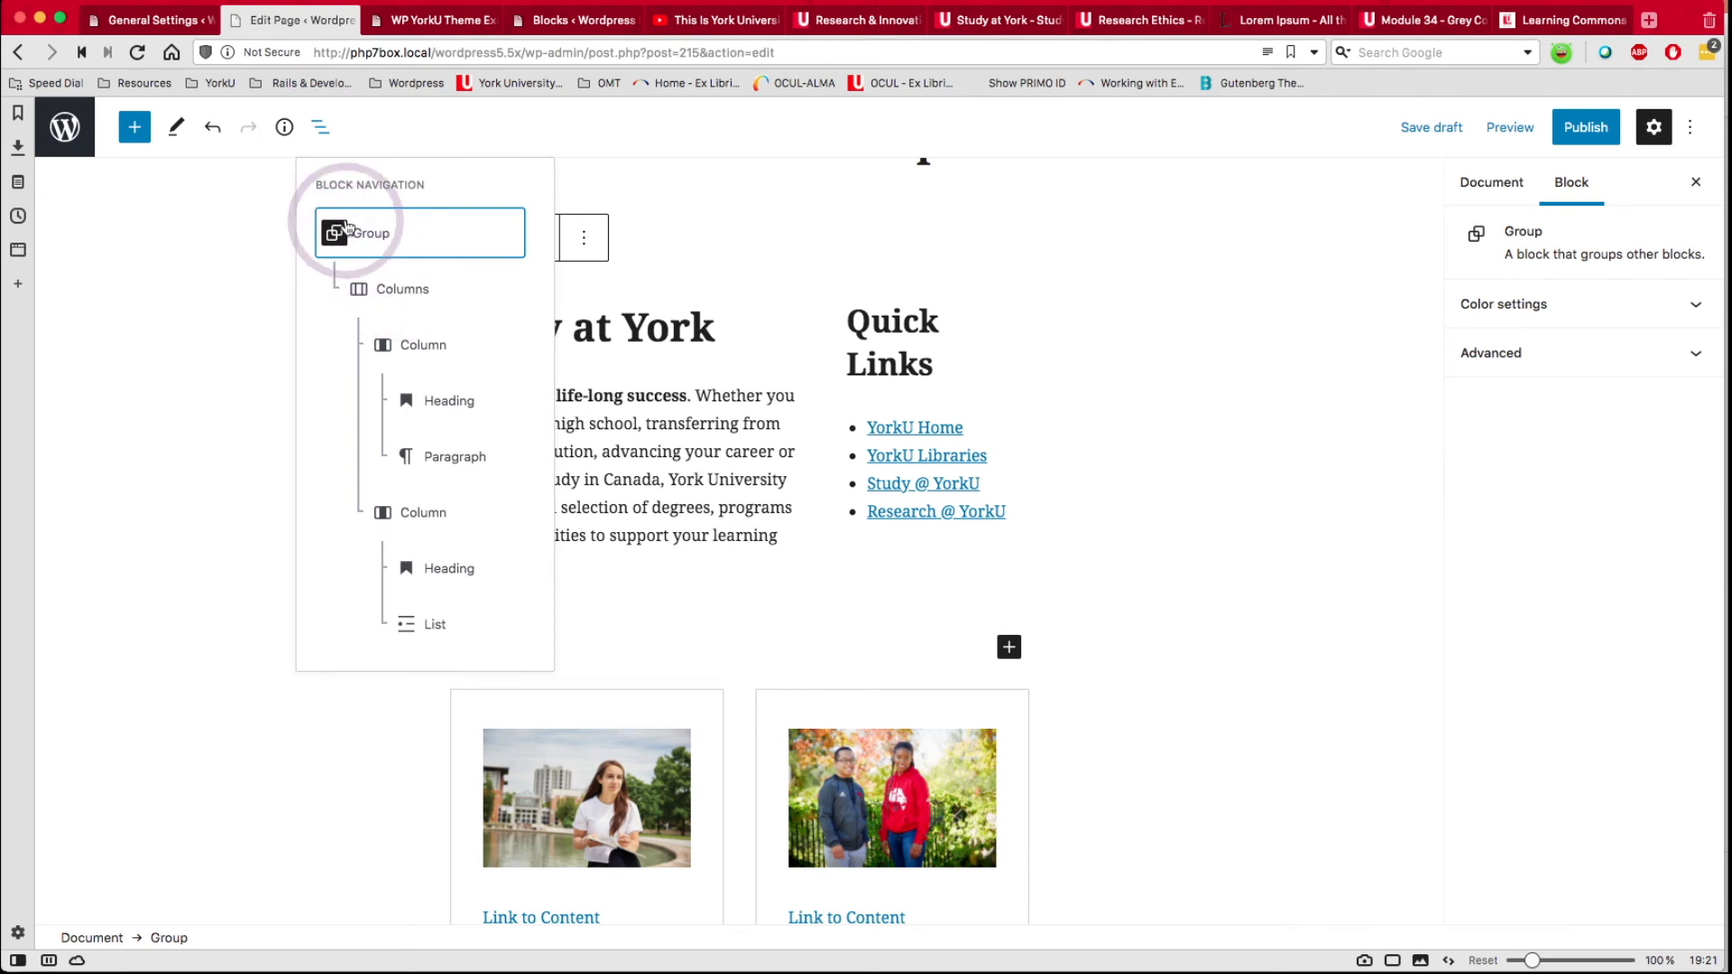
click(395, 290)
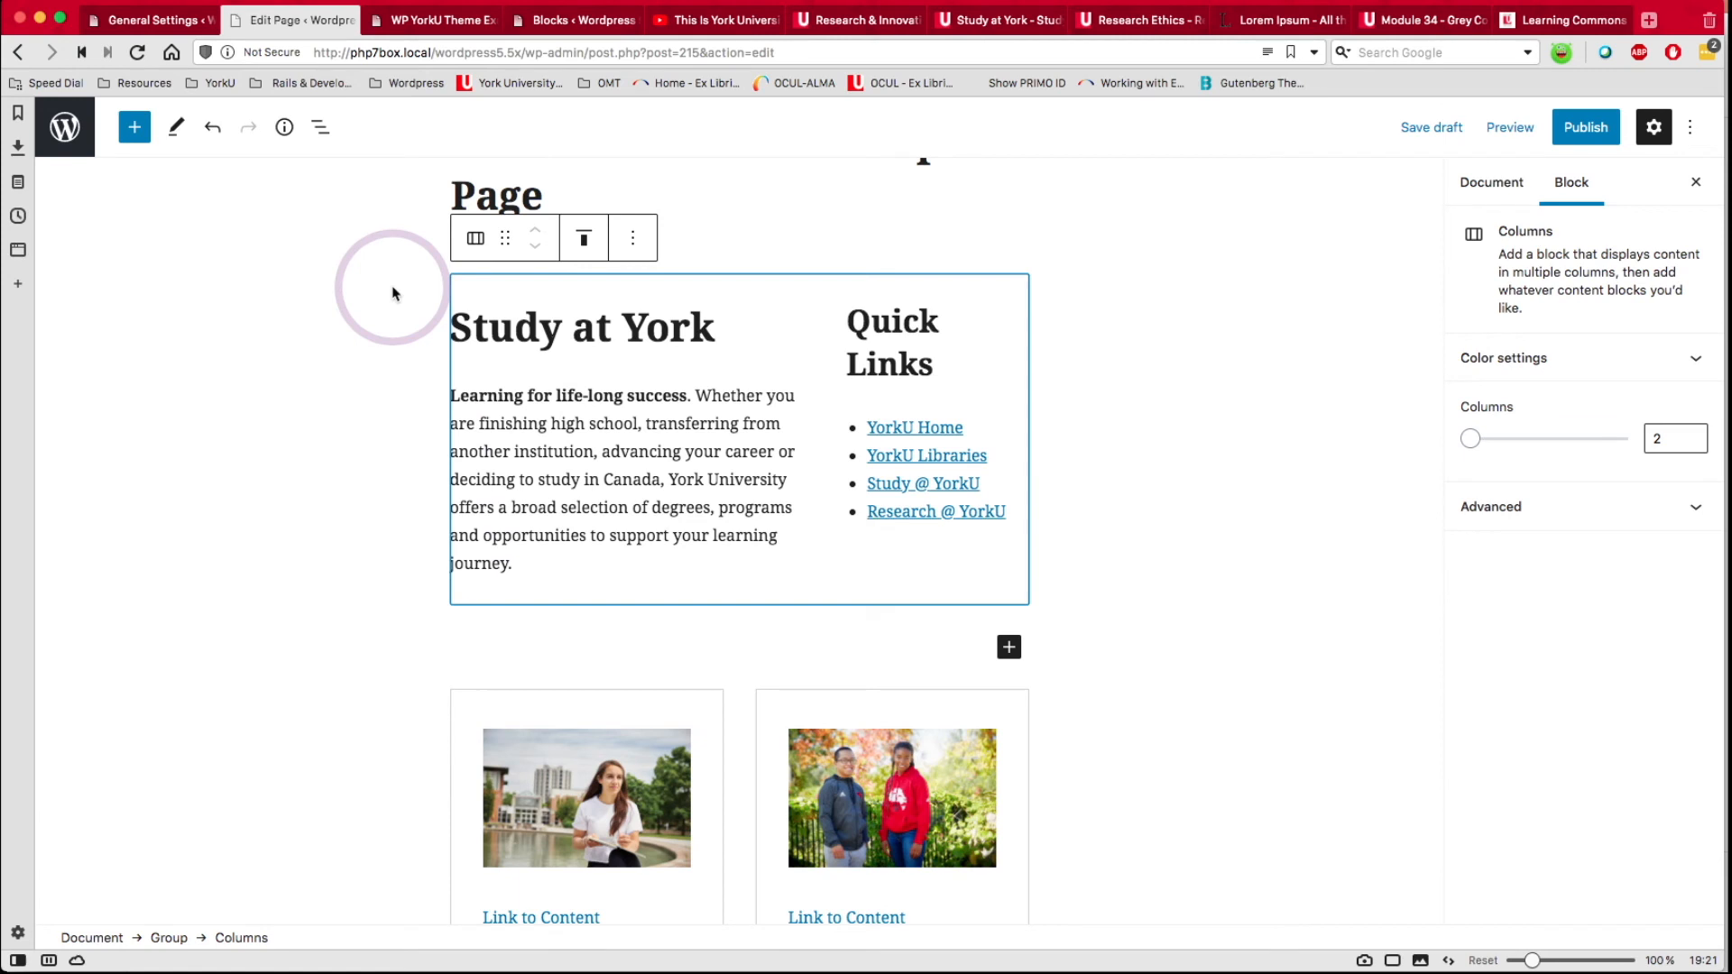
Select the outer "Study at York" Group, move it below the image cards, and return it to its original place.
click(536, 252)
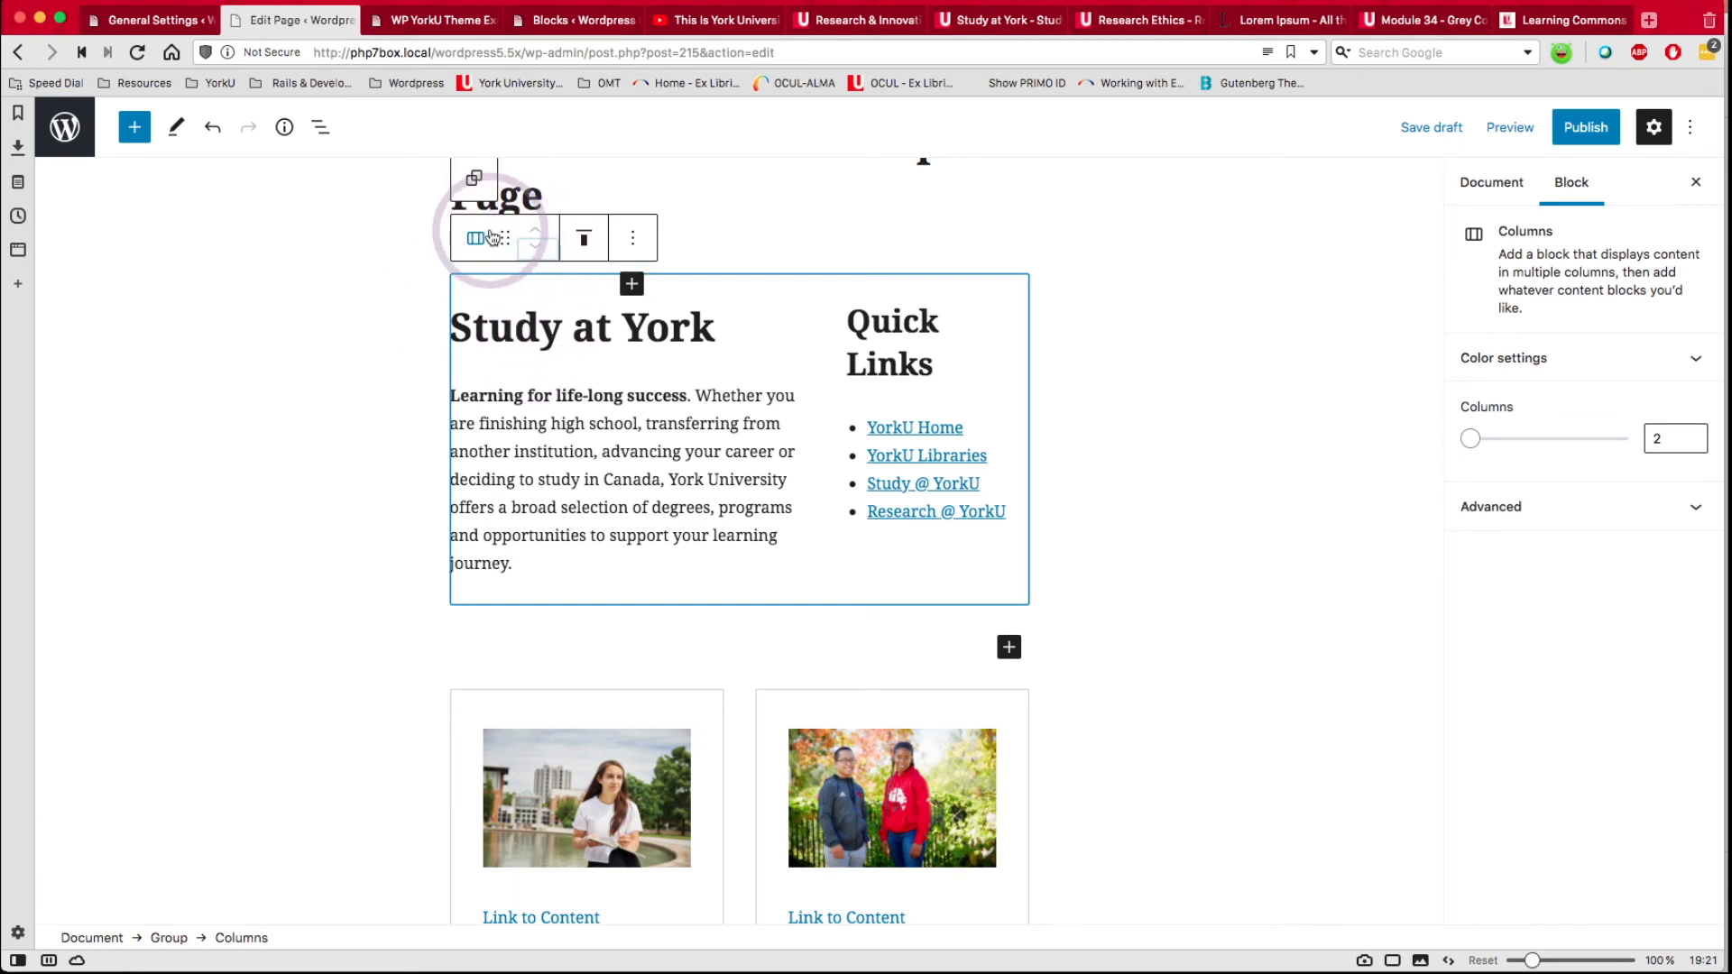
click(474, 177)
click(537, 240)
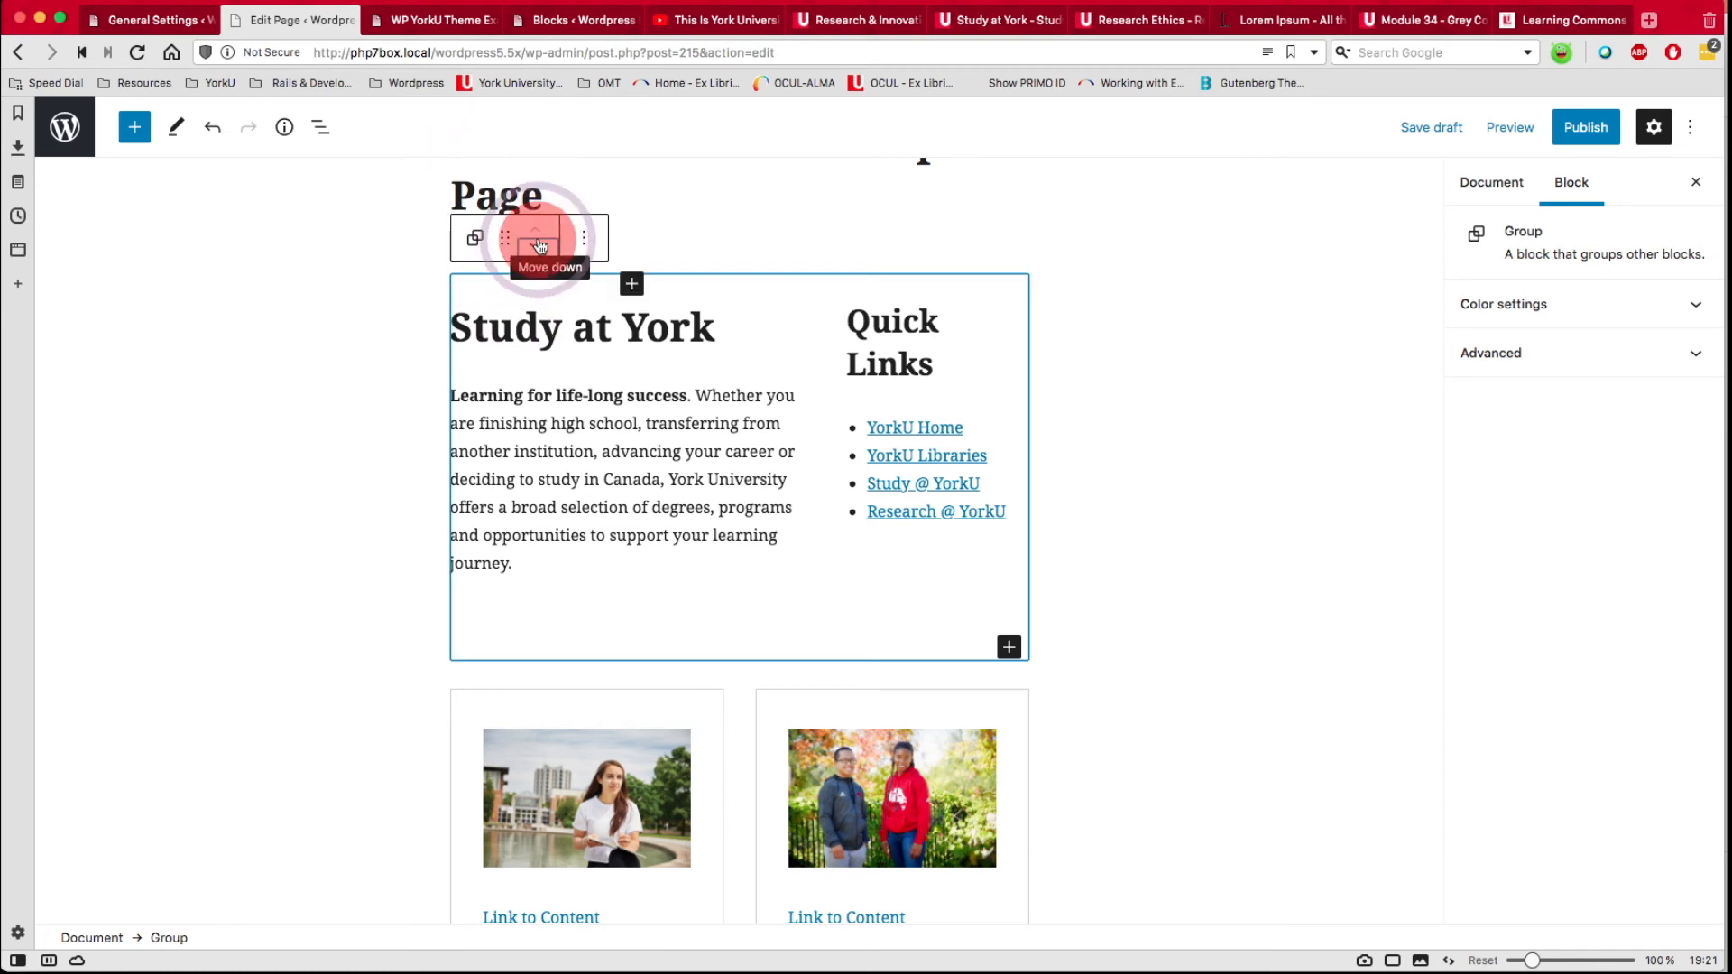
click(538, 243)
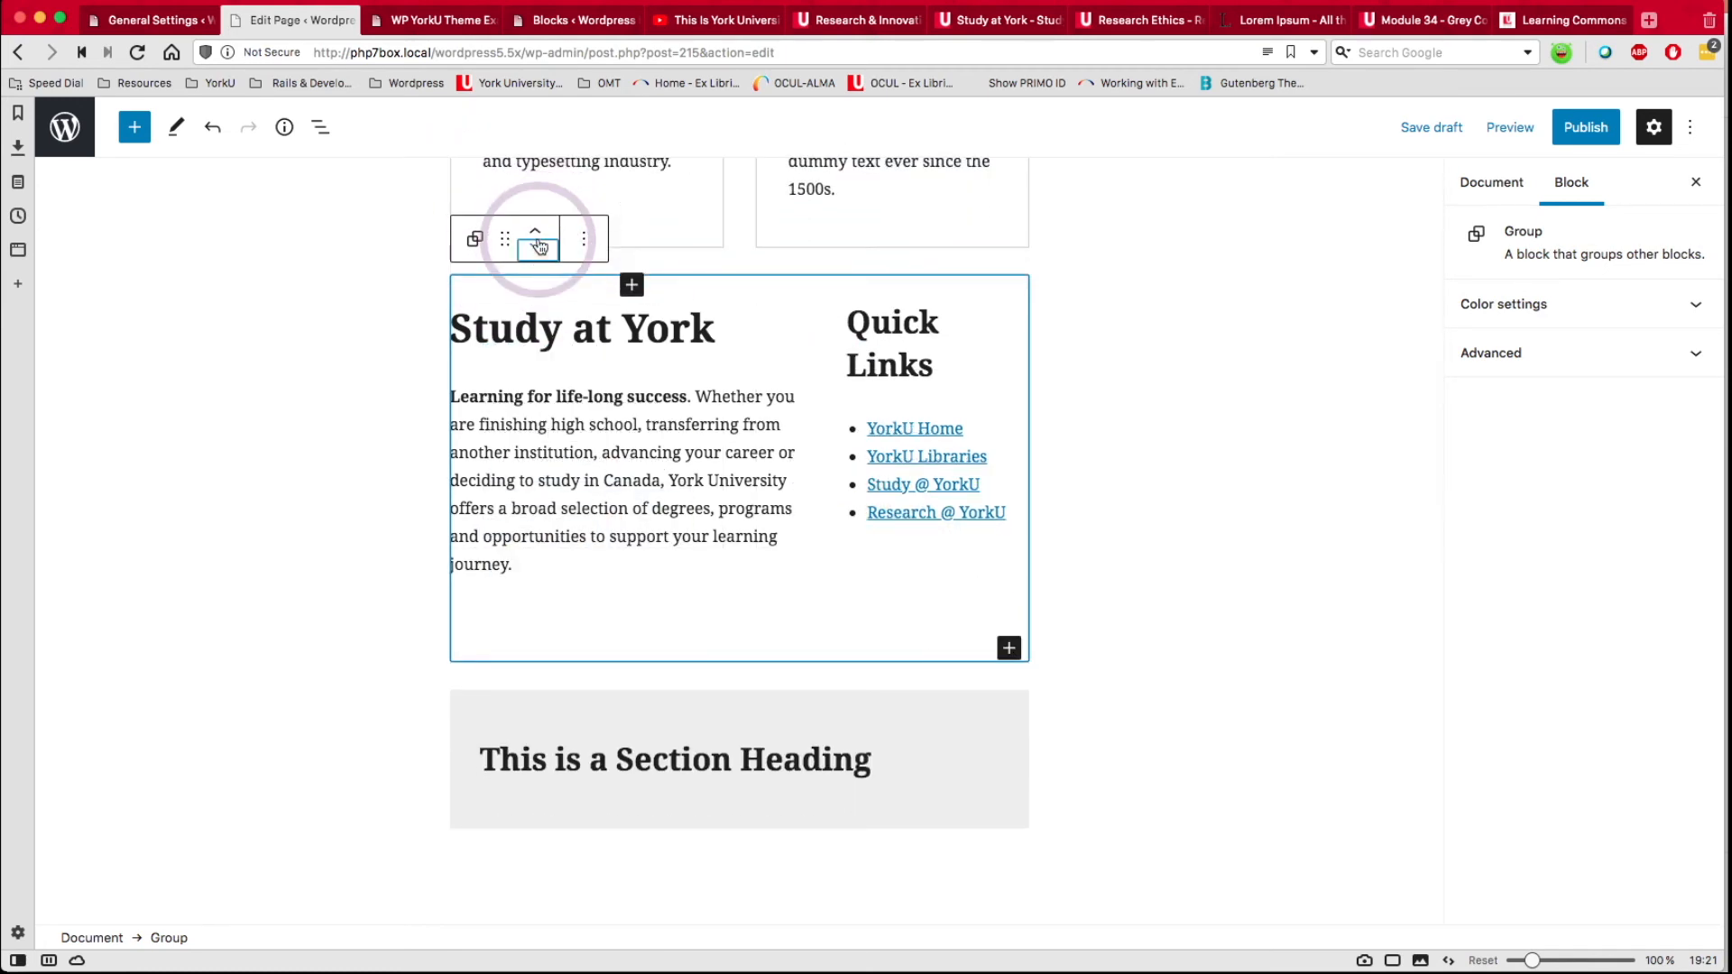
click(539, 243)
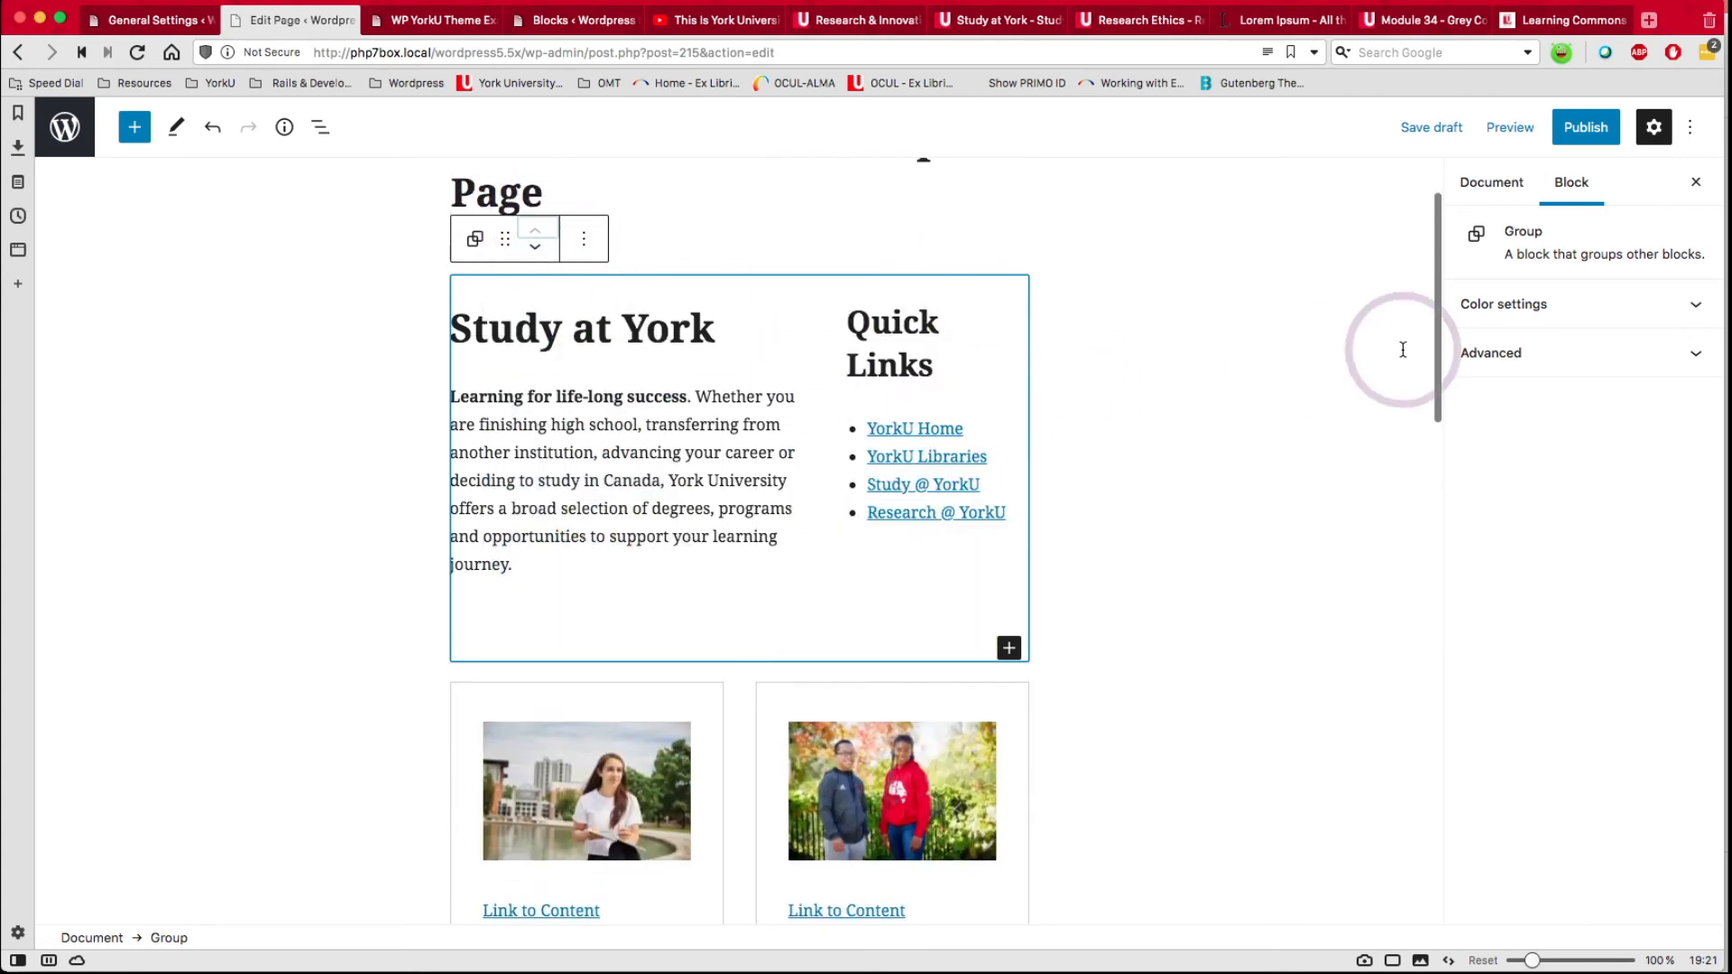
Try light blue and several greys as the Group's solid background color, ending with the lightest grey.
click(1509, 307)
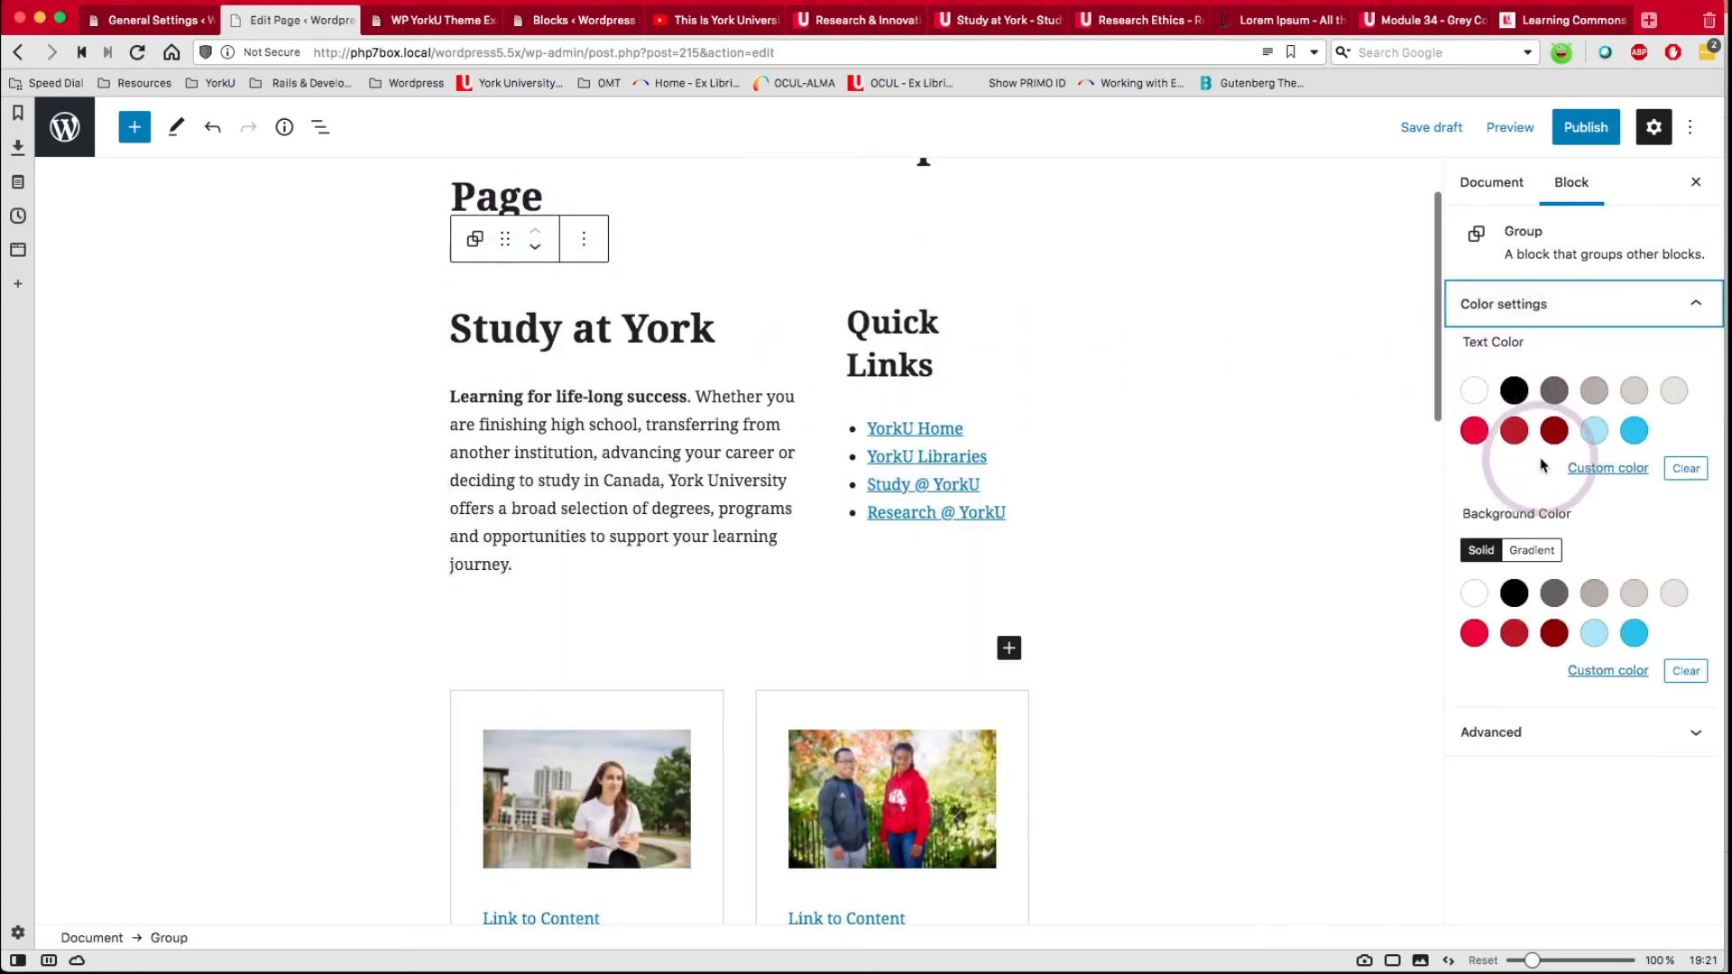
click(1594, 633)
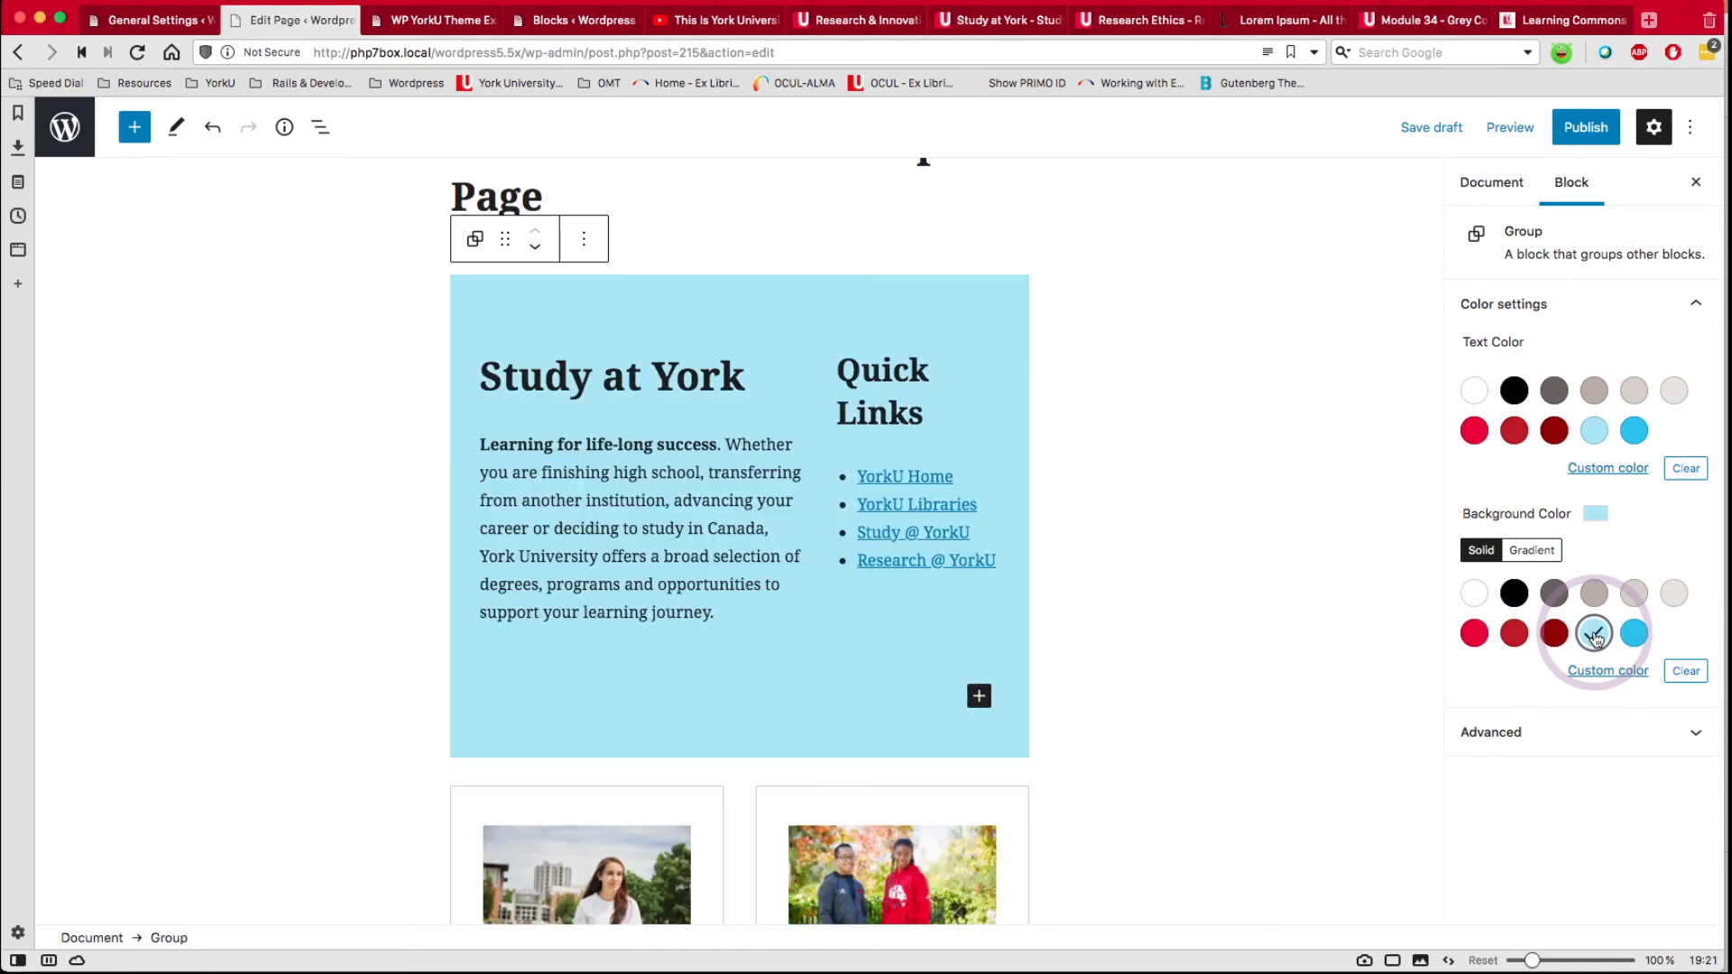
click(1674, 593)
click(1595, 594)
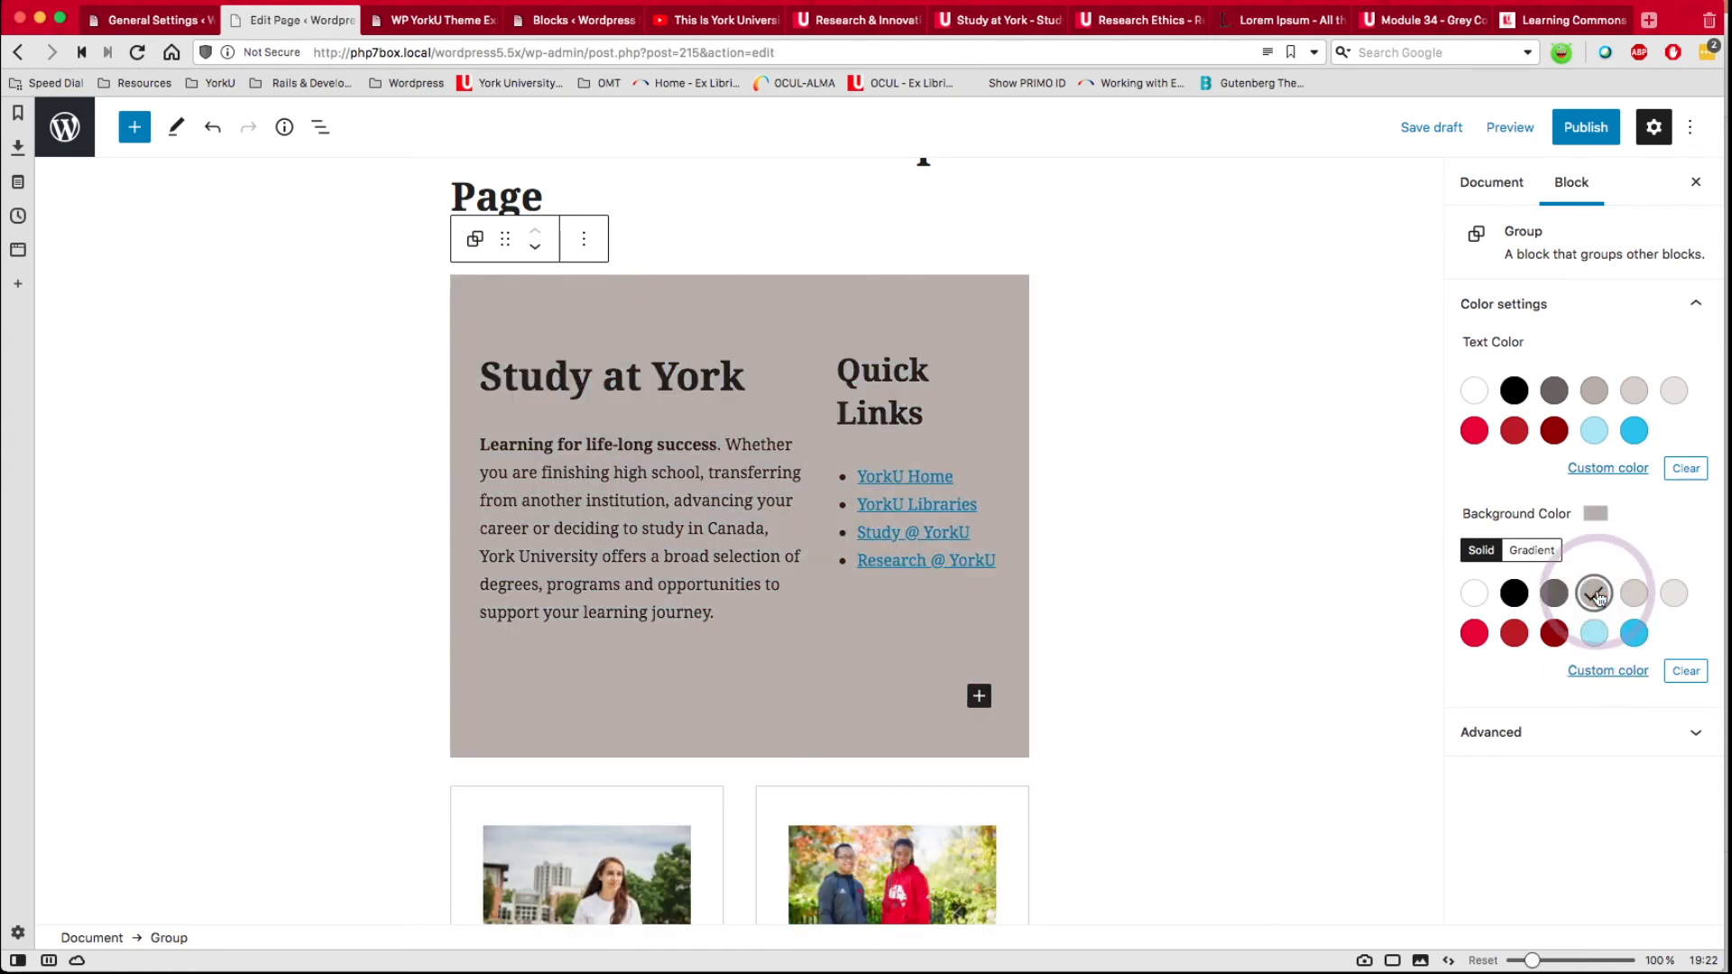
click(1634, 592)
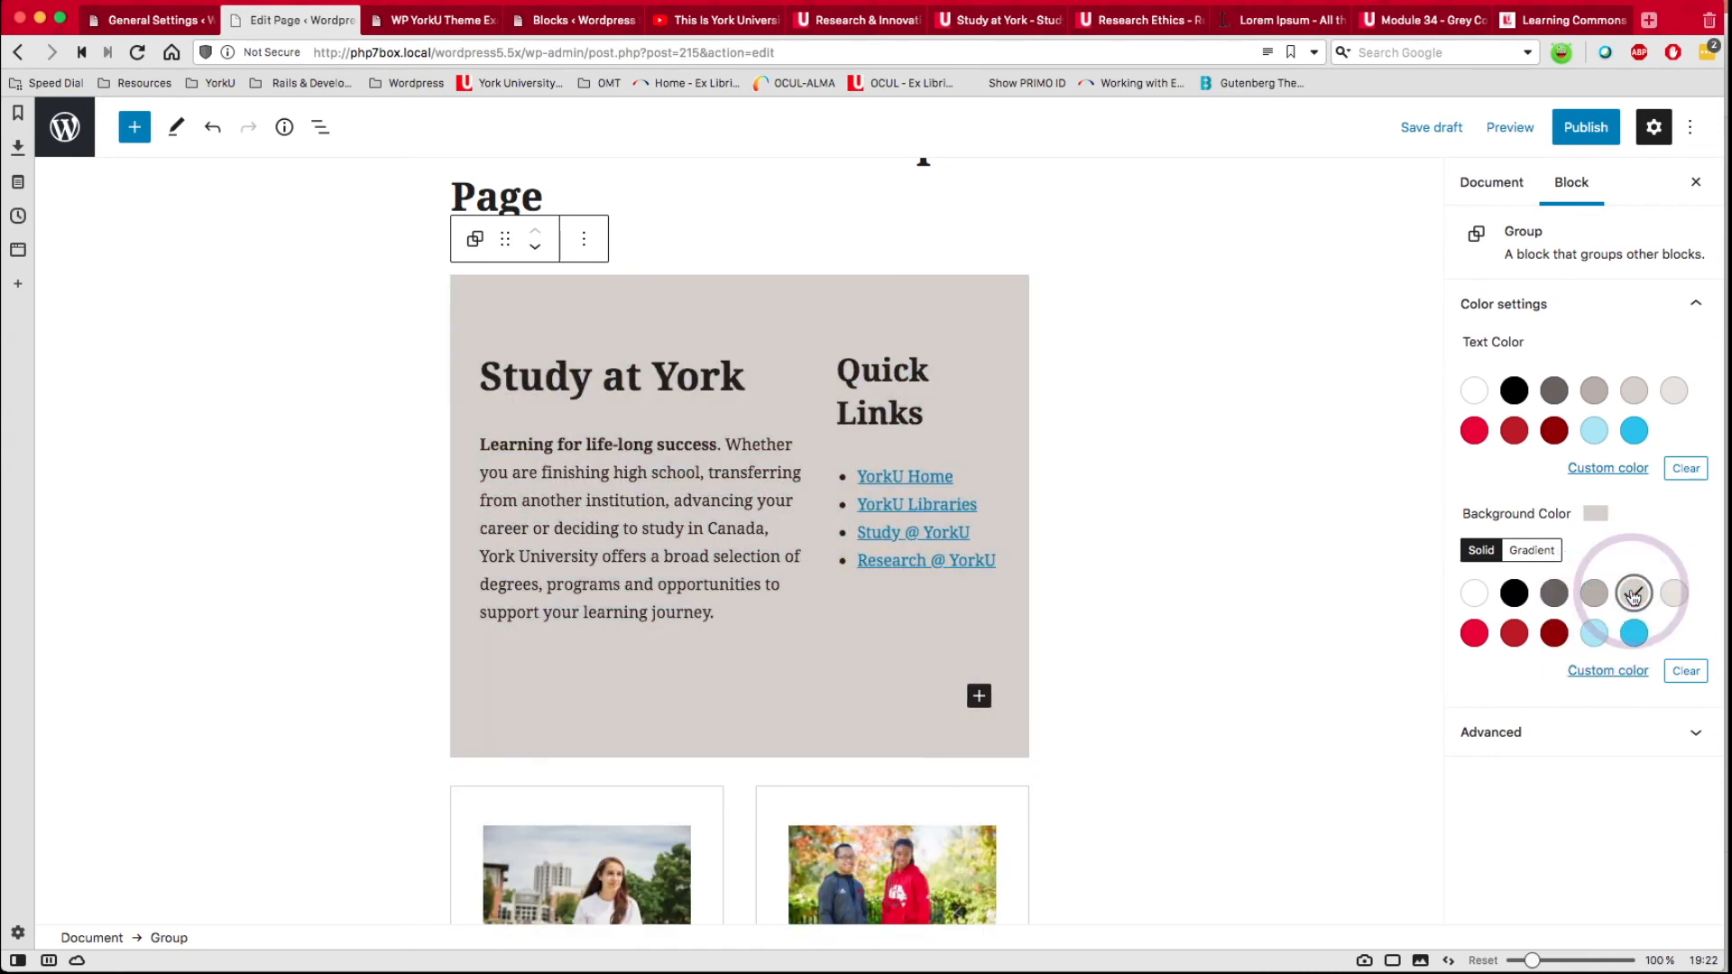
click(1683, 599)
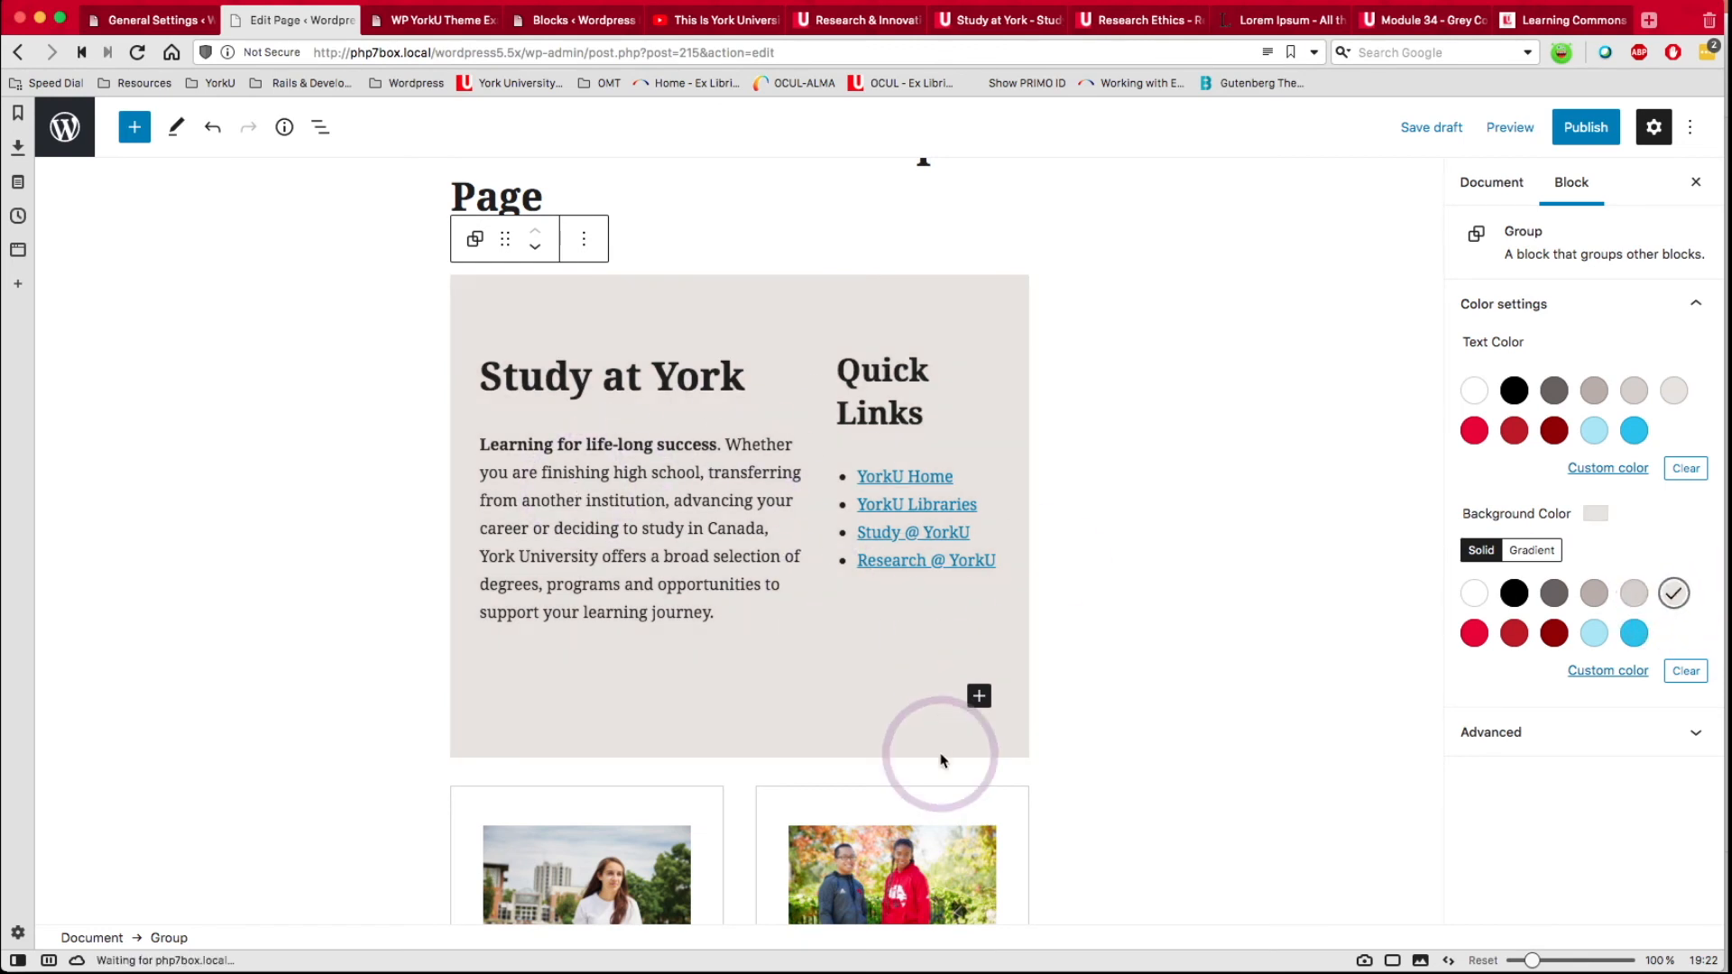
Select the two-card Columns block below the Group and move it into the "Study at York" column, beneath the paragraph.
scroll(668, 694, down, 5)
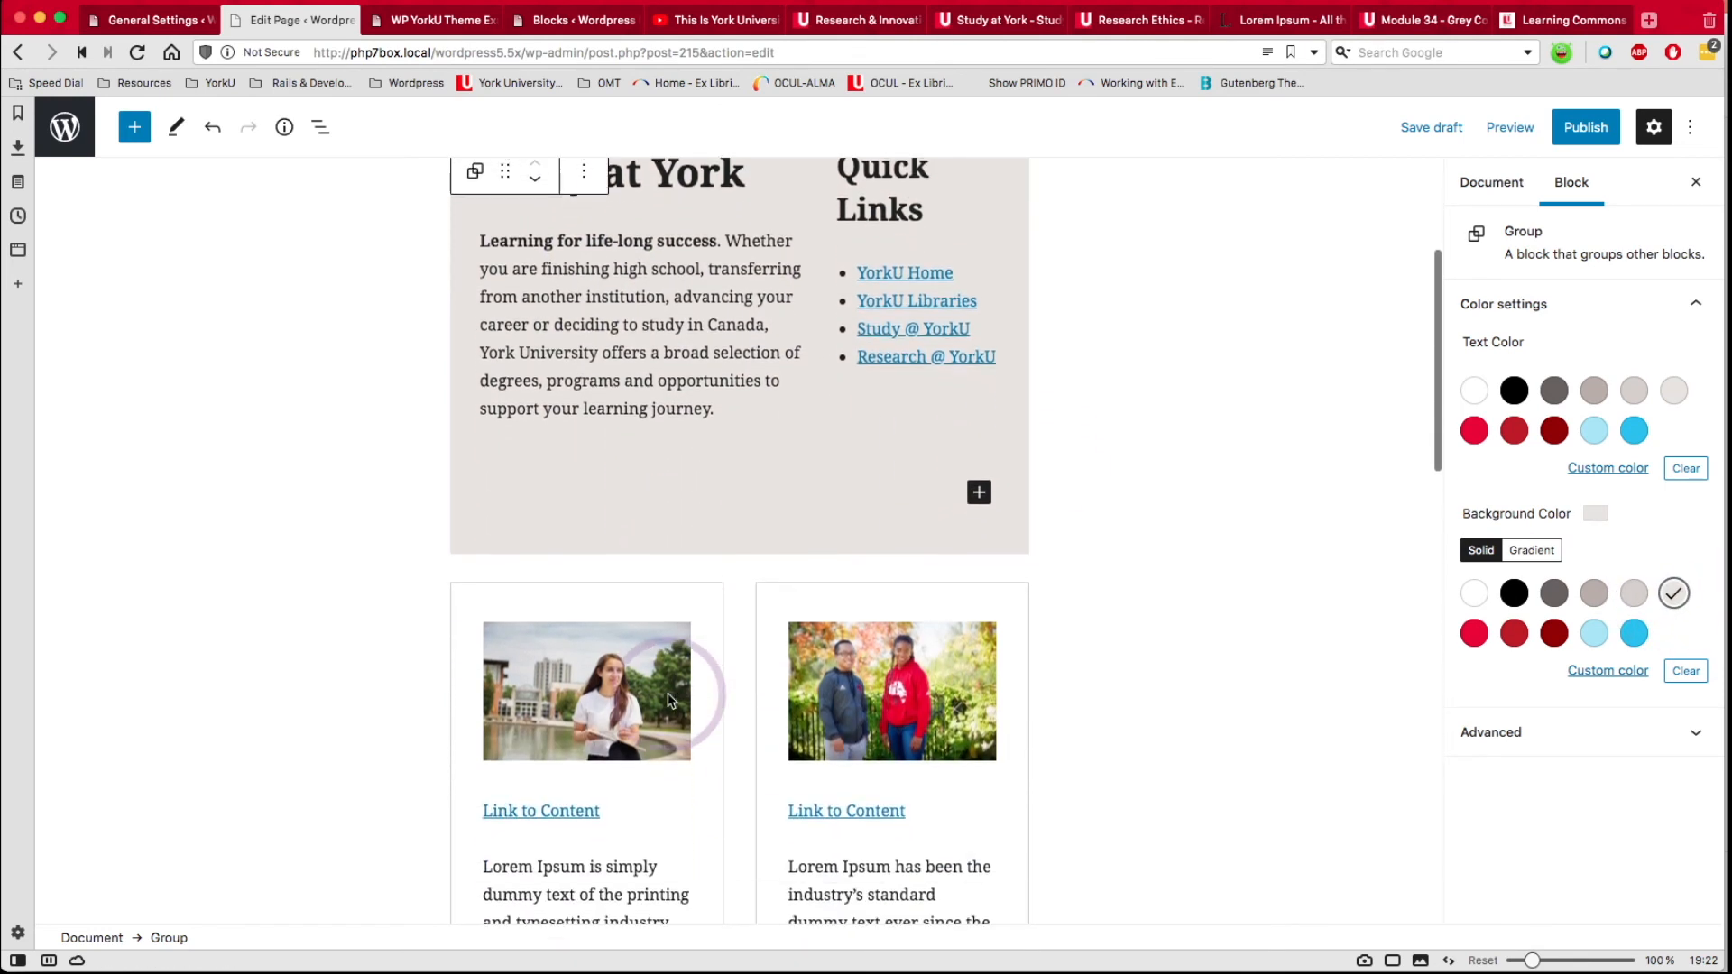
click(561, 593)
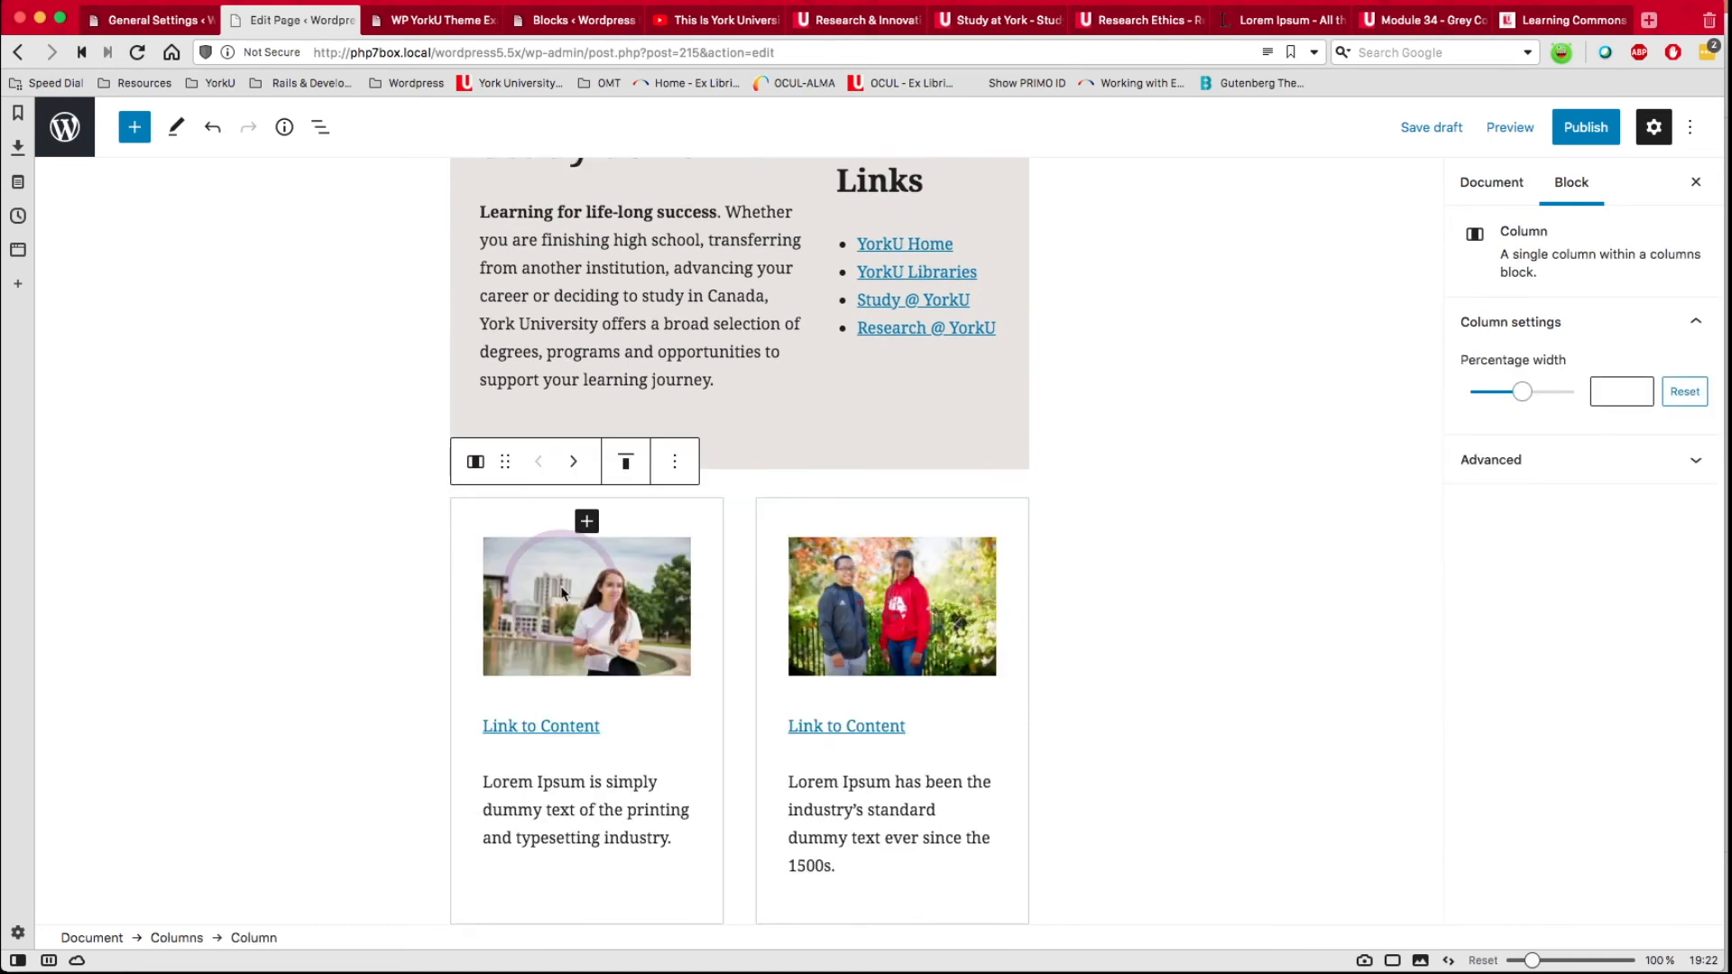
click(499, 547)
mouse_move(475, 458)
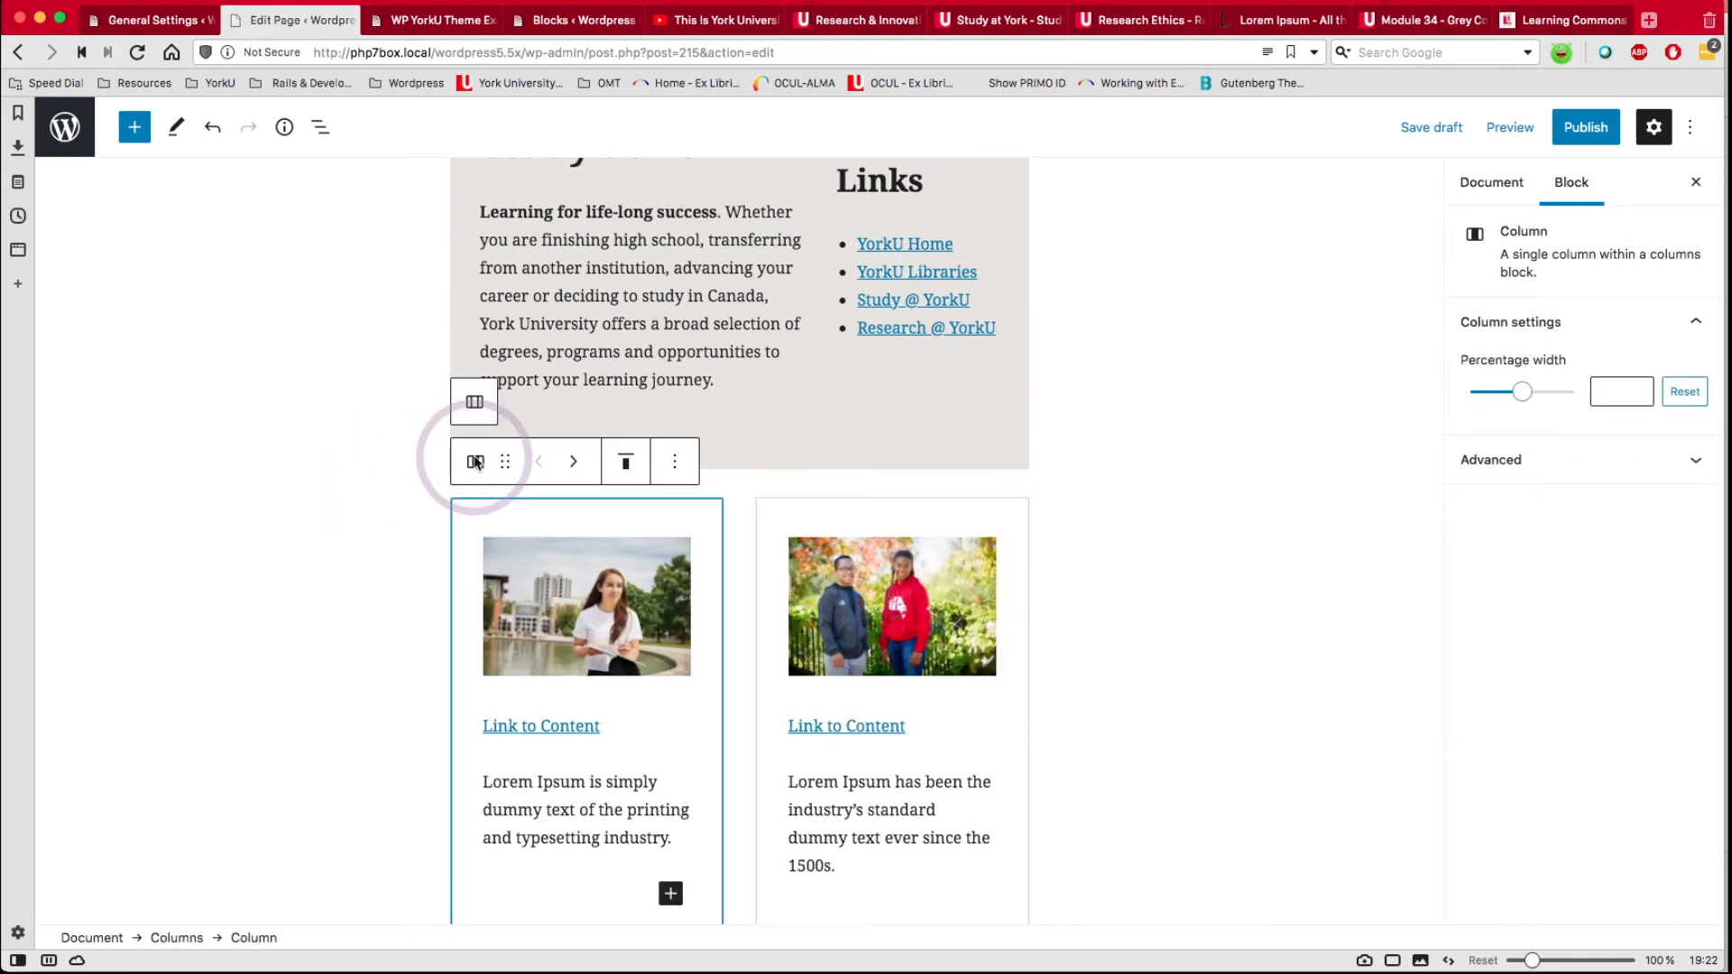
click(477, 404)
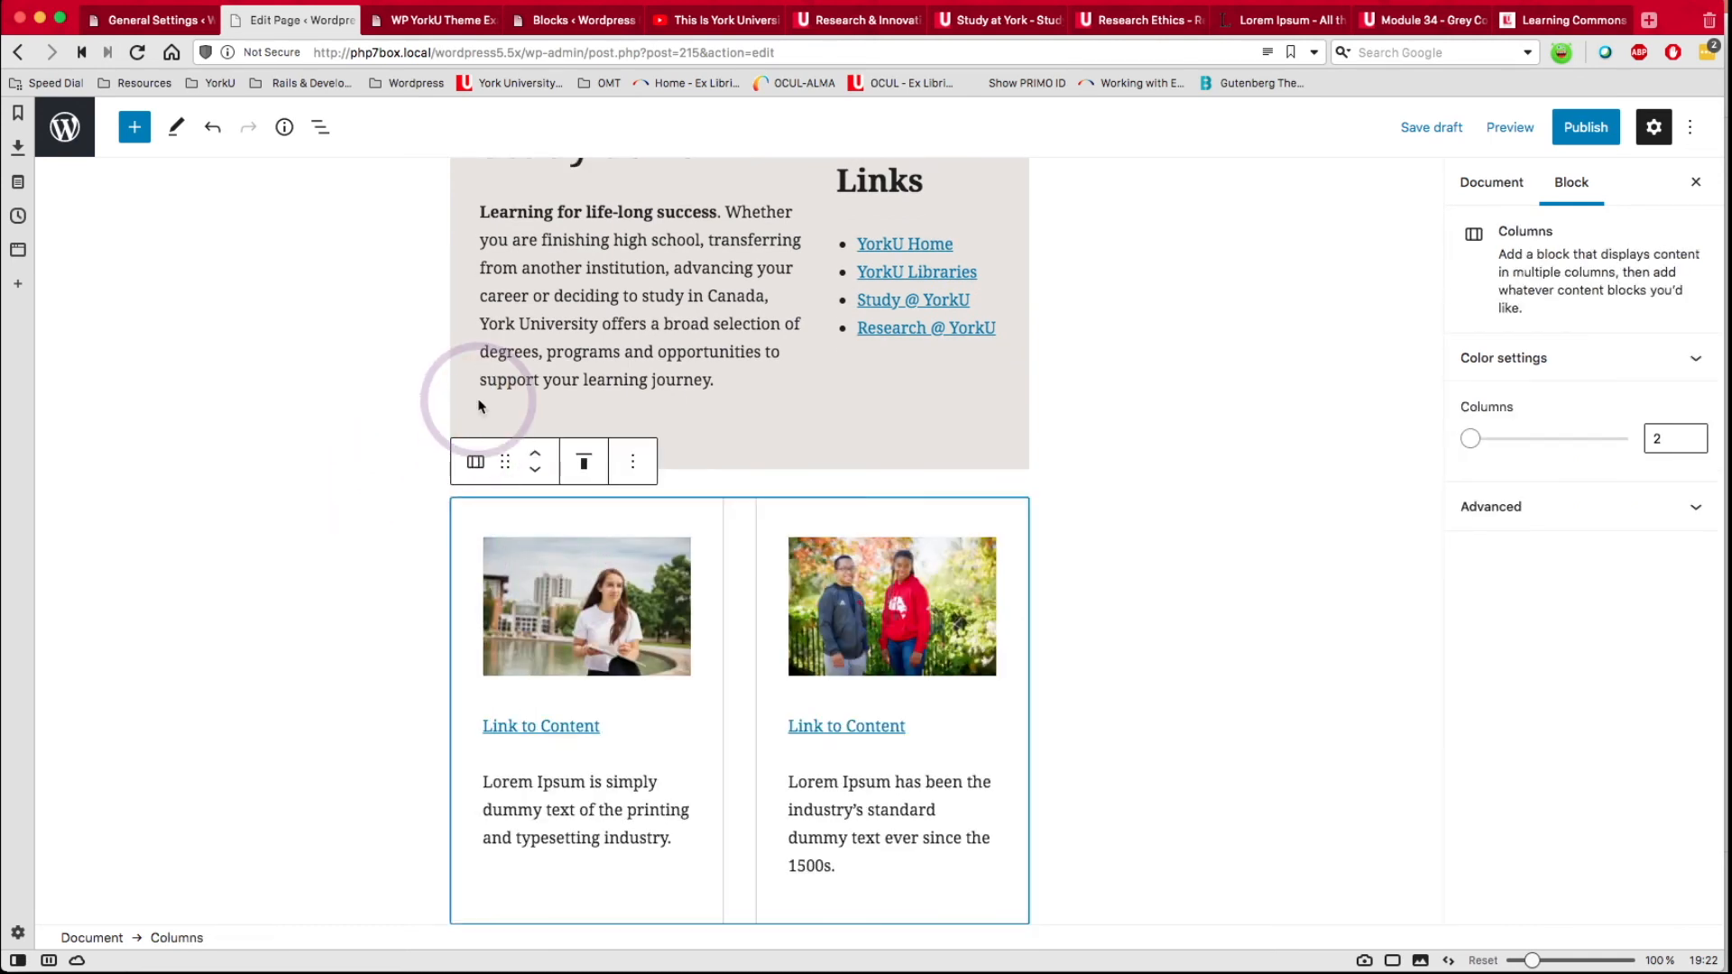
click(474, 468)
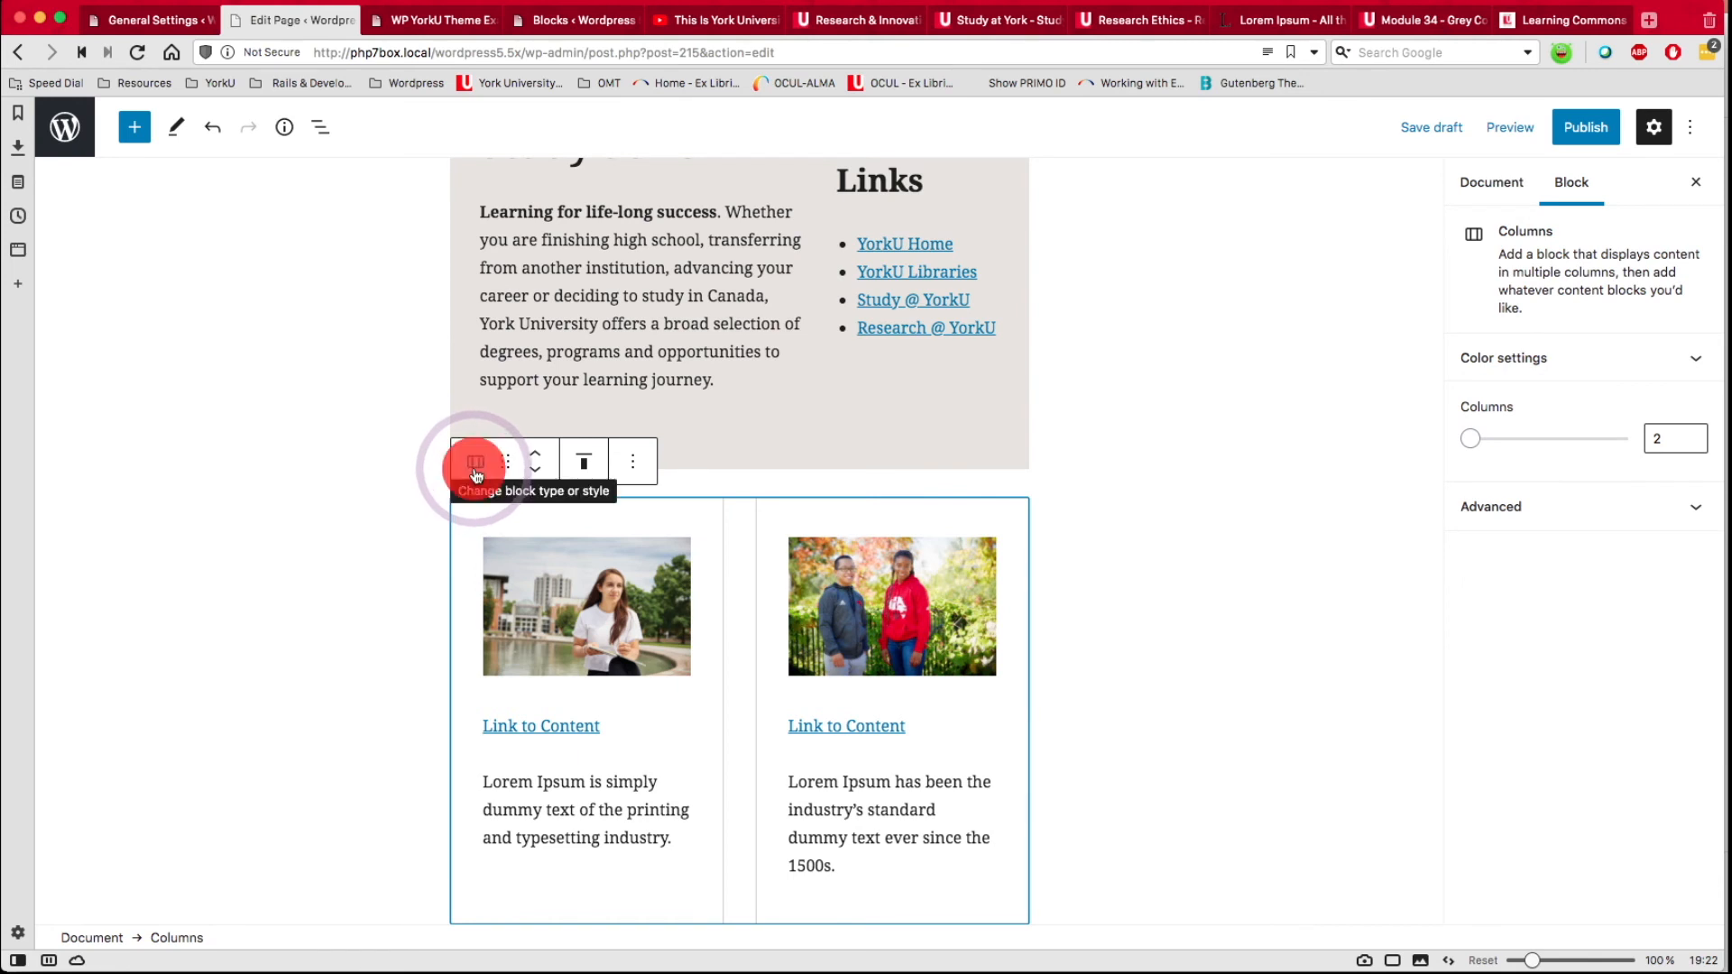
click(412, 539)
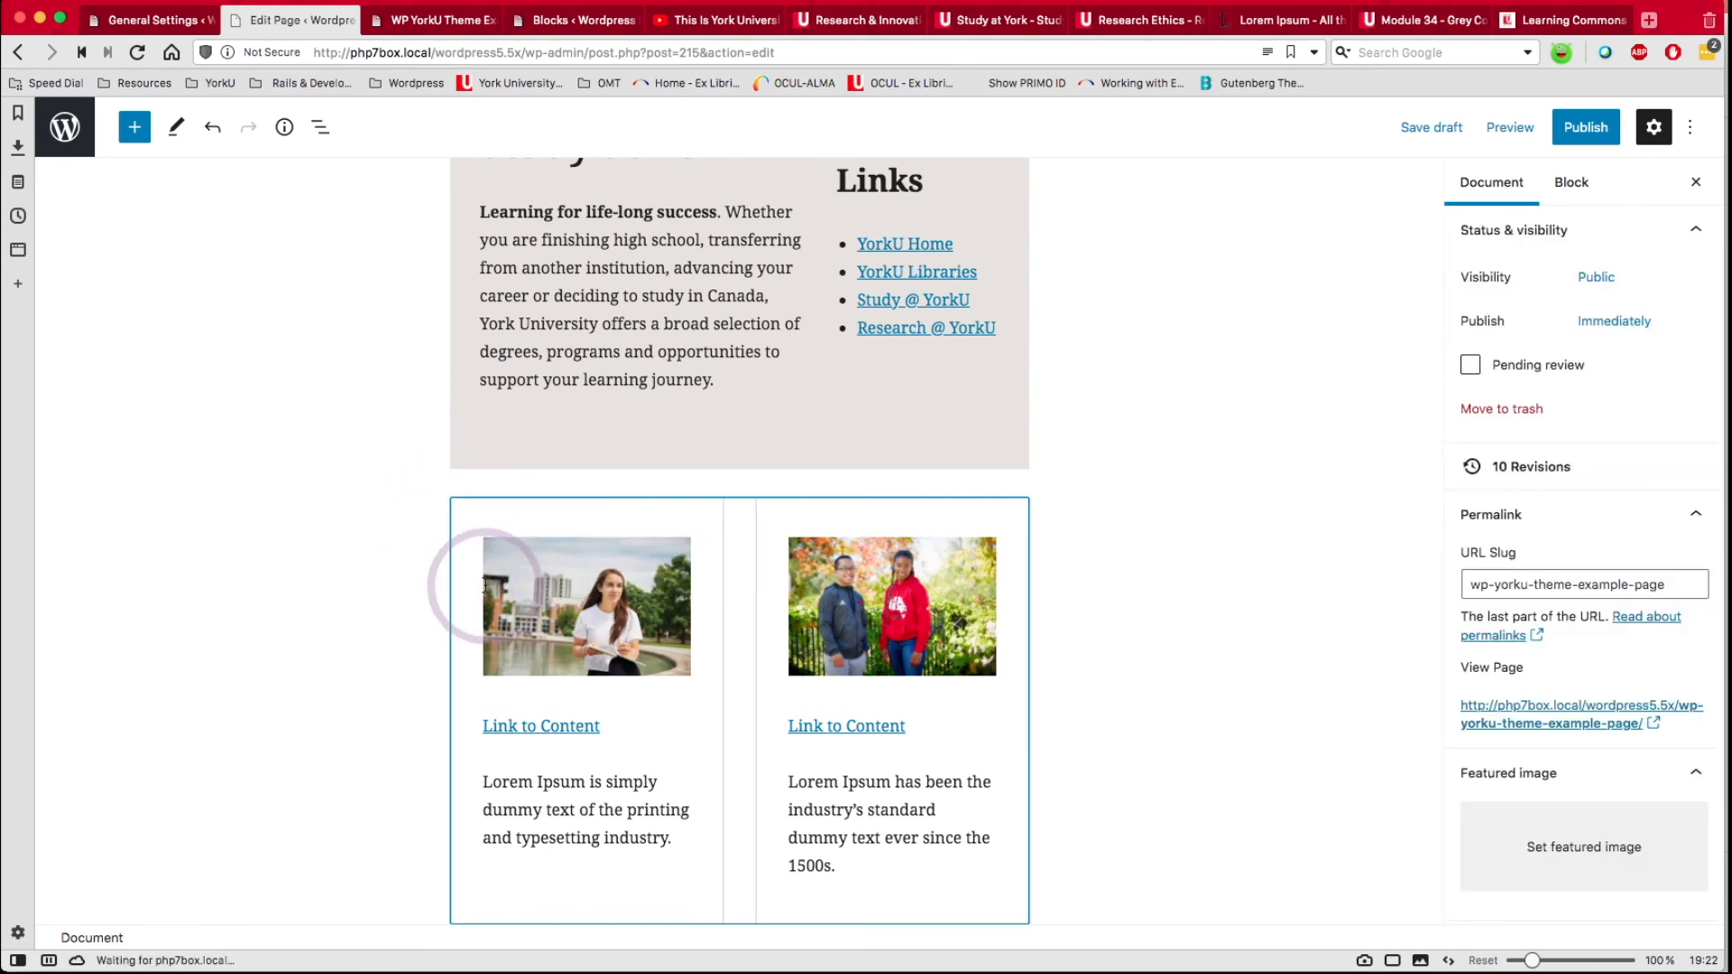
click(484, 513)
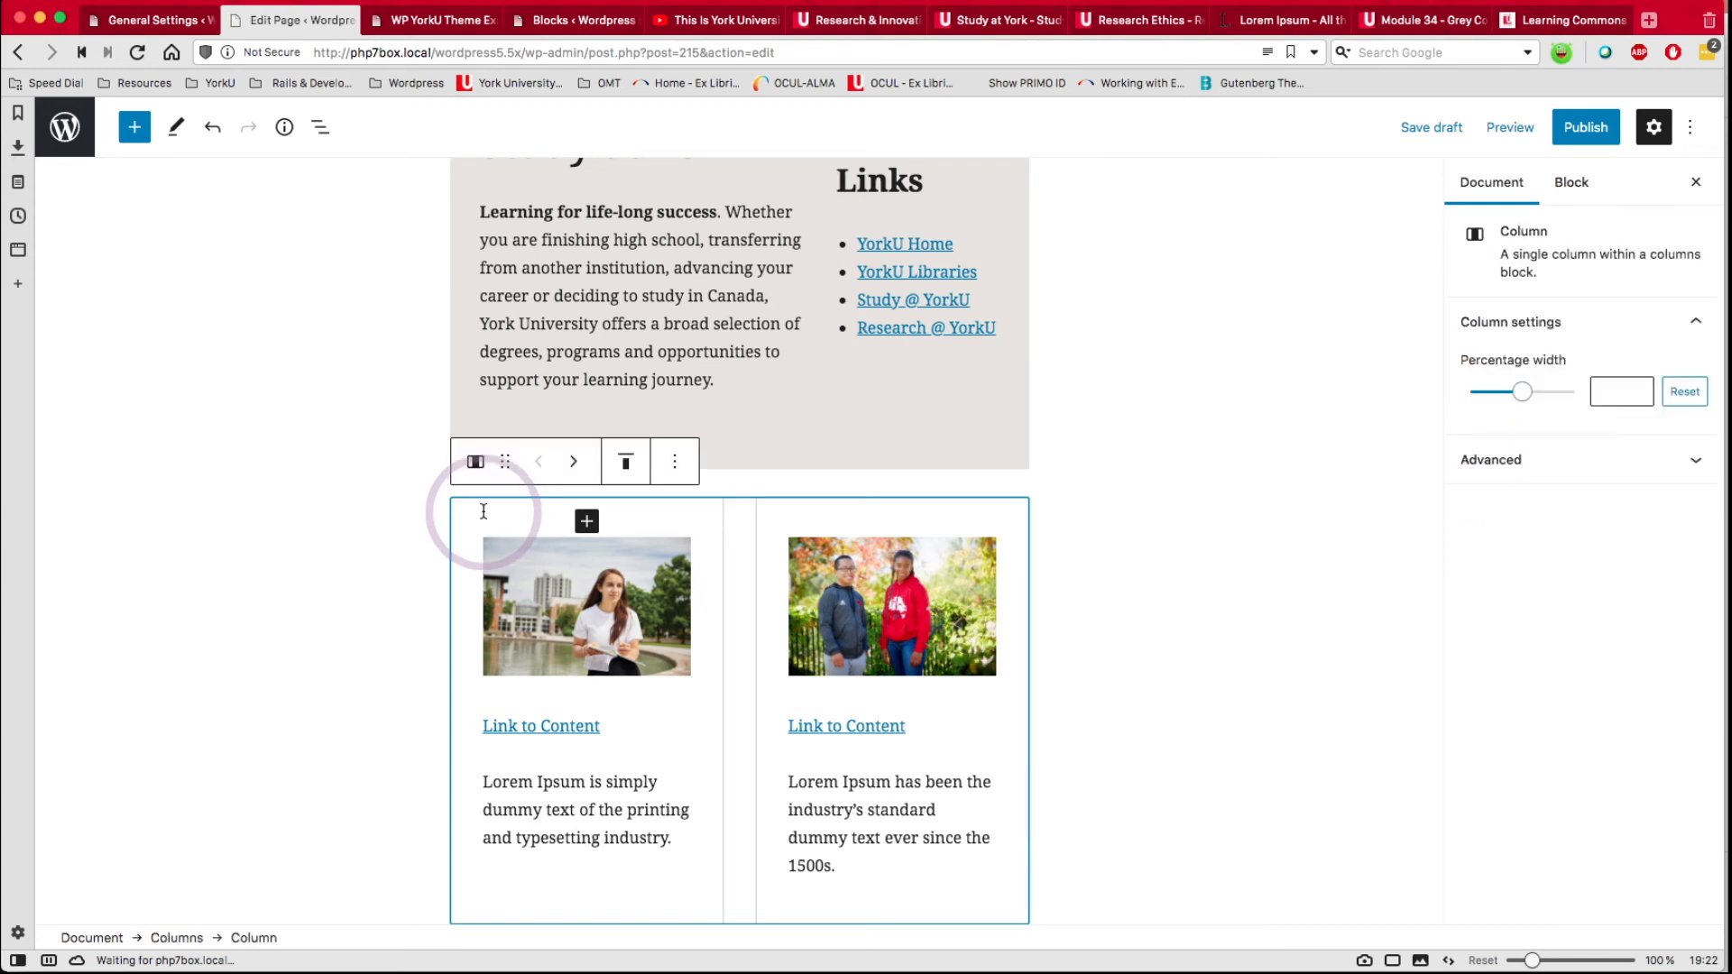
mouse_move(474, 456)
click(475, 402)
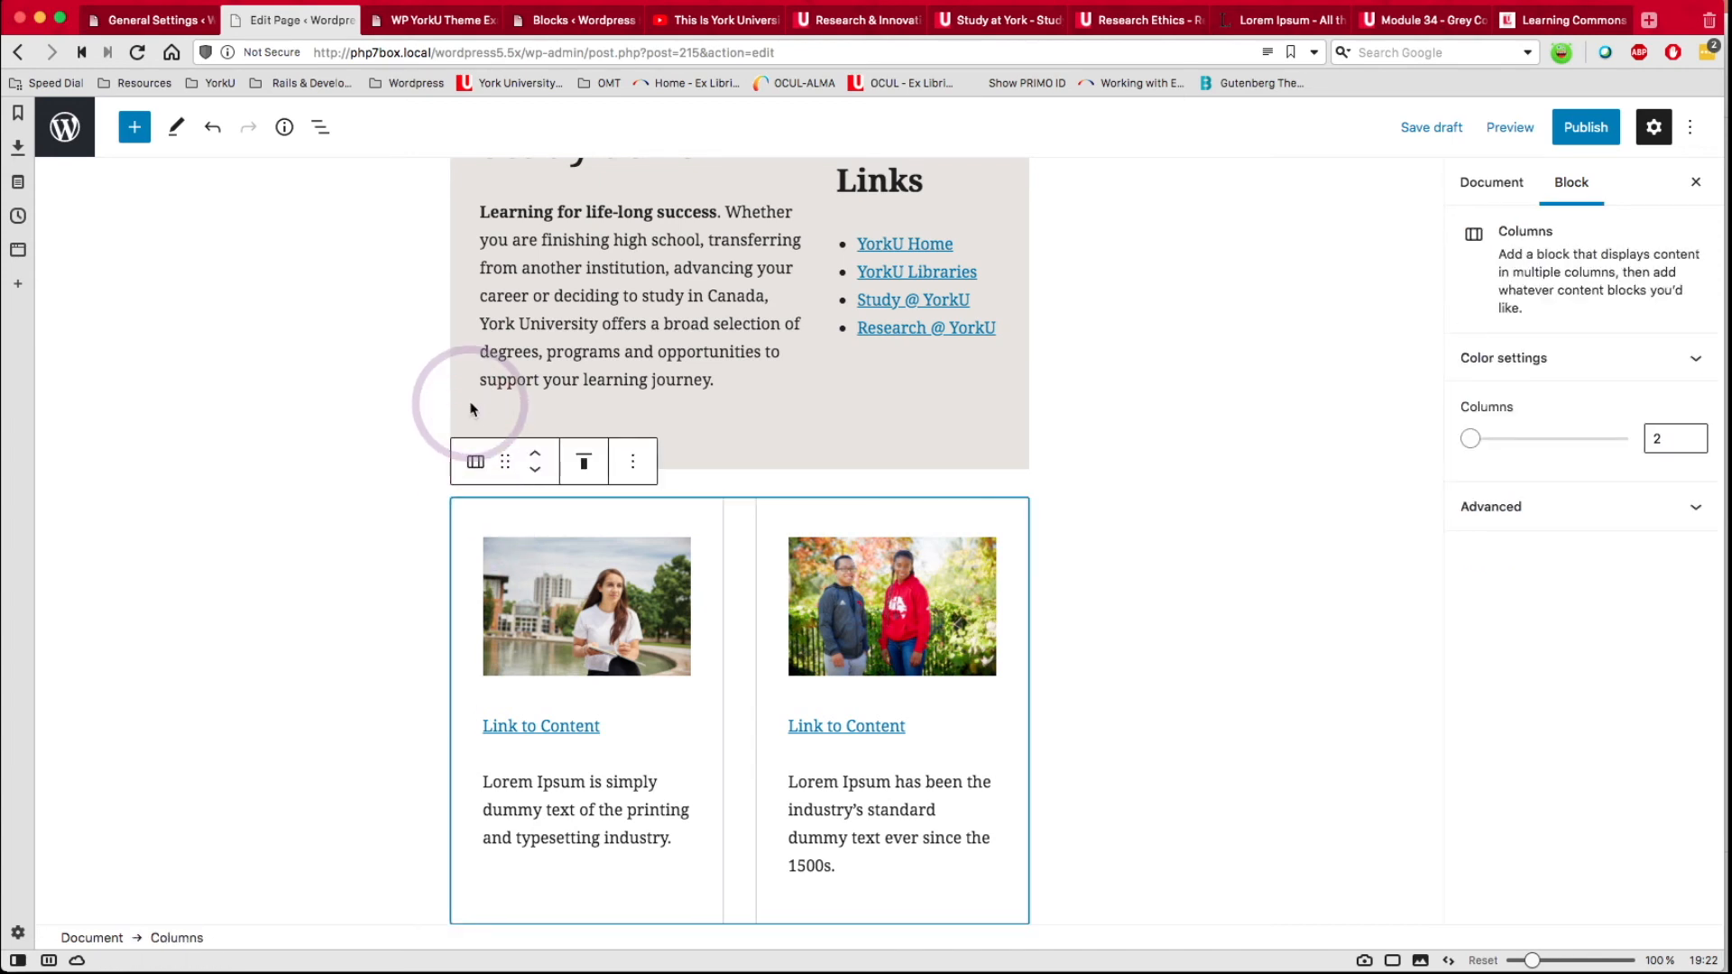
click(505, 460)
drag(505, 460, 528, 406)
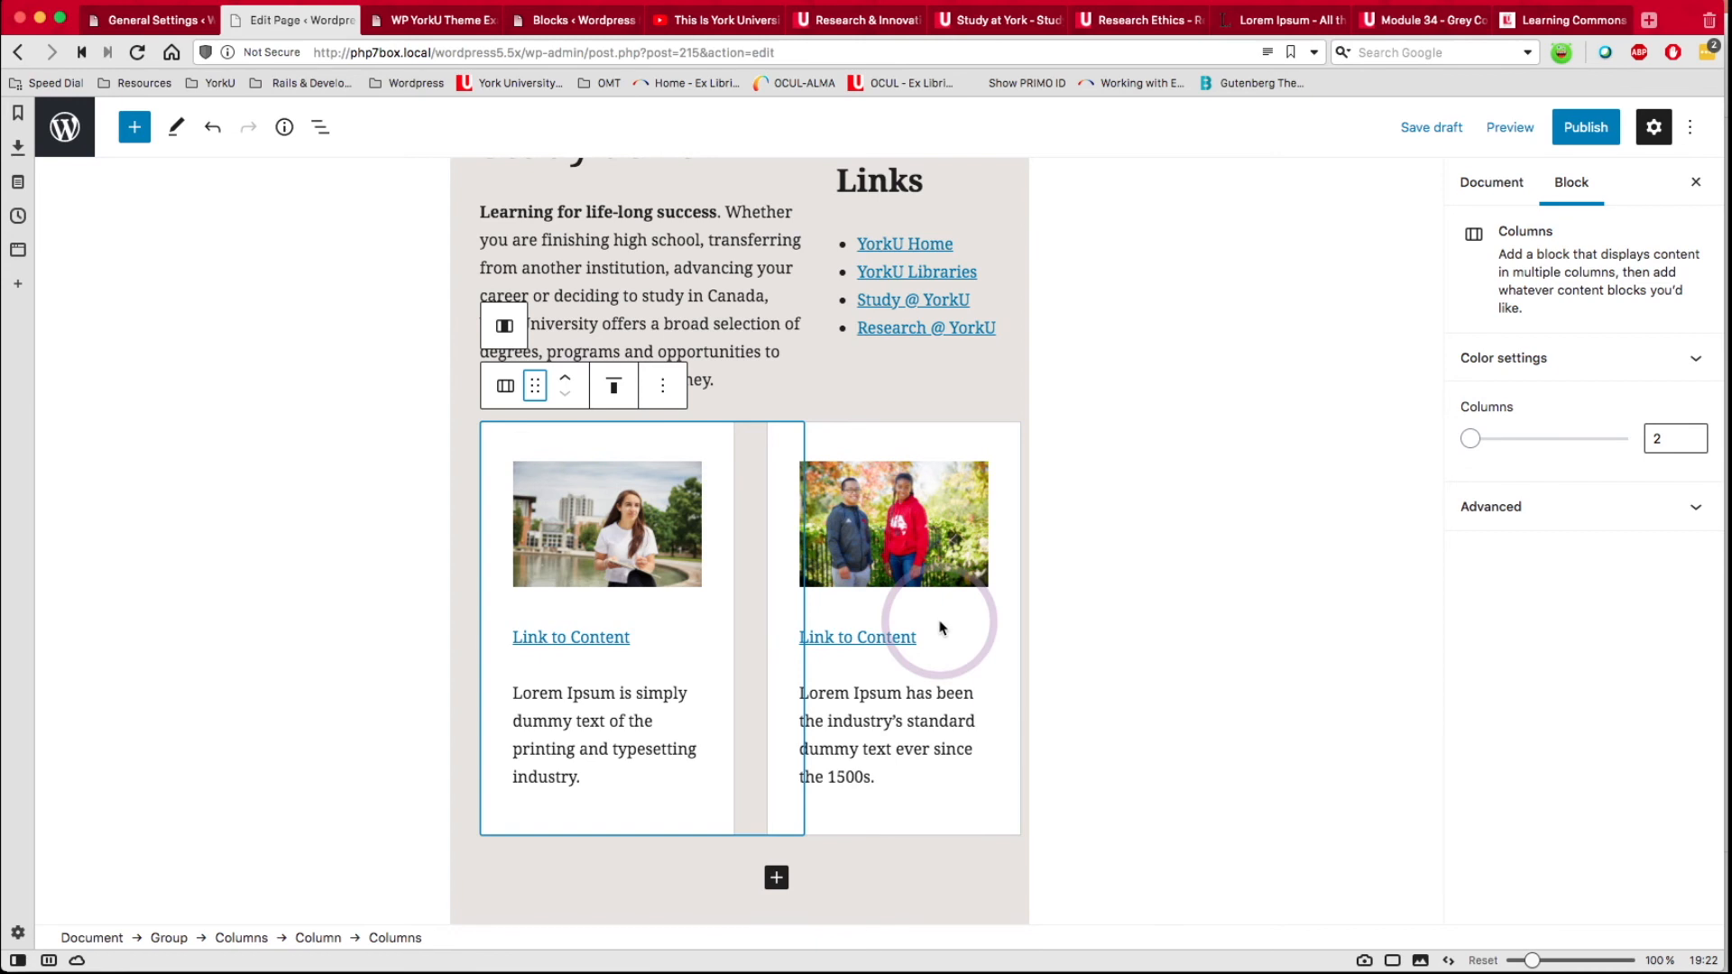
Preview the page in a new tab to check the cards inside the grey Group, and return to the editor.
click(1510, 127)
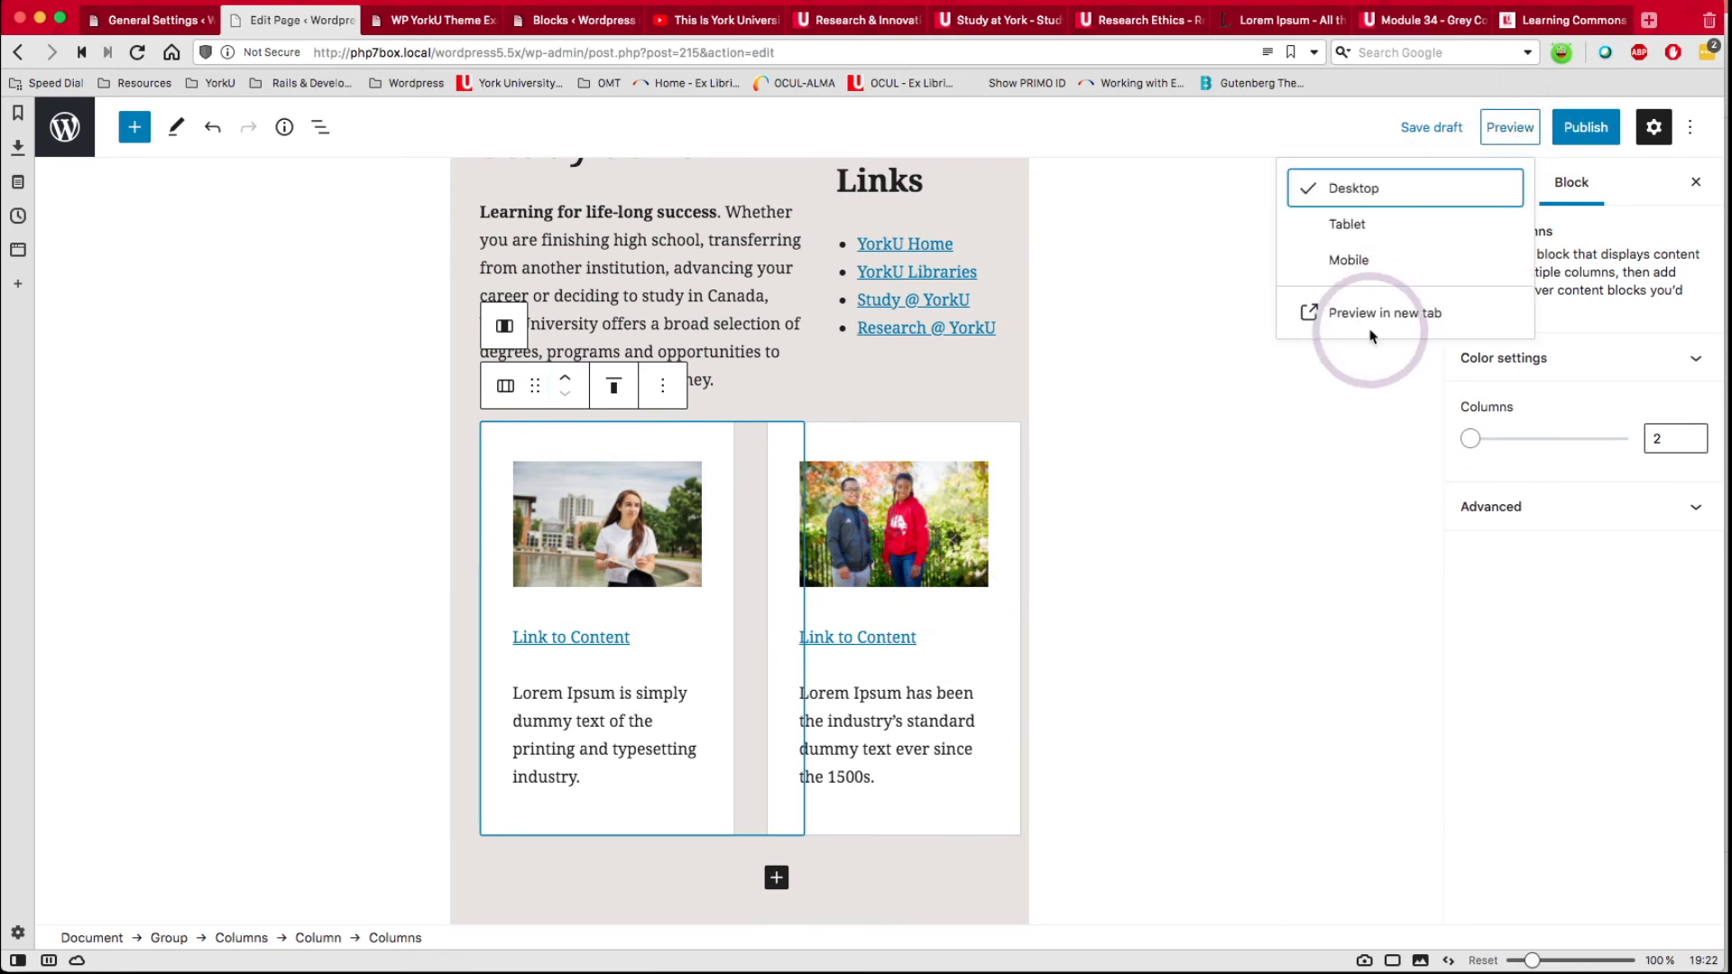
click(1370, 323)
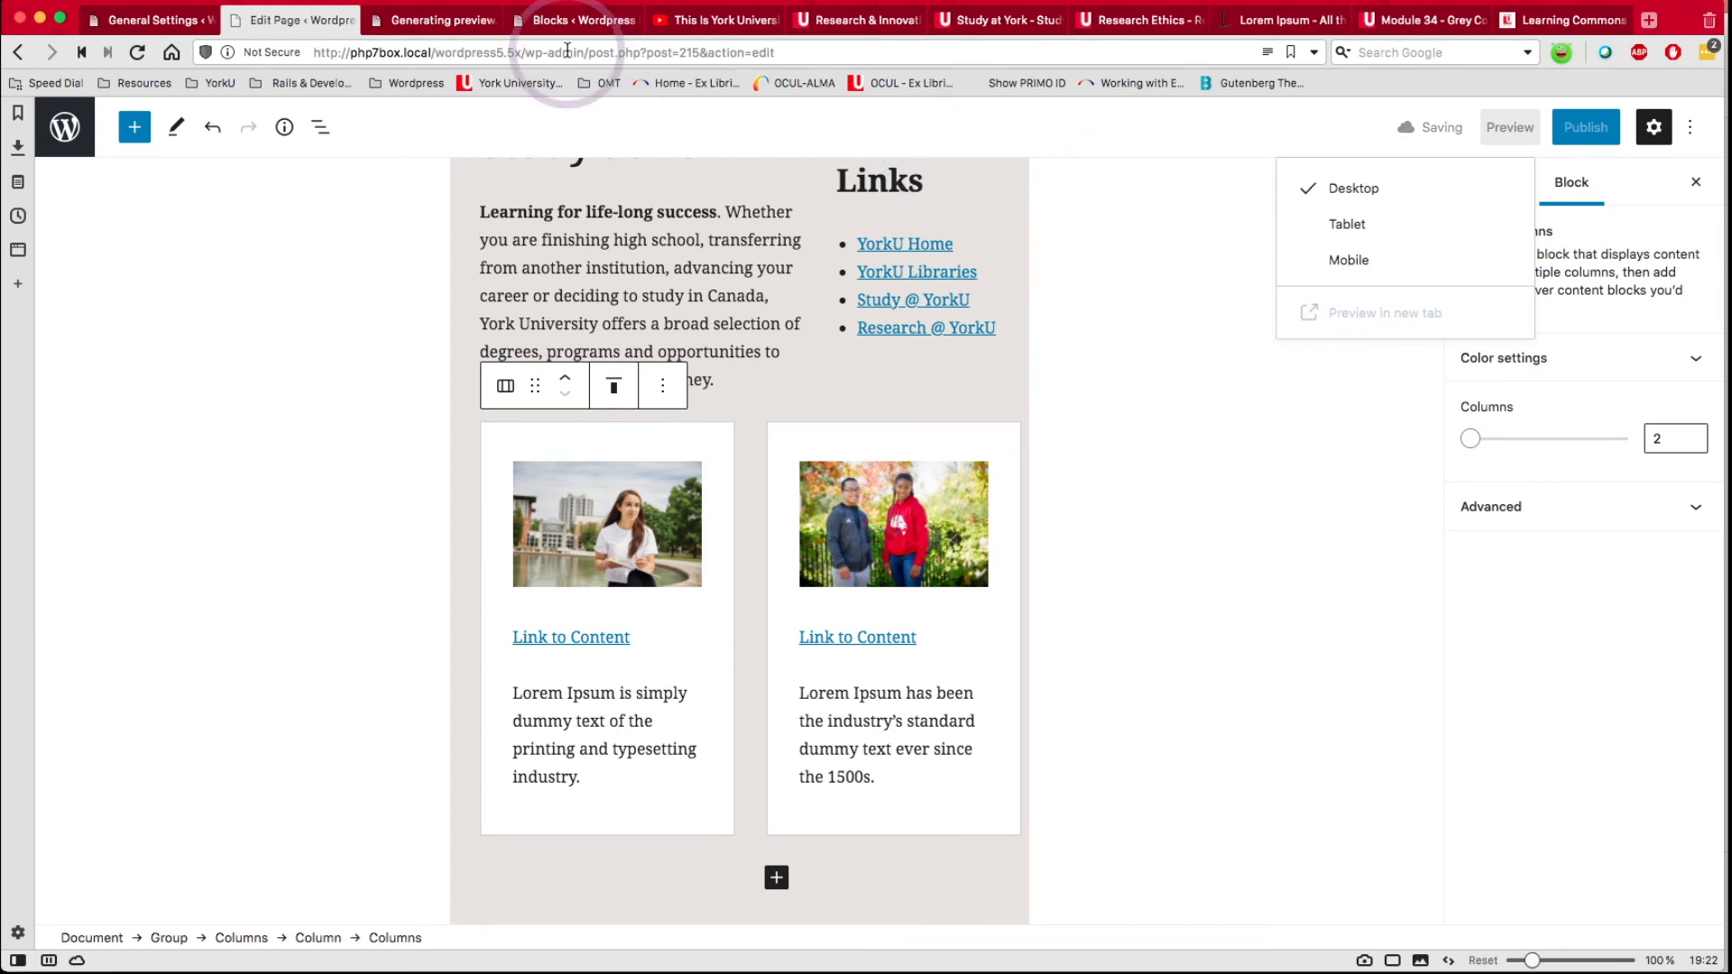
click(461, 28)
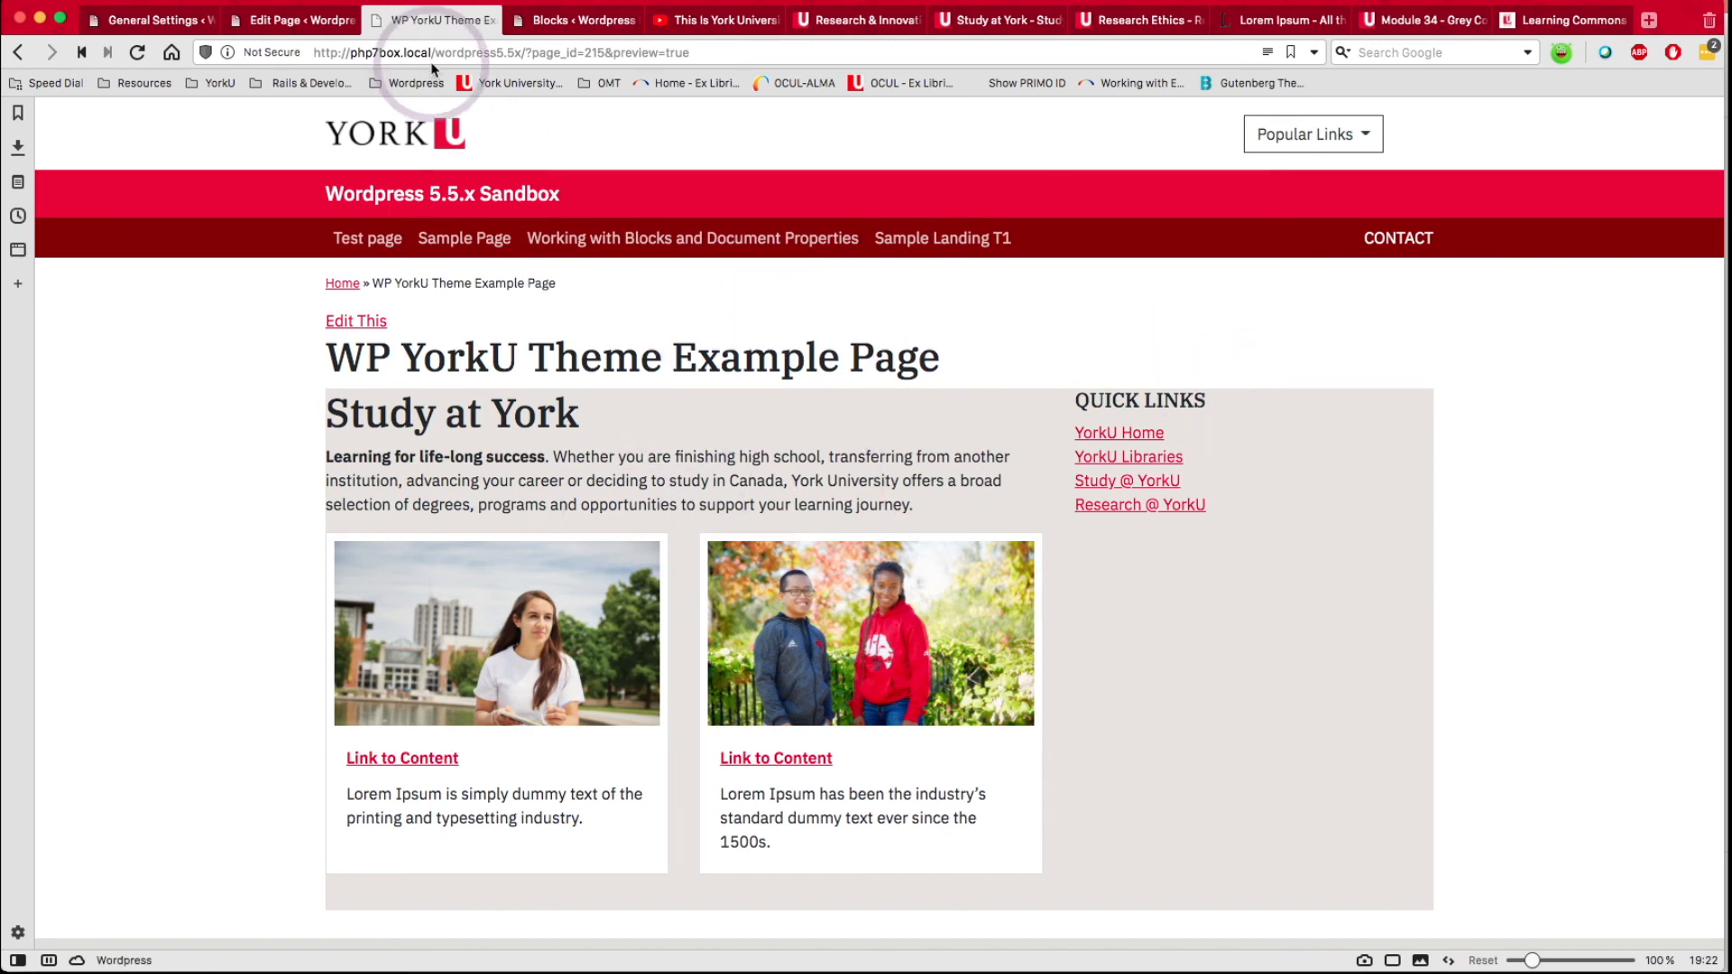
click(273, 20)
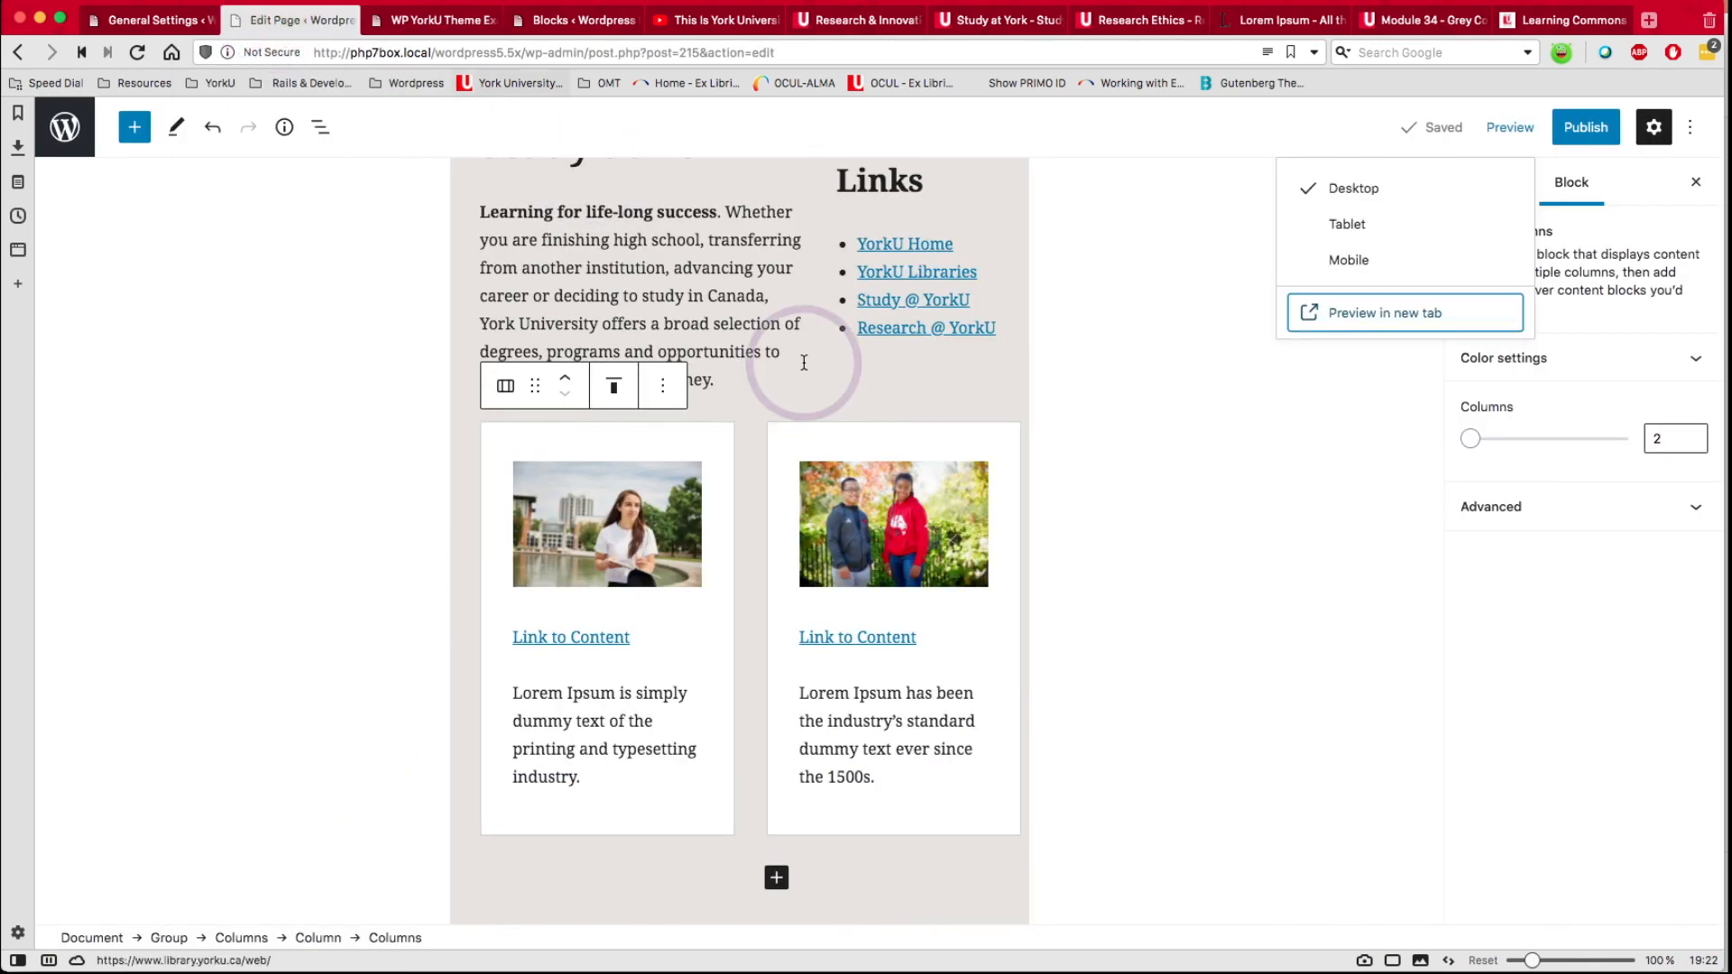
Show the advanced block settings and select the outermost Group around "Study at York" and "Quick Links".
click(1534, 516)
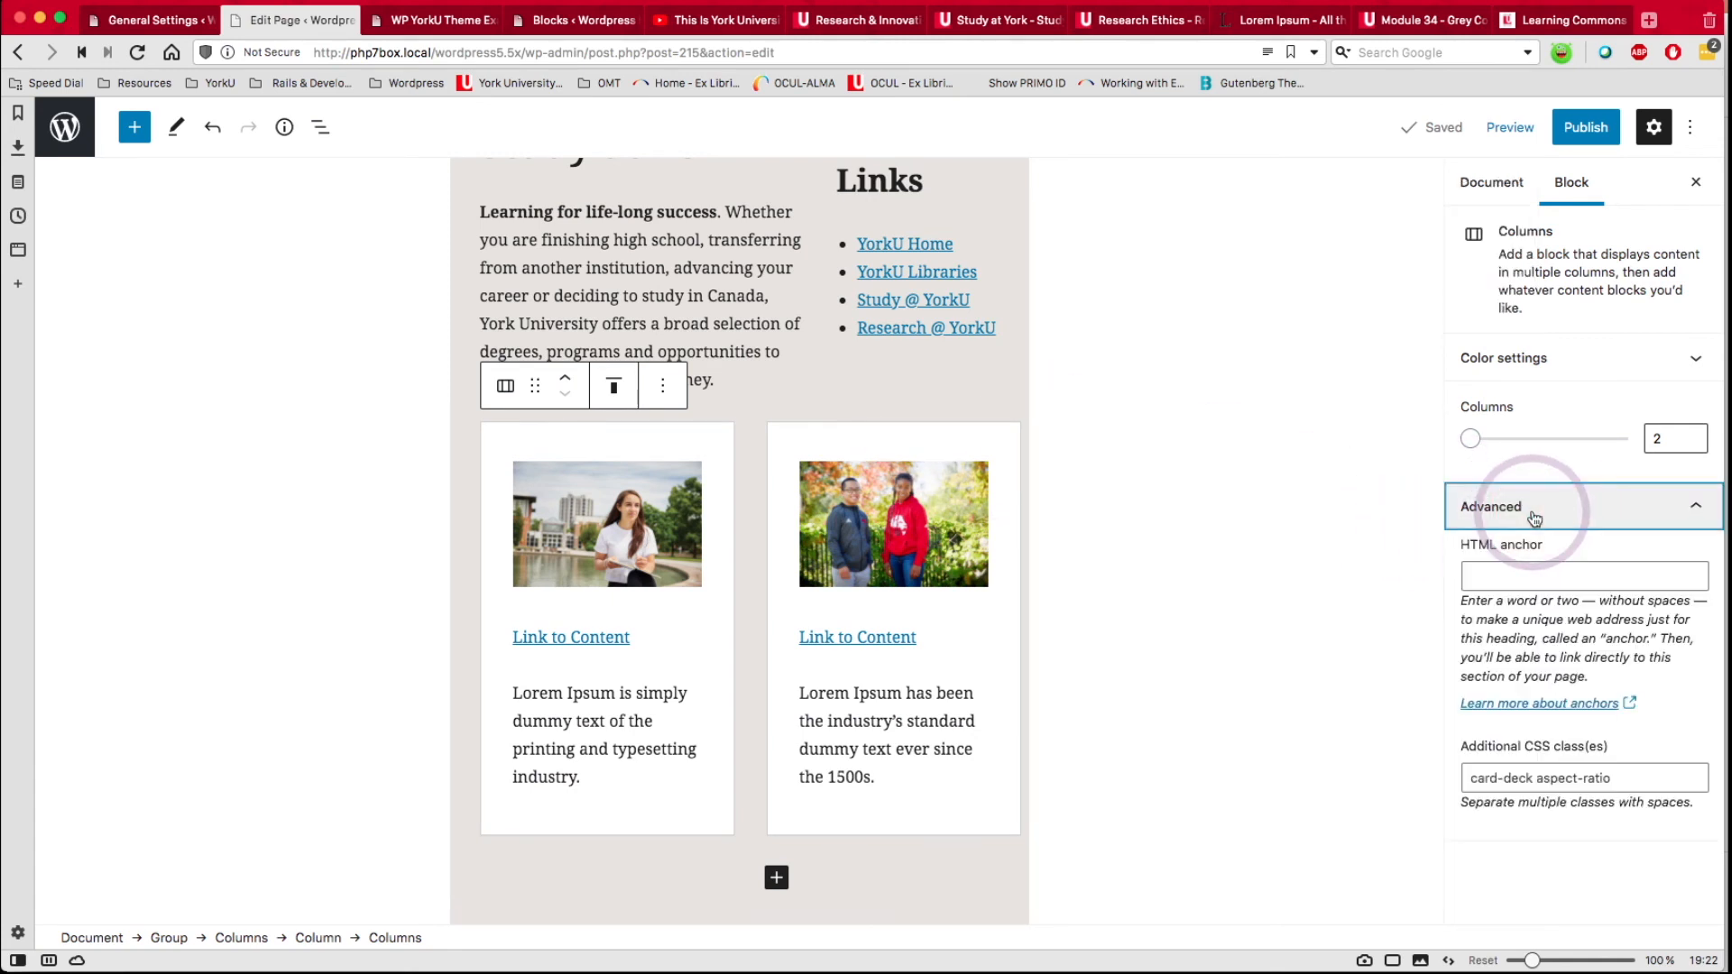
click(1560, 817)
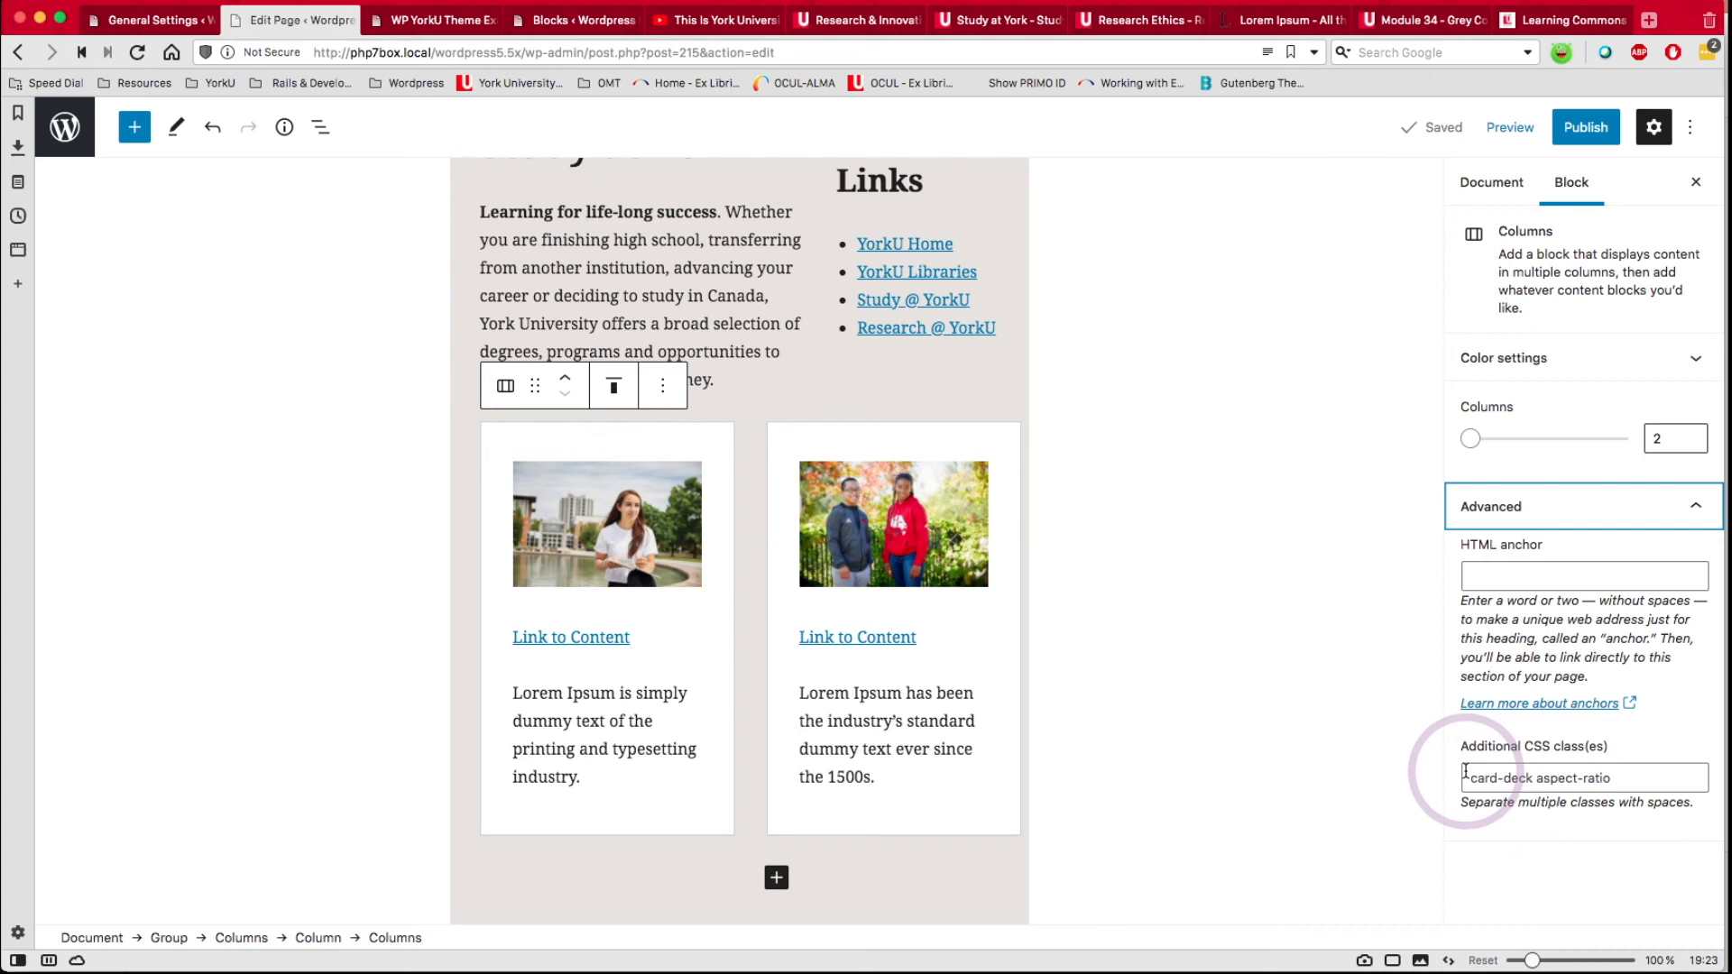
scroll(773, 403, up, 5)
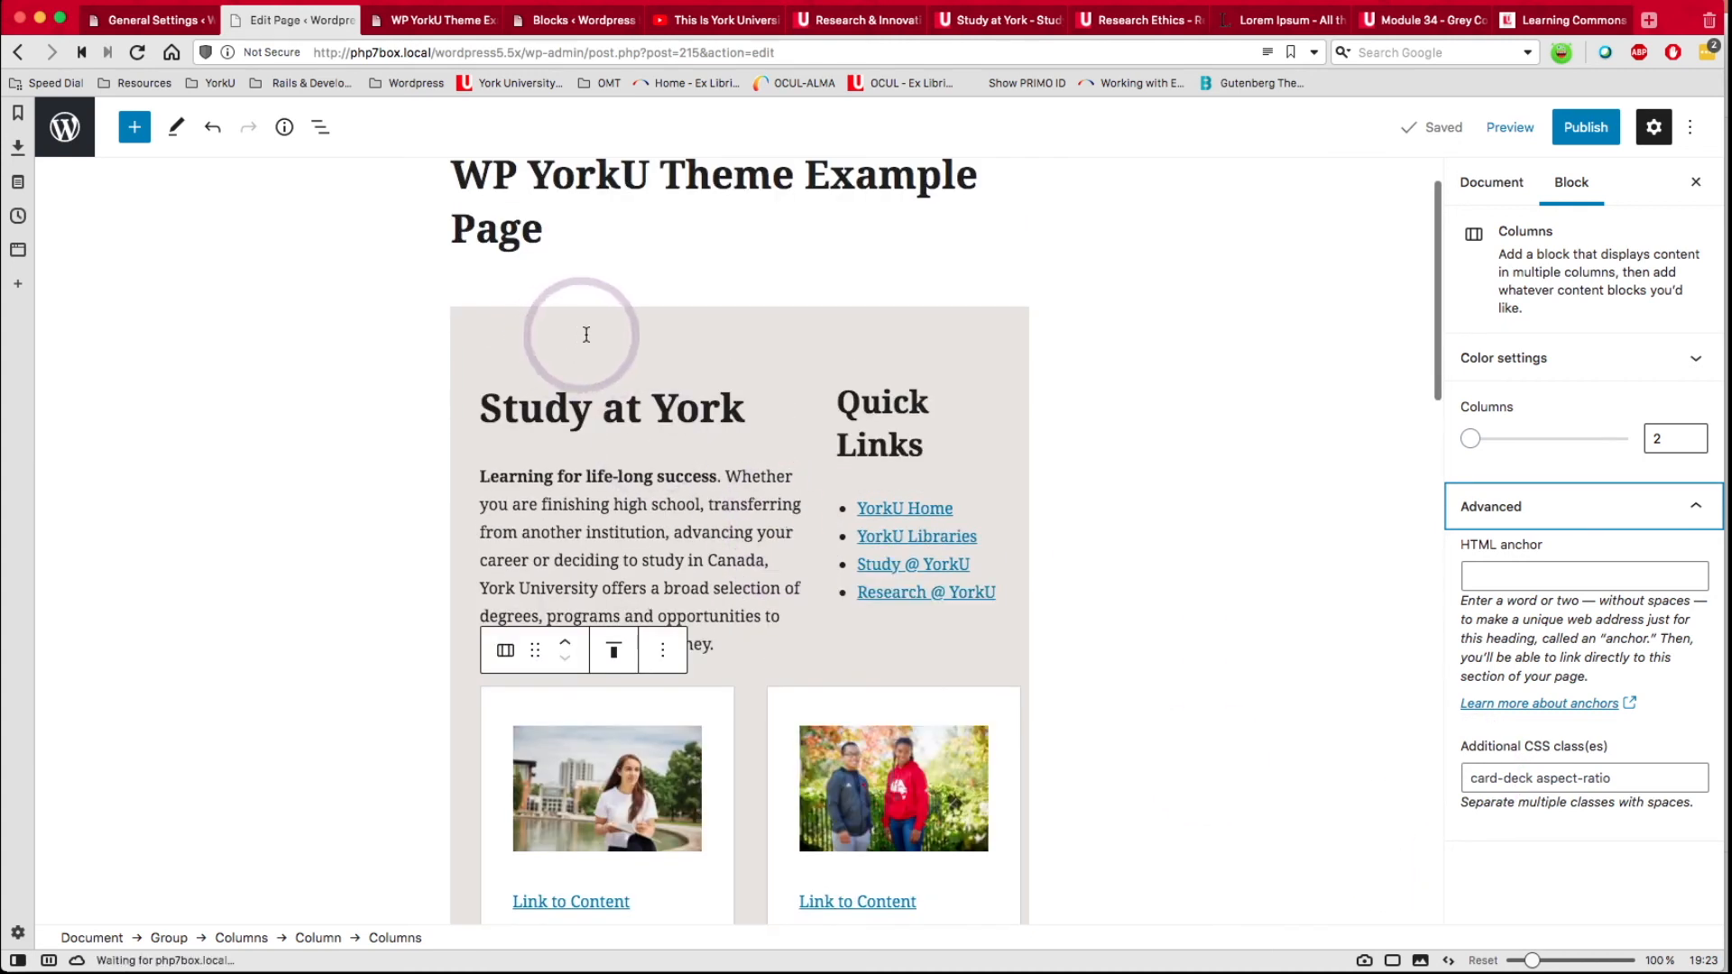
click(673, 422)
drag(497, 338, 506, 288)
click(506, 289)
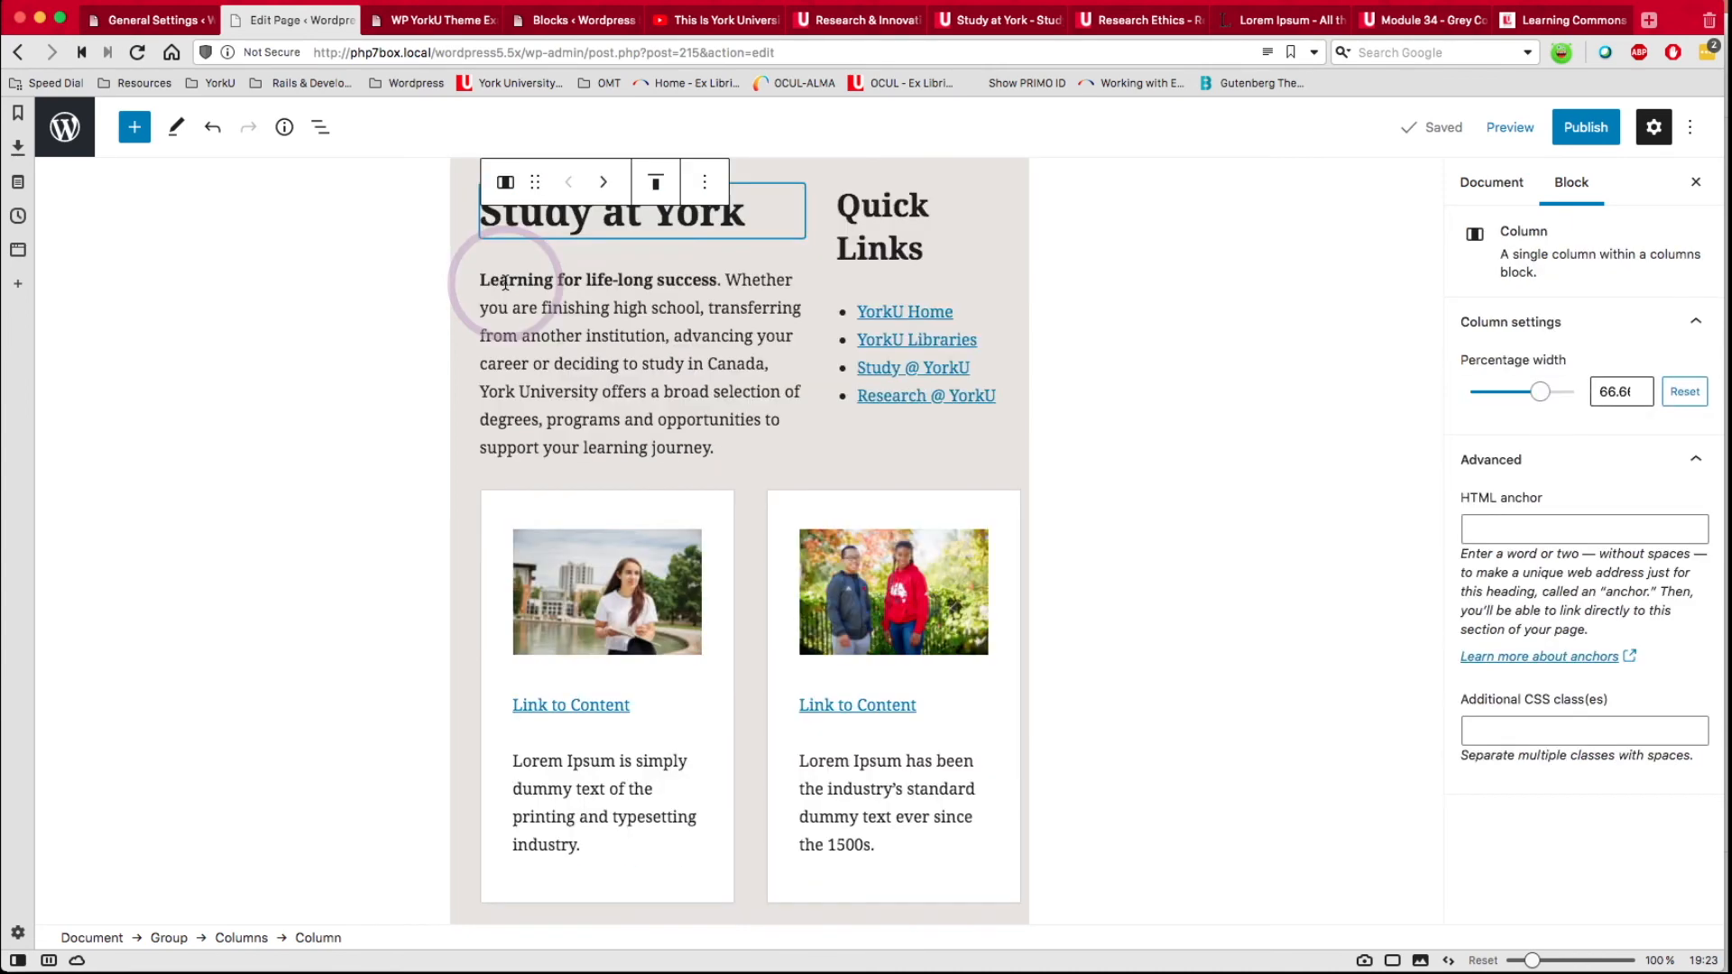
scroll(506, 241, up, 3)
click(507, 259)
scroll(509, 259, up, 3)
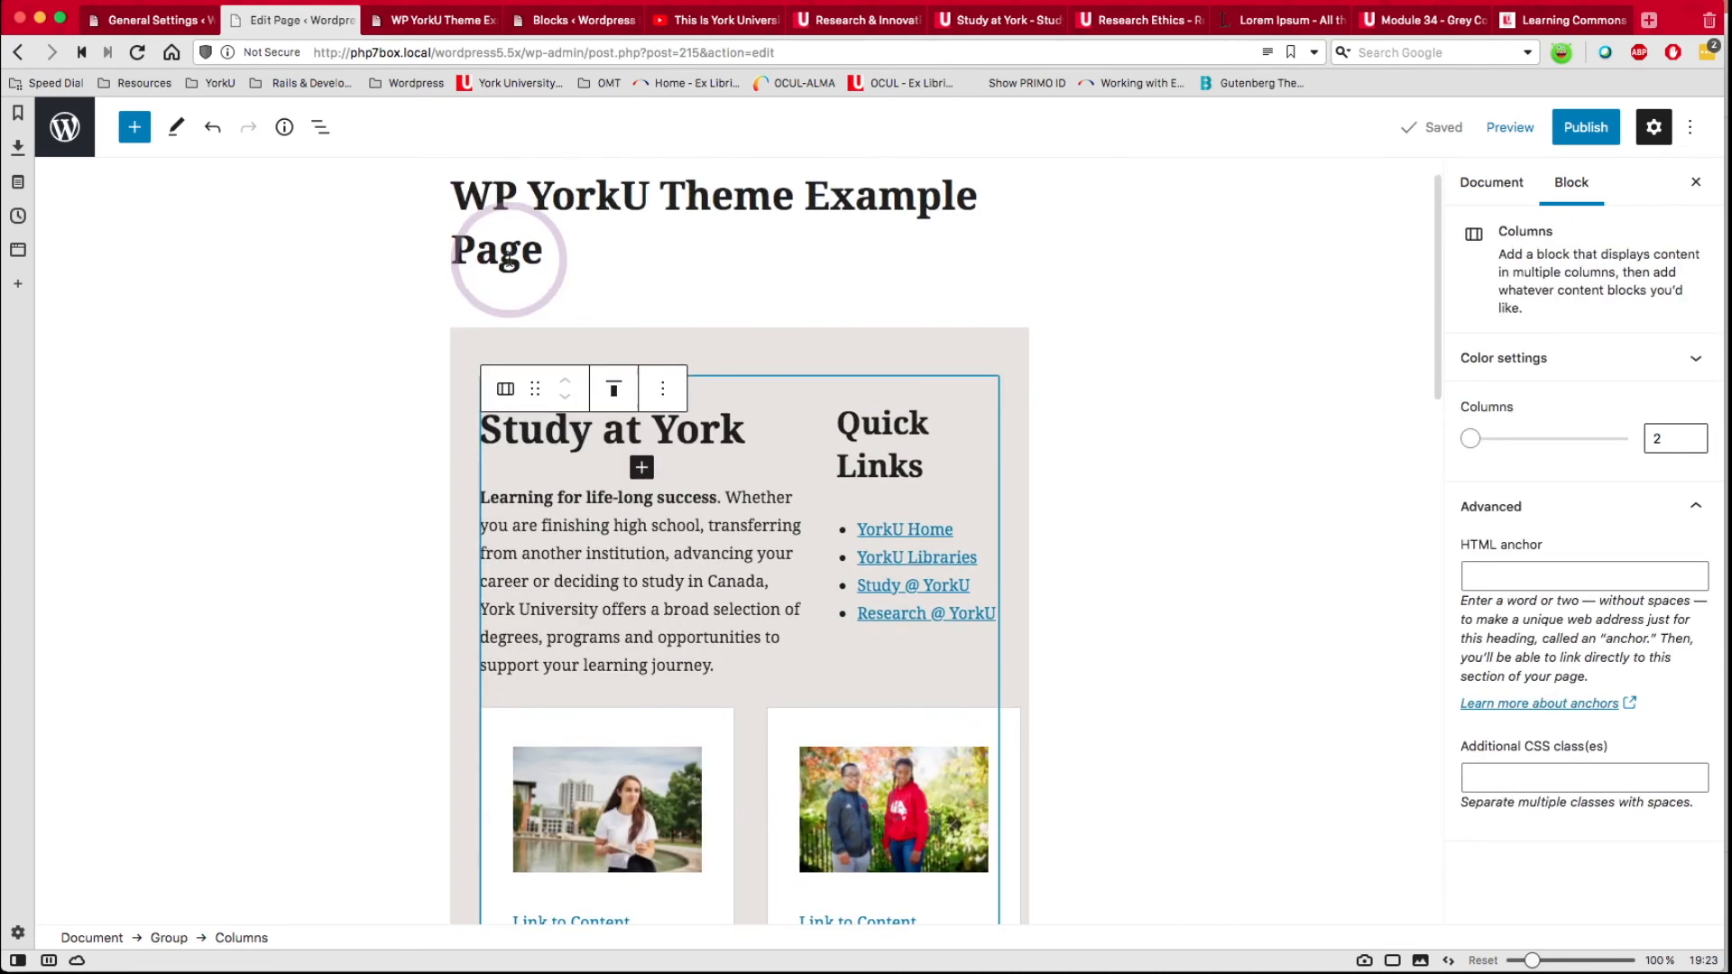
mouse_move(506, 344)
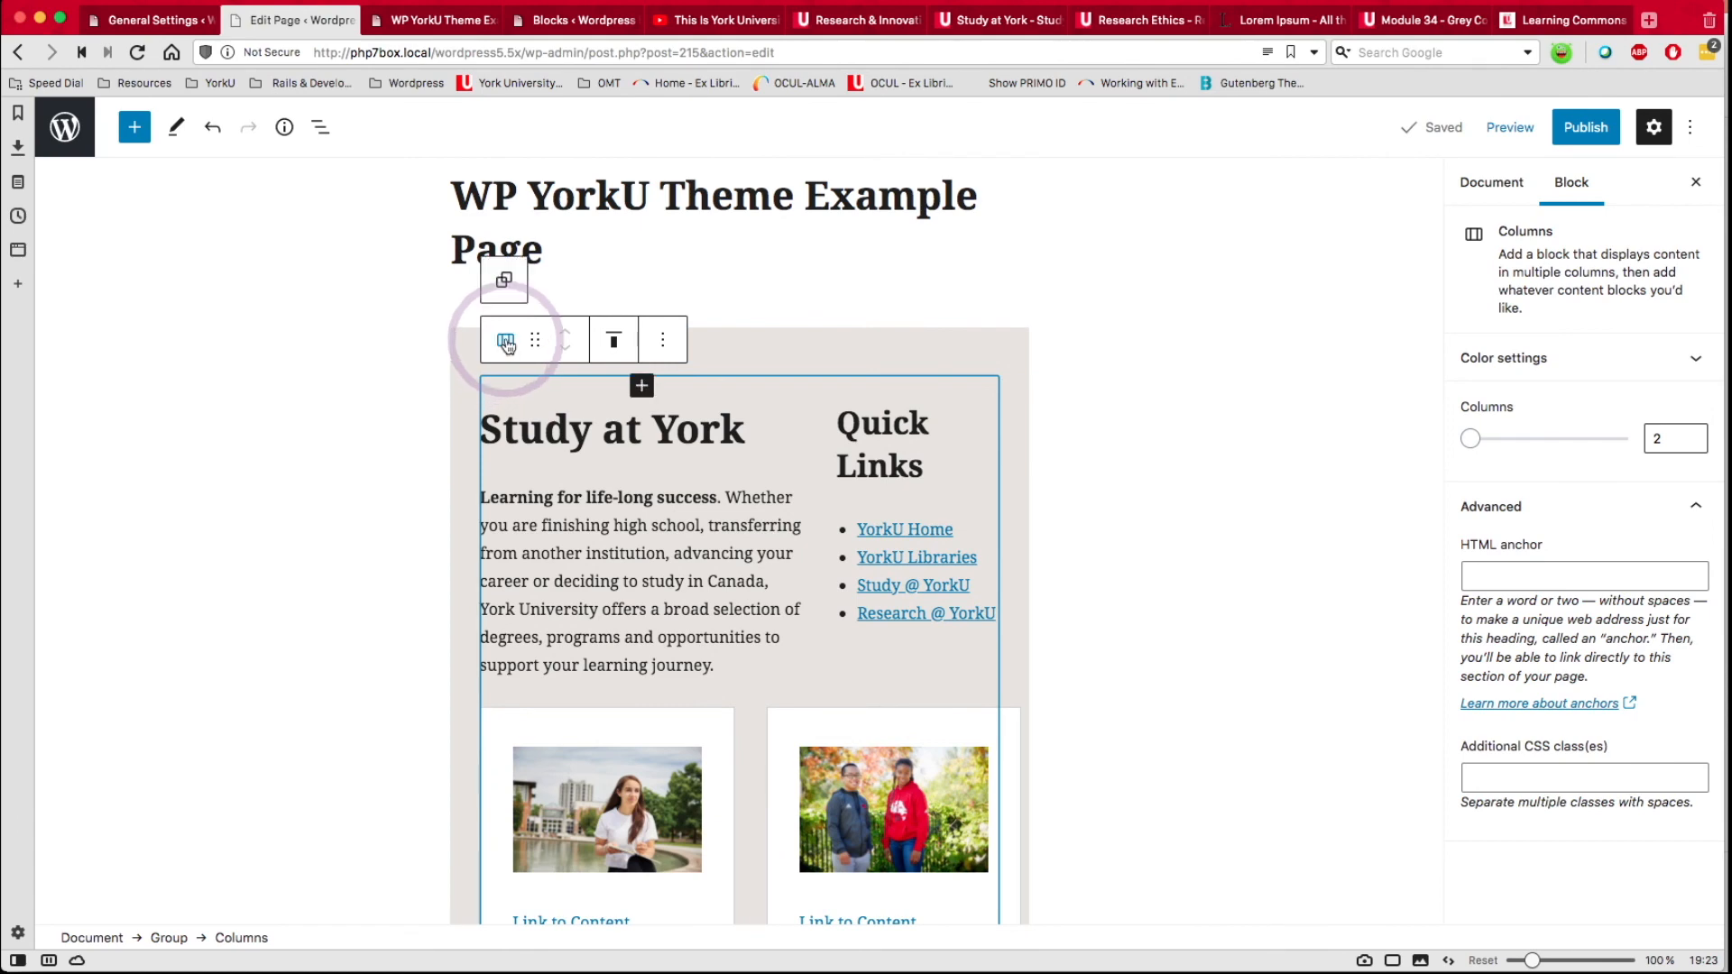
click(503, 279)
click(1016, 433)
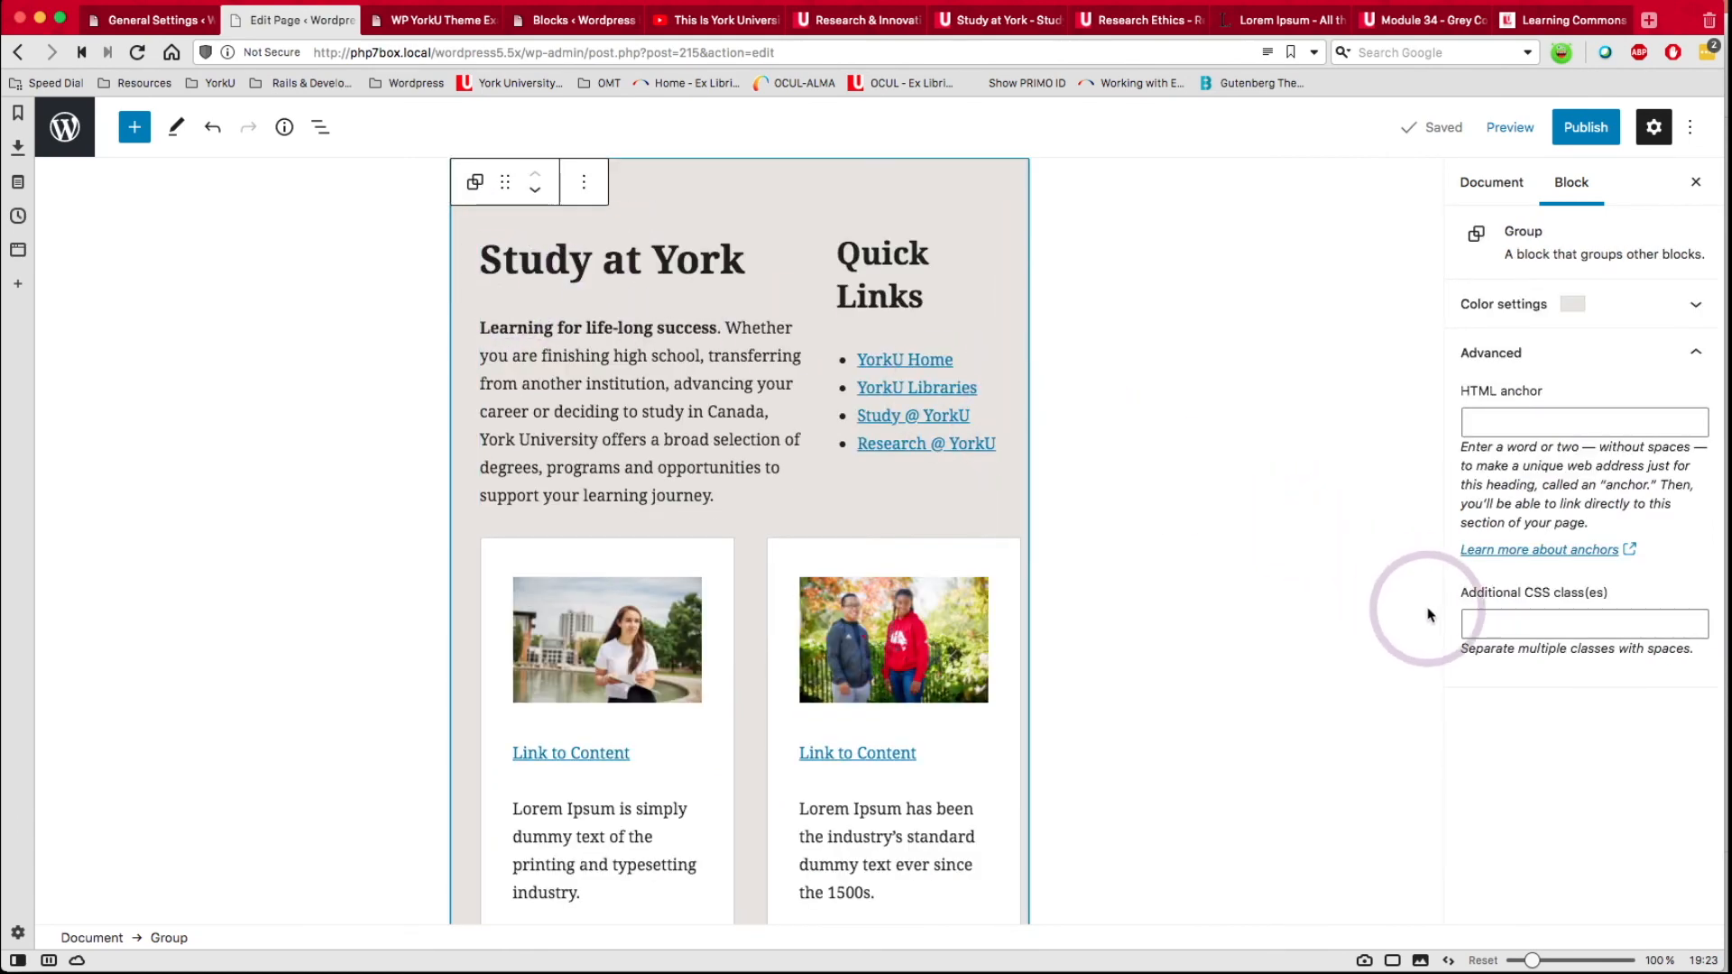
Set the Group's additional CSS class to pt-10 and check the page in the preview tab.
click(1489, 621)
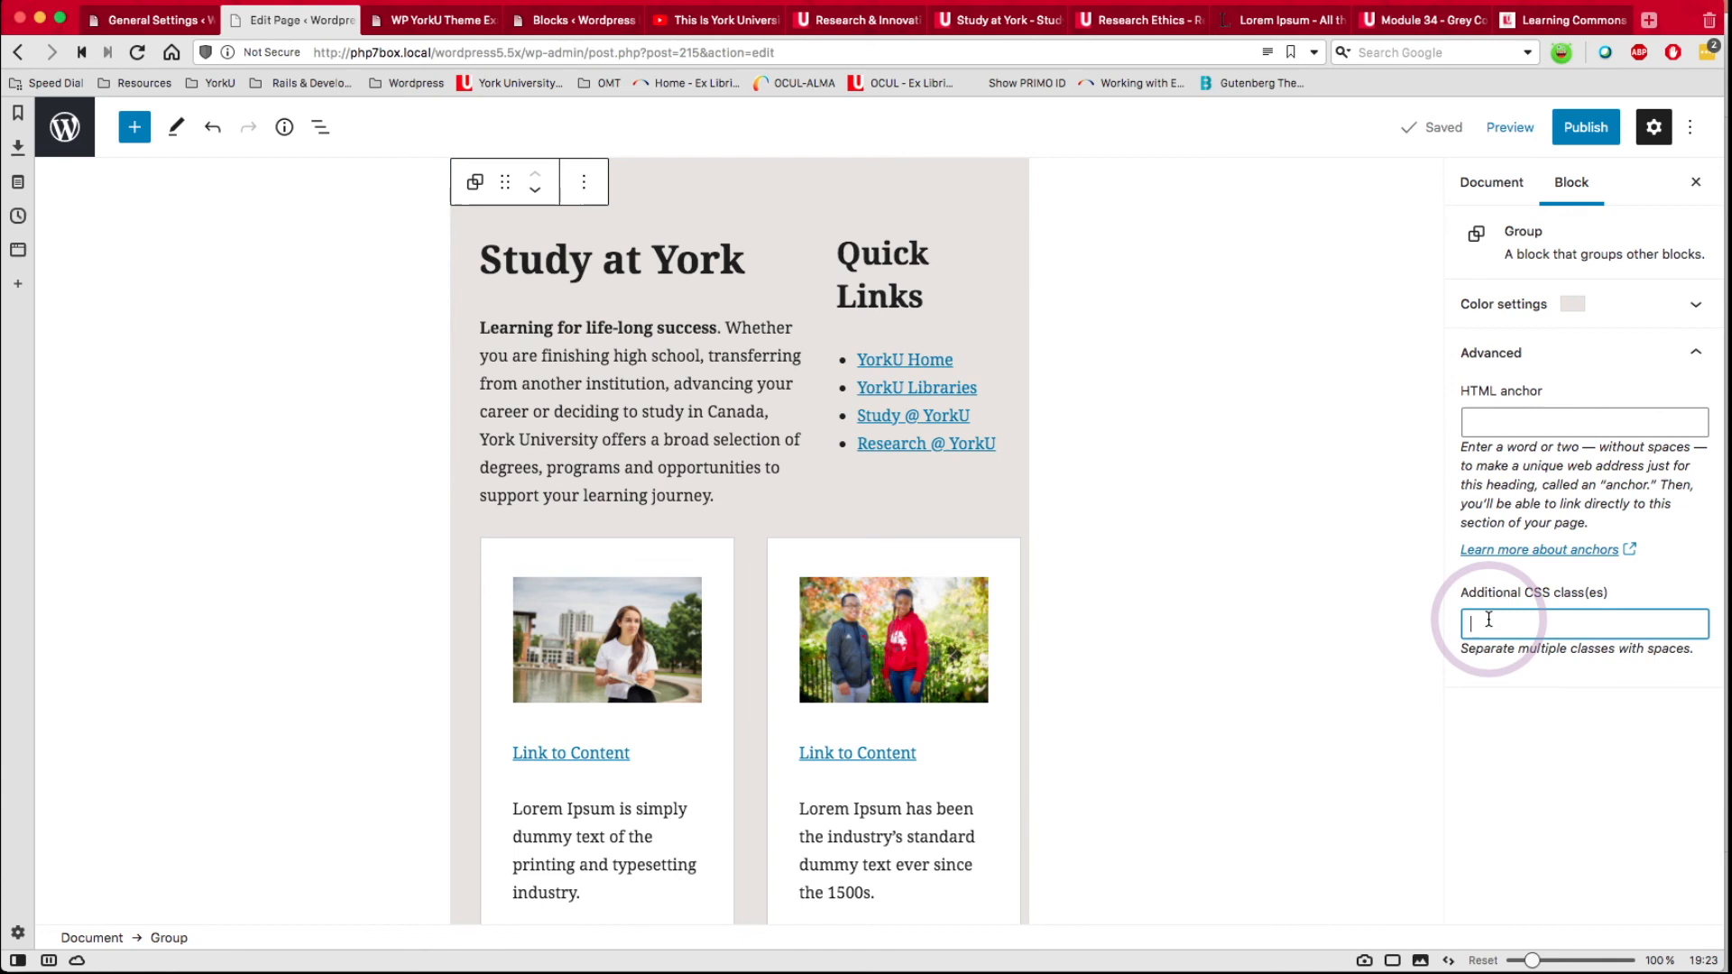
text(pt-10)
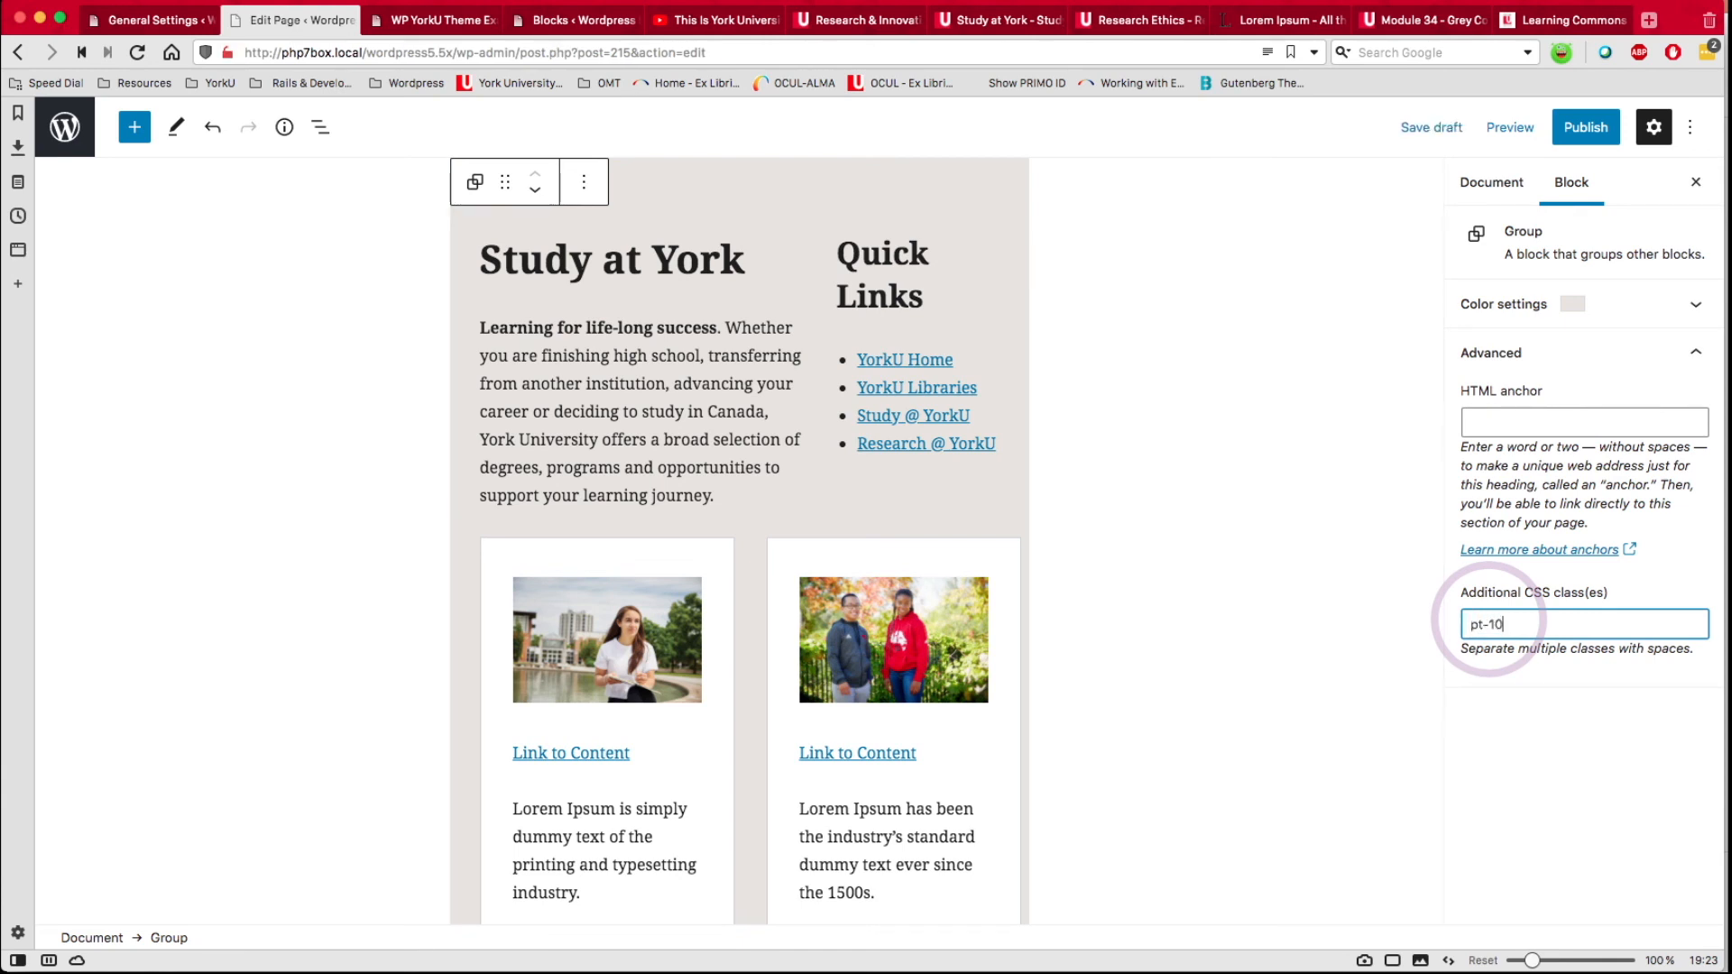
click(1496, 142)
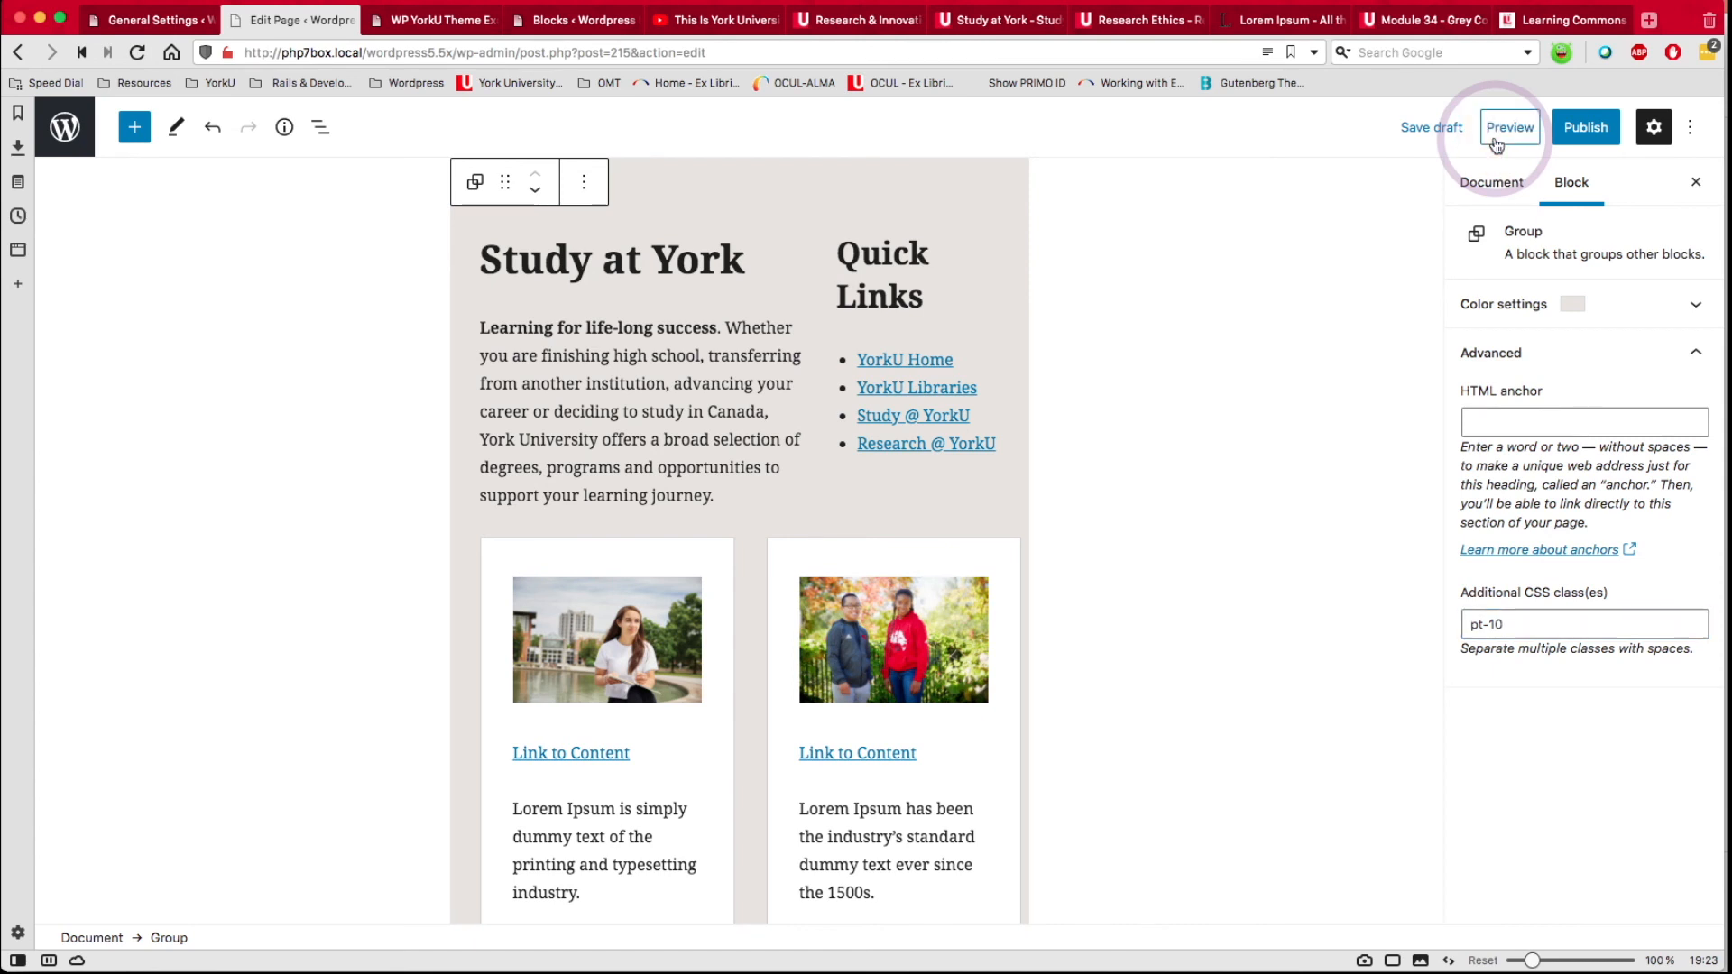
click(1389, 313)
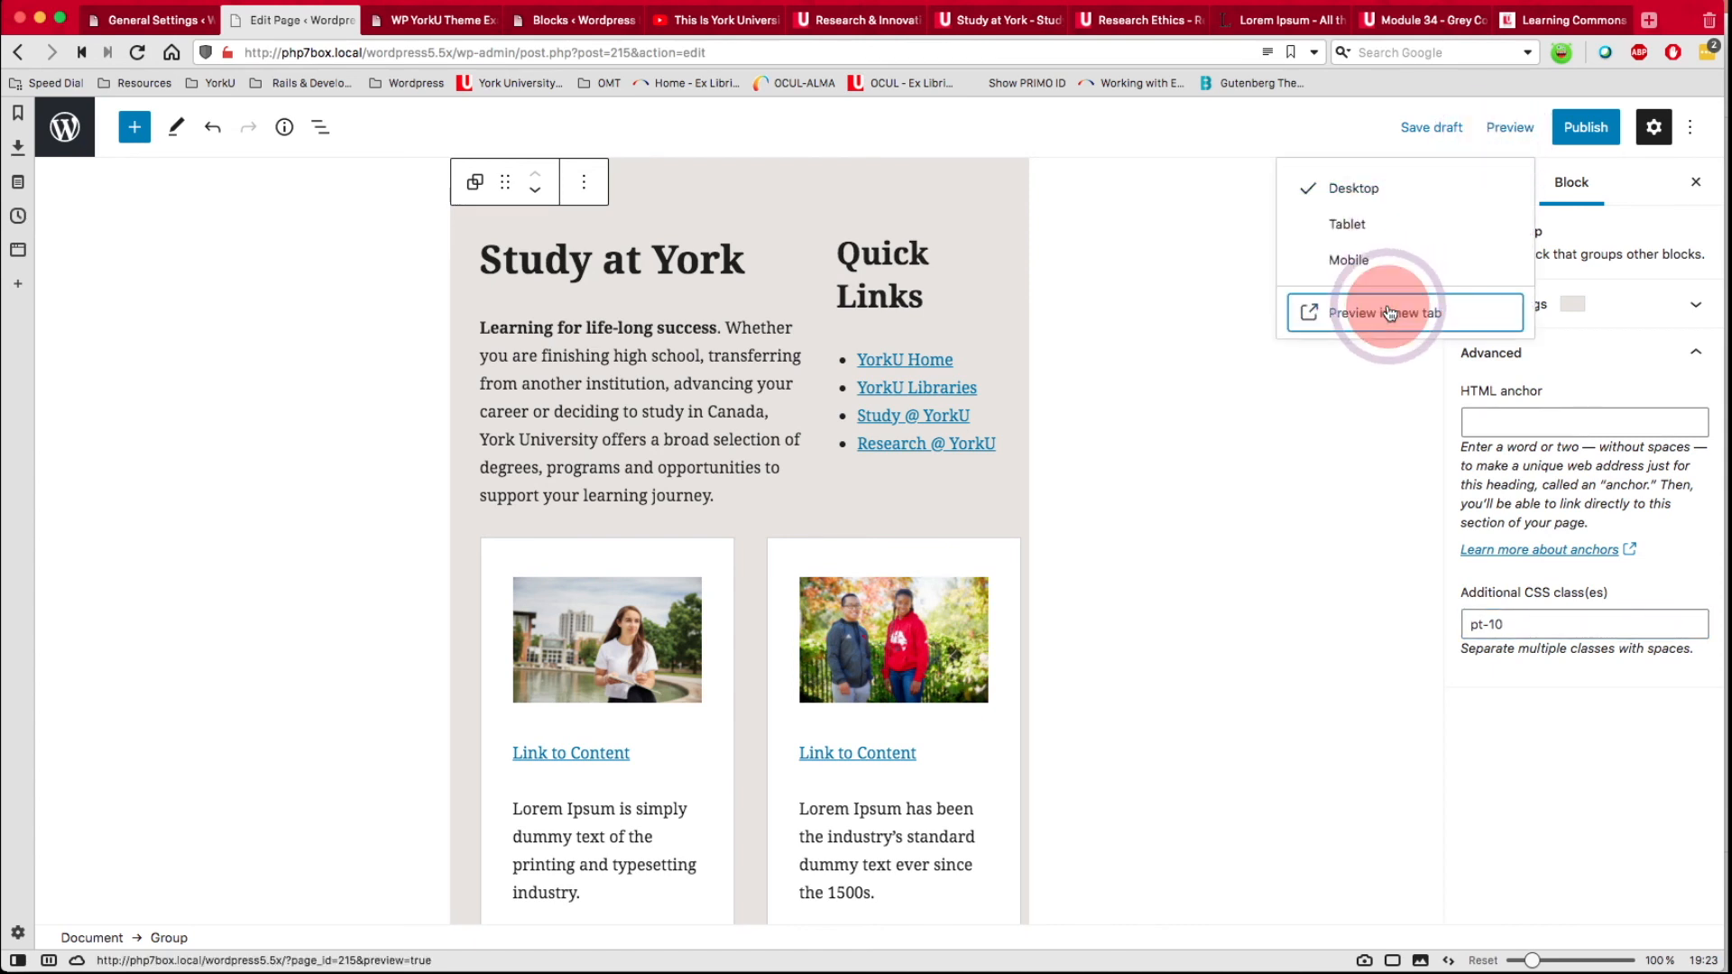
click(431, 22)
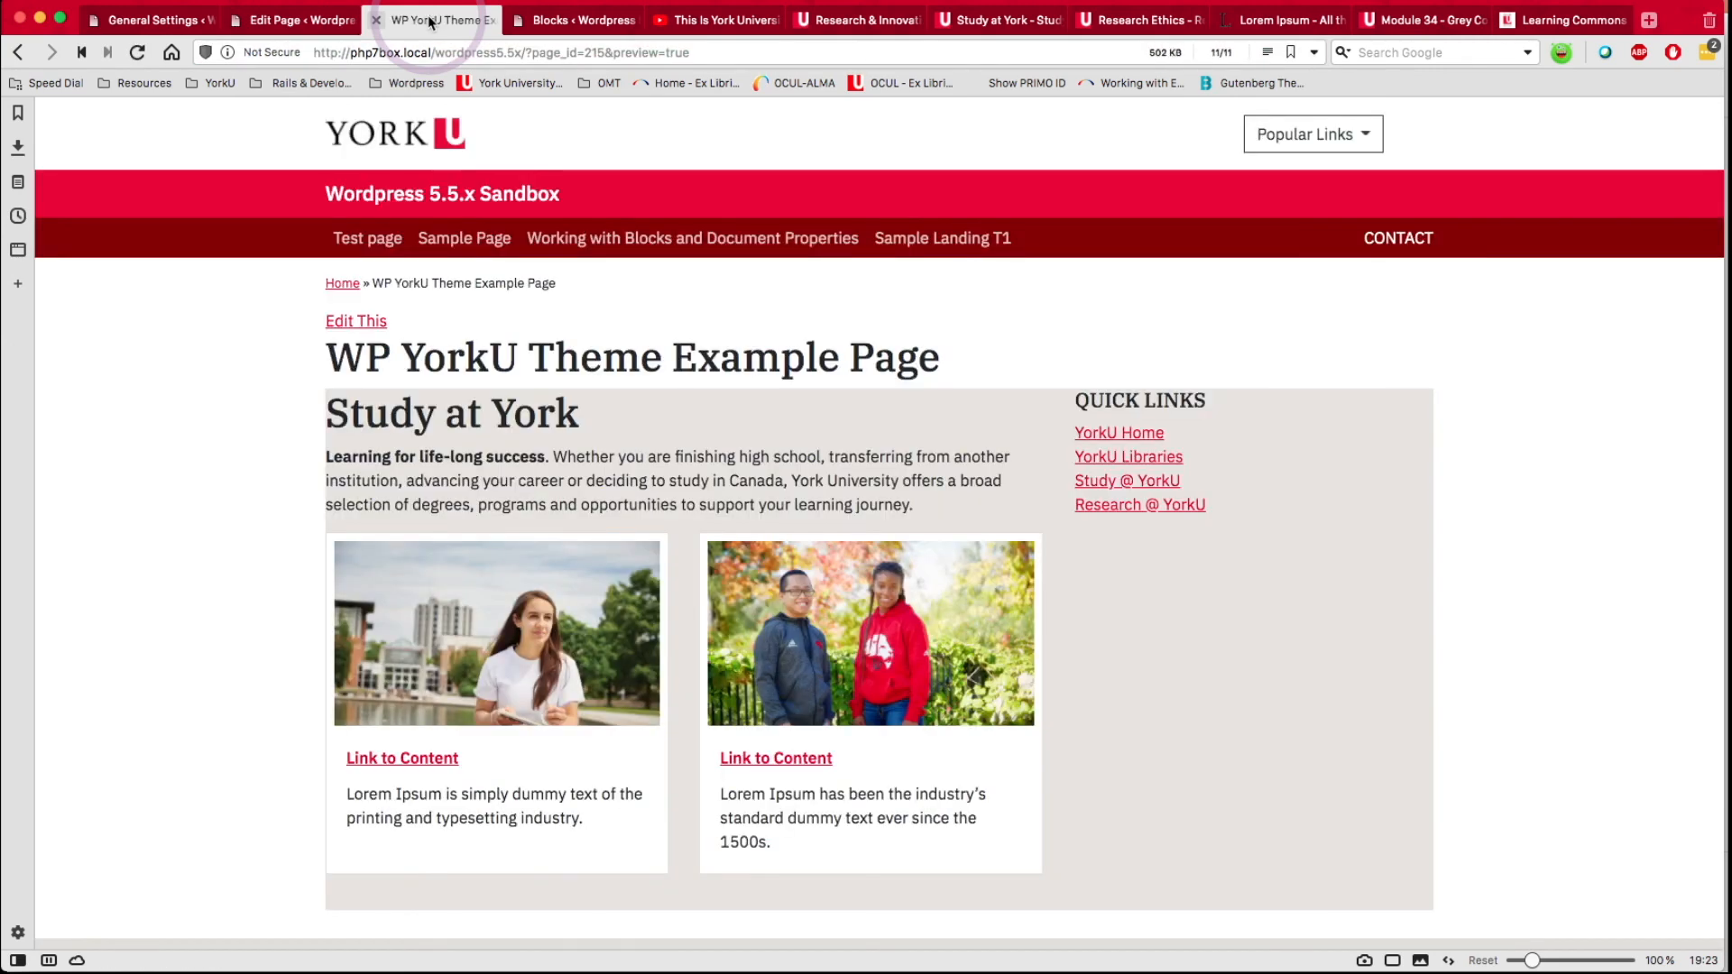
click(290, 20)
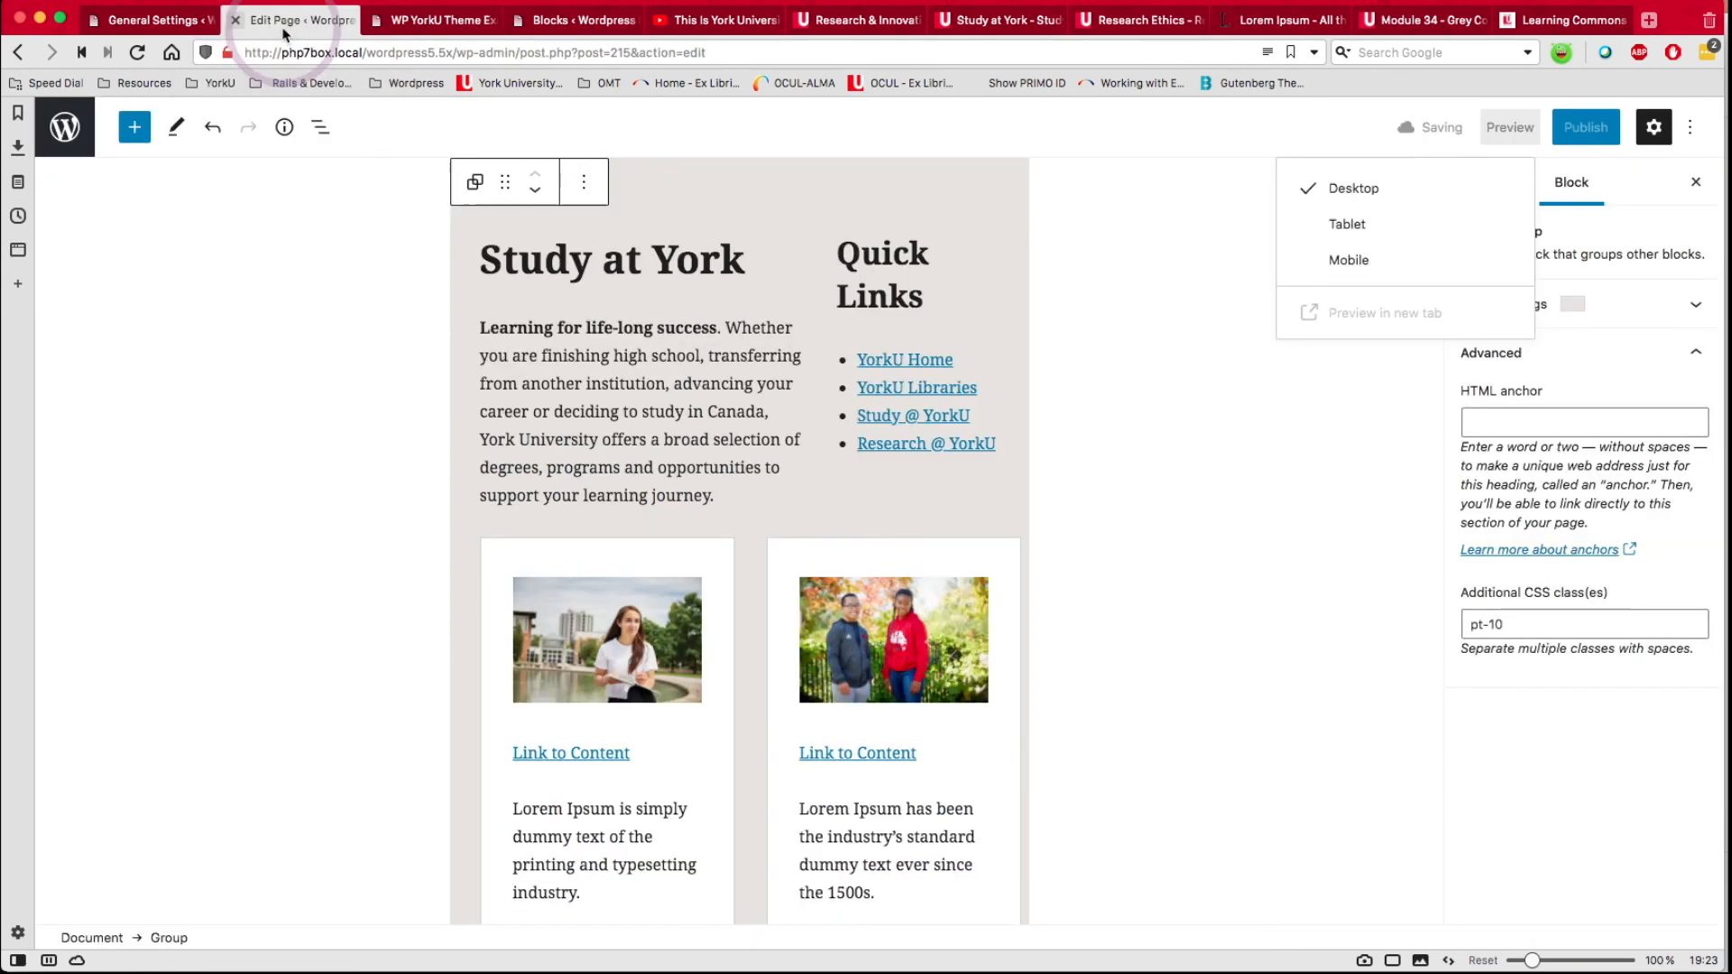
Replace the Group's additional CSS class with p-5 and check the section's padding in the page preview.
click(1482, 624)
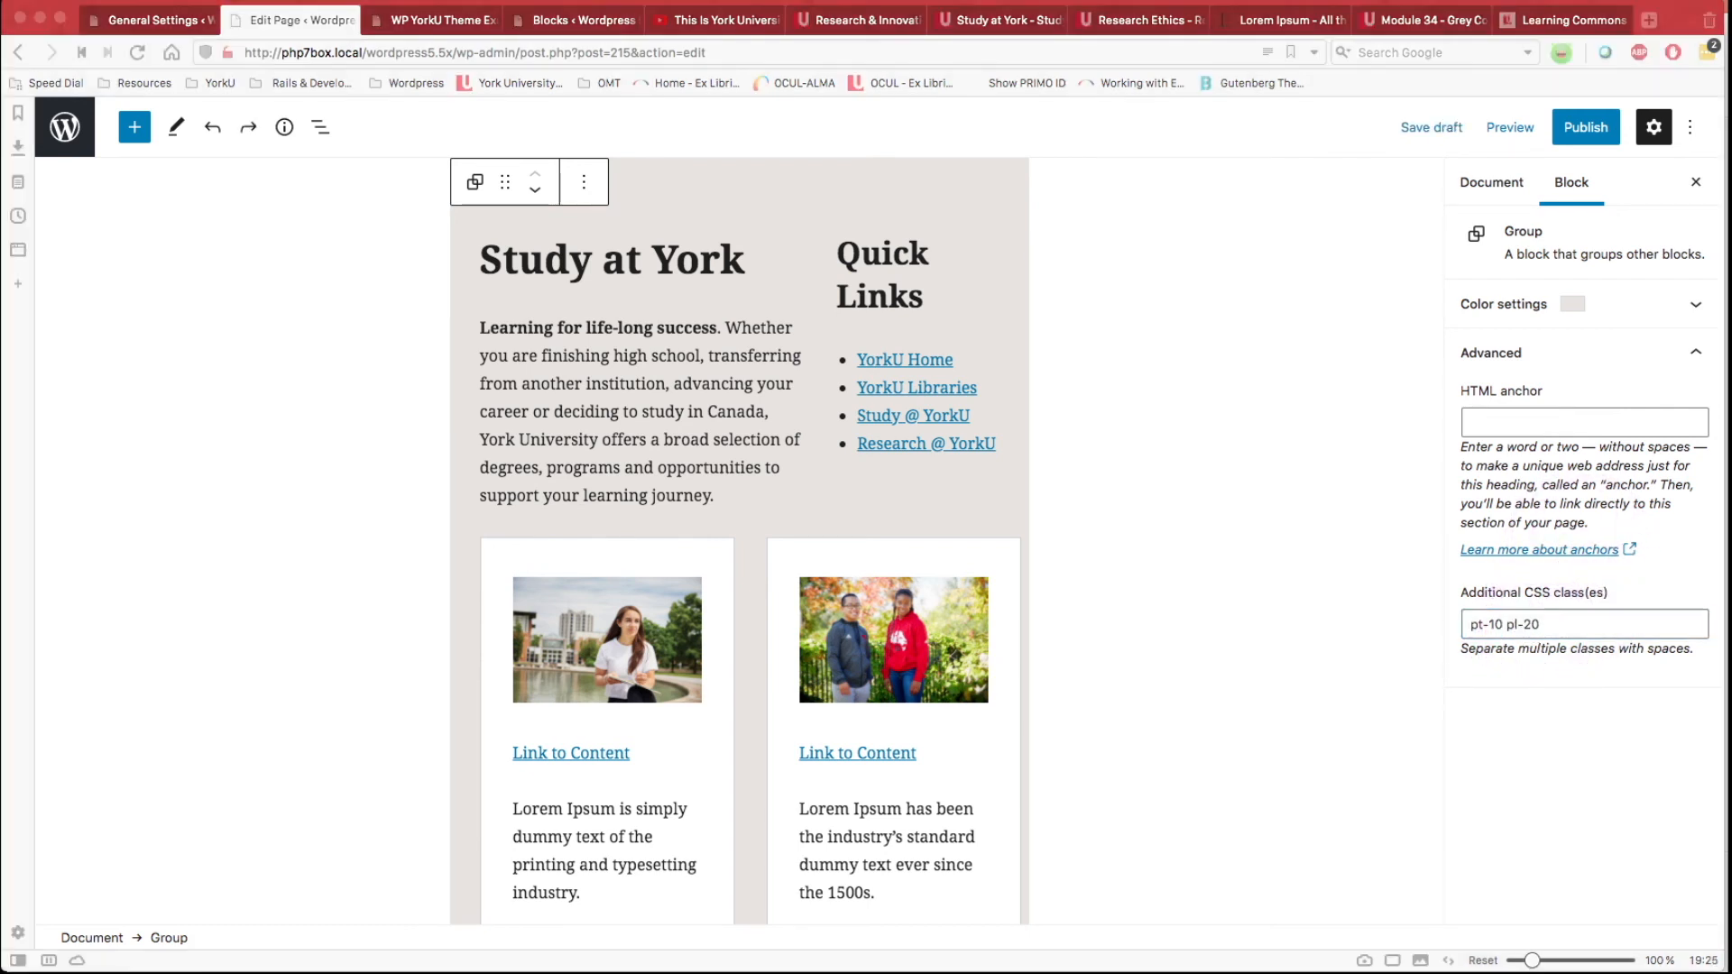
click(1554, 625)
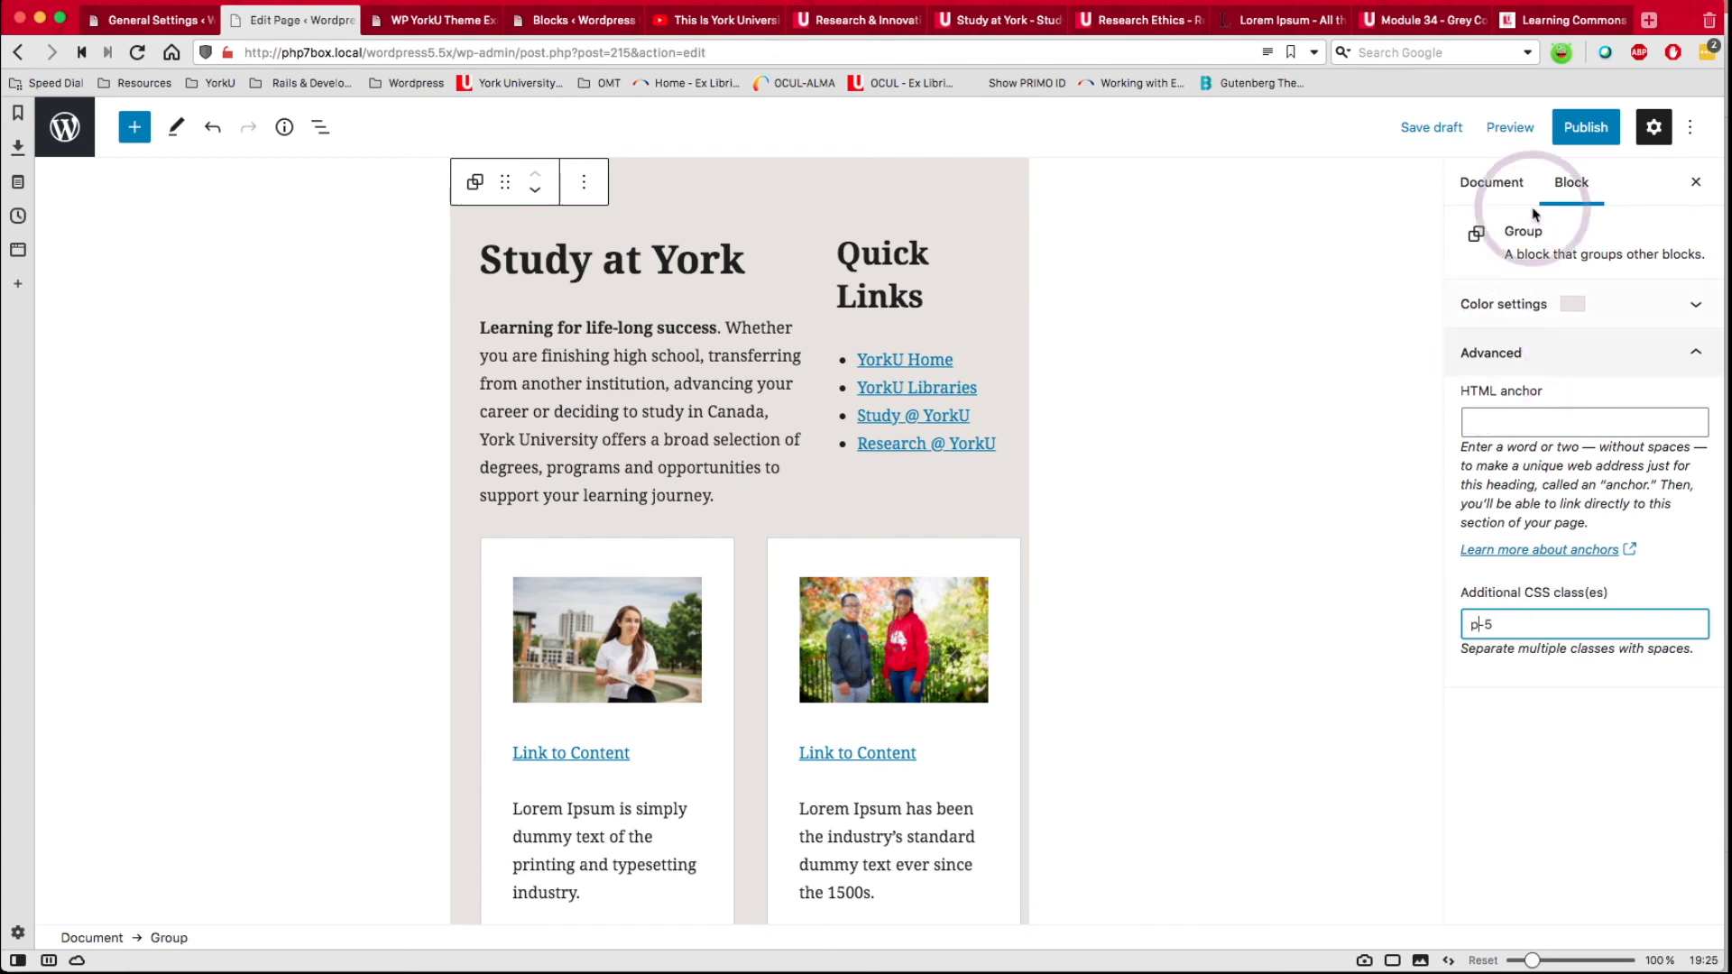
click(1508, 131)
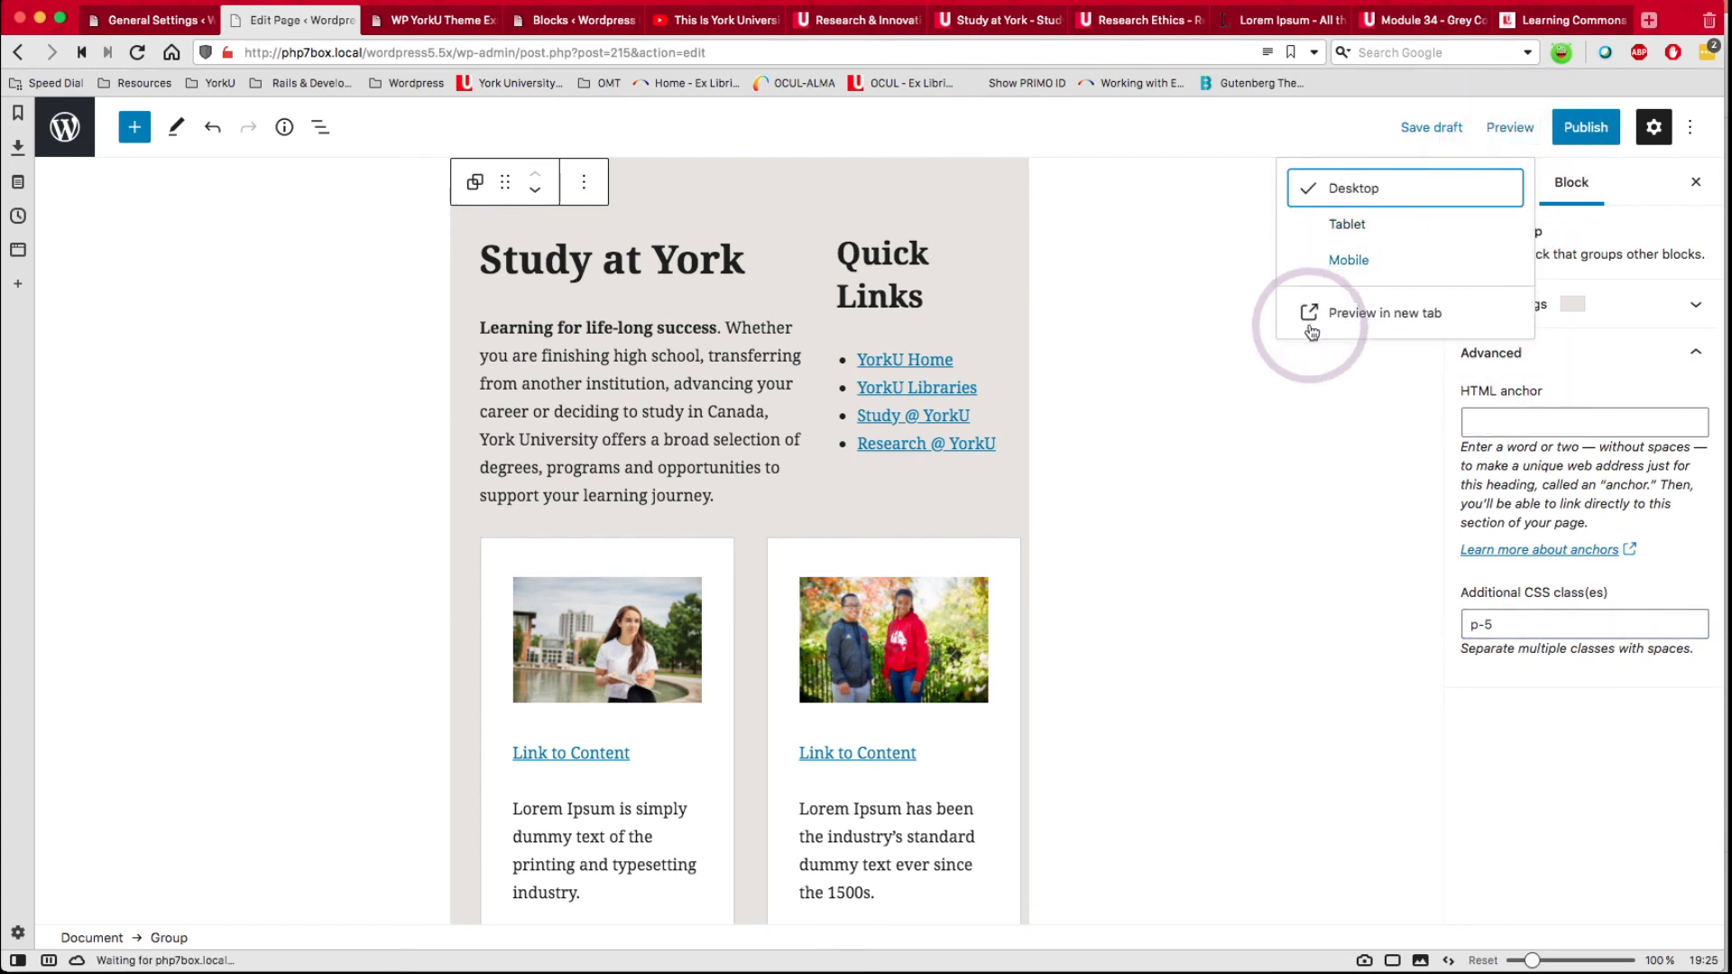
click(1354, 312)
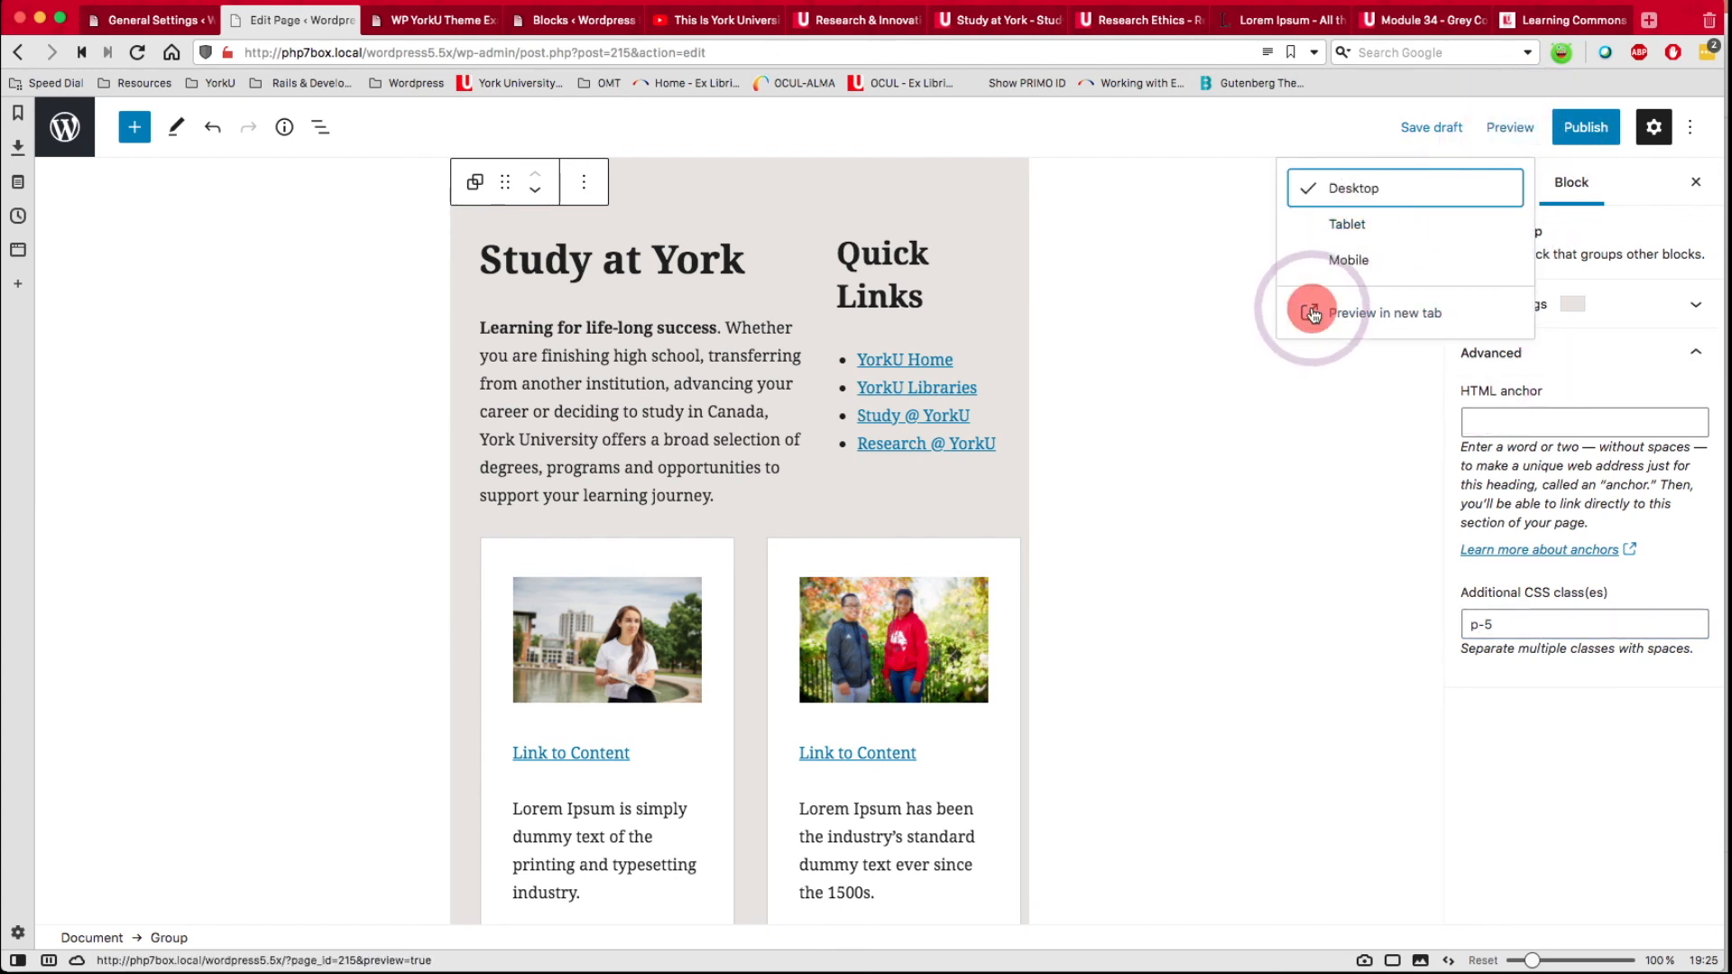
mouse_move(433, 27)
click(433, 21)
click(664, 678)
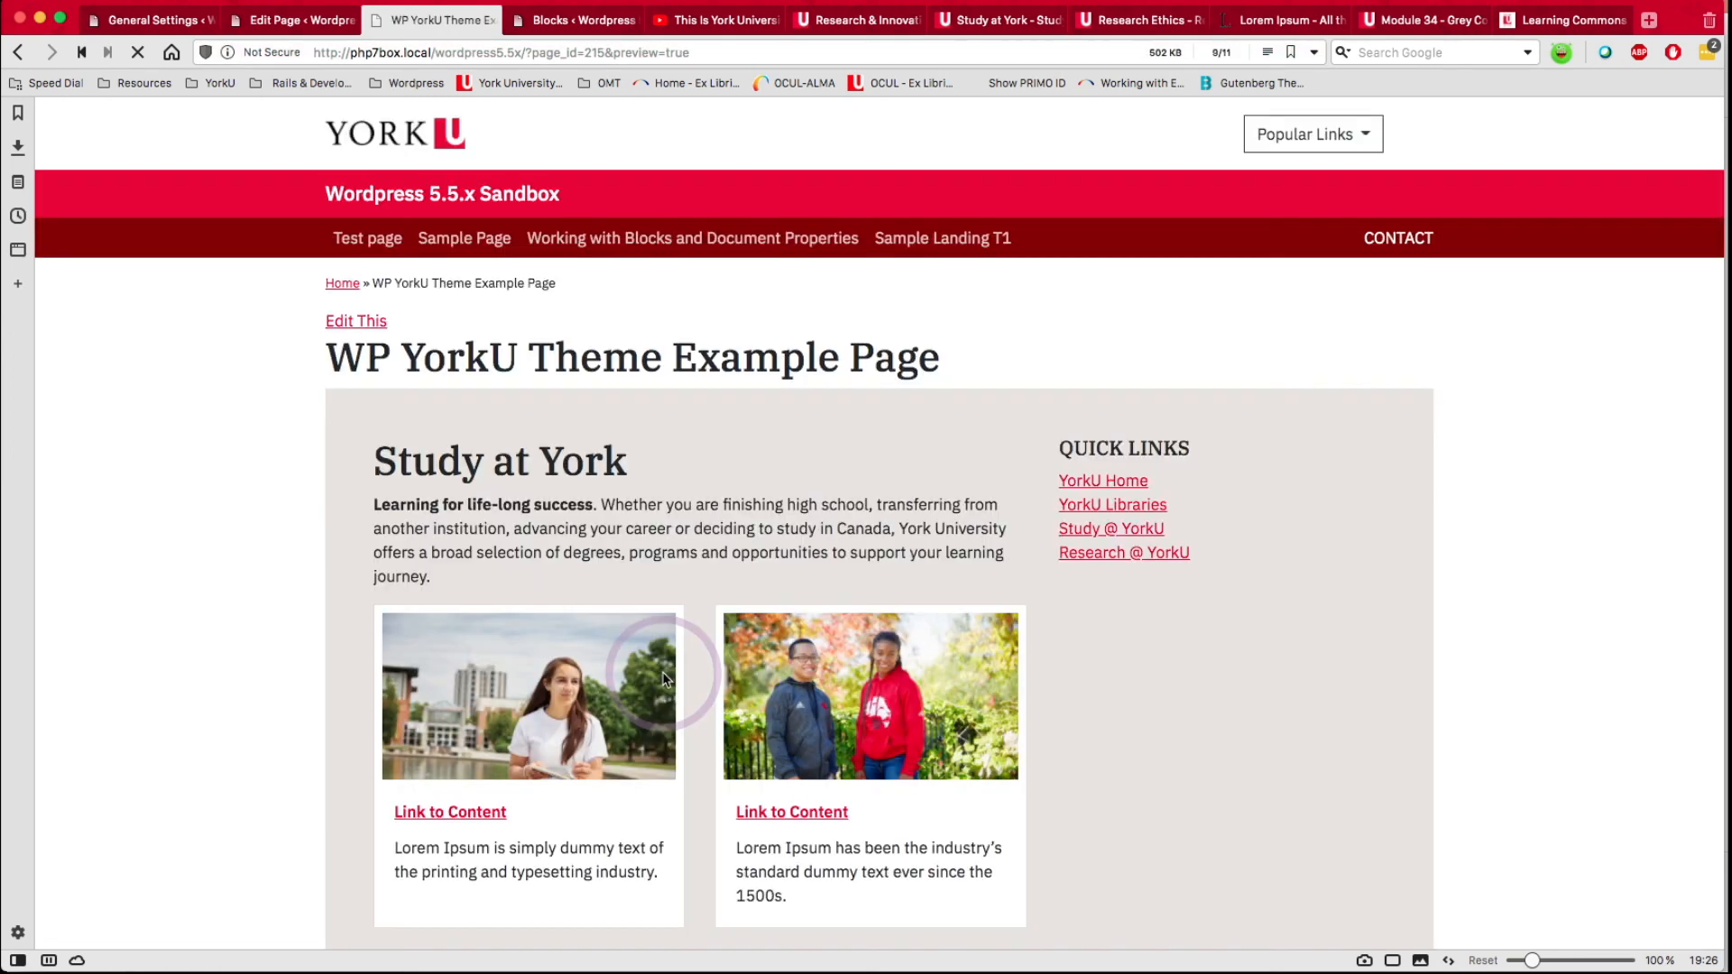
scroll(728, 839, down, 3)
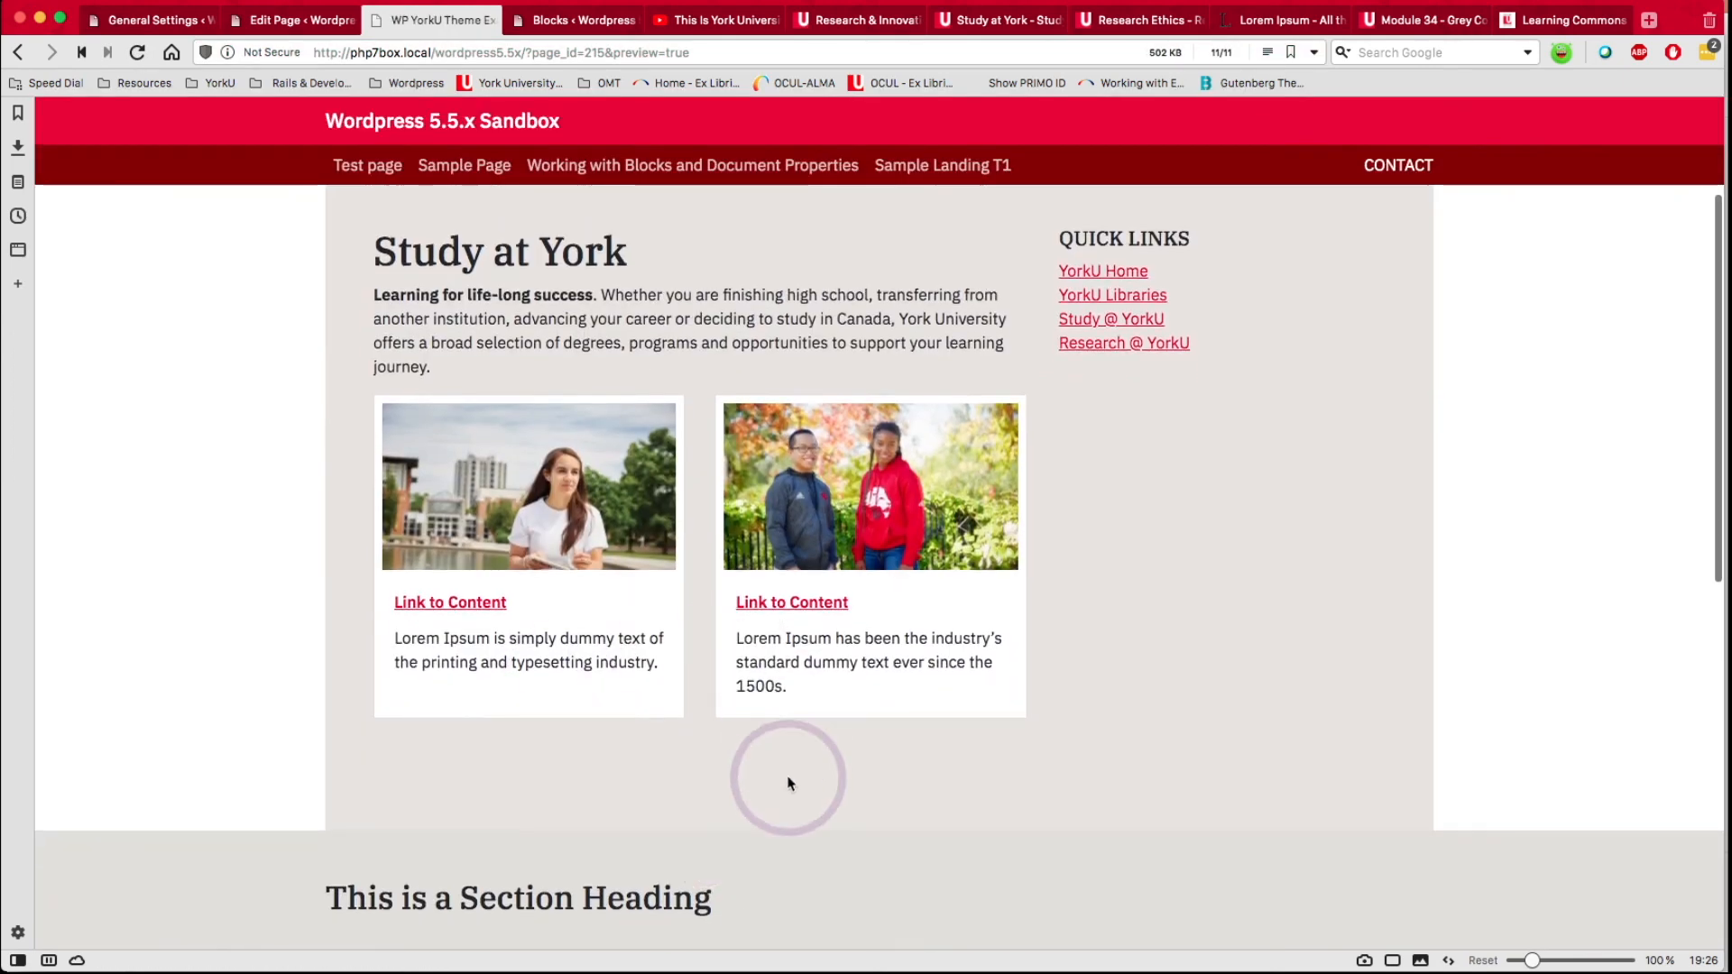
scroll(626, 632, up, 2)
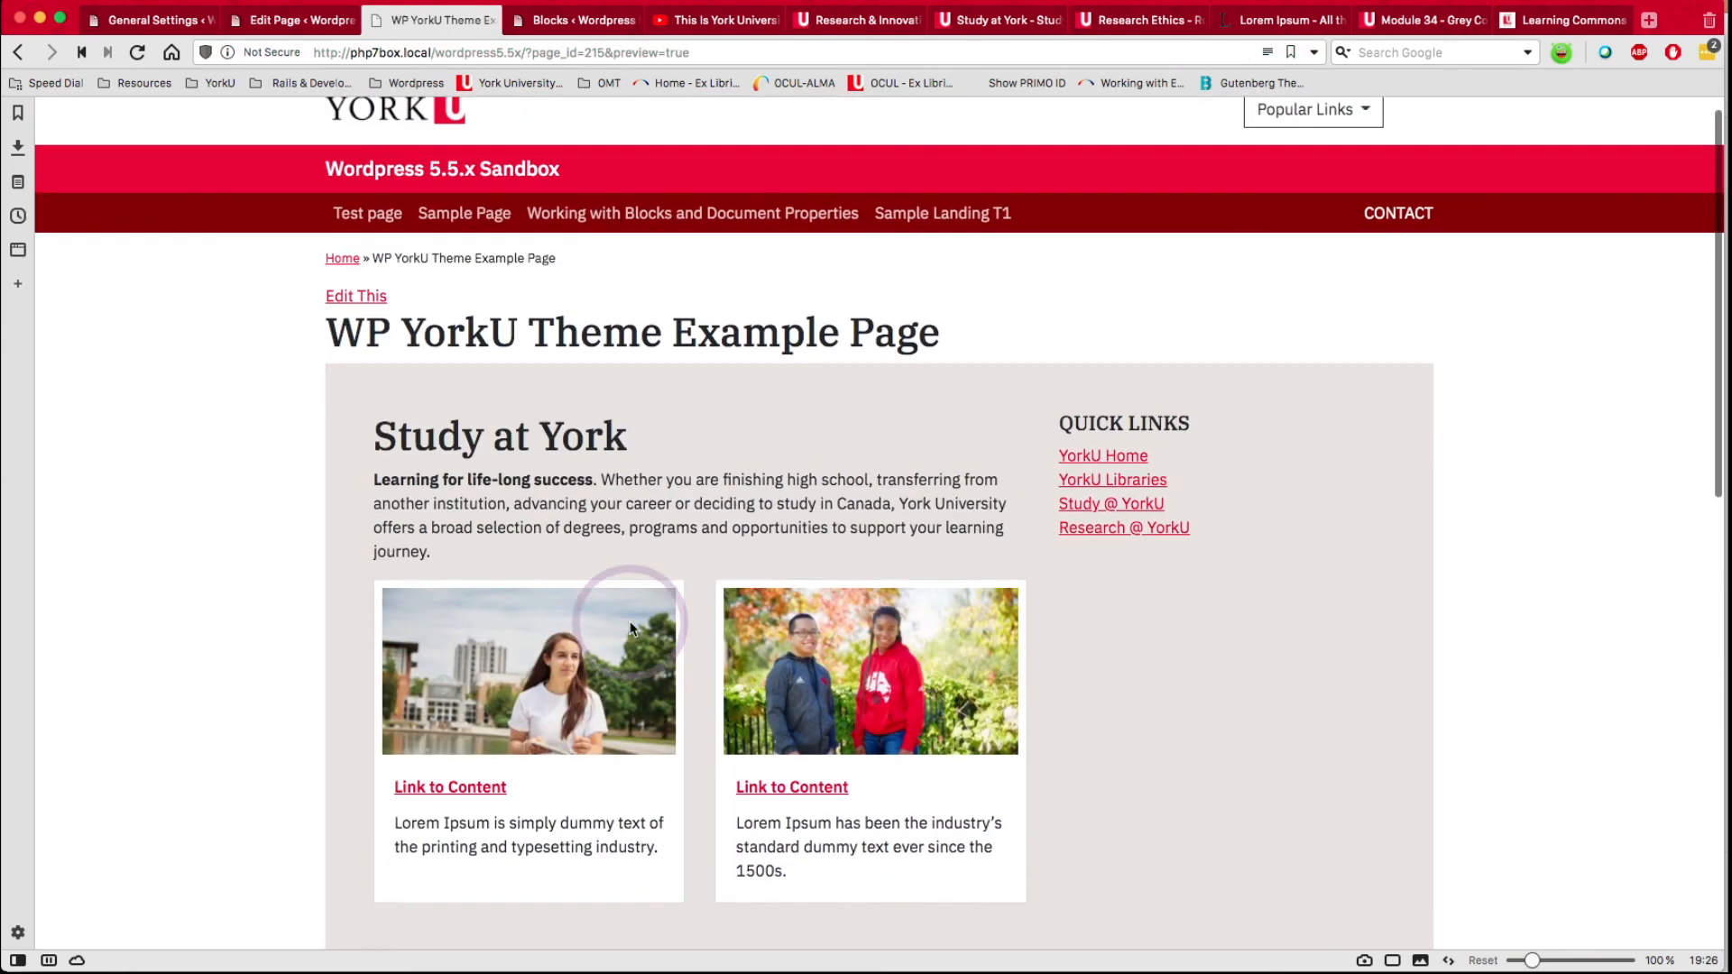
Back in the editor, select the two-card Columns block and move it out of the Group to directly below it.
click(291, 19)
click(600, 553)
click(600, 551)
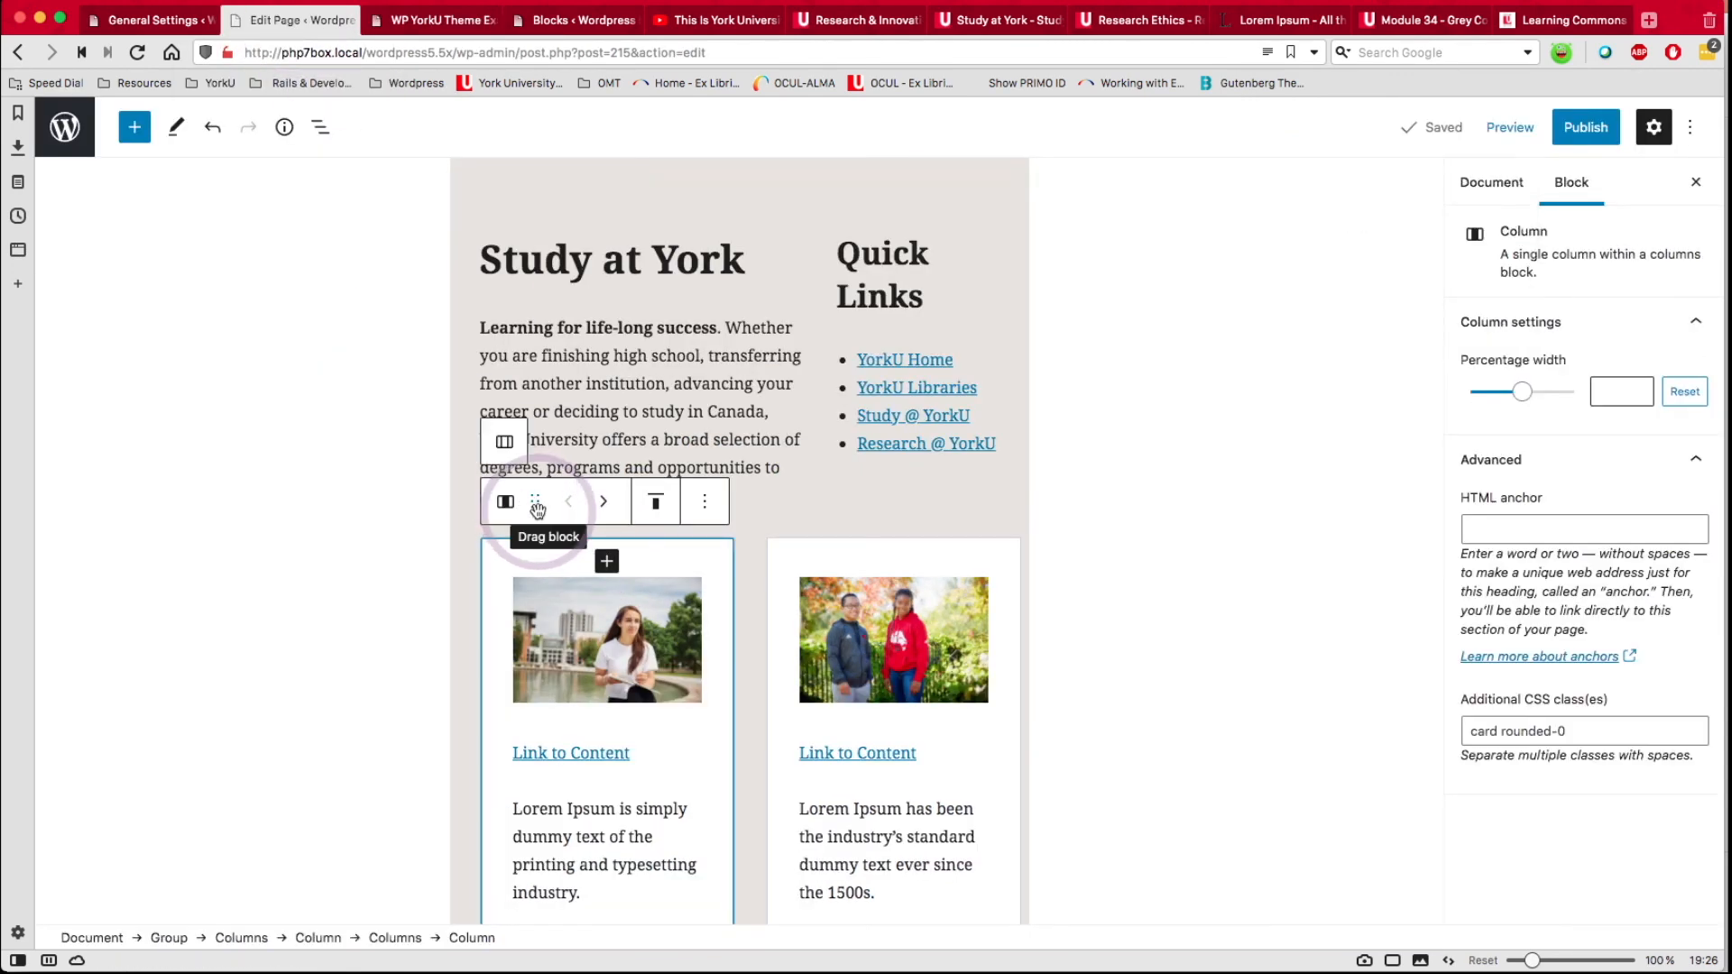
click(502, 448)
mouse_move(503, 464)
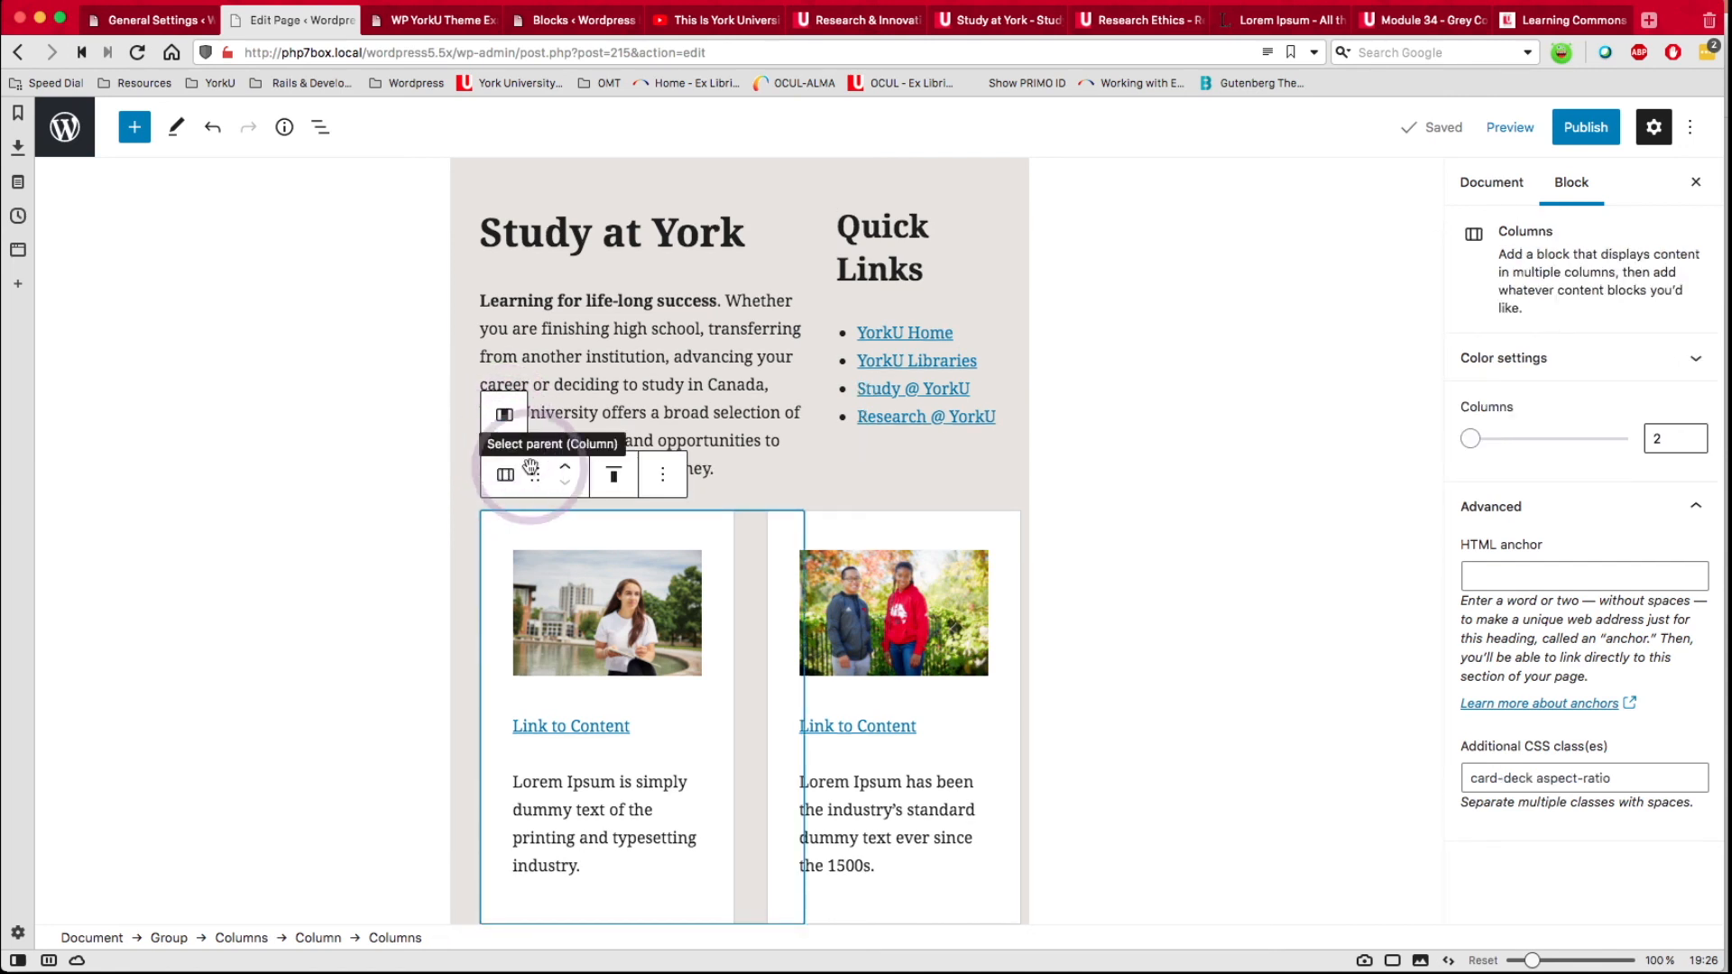
drag(538, 474, 543, 550)
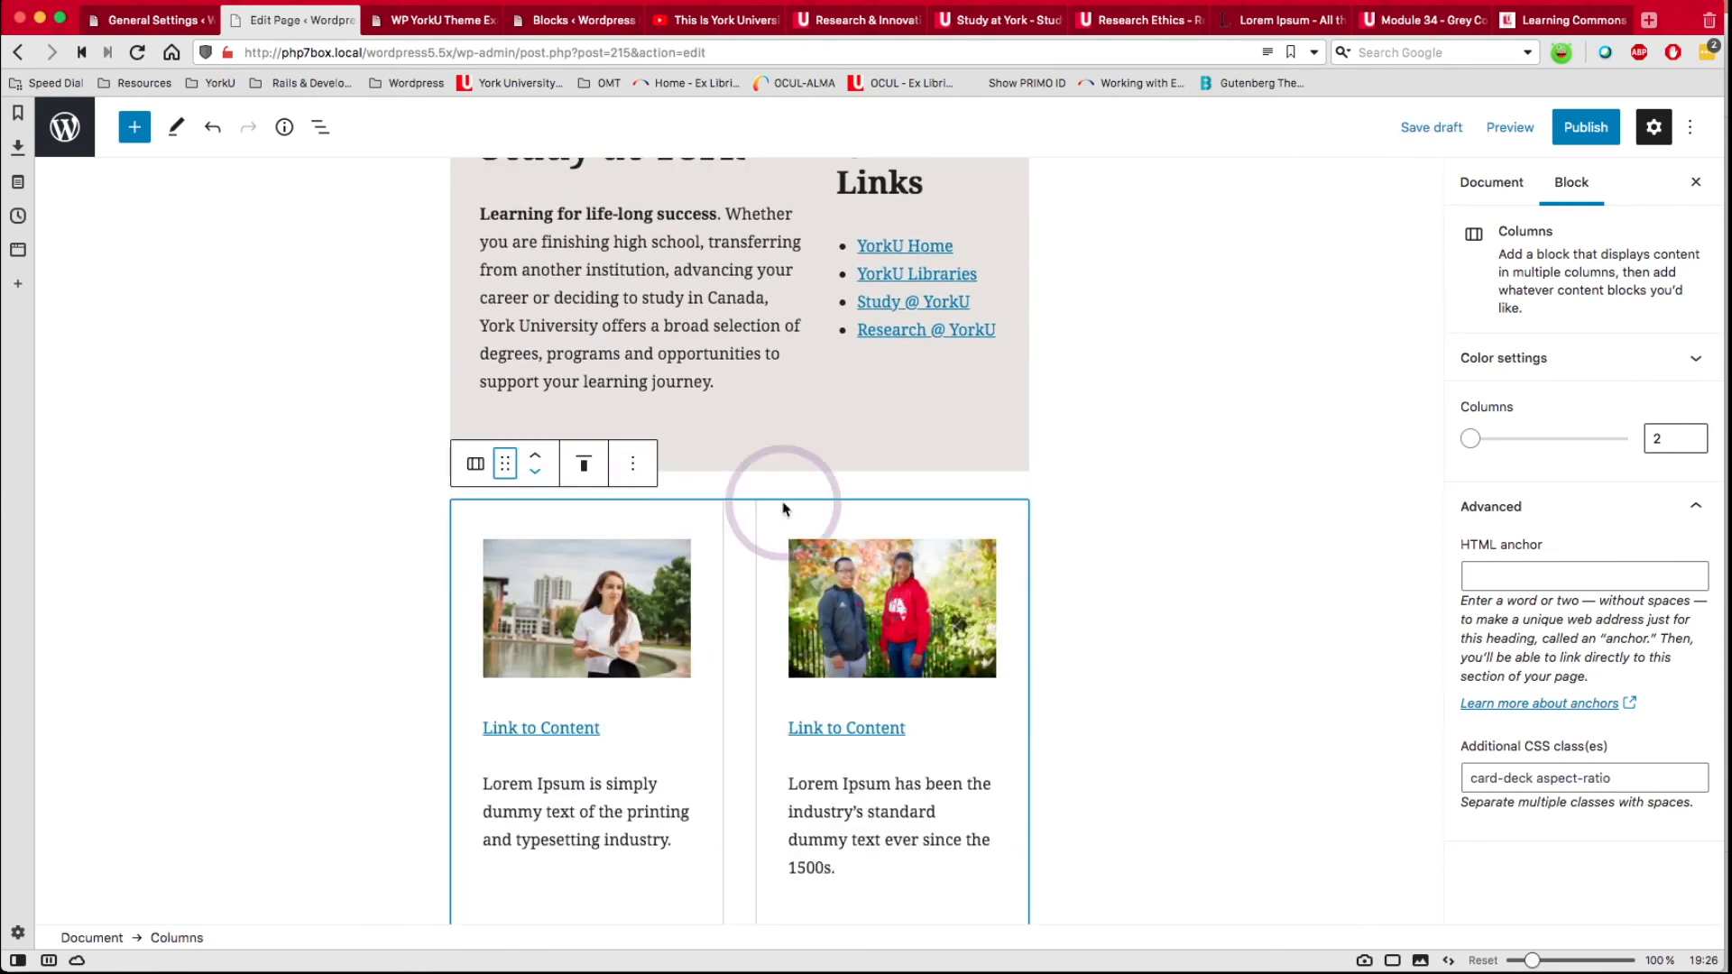
Preview the page again and examine the layout of the padded Group with the image cards below it.
click(1507, 125)
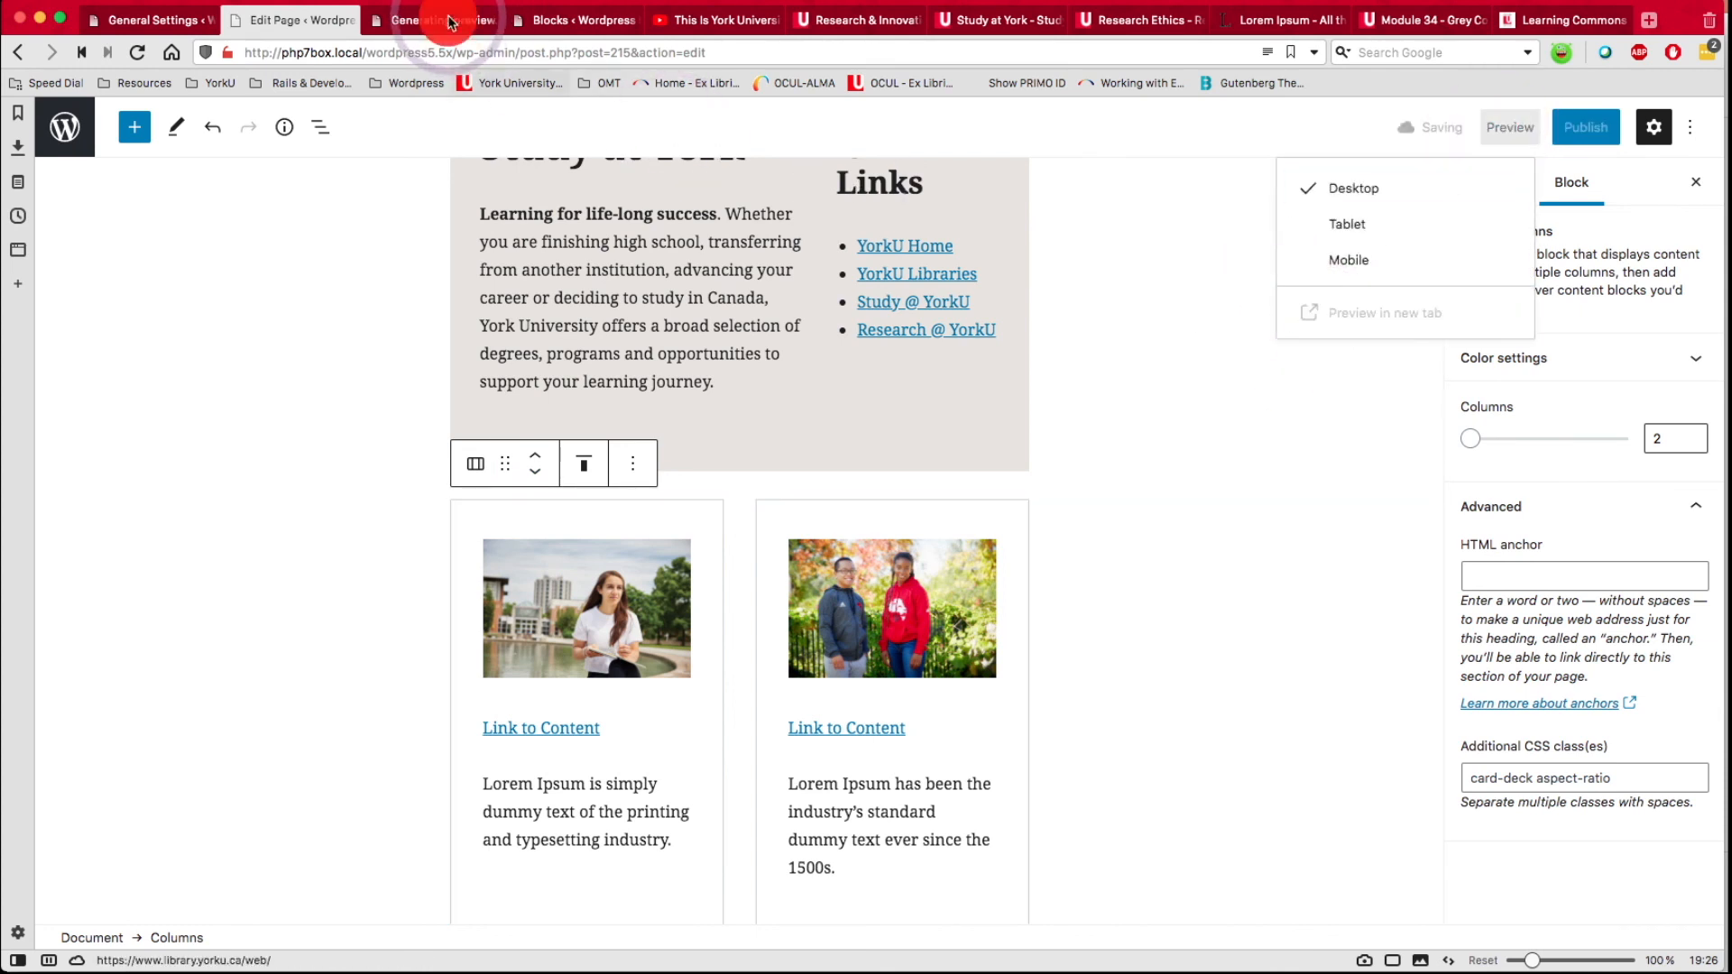
click(447, 20)
click(552, 531)
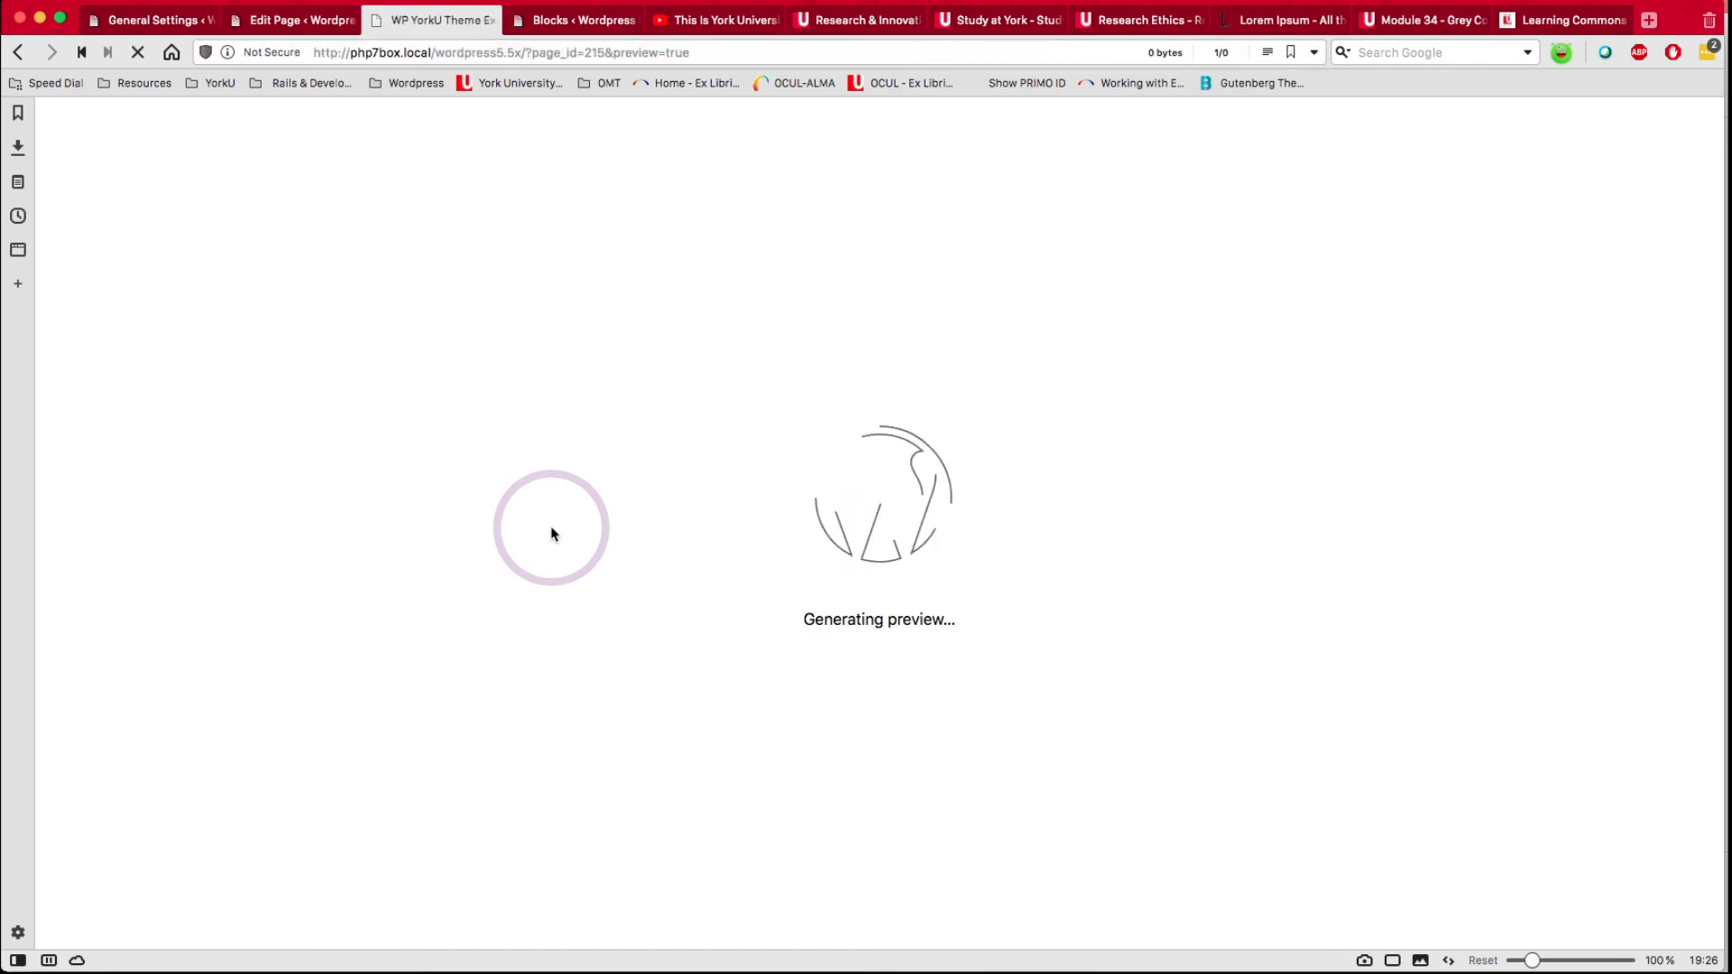
scroll(755, 646, down, 5)
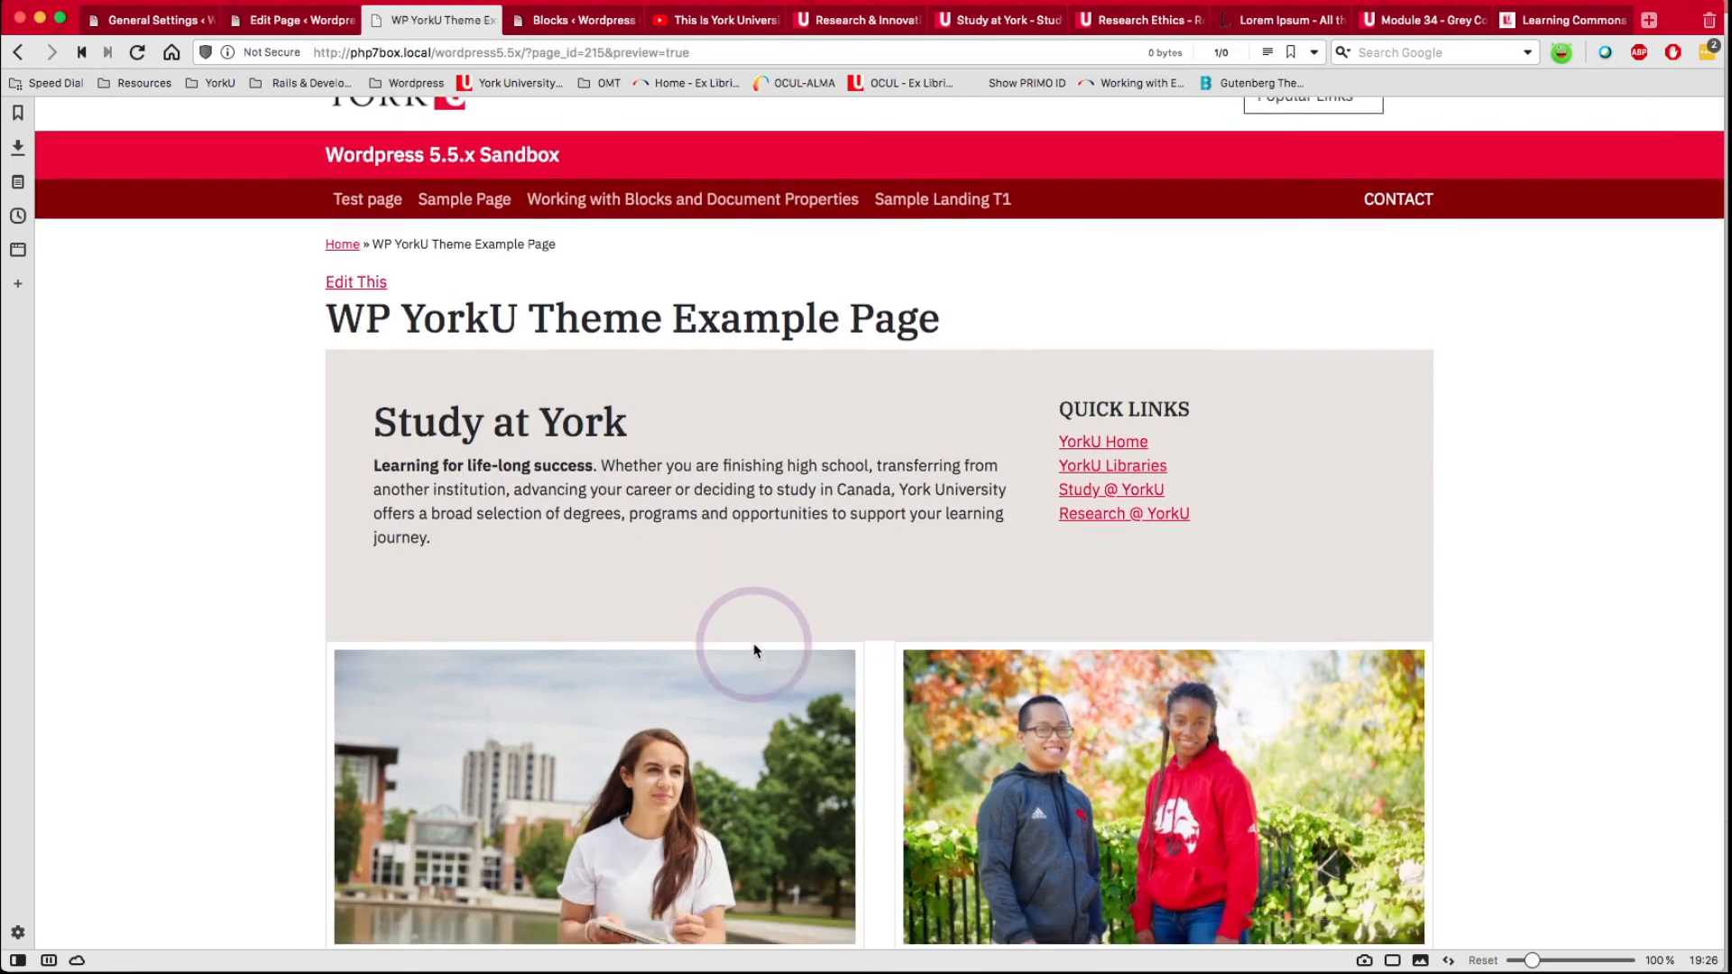
scroll(754, 646, up, 5)
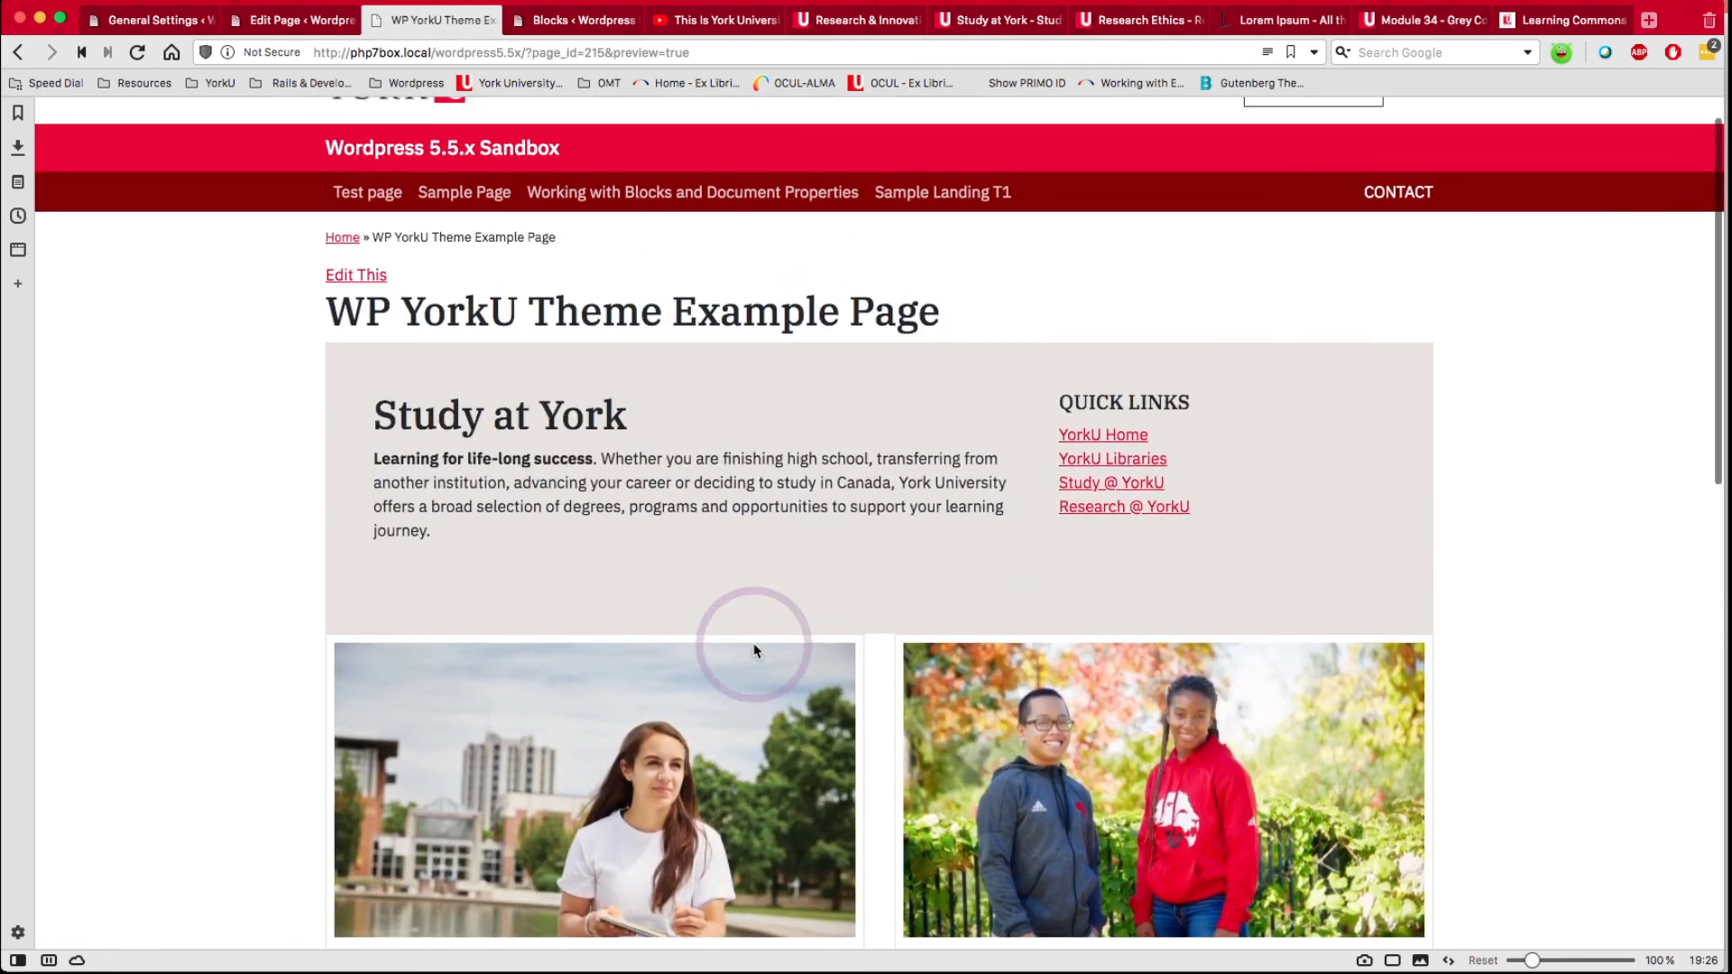